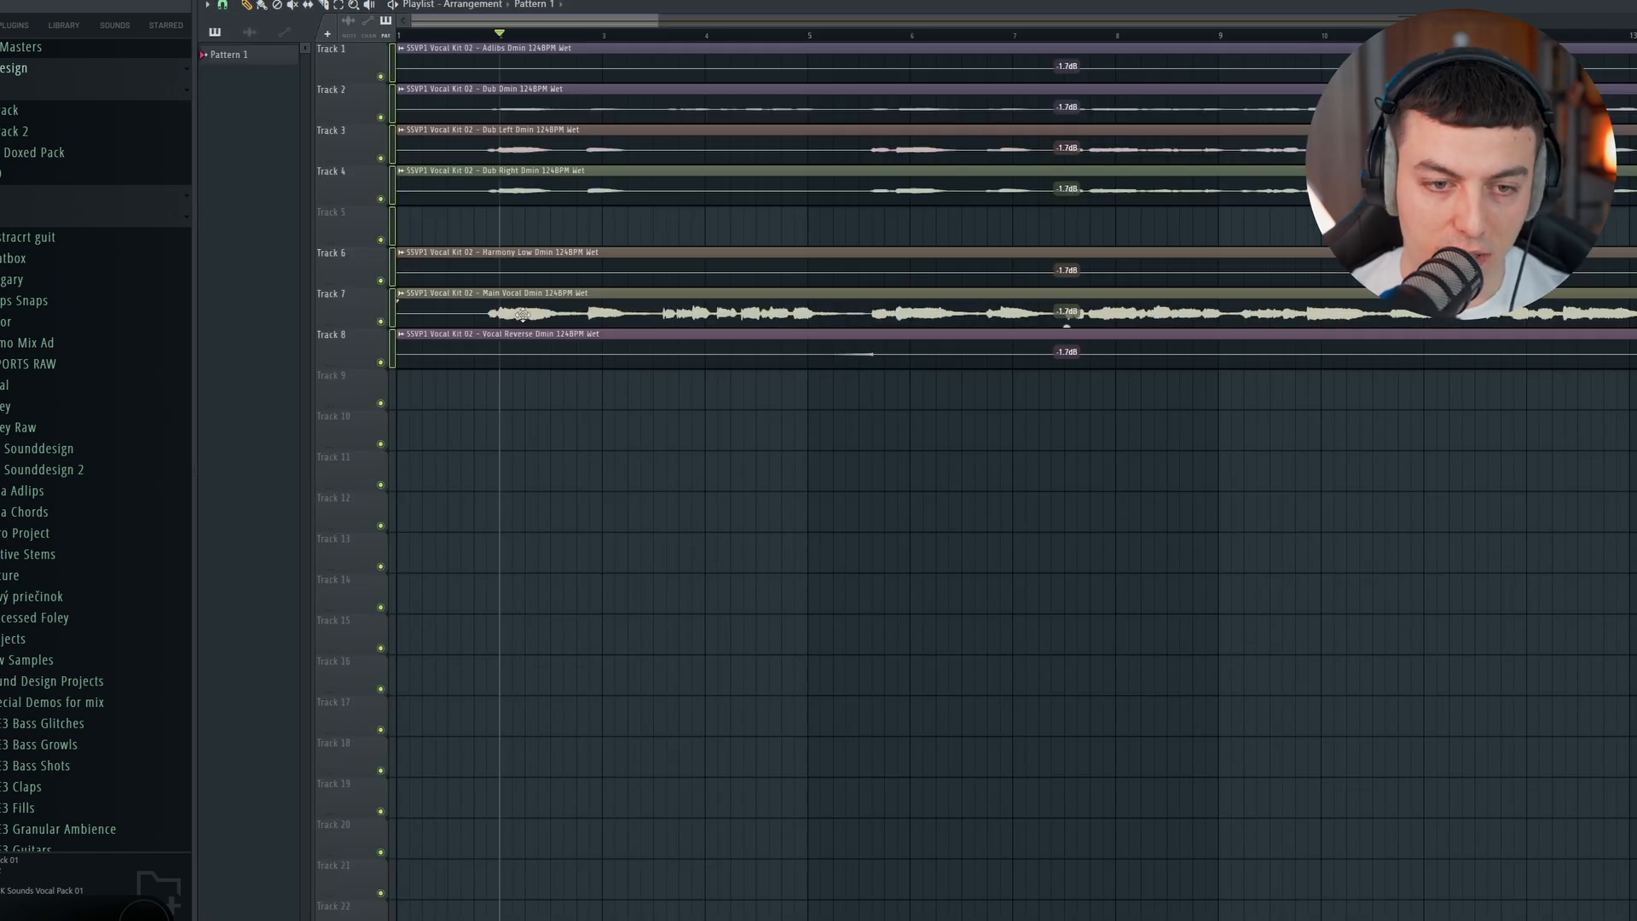
Step: Play back the main vocal clip and extend the Pattern 1 clip on Track 9 to bar 21
{"action": "double_click", "coordinate": [522, 308]}
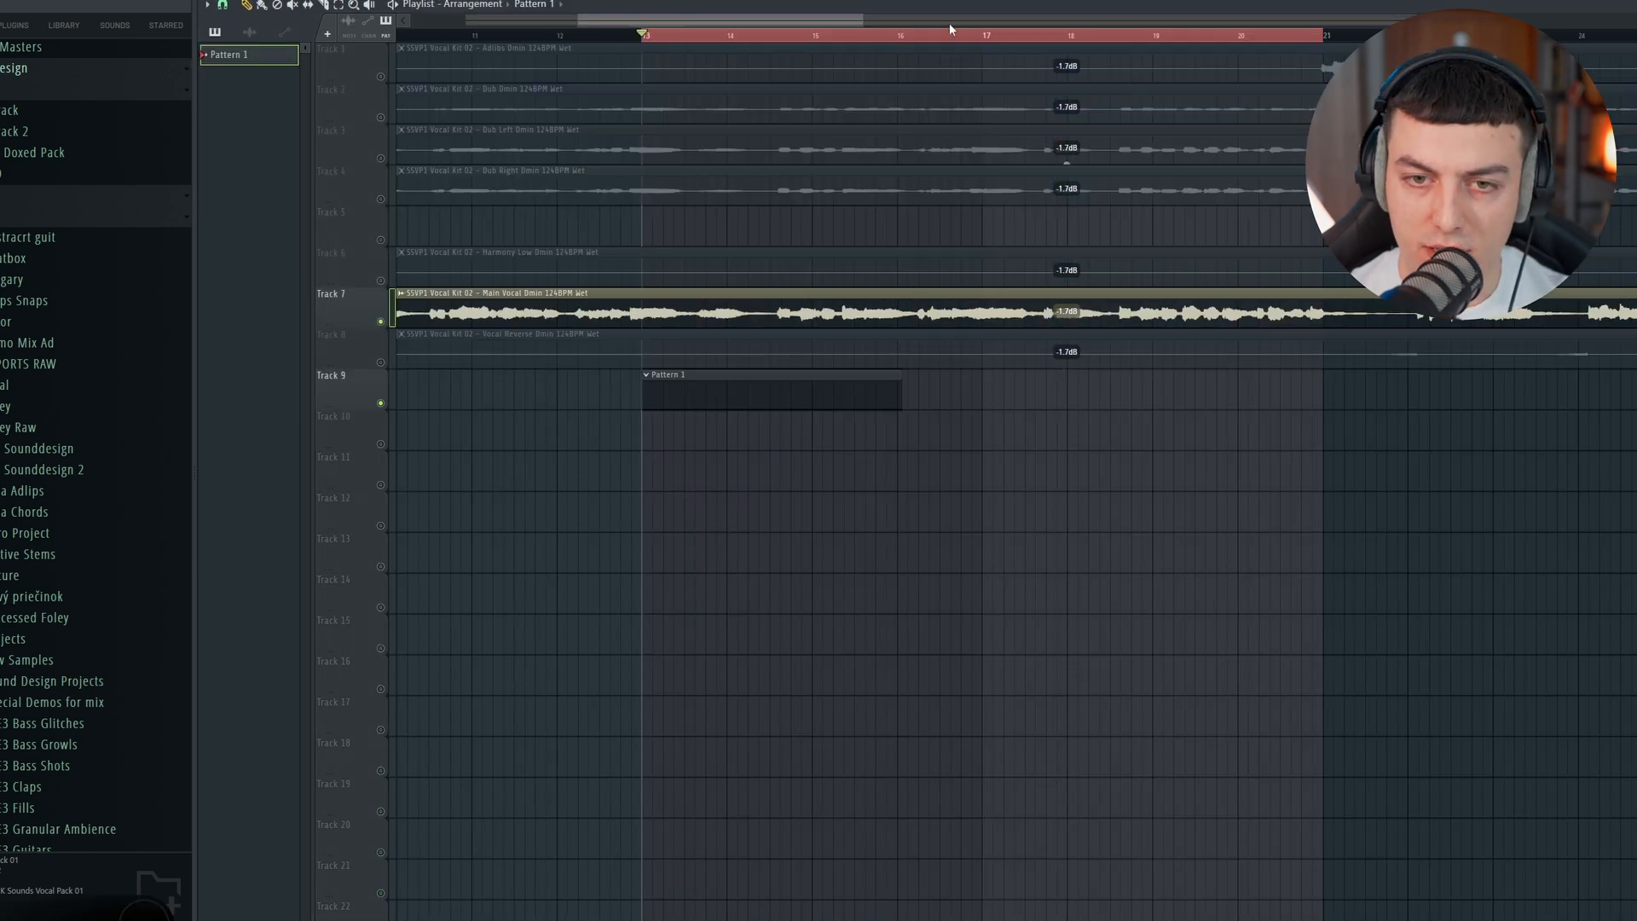
{"action": "key", "text": "space"}
{"action": "left_click", "coordinate": [994, 37]}
{"action": "scroll", "coordinate": [984, 19], "scroll_direction": "down", "scroll_amount": 1}
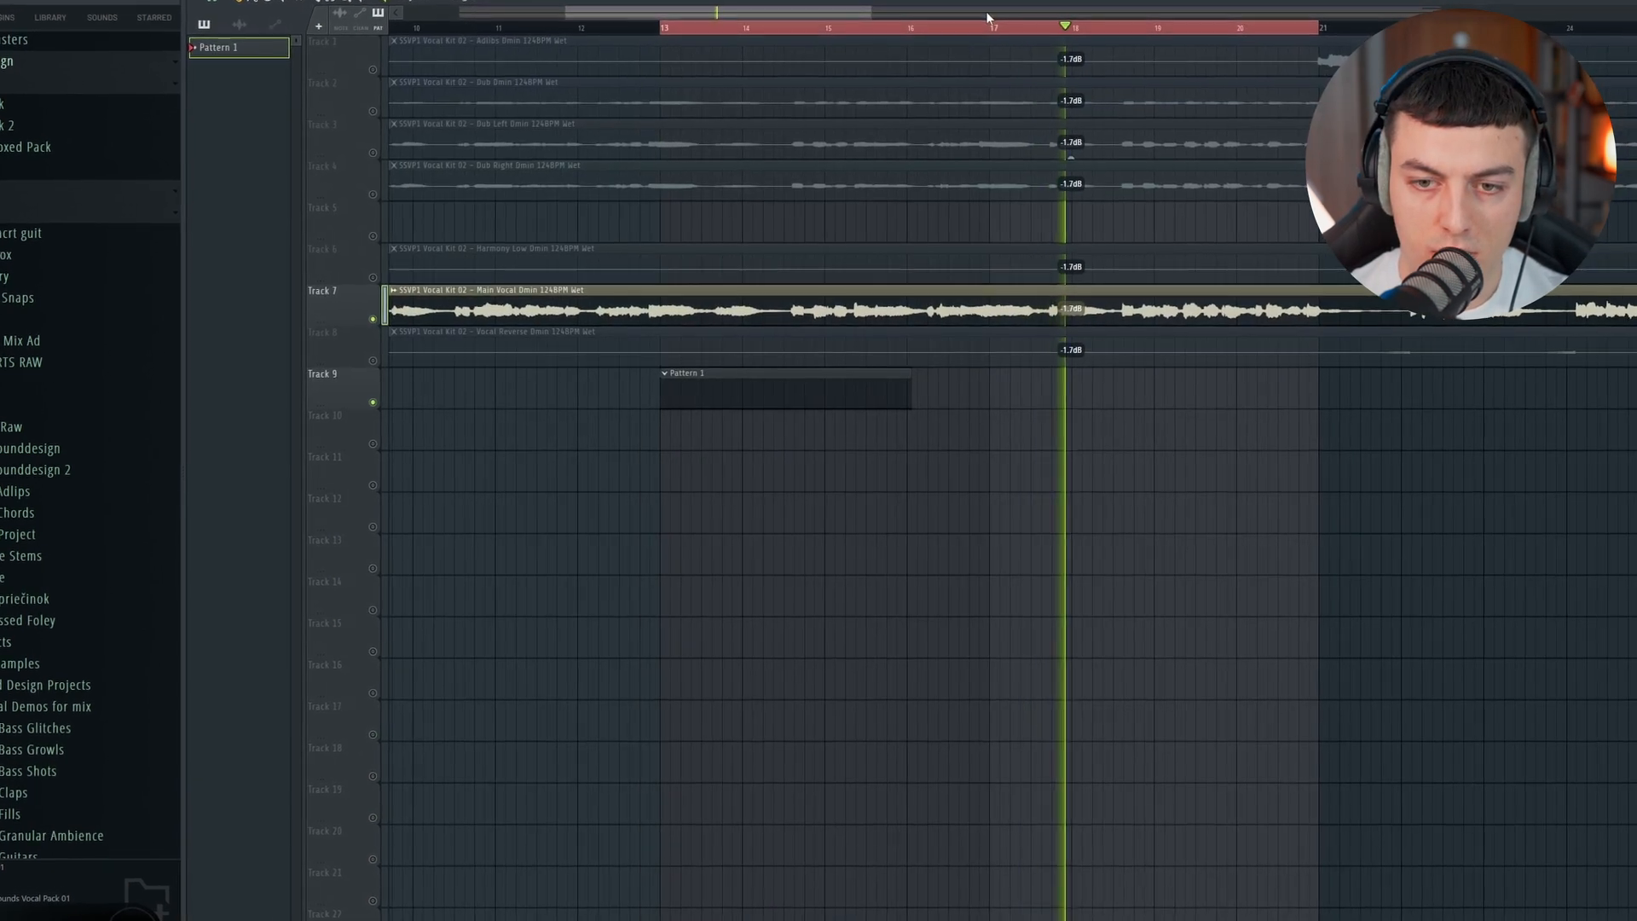
{"action": "left_click_drag", "start_coordinate": [913, 398], "coordinate": [1339, 431]}
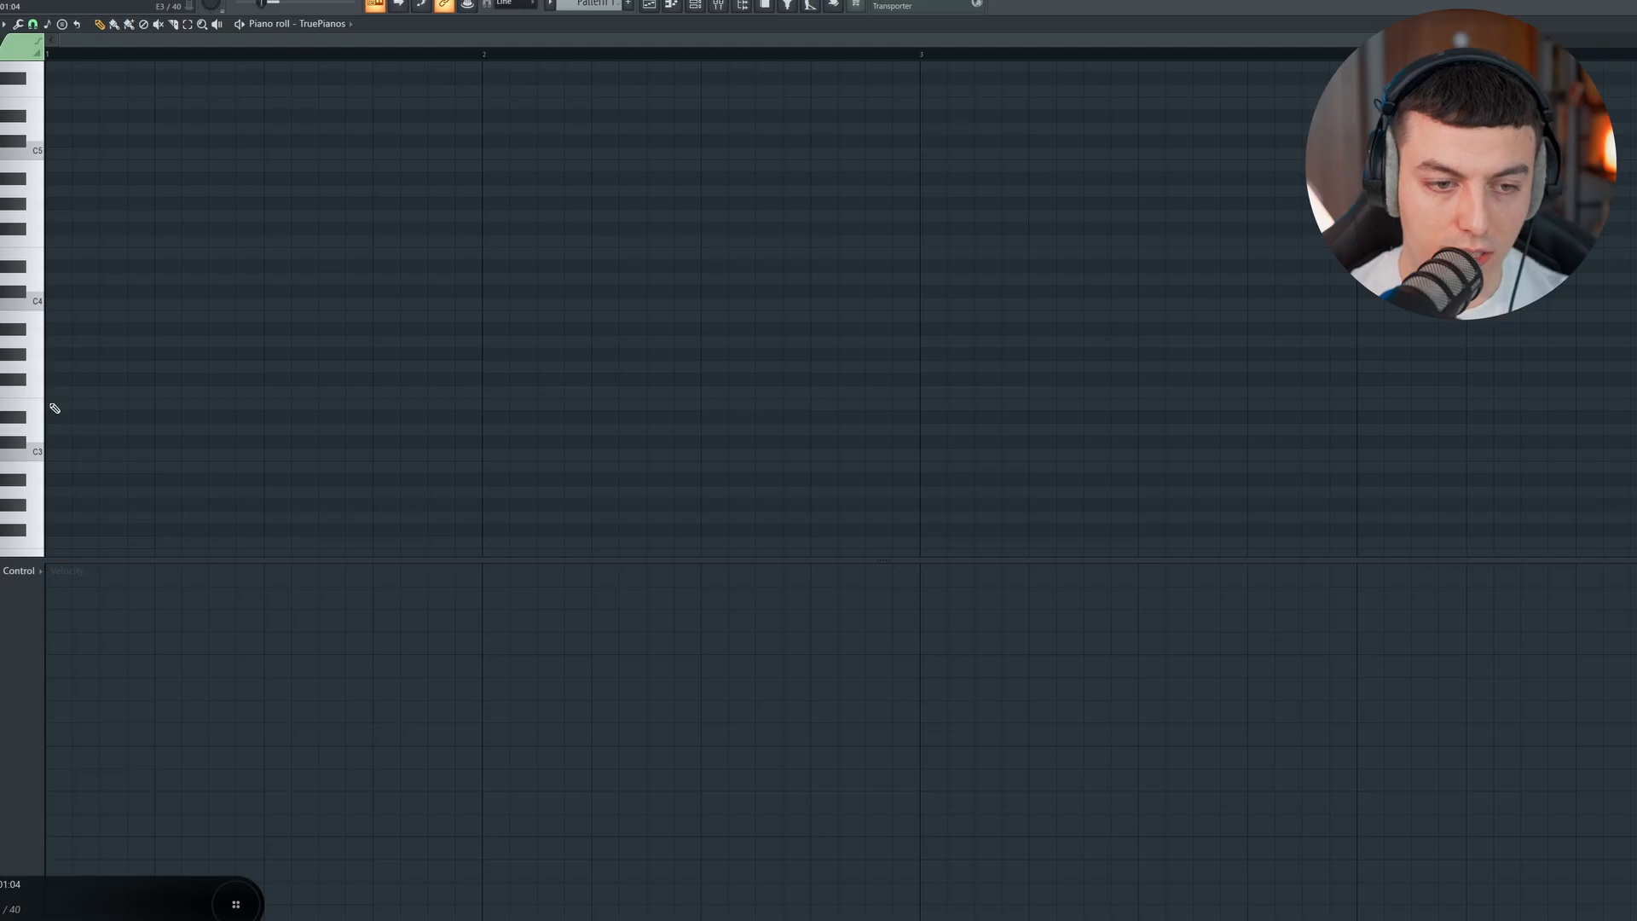
Step: Place a two-bar E3 note at bar 1 of the TruePianos piano roll and play it with the vocal
{"action": "left_click", "coordinate": [55, 409]}
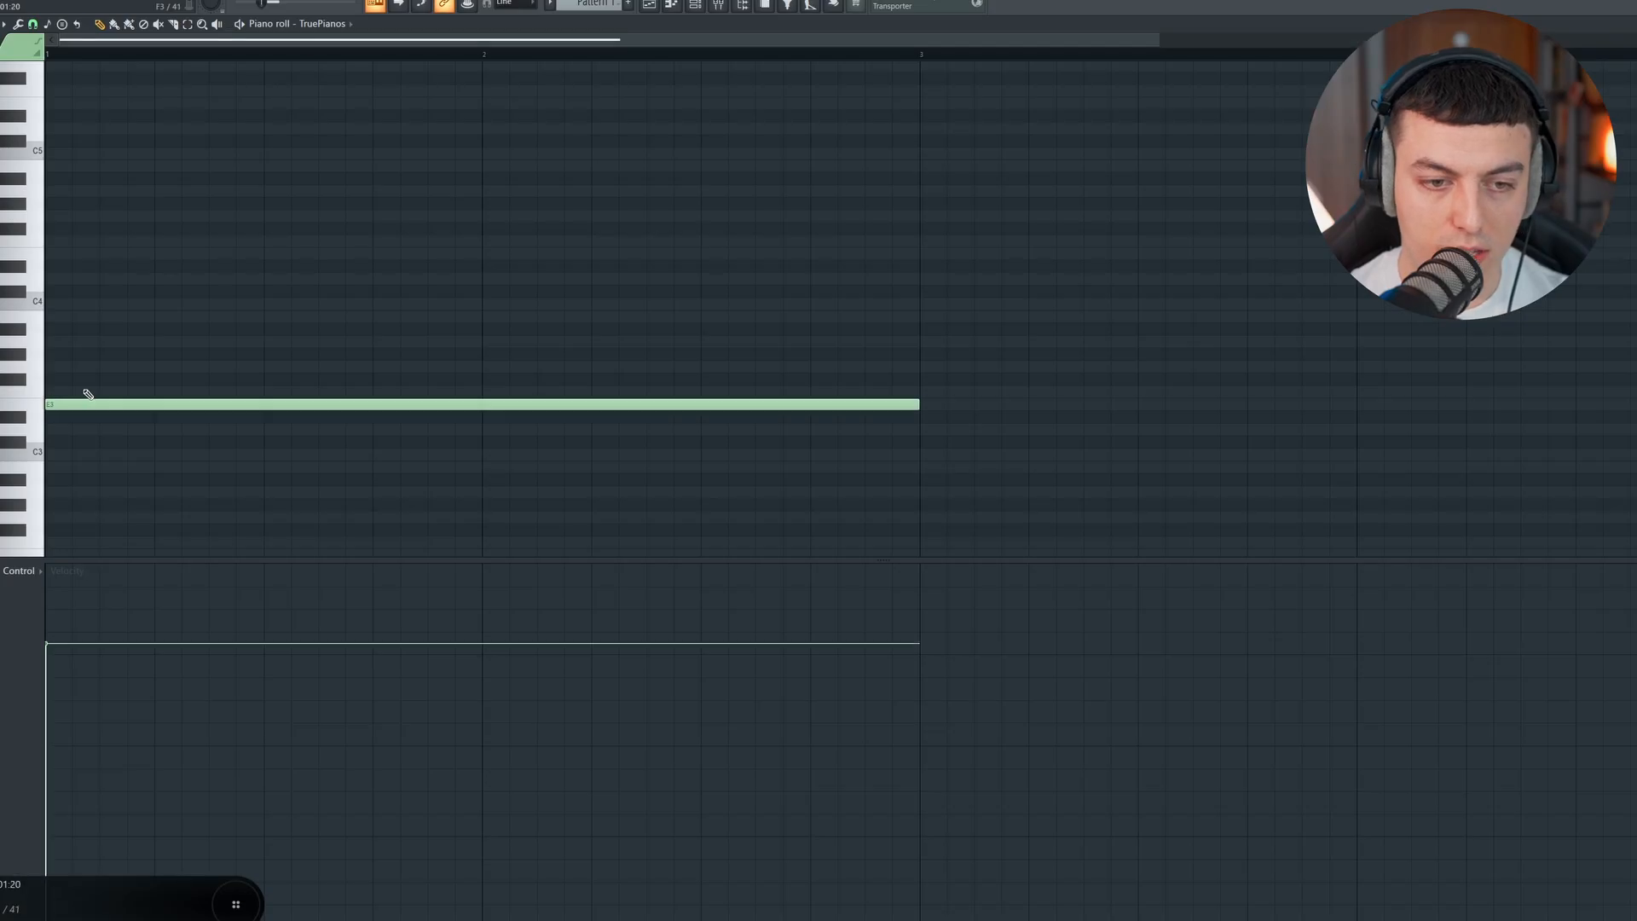
{"action": "key", "text": "space"}
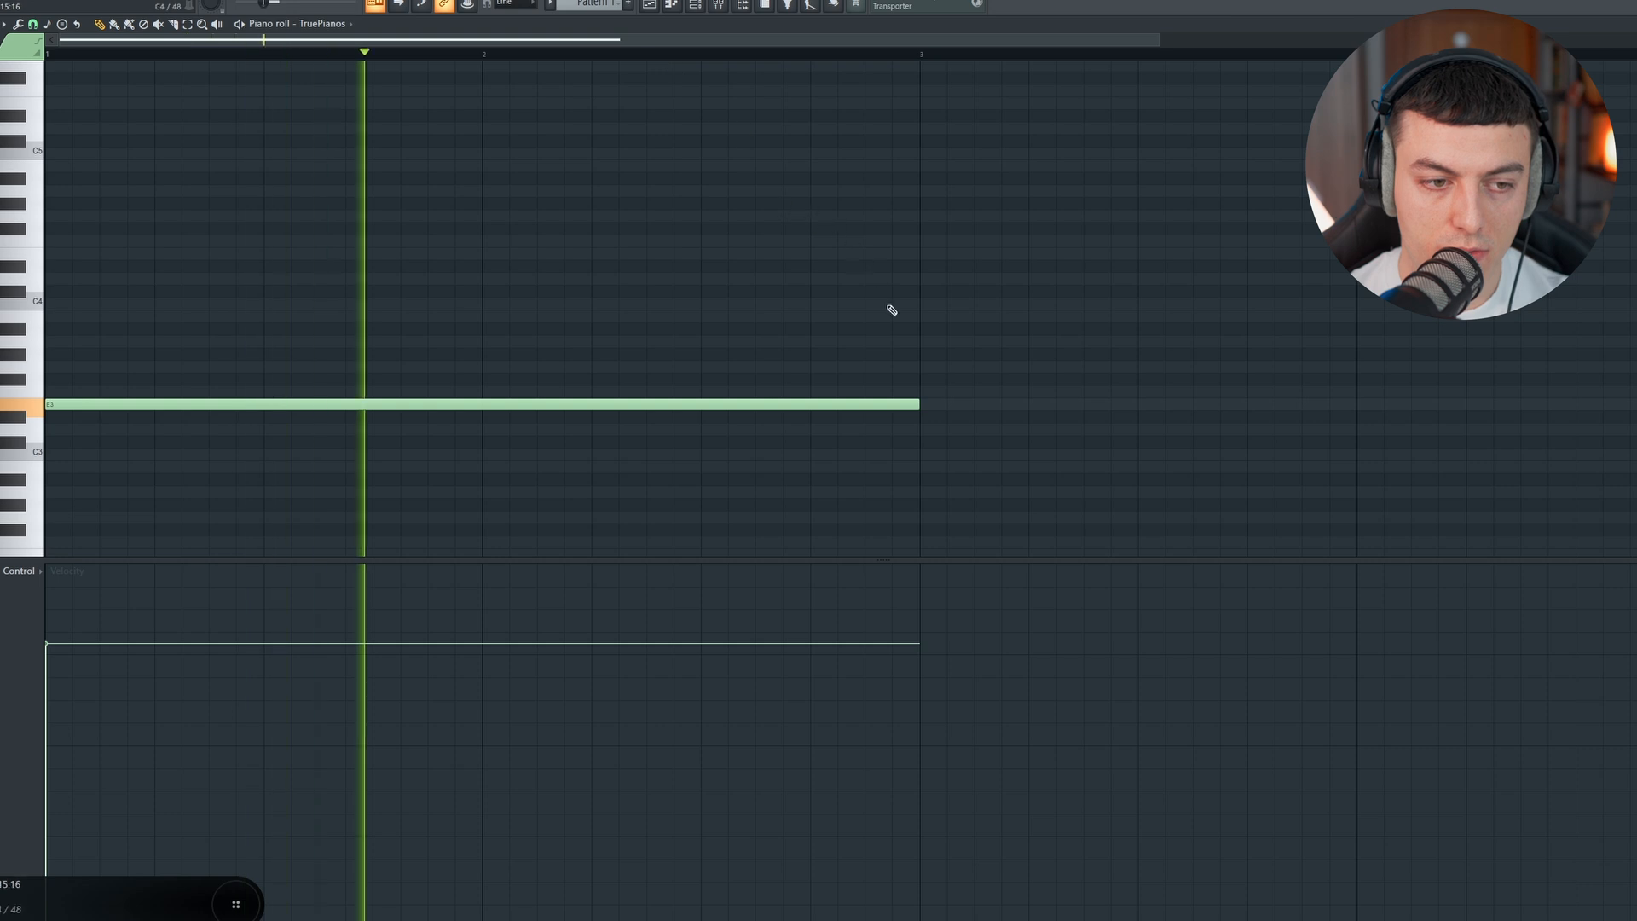
{"action": "key", "text": "space"}
Step: Add a two-bar C3 note at bar 3 and play the transition from the first note
{"action": "scroll", "coordinate": [931, 401], "scroll_direction": "down", "scroll_amount": 1}
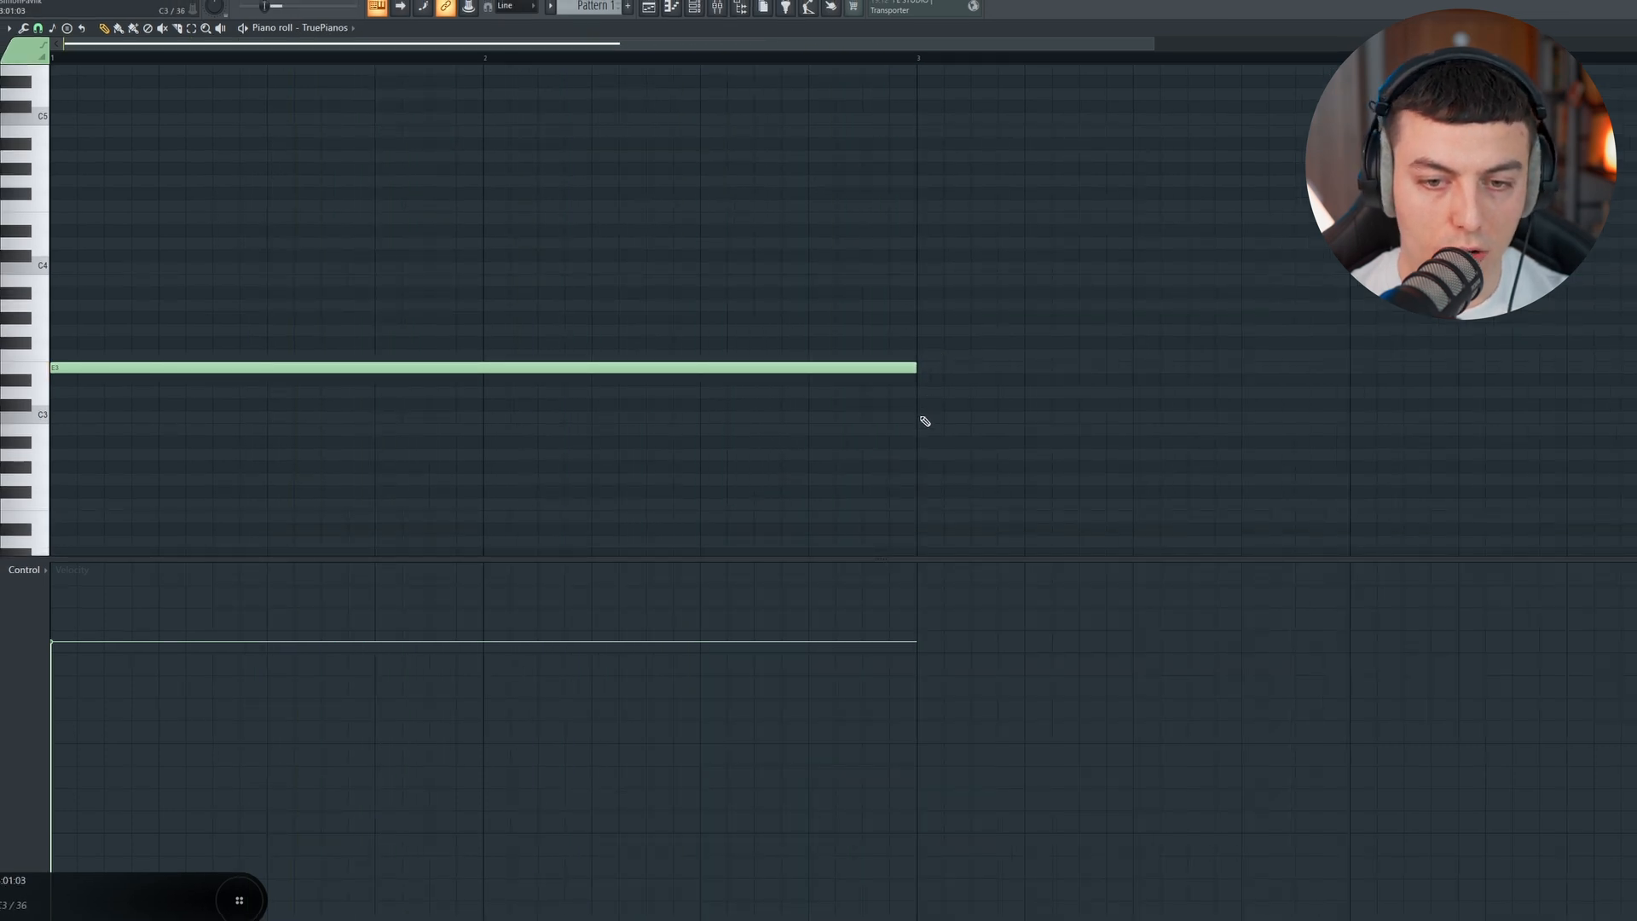
{"action": "left_click", "coordinate": [922, 417]}
{"action": "left_click", "coordinate": [827, 58]}
{"action": "key", "text": "space"}
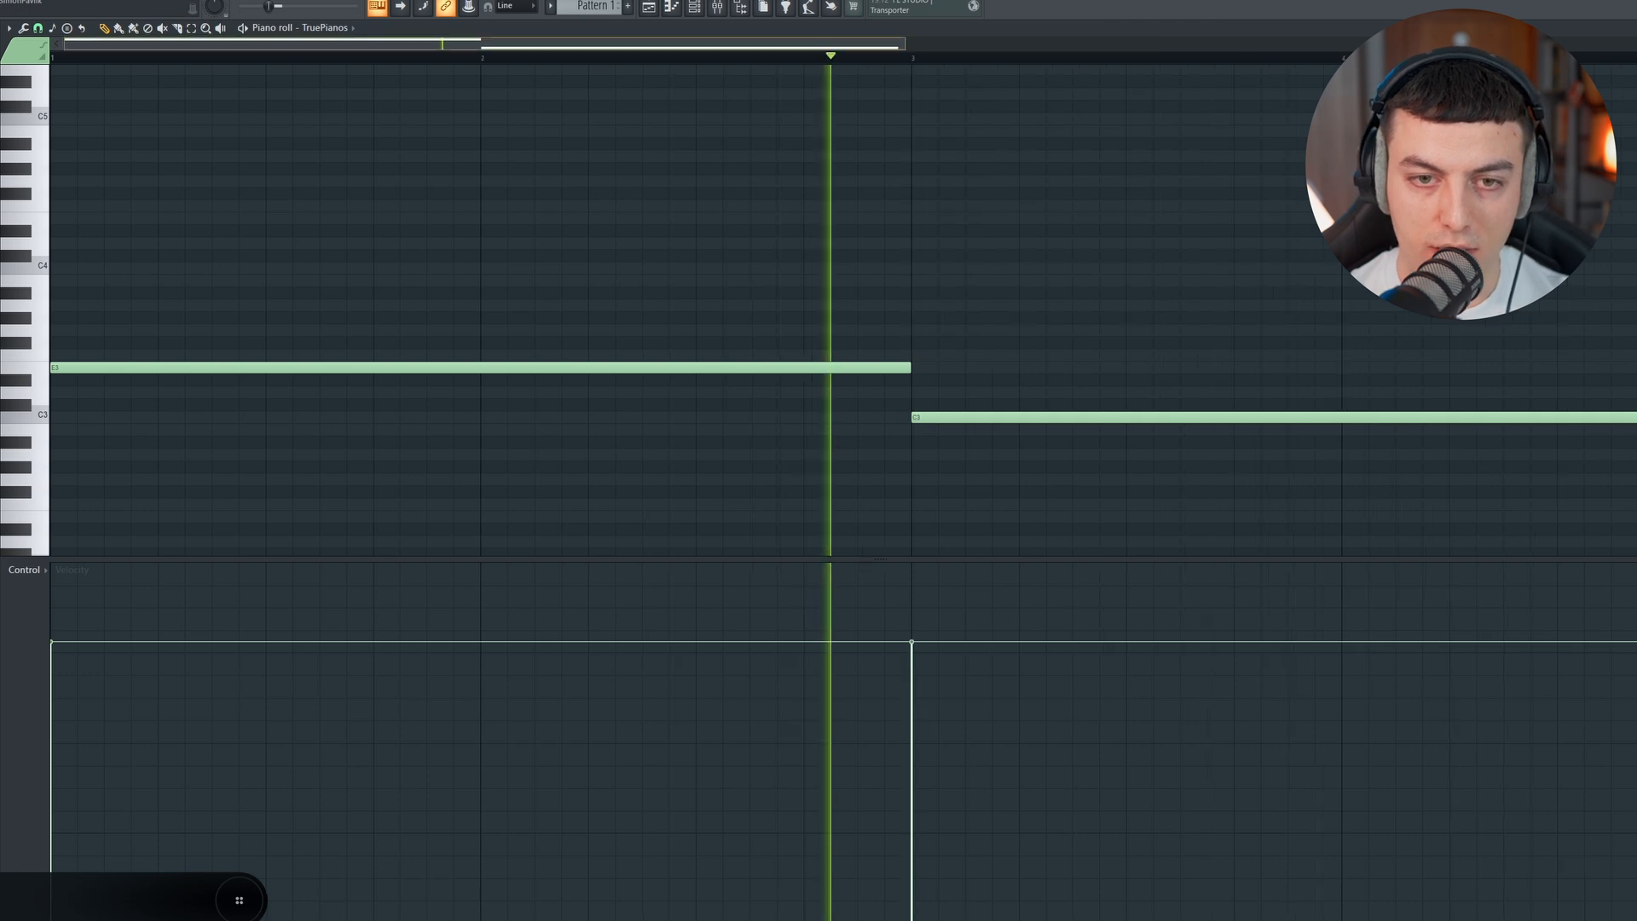
{"action": "left_click_drag", "start_coordinate": [882, 44], "coordinate": [1188, 44]}
{"action": "scroll", "coordinate": [928, 43], "scroll_direction": "down", "scroll_amount": 2}
{"action": "scroll", "coordinate": [928, 43], "scroll_direction": "up", "scroll_amount": 1}
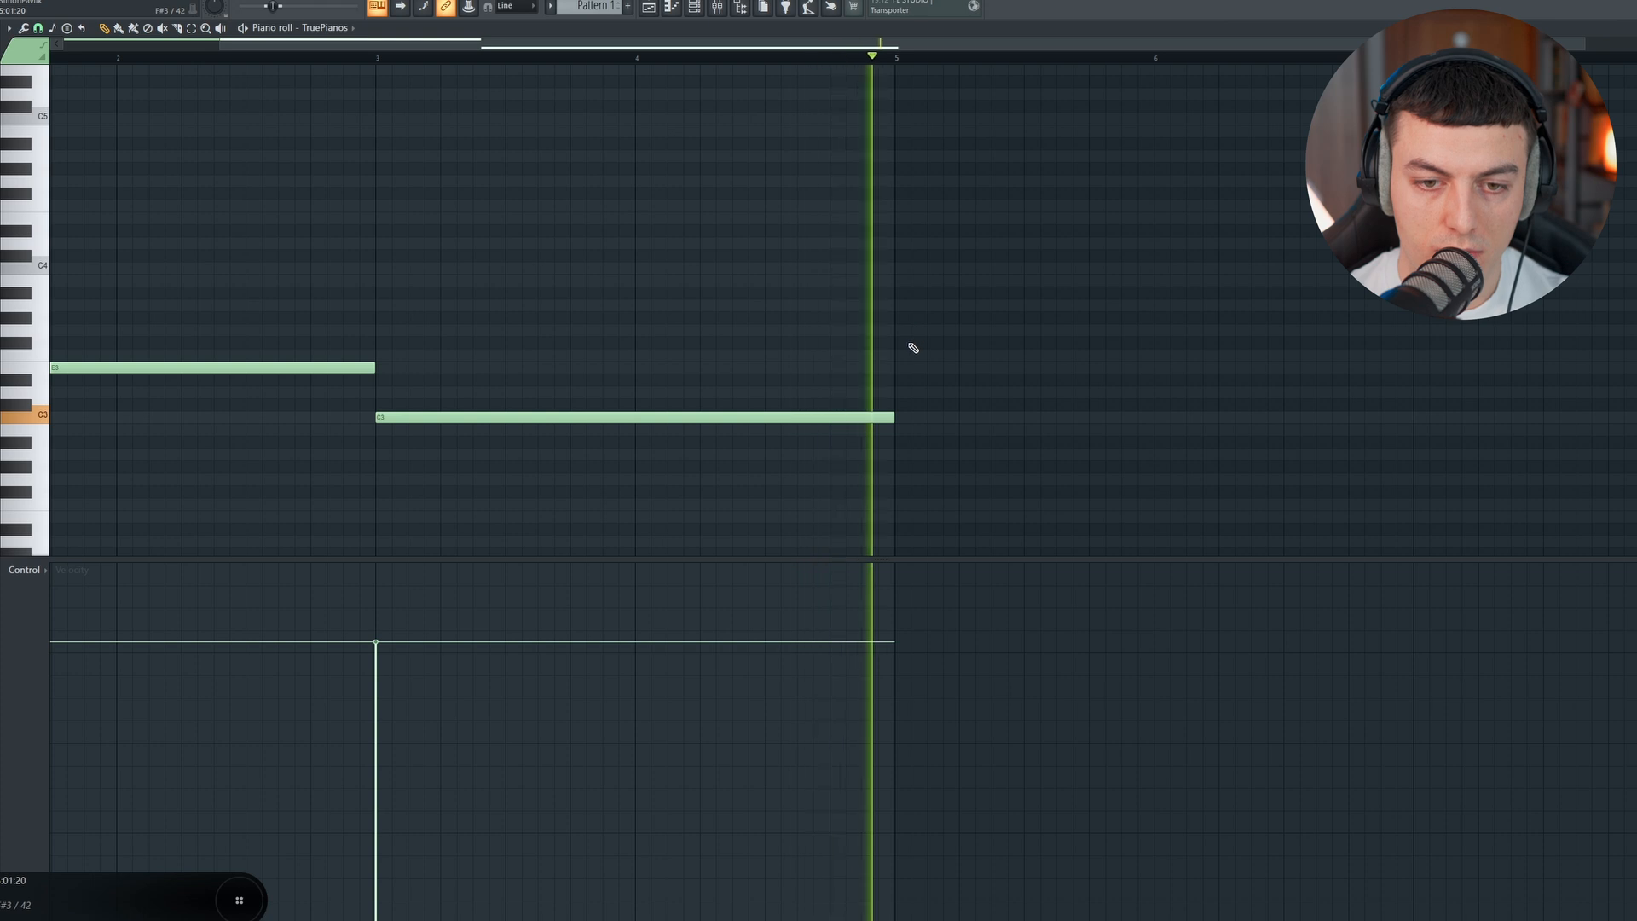
Step: Add a two-bar note at bar 5, trying F#3 and G3 against playback before setting its pitch to A3
{"action": "left_click", "coordinate": [963, 329]}
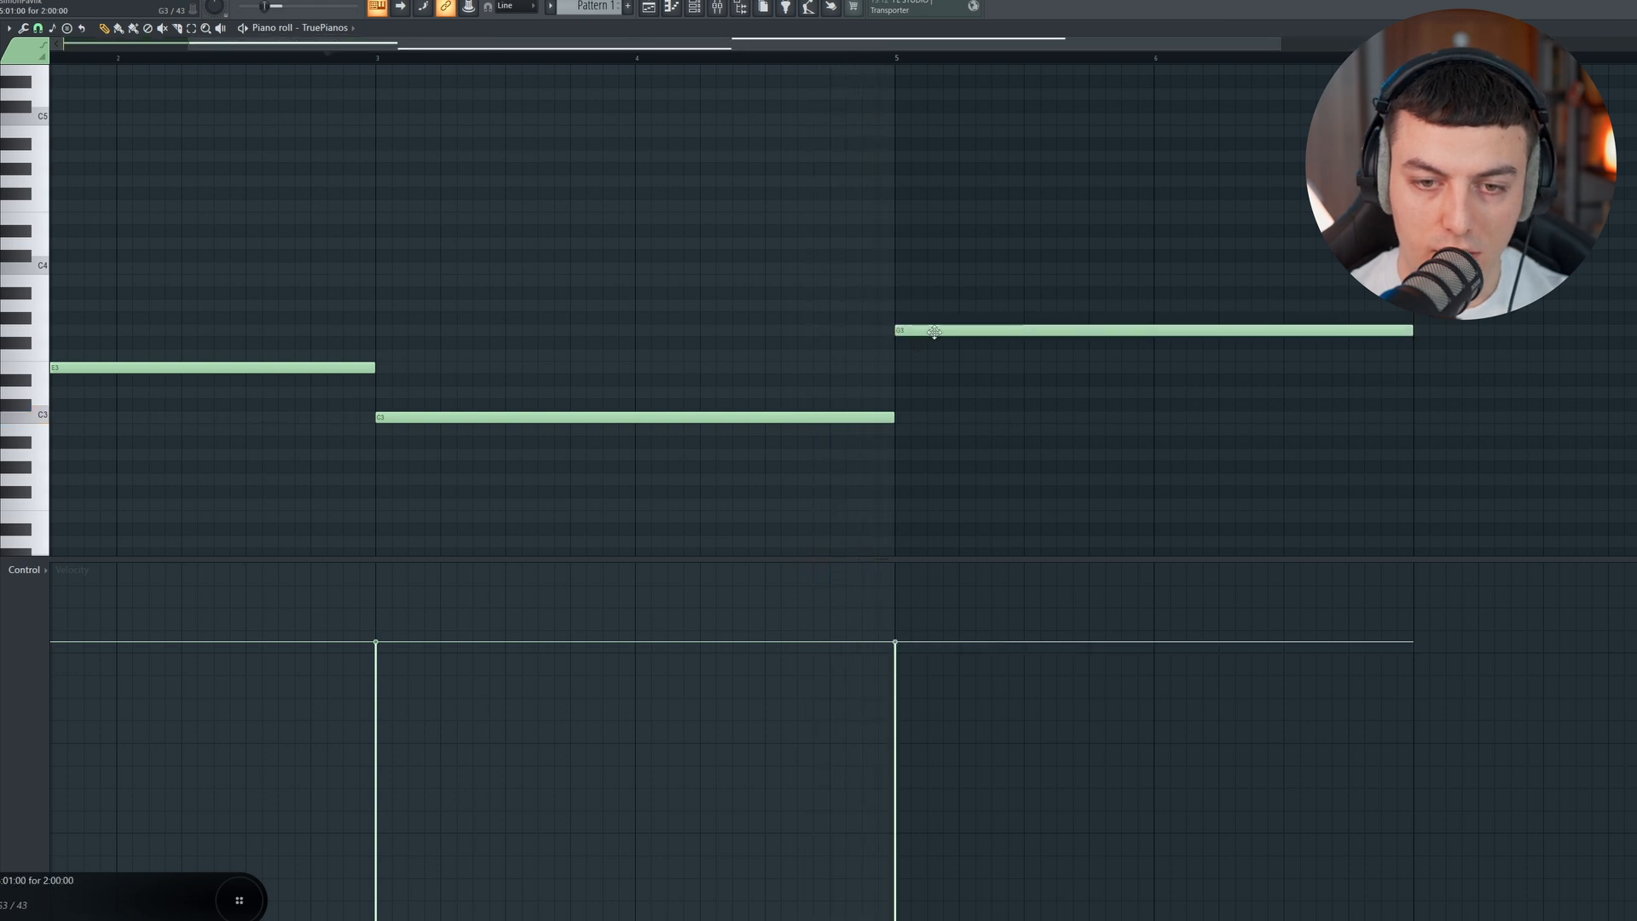
{"action": "left_click_drag", "start_coordinate": [934, 341], "coordinate": [935, 352]}
{"action": "left_click", "coordinate": [811, 54]}
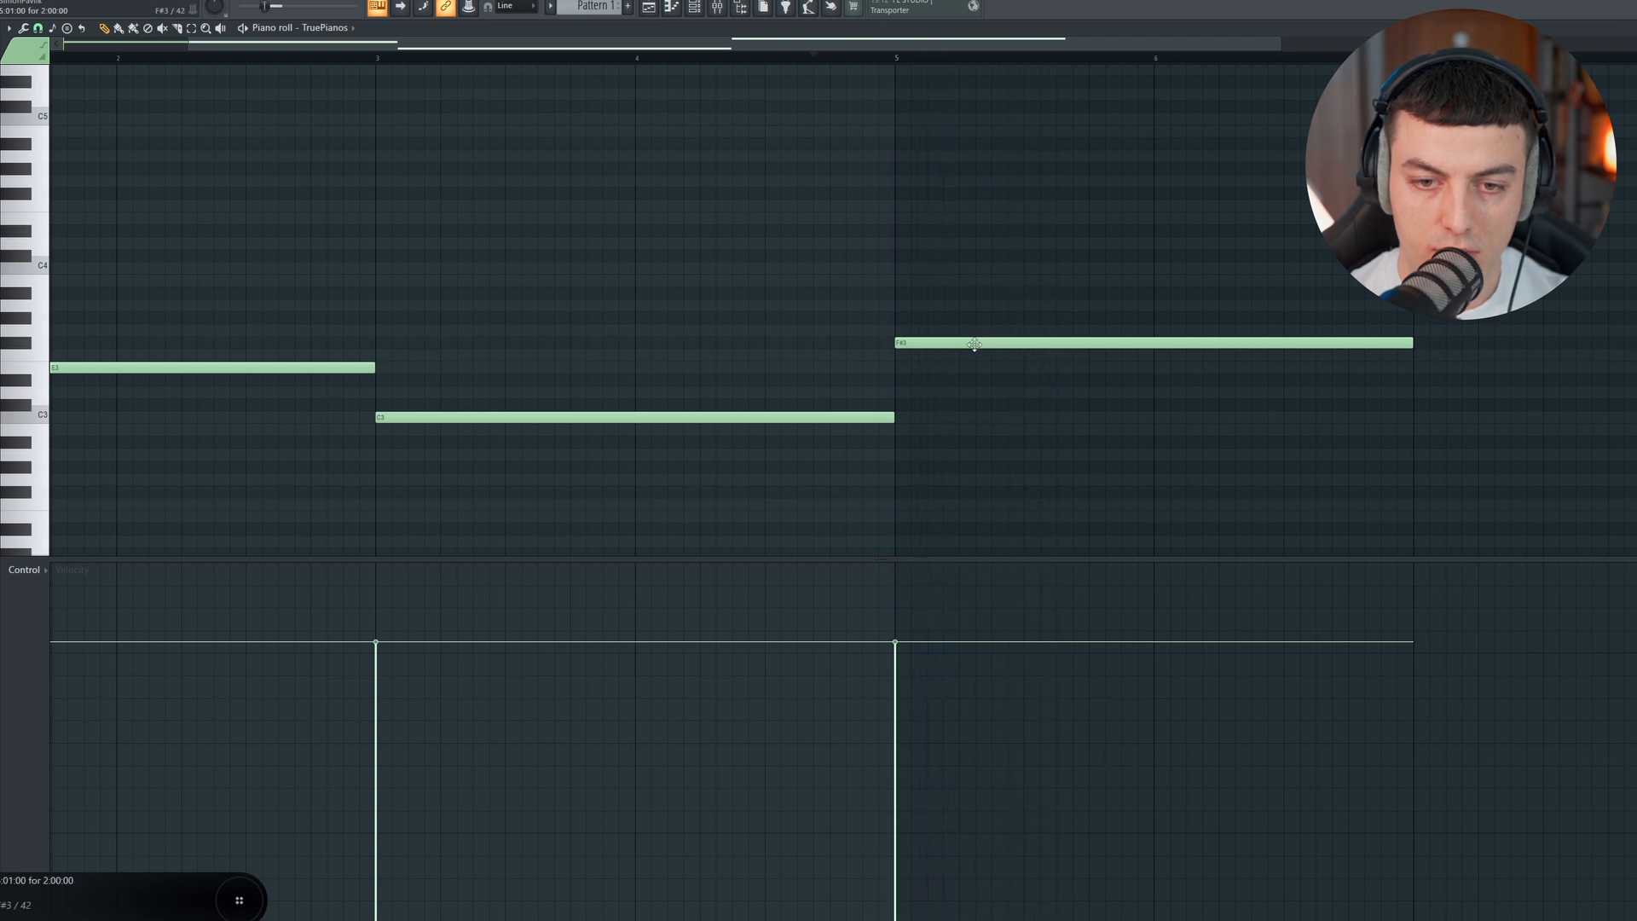
{"action": "left_click_drag", "start_coordinate": [974, 342], "coordinate": [971, 330]}
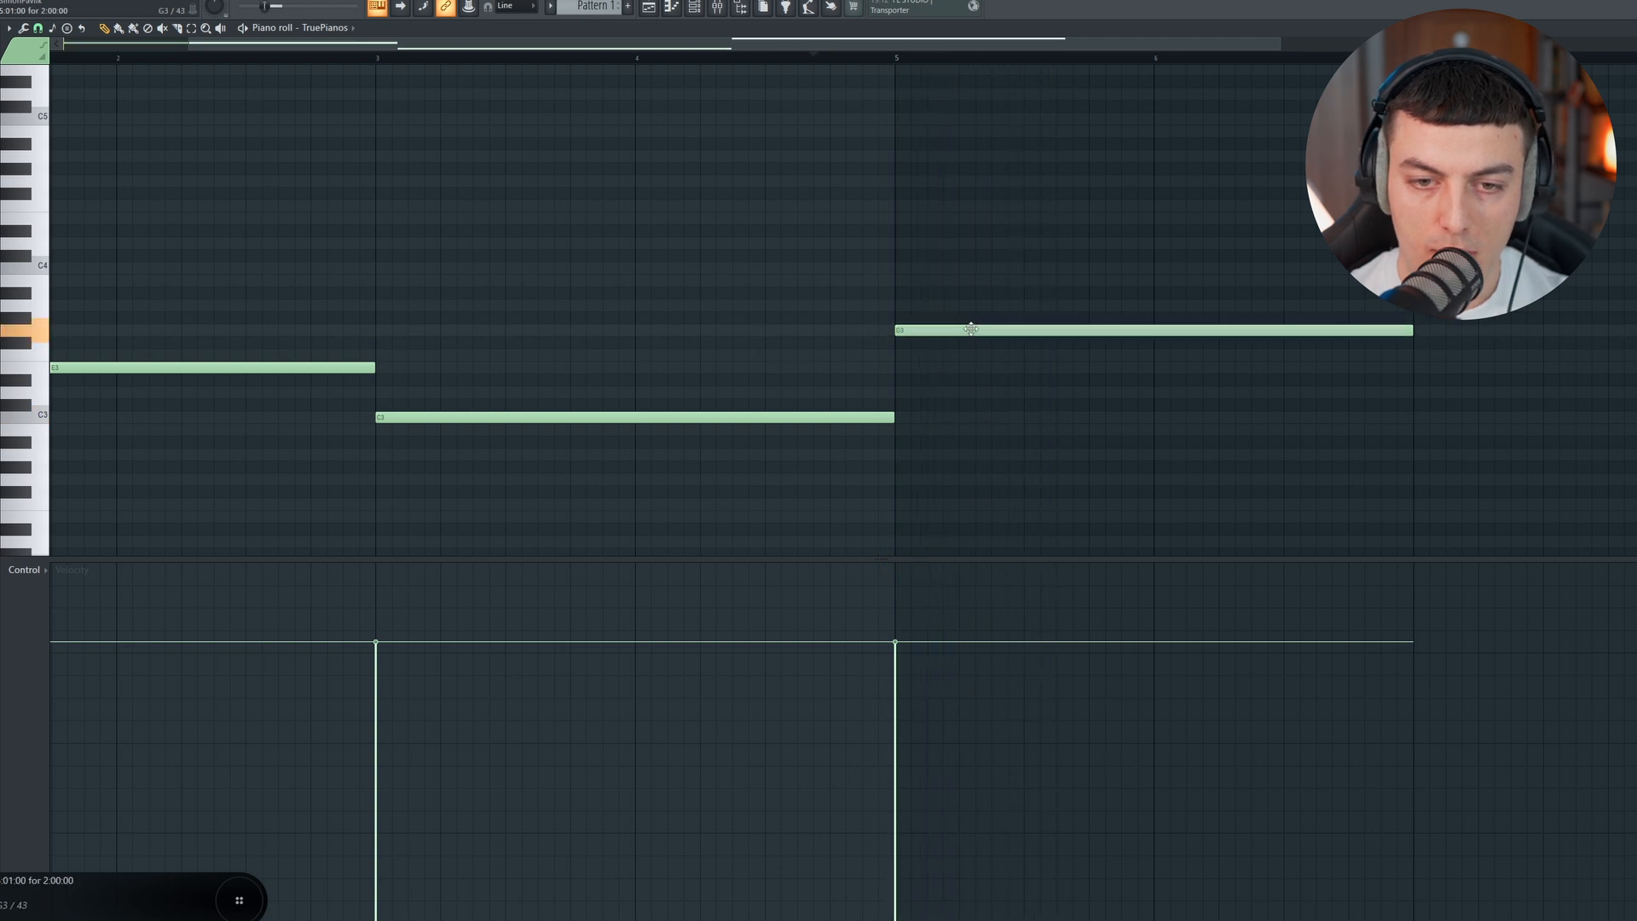
{"action": "left_click", "coordinate": [837, 56]}
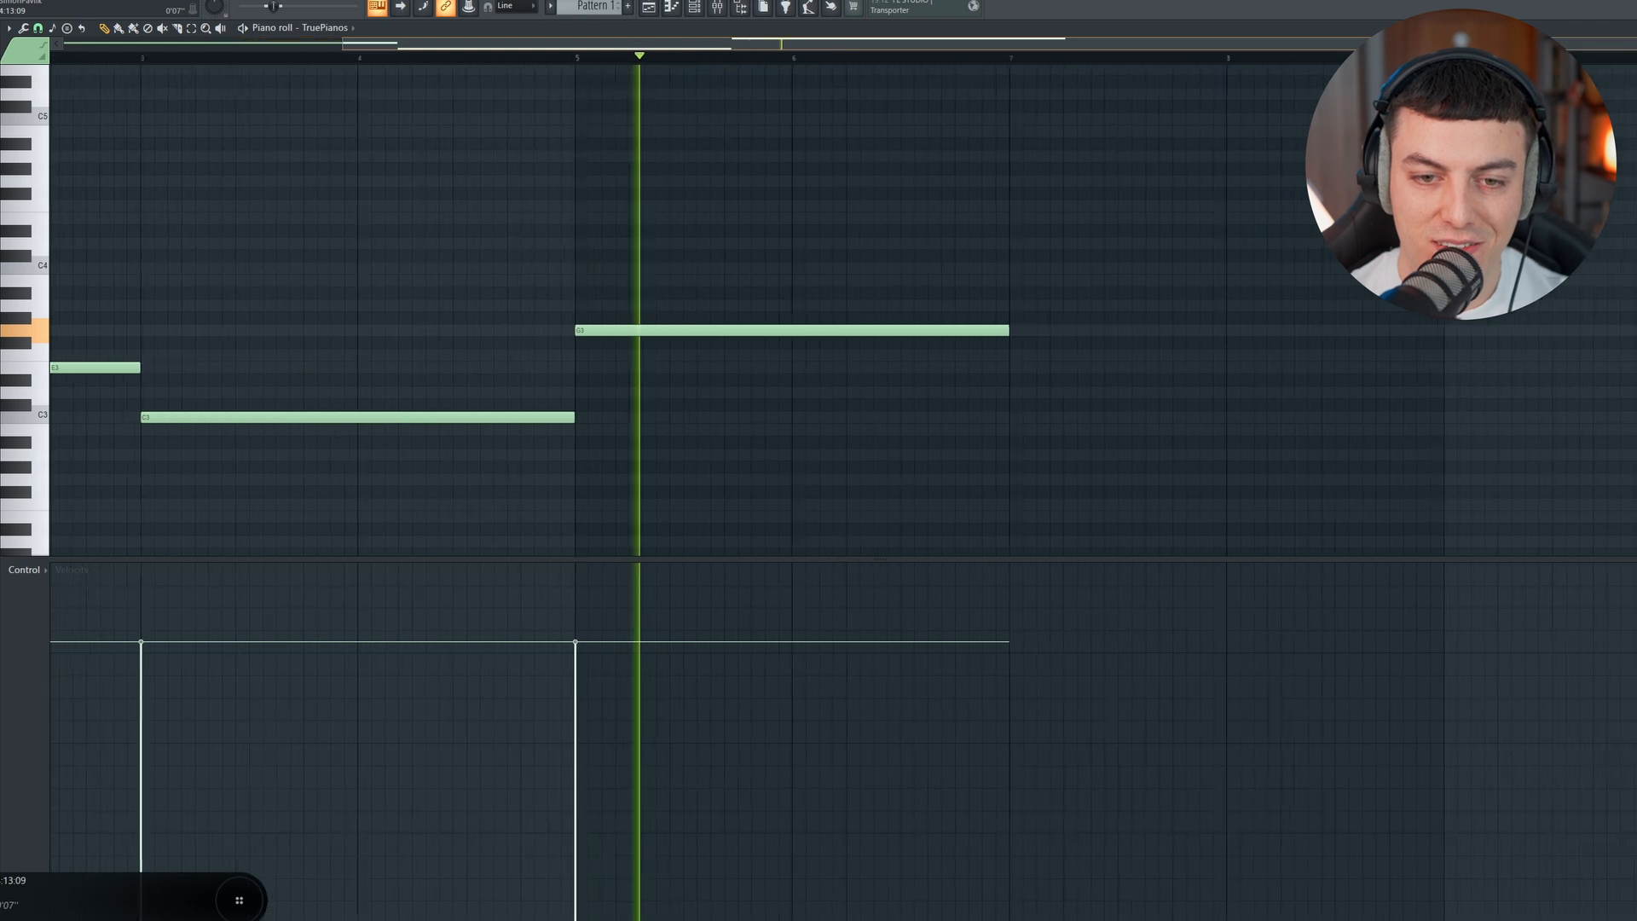
{"action": "key", "text": "space"}
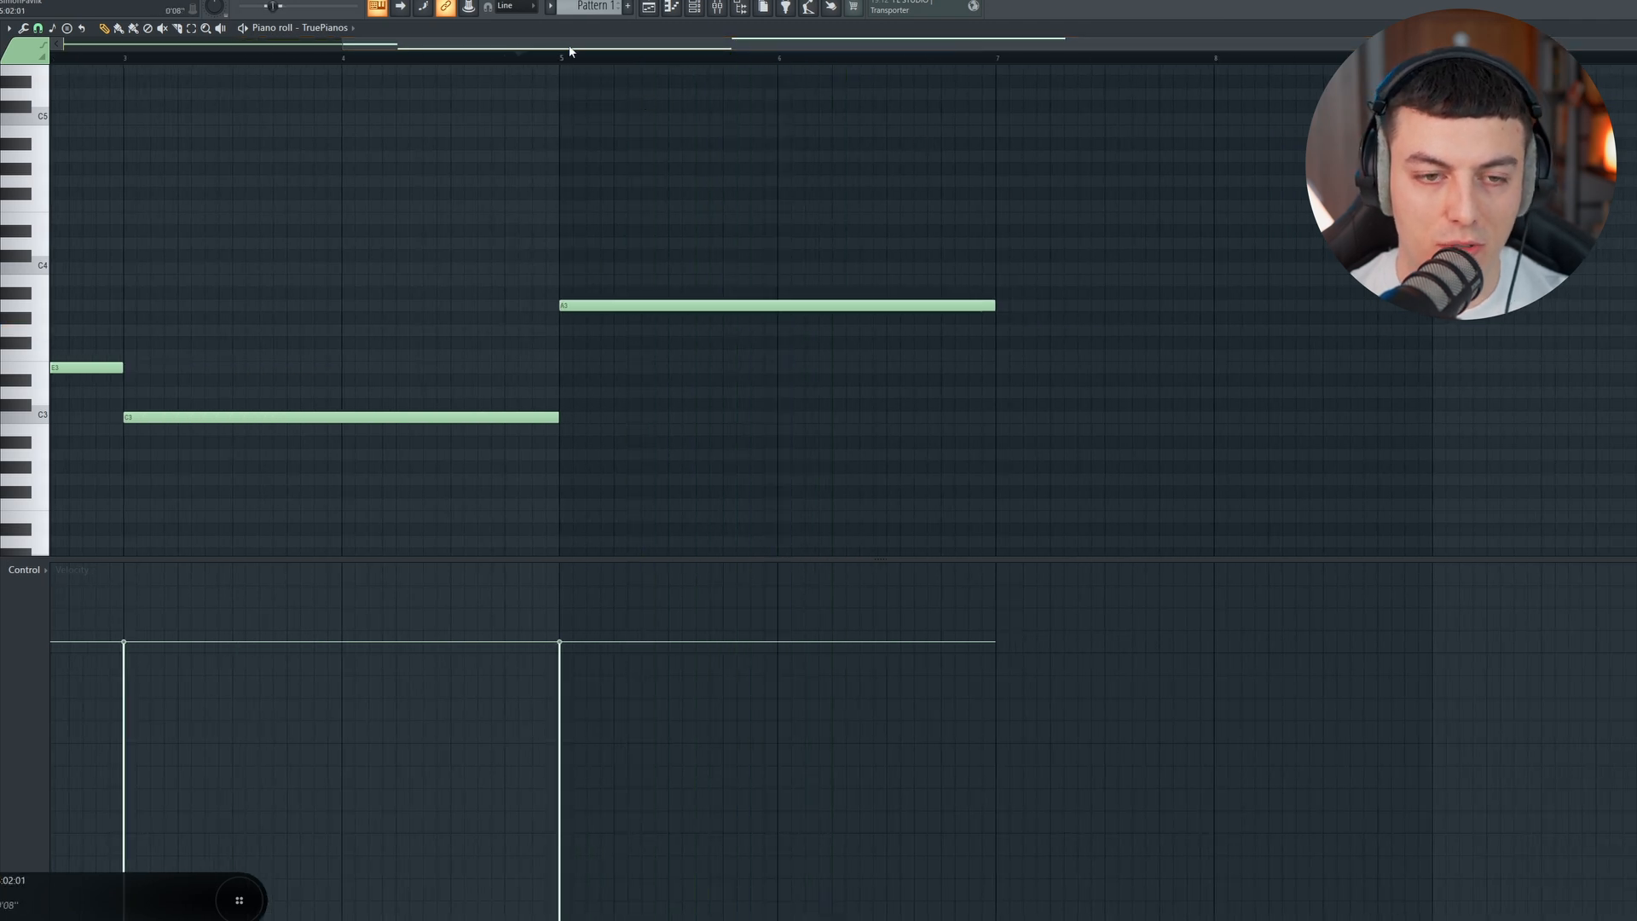
{"action": "left_click", "coordinate": [569, 52]}
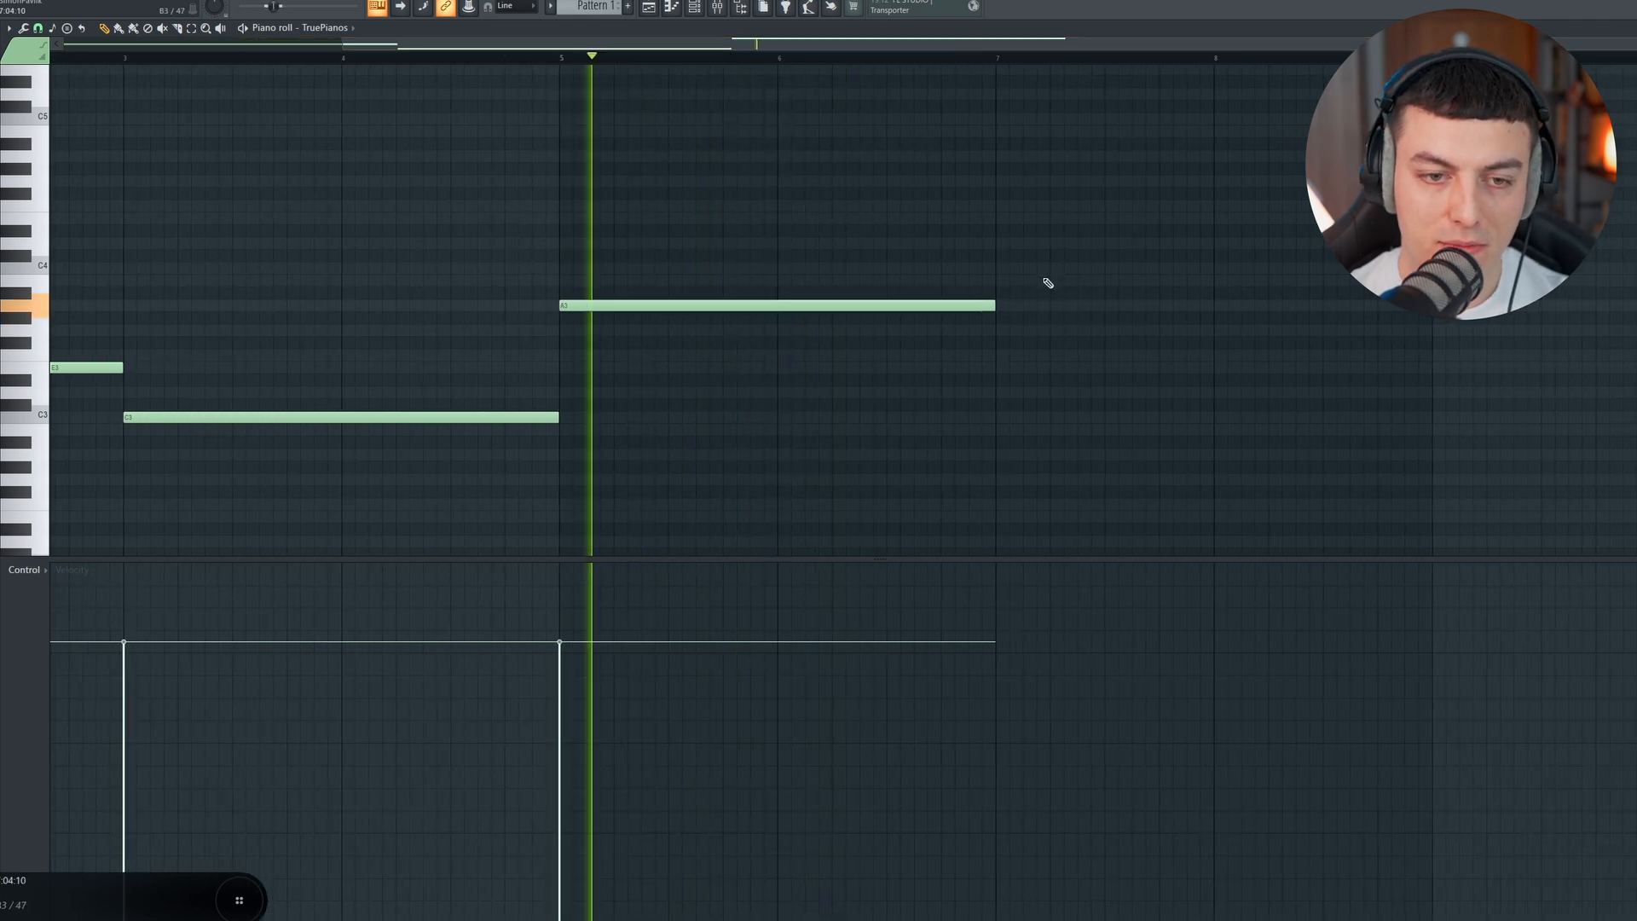
Step: Add a two-bar B3 note at bar 7 and listen to it in playback
{"action": "left_click", "coordinate": [1001, 283]}
{"action": "scroll", "coordinate": [947, 60], "scroll_direction": "down", "scroll_amount": 2}
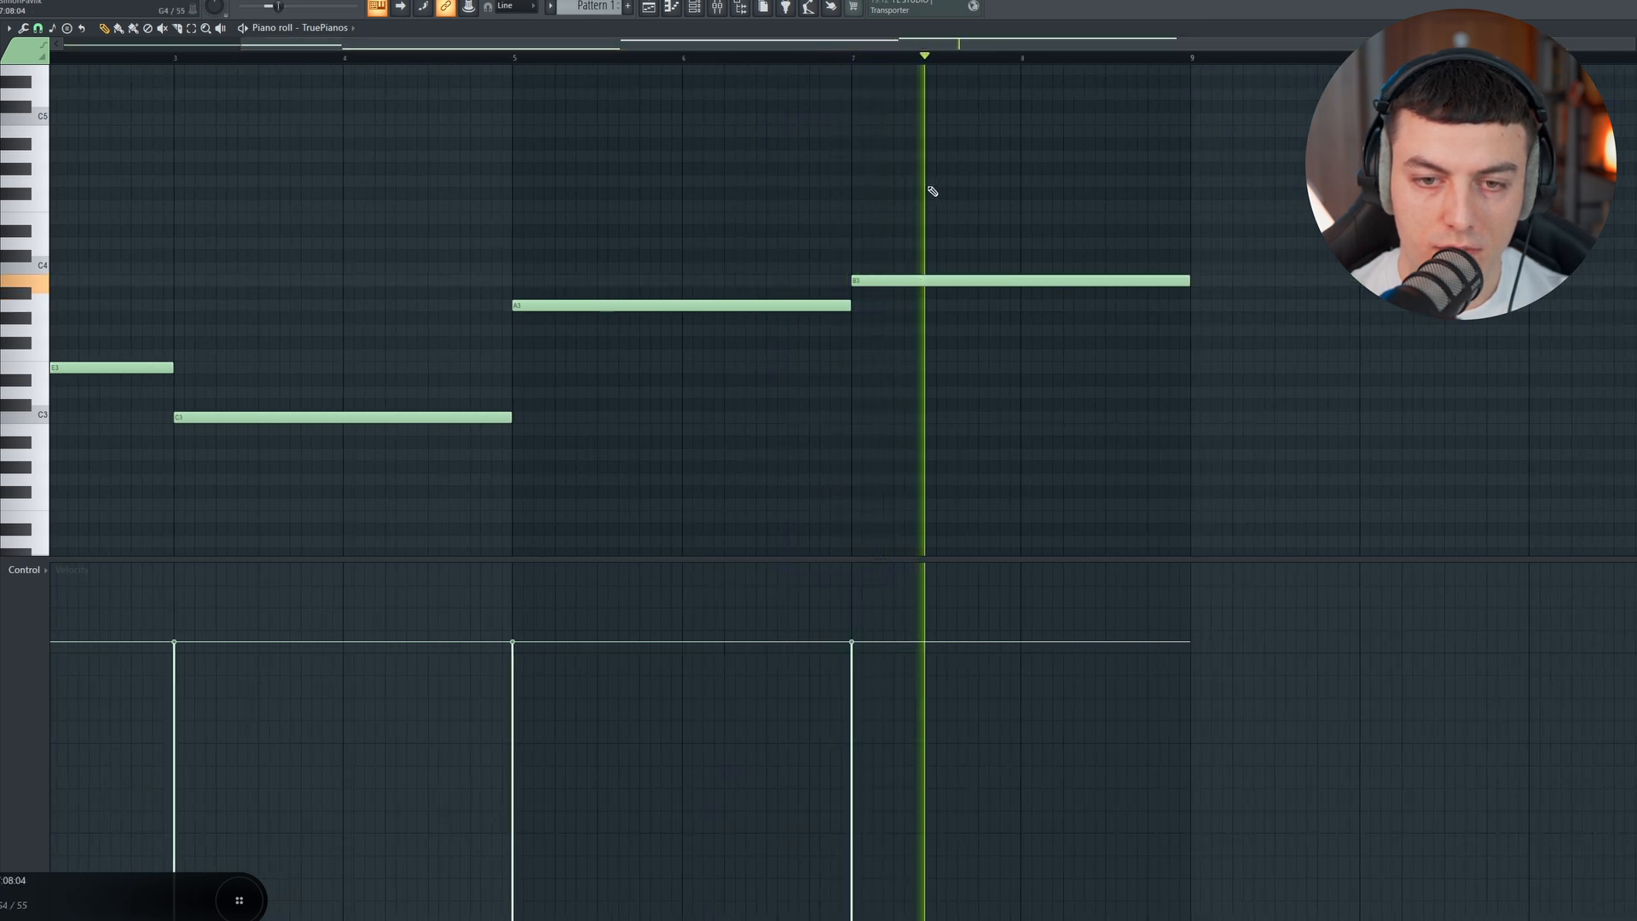
{"action": "left_click_drag", "start_coordinate": [850, 44], "coordinate": [671, 49]}
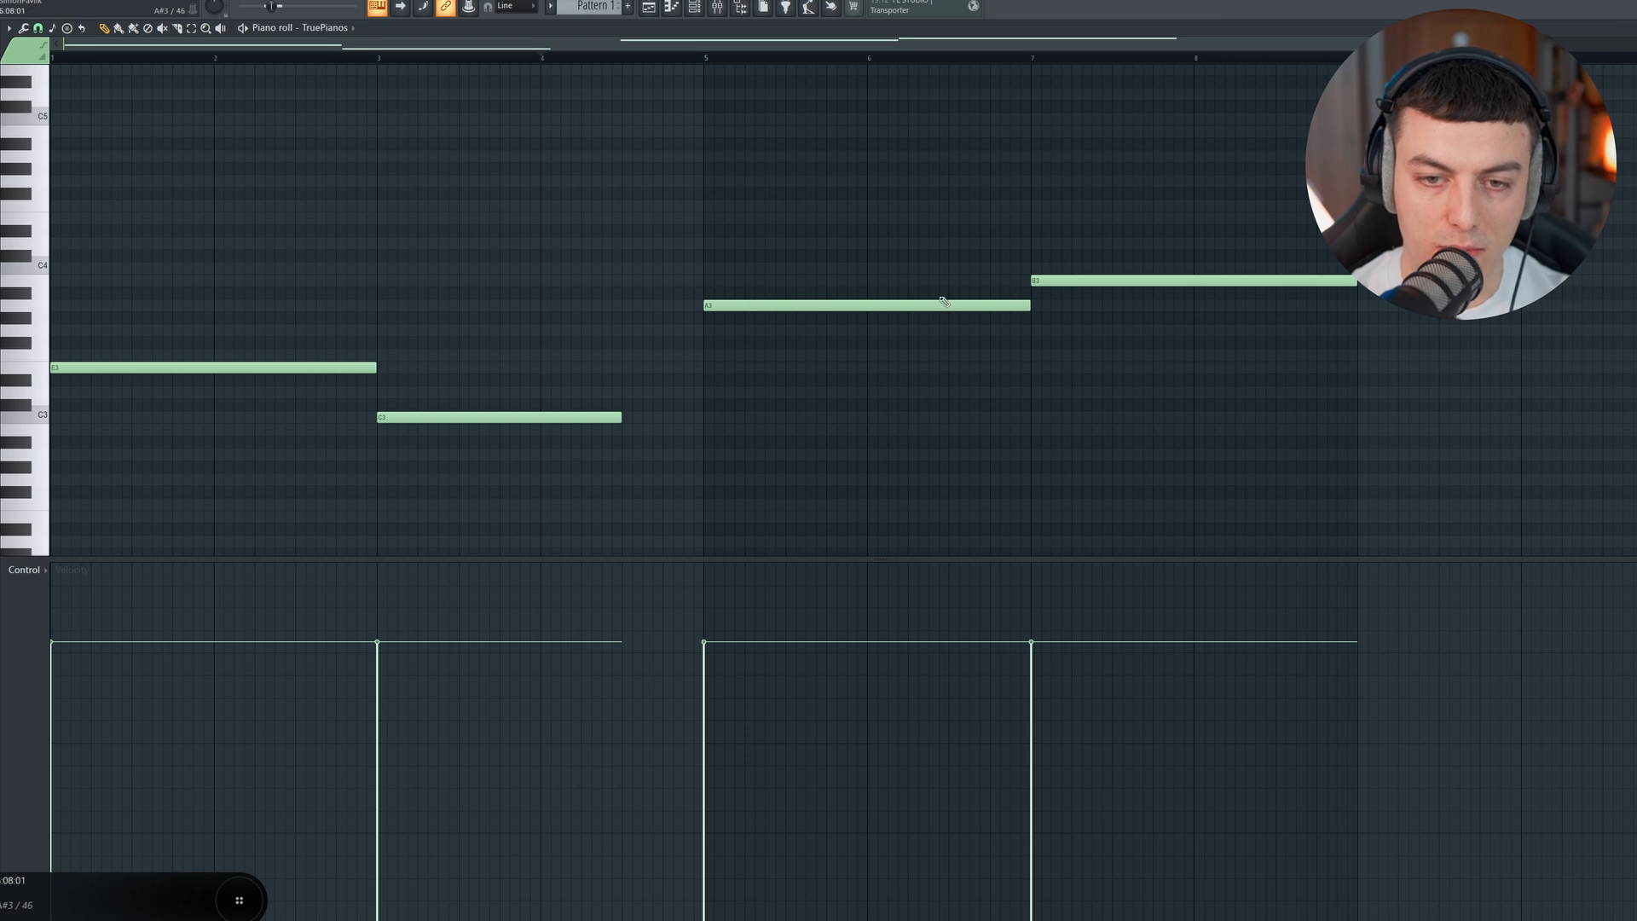
Step: Fill the gap before bar 5 with a half-bar G3 note and play the bass line
{"action": "left_click_drag", "start_coordinate": [686, 330], "coordinate": [703, 331]}
{"action": "key", "text": "space"}
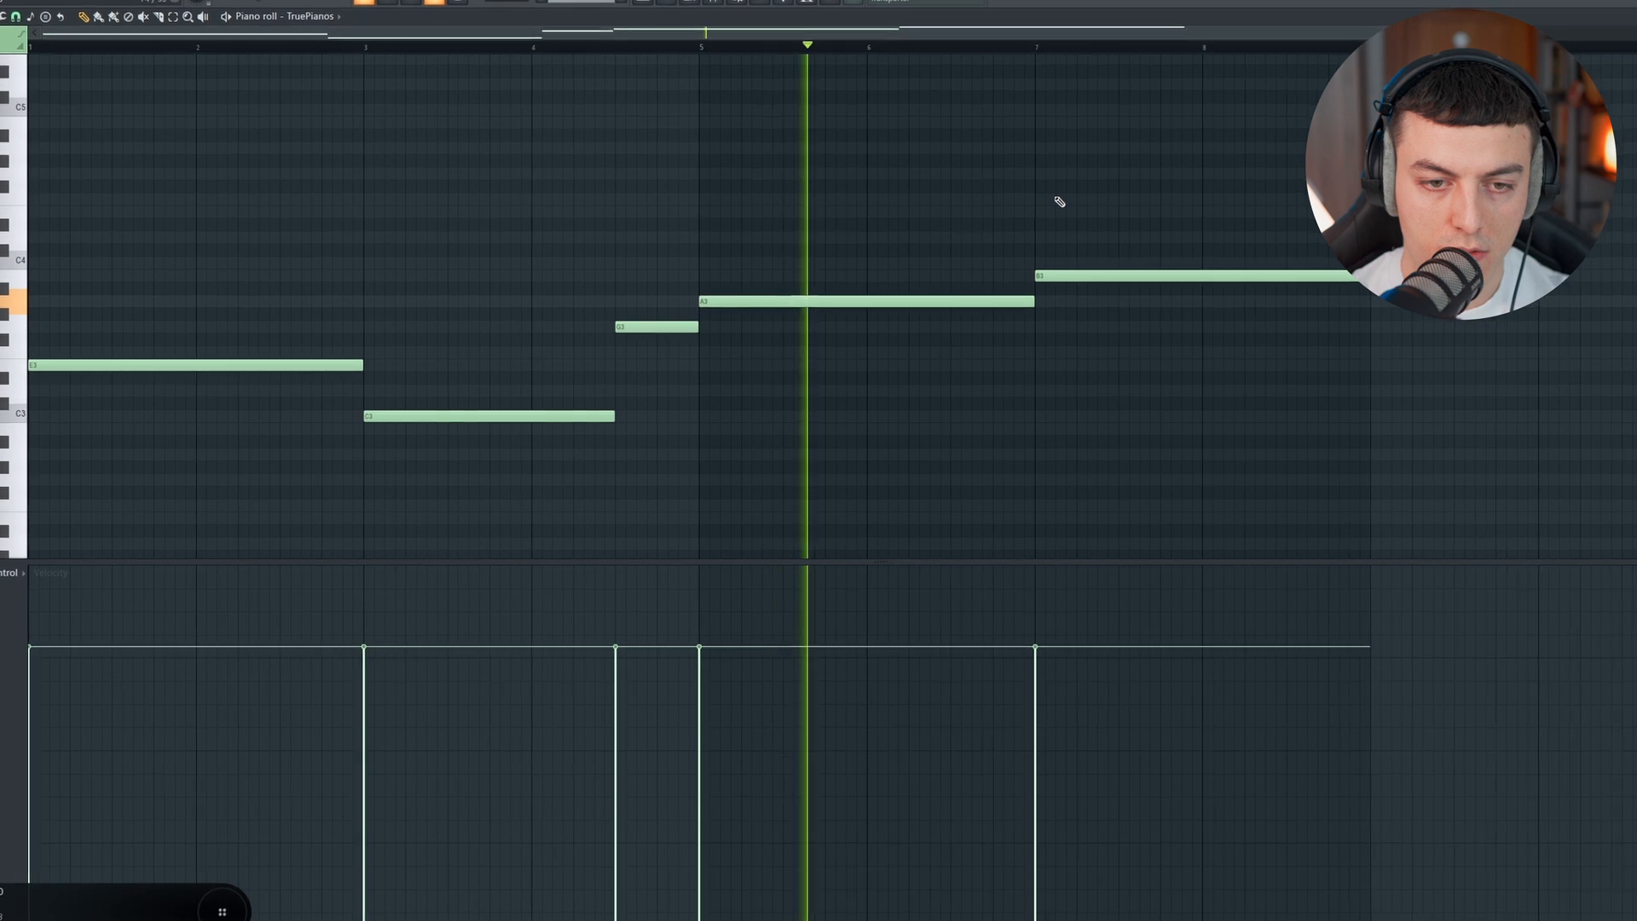
{"action": "key", "text": "space"}
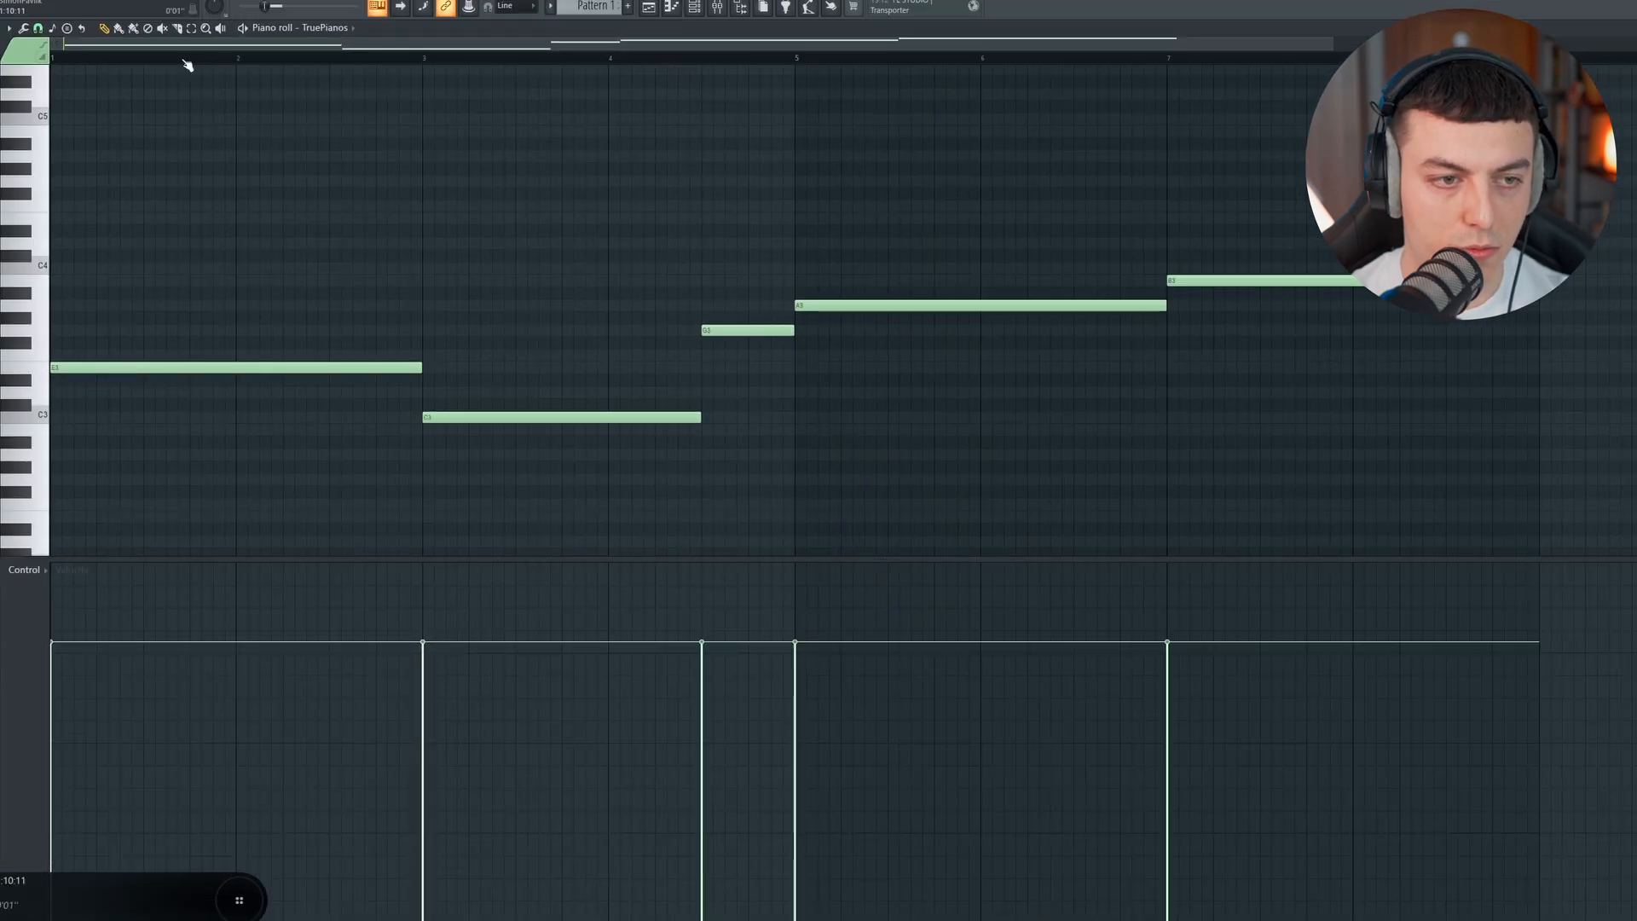
{"action": "scroll", "coordinate": [394, 48], "scroll_direction": "up", "scroll_amount": 1}
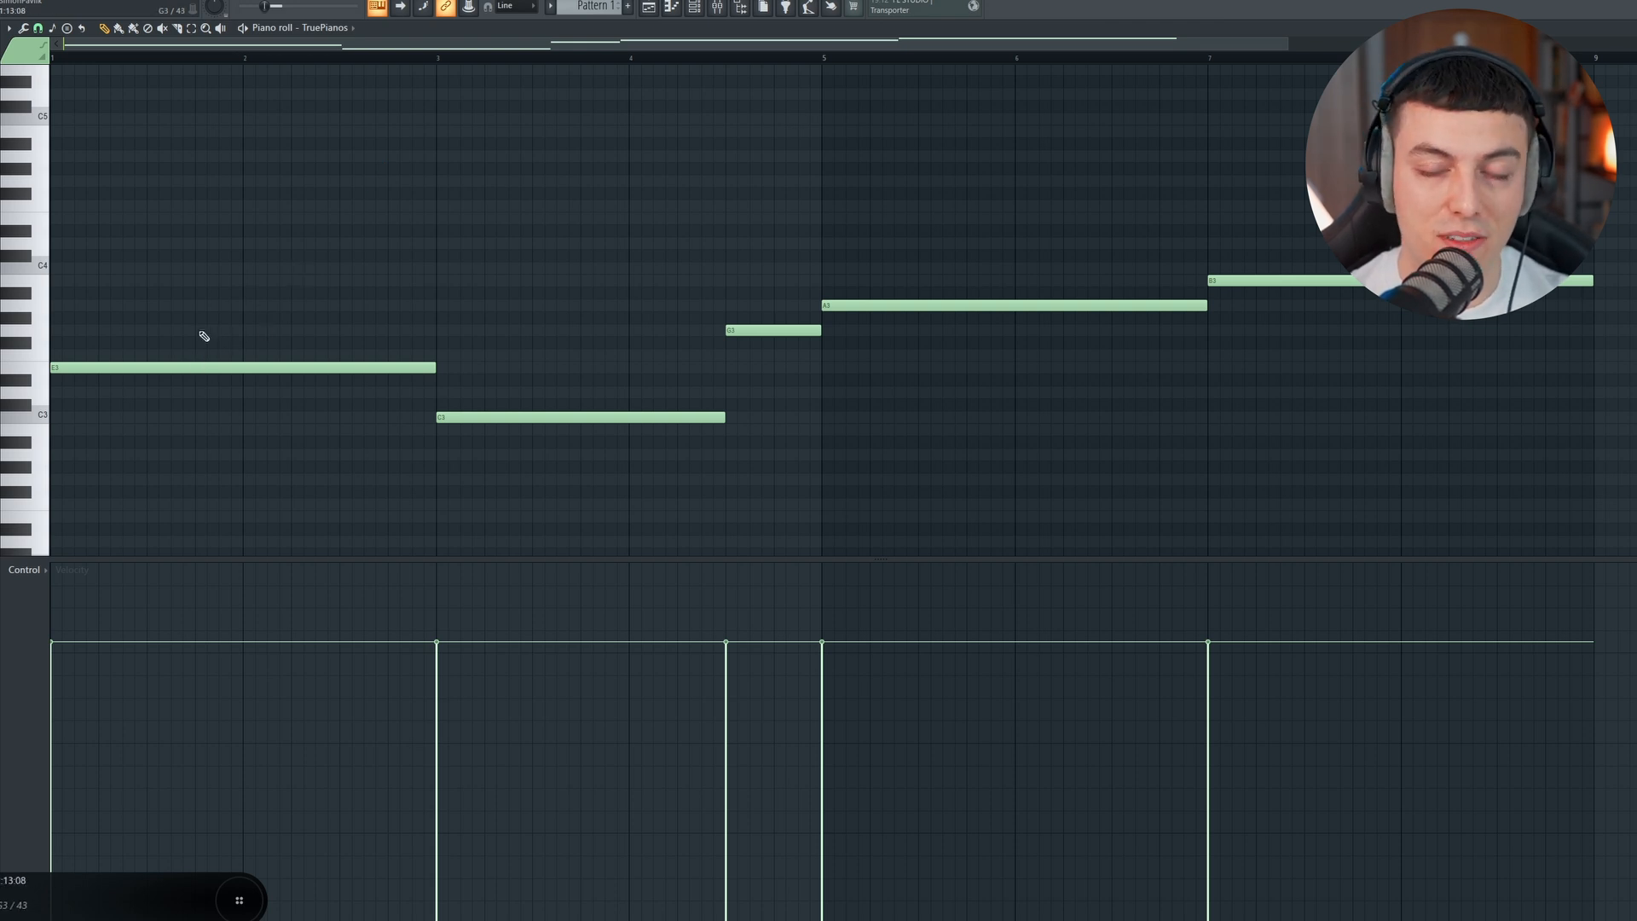
Step: Duplicate all the bass notes, transpose the copies up an octave and a fifth, and play both rows
{"action": "key", "text": "ctrl+a"}
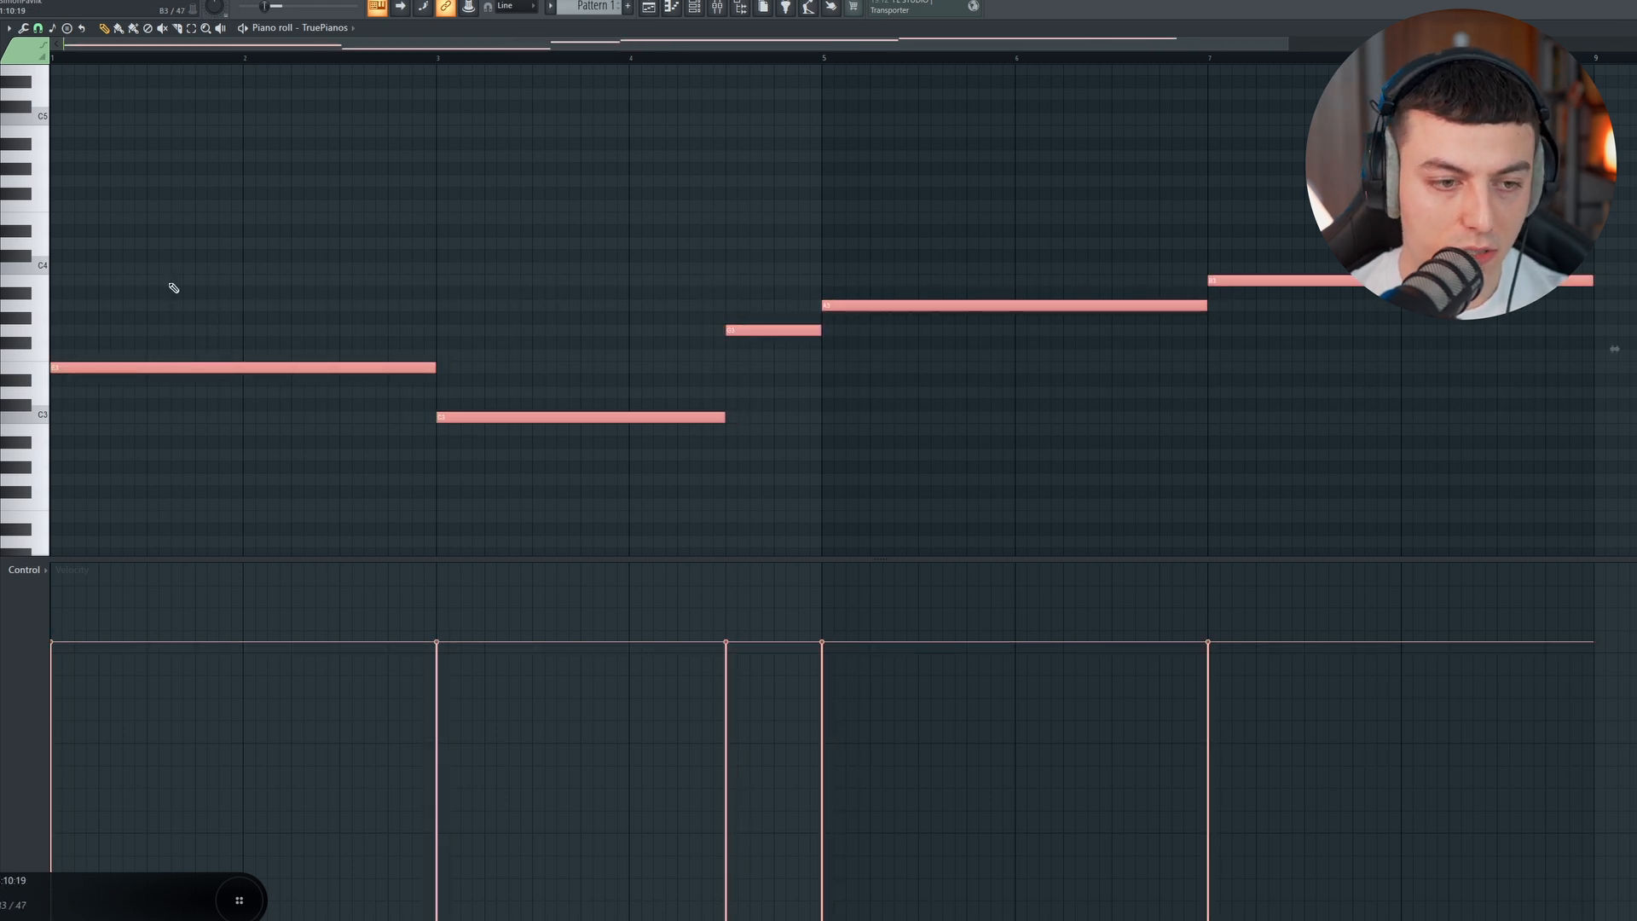
{"action": "key", "text": "ctrl+Up"}
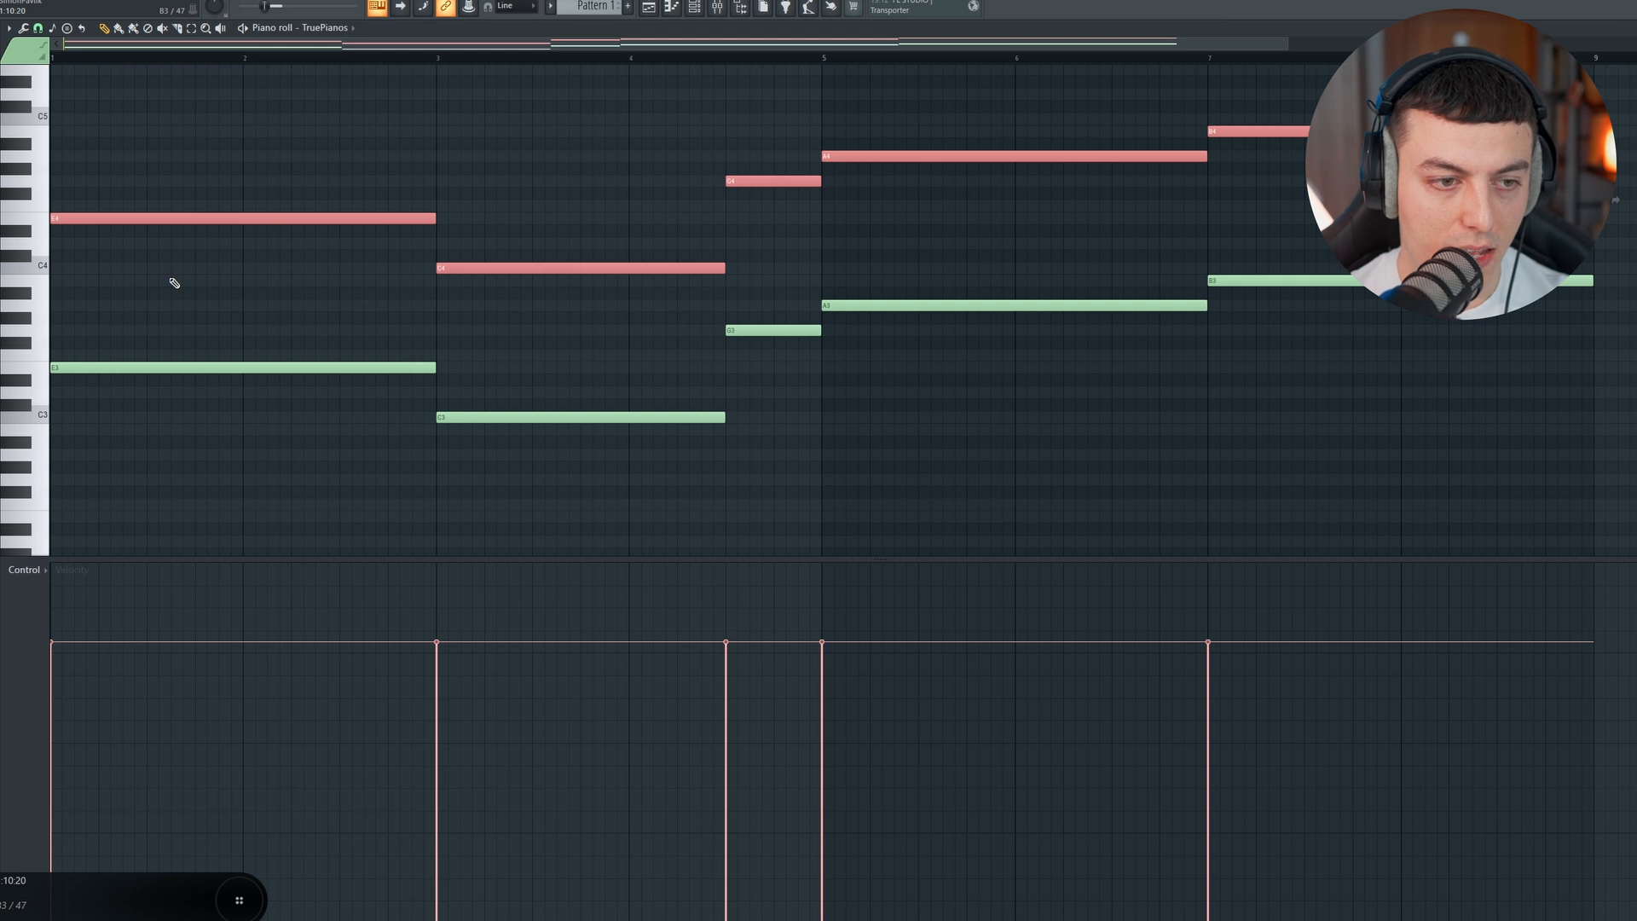
{"action": "key", "text": "shift+Up"}
{"action": "key", "text": "shift+Up"}
{"action": "key", "text": "shift+Up"}
{"action": "key", "text": "shift+Up"}
{"action": "key", "text": "shift+Up"}
{"action": "key", "text": "shift+Up"}
{"action": "key", "text": "shift+Up"}
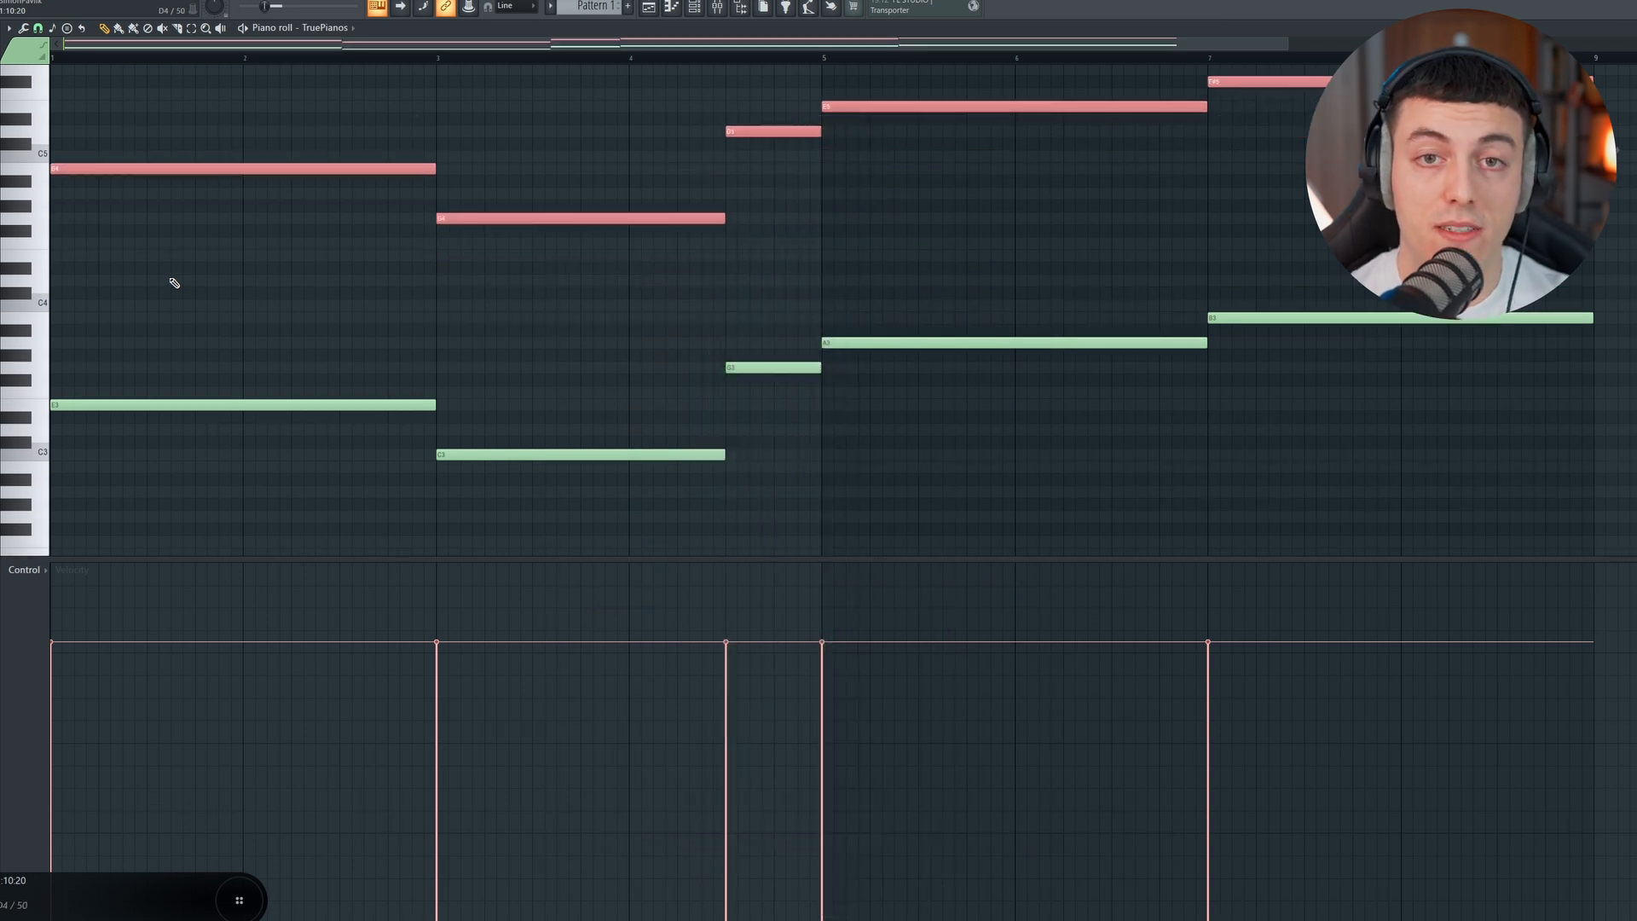
{"action": "scroll", "coordinate": [261, 62], "scroll_direction": "up", "scroll_amount": 1}
{"action": "scroll", "coordinate": [380, 73], "scroll_direction": "down", "scroll_amount": 1}
{"action": "key", "text": "space"}
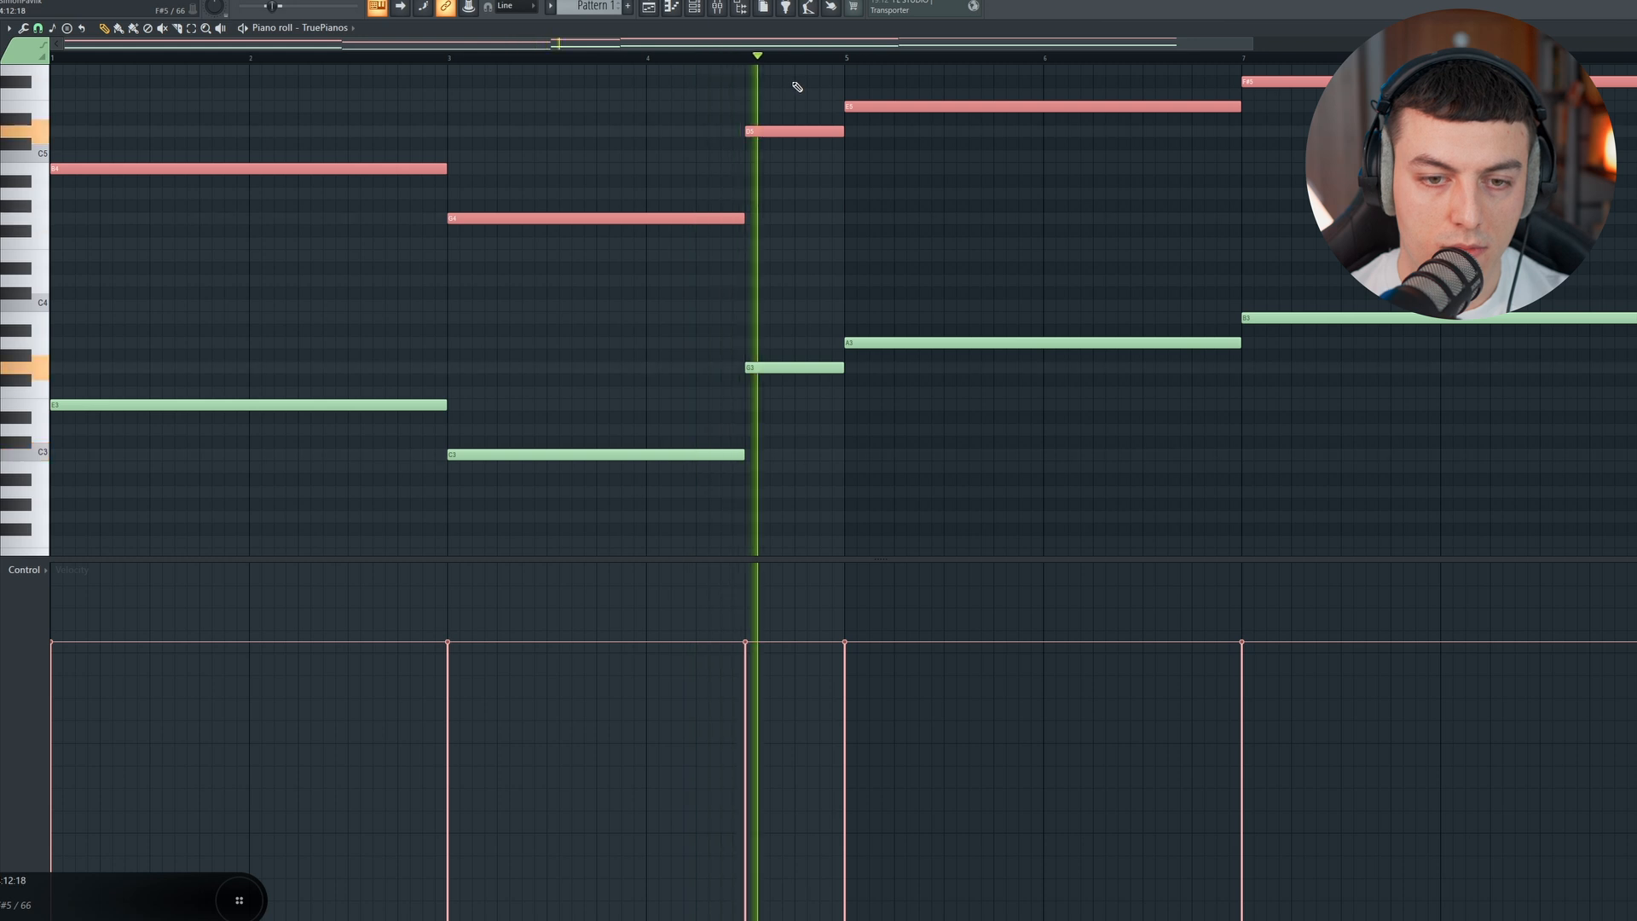
{"action": "key", "text": "space"}
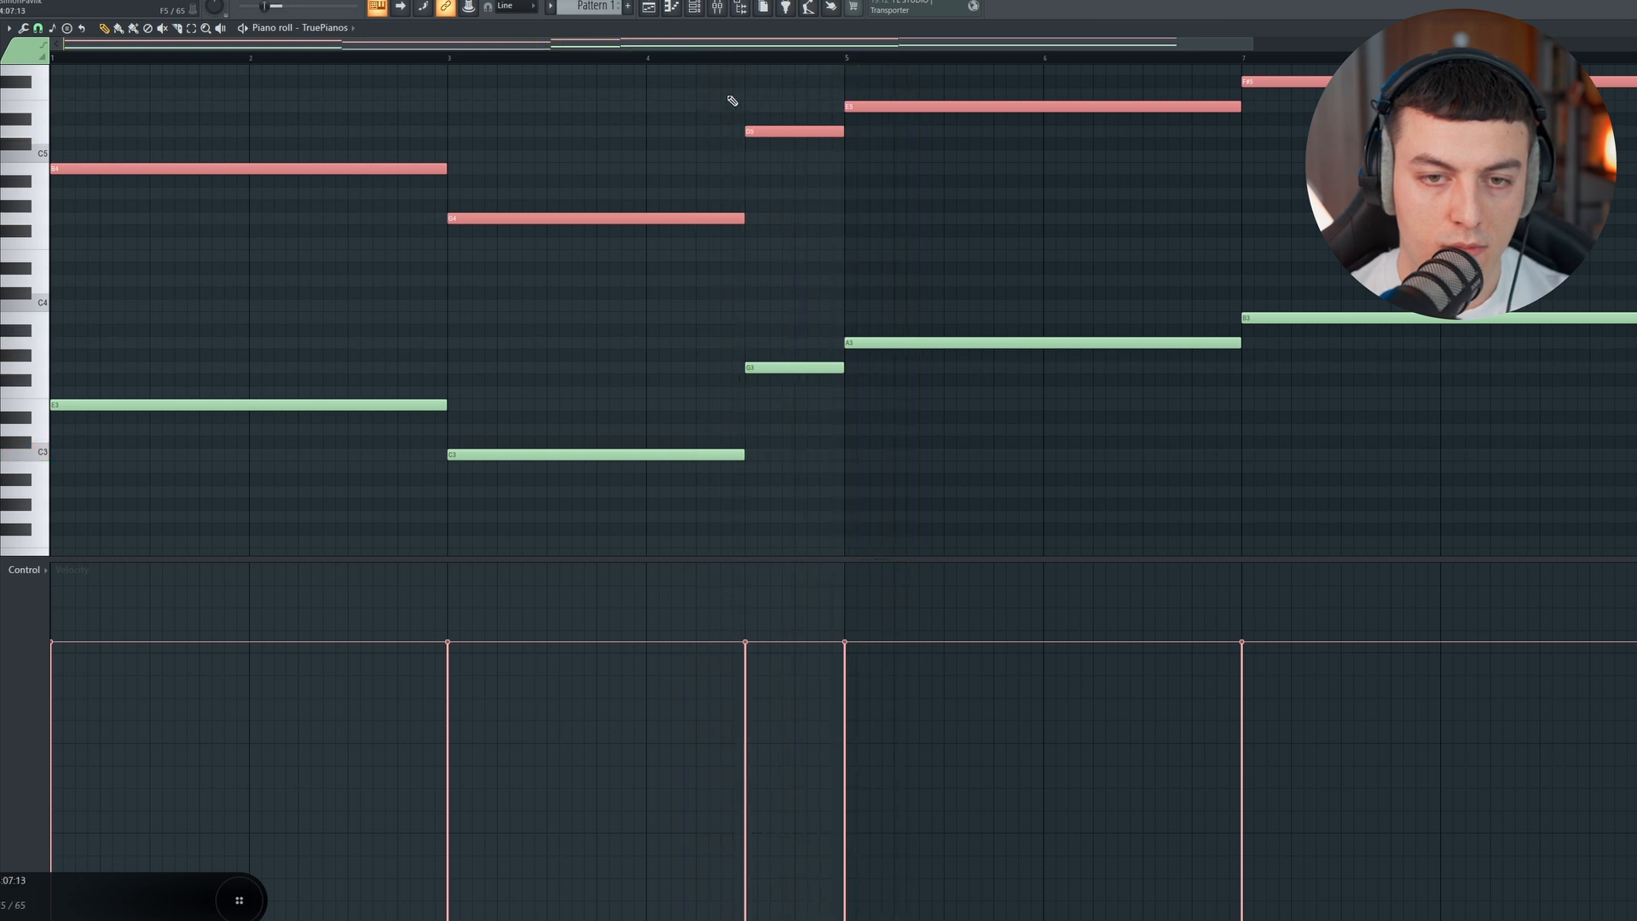
Step: Copy the bass notes and place the duplicate row one octave higher, aligned with the originals
{"action": "left_click_drag", "start_coordinate": [1296, 289], "coordinate": [189, 512]}
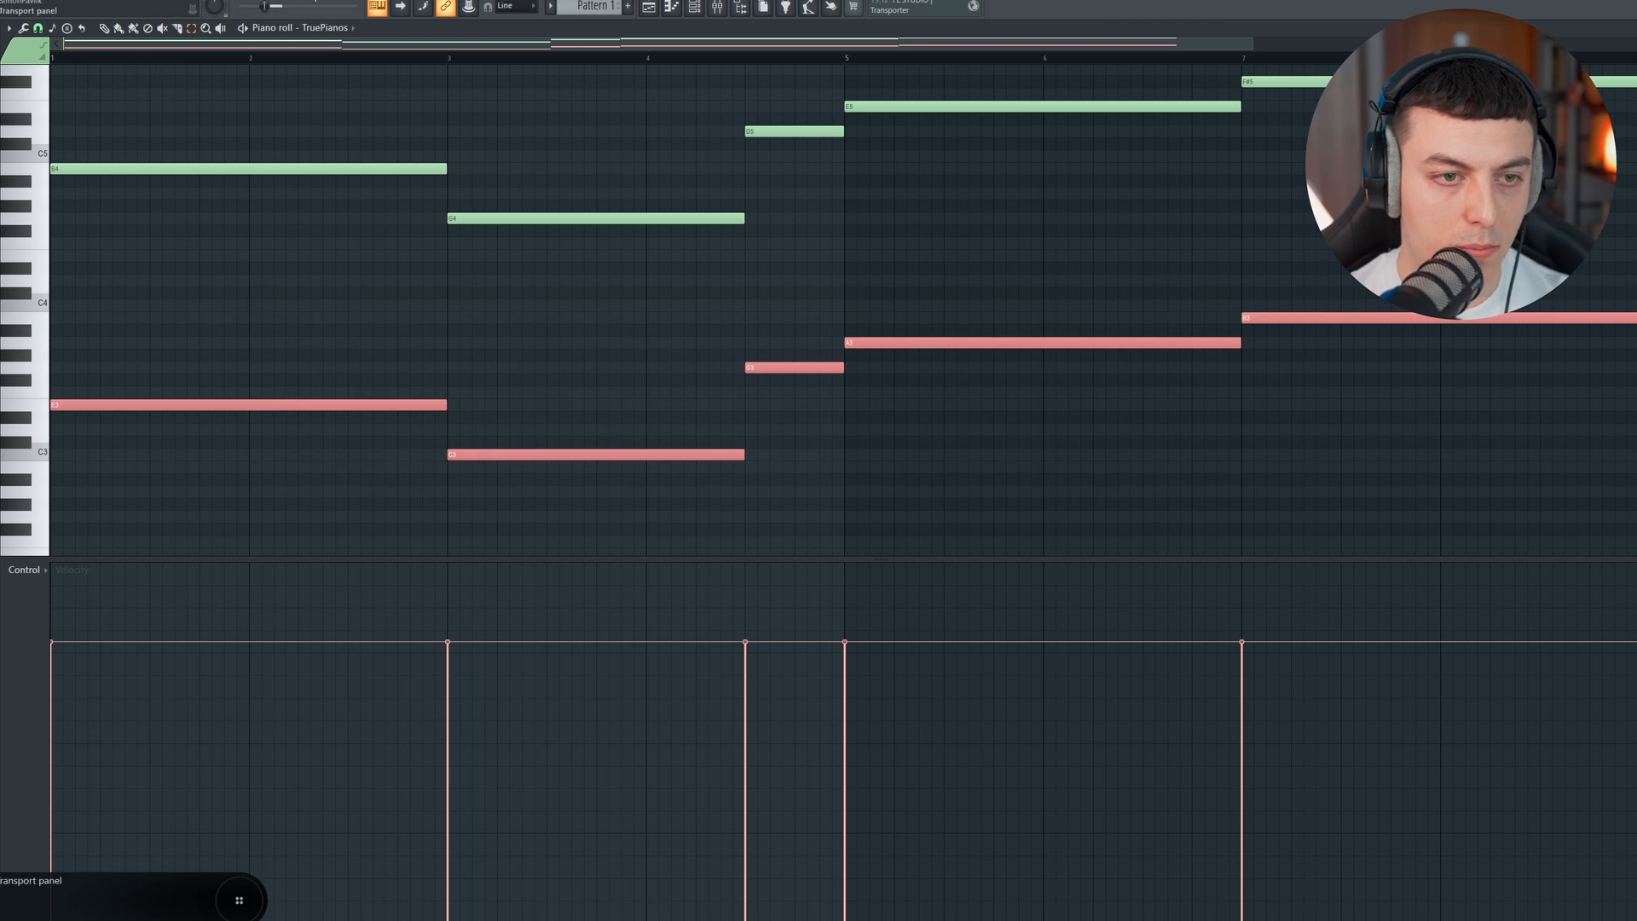
{"action": "key", "text": "ctrl+v"}
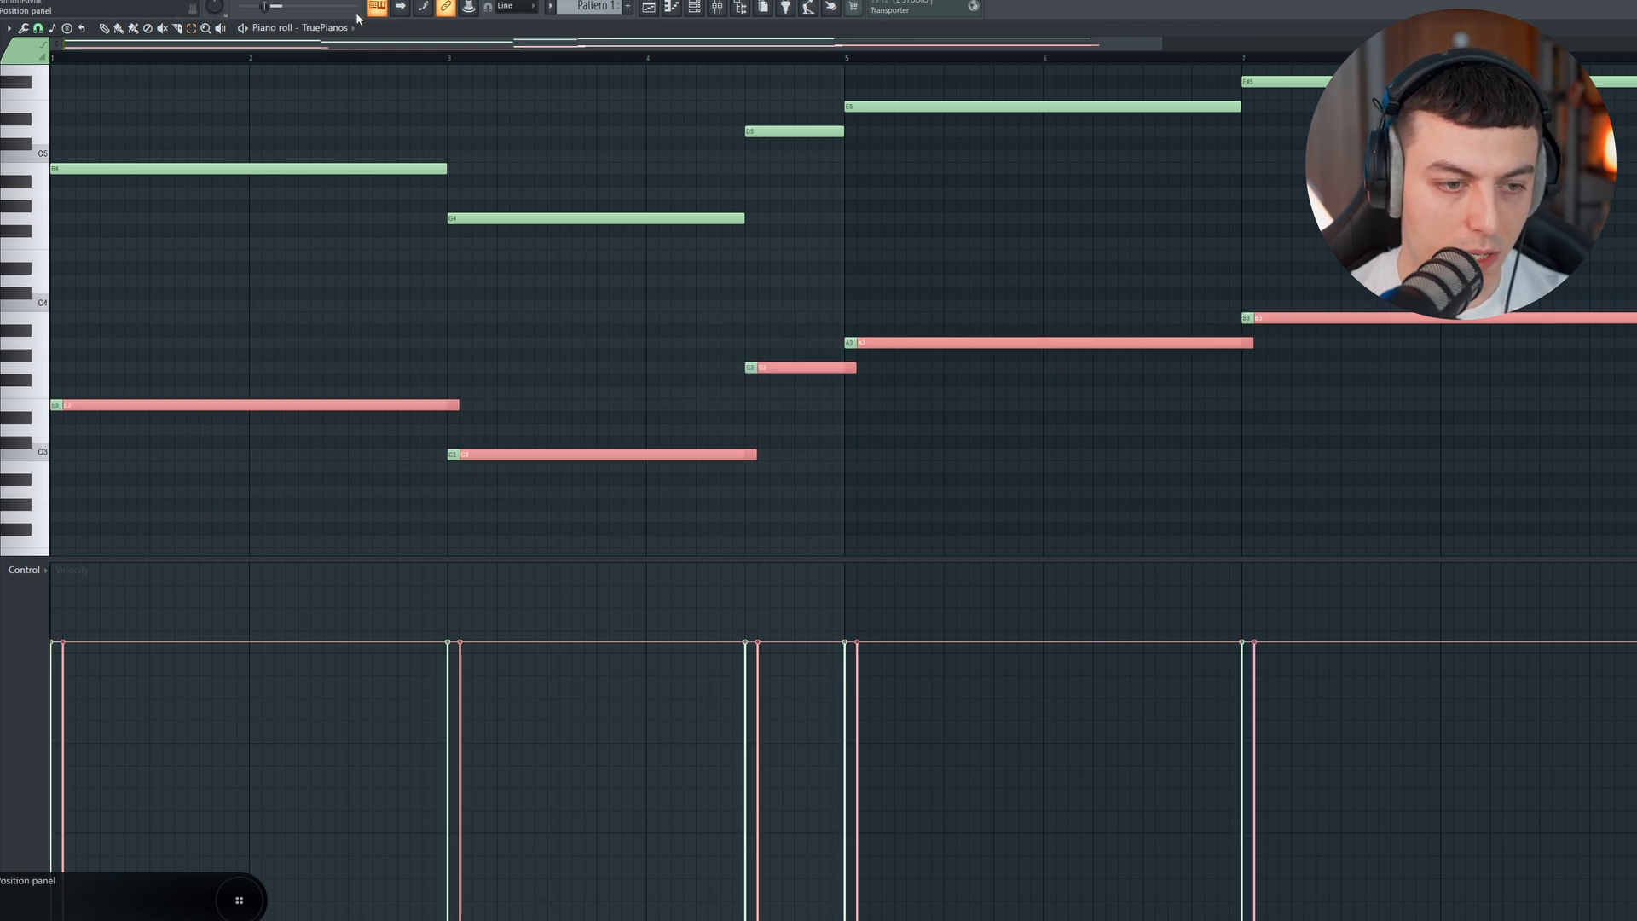
{"action": "key", "text": "shift+Left"}
{"action": "key", "text": "ctrl+Up"}
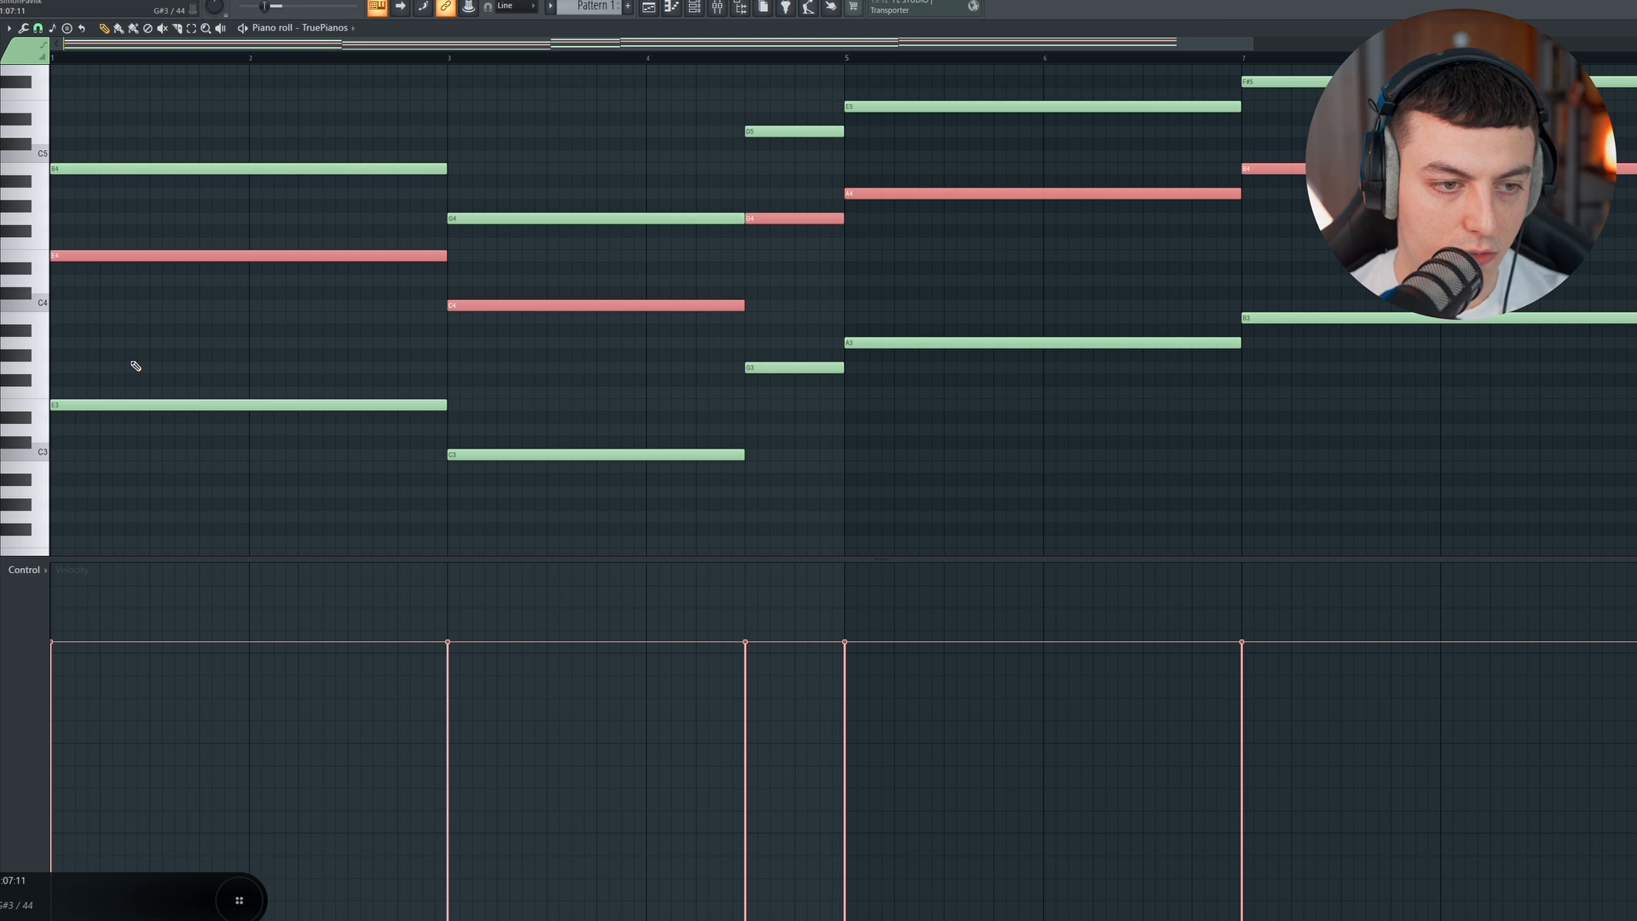
Step: Raise the duplicated middle row by three semitones, deselect it, and play the resulting chords
{"action": "key", "text": "Up"}
{"action": "key", "text": "Up"}
{"action": "key", "text": "Up"}
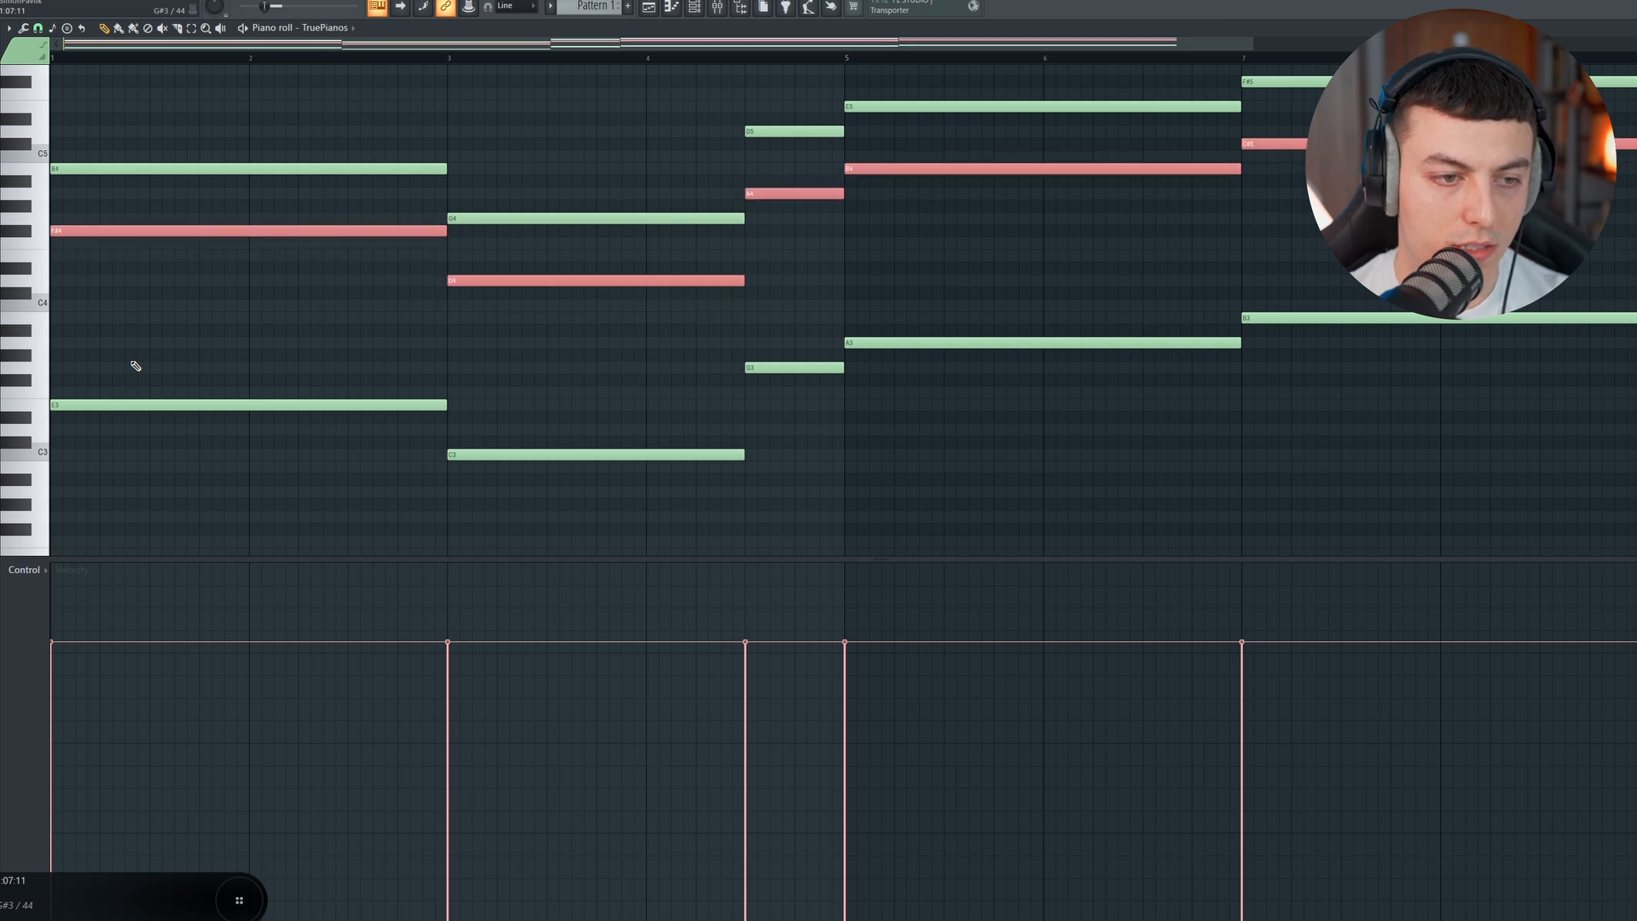
{"action": "left_click_drag", "start_coordinate": [290, 44], "coordinate": [289, 60]}
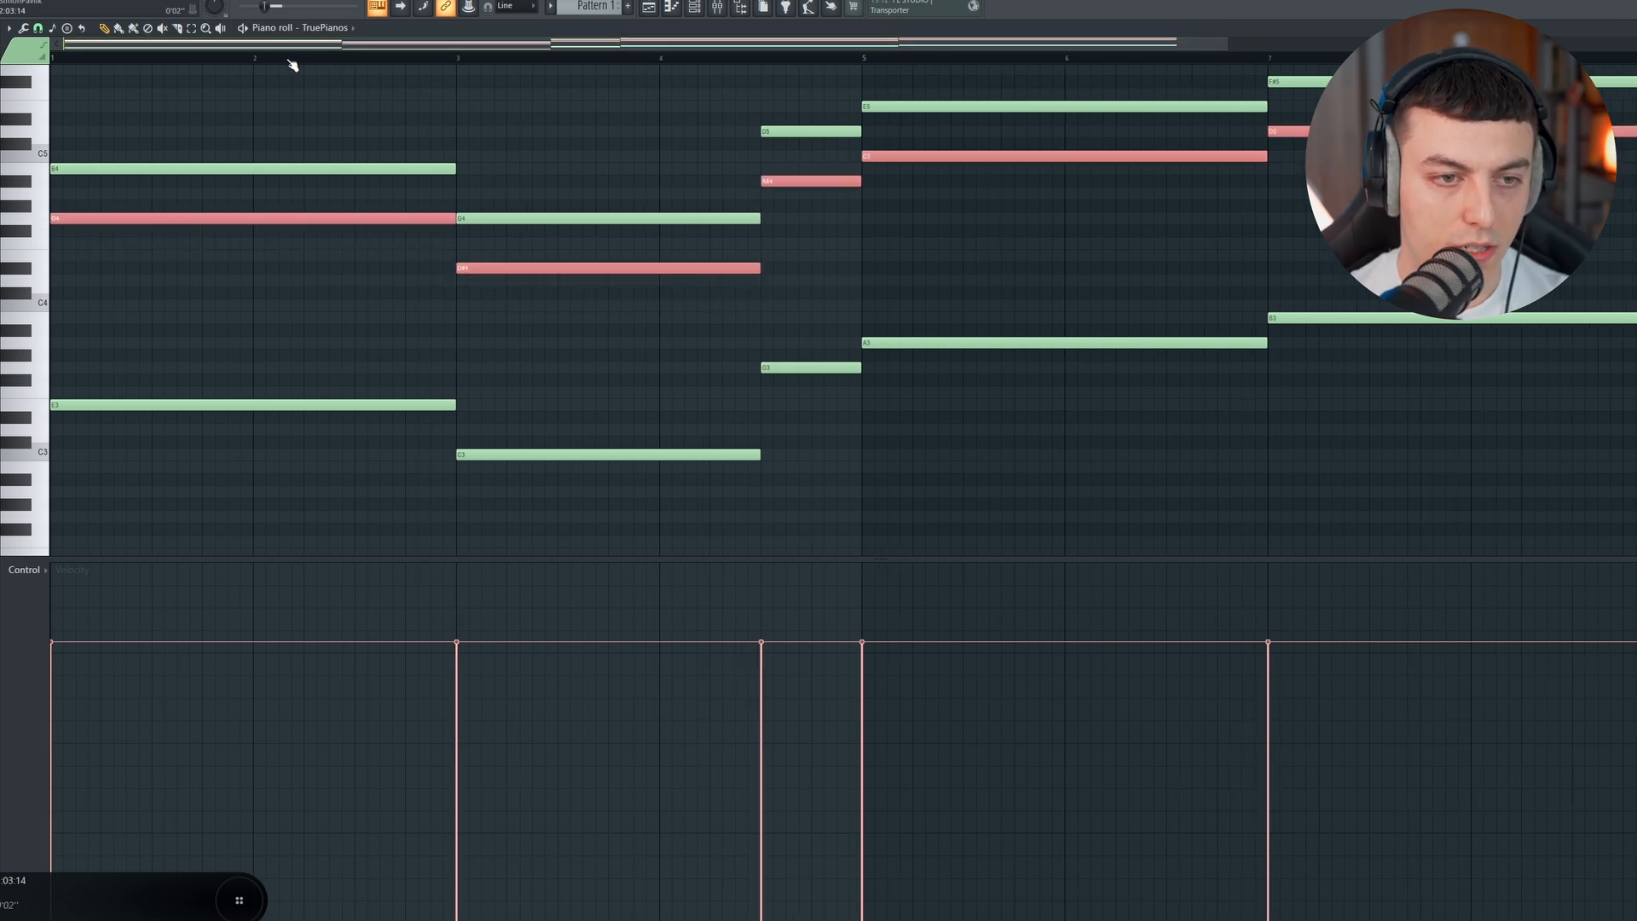
{"action": "key", "text": "ctrl+d"}
{"action": "key", "text": "space"}
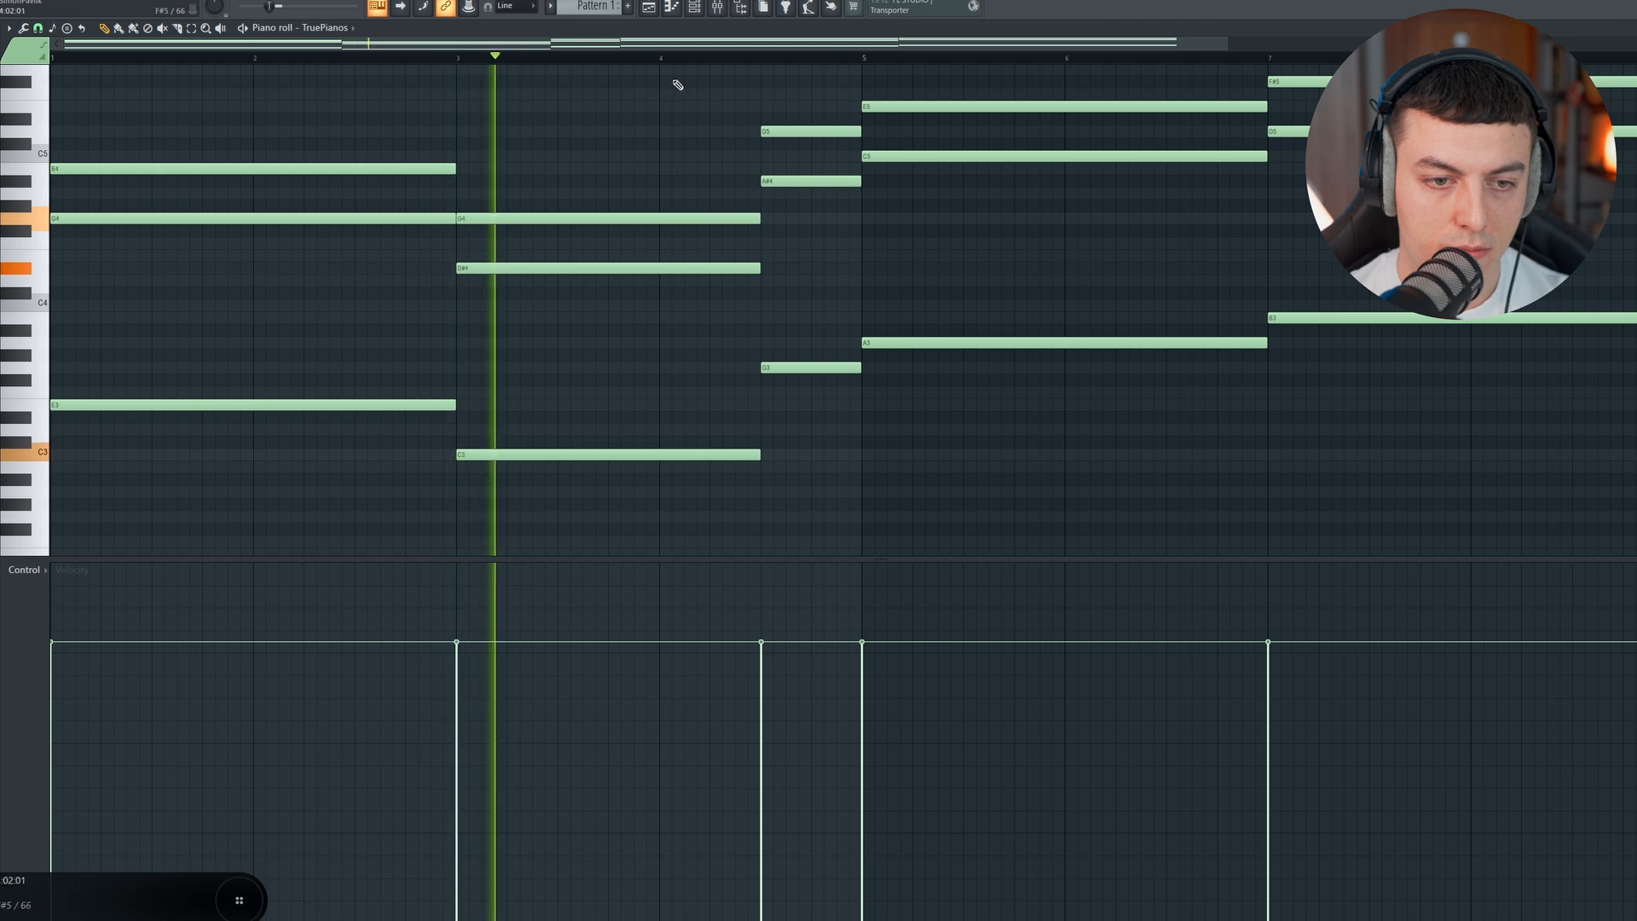
{"action": "key", "text": "space"}
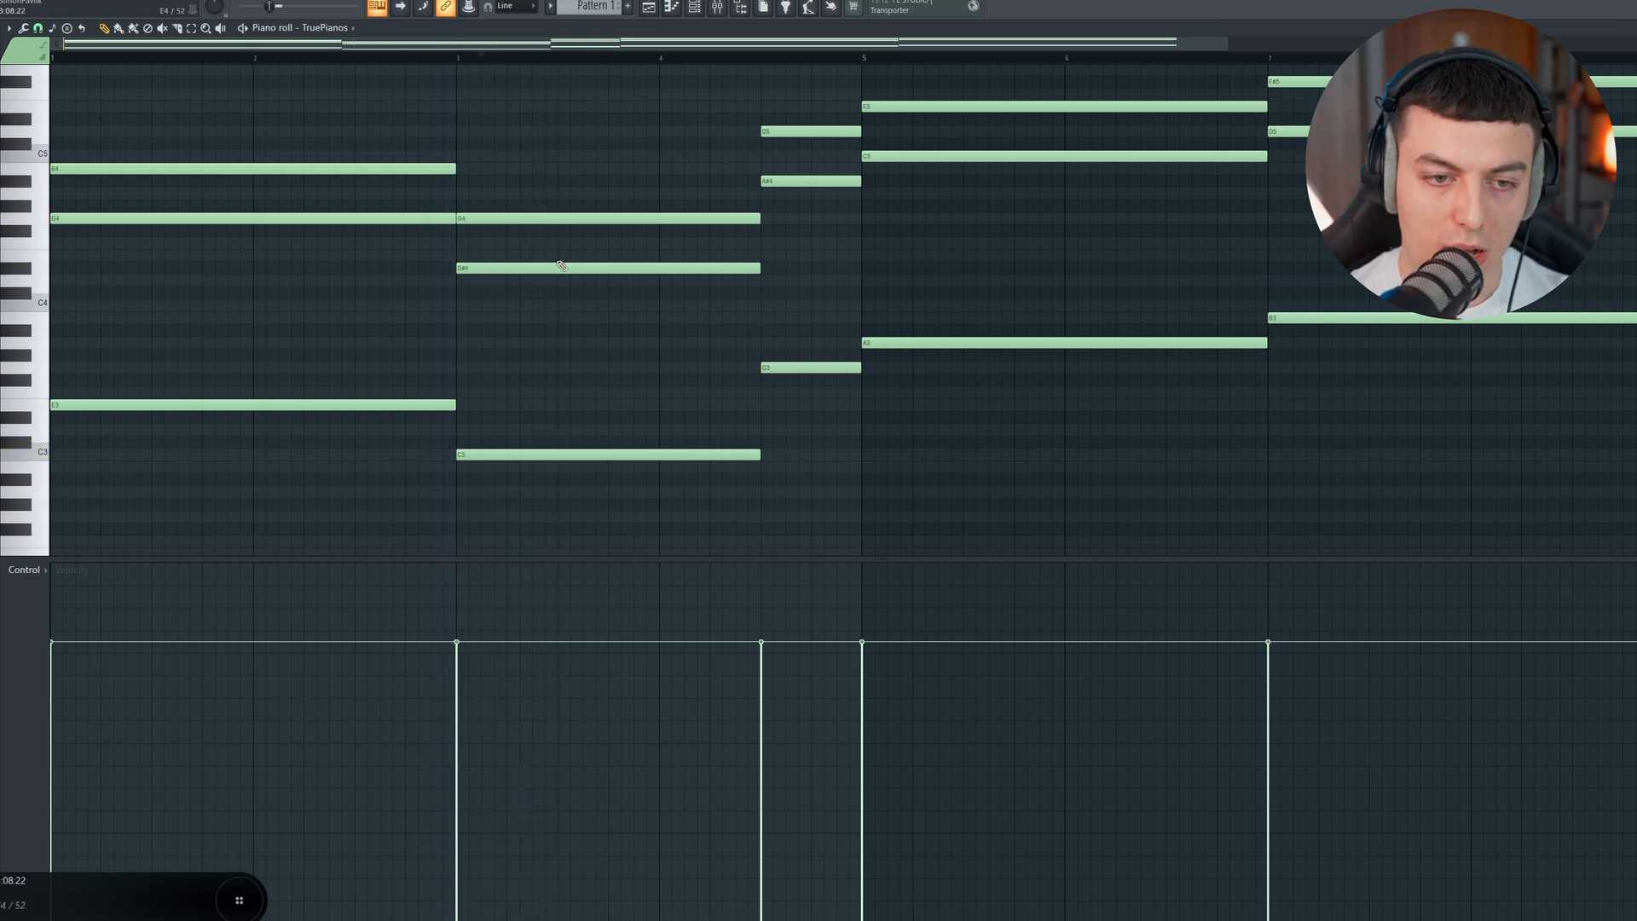
Step: Raise the middle note of the bar 3 chord to E4 and that of the short chord before bar 5 to B4 while auditioning
{"action": "left_click_drag", "start_coordinate": [555, 269], "coordinate": [554, 255]}
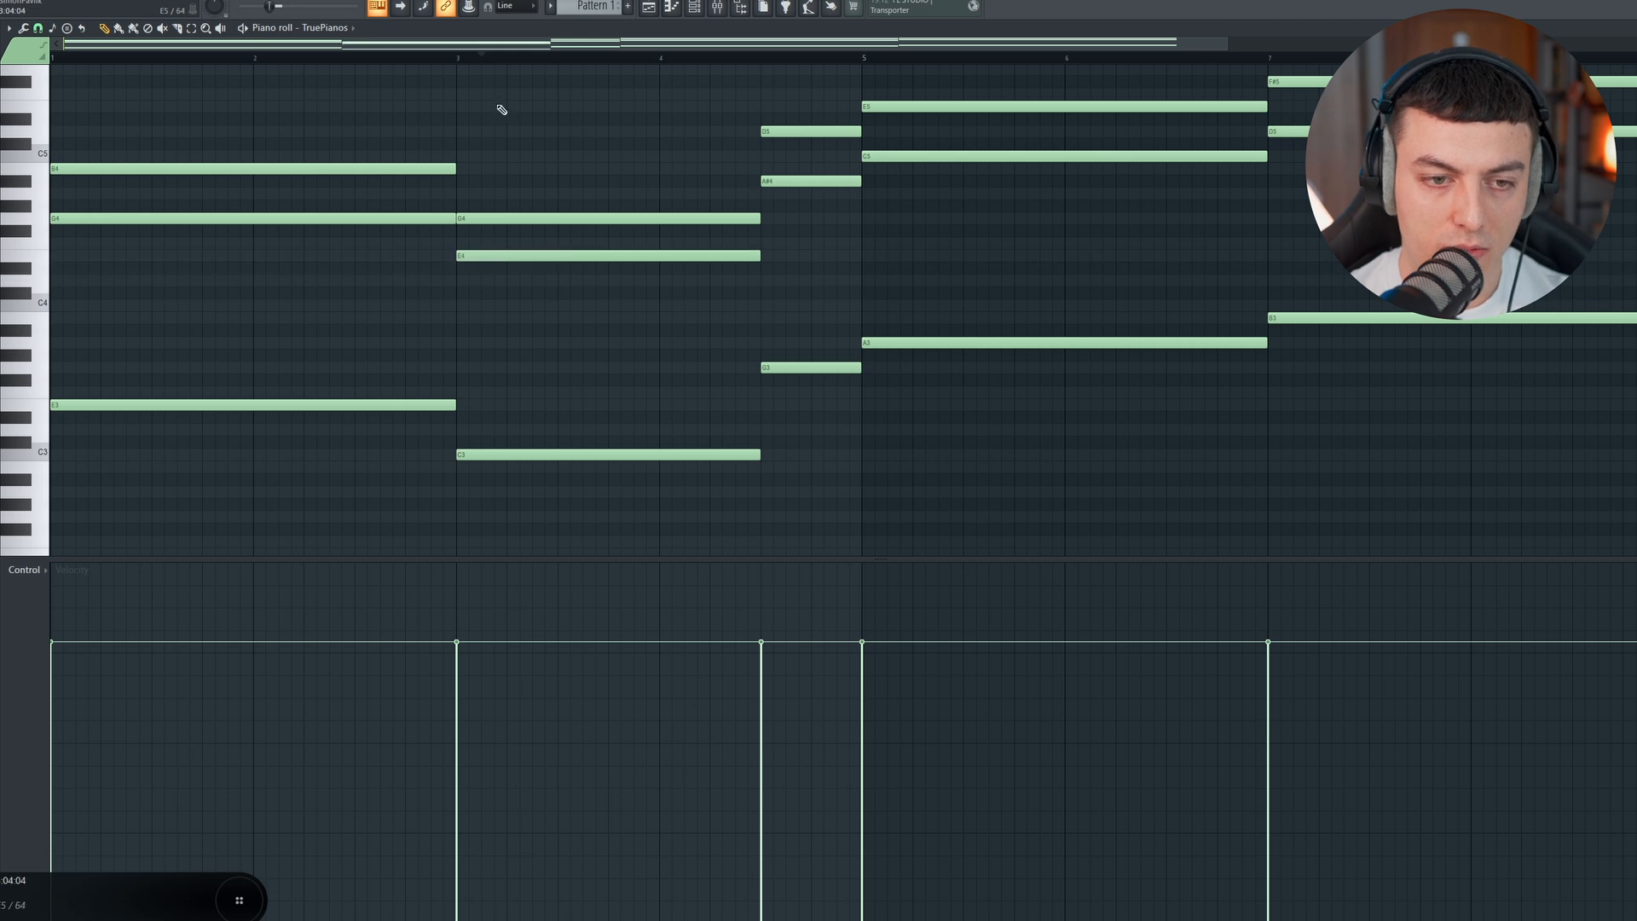
{"action": "left_click", "coordinate": [456, 58]}
{"action": "key", "text": "space"}
{"action": "left_click_drag", "start_coordinate": [574, 42], "coordinate": [663, 43]}
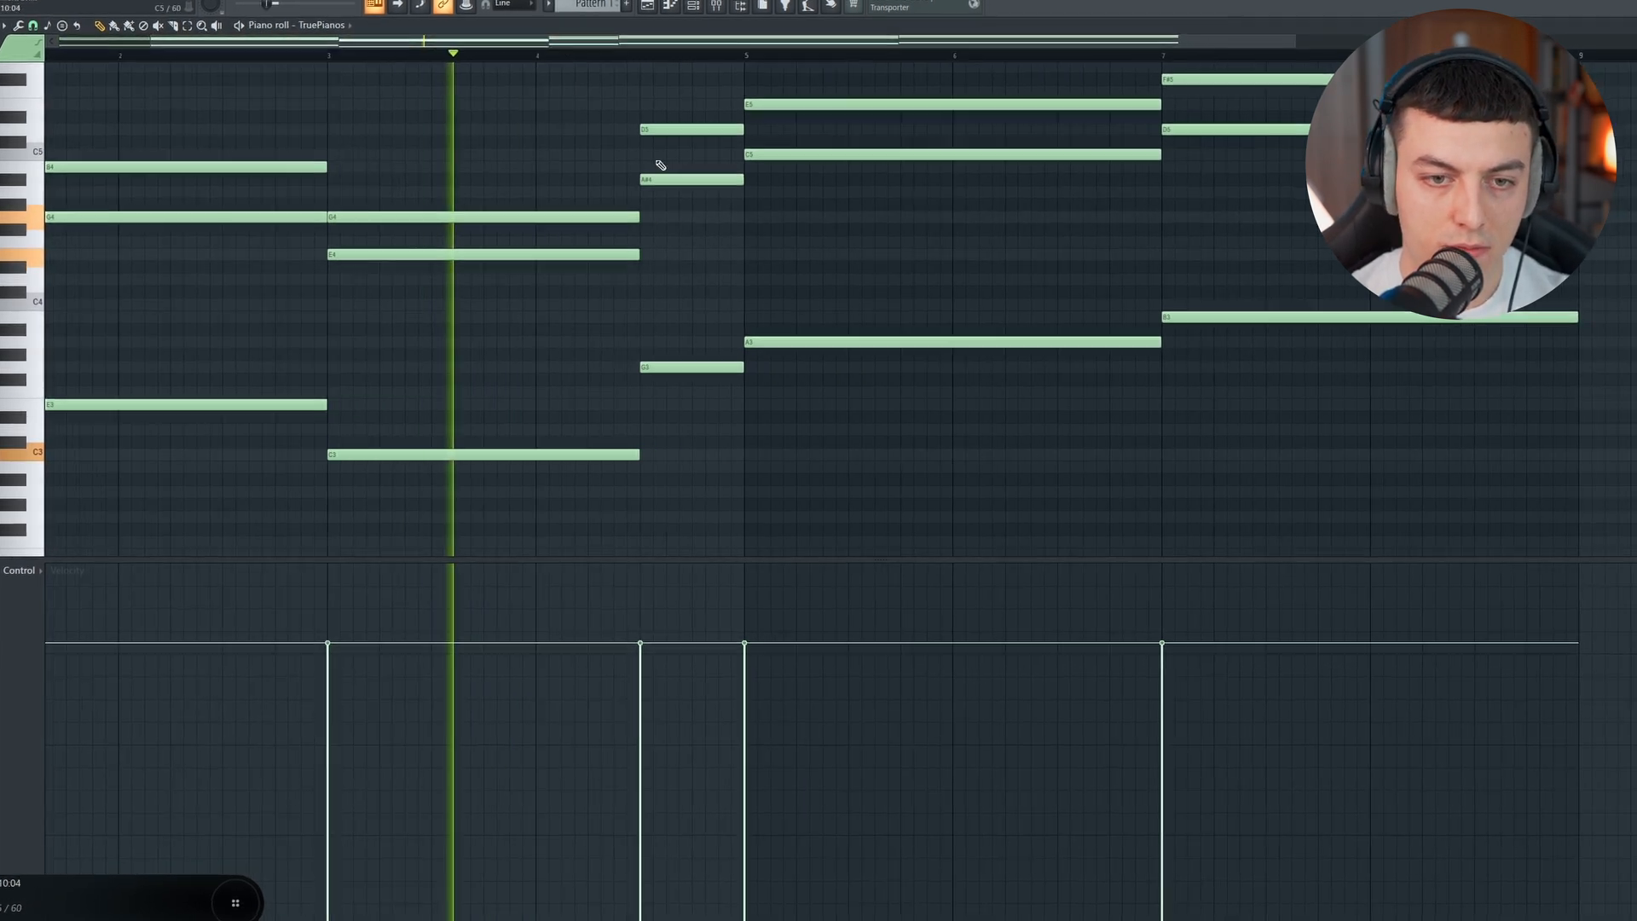
{"action": "left_click_drag", "start_coordinate": [672, 178], "coordinate": [673, 166]}
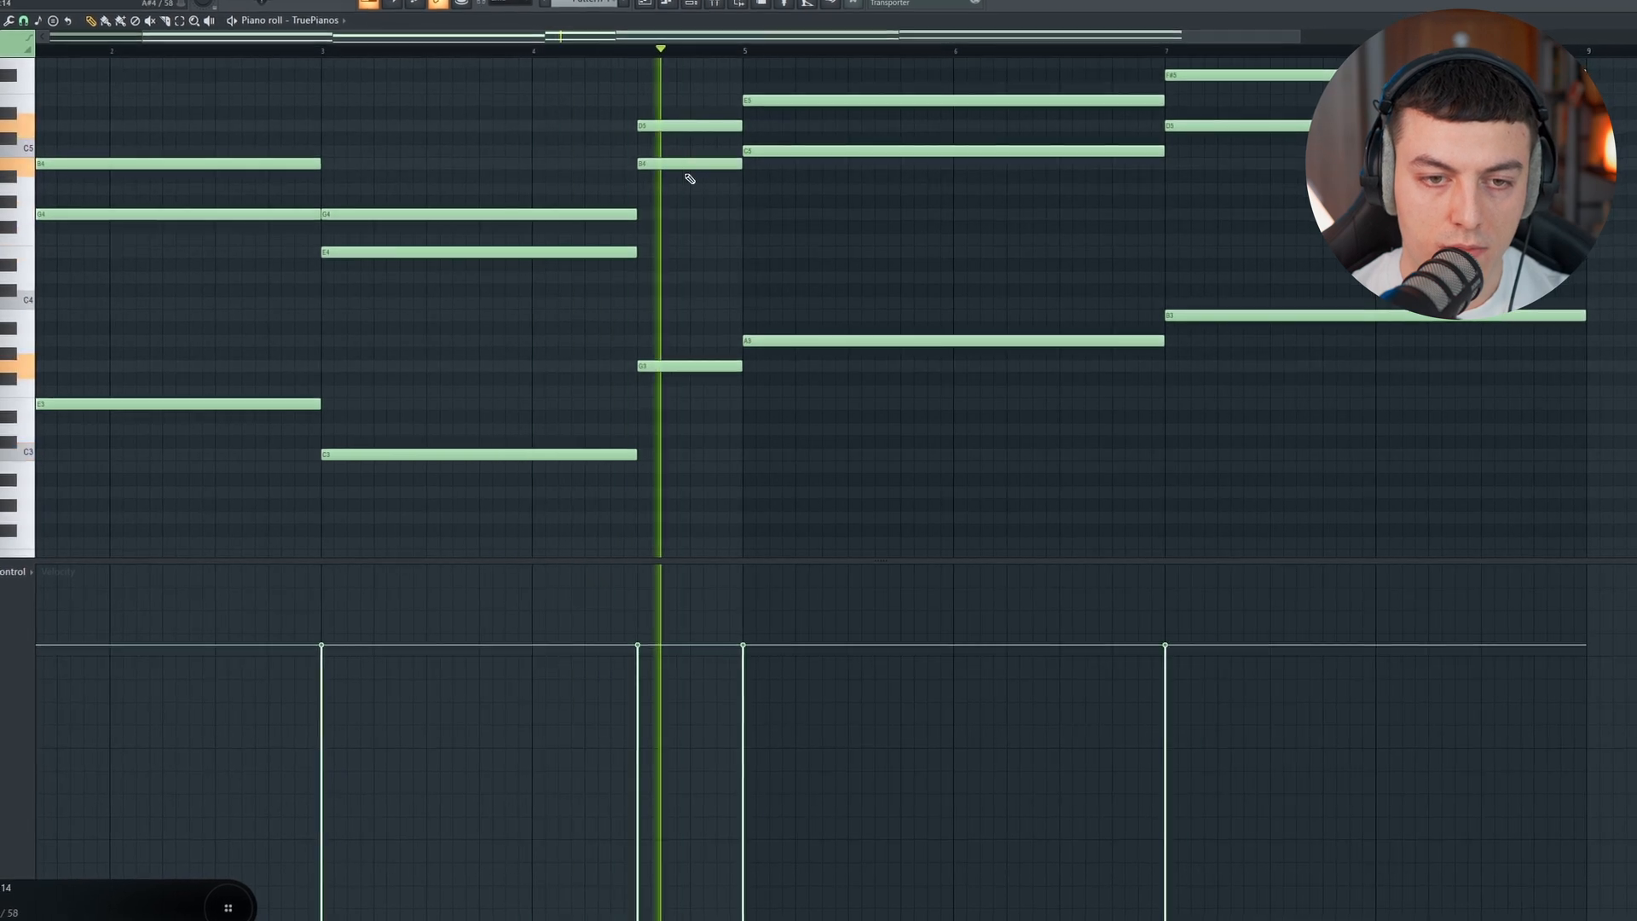
{"action": "scroll", "coordinate": [753, 37], "scroll_direction": "down", "scroll_amount": 4}
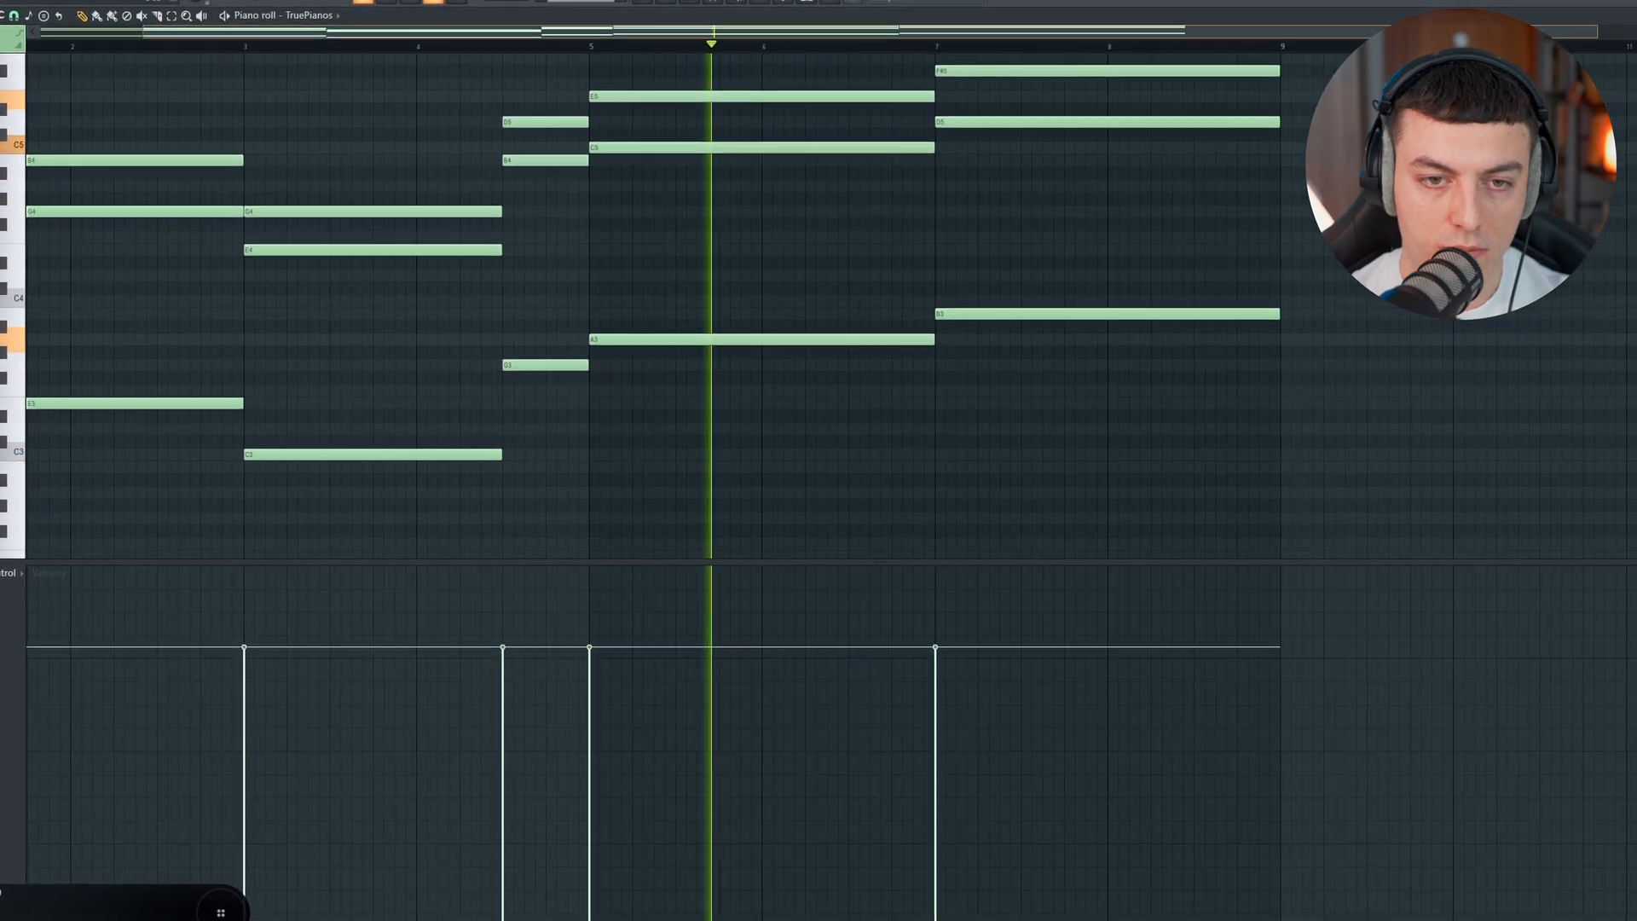
Step: Raise the middle note of the bar 7 chord to D#5 and play the chord
{"action": "scroll", "coordinate": [752, 32], "scroll_direction": "up", "scroll_amount": 5}
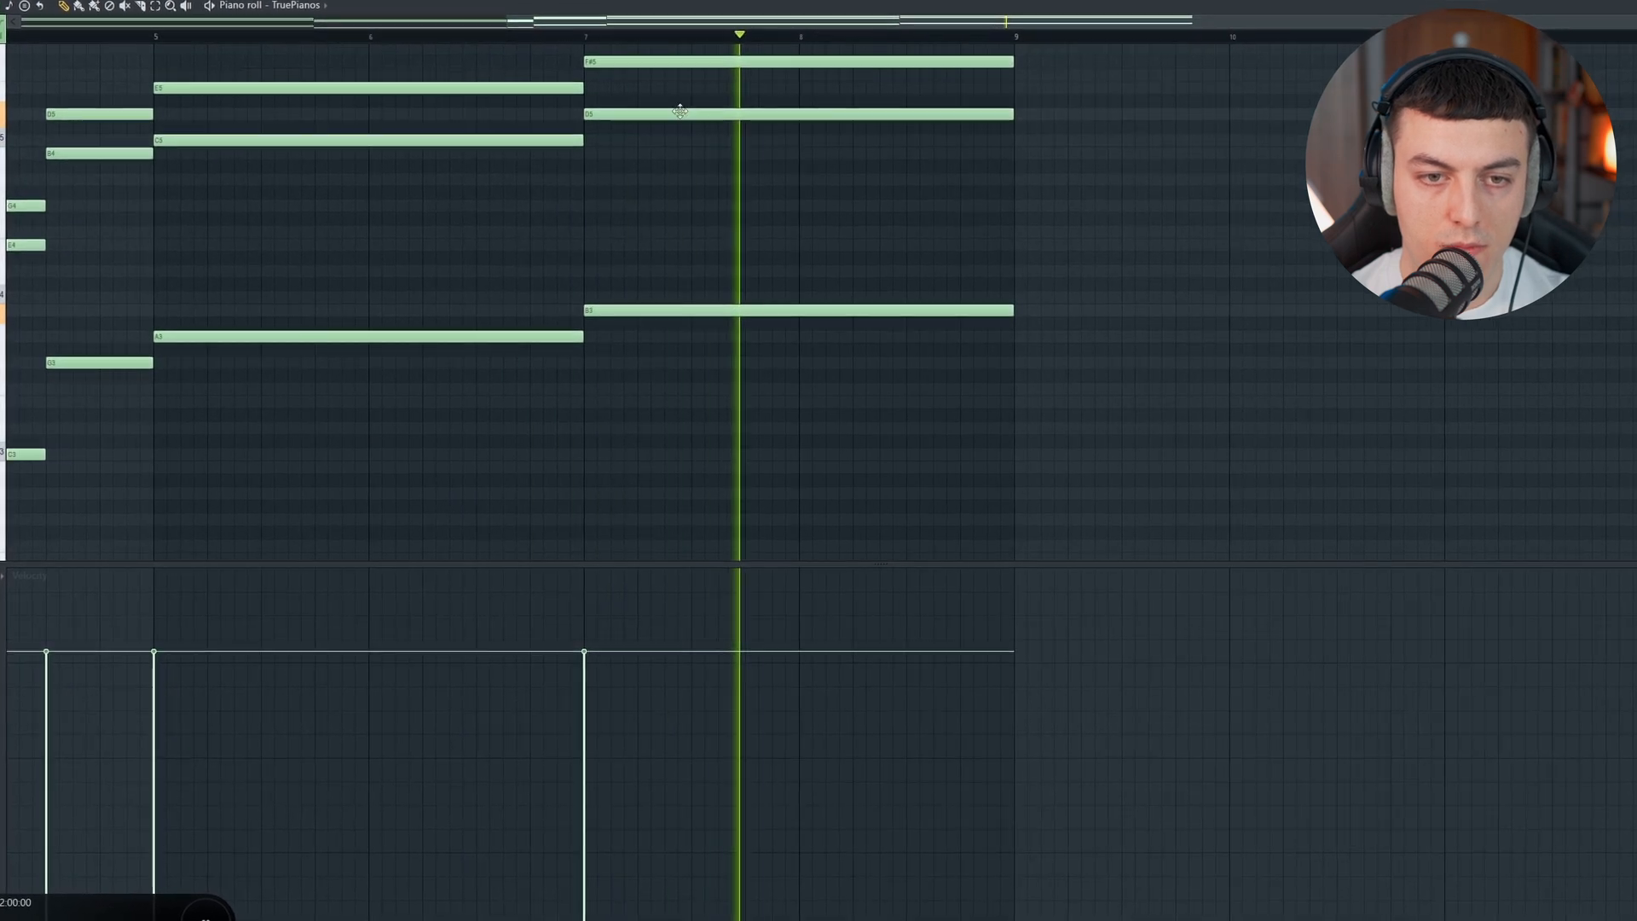
{"action": "key", "text": "space"}
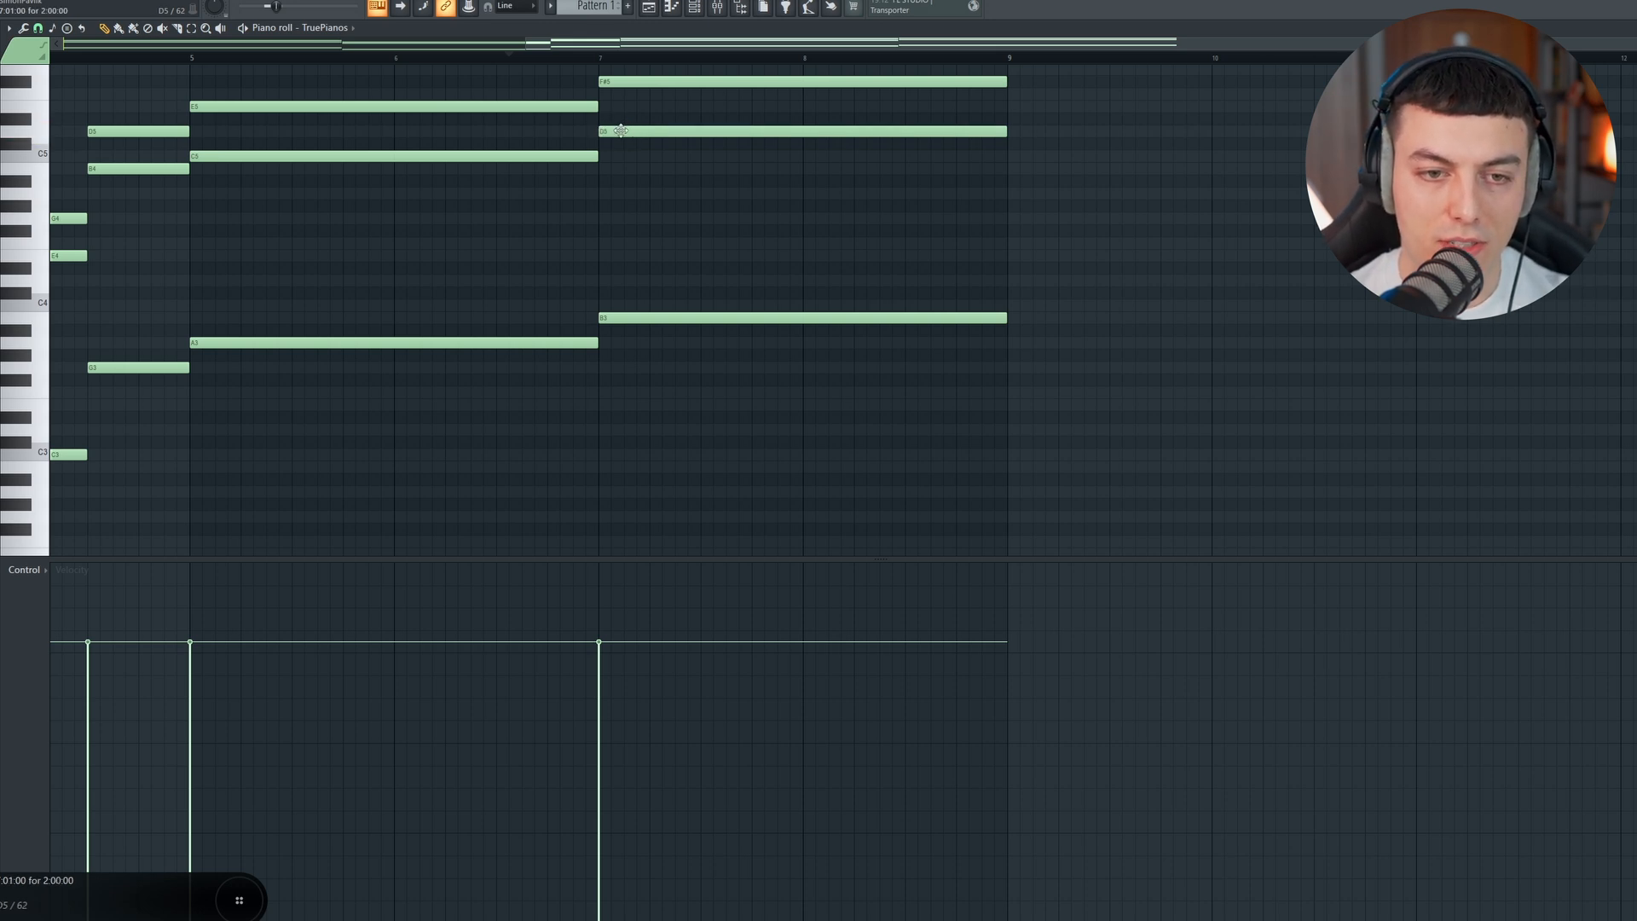
{"action": "left_click_drag", "start_coordinate": [621, 130], "coordinate": [623, 118]}
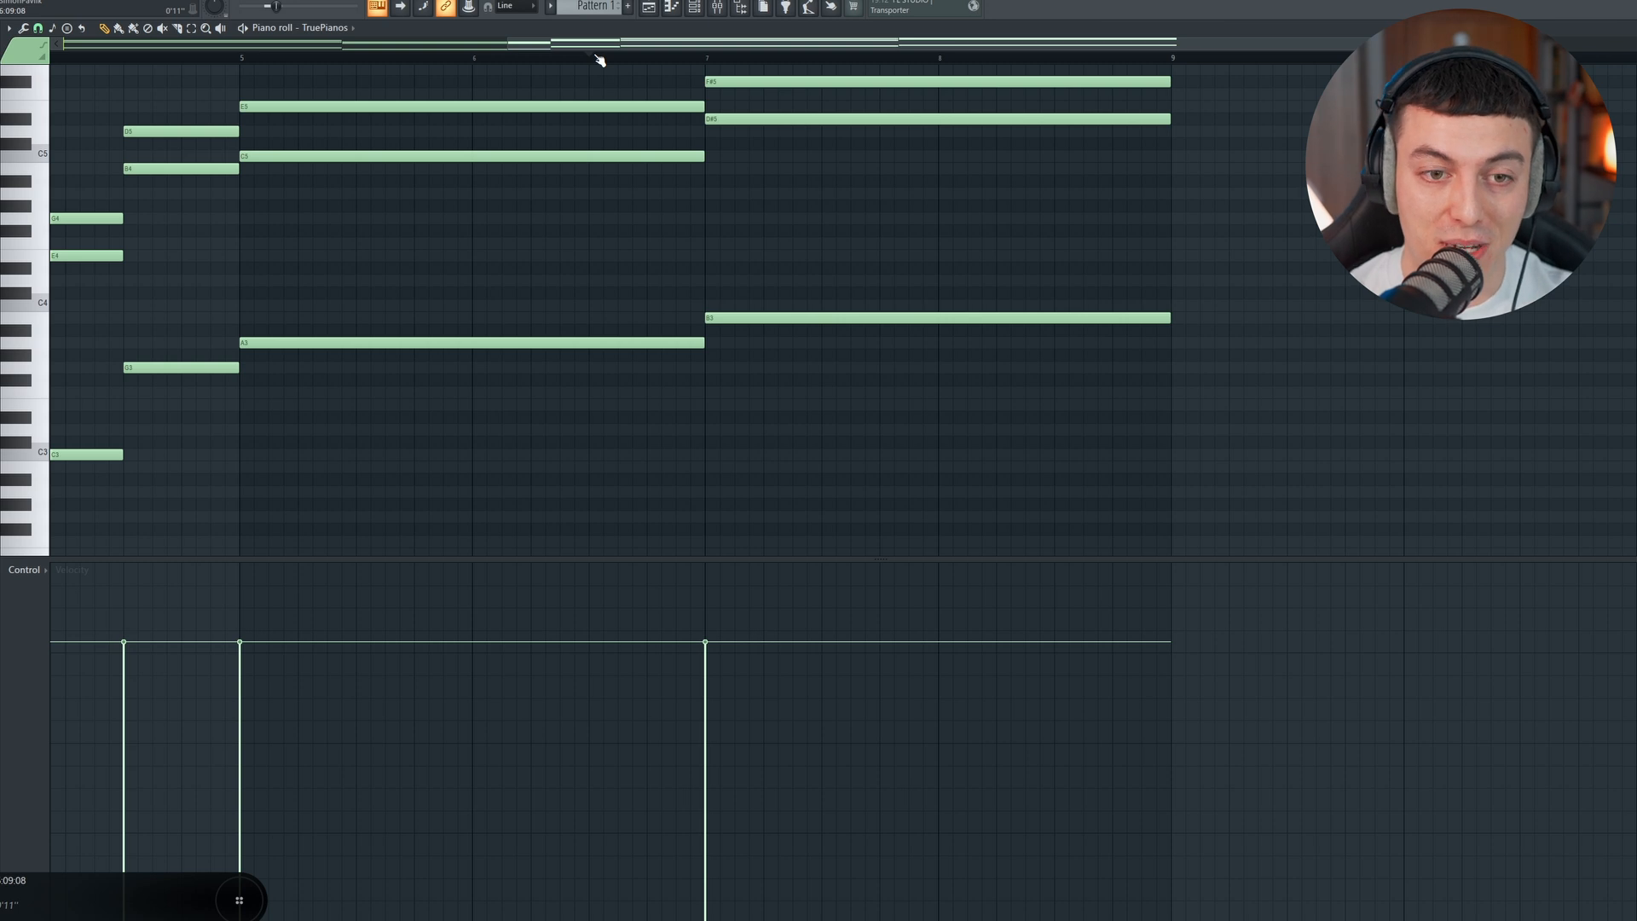
{"action": "key", "text": "space"}
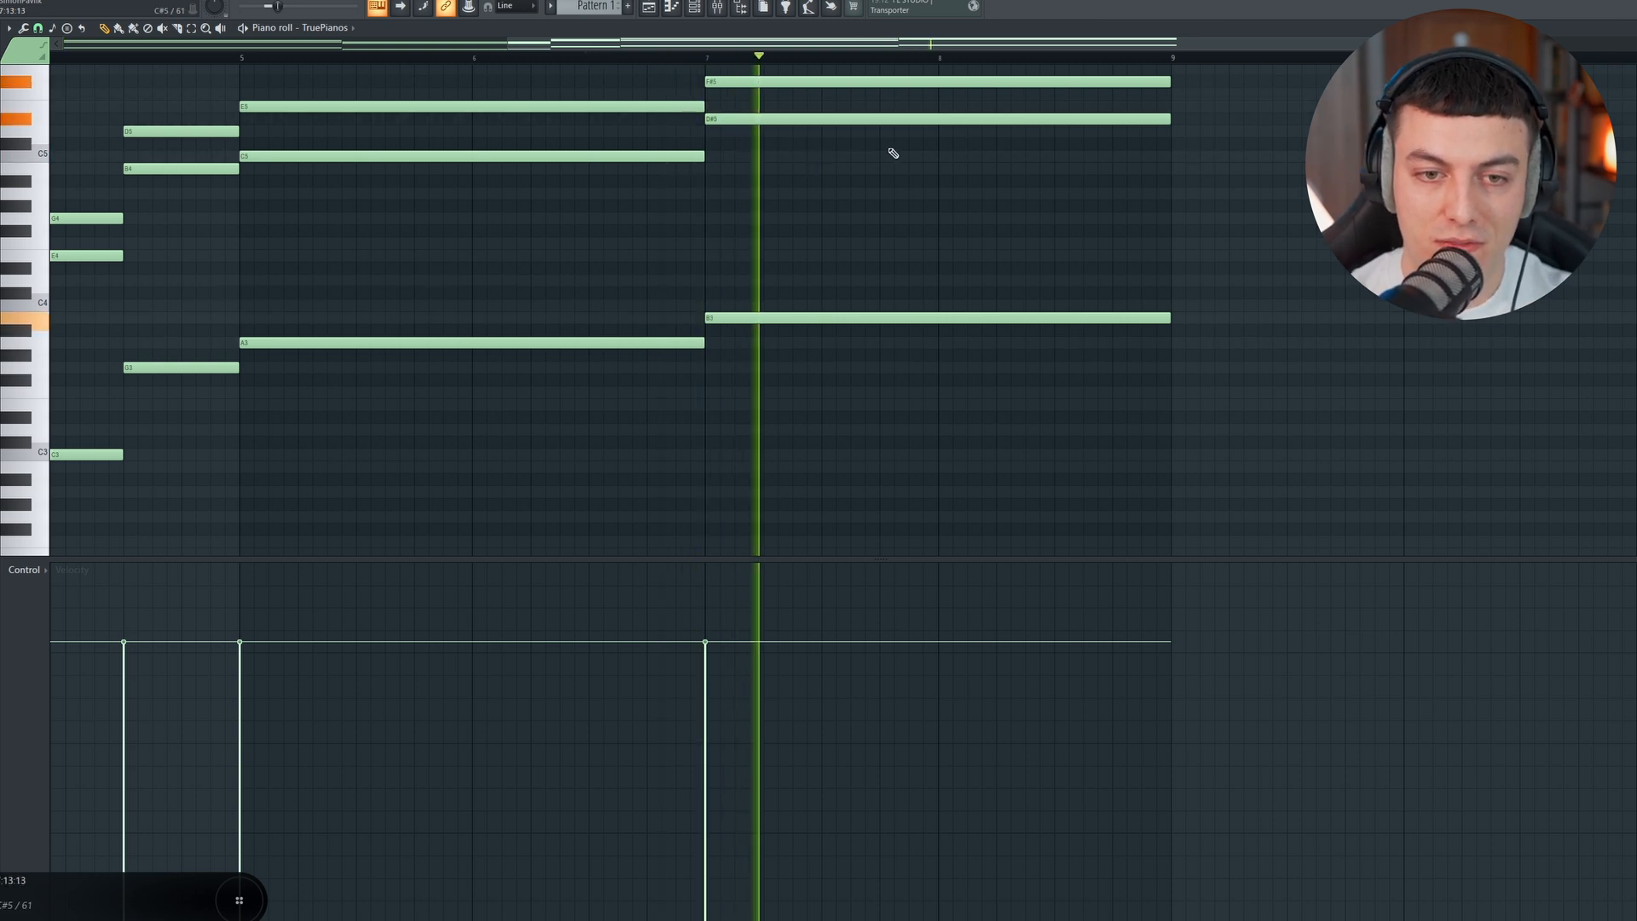
{"action": "scroll", "coordinate": [938, 102], "scroll_direction": "up", "scroll_amount": 1}
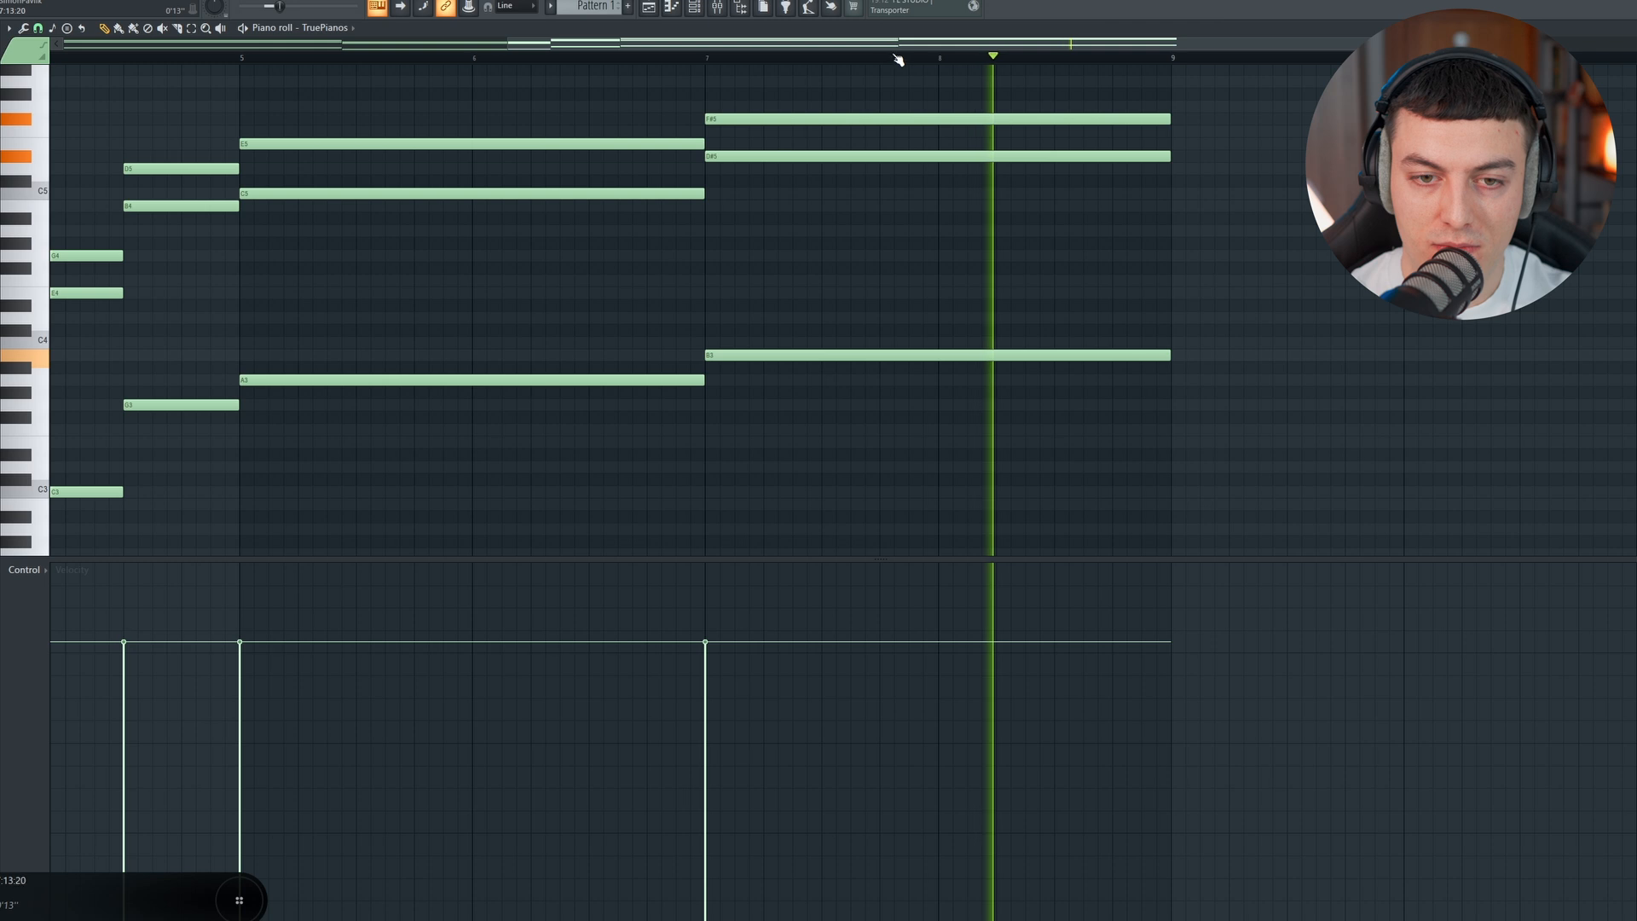
{"action": "key", "text": "space"}
Step: Duplicate all the bass notes one octave higher and play the fuller chords
{"action": "left_click_drag", "start_coordinate": [890, 49], "coordinate": [307, 60]}
{"action": "left_click_drag", "start_coordinate": [1261, 310], "coordinate": [261, 550]}
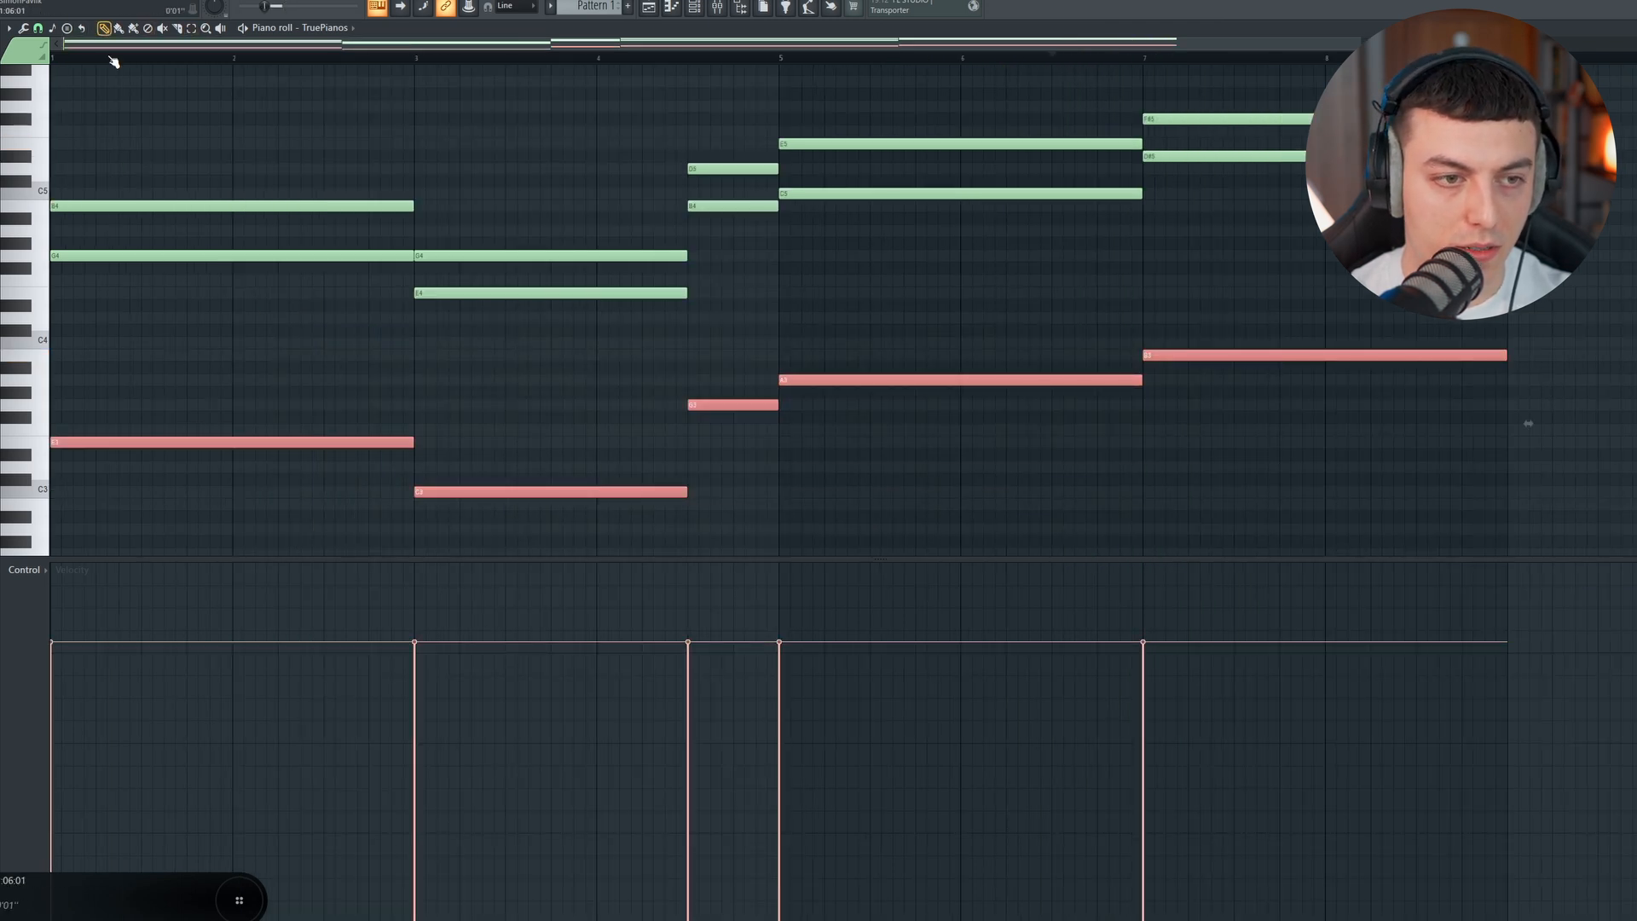
{"action": "left_click_drag", "start_coordinate": [125, 442], "coordinate": [82, 292]}
{"action": "key", "text": "space"}
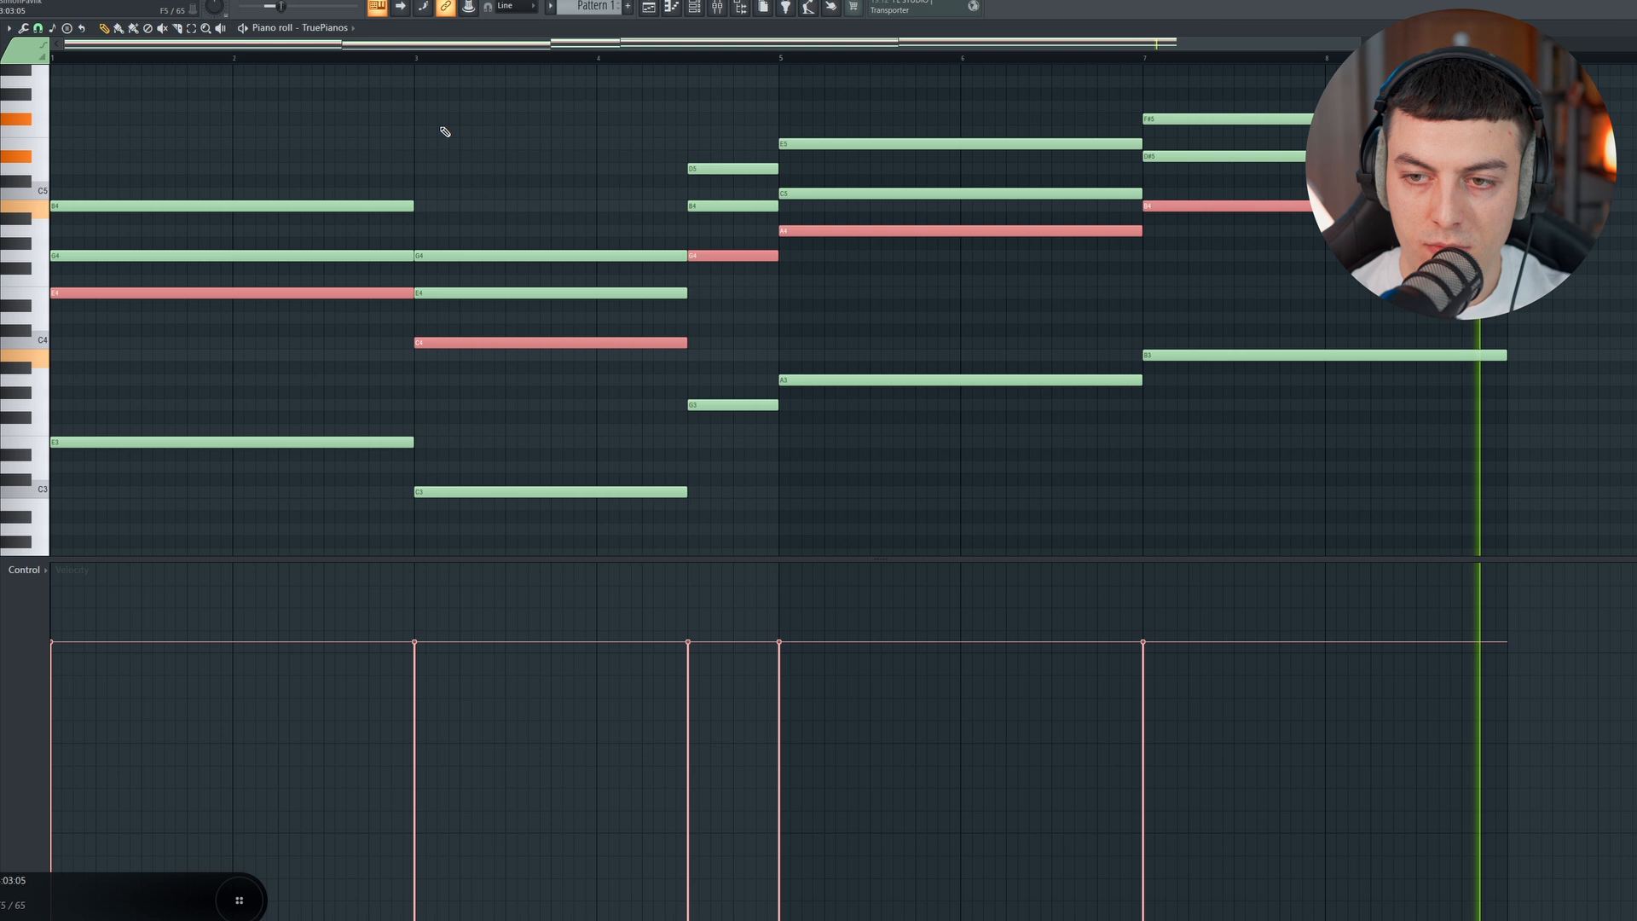
{"action": "key", "text": "space"}
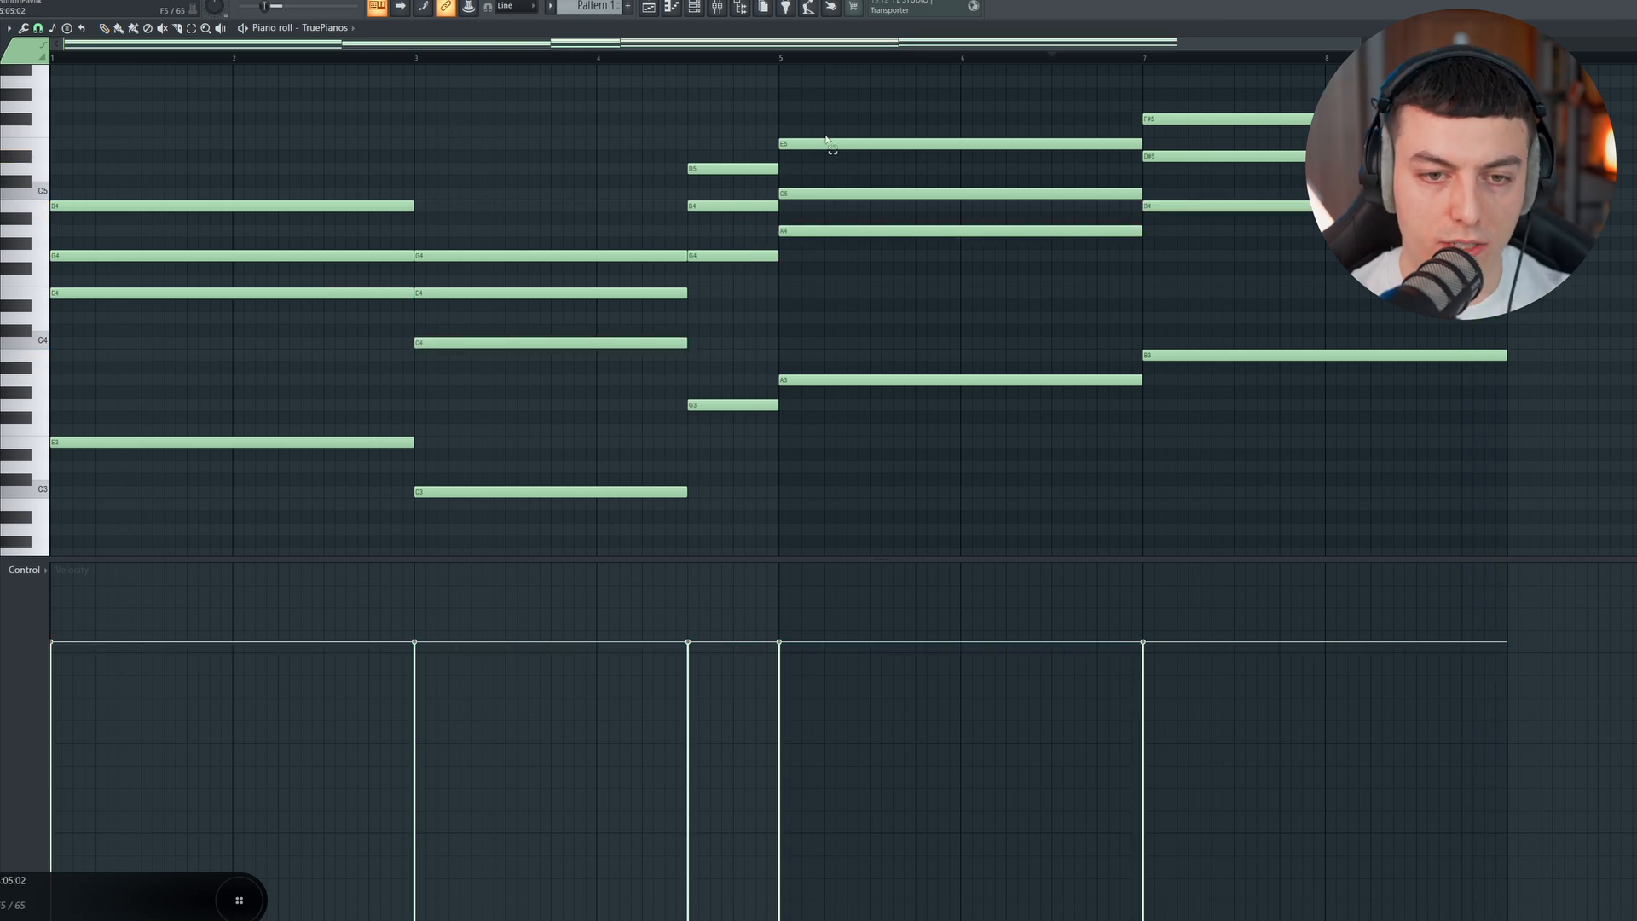
Step: Raise the bar 3 chord's C4 an octave and lower the top notes of the last three chords an octave to D4, E4 and F#4
{"action": "left_click", "coordinate": [544, 341]}
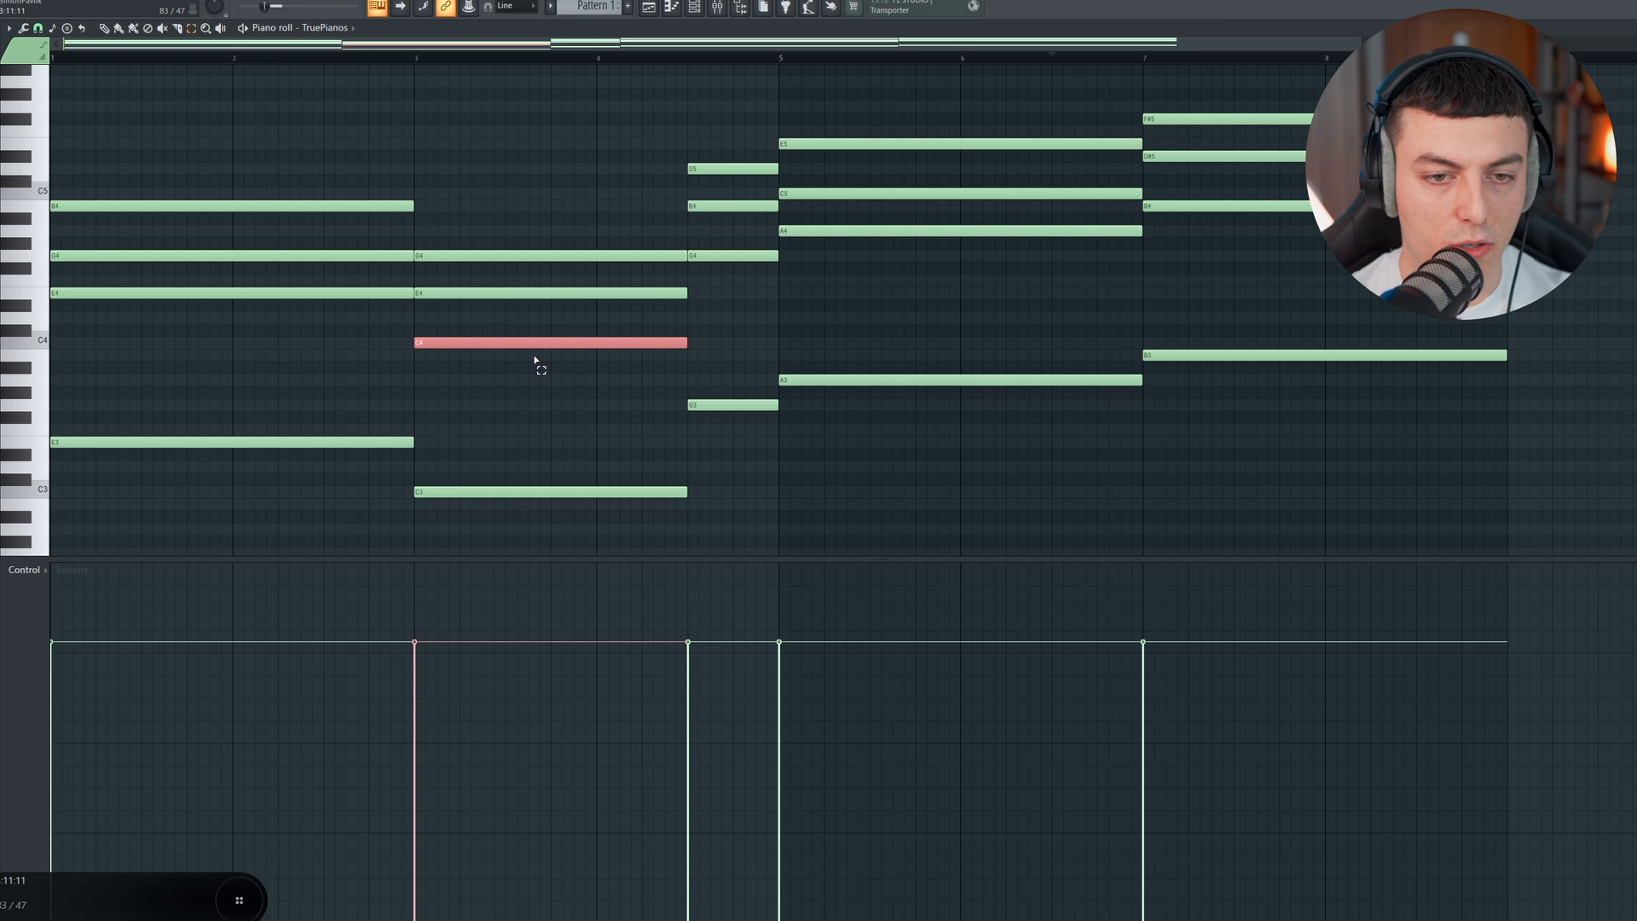
{"action": "key", "text": "ctrl+Up"}
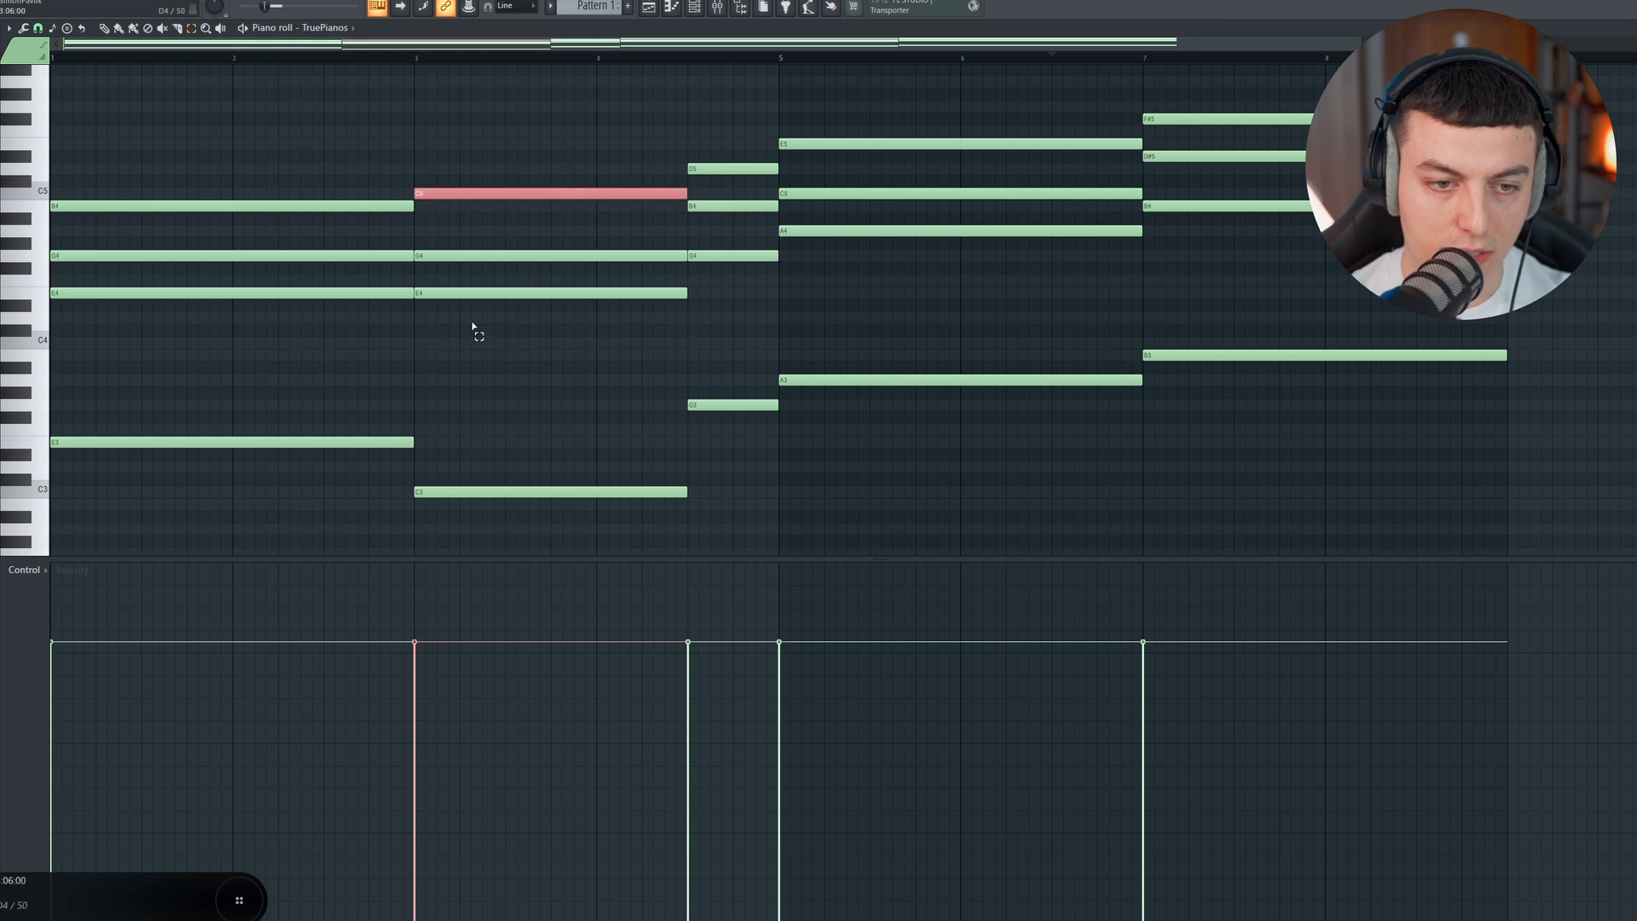
{"action": "left_click", "coordinate": [1043, 143]}
{"action": "key", "text": "ctrl+Down"}
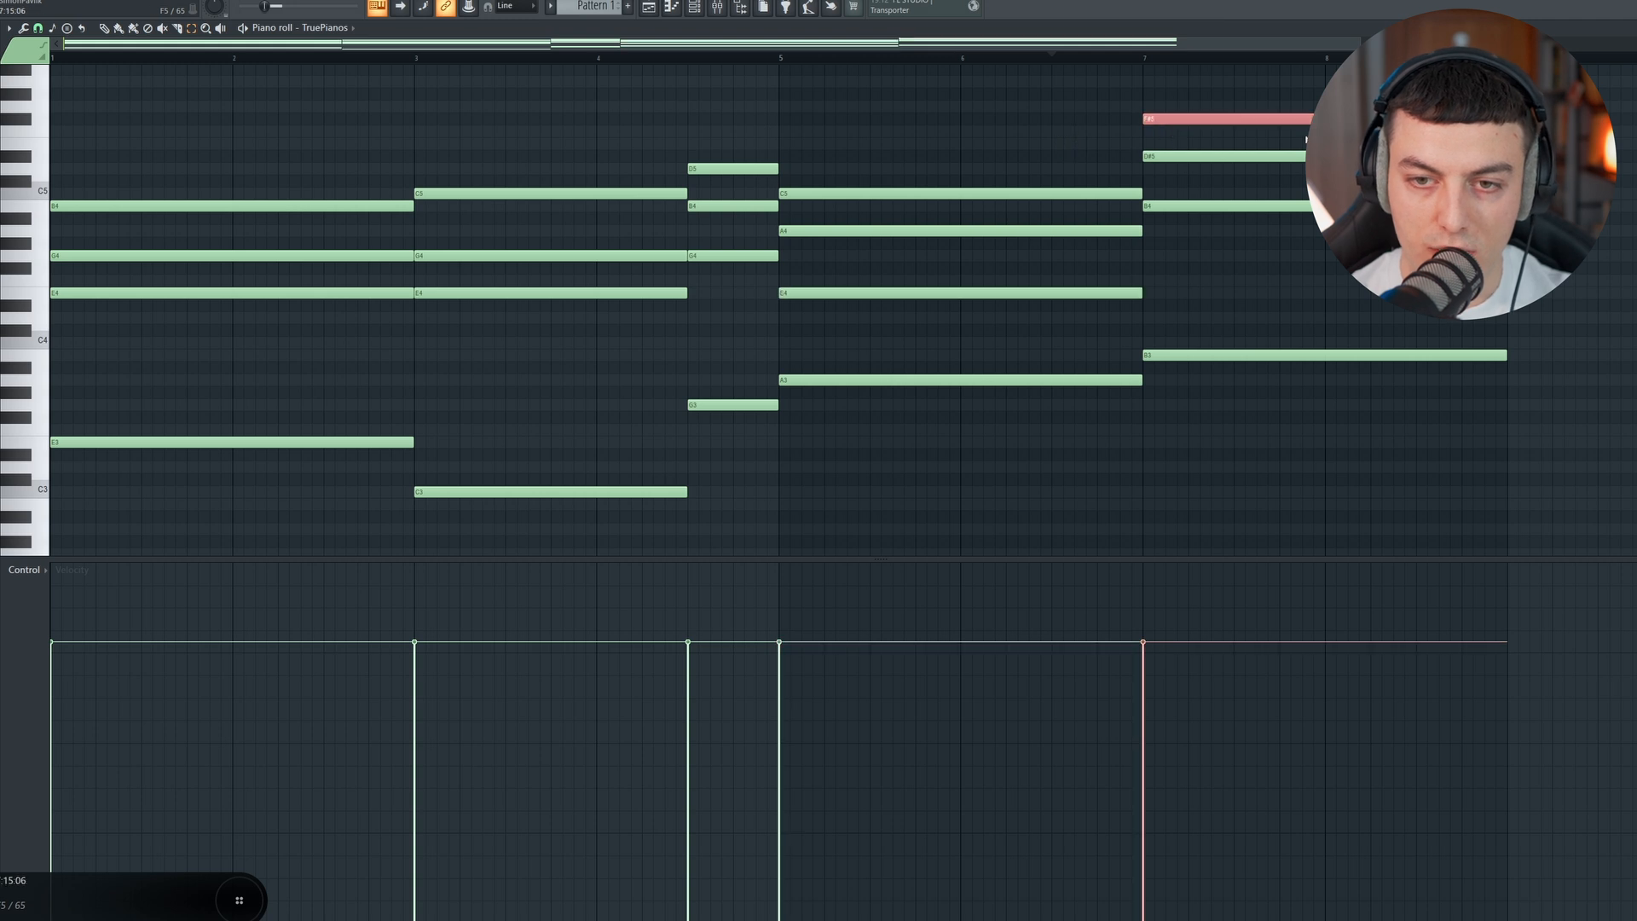
{"action": "key", "text": "ctrl+Down"}
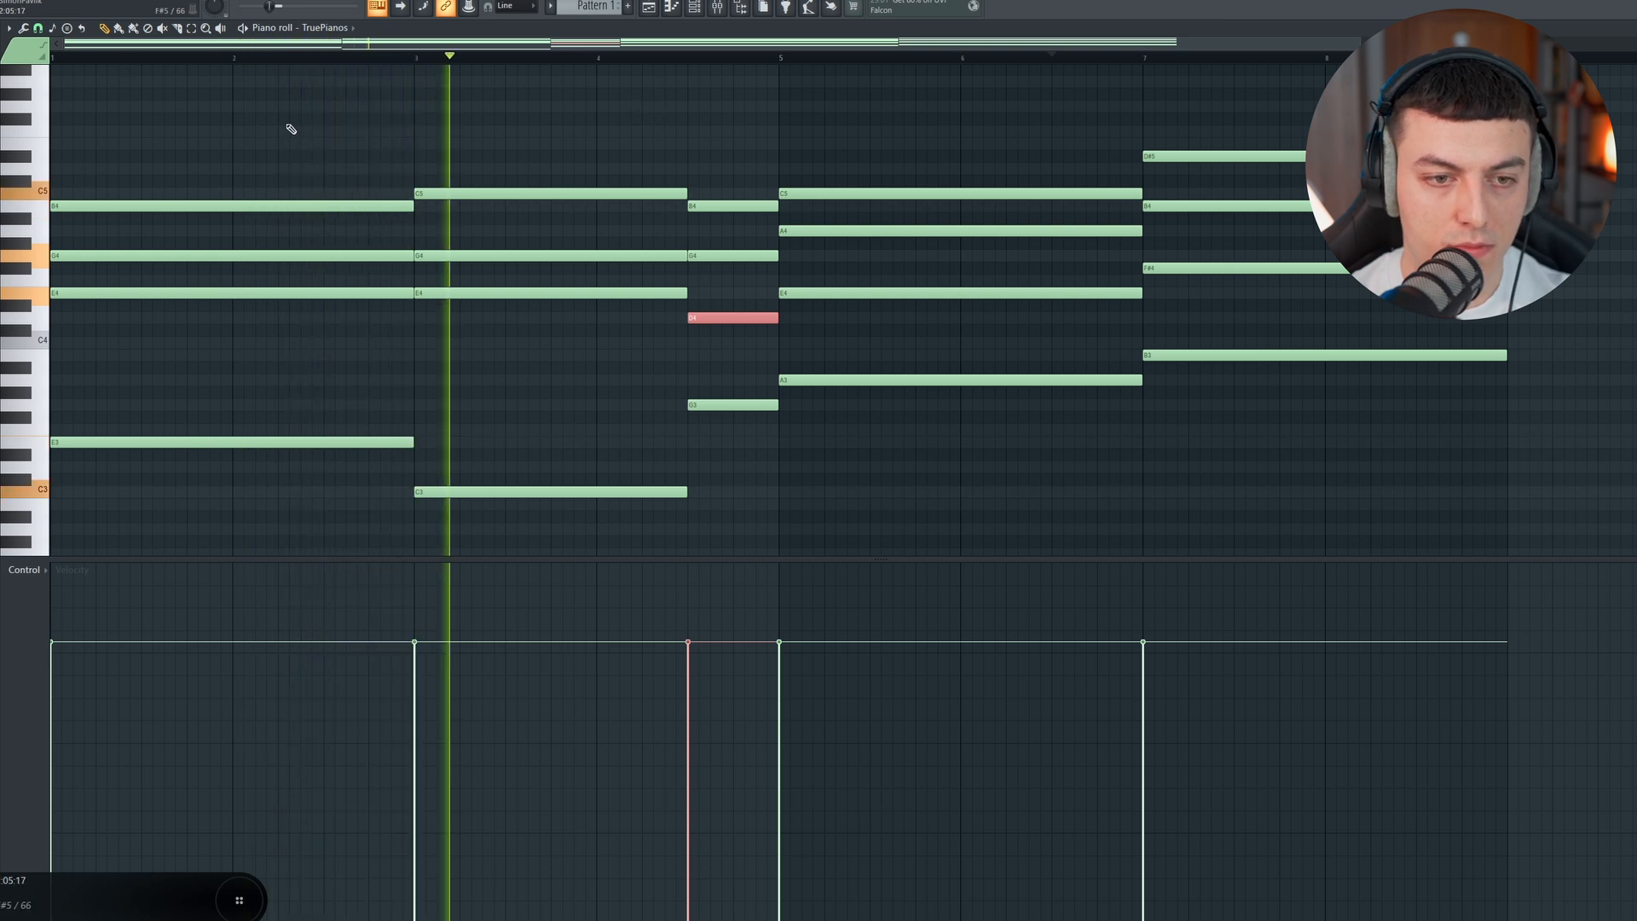
{"action": "left_click", "coordinate": [582, 105], "text": "ctrl"}
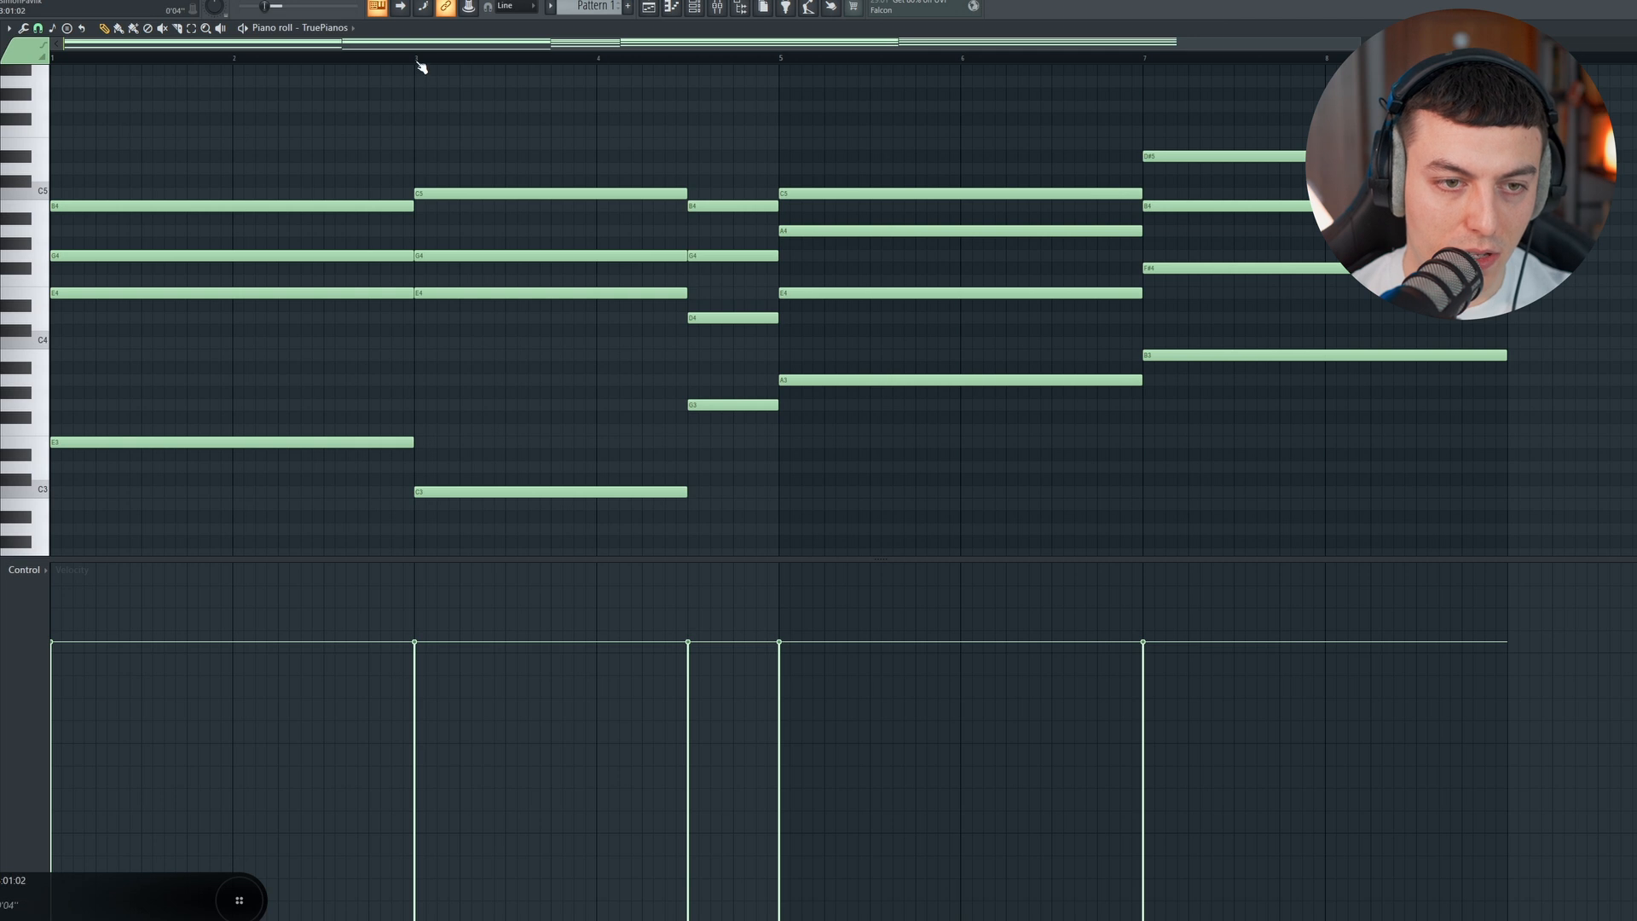
Step: Lower the top notes of the bar 3 and bar 5 chords to B4 and audition the progression
{"action": "left_click_drag", "start_coordinate": [432, 192], "coordinate": [431, 205]}
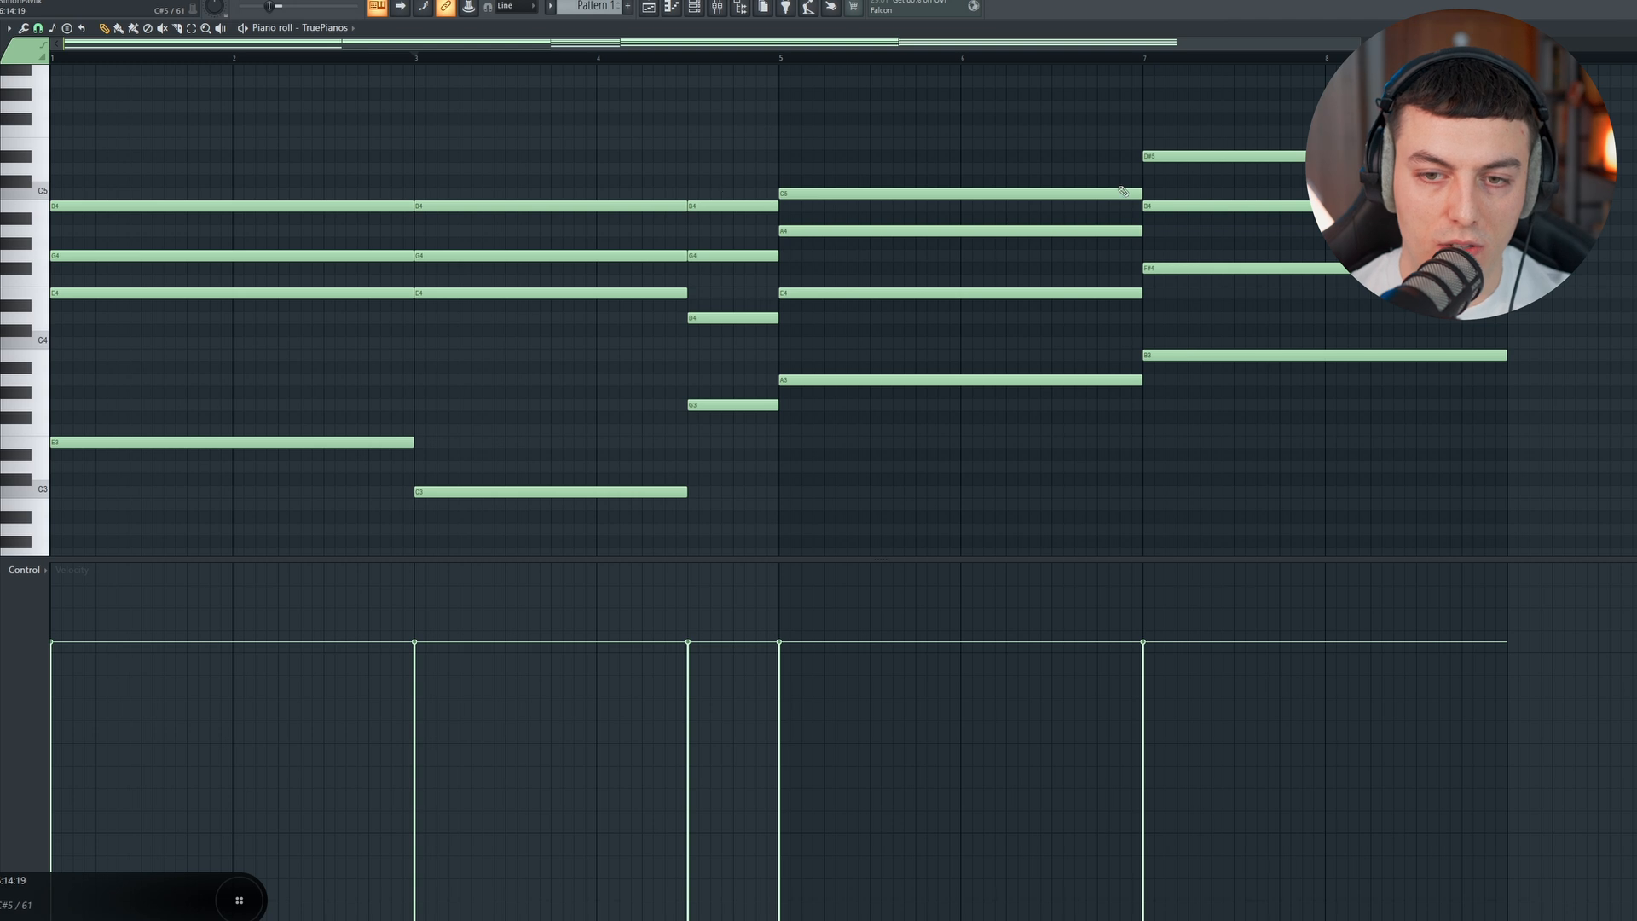
{"action": "left_click", "coordinate": [392, 58]}
{"action": "key", "text": "space"}
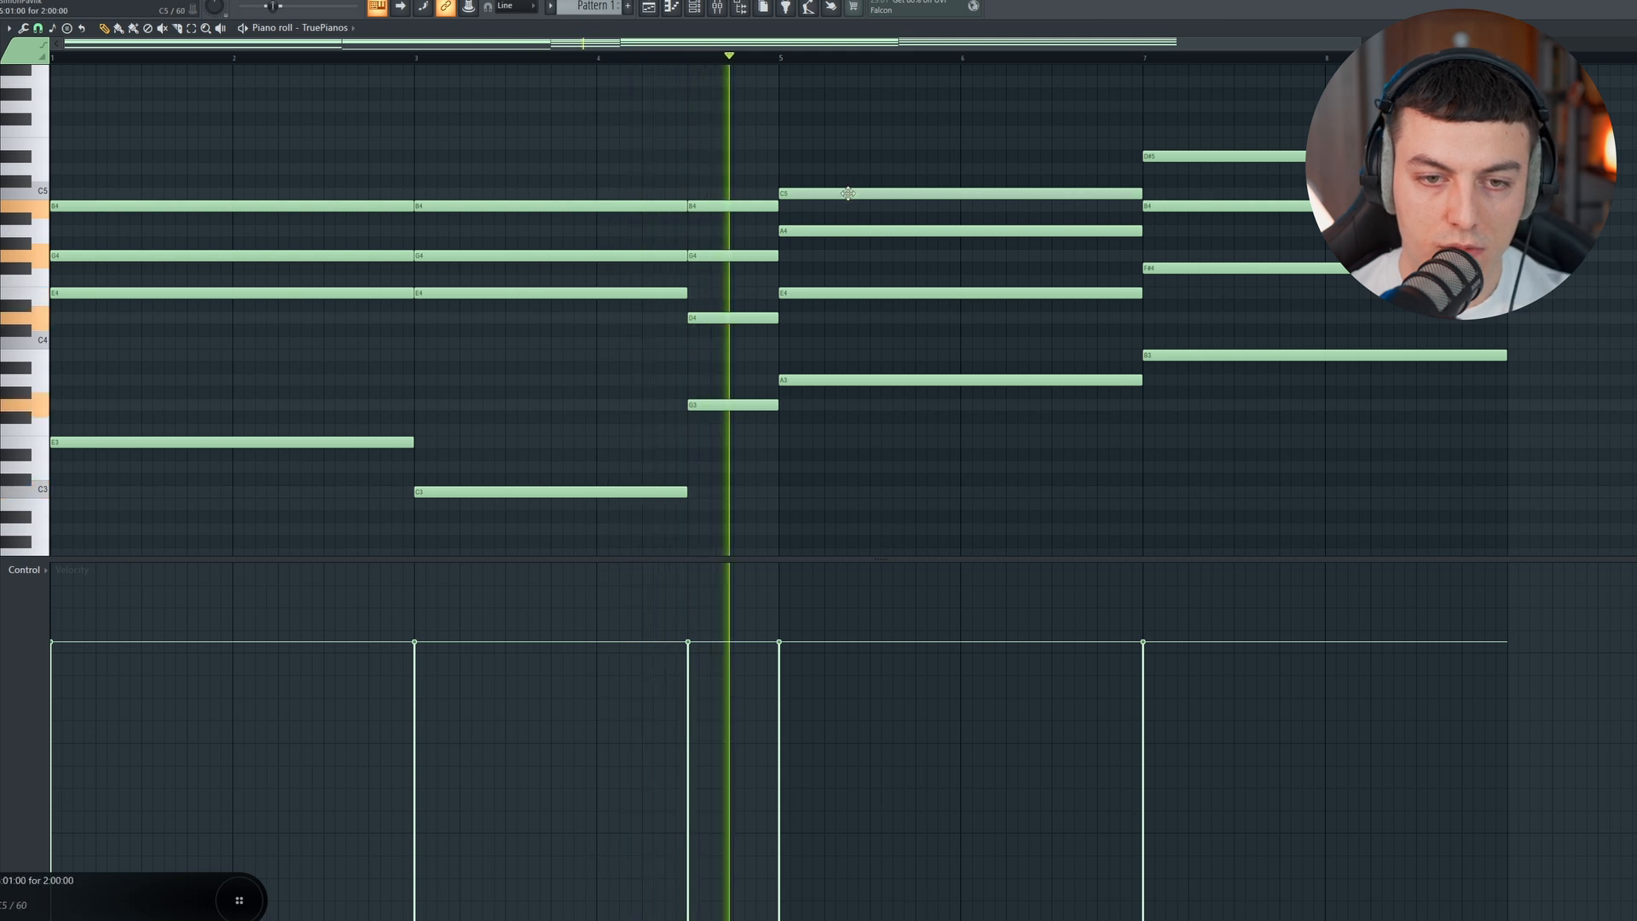
{"action": "left_click_drag", "start_coordinate": [848, 191], "coordinate": [848, 206]}
{"action": "scroll", "coordinate": [867, 72], "scroll_direction": "right", "scroll_amount": 3}
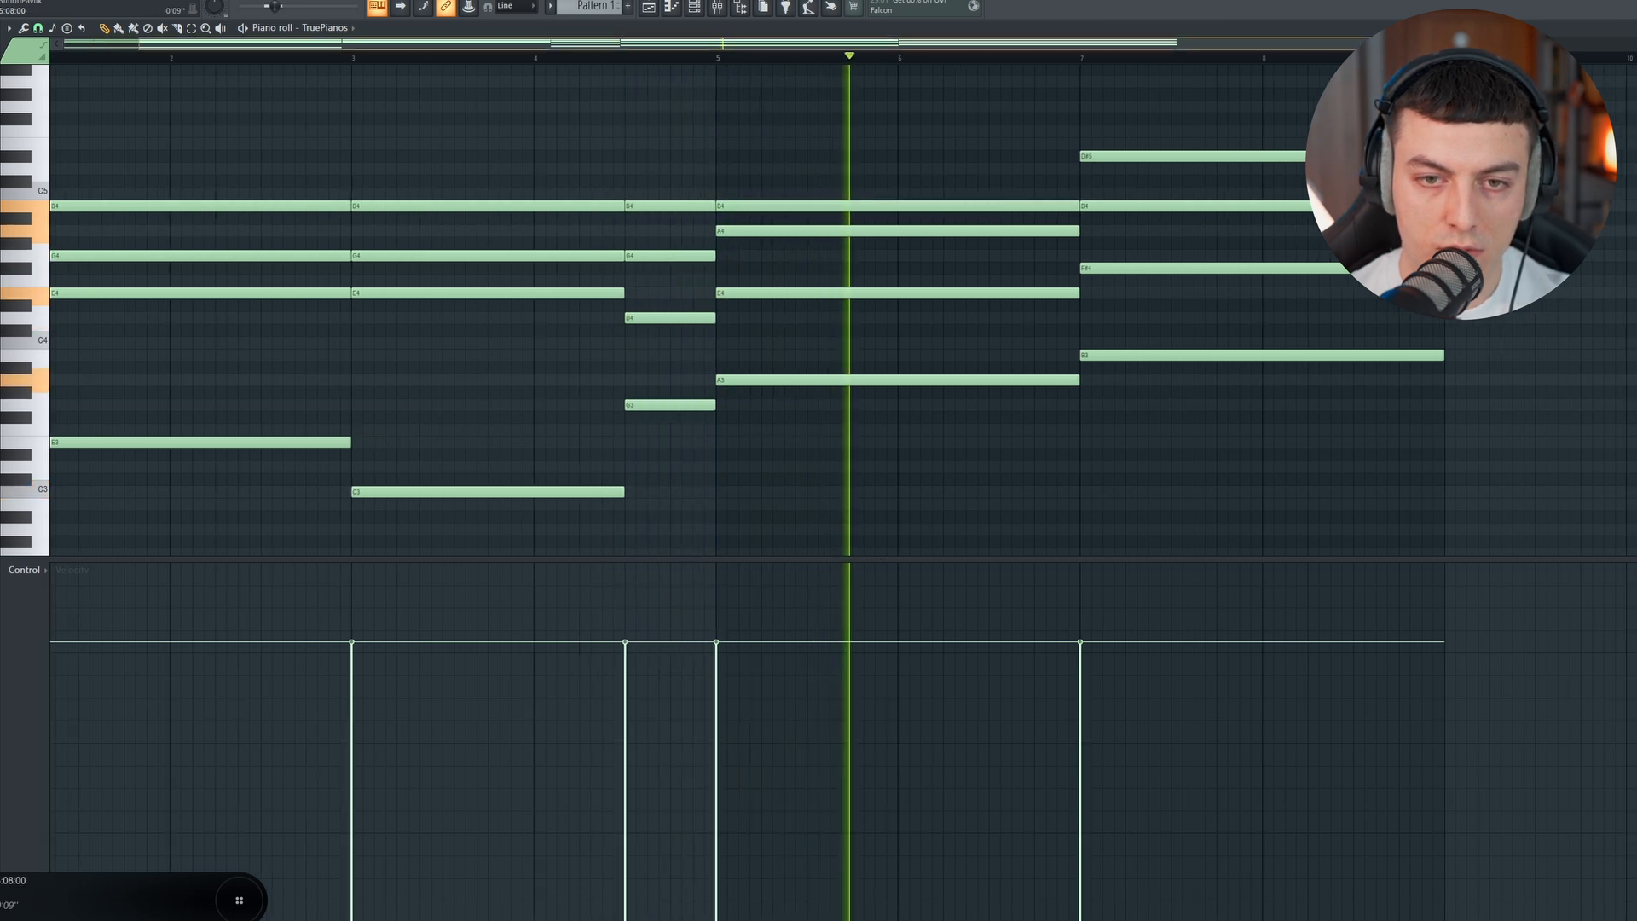
{"action": "scroll", "coordinate": [828, 49], "scroll_direction": "down", "scroll_amount": 3}
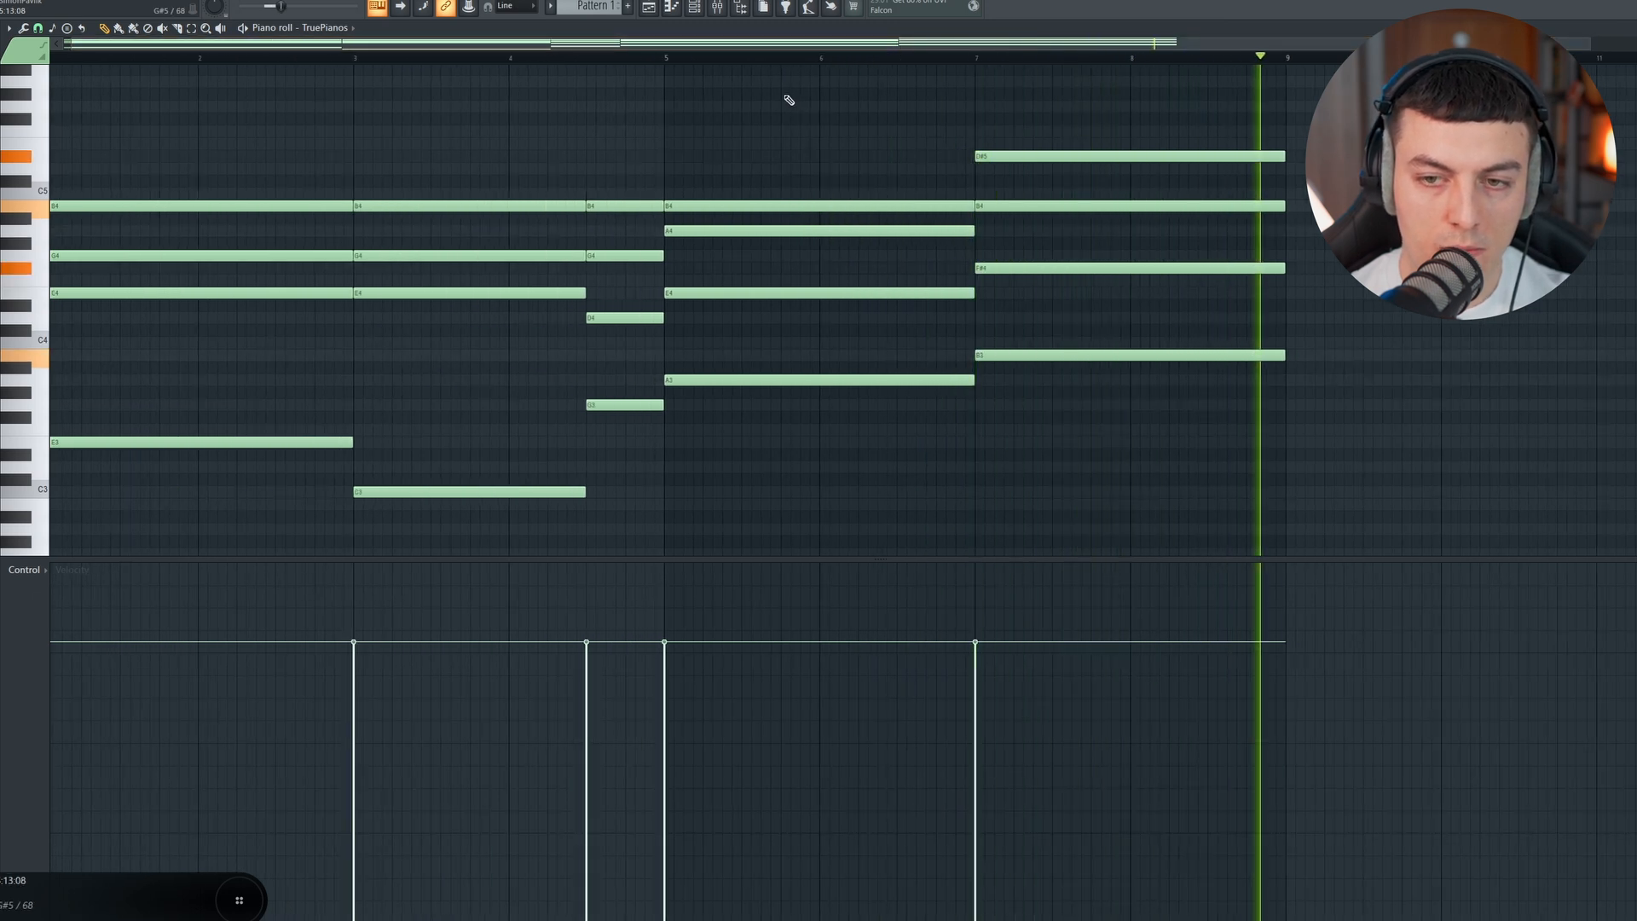
{"action": "key", "text": "space"}
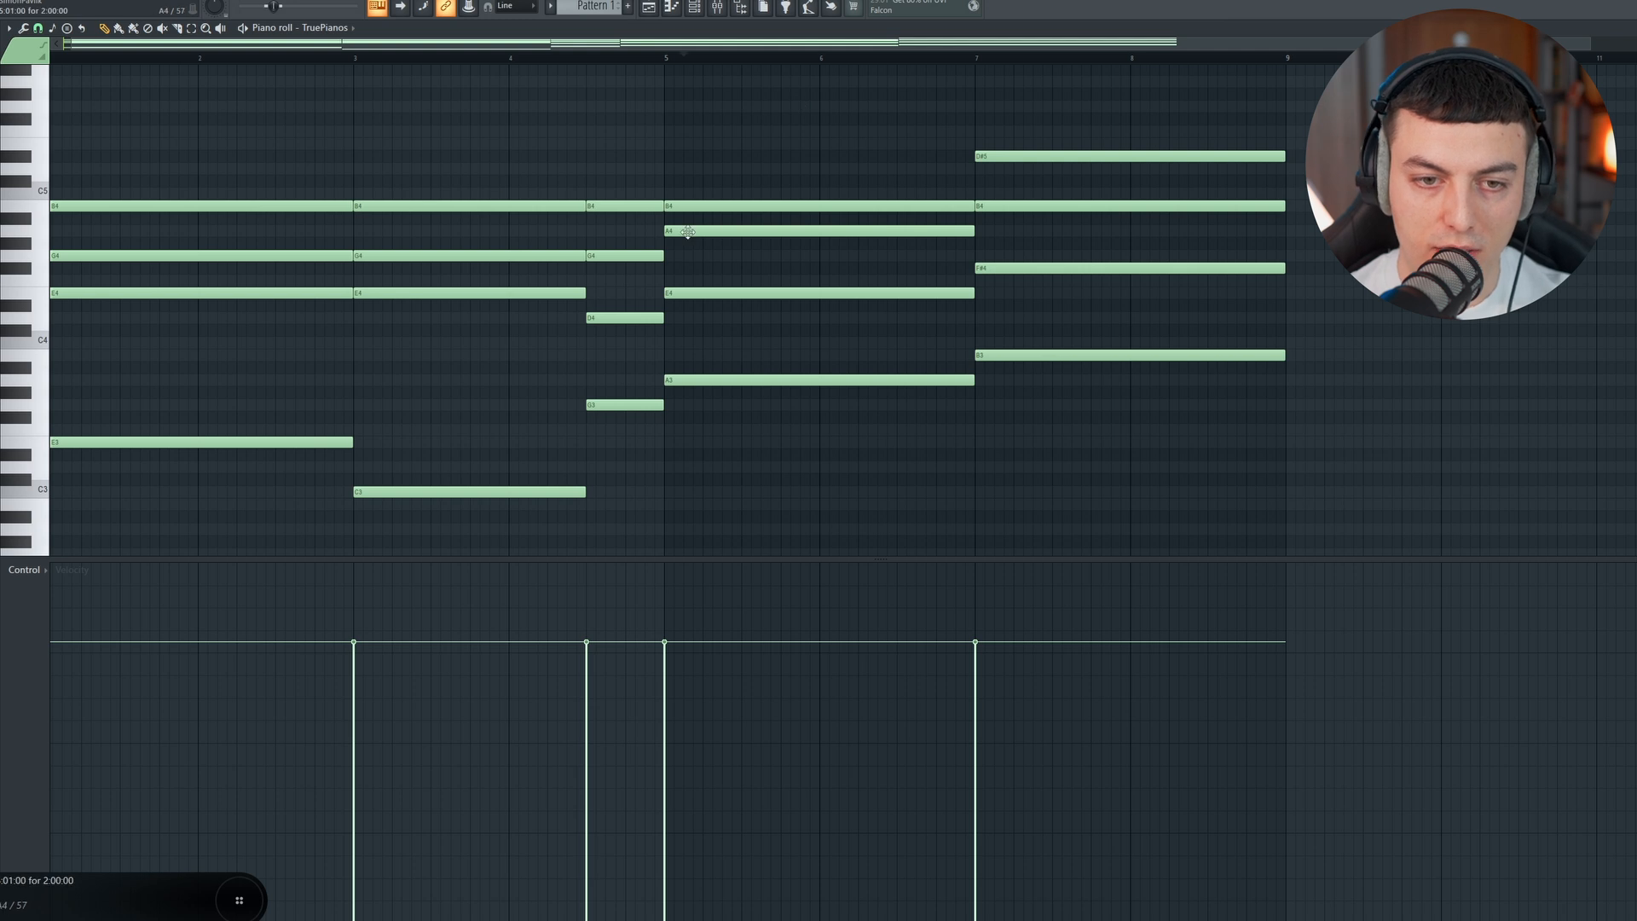
Step: Delete the A4 note from the bar 5 chord and play from just before it
{"action": "right_click", "coordinate": [687, 231]}
{"action": "left_click", "coordinate": [644, 63]}
{"action": "key", "text": "space"}
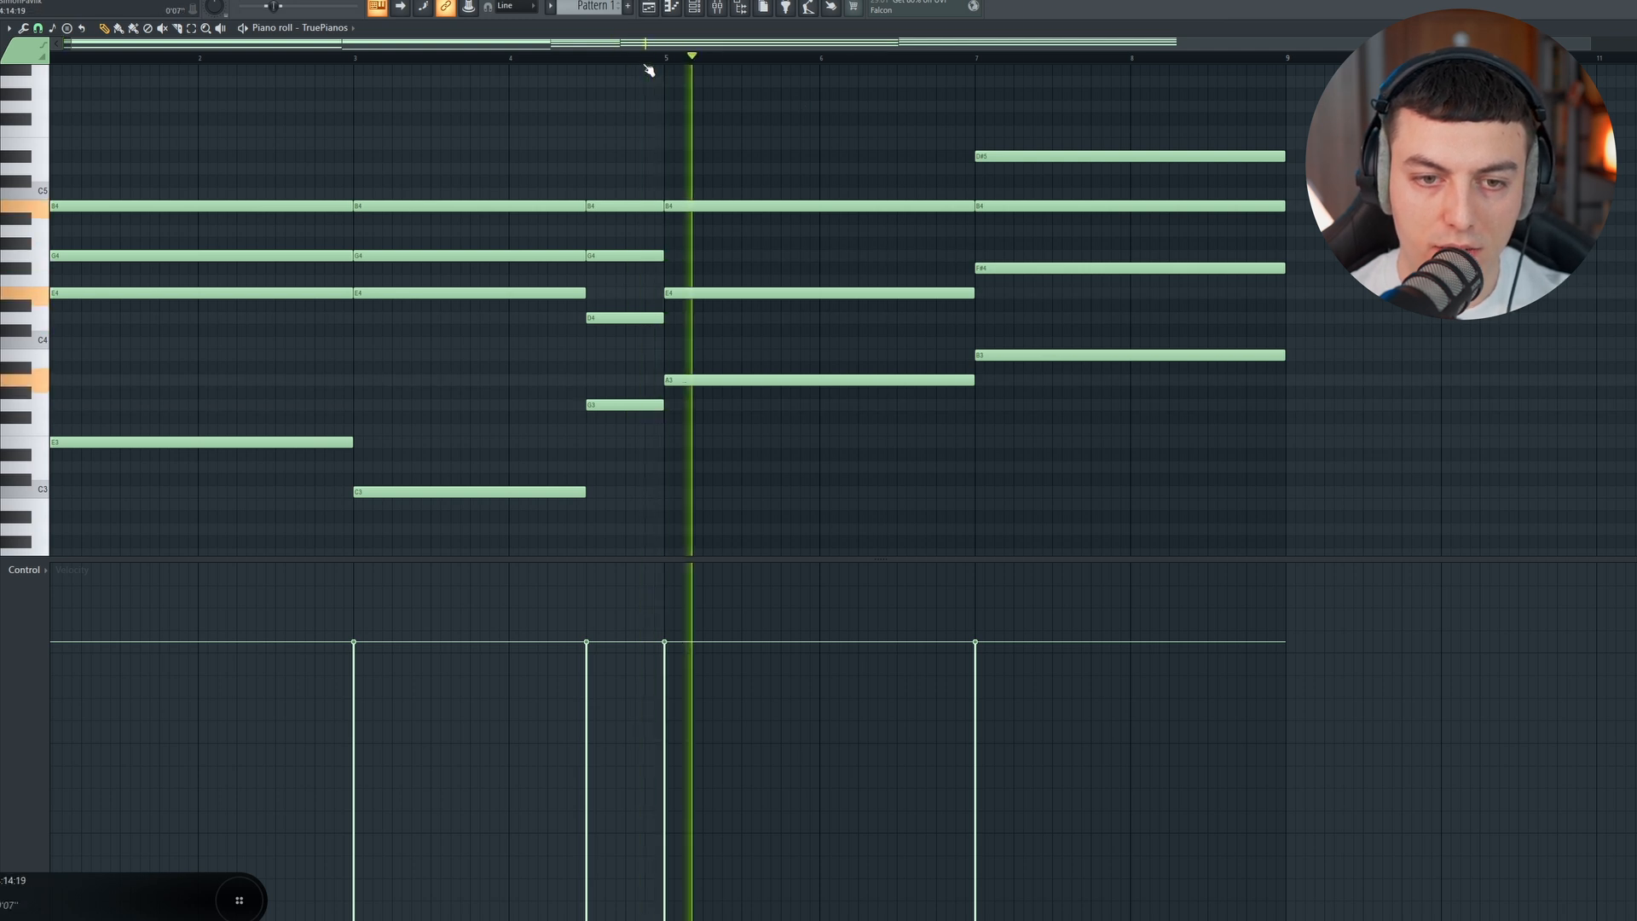
{"action": "key", "text": "space"}
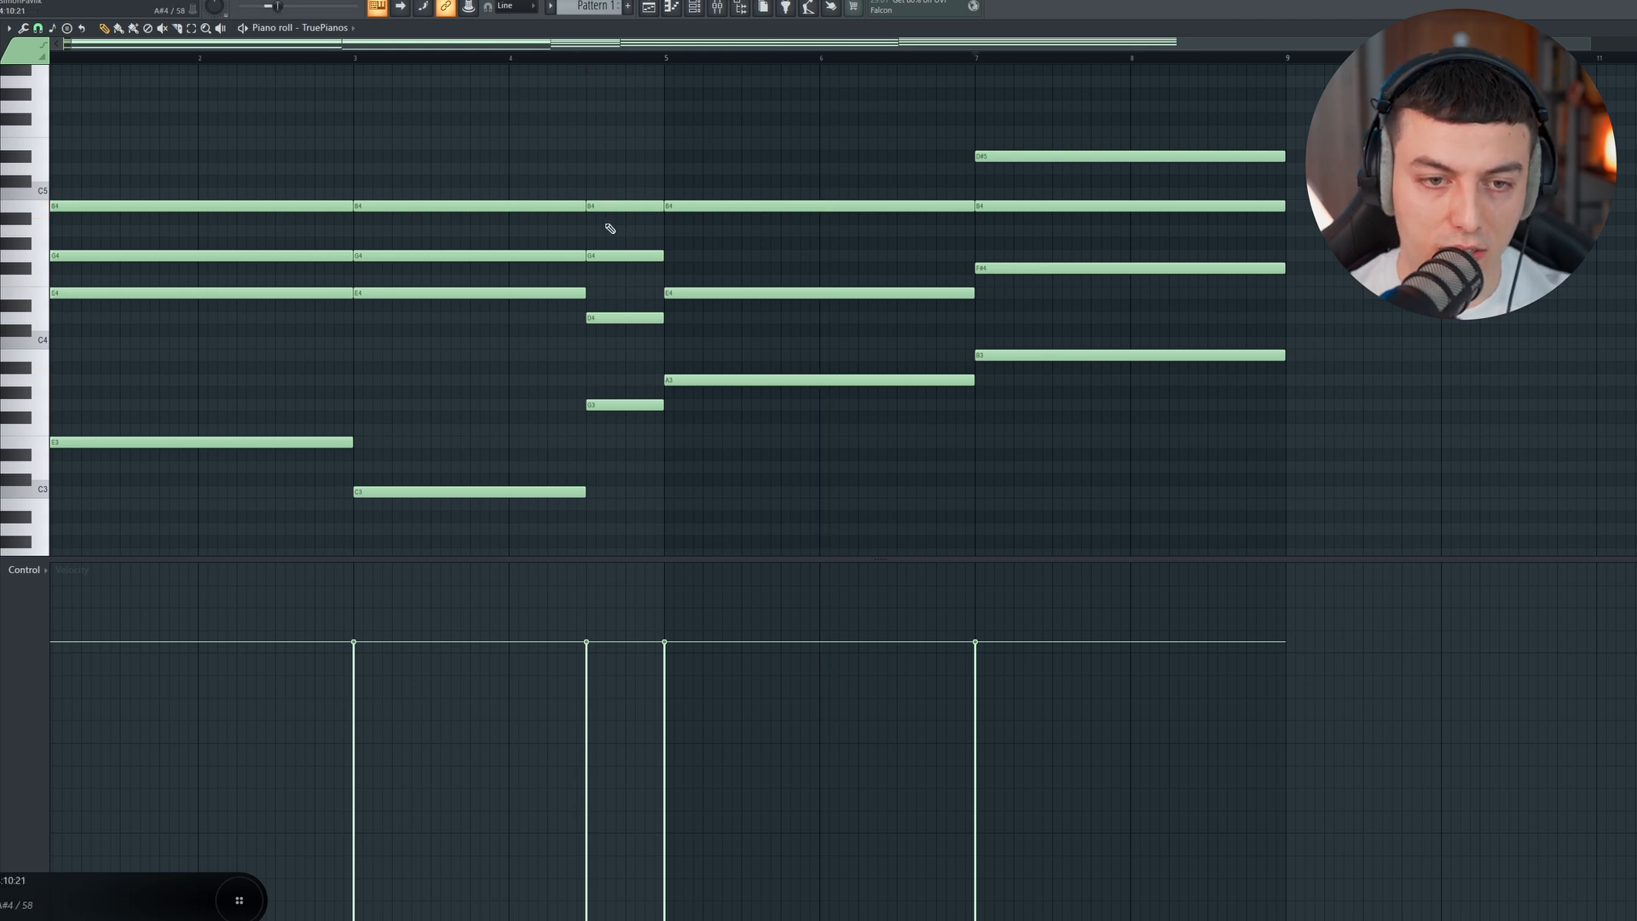
Step: Delete the D#5 from the bar 7 chord, add a half-bar D#4 at its end, and play it
{"action": "right_click", "coordinate": [999, 156]}
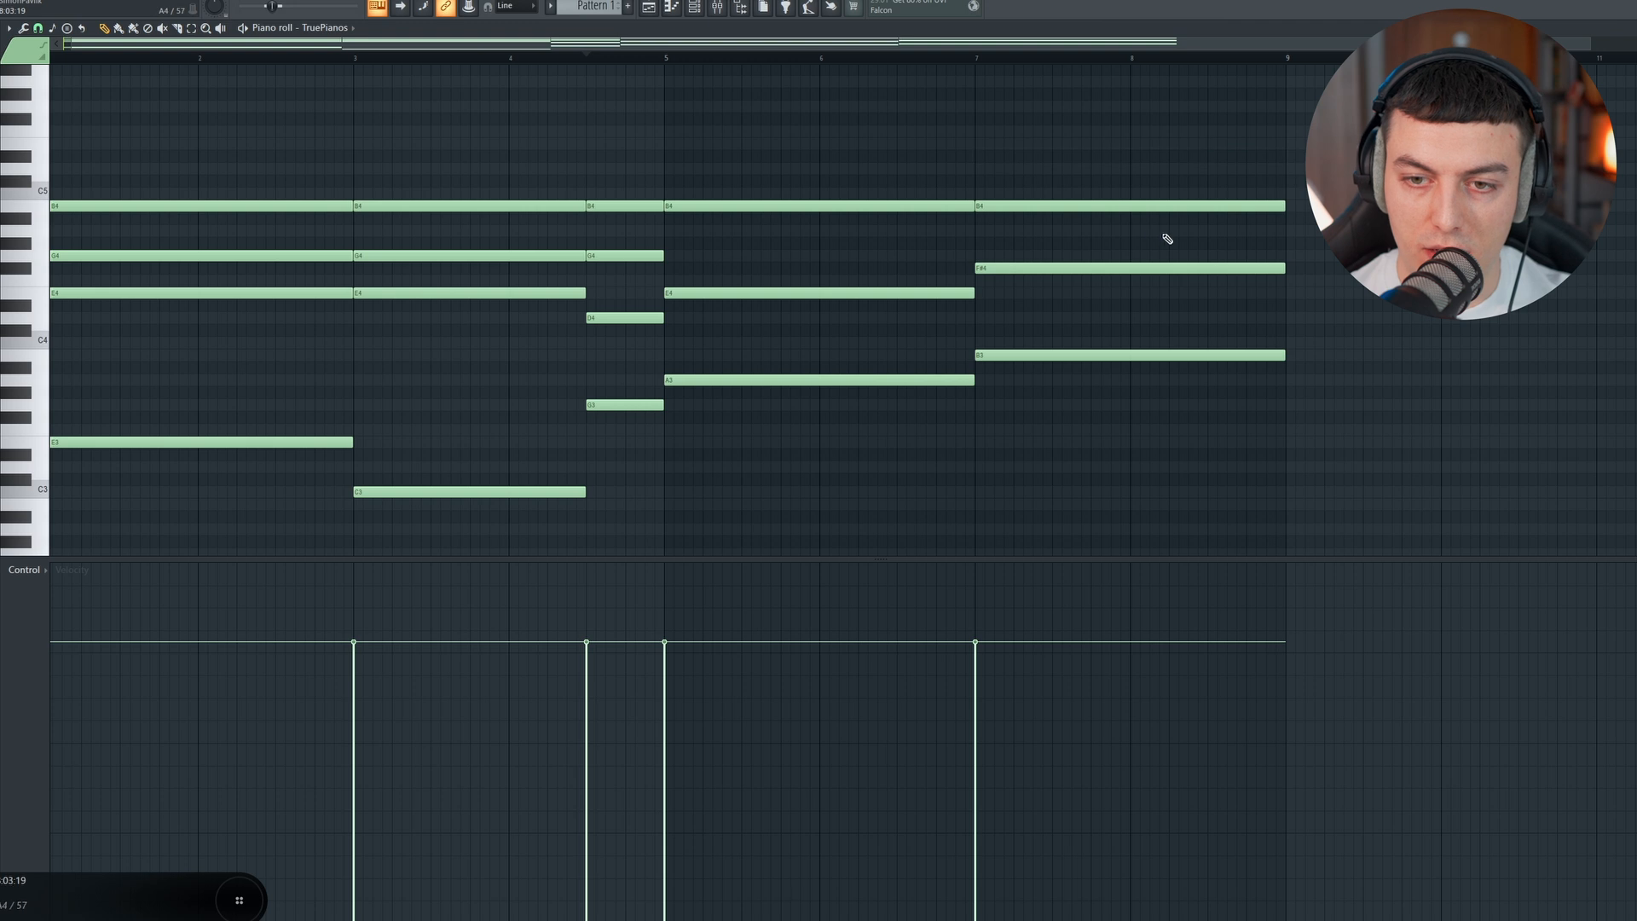
{"action": "left_click", "coordinate": [1209, 304]}
{"action": "key", "text": "space"}
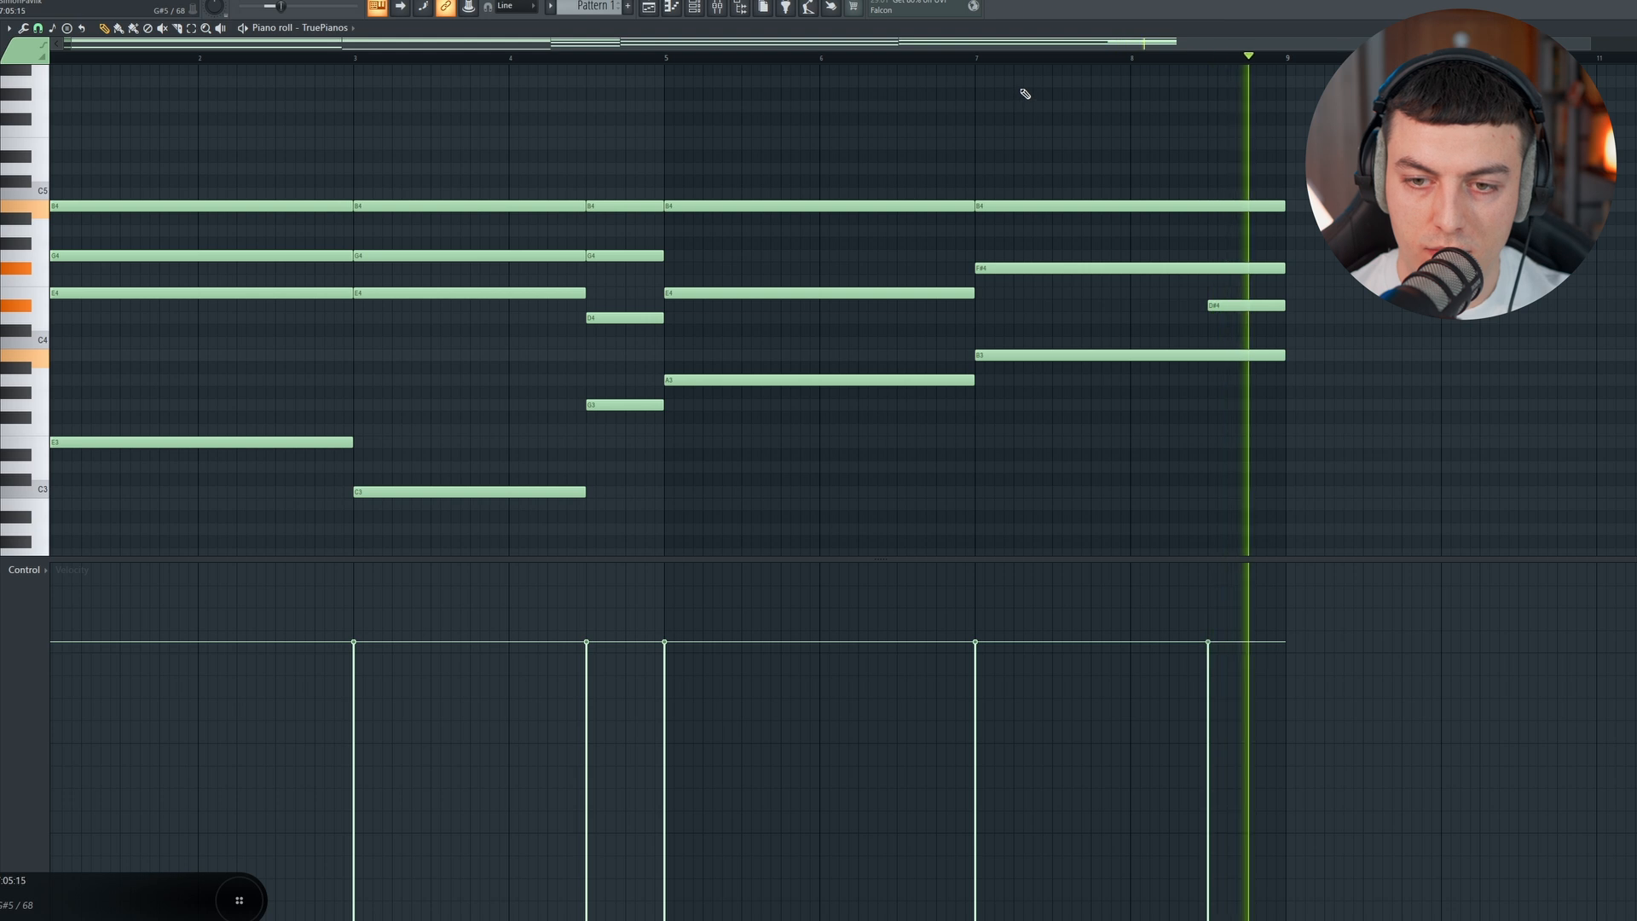
{"action": "key", "text": "space"}
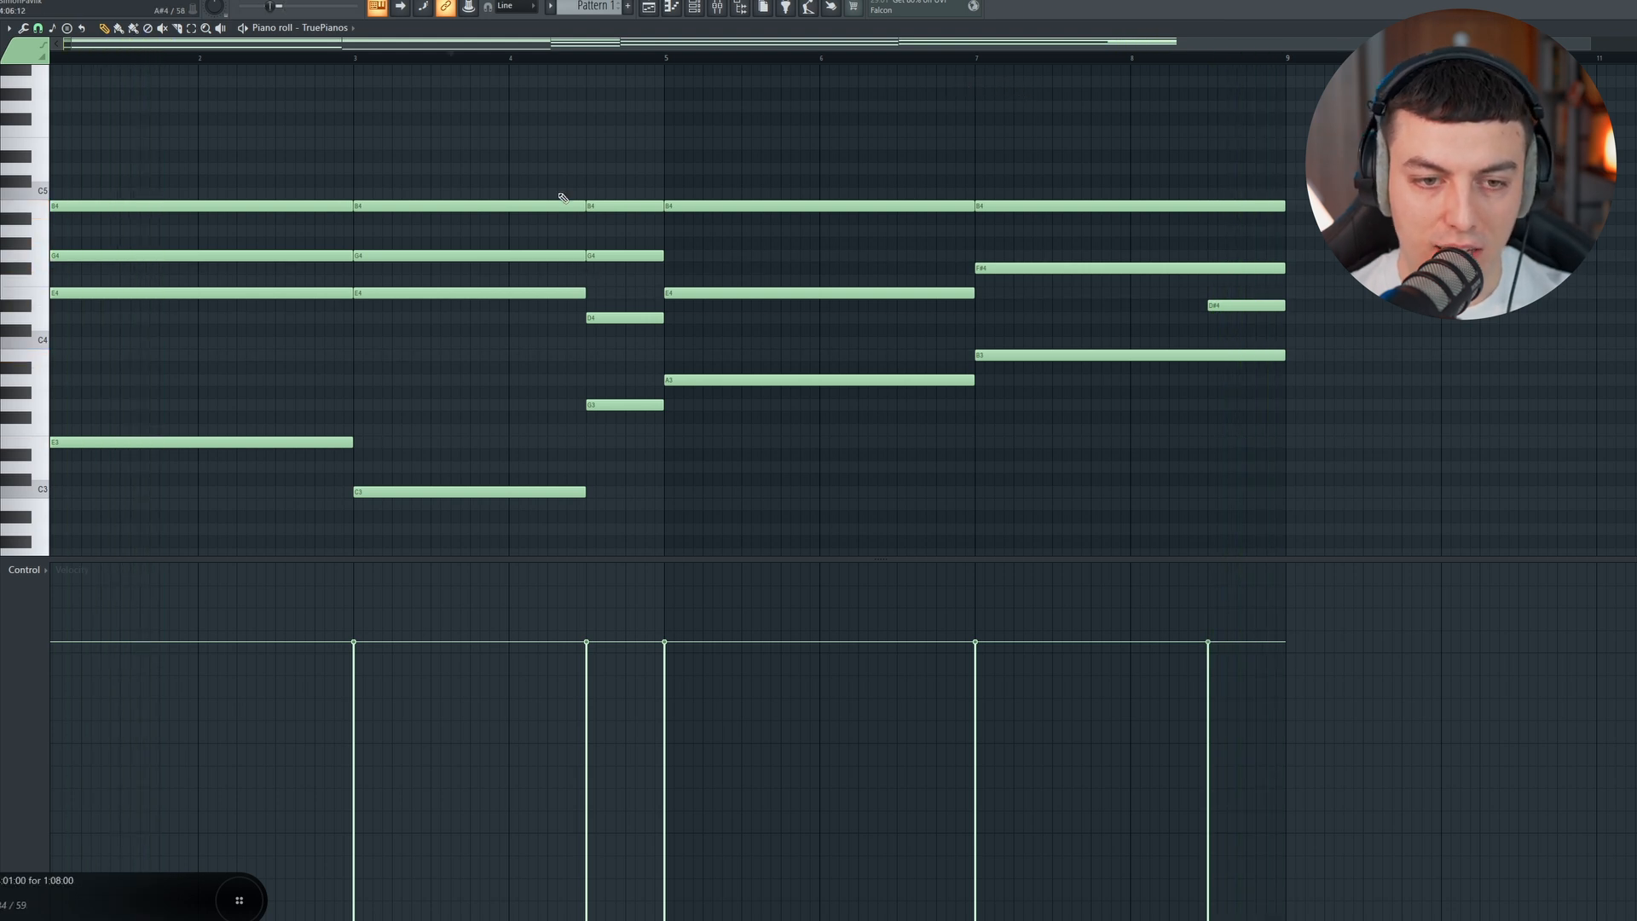
Step: Try an F#4 in the bar 3 chord, remove it, and add F#4 to the short chord before bar 5 instead
{"action": "left_click", "coordinate": [359, 269]}
{"action": "key", "text": "space"}
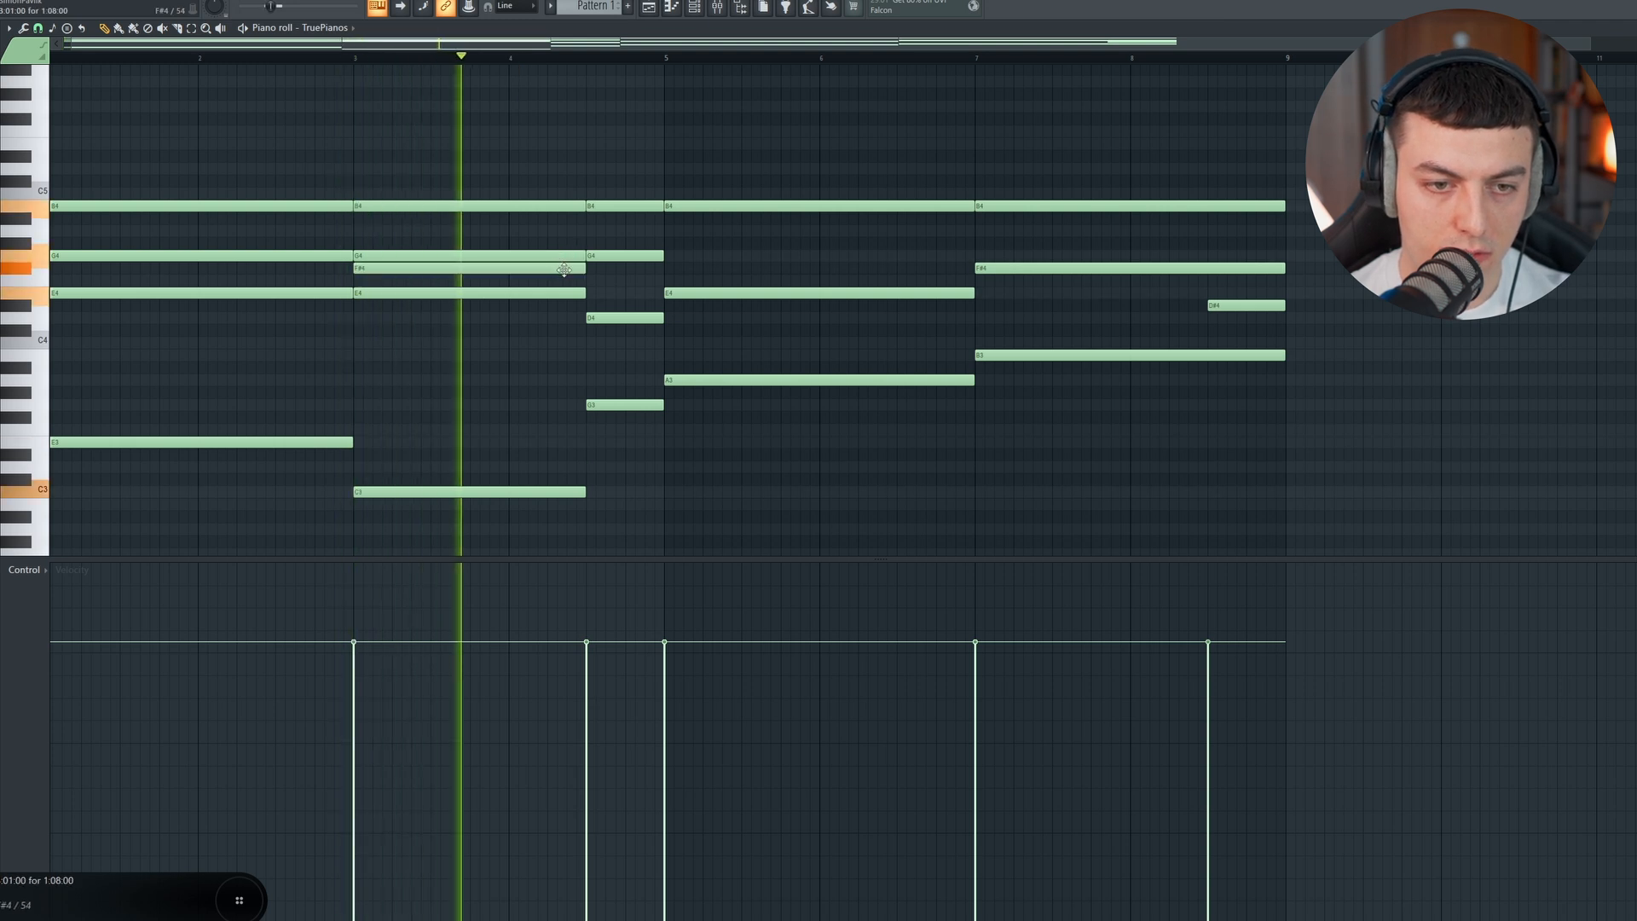
{"action": "right_click", "coordinate": [565, 270]}
{"action": "left_click", "coordinate": [589, 268]}
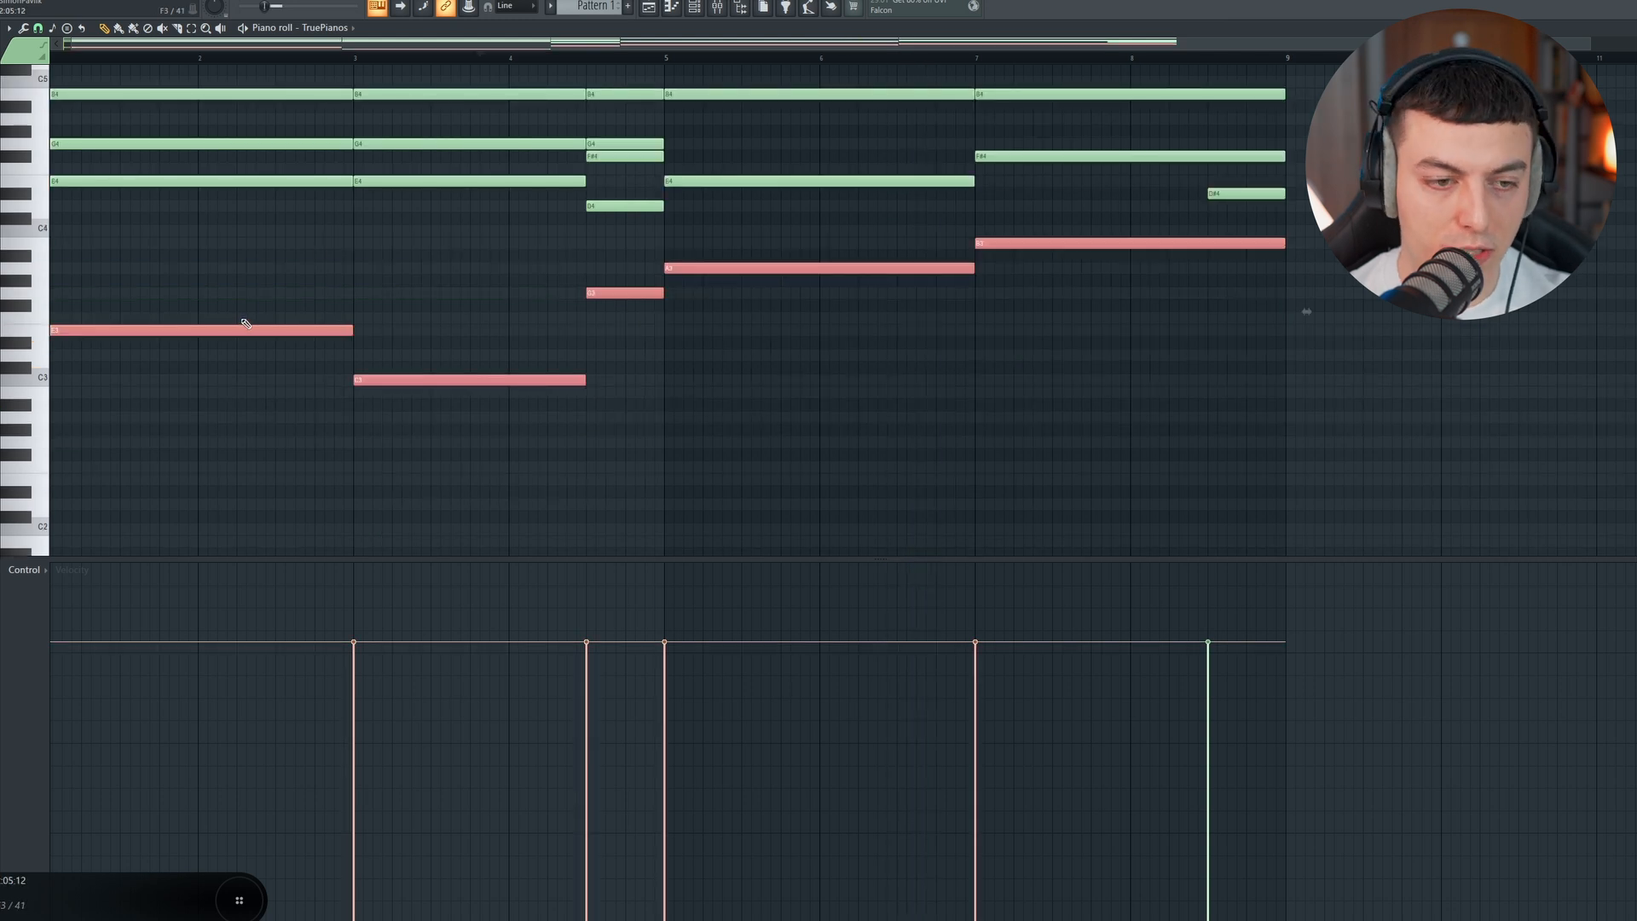
Step: Duplicate the bass notes one octave lower, add a C4 to the bar 3 chord, and play the progression
{"action": "left_click_drag", "start_coordinate": [227, 329], "coordinate": [226, 332]}
{"action": "key", "text": "ctrl+Down"}
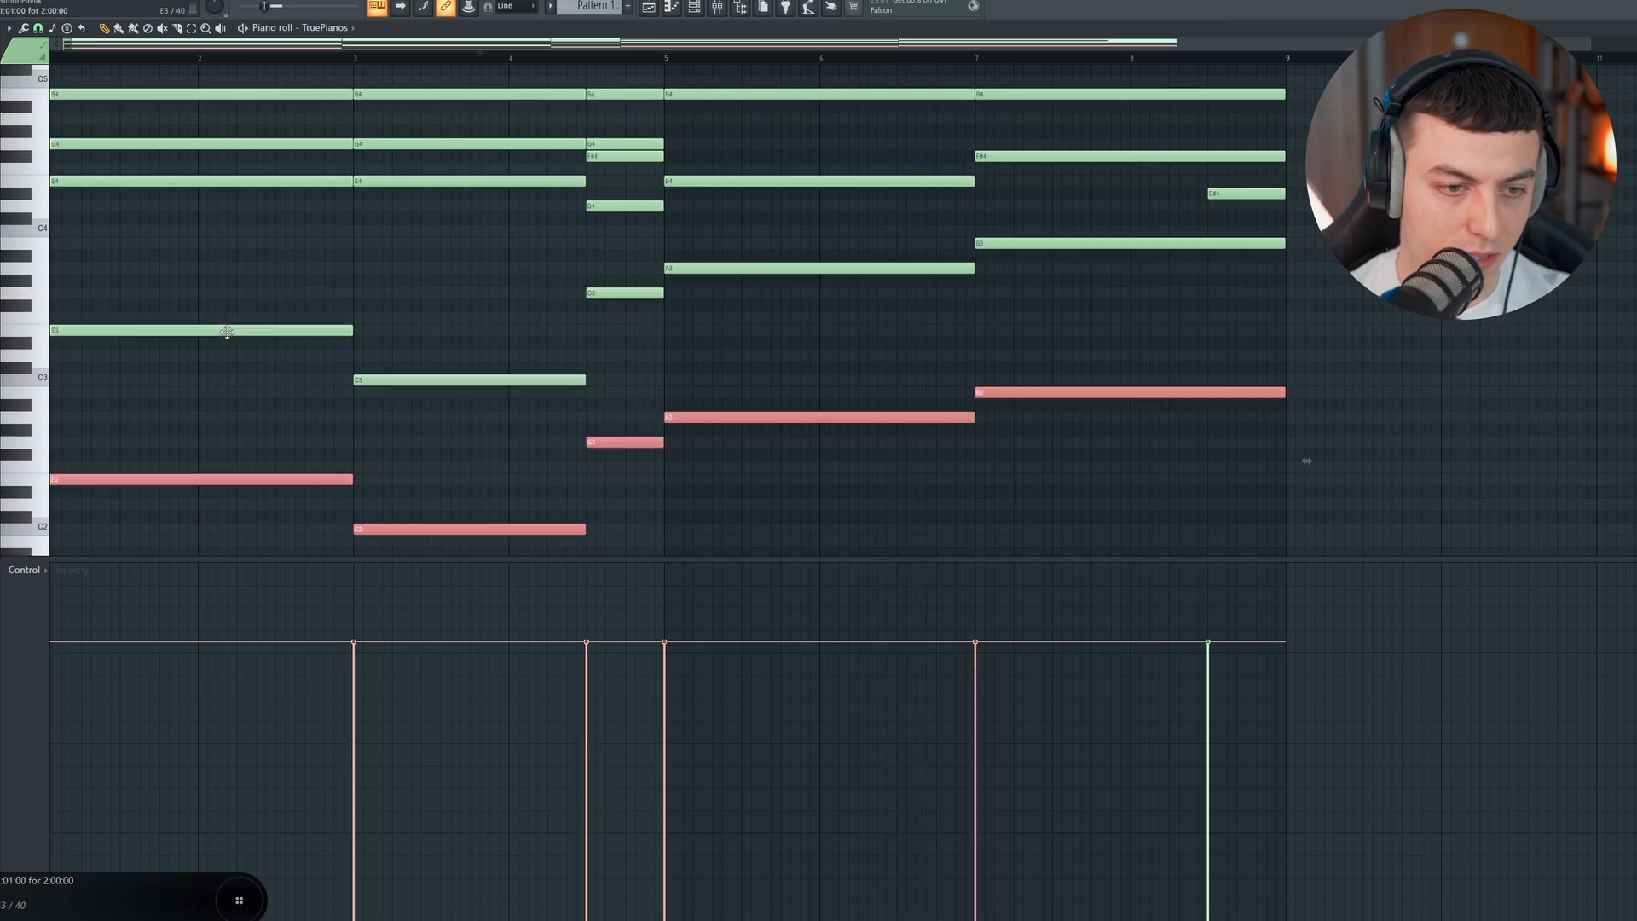
{"action": "key", "text": "ctrl+d"}
{"action": "left_click", "coordinate": [407, 231]}
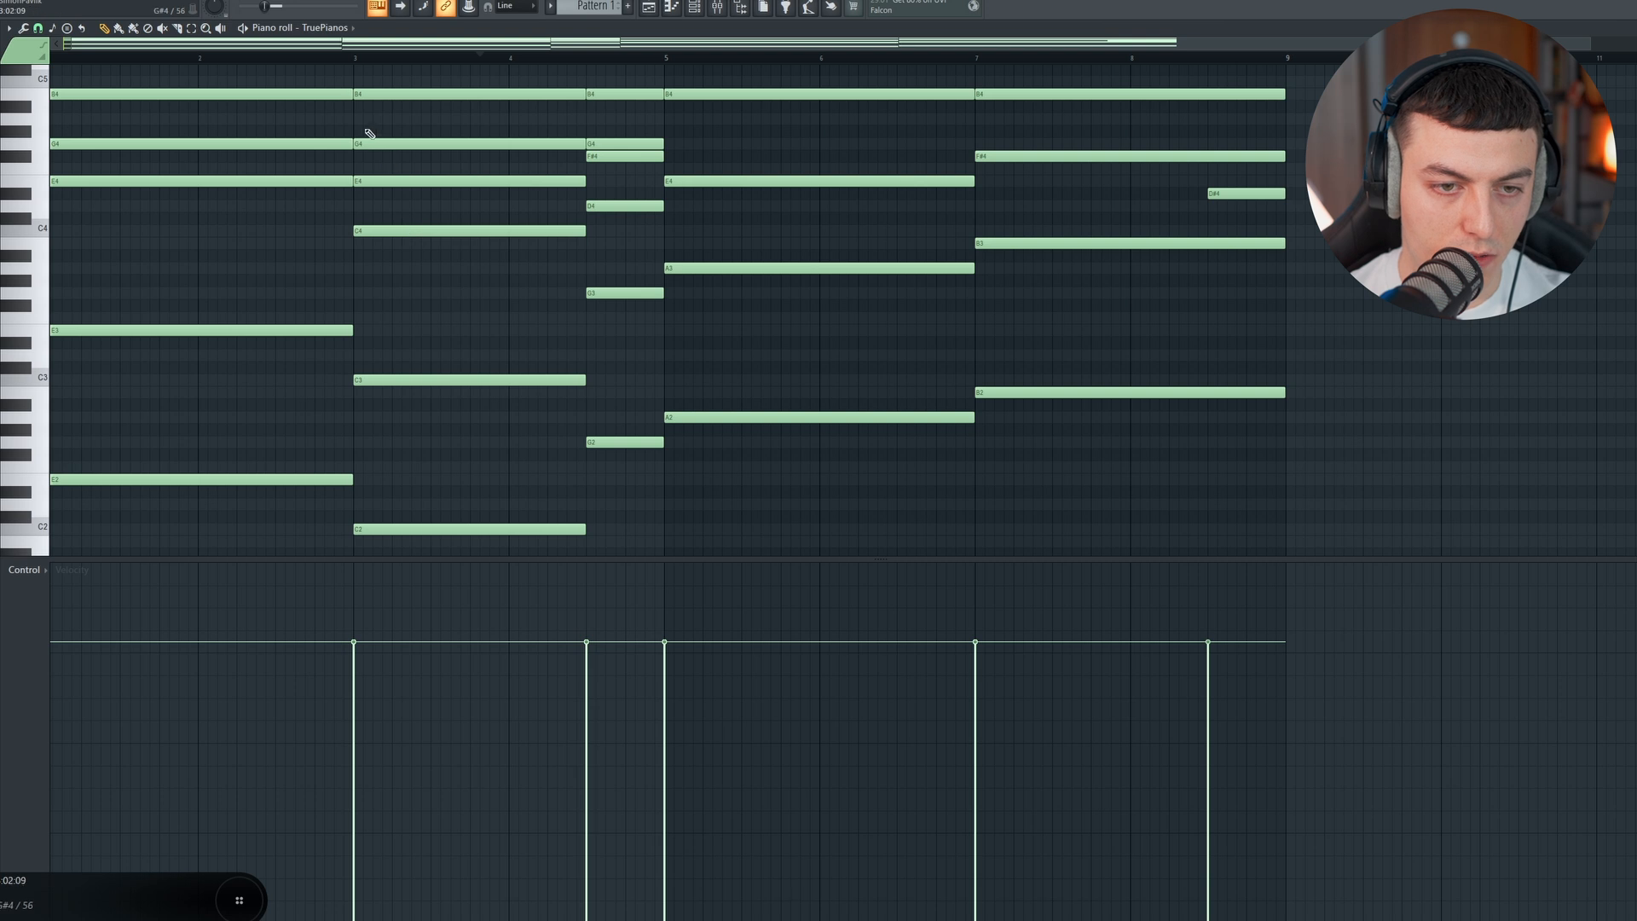
{"action": "key", "text": "space"}
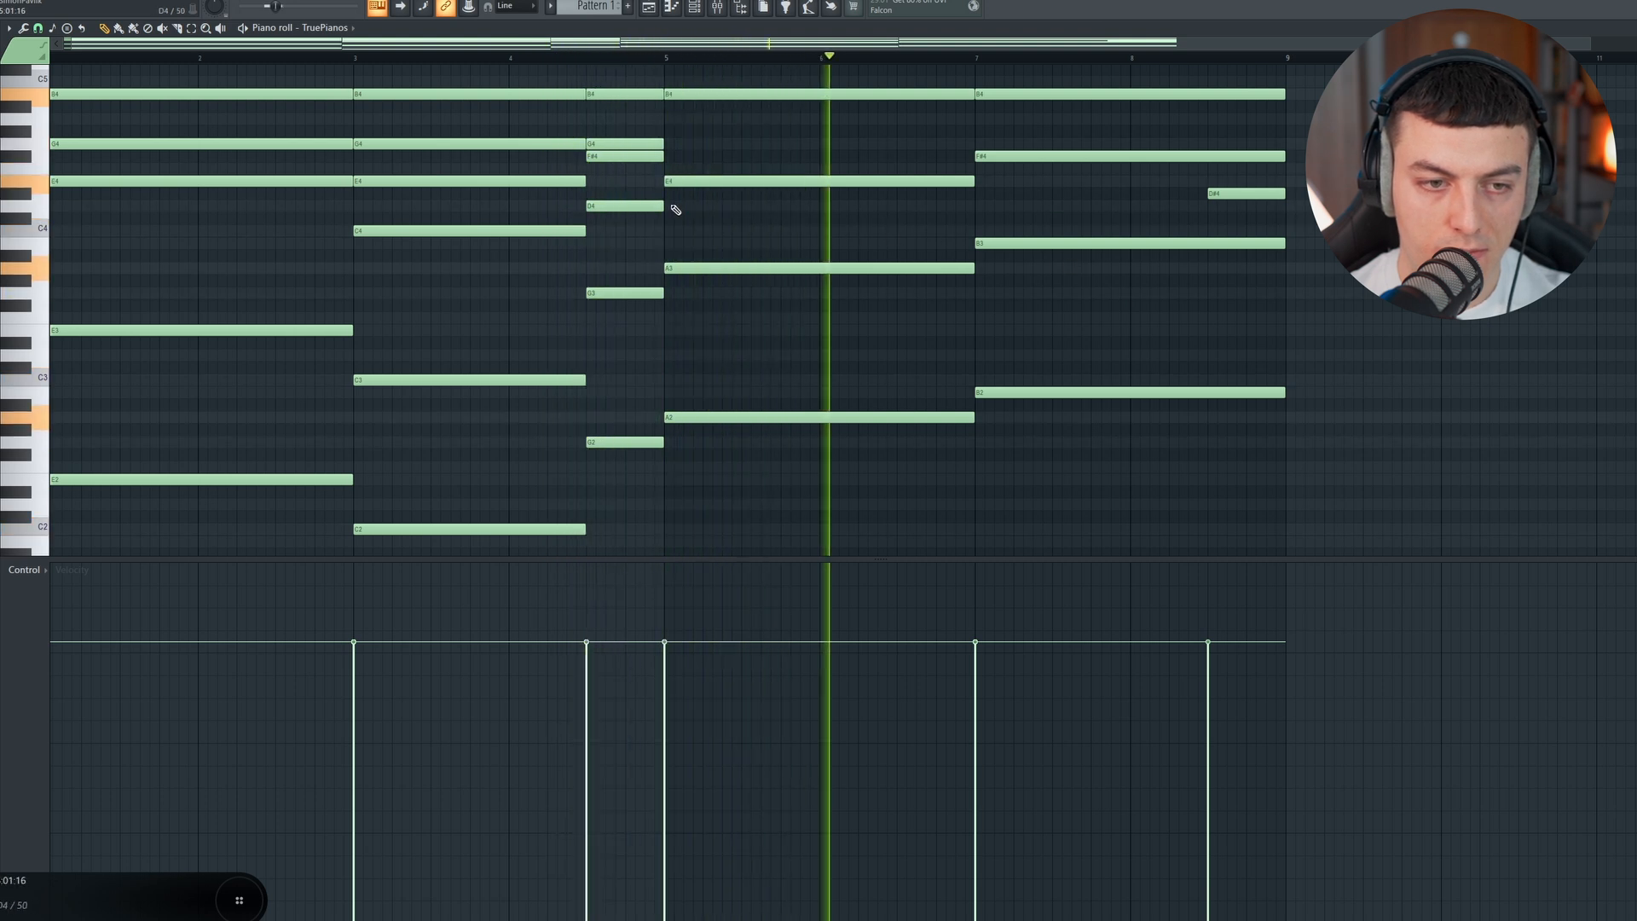
{"action": "key", "text": "space"}
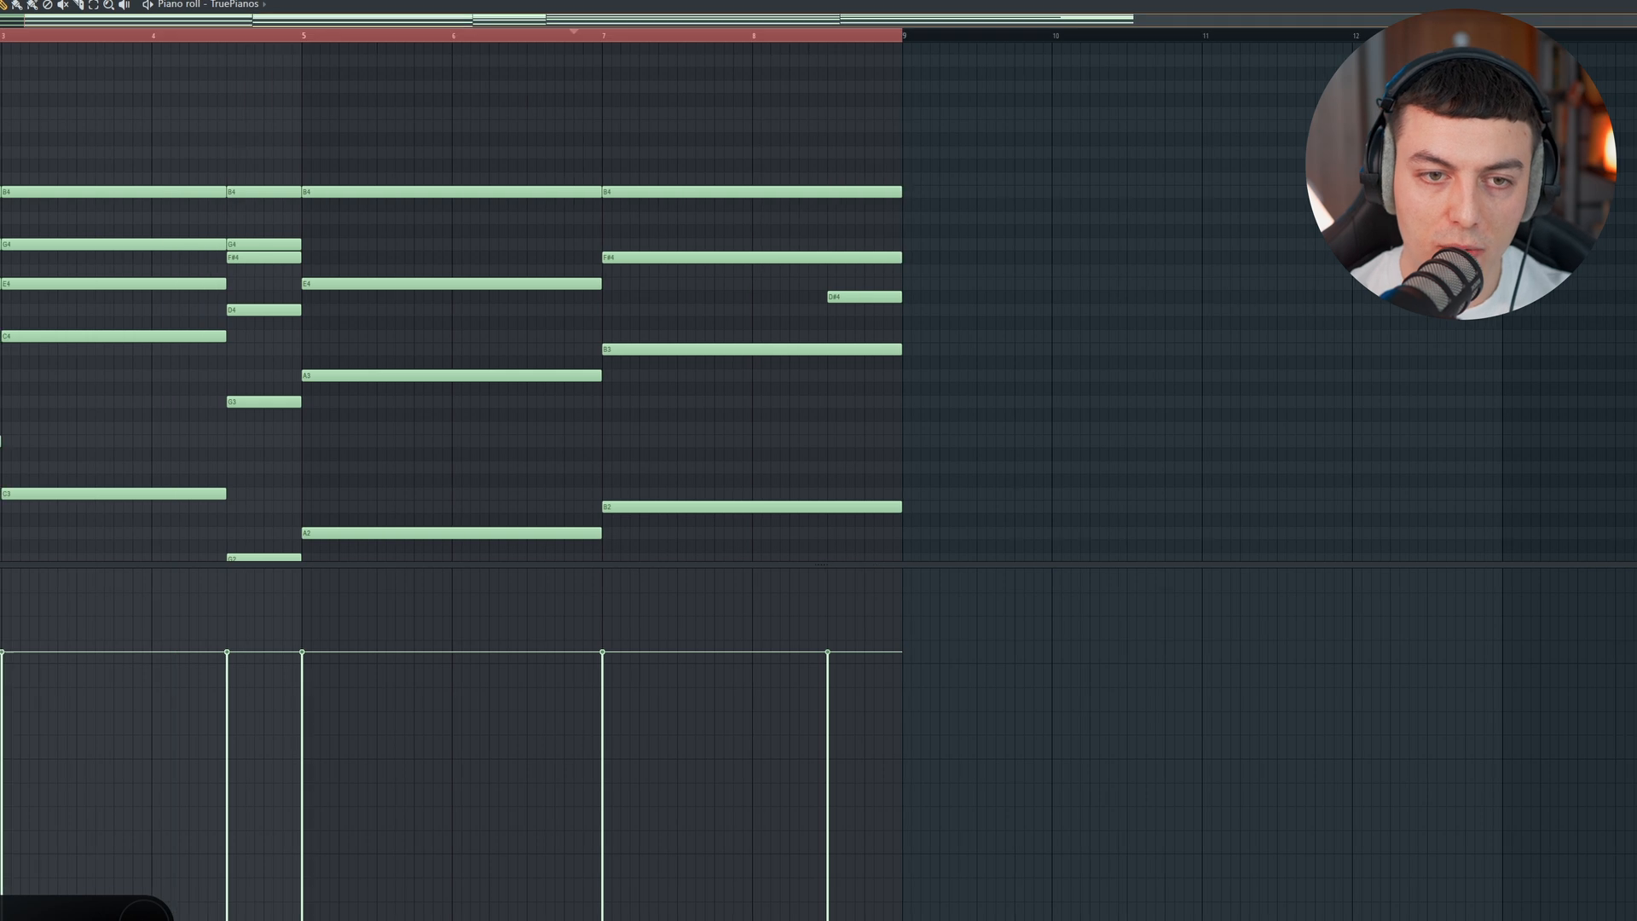
Step: Move all the chord notes from the TruePianos channel to the 1 Serum_new – kópia channel
{"action": "key", "text": "F6"}
{"action": "key", "text": "ctrl+x"}
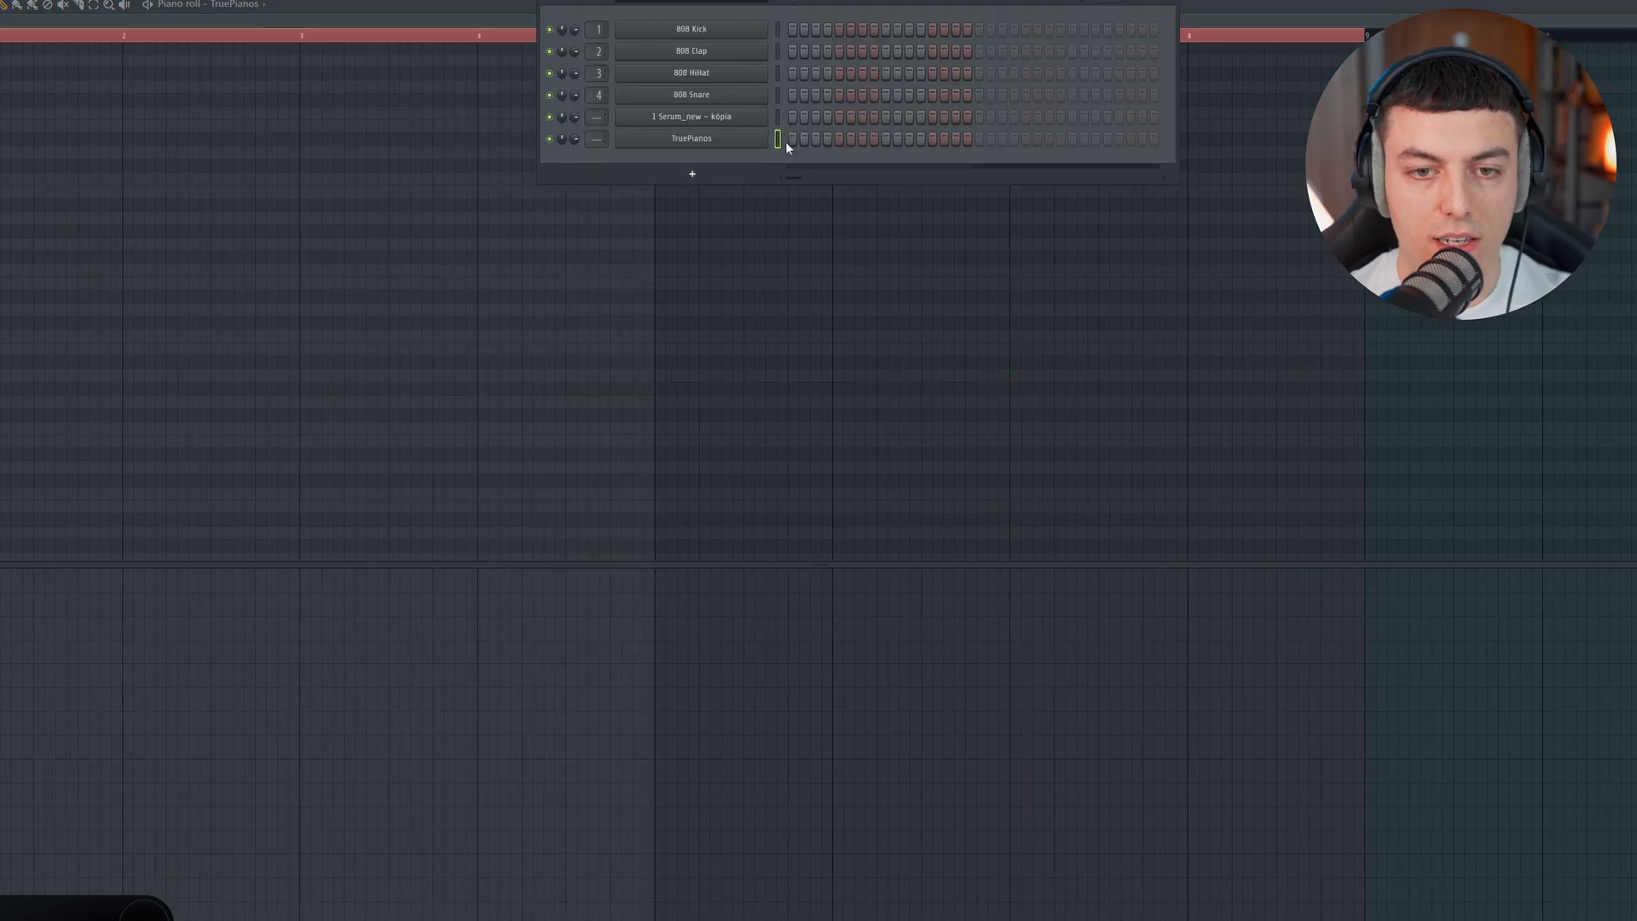
{"action": "left_click", "coordinate": [776, 118]}
{"action": "key", "text": "ctrl+v"}
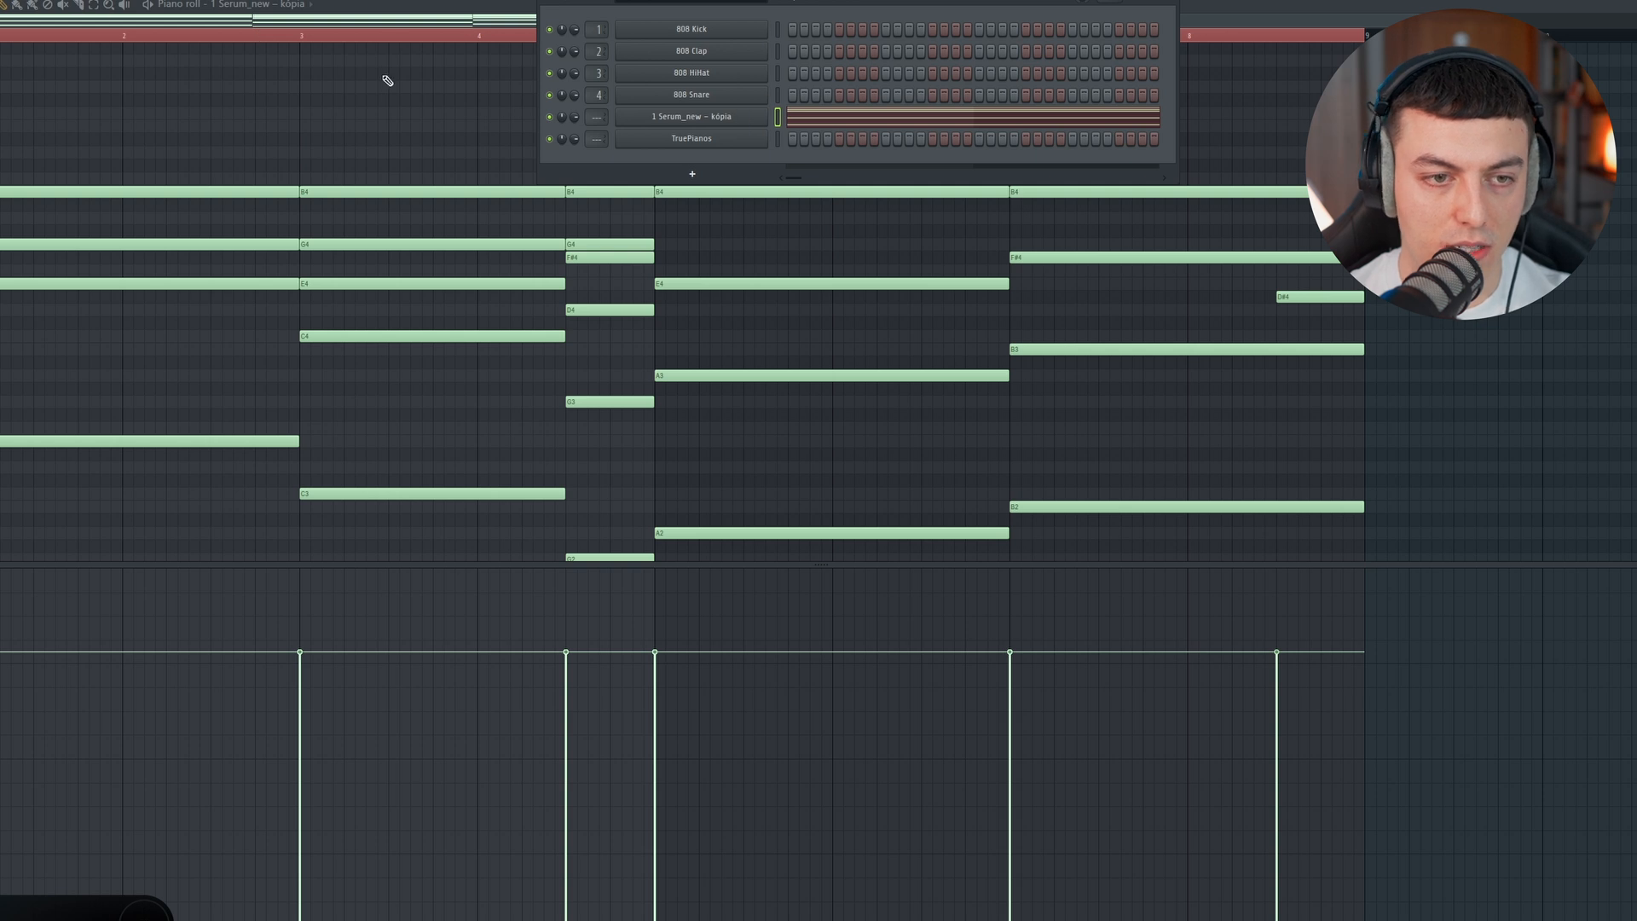
Step: Open the Serum synth of the 1 Serum_new – kópia channel and play the chords through it
{"action": "left_click", "coordinate": [704, 117]}
{"action": "left_click", "coordinate": [800, 14]}
{"action": "key", "text": "space"}
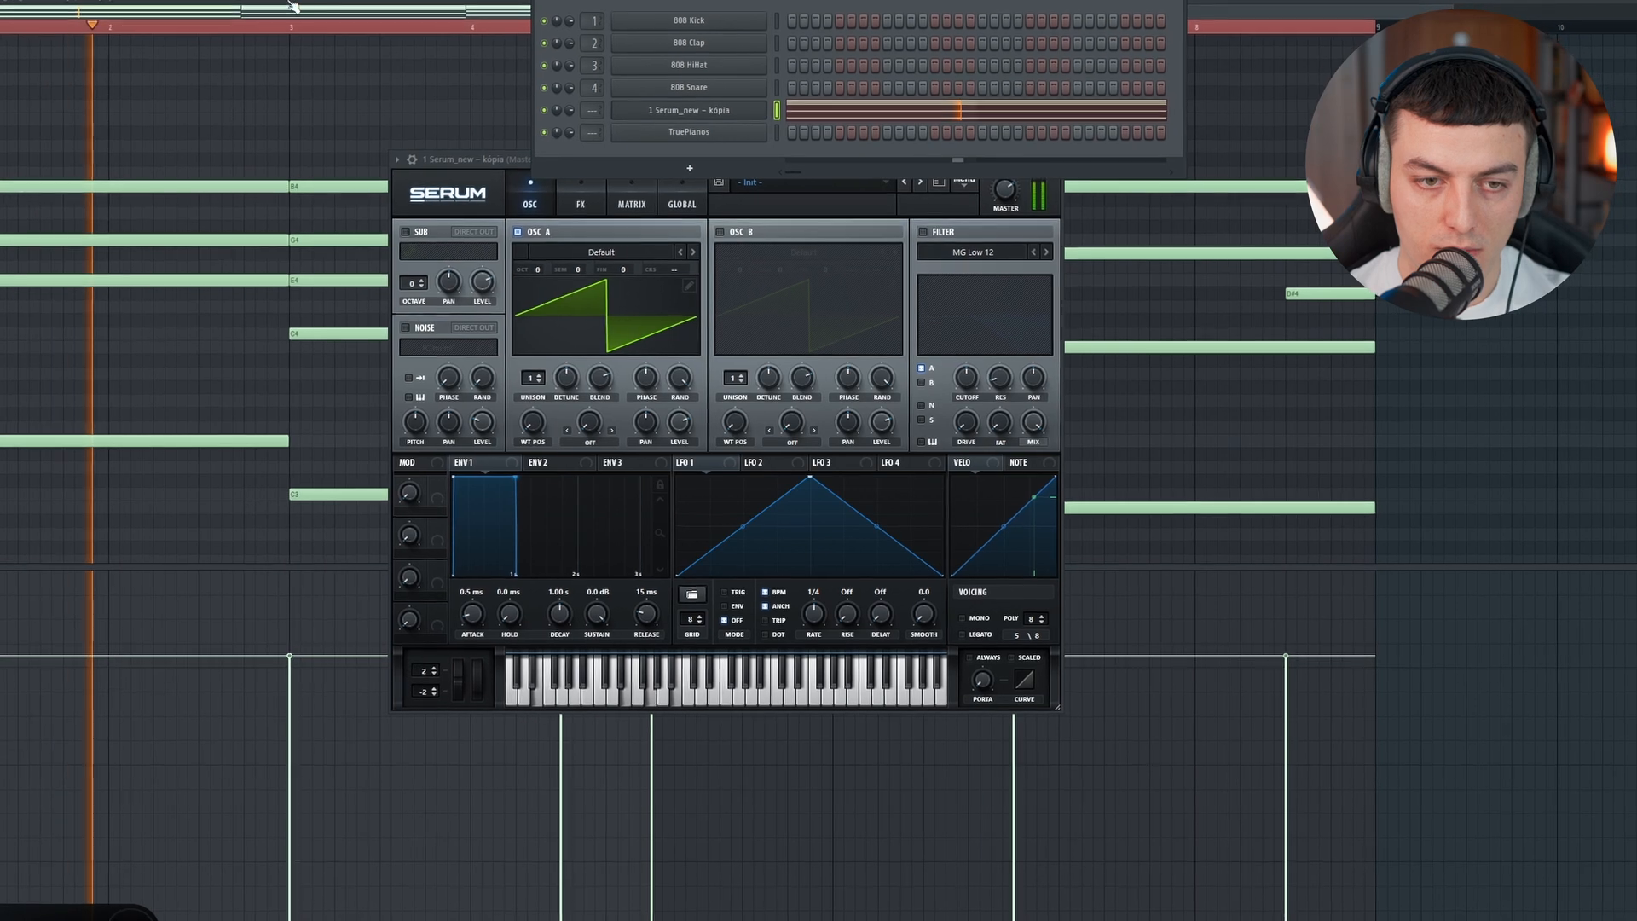
{"action": "left_click", "coordinate": [311, 33]}
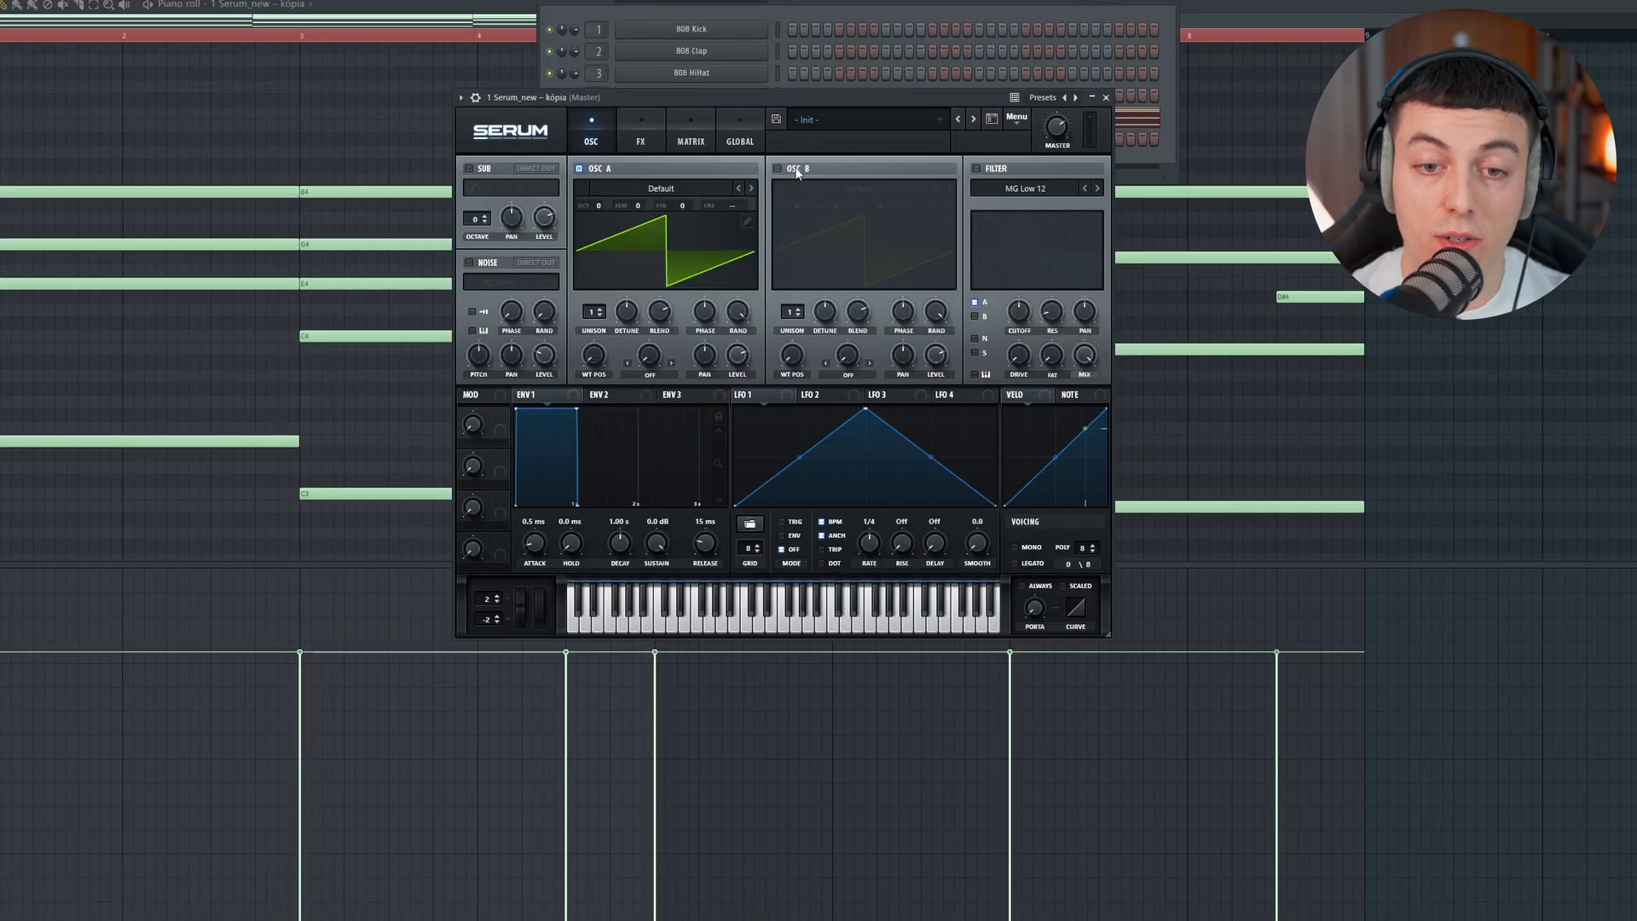
Step: Enable oscillator B in Serum and set its octave to +1
{"action": "left_click", "coordinate": [797, 170]}
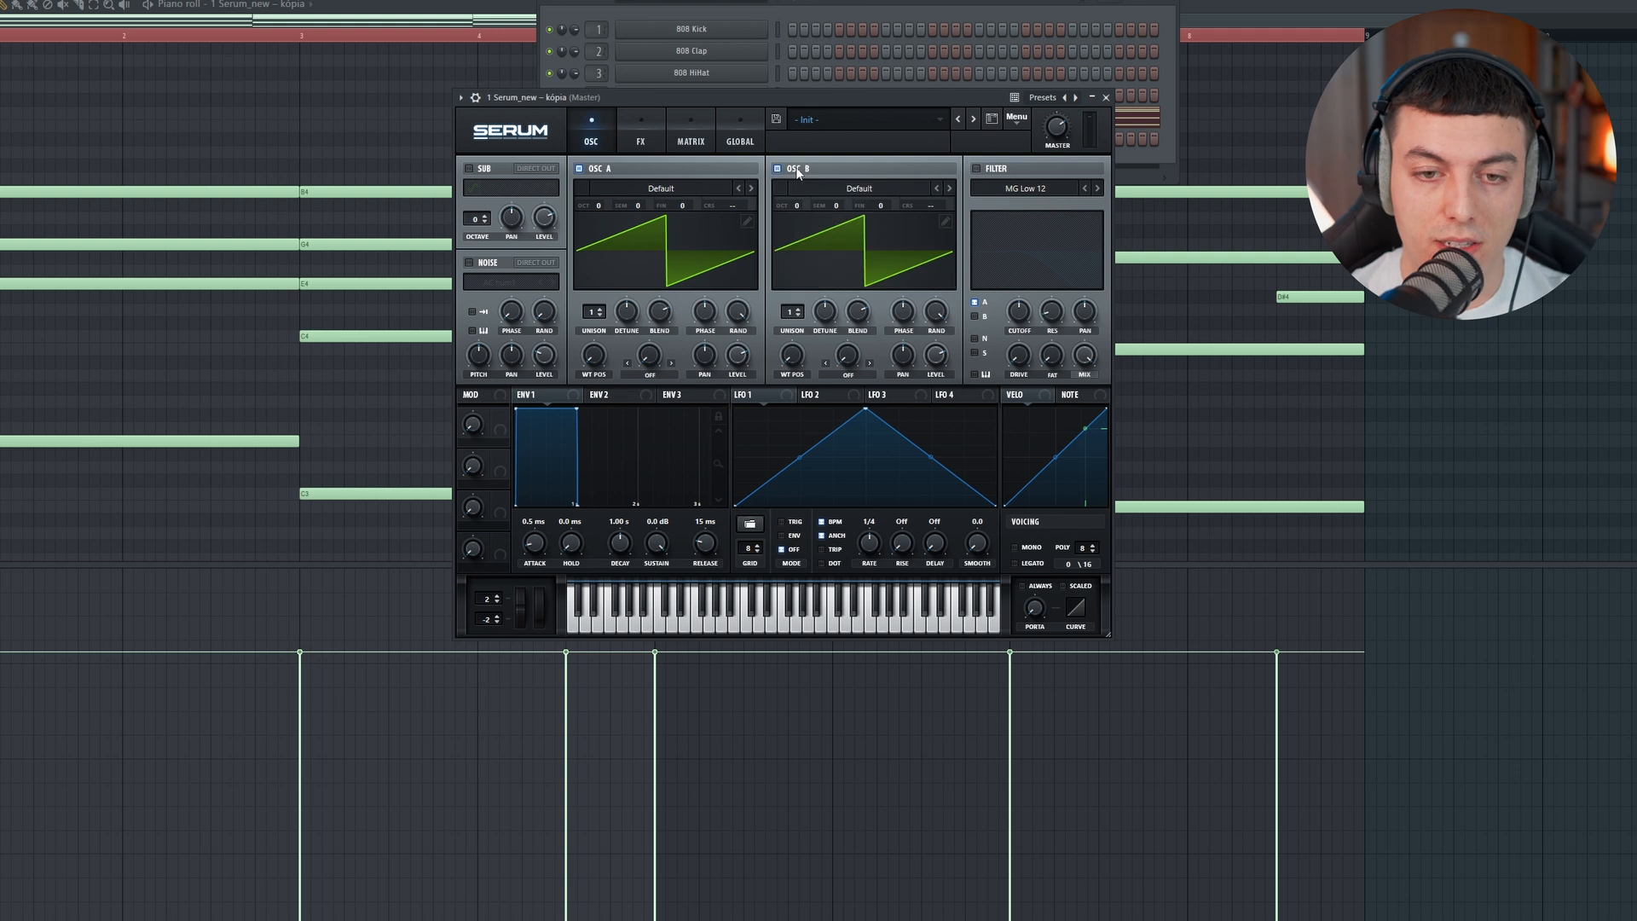
{"action": "left_click_drag", "start_coordinate": [796, 213], "coordinate": [801, 193]}
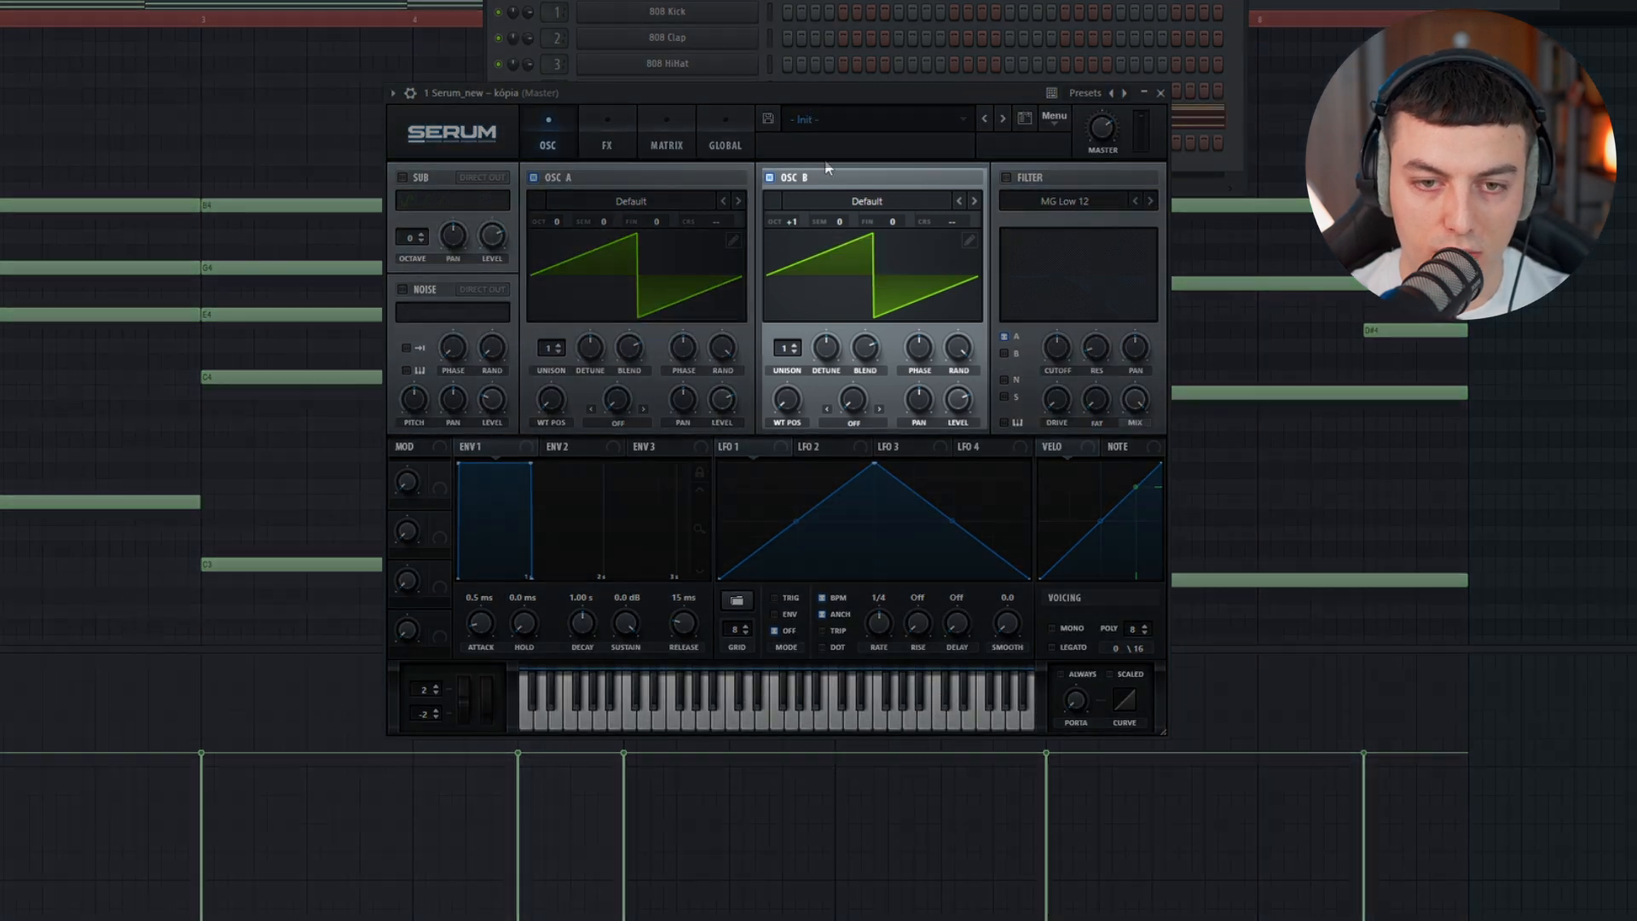
Step: Enable Serum's sub oscillator, raise its octave to 2, and play the chords to hear the added layer
{"action": "key", "text": "space"}
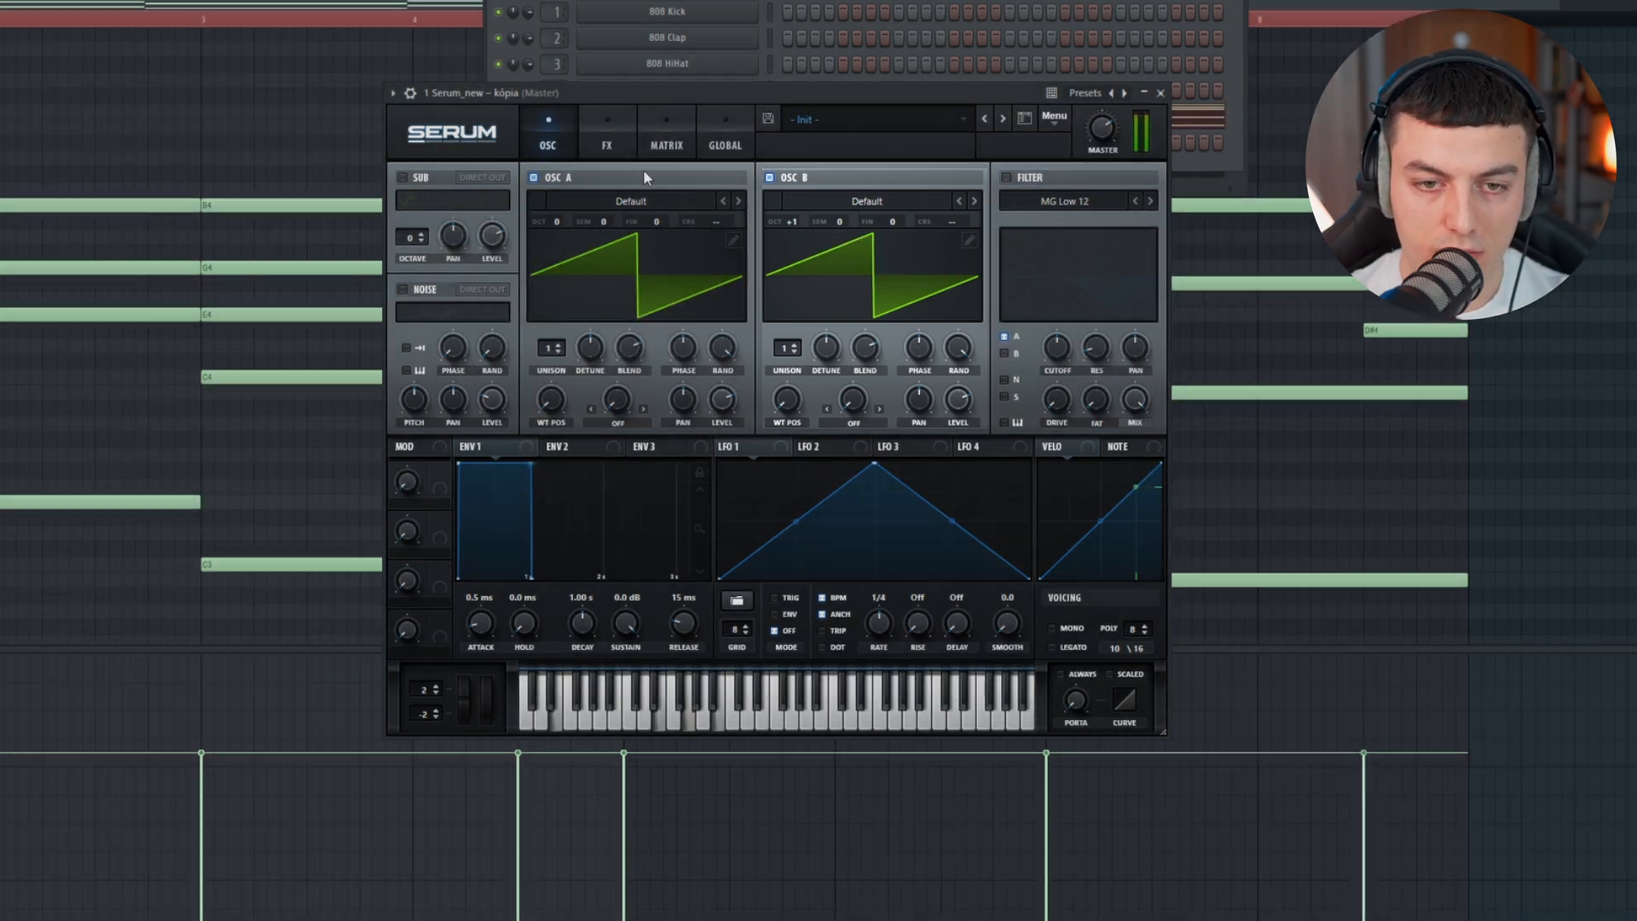
{"action": "key", "text": "space"}
{"action": "left_click", "coordinate": [403, 177]}
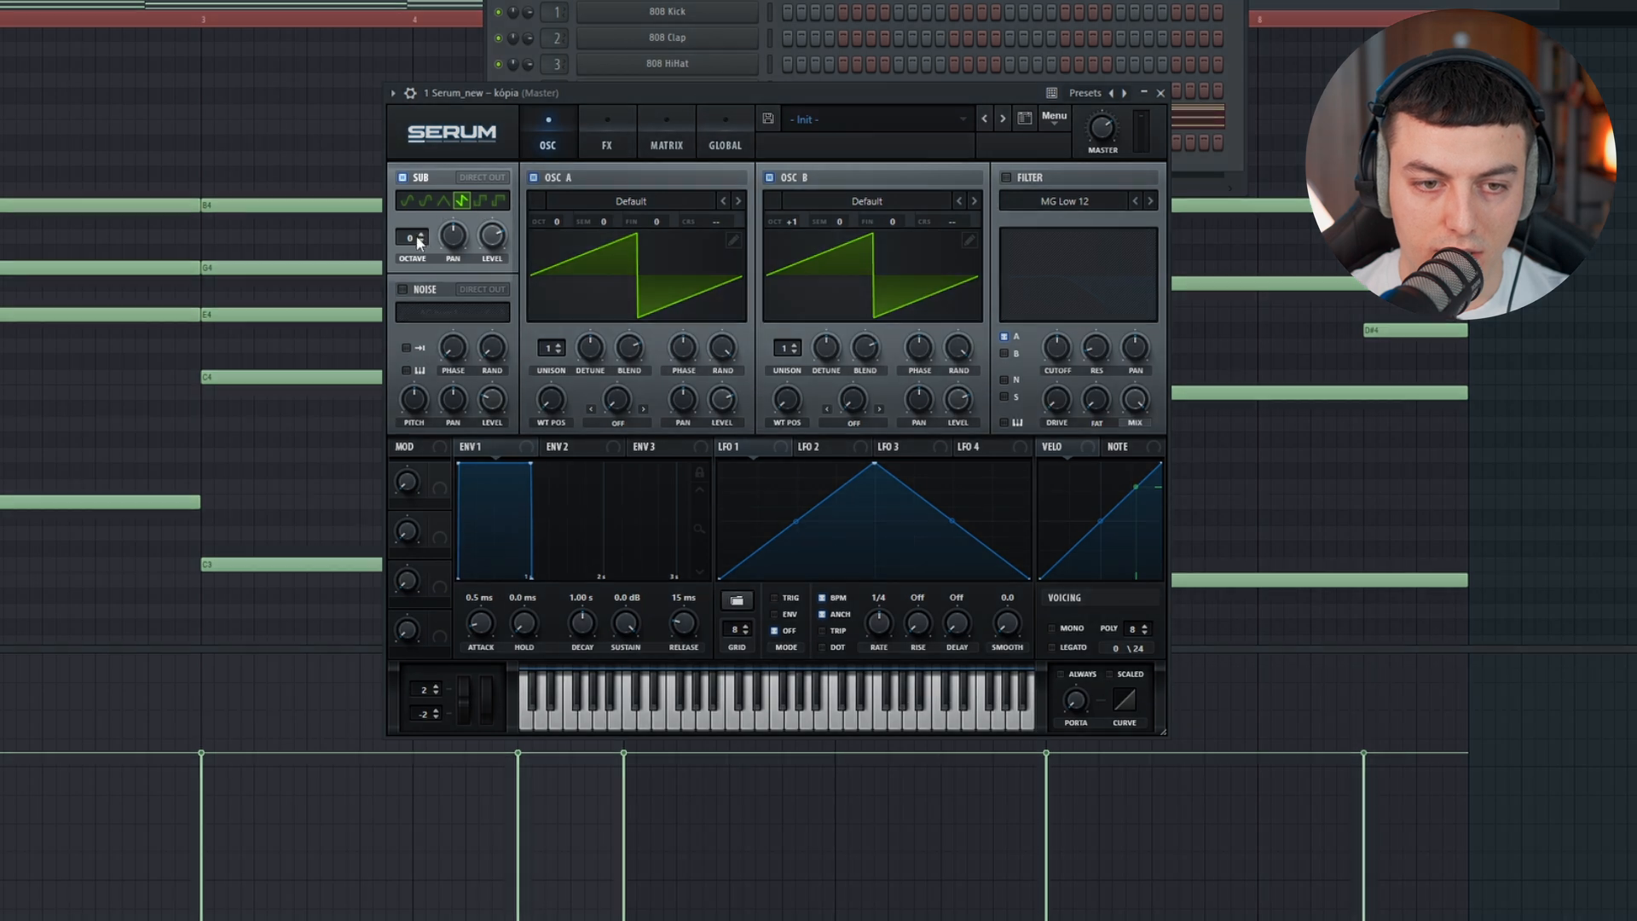
{"action": "left_click", "coordinate": [421, 233]}
{"action": "left_click", "coordinate": [421, 233]}
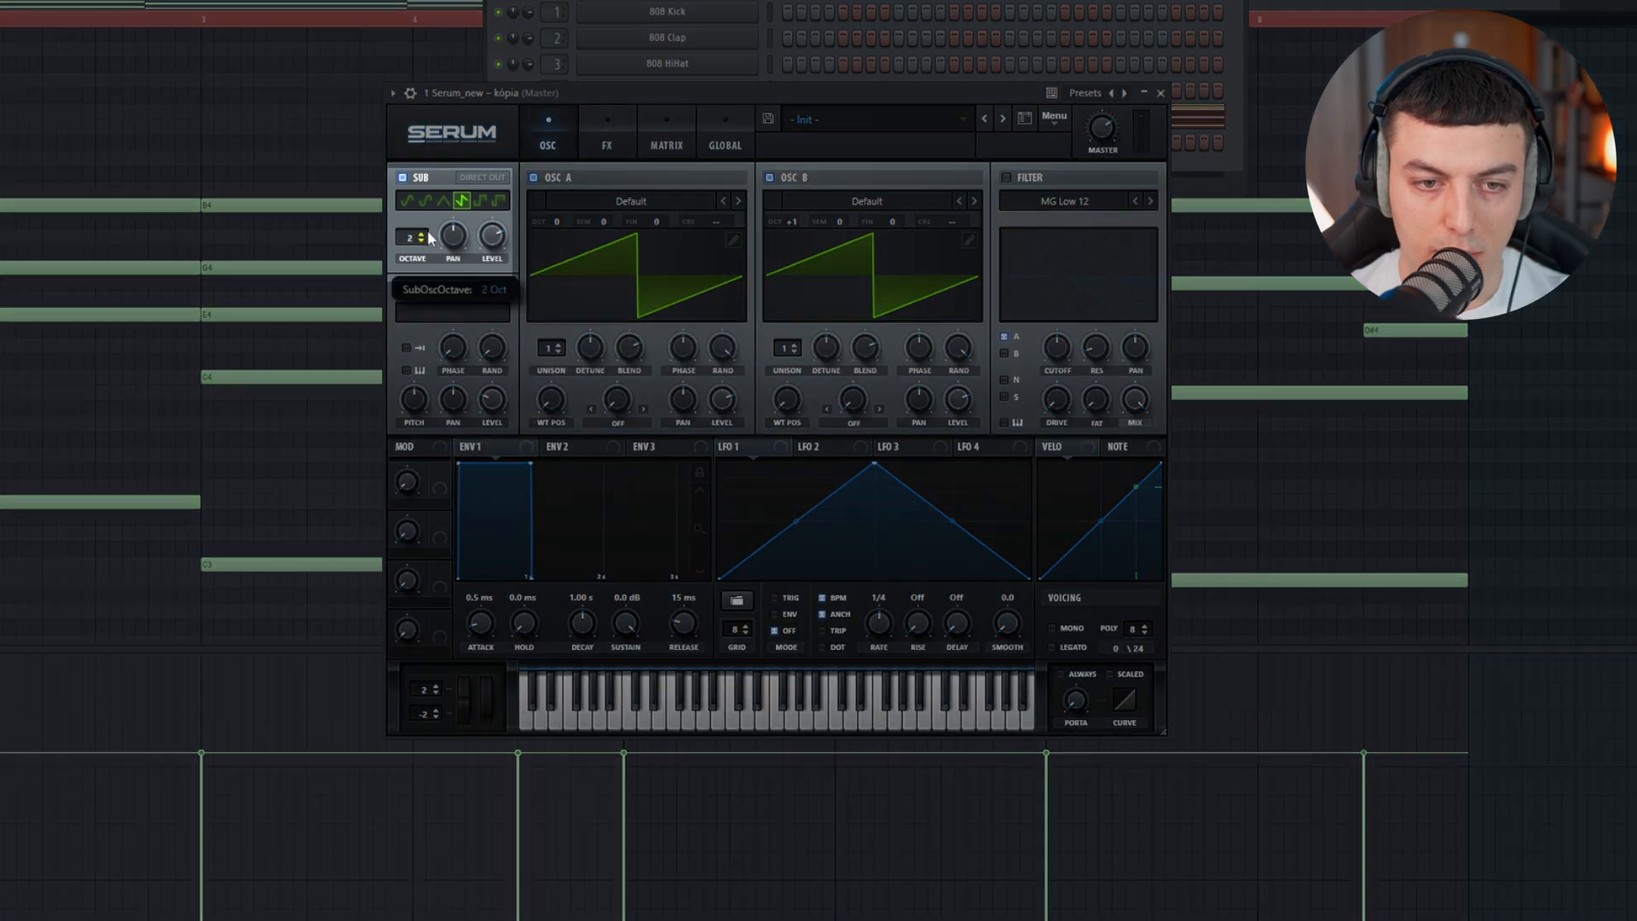
{"action": "key", "text": "space"}
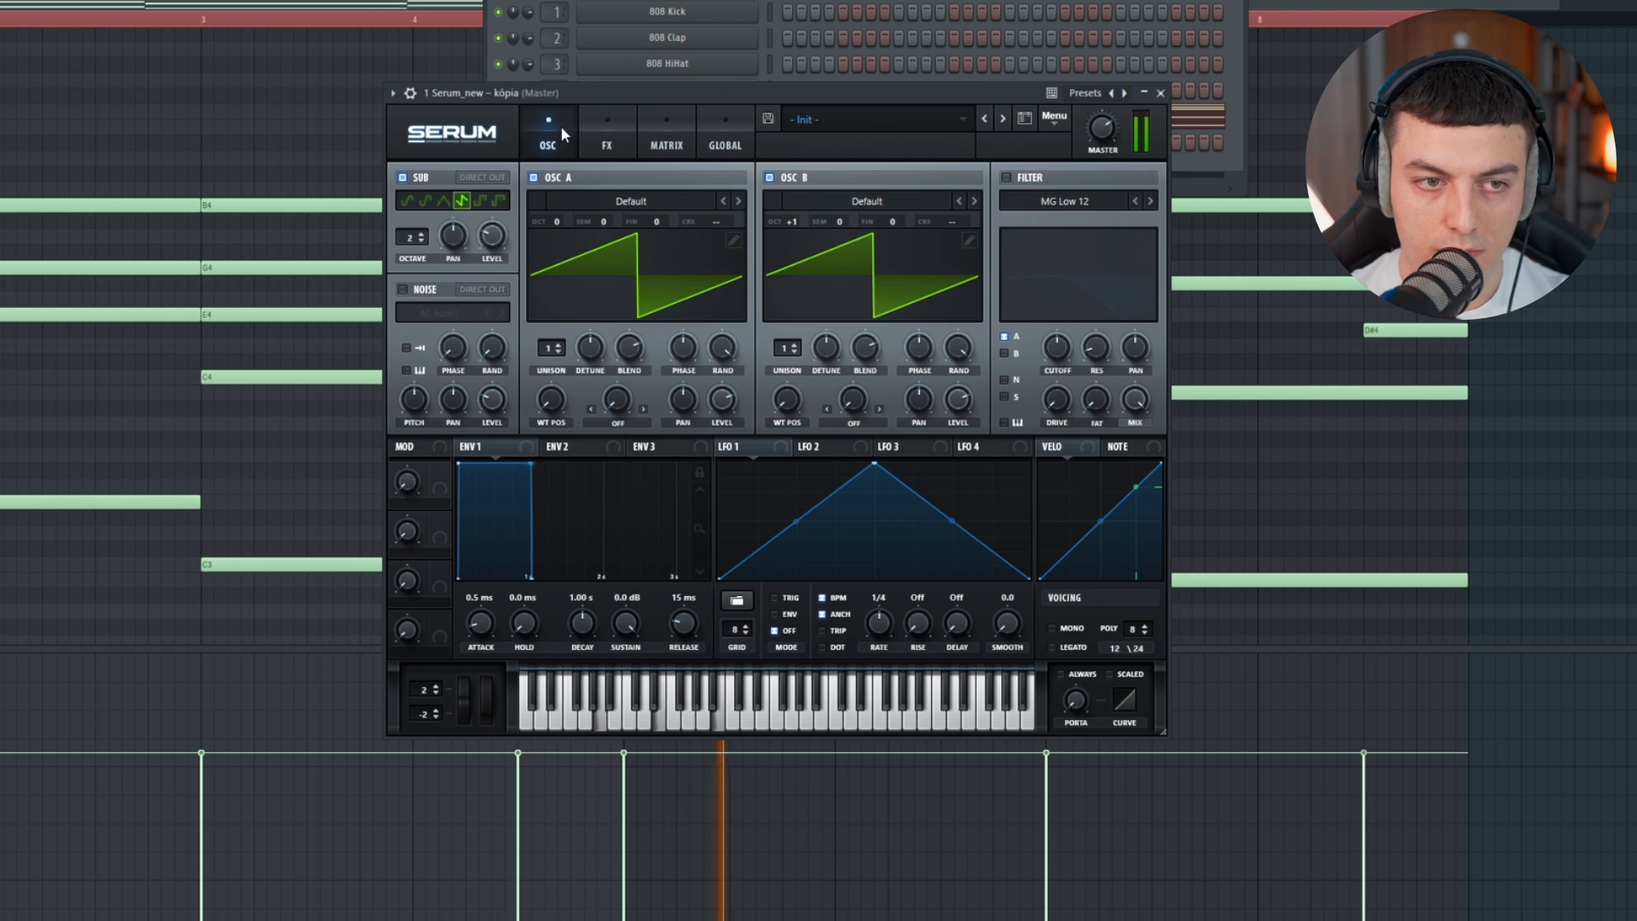
{"action": "key", "text": "space"}
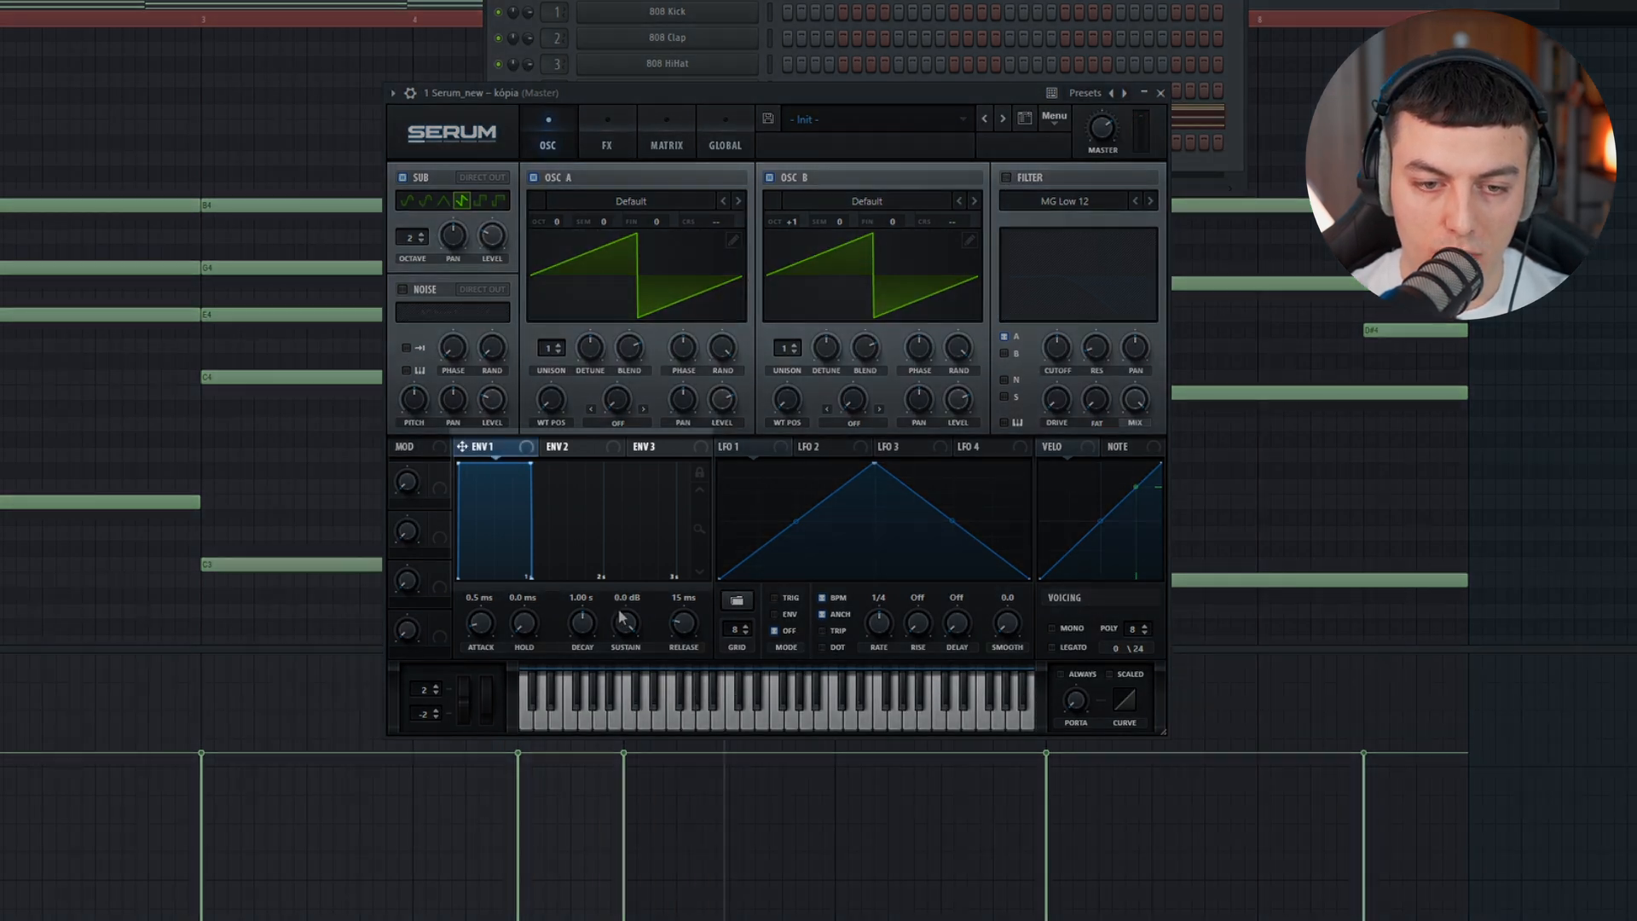
Step: Lower Env 1's sustain to -4.5 dB and use it to modulate the cutoff of an MG Low 12 filter on A, B and Sub
{"action": "left_click_drag", "start_coordinate": [625, 635], "coordinate": [620, 681]}
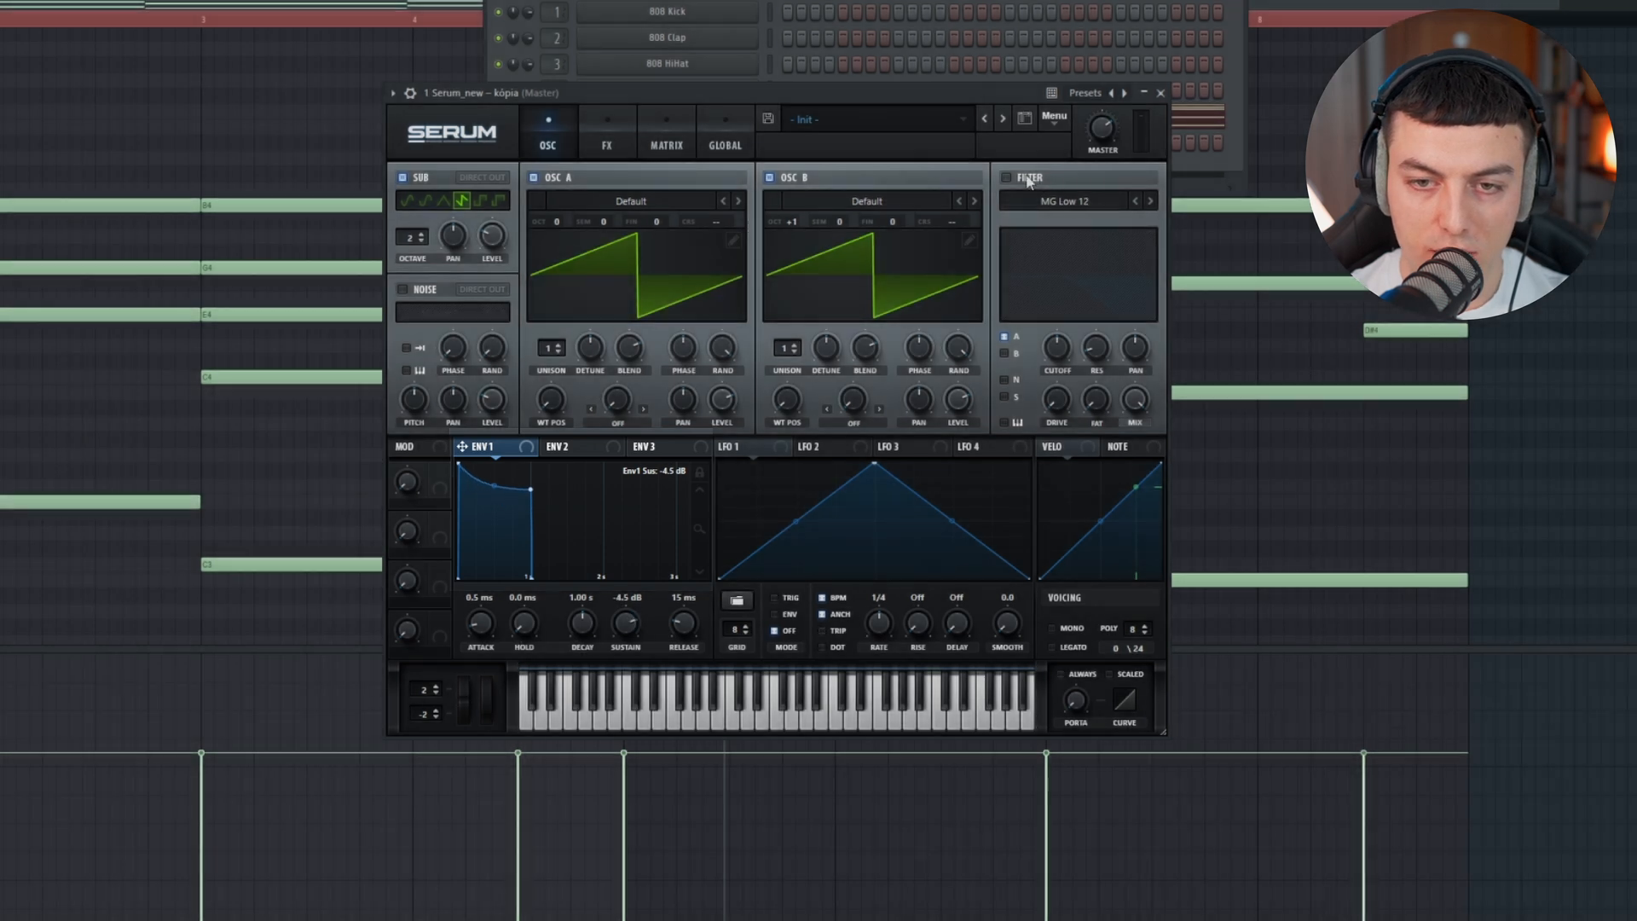
{"action": "left_click", "coordinate": [1021, 178]}
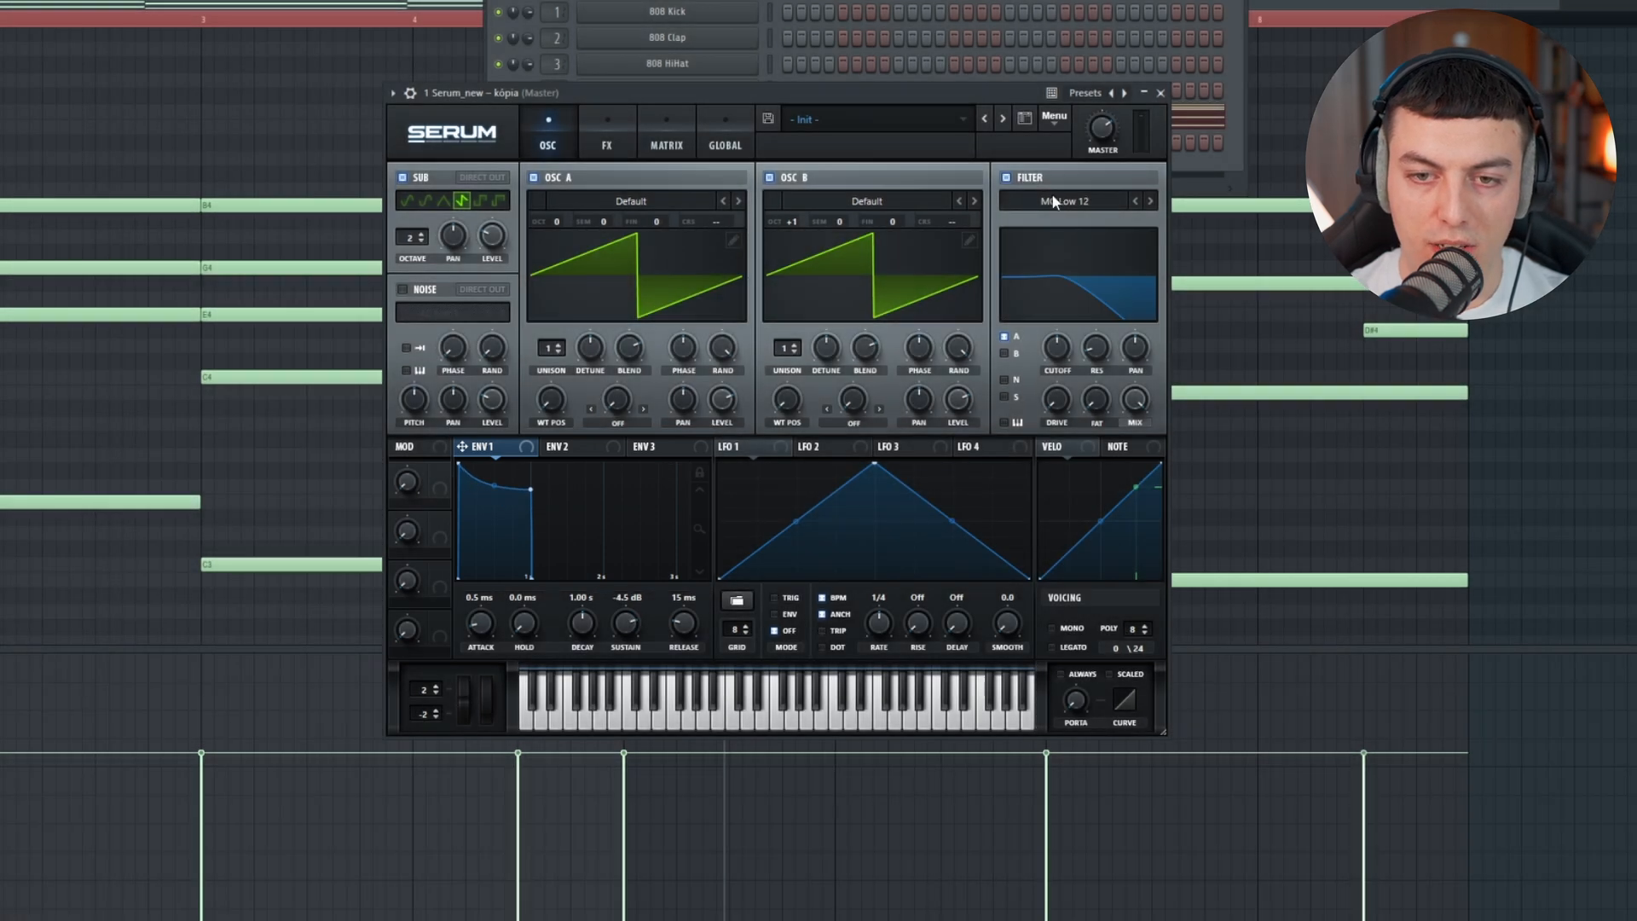
{"action": "left_click_drag", "start_coordinate": [685, 426], "coordinate": [1055, 342]}
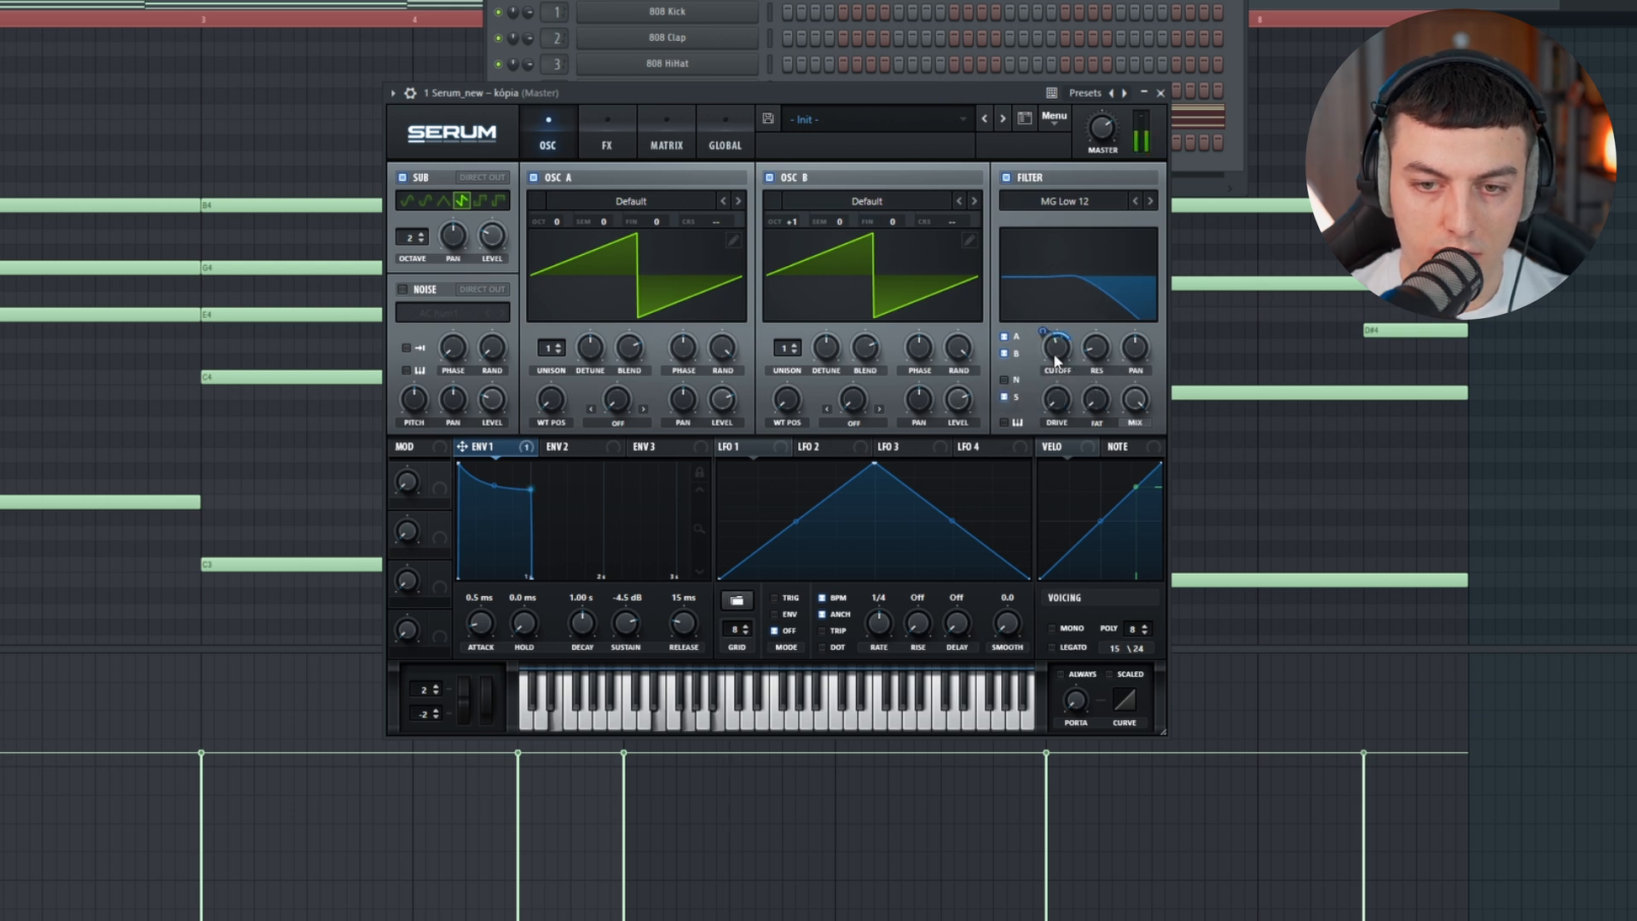
{"action": "left_click_drag", "start_coordinate": [1042, 332], "coordinate": [1051, 345]}
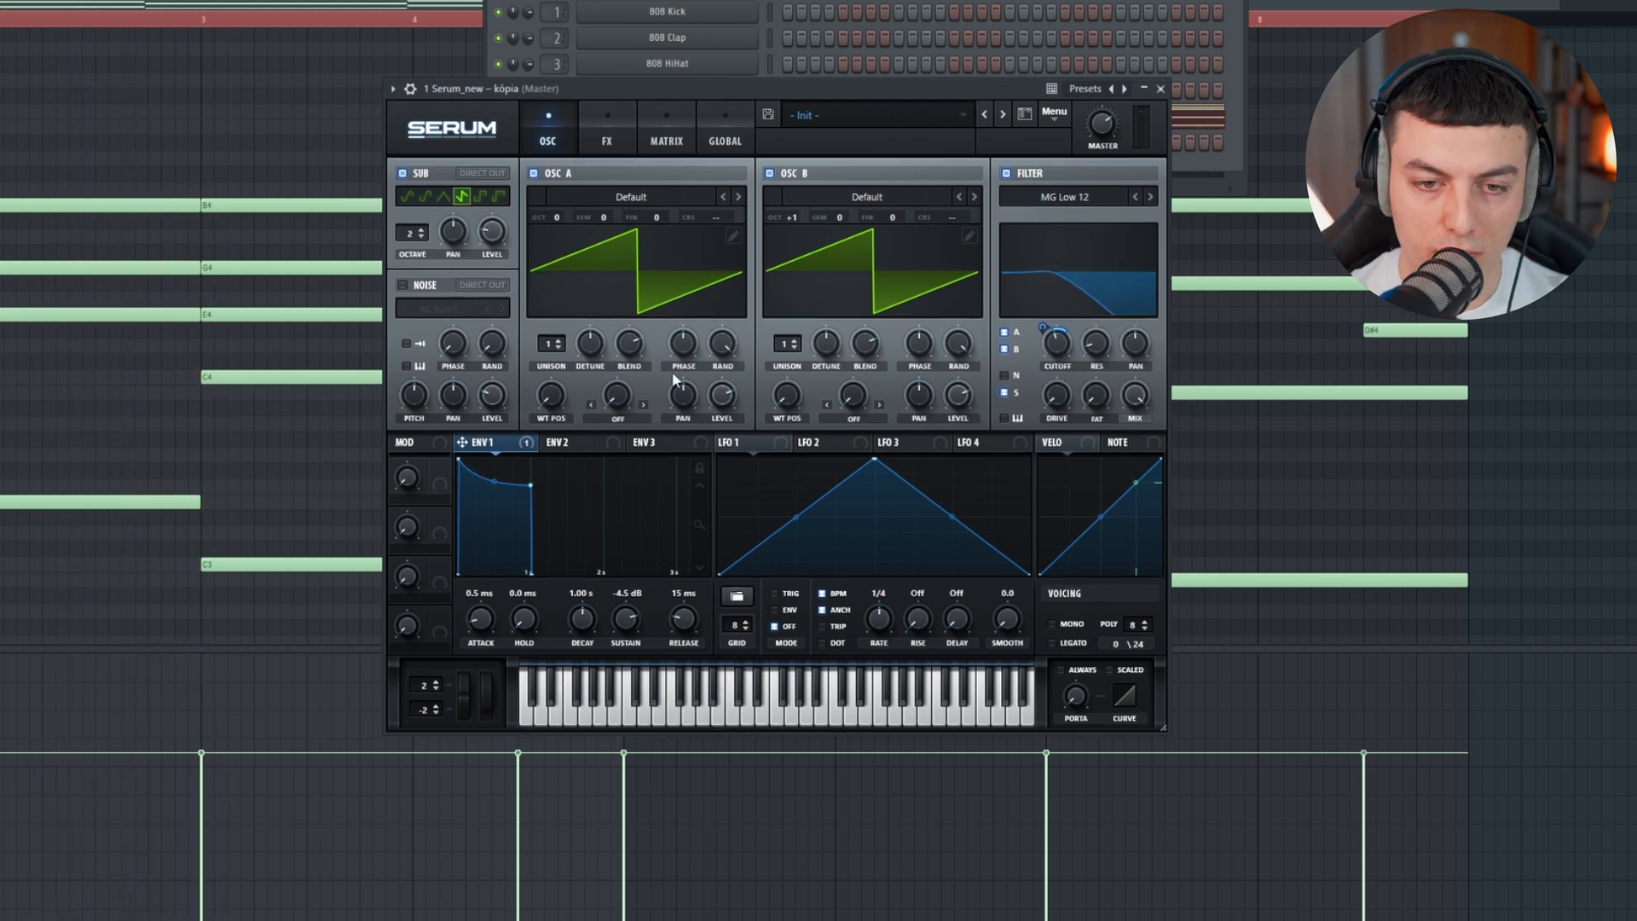
Step: Pan oscillator A to the left and play the chords through the filtered sound
{"action": "left_click_drag", "start_coordinate": [682, 393], "coordinate": [682, 419]}
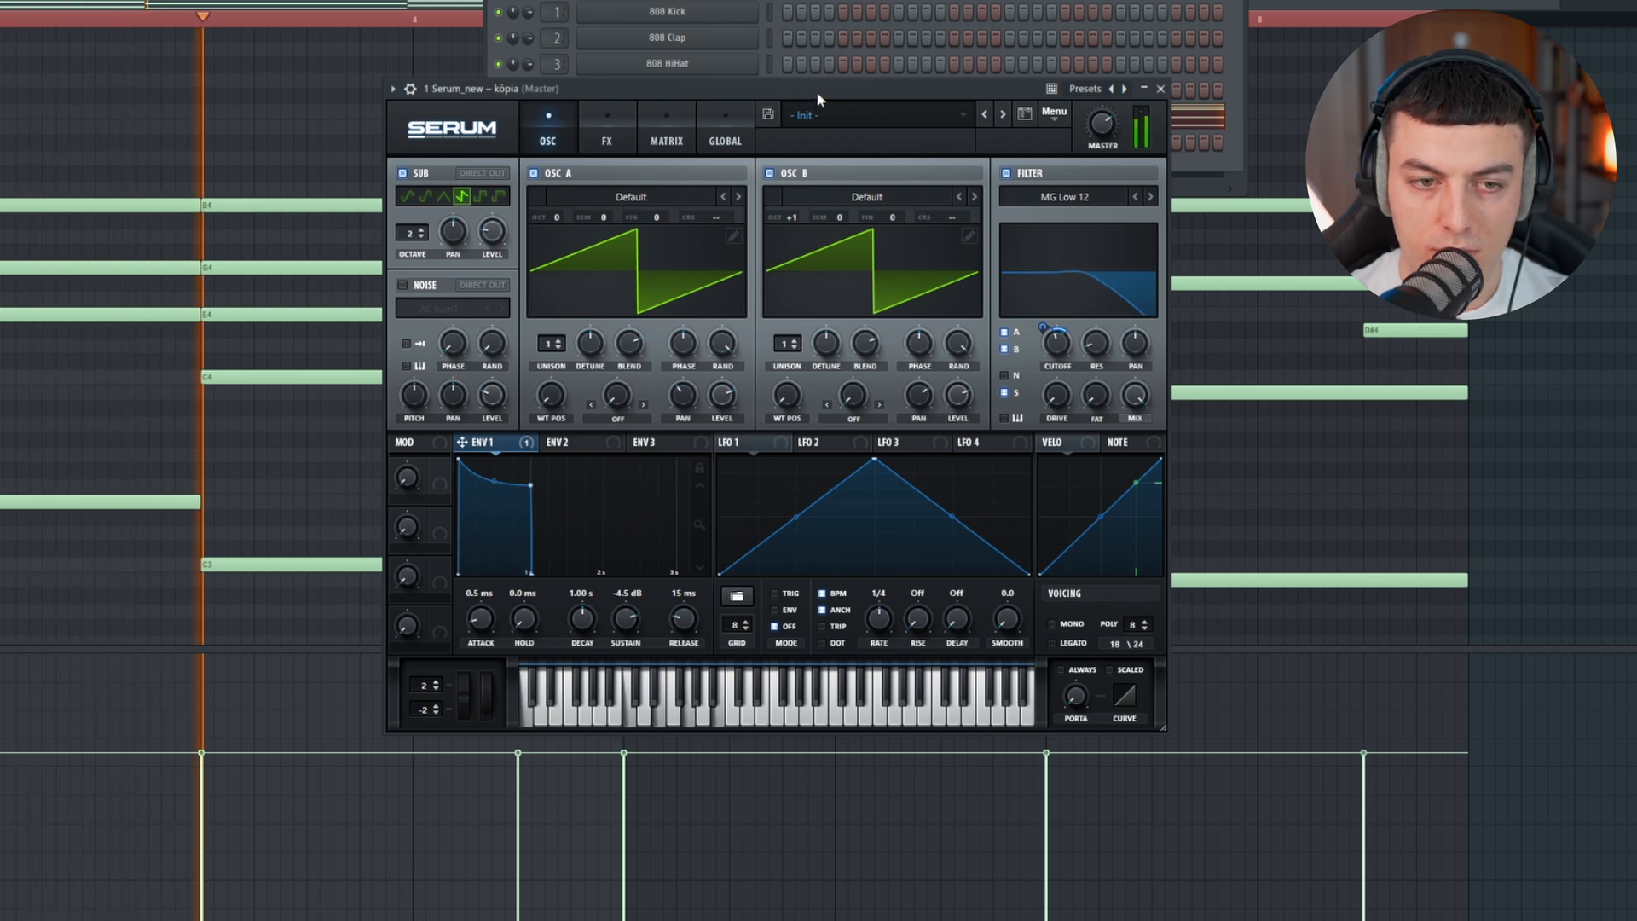
Step: Shape Env 2 with 0.00% sustain and a 141 ms decay, fine-tune the filter cutoff, and play the chords
{"action": "left_click", "coordinate": [564, 441]}
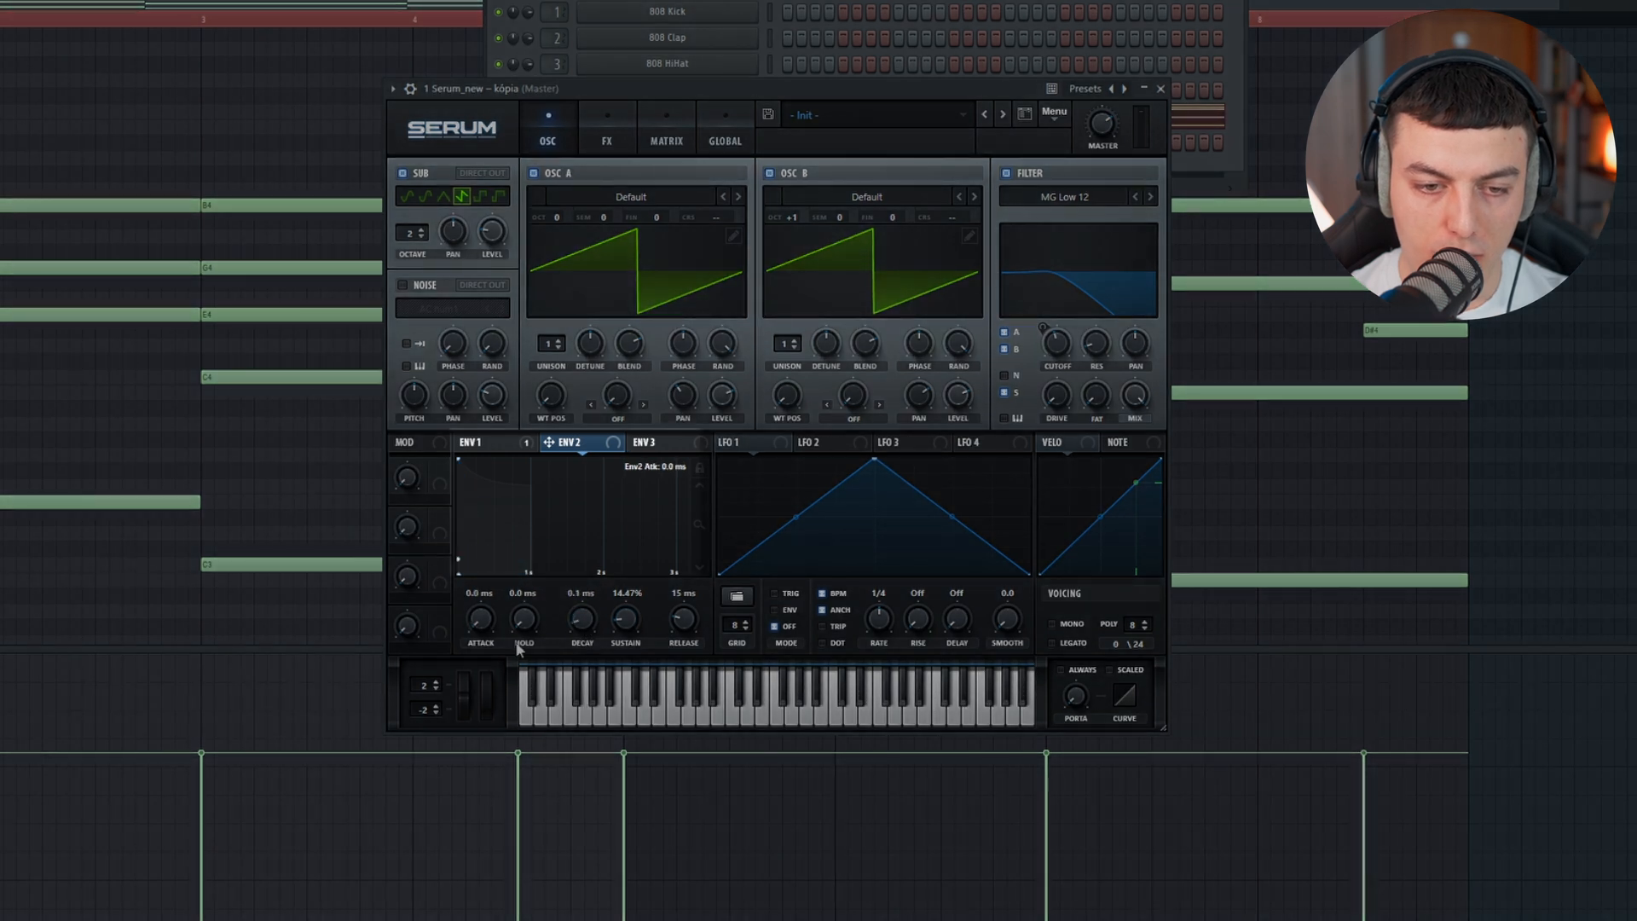
{"action": "left_click_drag", "start_coordinate": [568, 556], "coordinate": [570, 555]}
{"action": "left_click_drag", "start_coordinate": [617, 629], "coordinate": [620, 681]}
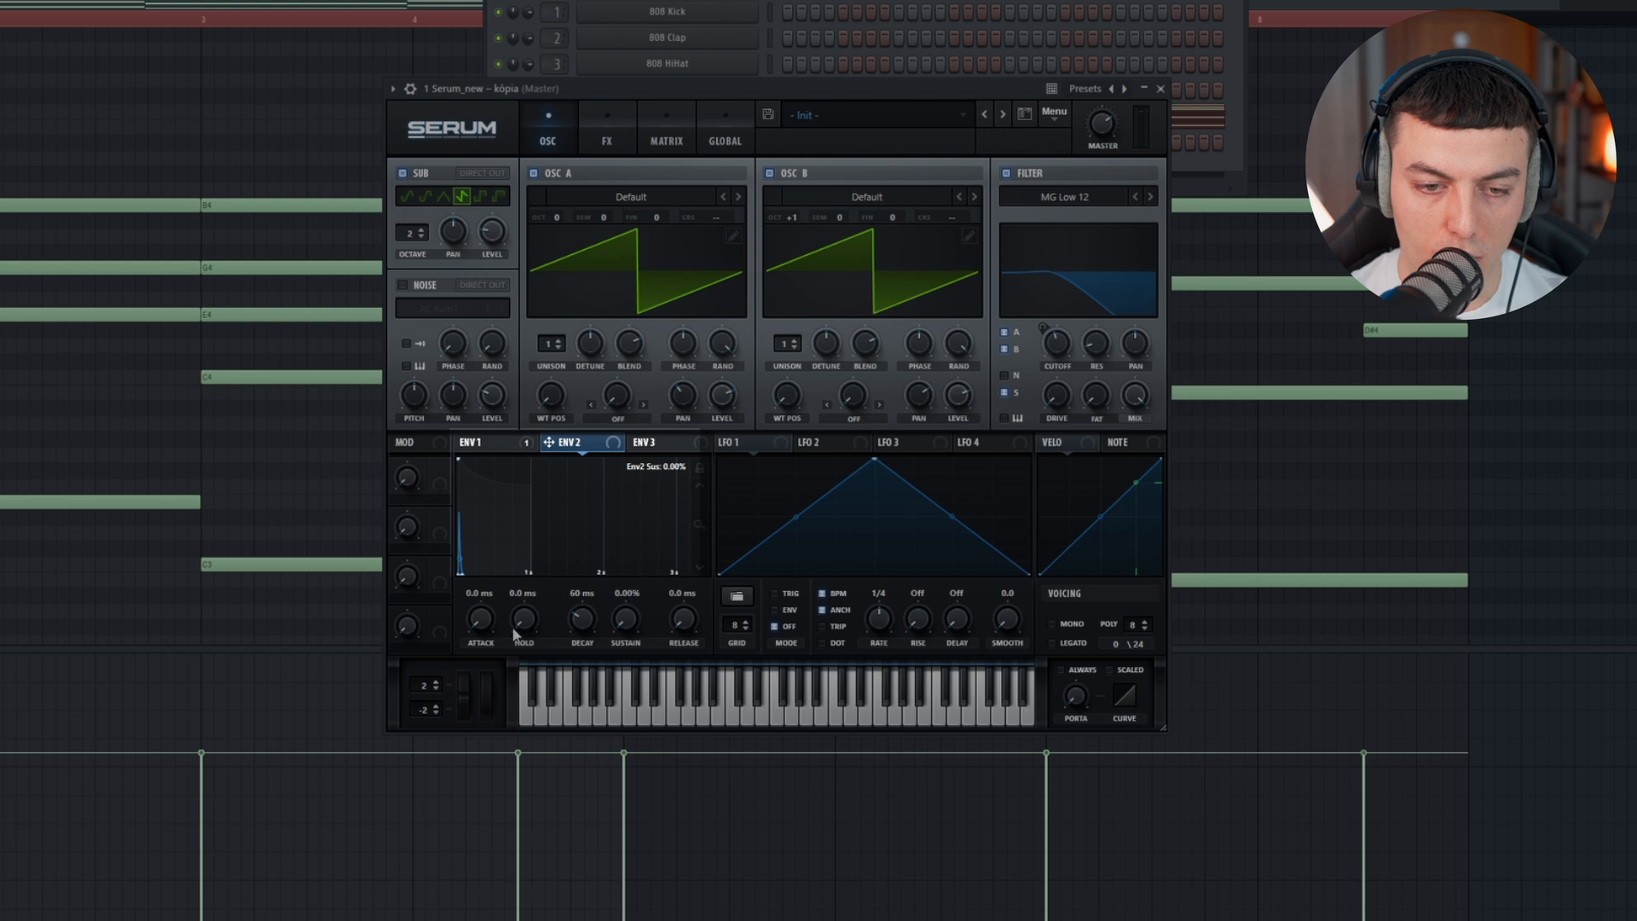
{"action": "left_click_drag", "start_coordinate": [587, 617], "coordinate": [586, 606]}
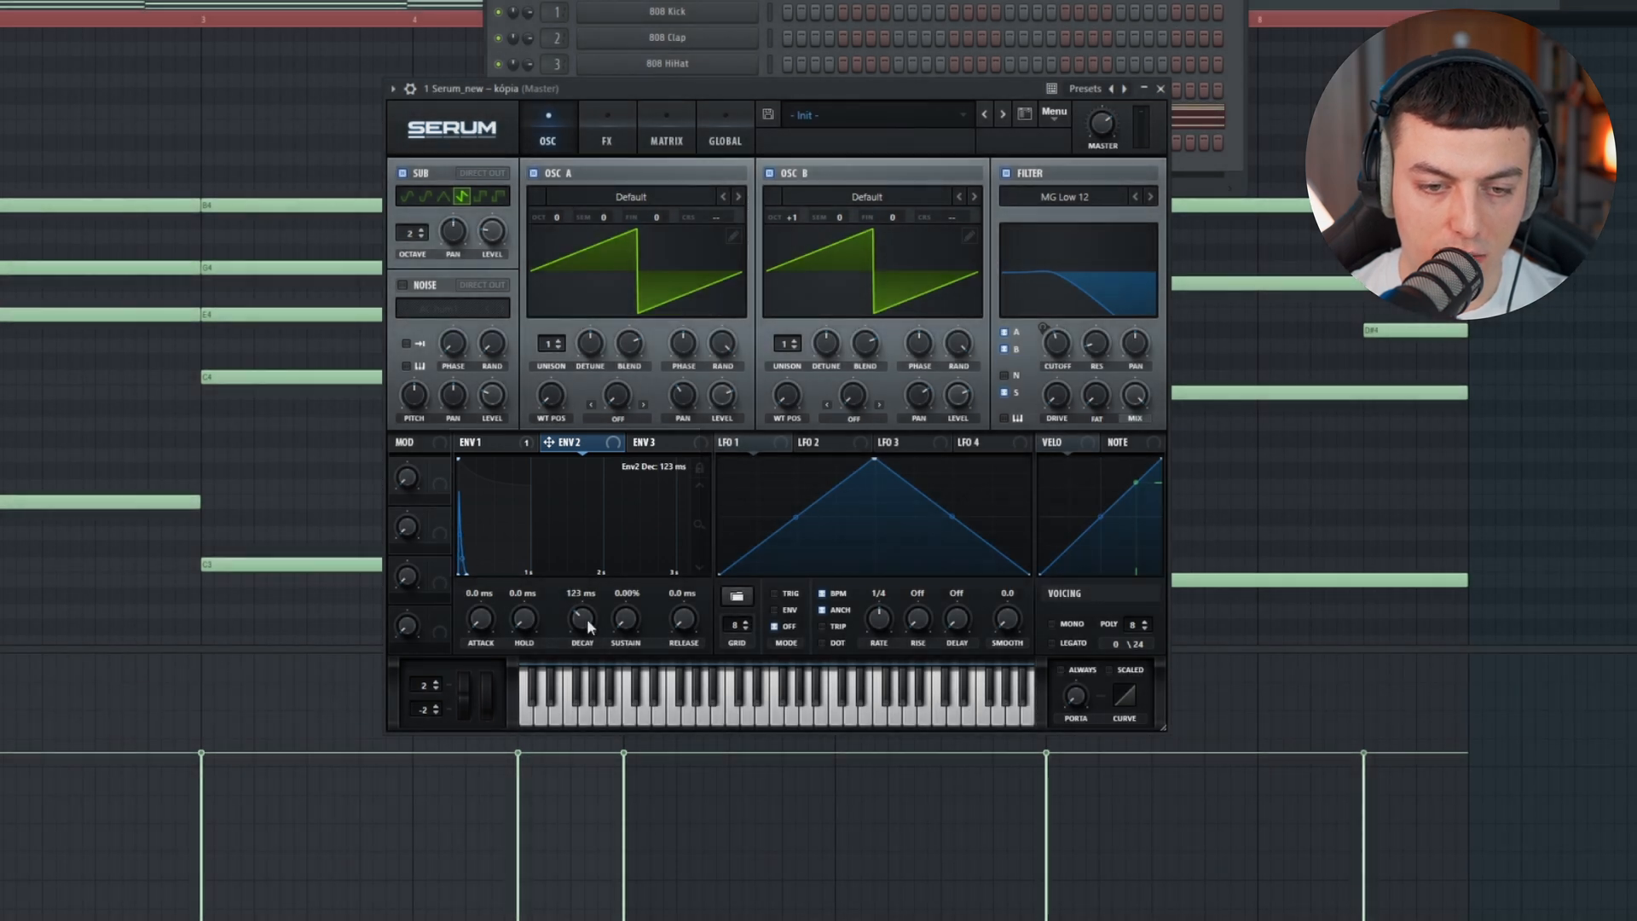
{"action": "left_click_drag", "start_coordinate": [1060, 345], "coordinate": [1063, 335]}
{"action": "key", "text": "space"}
{"action": "key", "text": "space"}
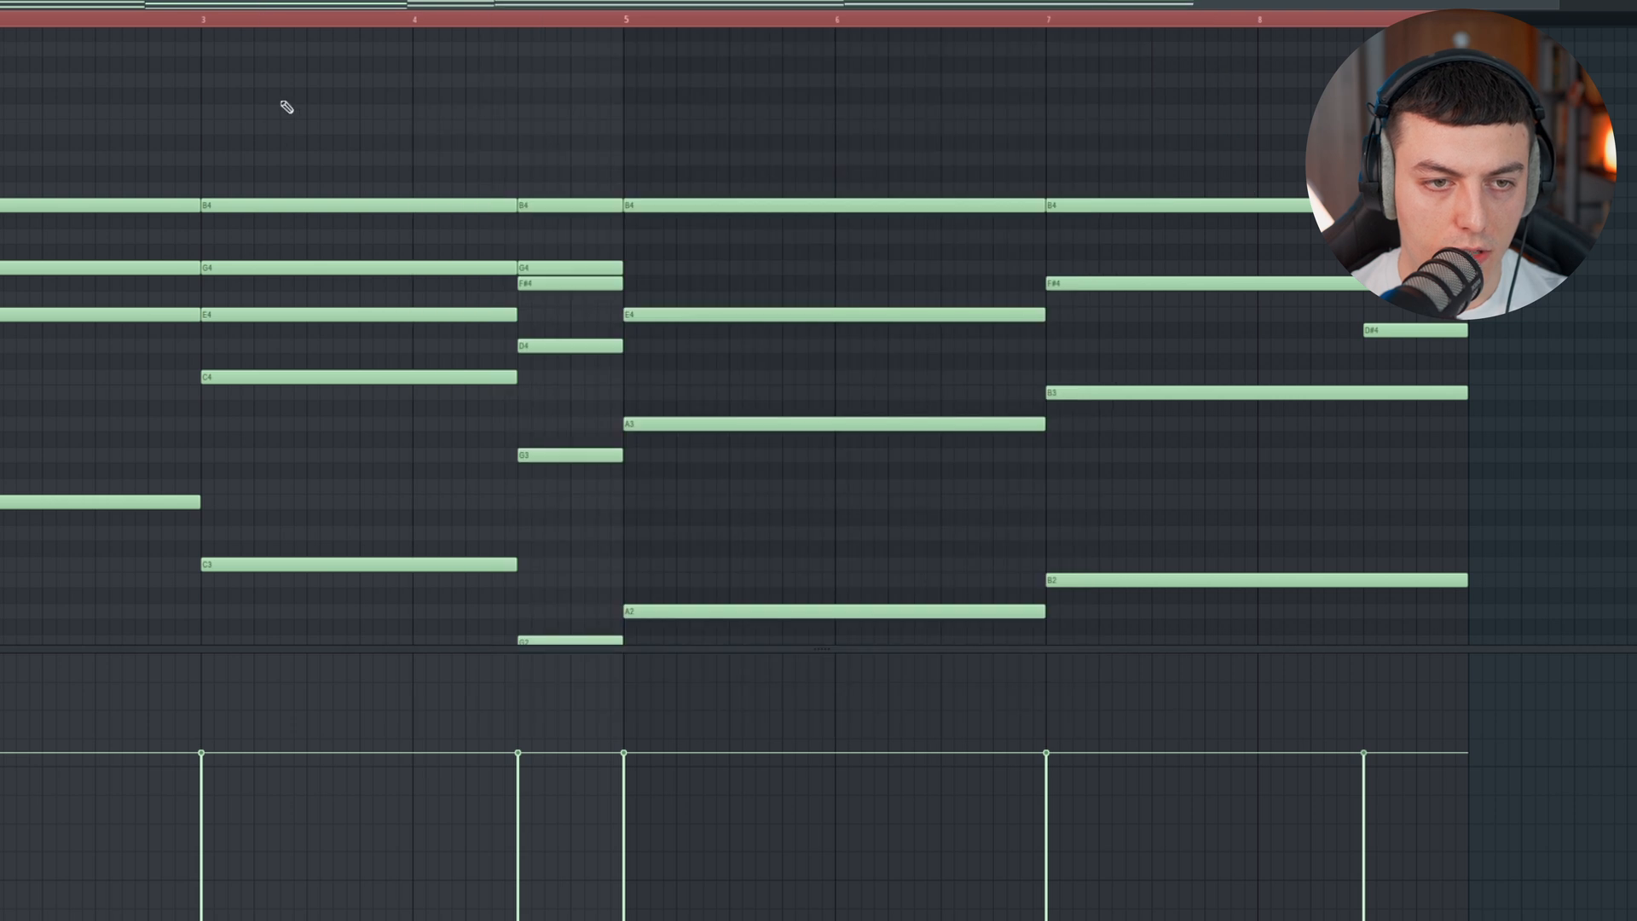
Step: Transpose all the chord notes up one octave and reopen the Serum window of the 1 Serum_new – kópia channel
{"action": "key", "text": "ctrl+Up"}
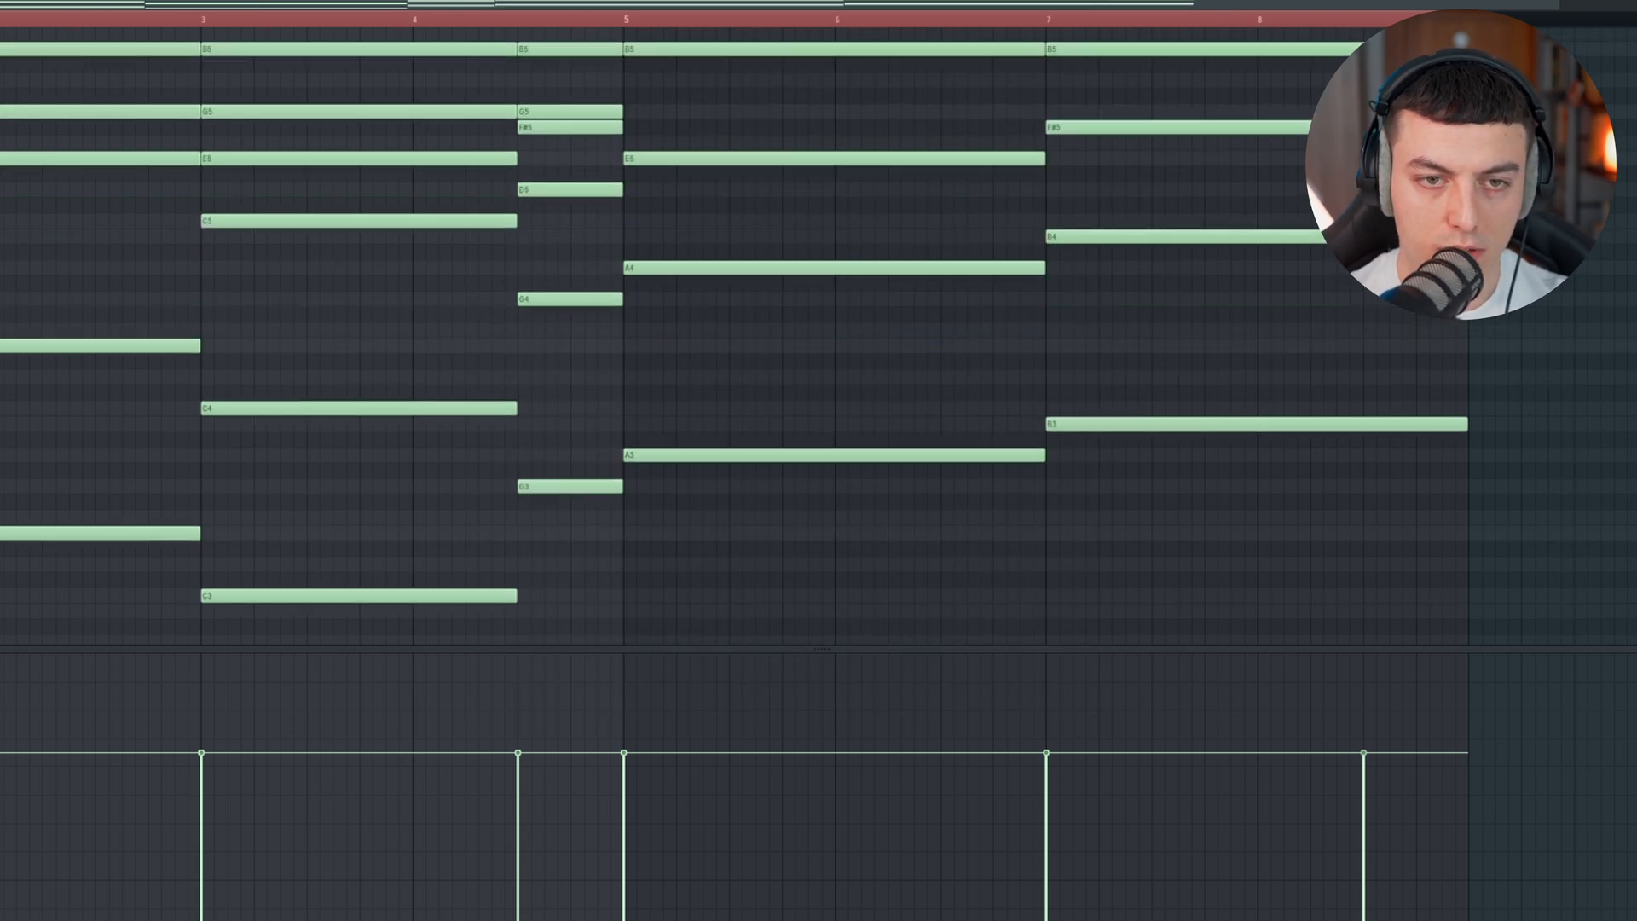
{"action": "key", "text": "F6"}
{"action": "left_click", "coordinate": [719, 121]}
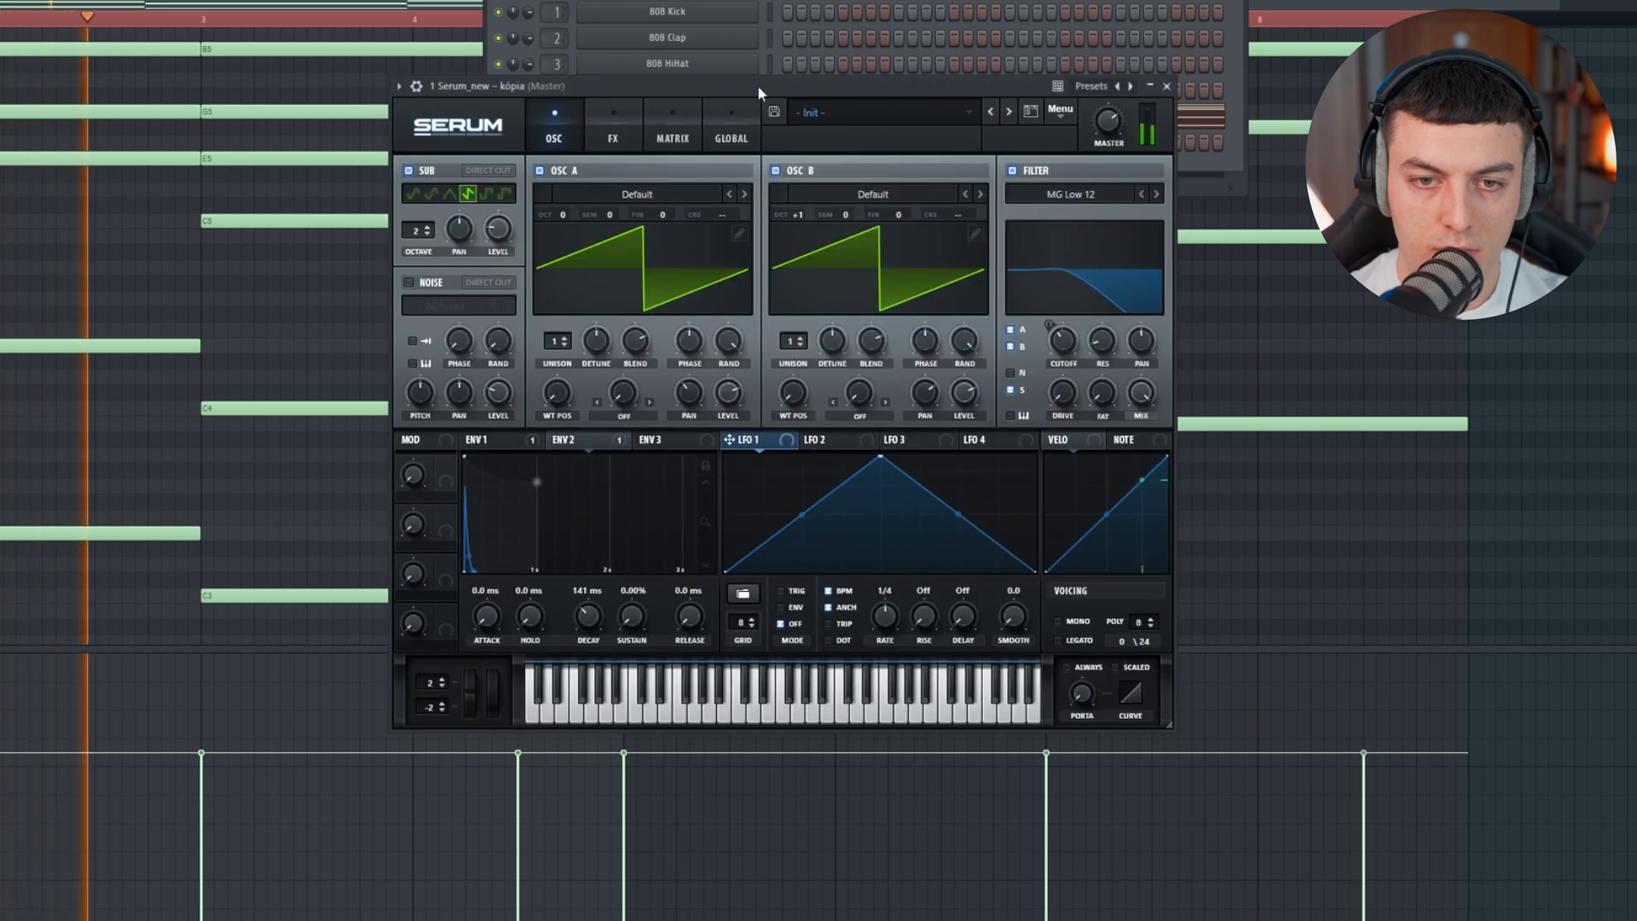
Step: Assign Macro 1 as a modulator of the main filter's cutoff and try the macro during playback
{"action": "left_click_drag", "start_coordinate": [870, 426], "coordinate": [1070, 360]}
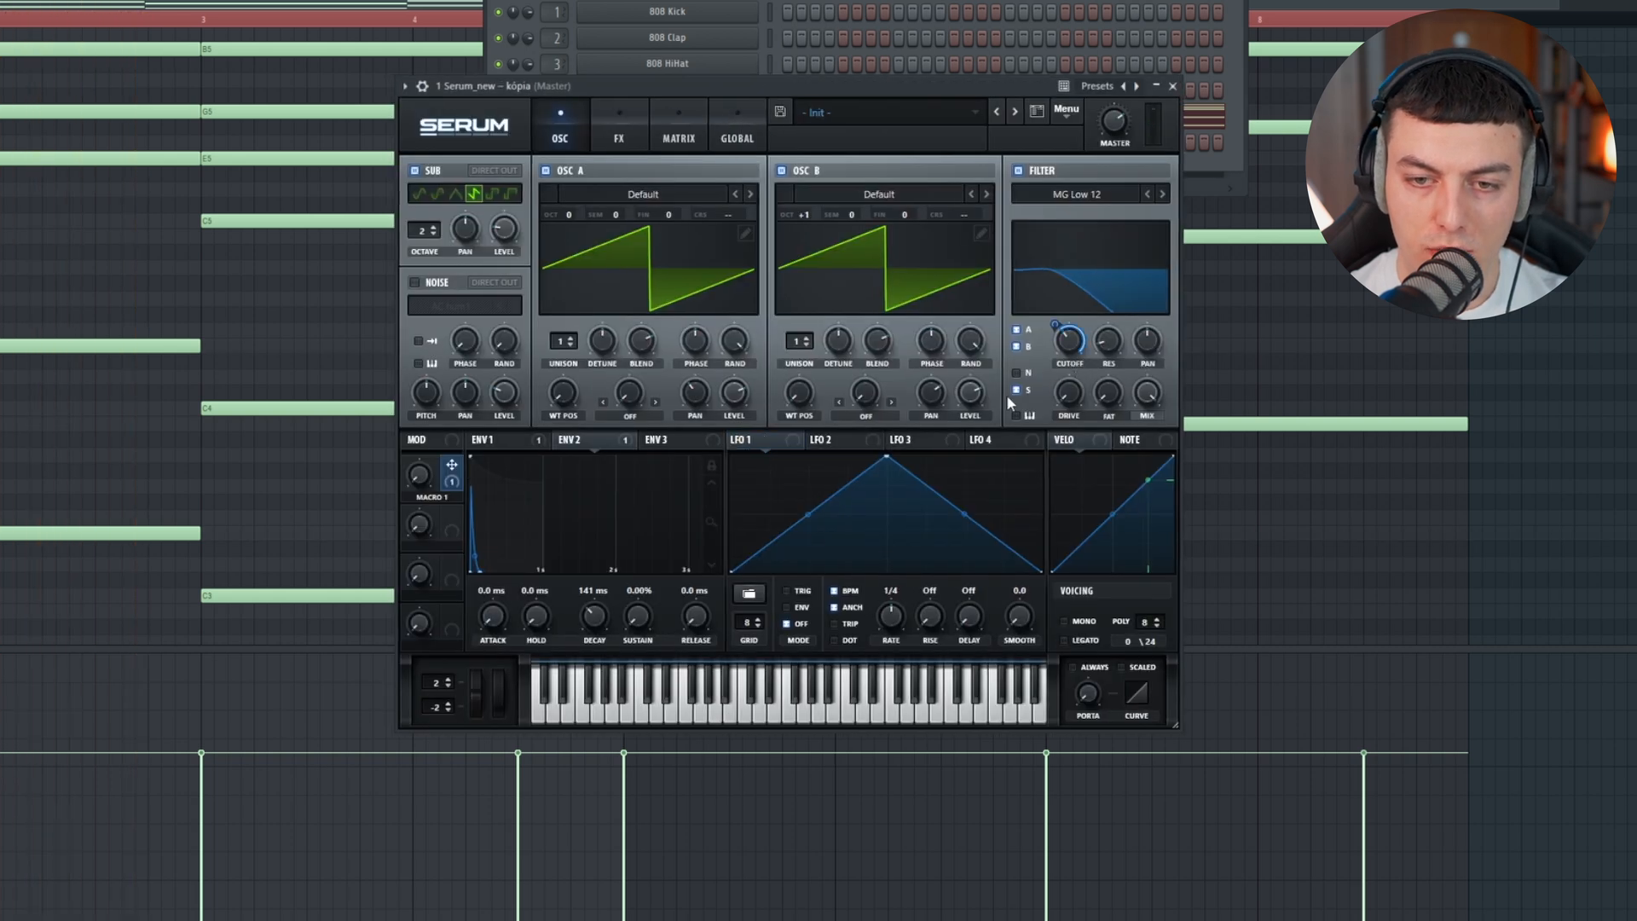
{"action": "key", "text": "space"}
{"action": "left_click_drag", "start_coordinate": [419, 483], "coordinate": [458, 479]}
Step: Enable the Hall reverb in Serum's effects with a mix of 31%
{"action": "left_click", "coordinate": [619, 128]}
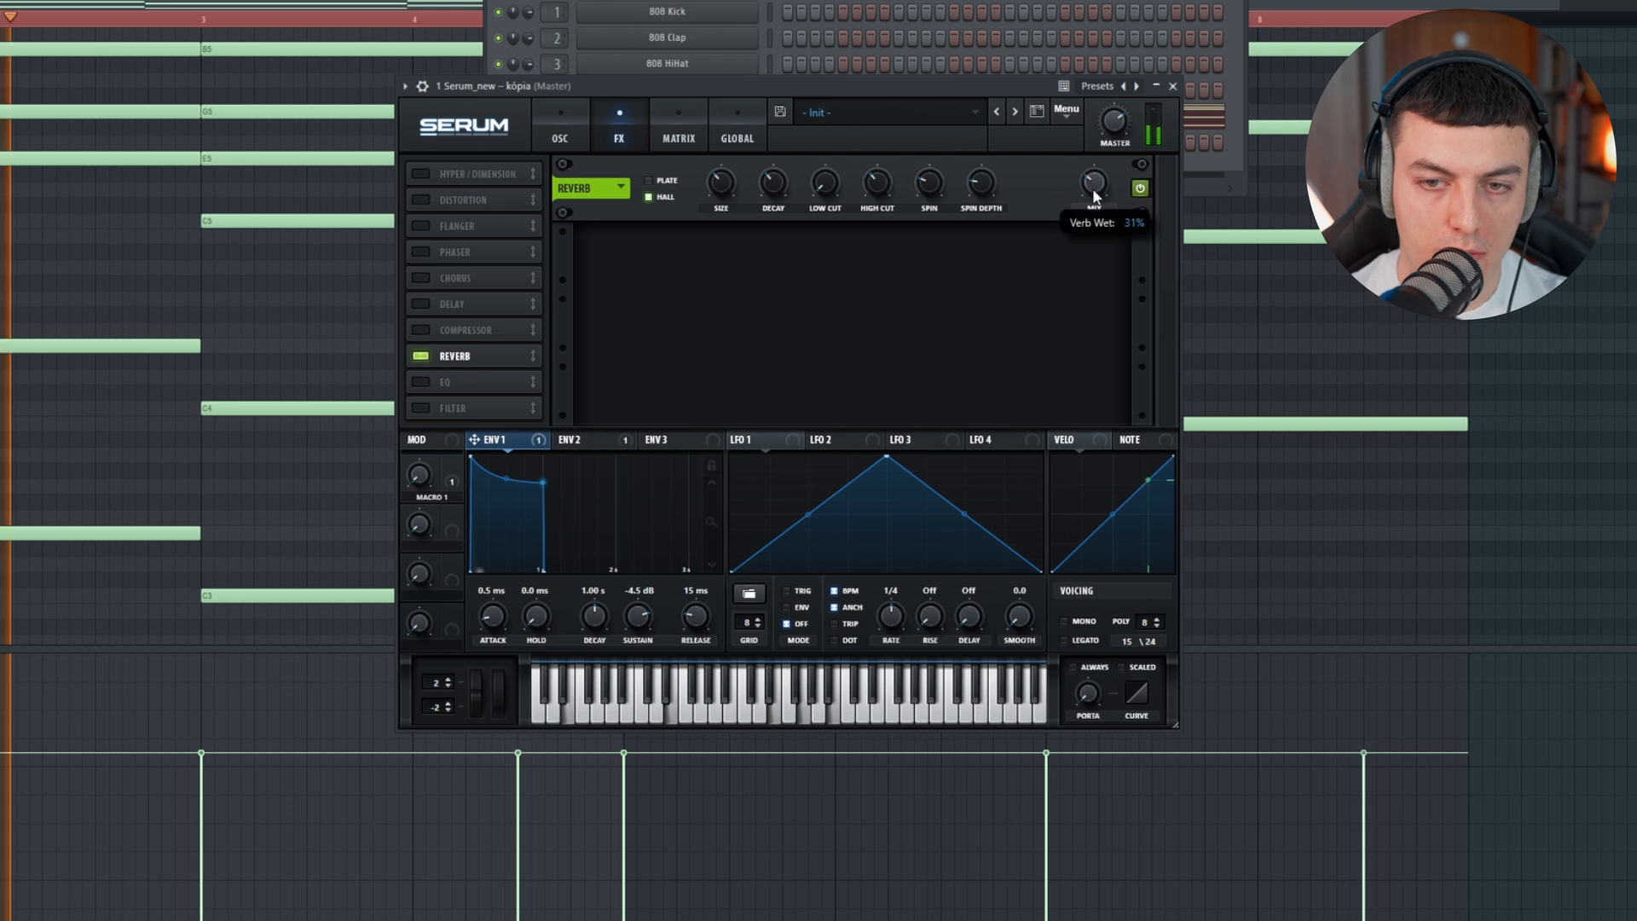
{"action": "key", "text": "space"}
Step: Add an MG Low 6 effects filter ahead of the reverb, modulate its cutoff with Env 1 by about 25, and play the chords
{"action": "left_click", "coordinate": [422, 408]}
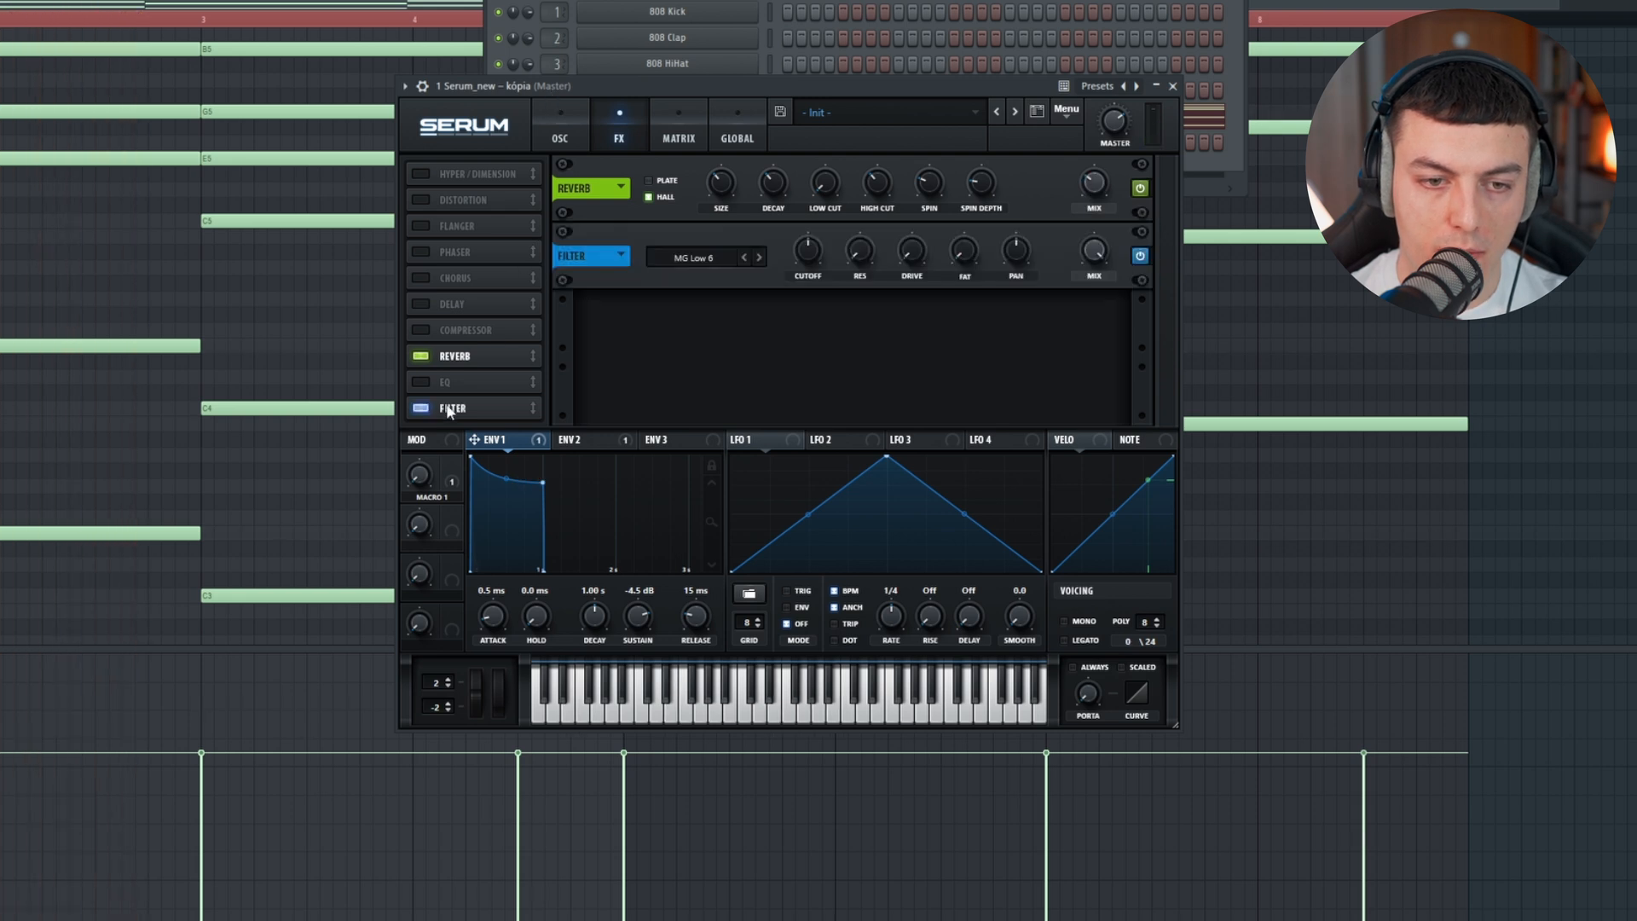
{"action": "left_click_drag", "start_coordinate": [447, 408], "coordinate": [452, 252]}
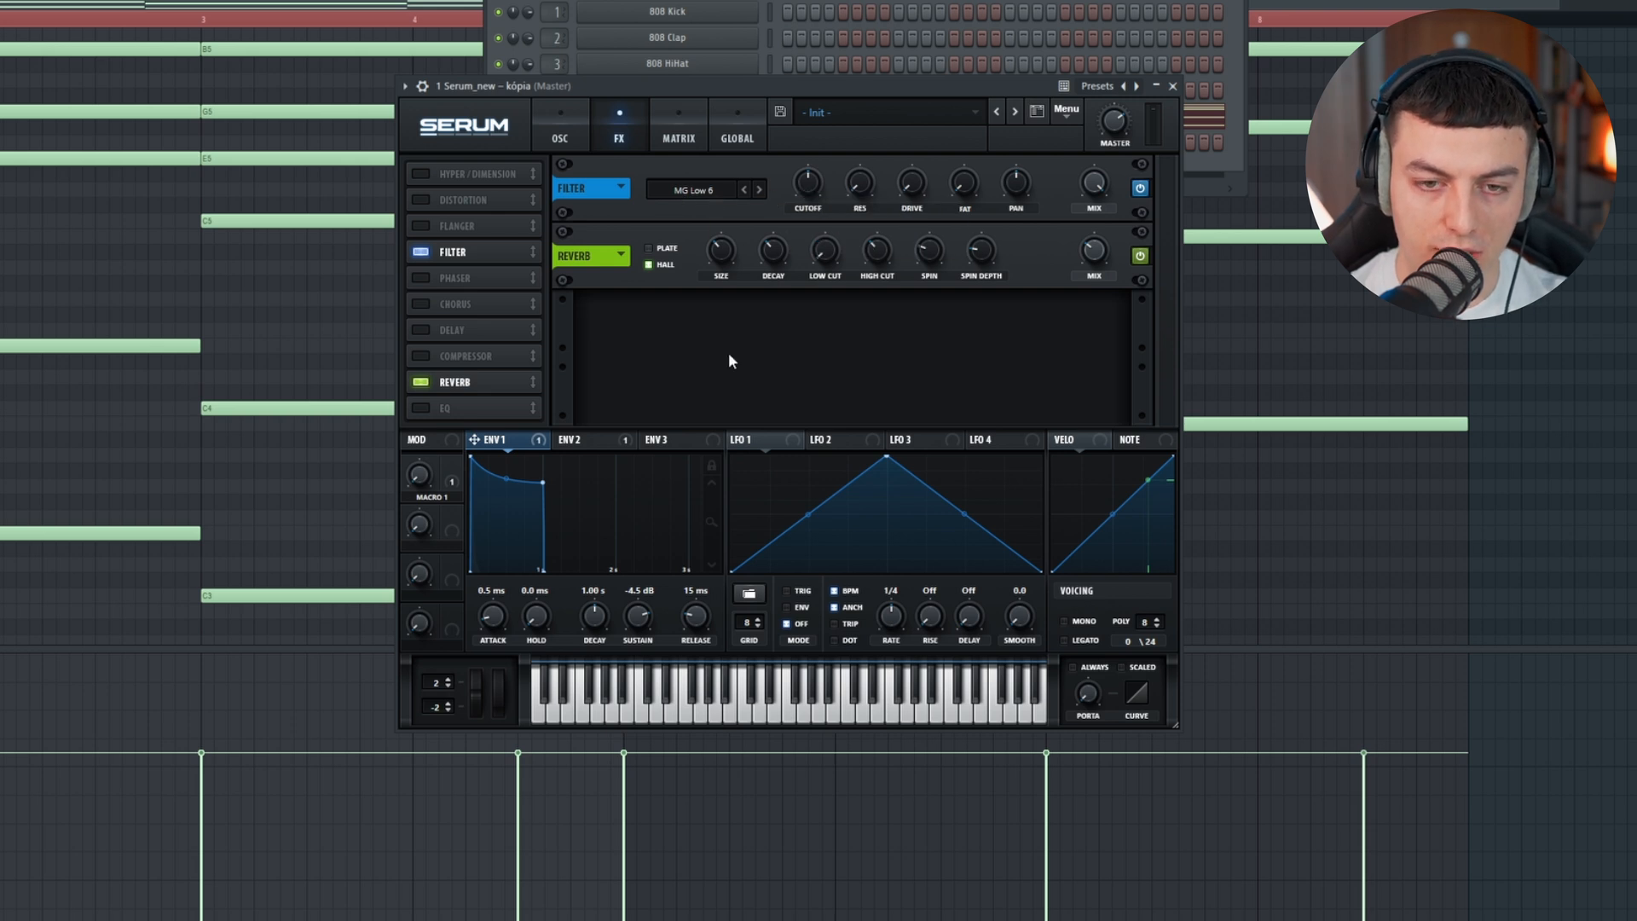
{"action": "left_click_drag", "start_coordinate": [522, 444], "coordinate": [808, 182]}
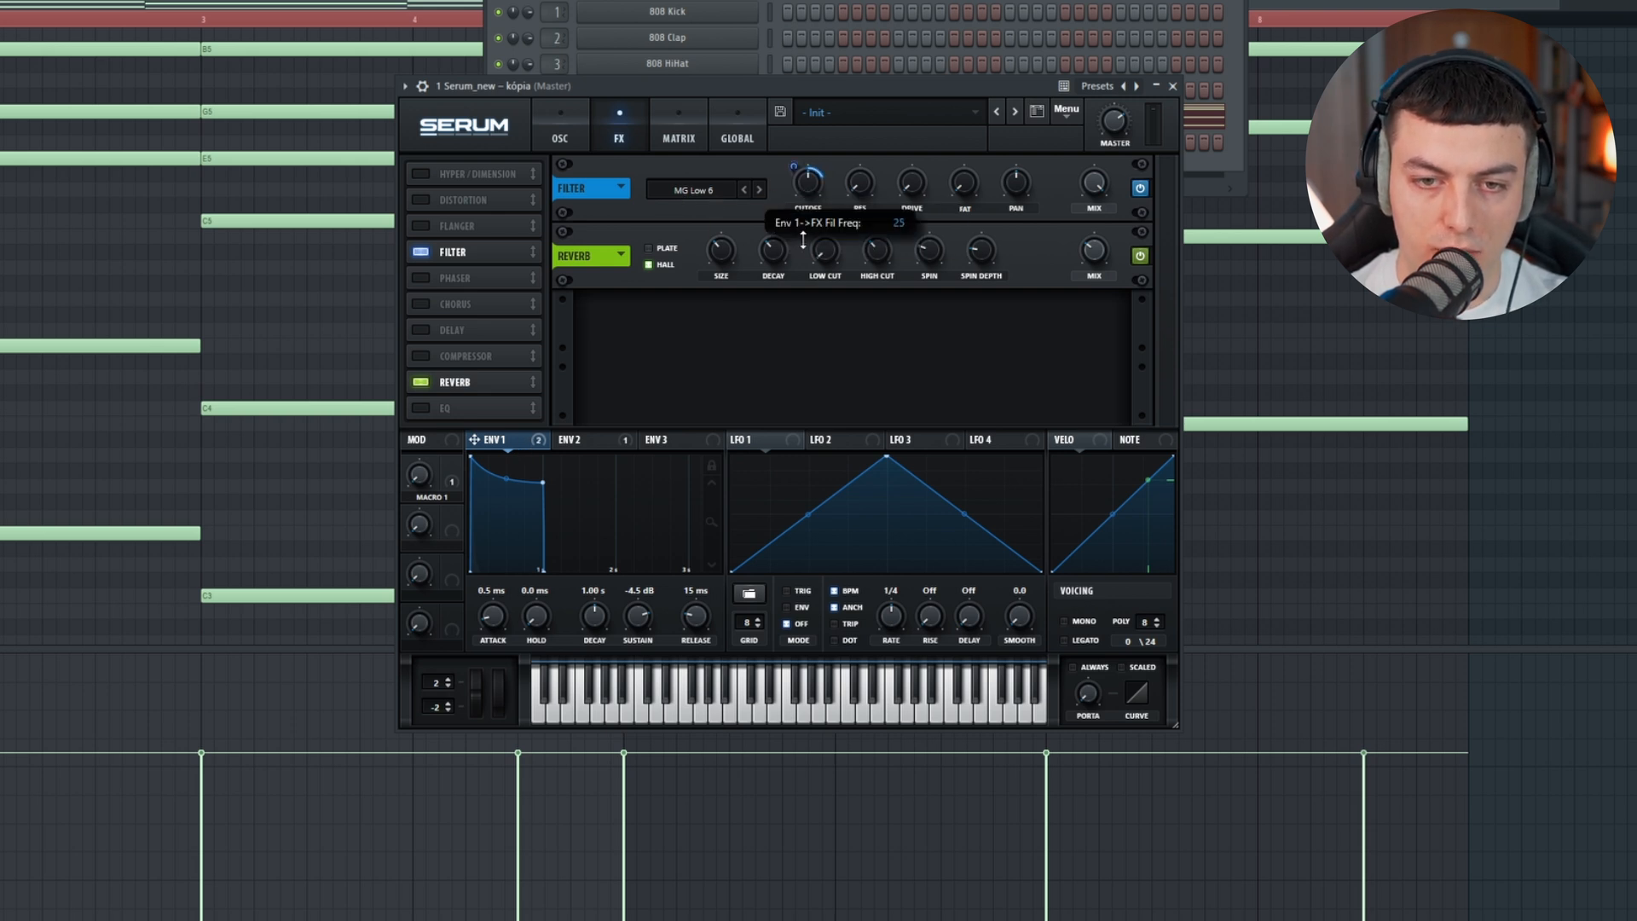
{"action": "key", "text": "space"}
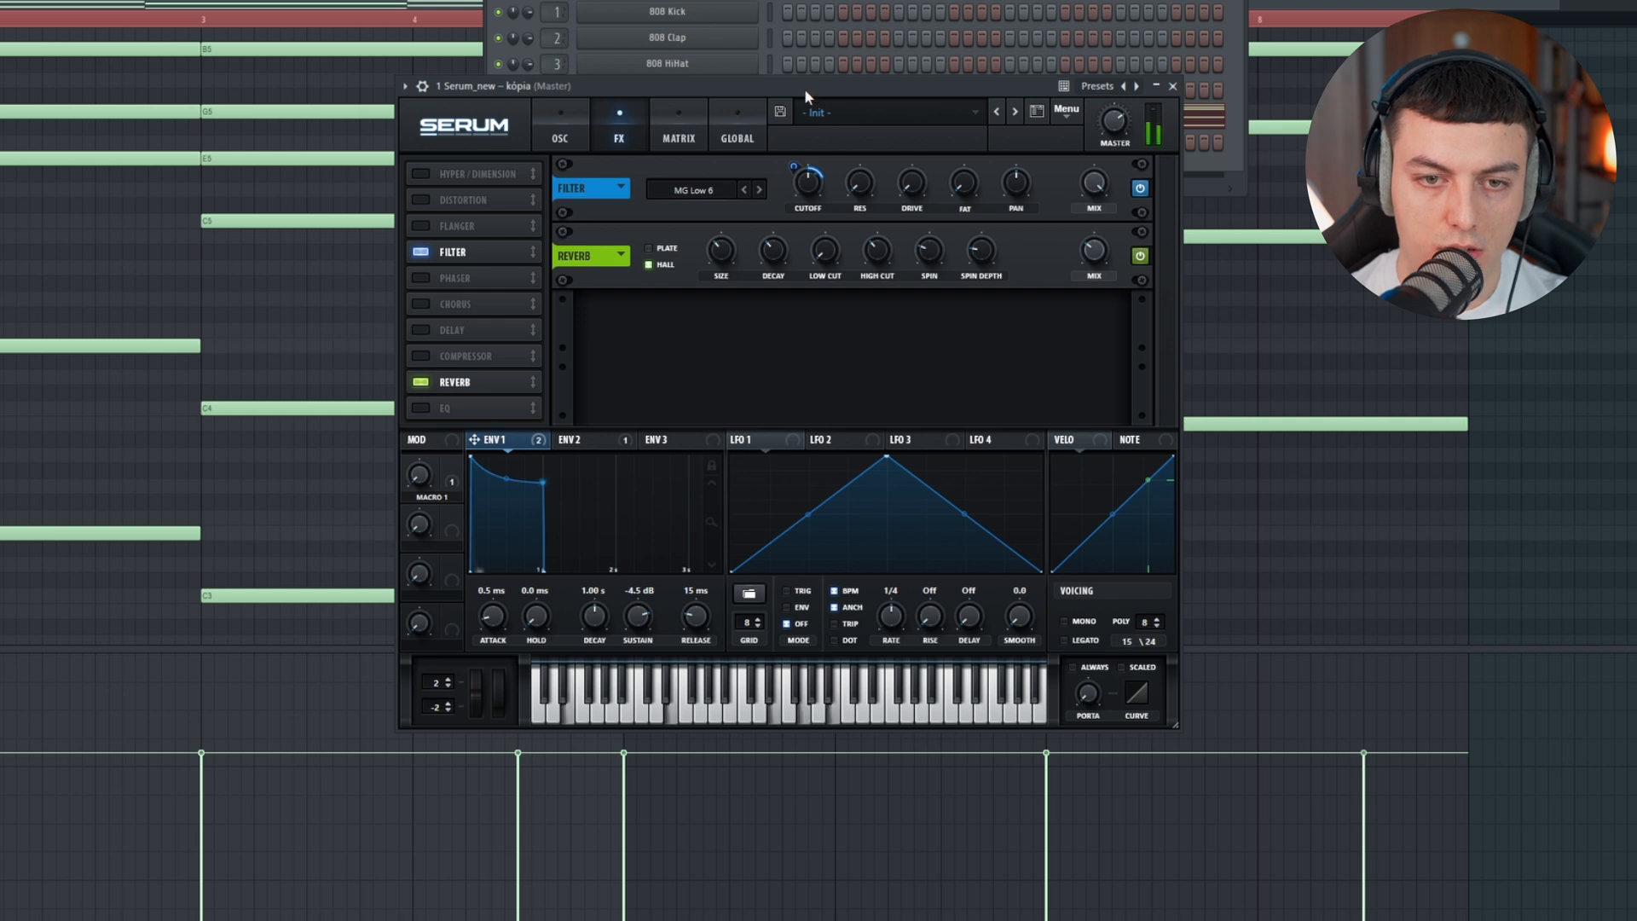
{"action": "key", "text": "space"}
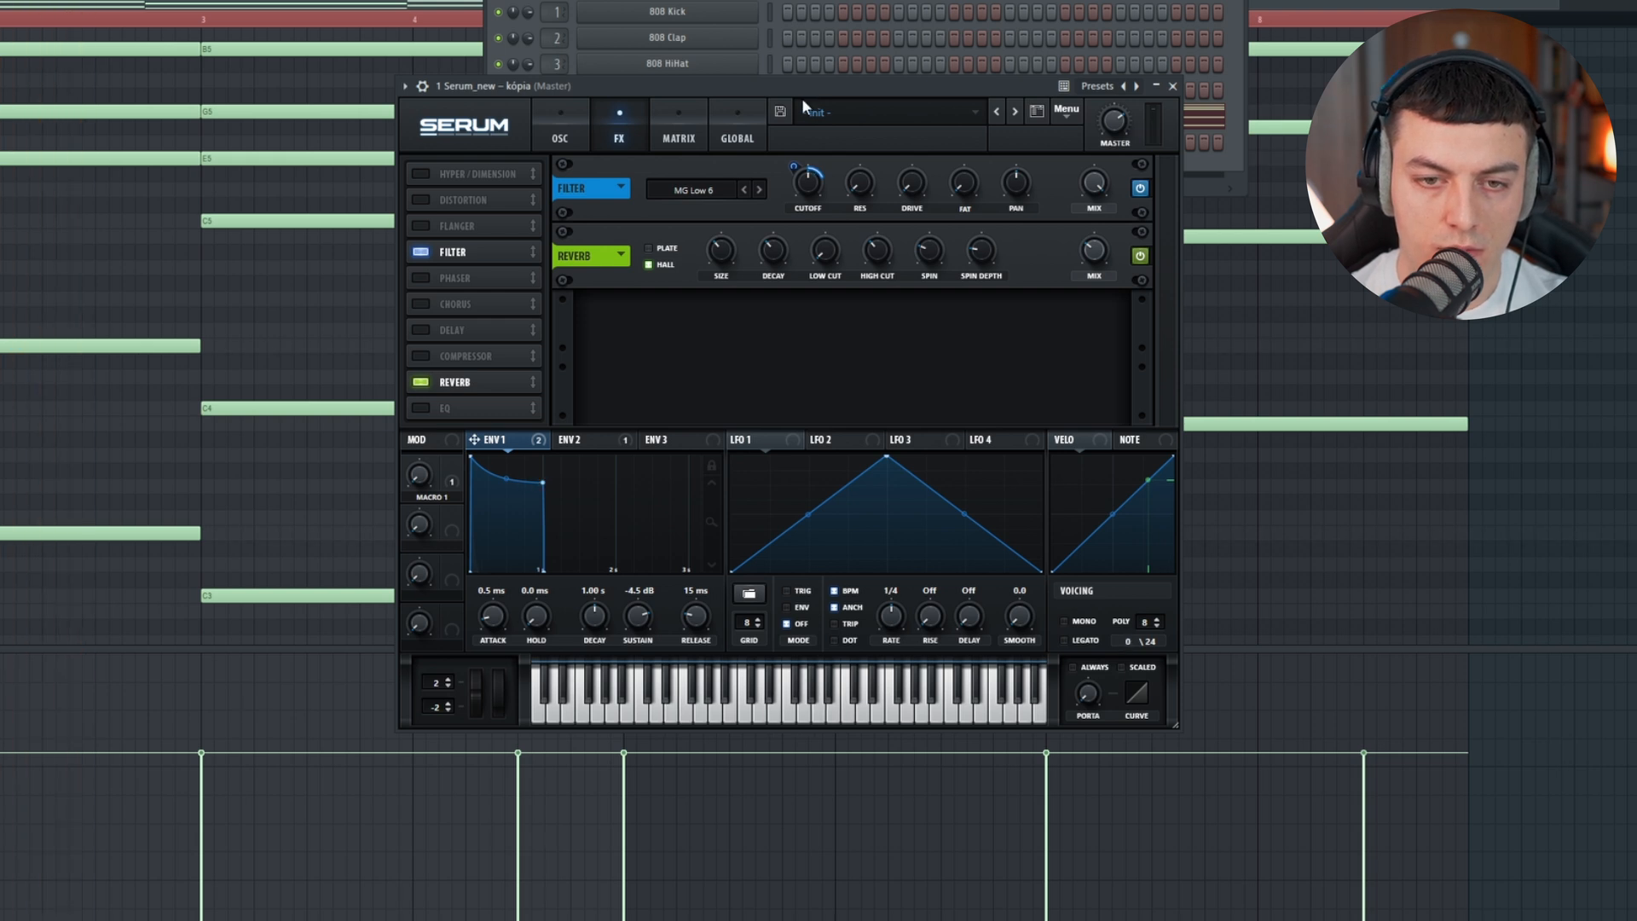
Step: Modulate oscillator A's fine tuning with LFO 1 at a 1/2 rate and oscillator B's with LFO 2 at a 1/8 rate
{"action": "left_click", "coordinate": [562, 124]}
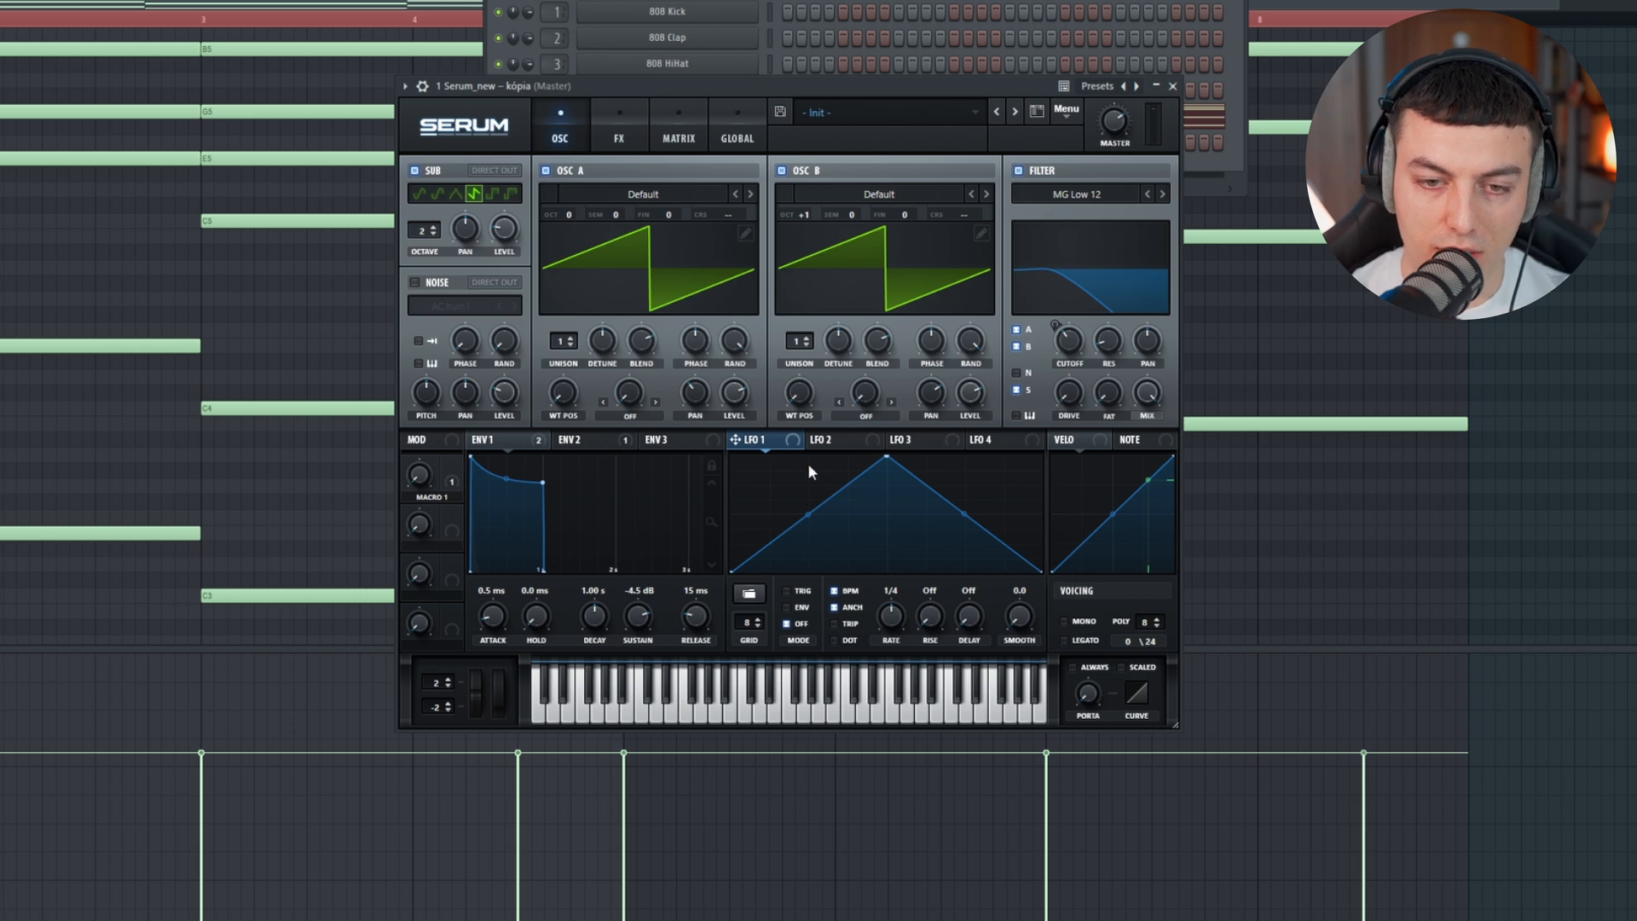
{"action": "left_click_drag", "start_coordinate": [772, 452], "coordinate": [699, 242]}
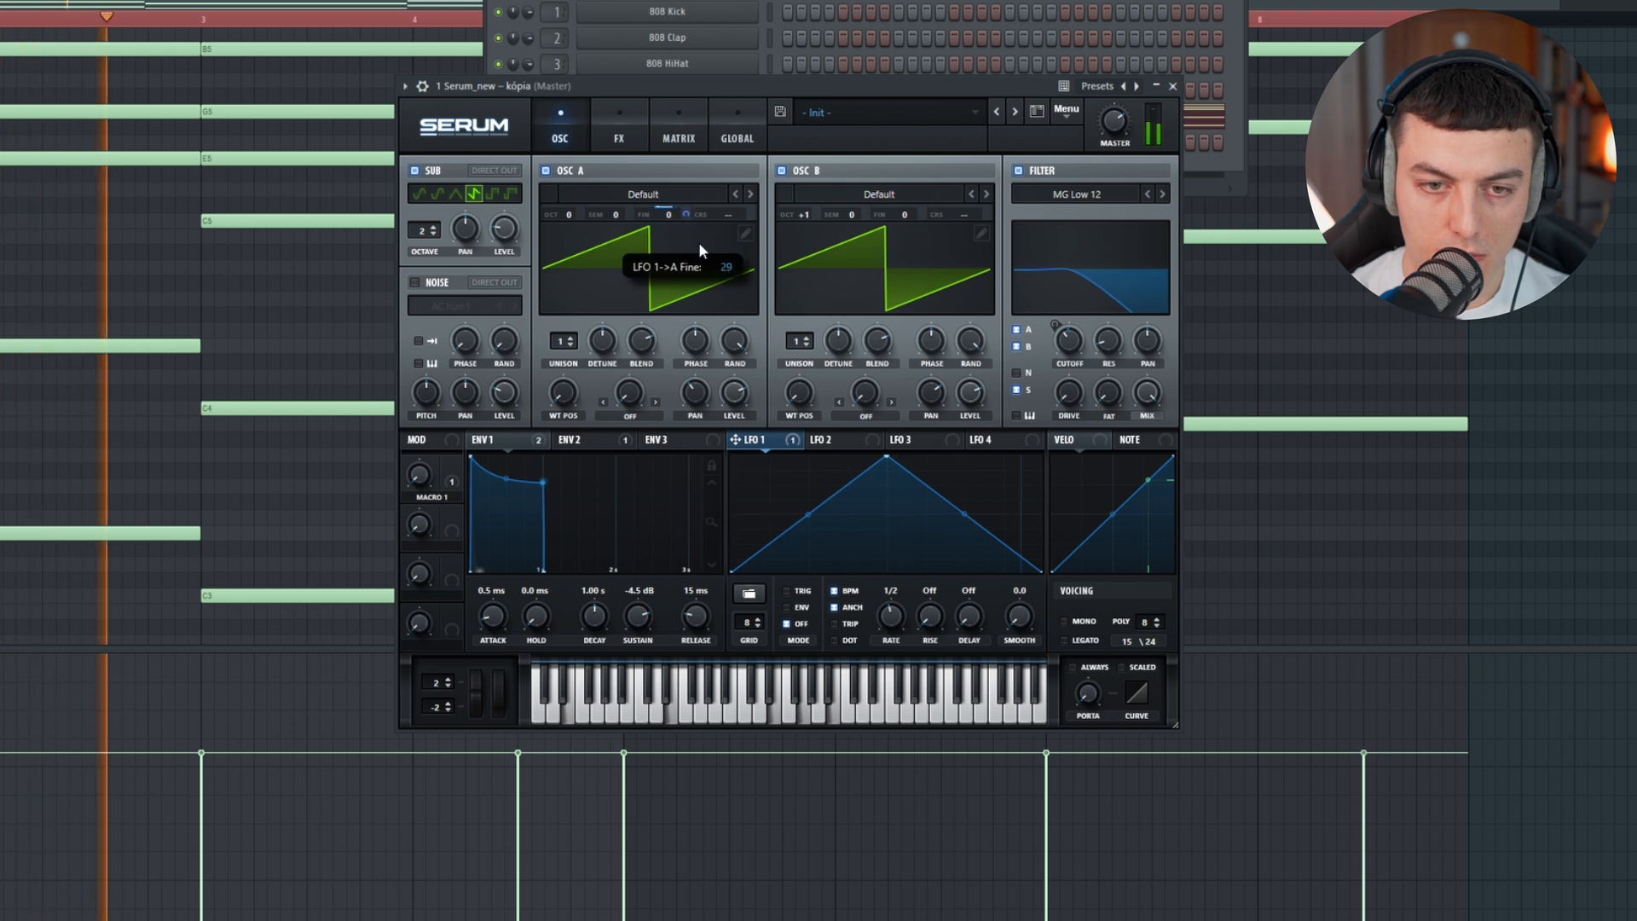
{"action": "left_click", "coordinate": [848, 439]}
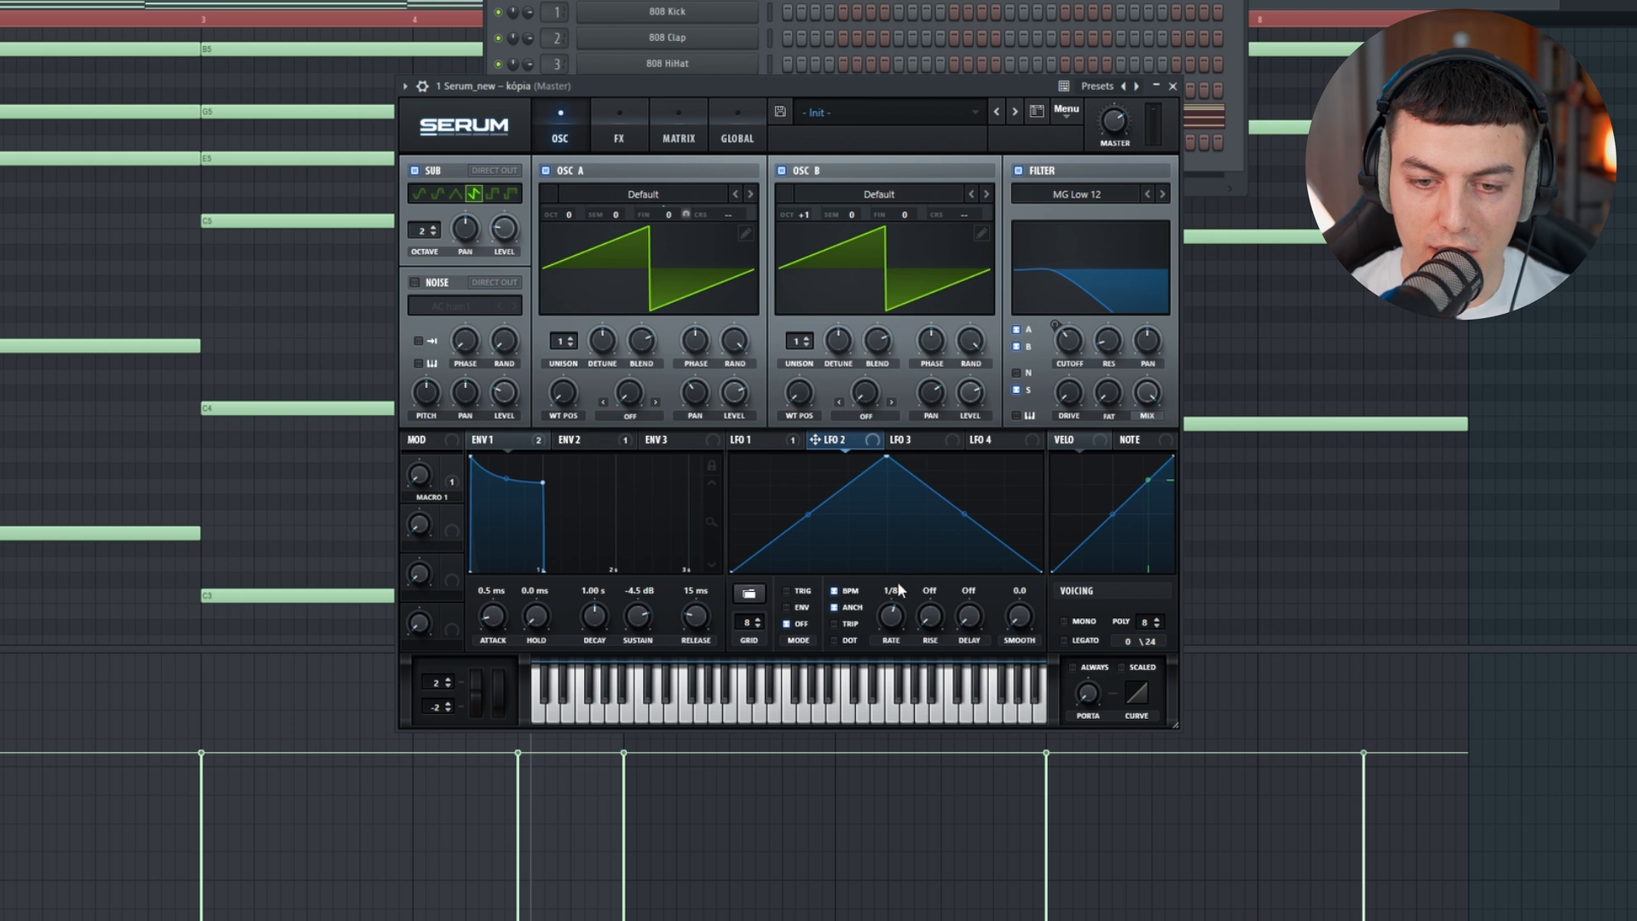
{"action": "left_click_drag", "start_coordinate": [851, 443], "coordinate": [933, 247]}
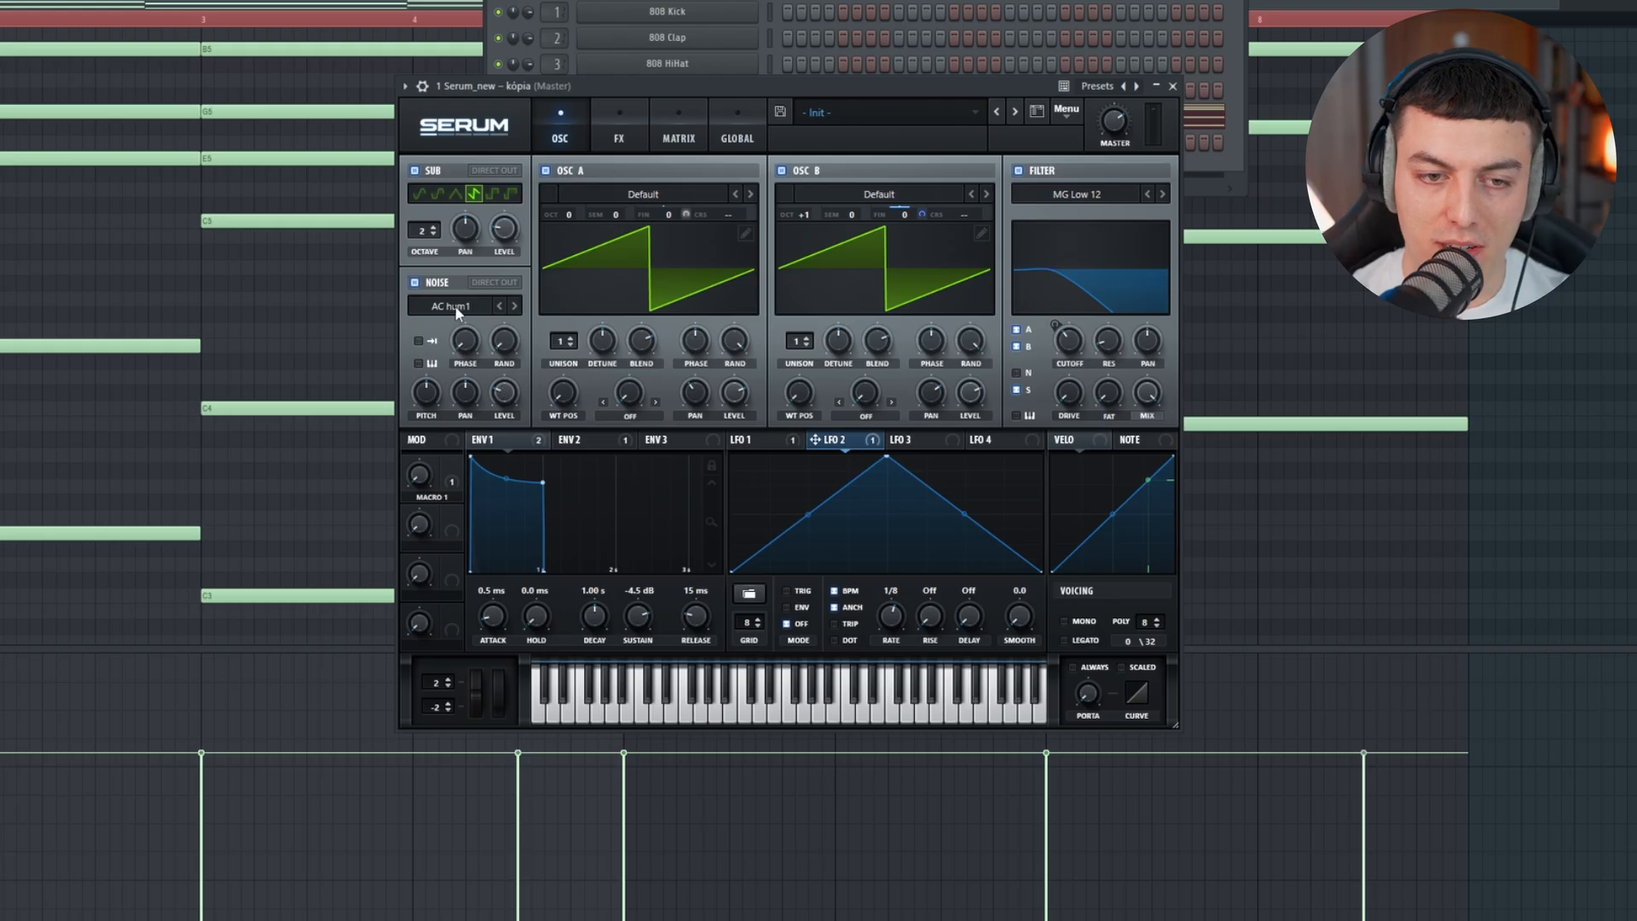
Step: Load the C4 SINE sample into the noise oscillator, turn on its key tracking, and lower its level to minimum
{"action": "left_click", "coordinate": [459, 312]}
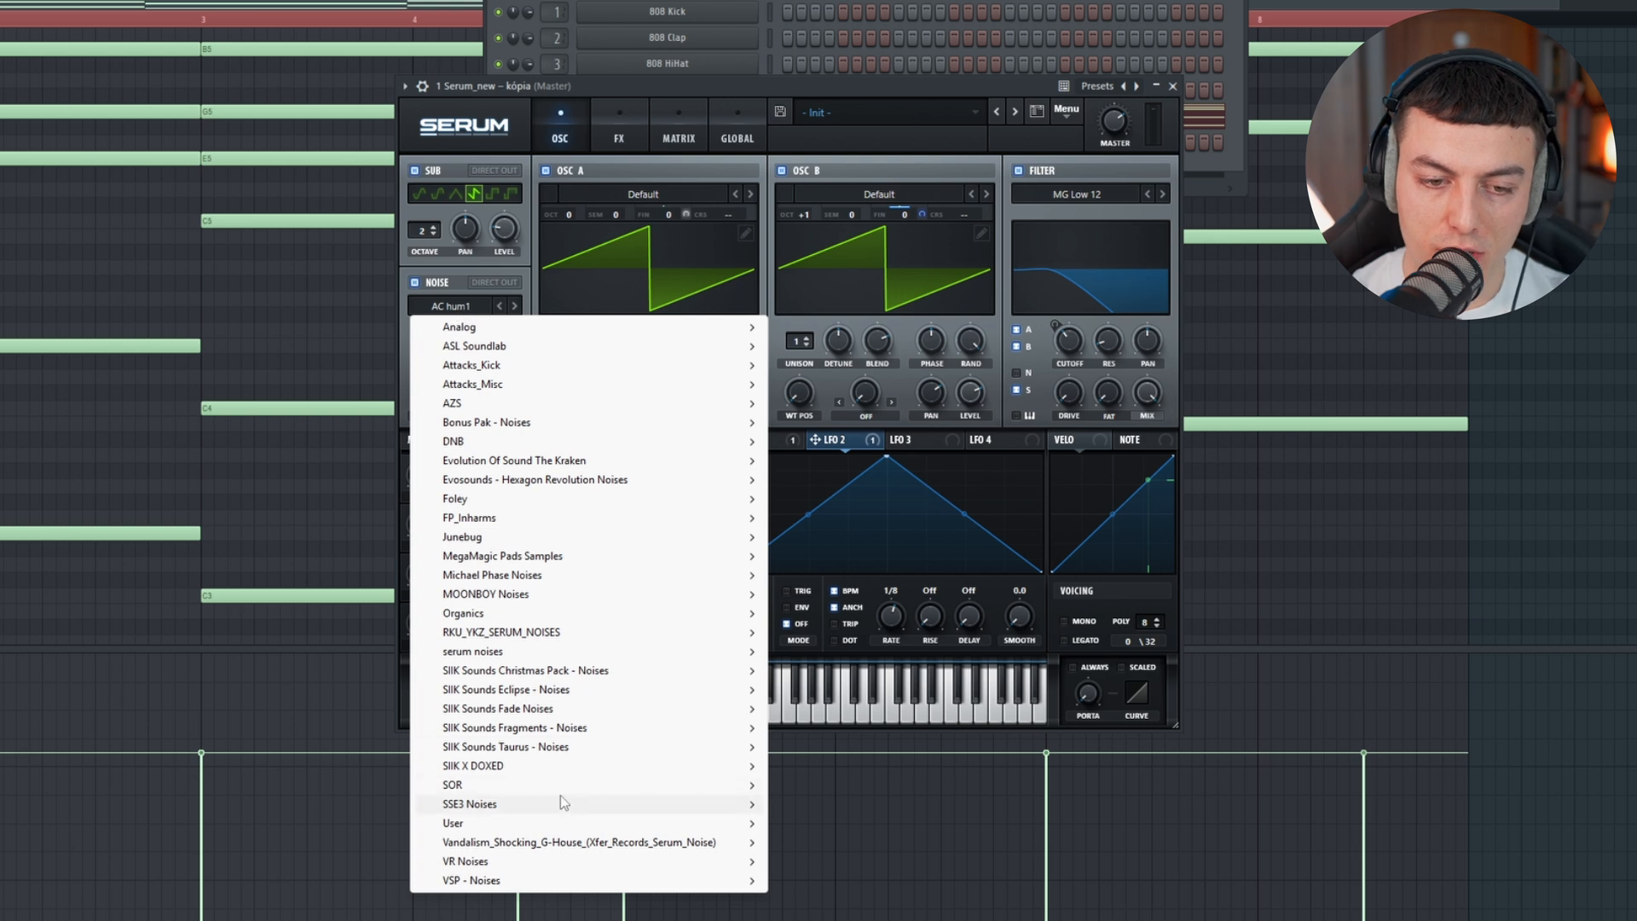
{"action": "mouse_move", "coordinate": [554, 804]}
{"action": "left_click", "coordinate": [865, 424]}
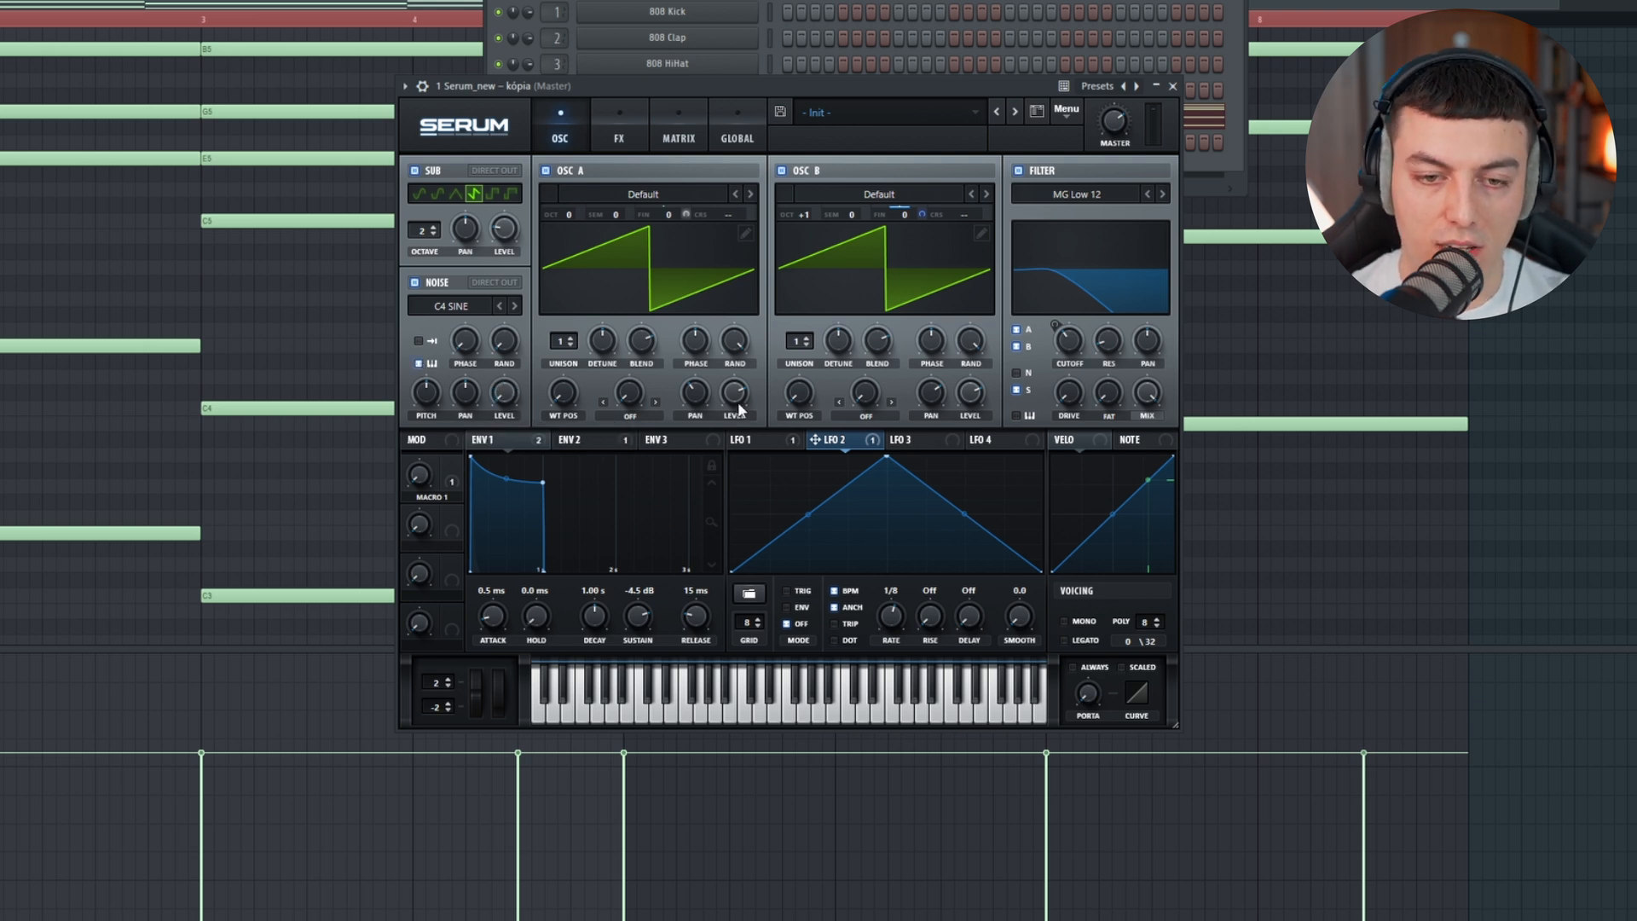
Step: Lower oscillator A's level to about half and assign Noise OSC as its modulation source
{"action": "mouse_move", "coordinate": [733, 411]}
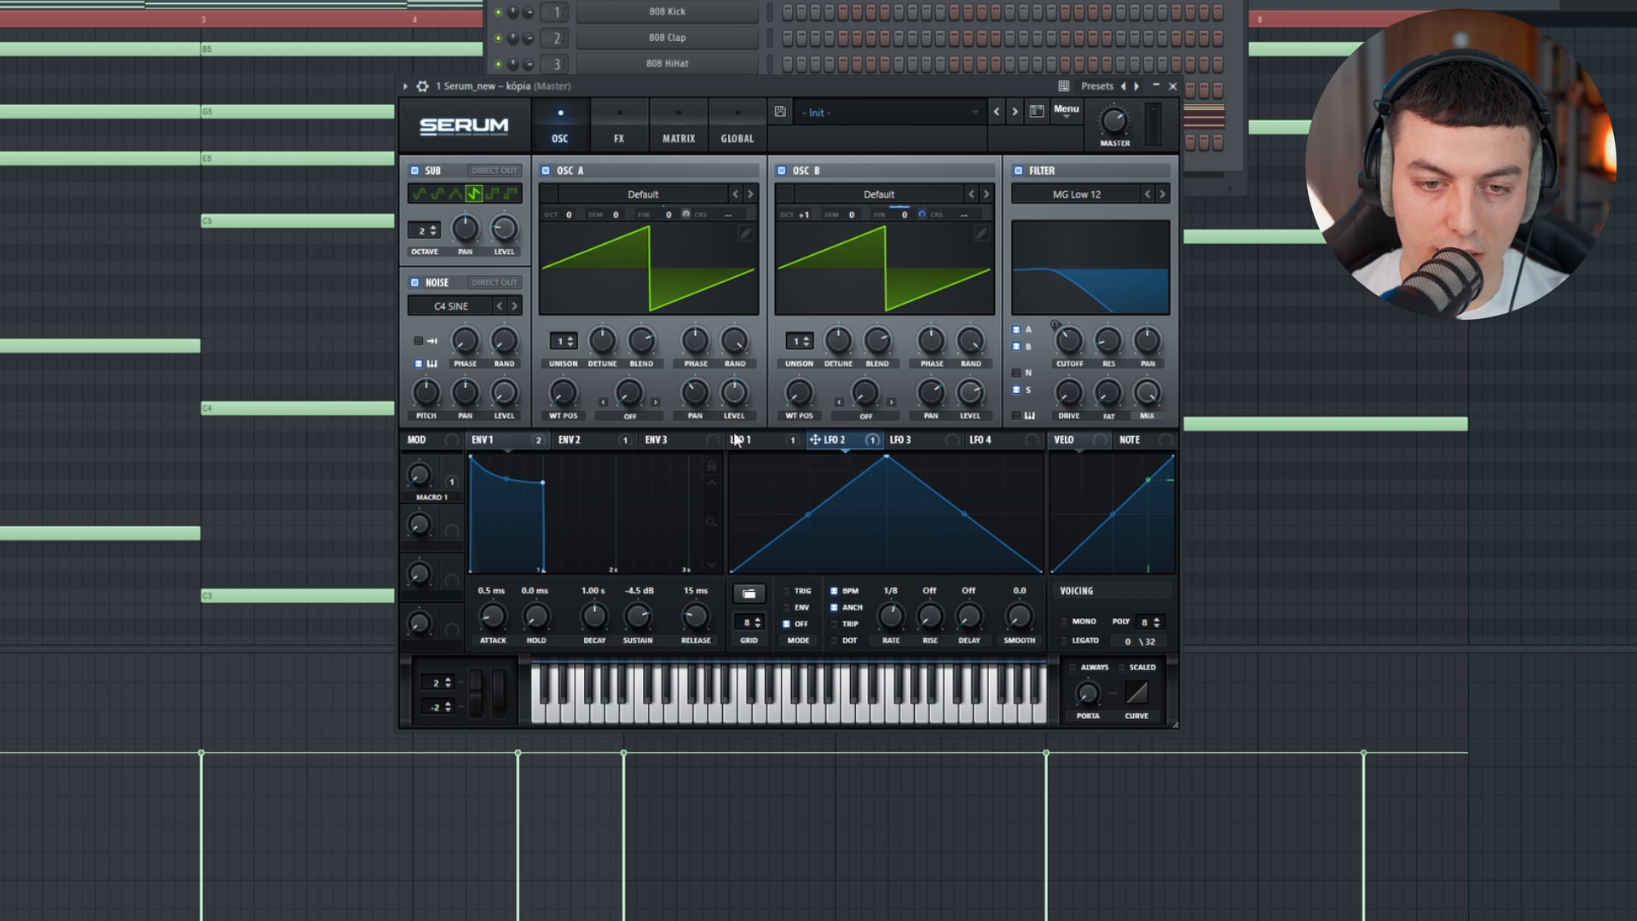
{"action": "right_click", "coordinate": [734, 392]}
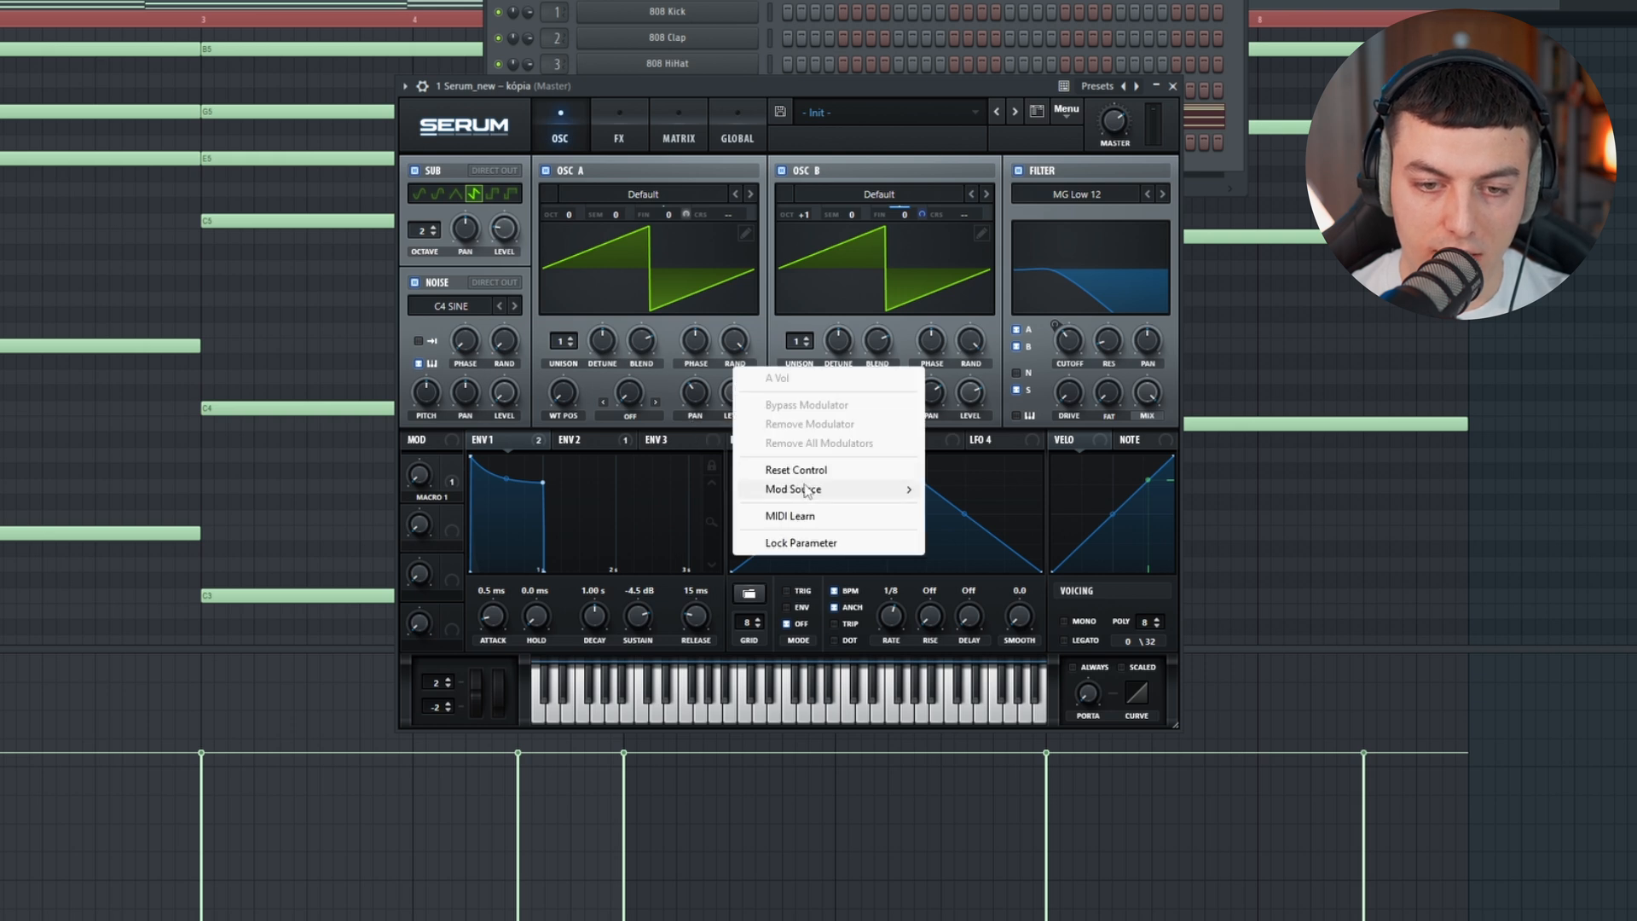
{"action": "mouse_move", "coordinate": [822, 494]}
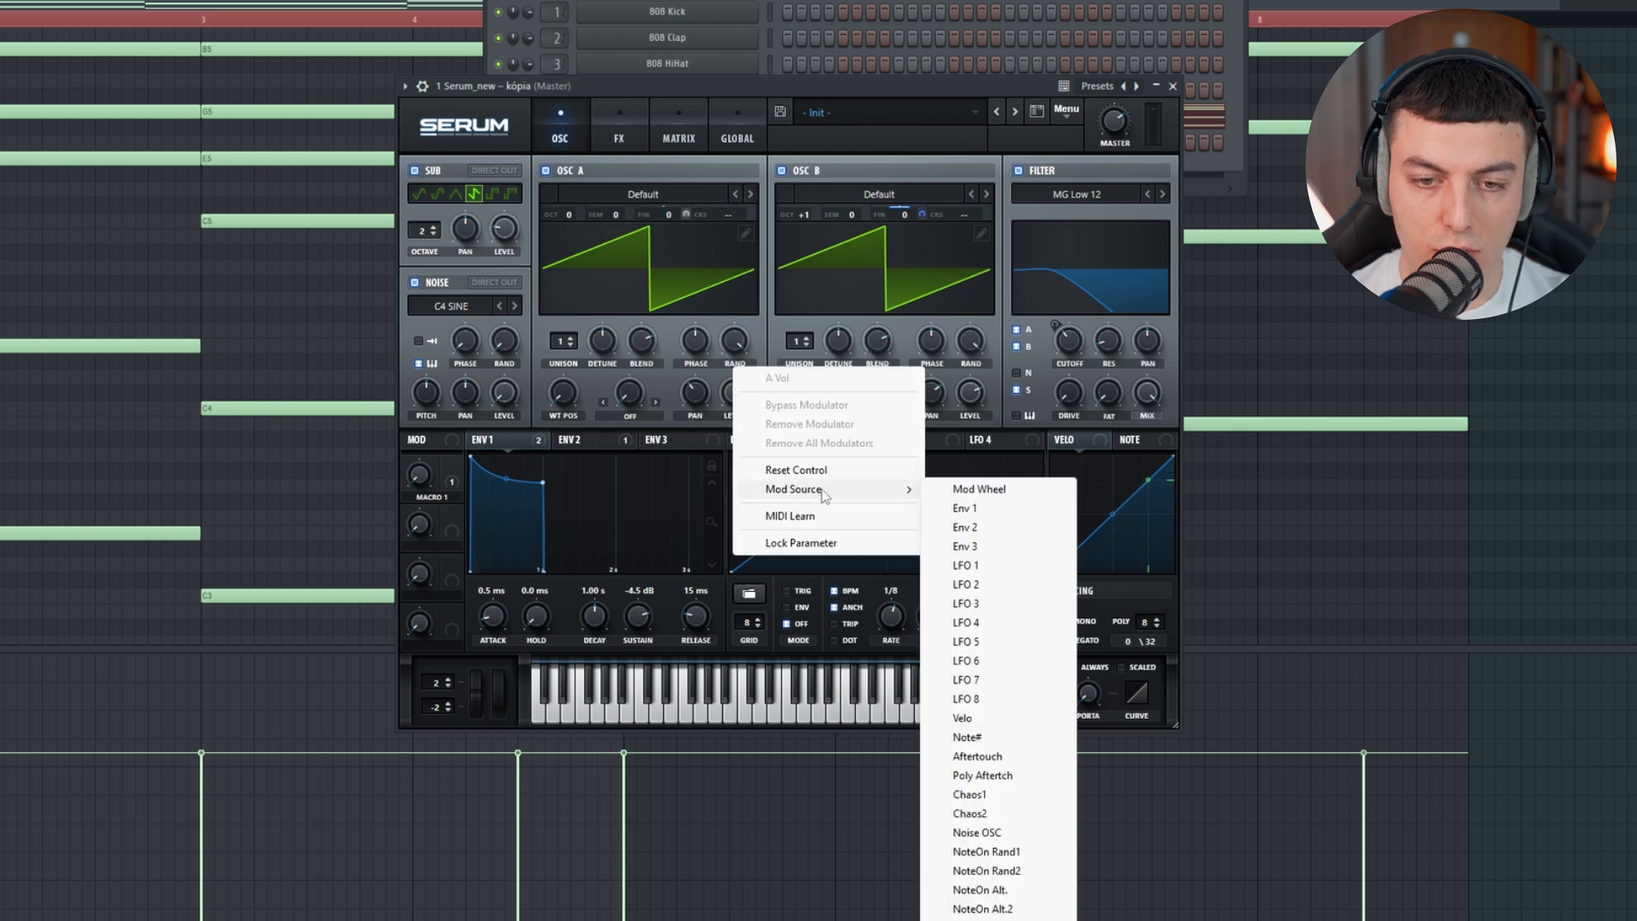
{"action": "left_click", "coordinate": [1024, 833]}
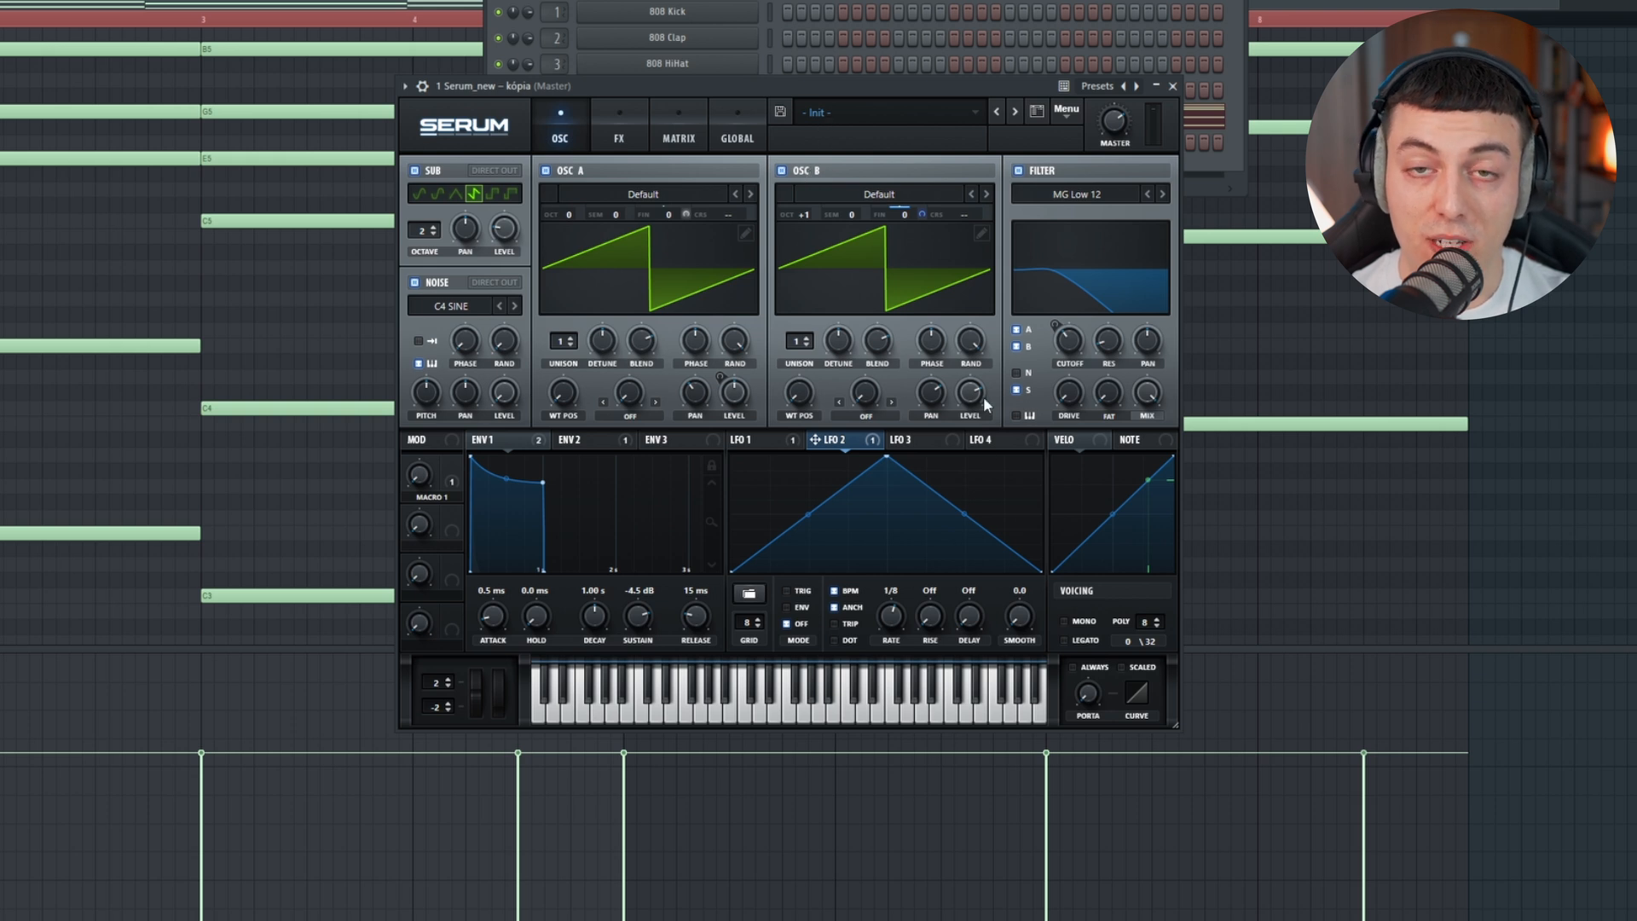
Step: Play the chords with the noise oscillator switched off and on to compare the effect of the noise modulation
{"action": "left_click", "coordinate": [431, 288]}
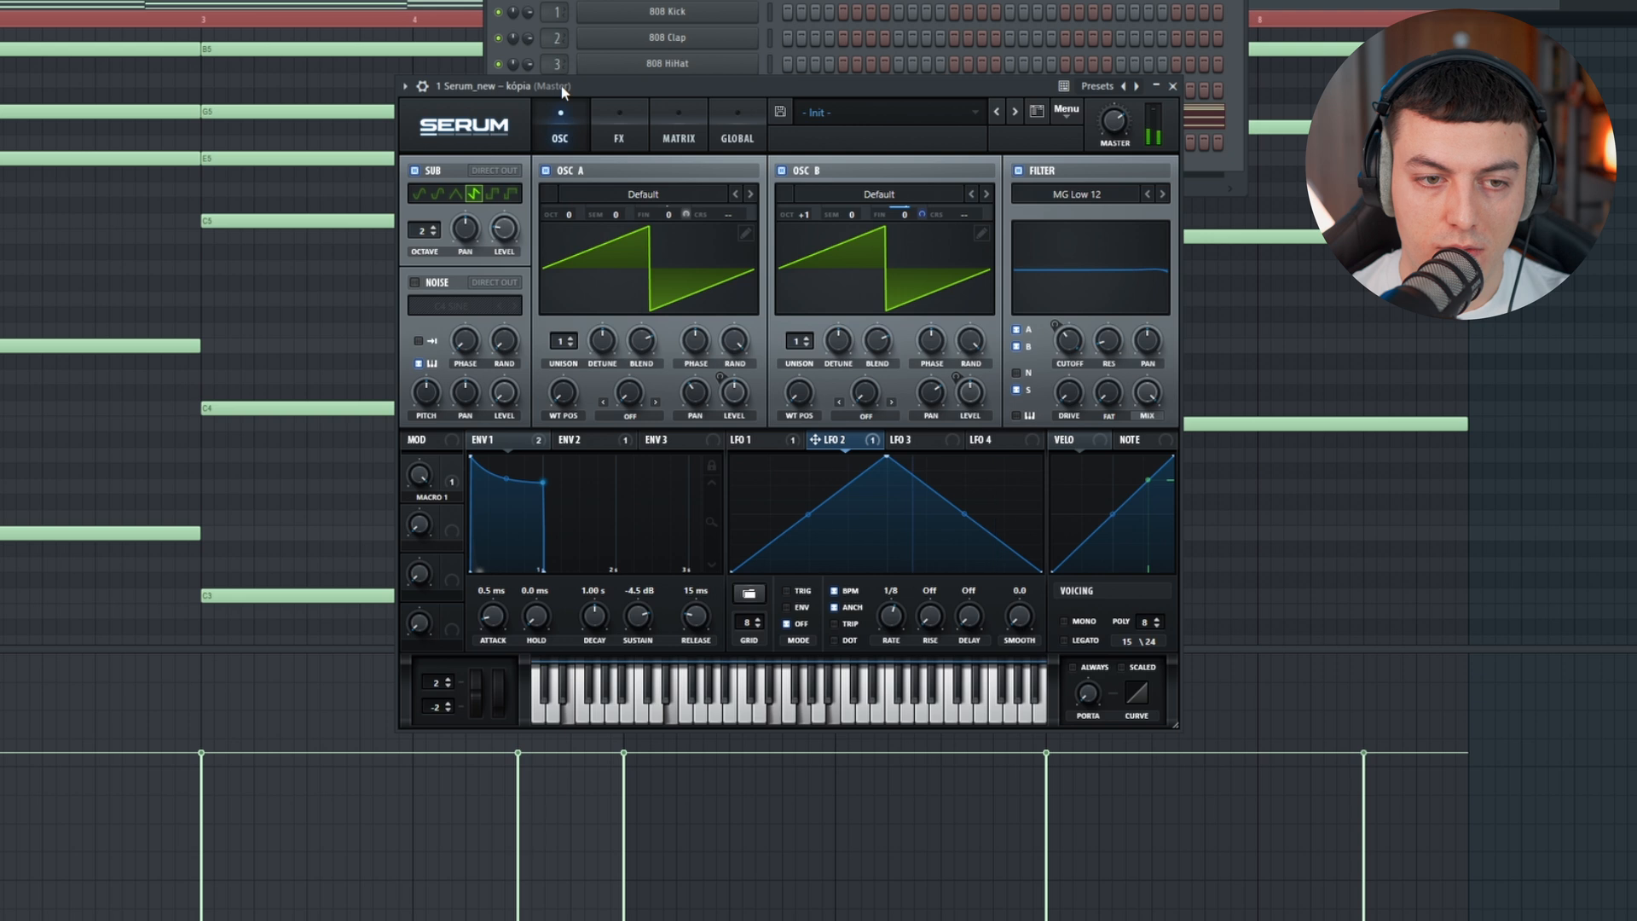
{"action": "key", "text": "space"}
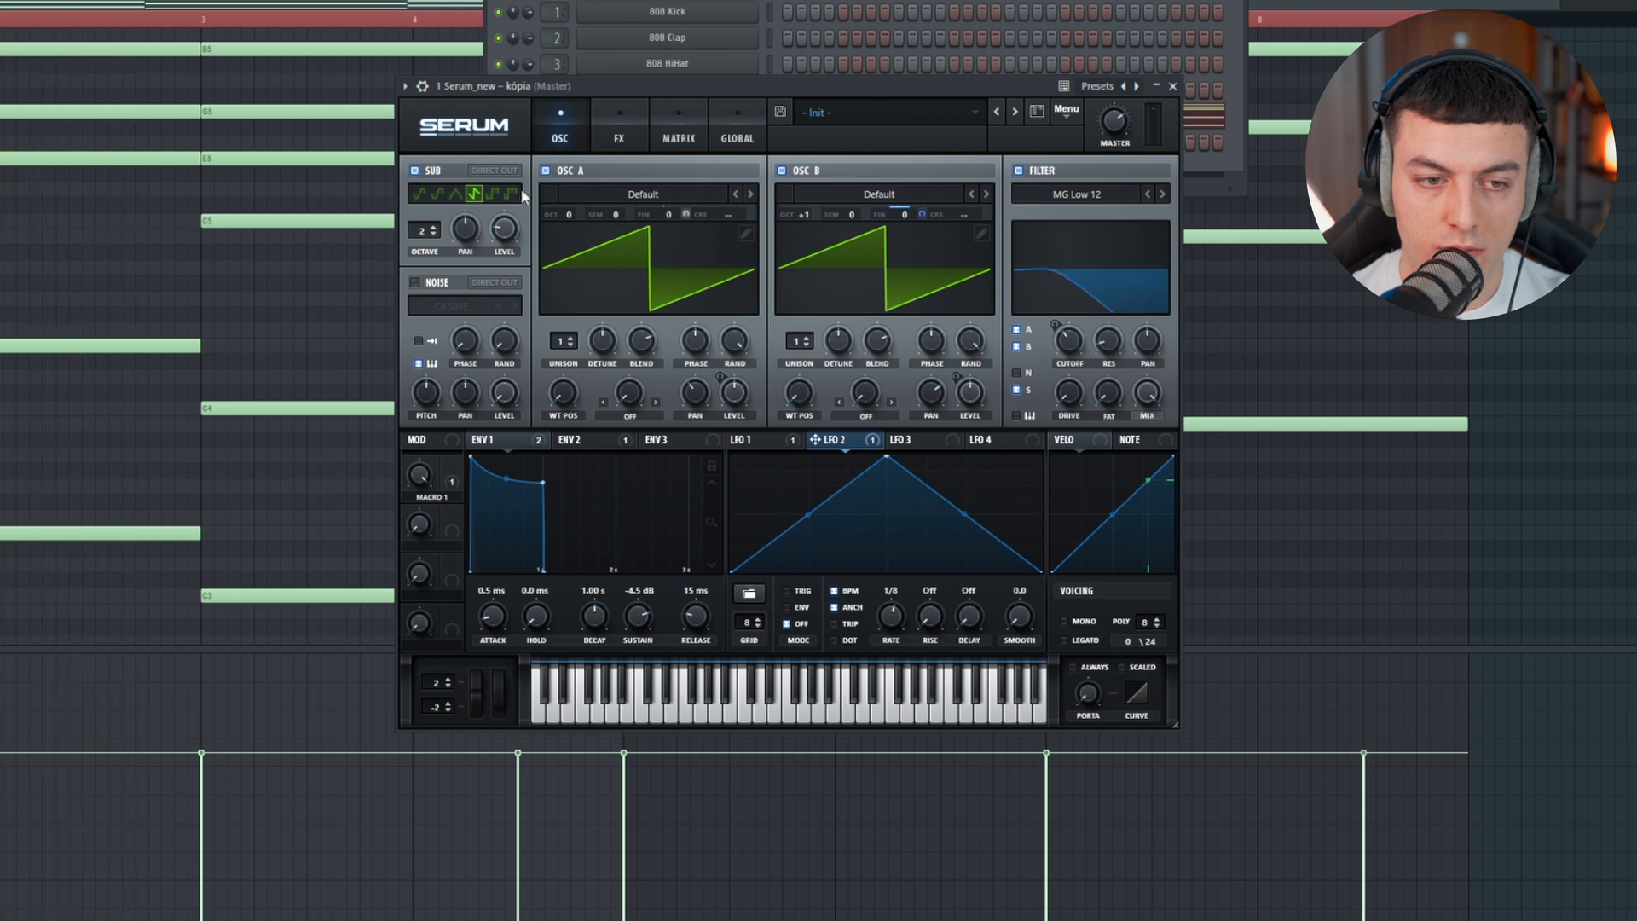
{"action": "key", "text": "space"}
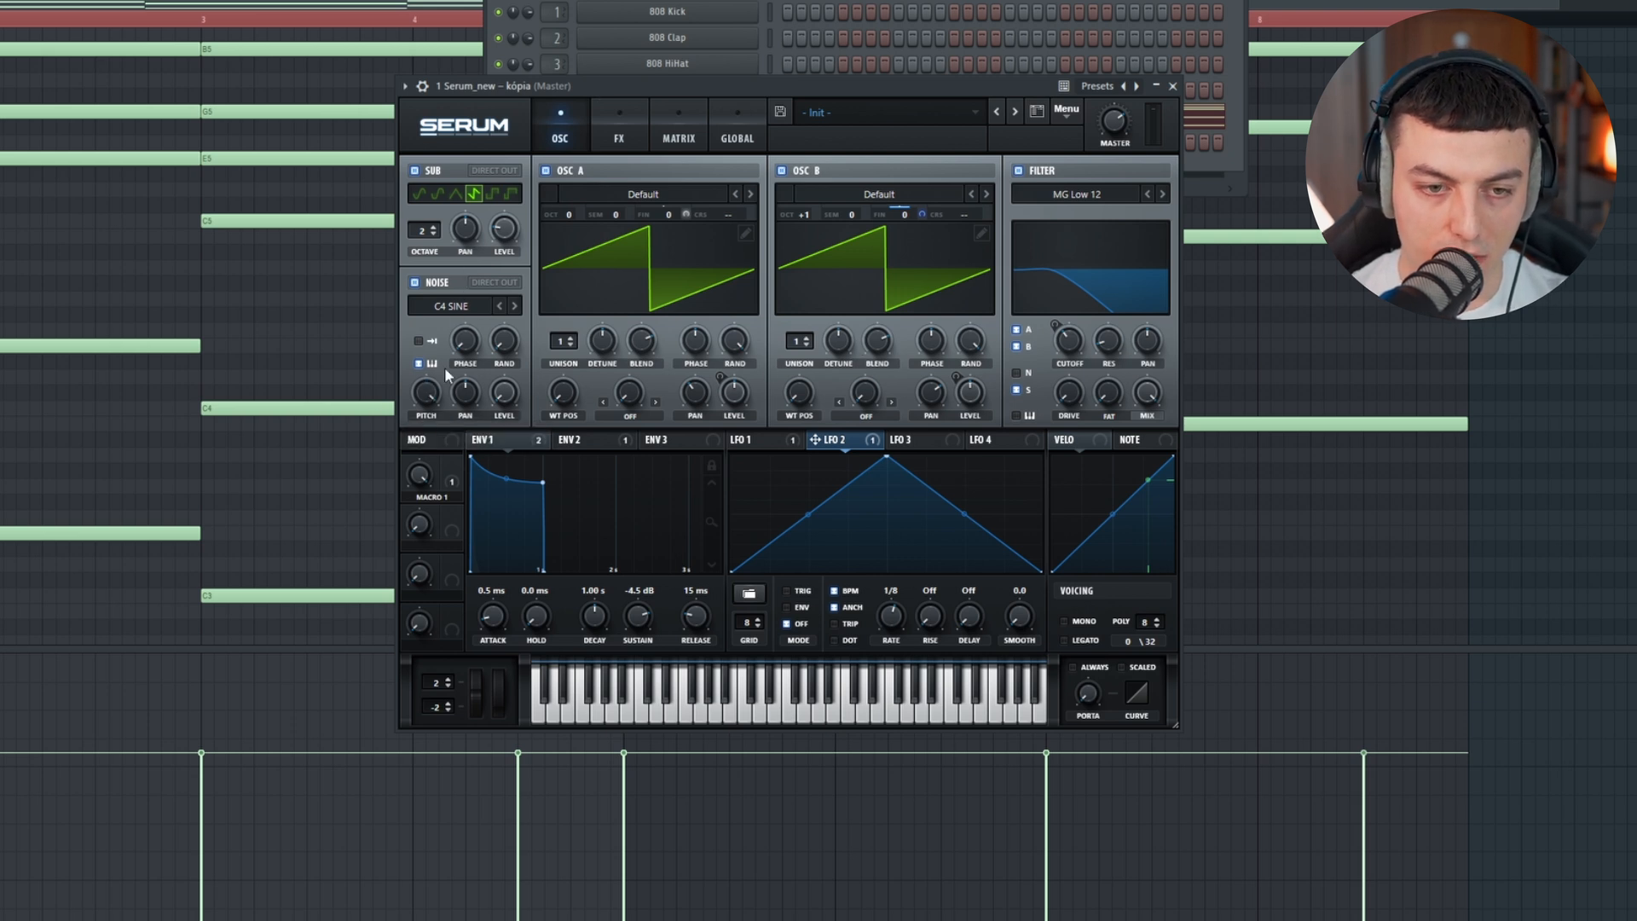
{"action": "key", "text": "space"}
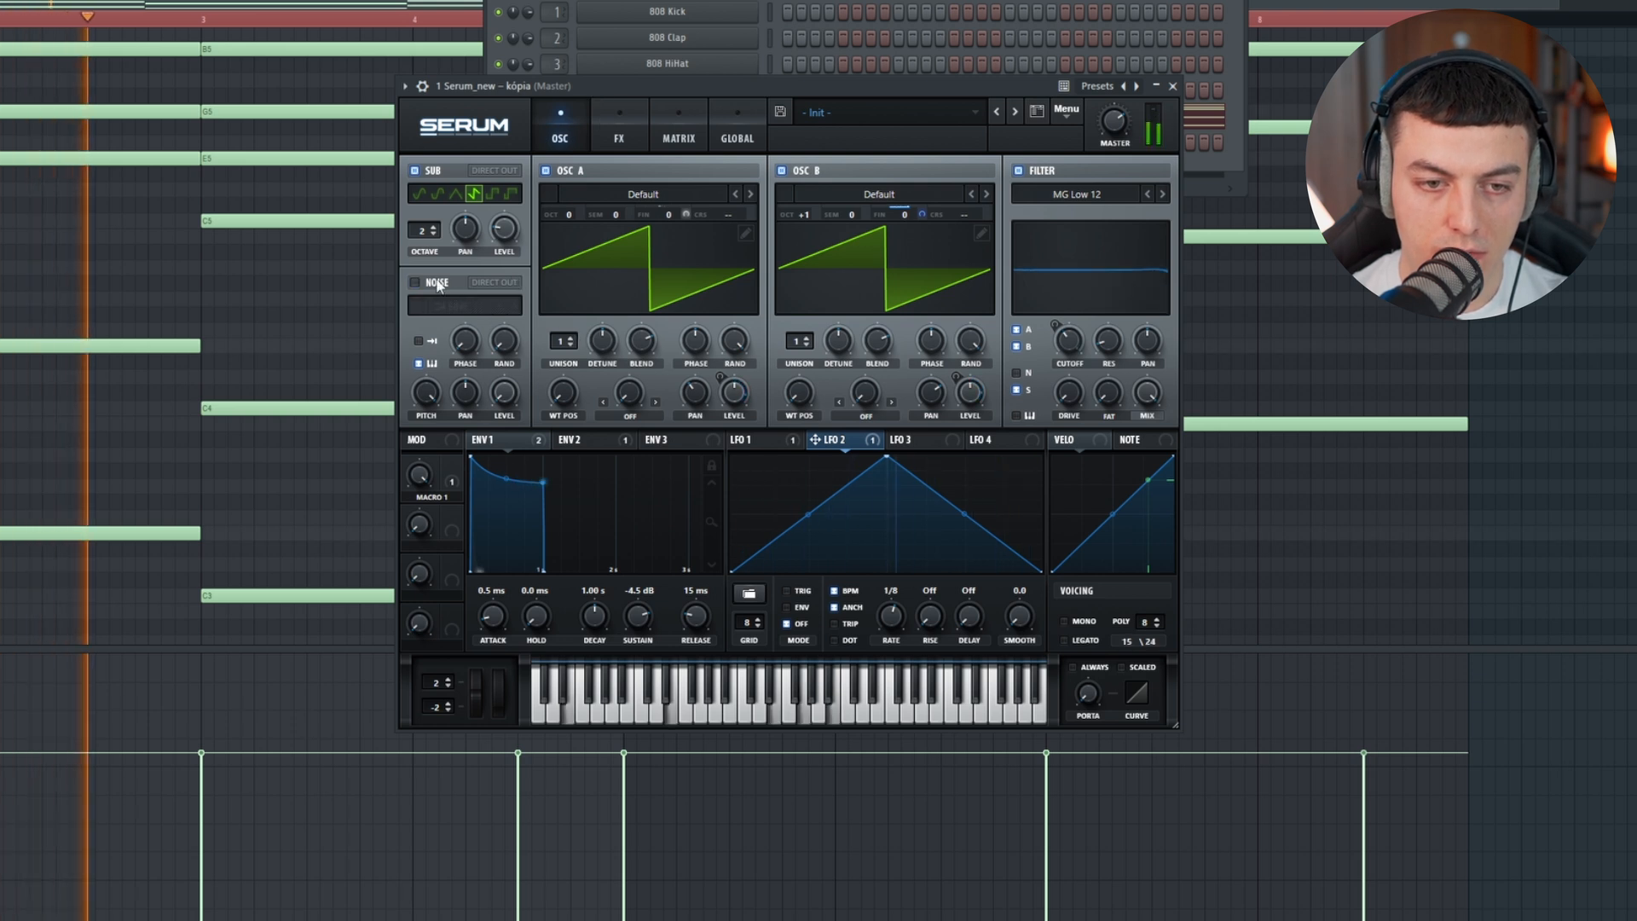
Step: Assign Noise OSC as a modulation source for the filter cutoff, try an amount of 28, and settle on a small amount
{"action": "key", "text": "space"}
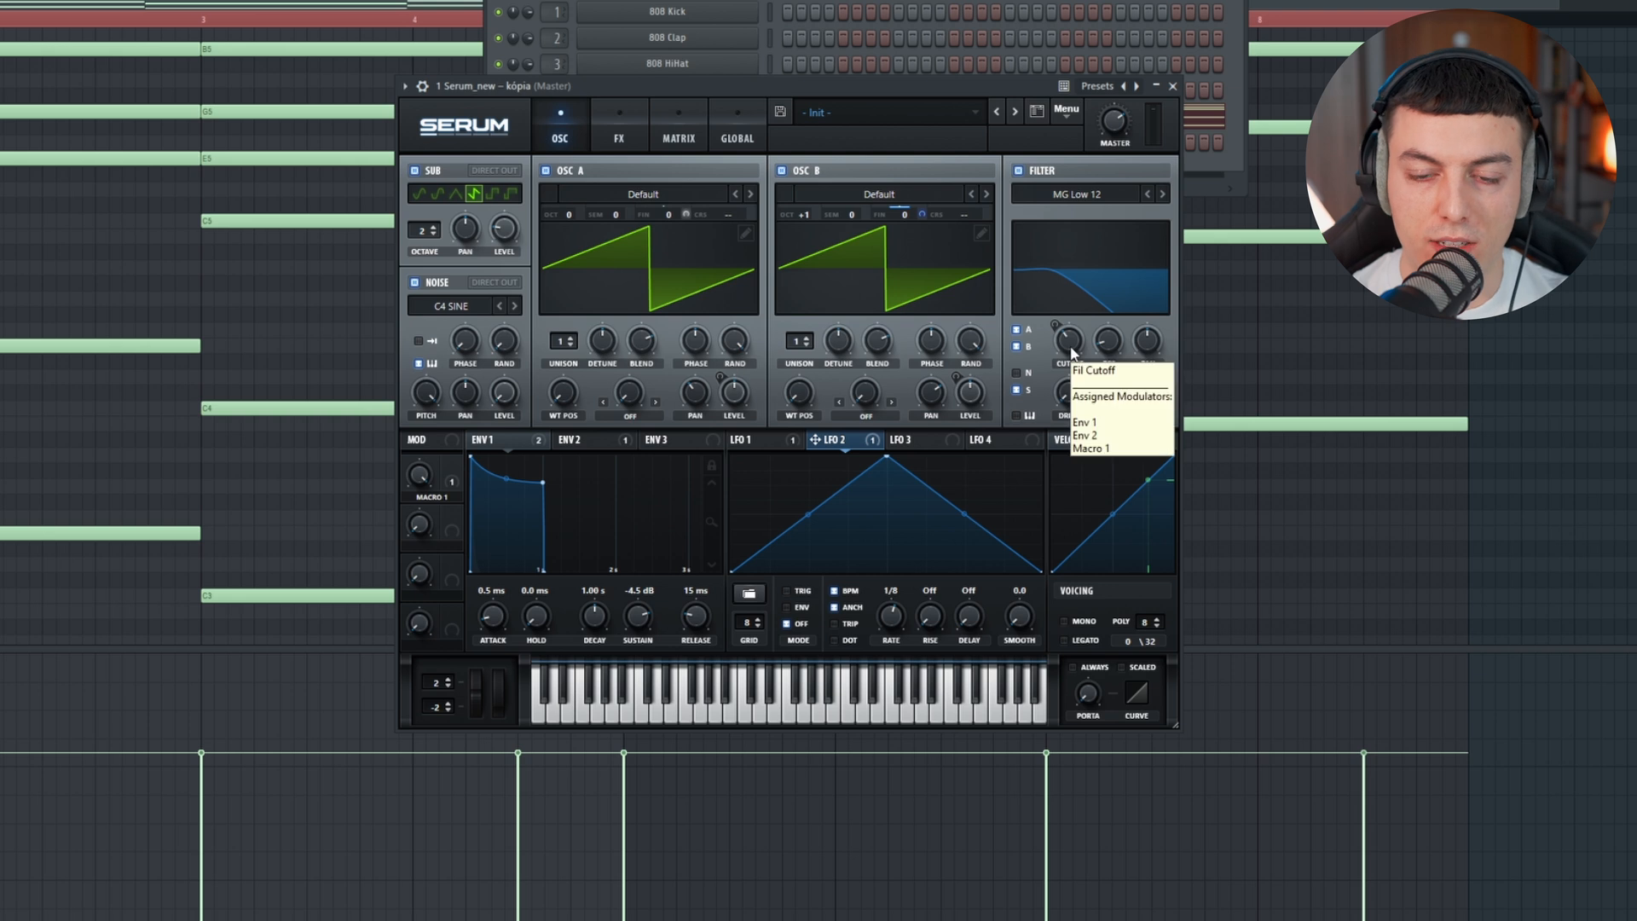
{"action": "right_click", "coordinate": [1068, 333]}
{"action": "key", "text": "space"}
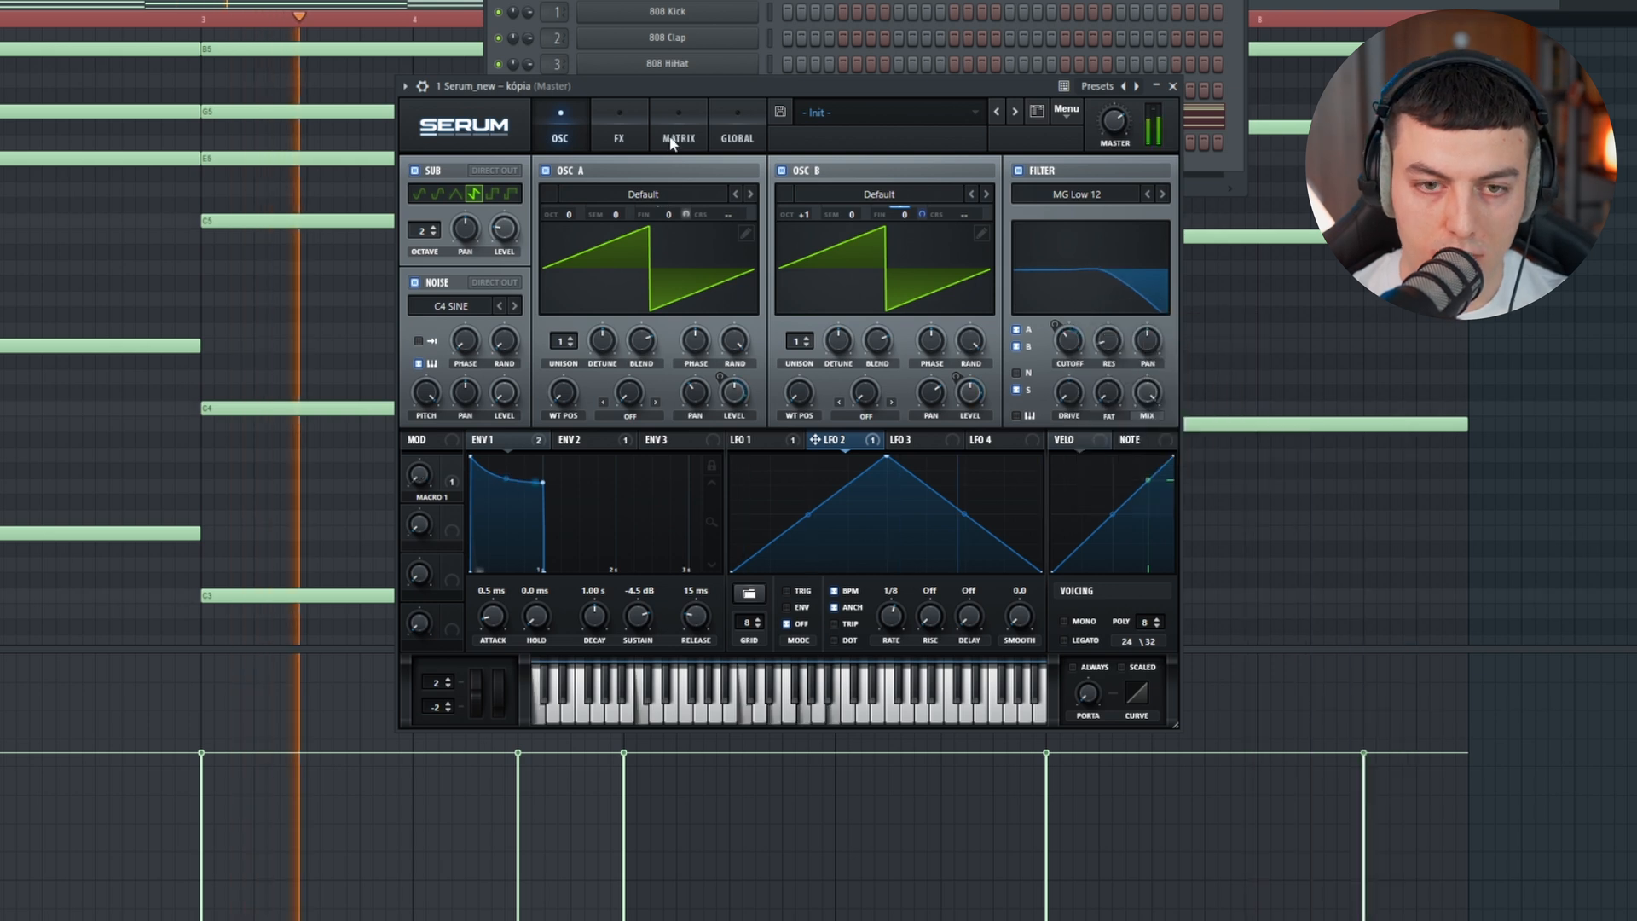
{"action": "left_click", "coordinate": [679, 128]}
{"action": "mouse_move", "coordinate": [605, 382]}
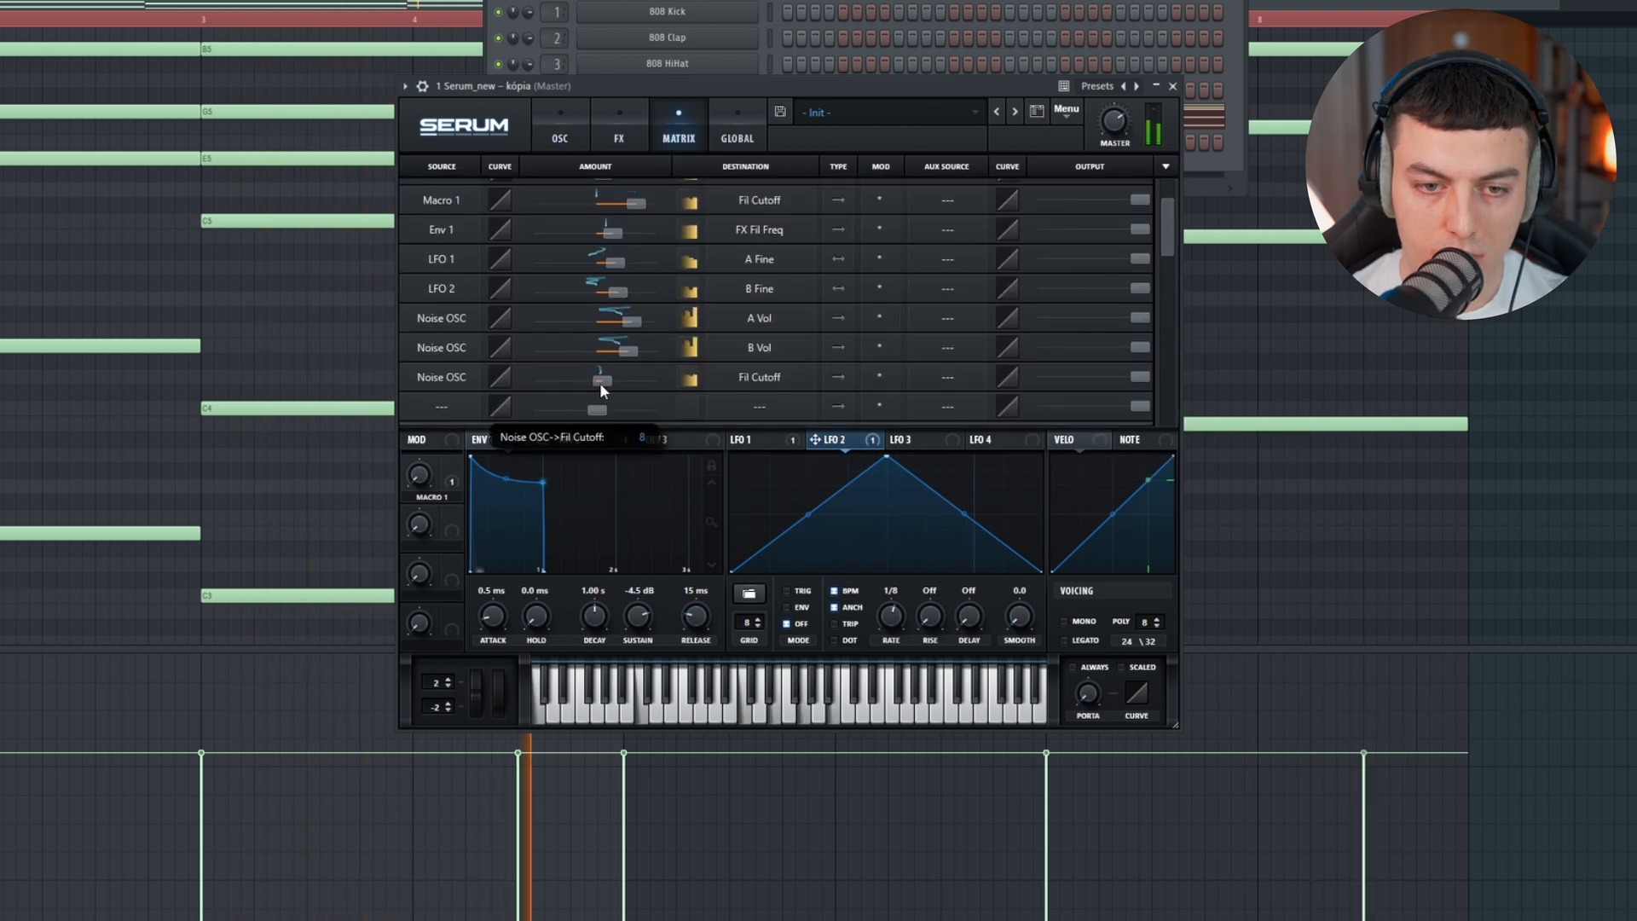
{"action": "left_click_drag", "start_coordinate": [617, 381], "coordinate": [642, 381]}
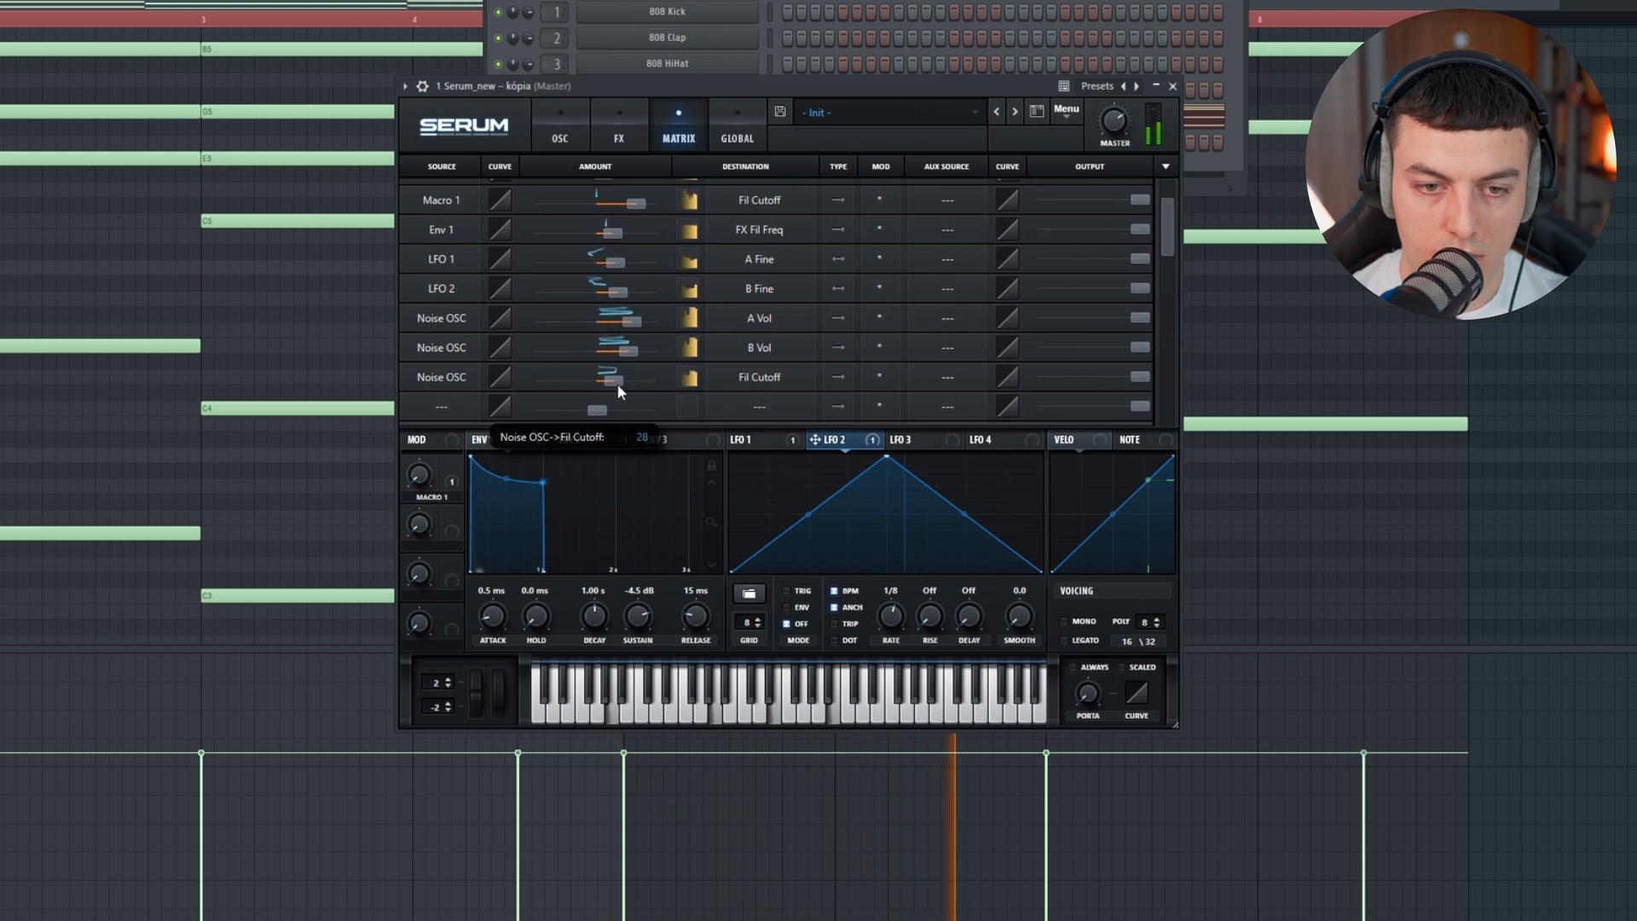
{"action": "left_click", "coordinate": [571, 134]}
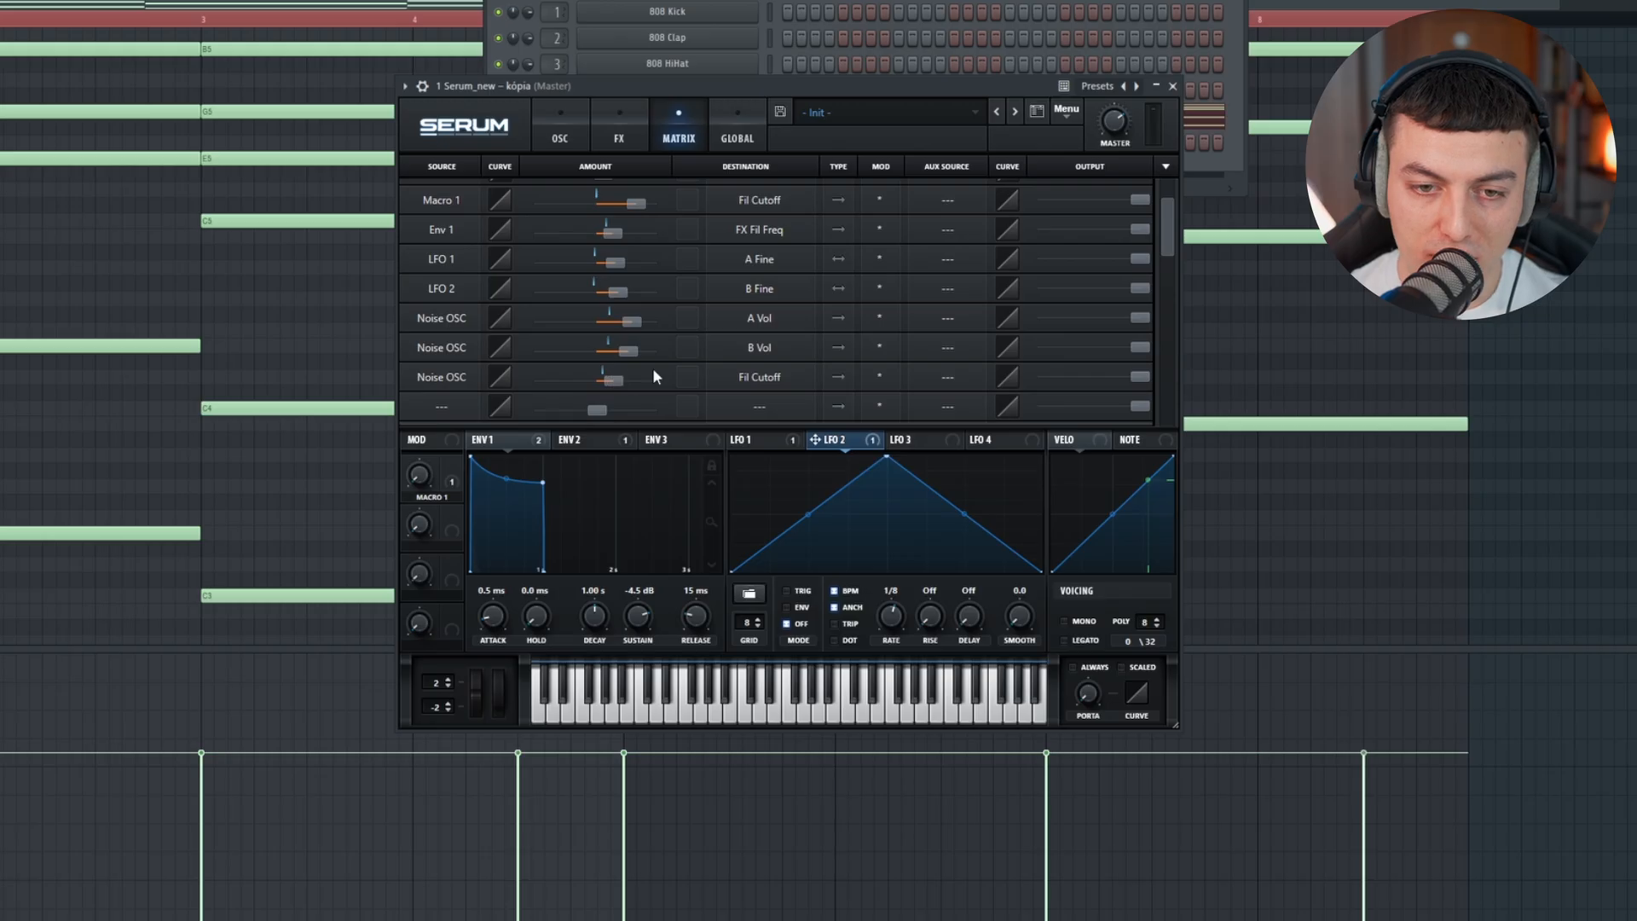
{"action": "left_click_drag", "start_coordinate": [617, 375], "coordinate": [601, 379]}
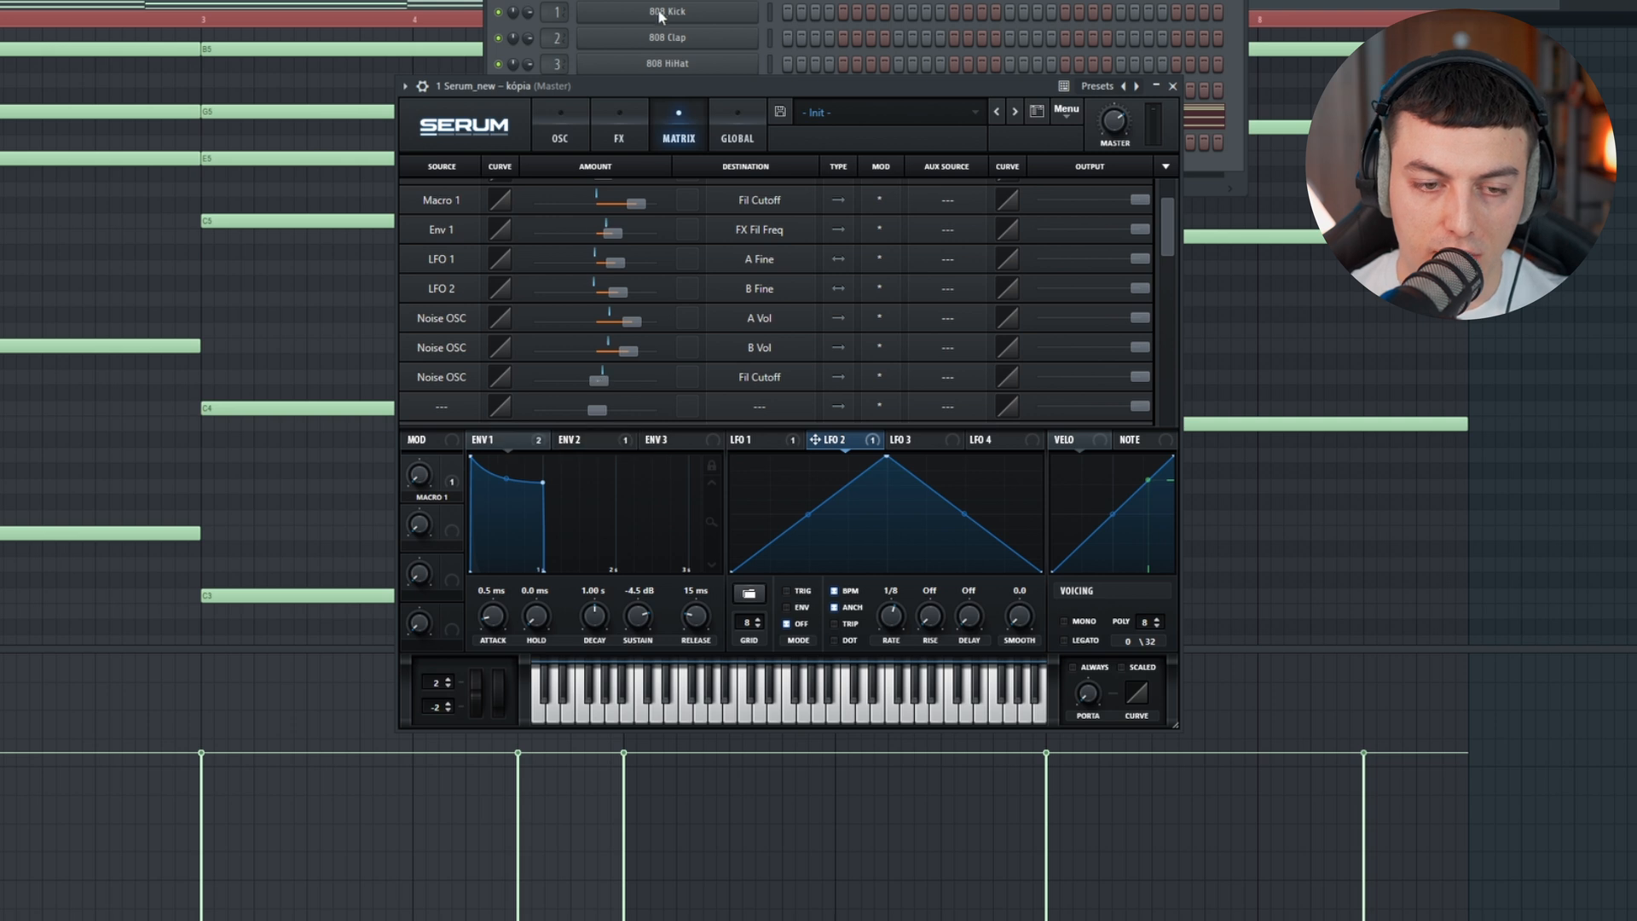
Step: Play the chord pattern together with the main vocal in the playlist and reopen the Serum channel
{"action": "left_click_drag", "start_coordinate": [650, 86], "coordinate": [661, 86]}
{"action": "key", "text": "space"}
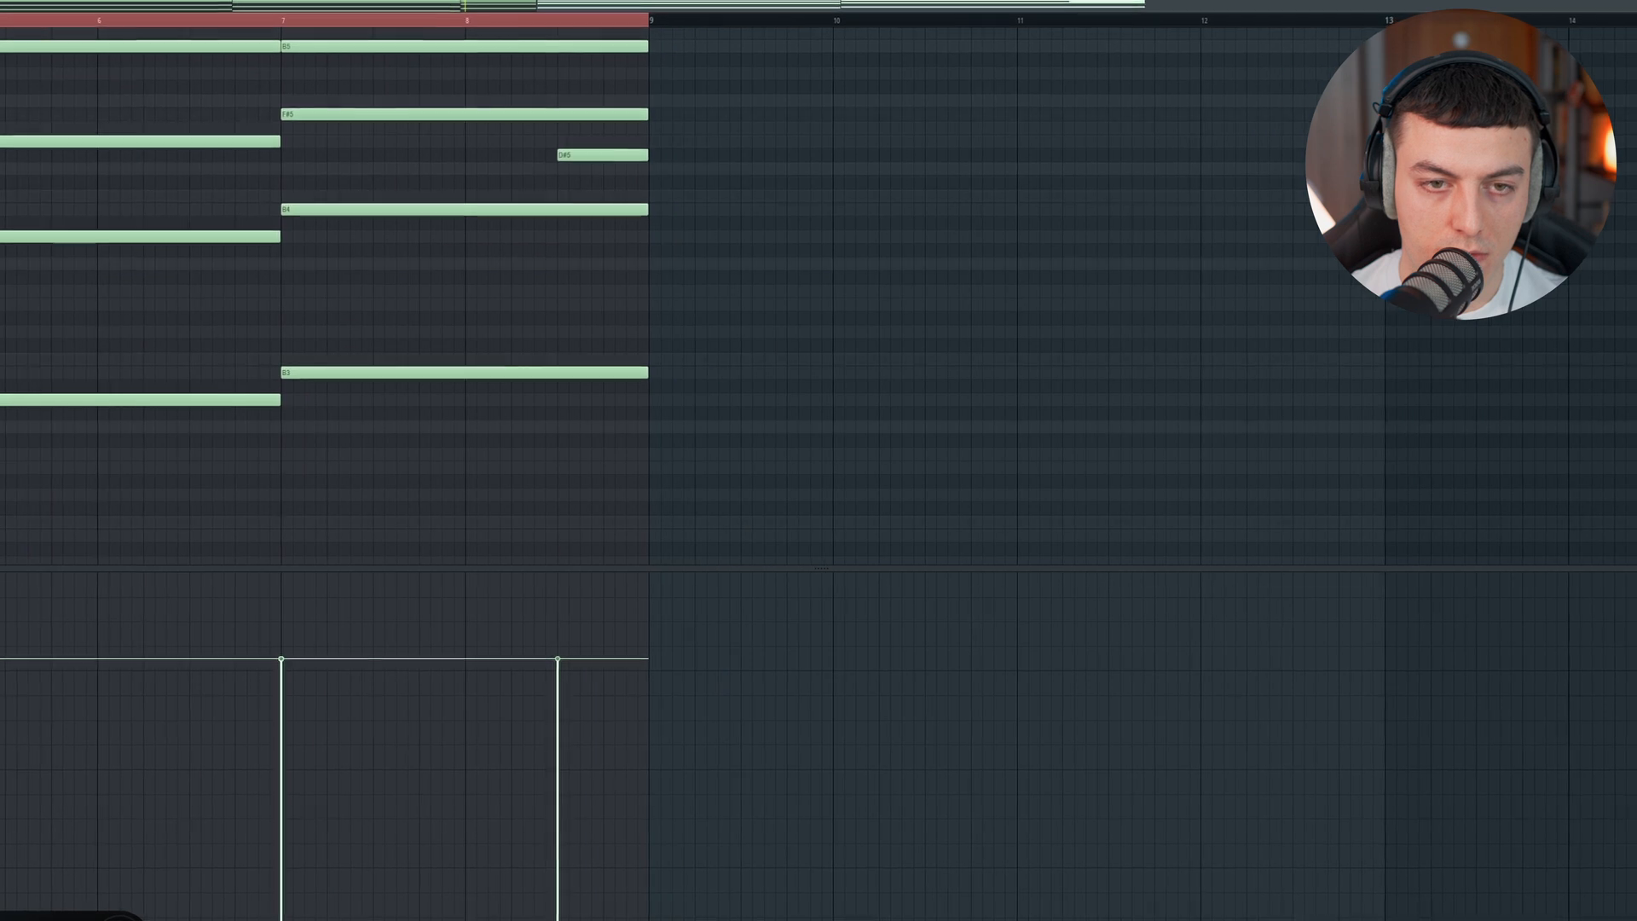
{"action": "key", "text": "F6"}
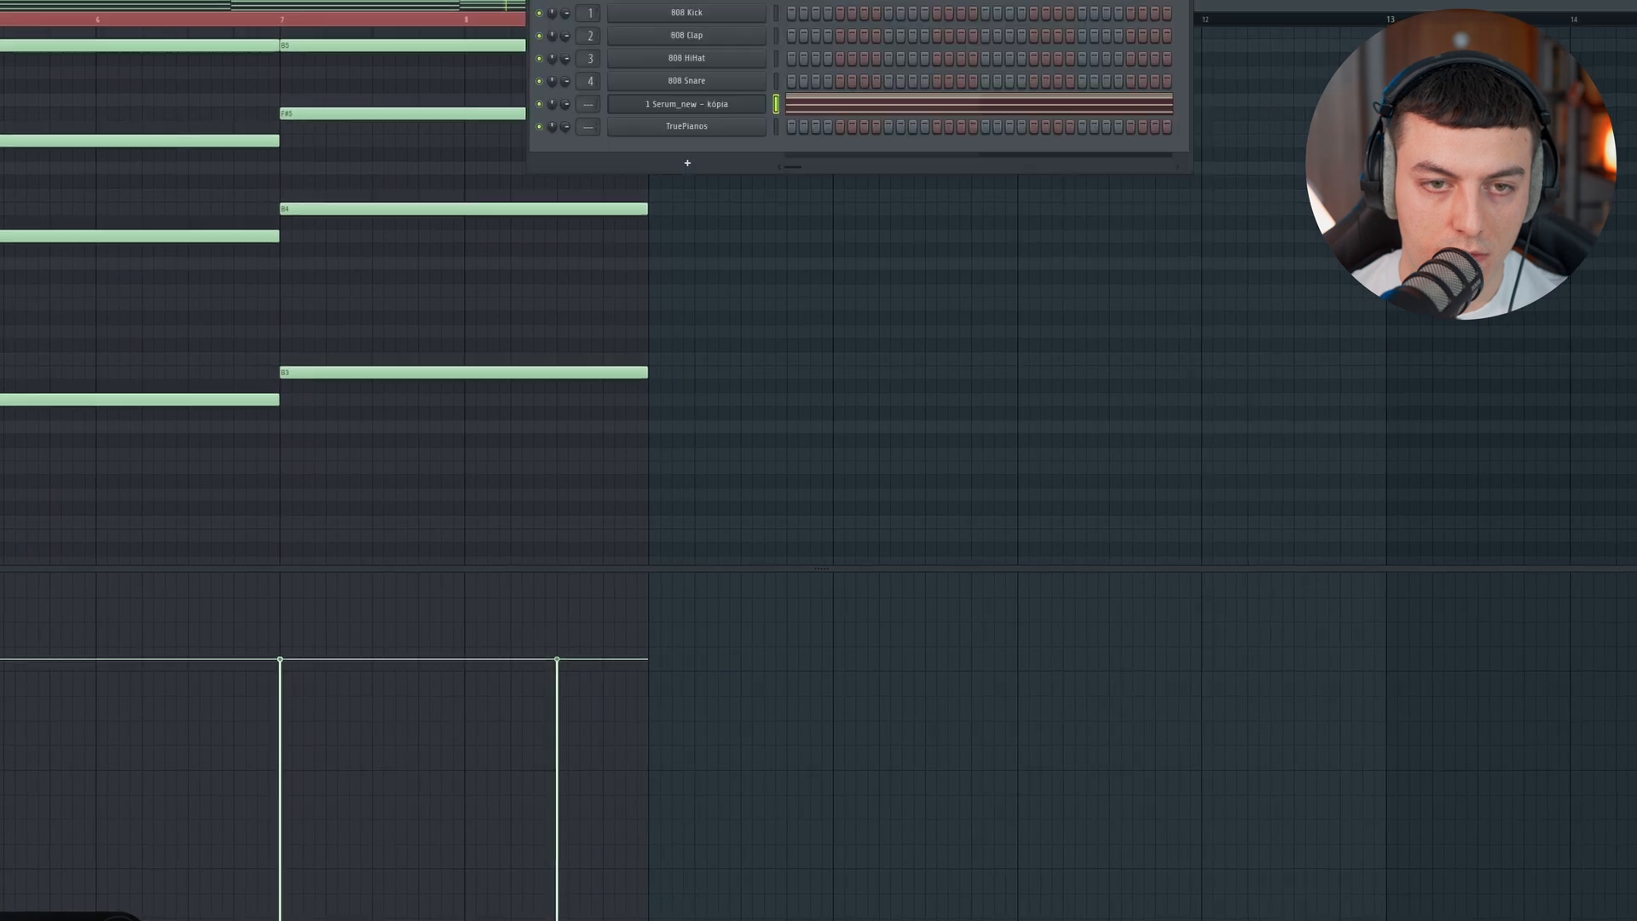
{"action": "left_click", "coordinate": [716, 103]}
{"action": "key", "text": "space"}
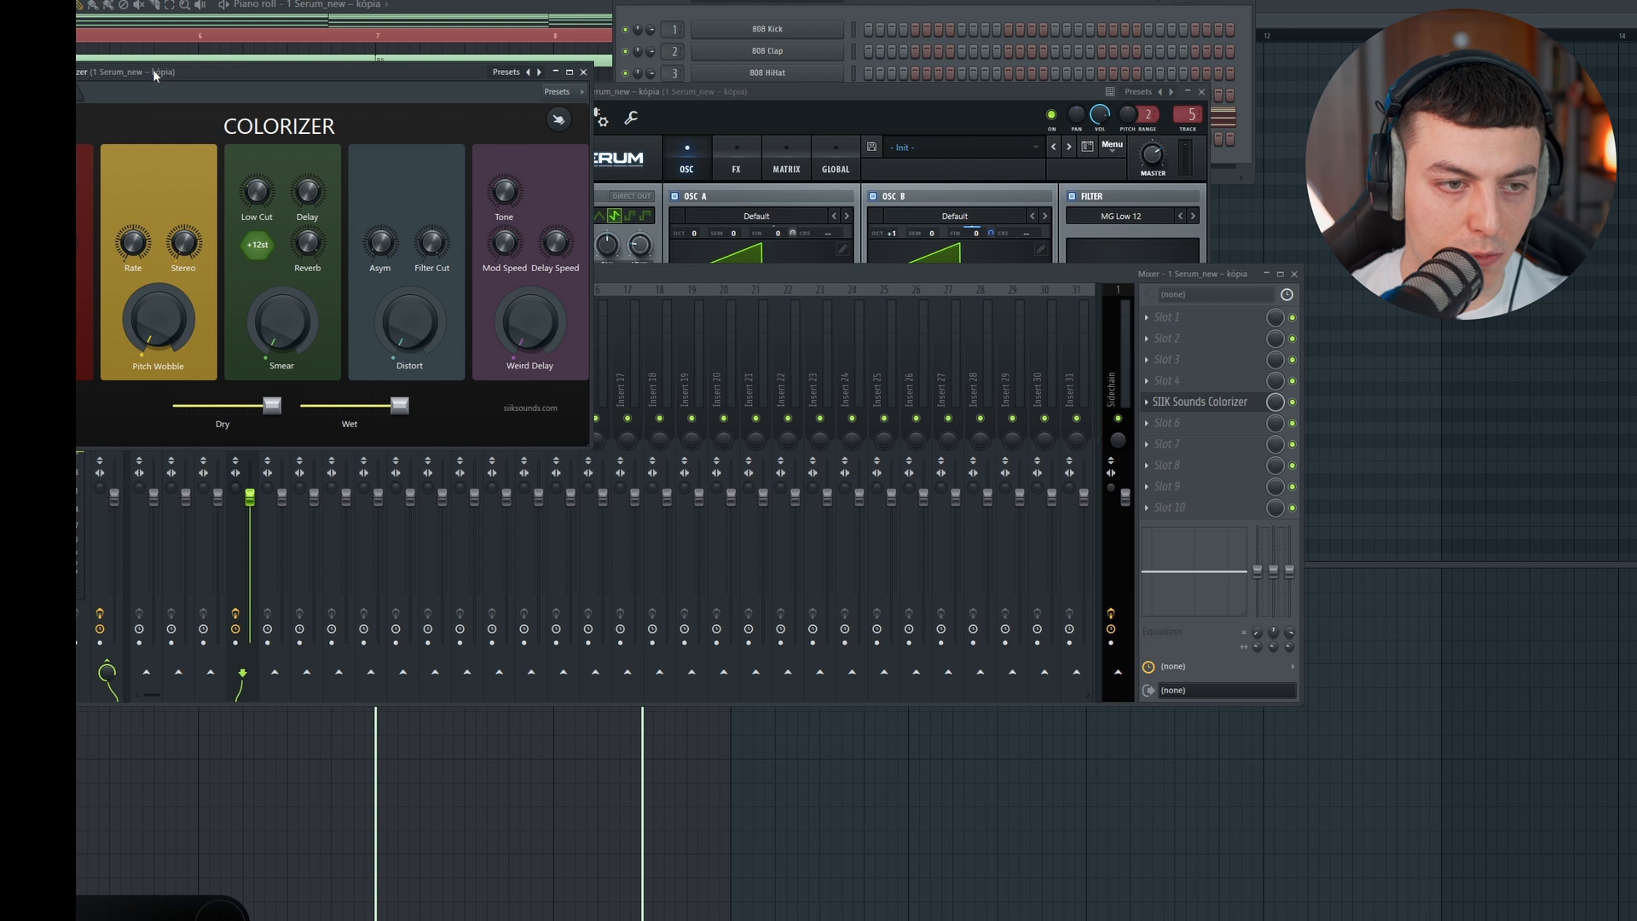
Step: Add SIIK Sounds Colorizer to Serum's mixer track 5 and raise its Smear, Pitch Wobble and Distort amounts
{"action": "left_click_drag", "start_coordinate": [153, 74], "coordinate": [621, 125]}
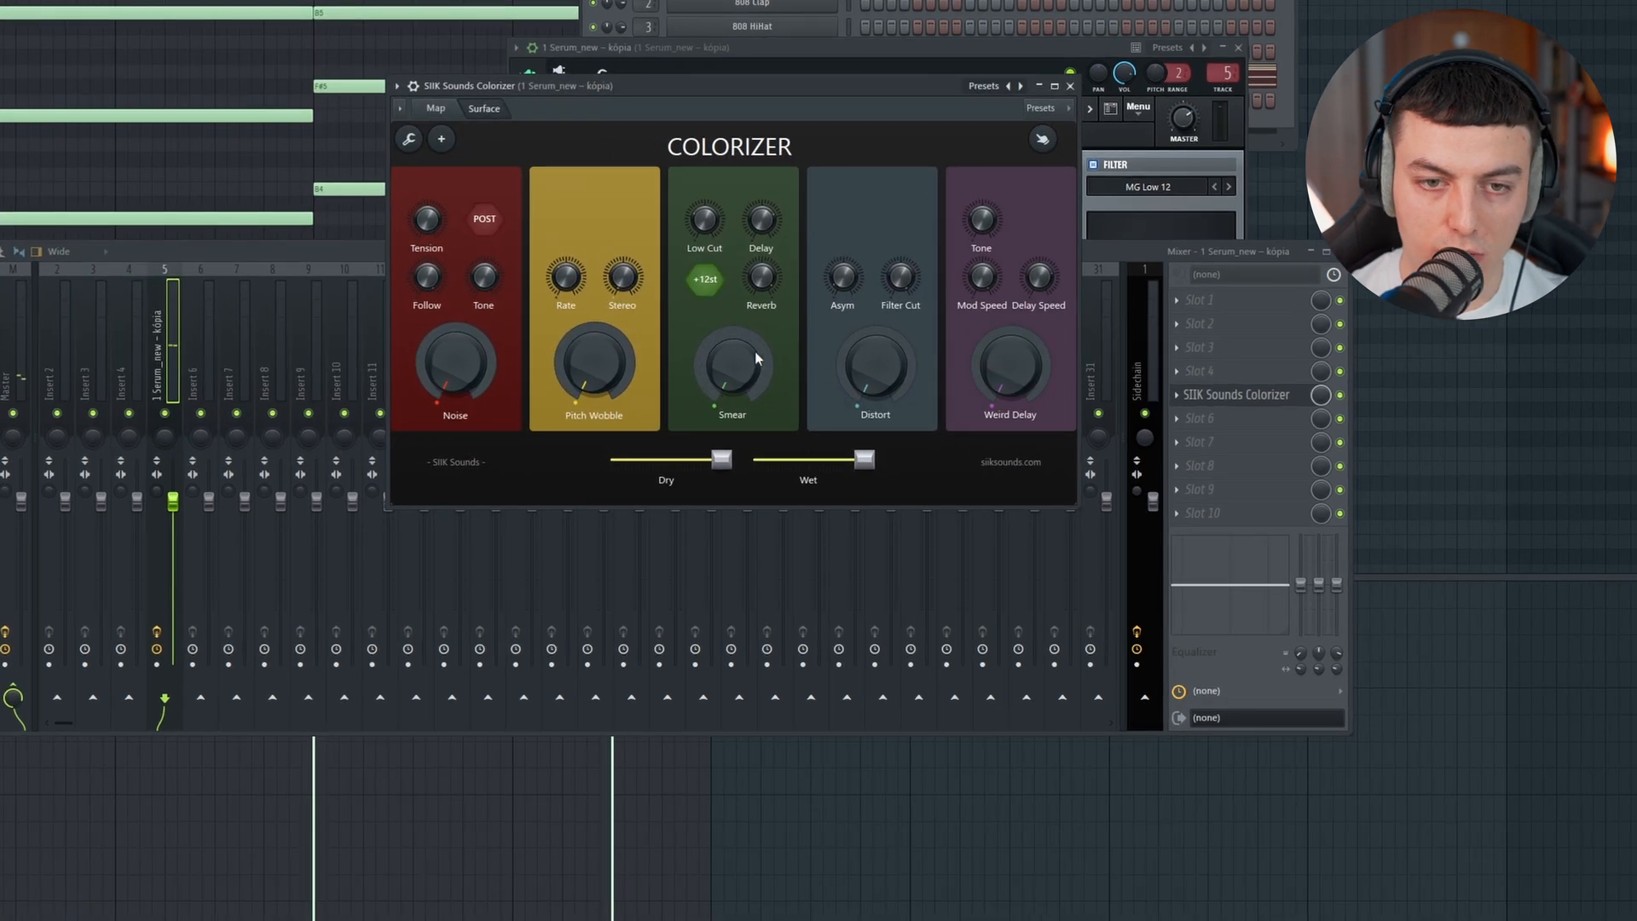
{"action": "left_click_drag", "start_coordinate": [730, 368], "coordinate": [730, 341]}
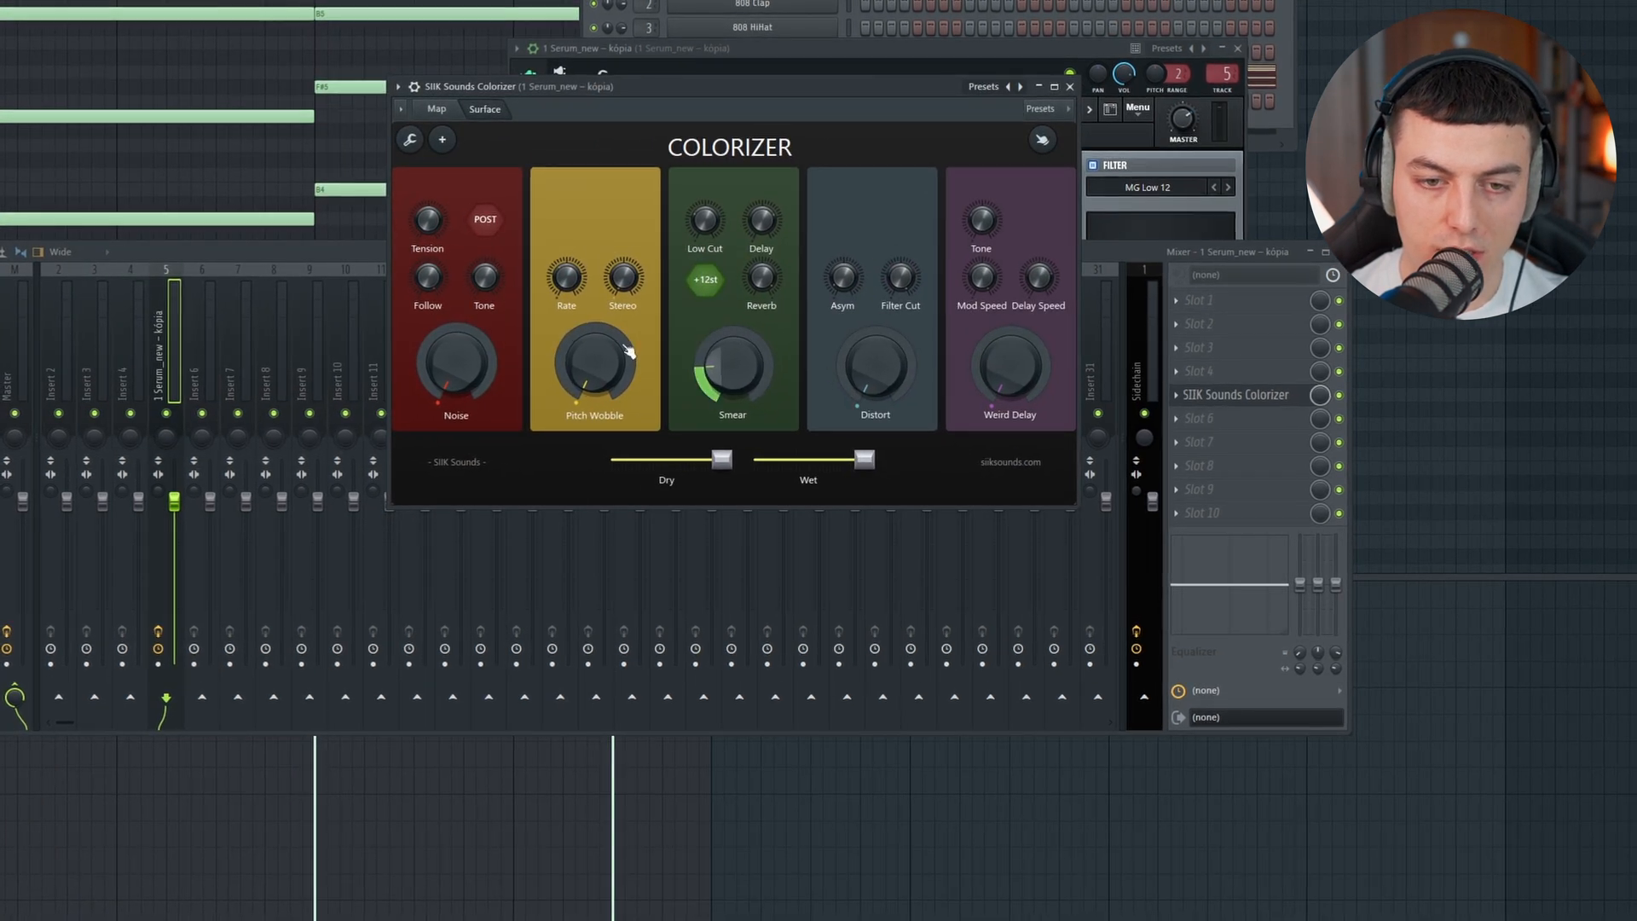
{"action": "left_click_drag", "start_coordinate": [595, 366], "coordinate": [595, 348]}
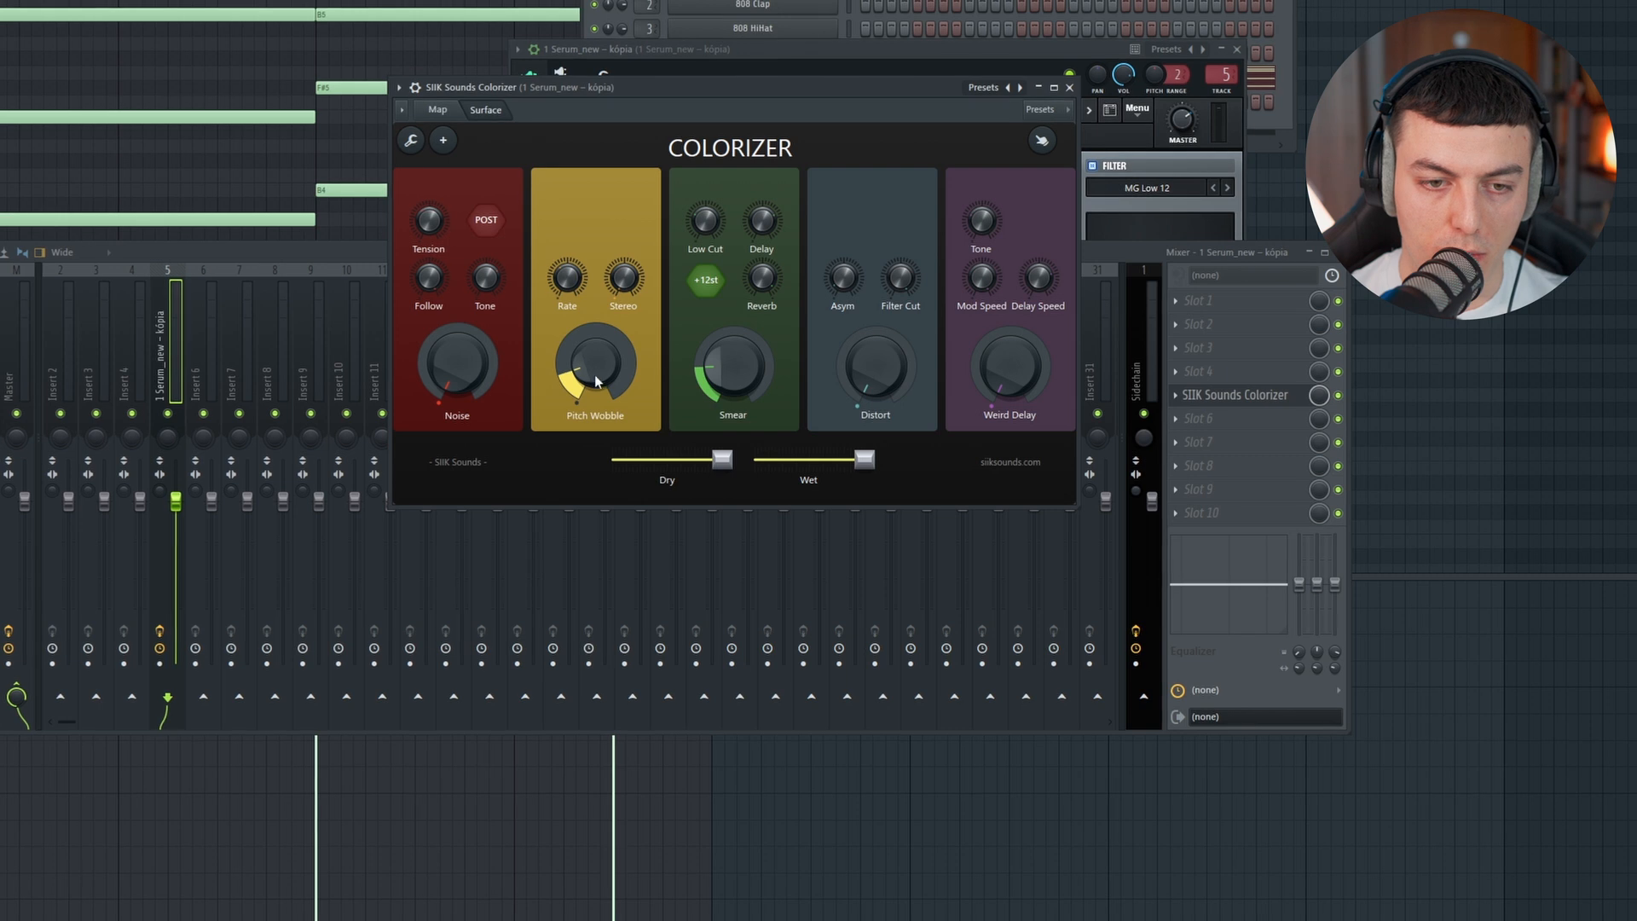
{"action": "left_click_drag", "start_coordinate": [624, 281], "coordinate": [624, 268]}
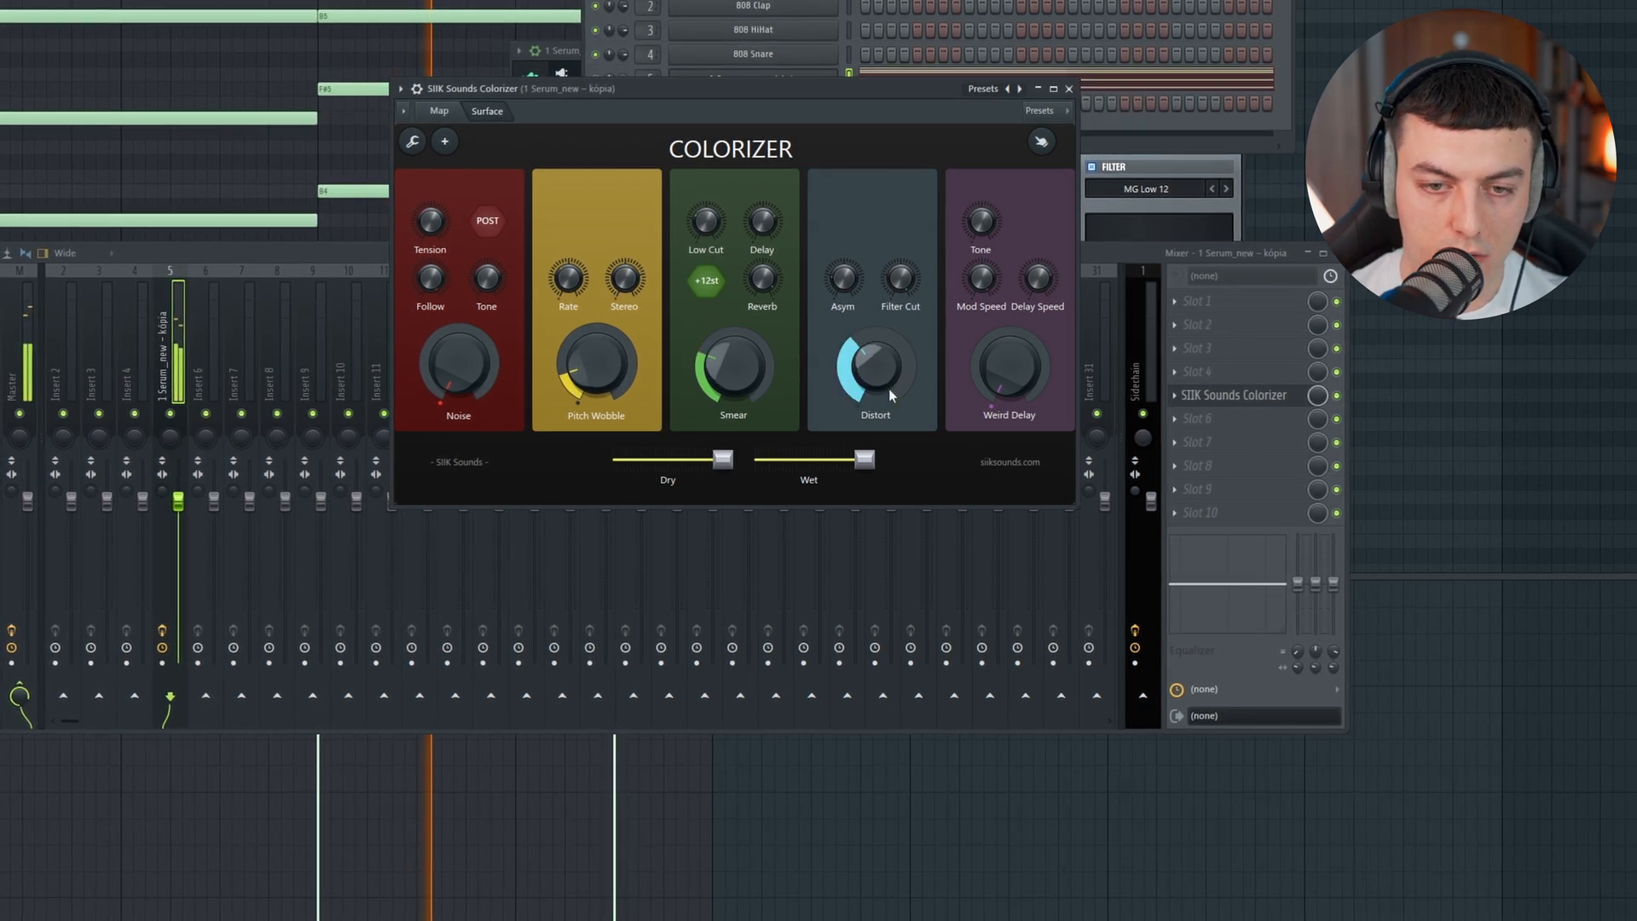
{"action": "left_click_drag", "start_coordinate": [888, 387], "coordinate": [889, 382]}
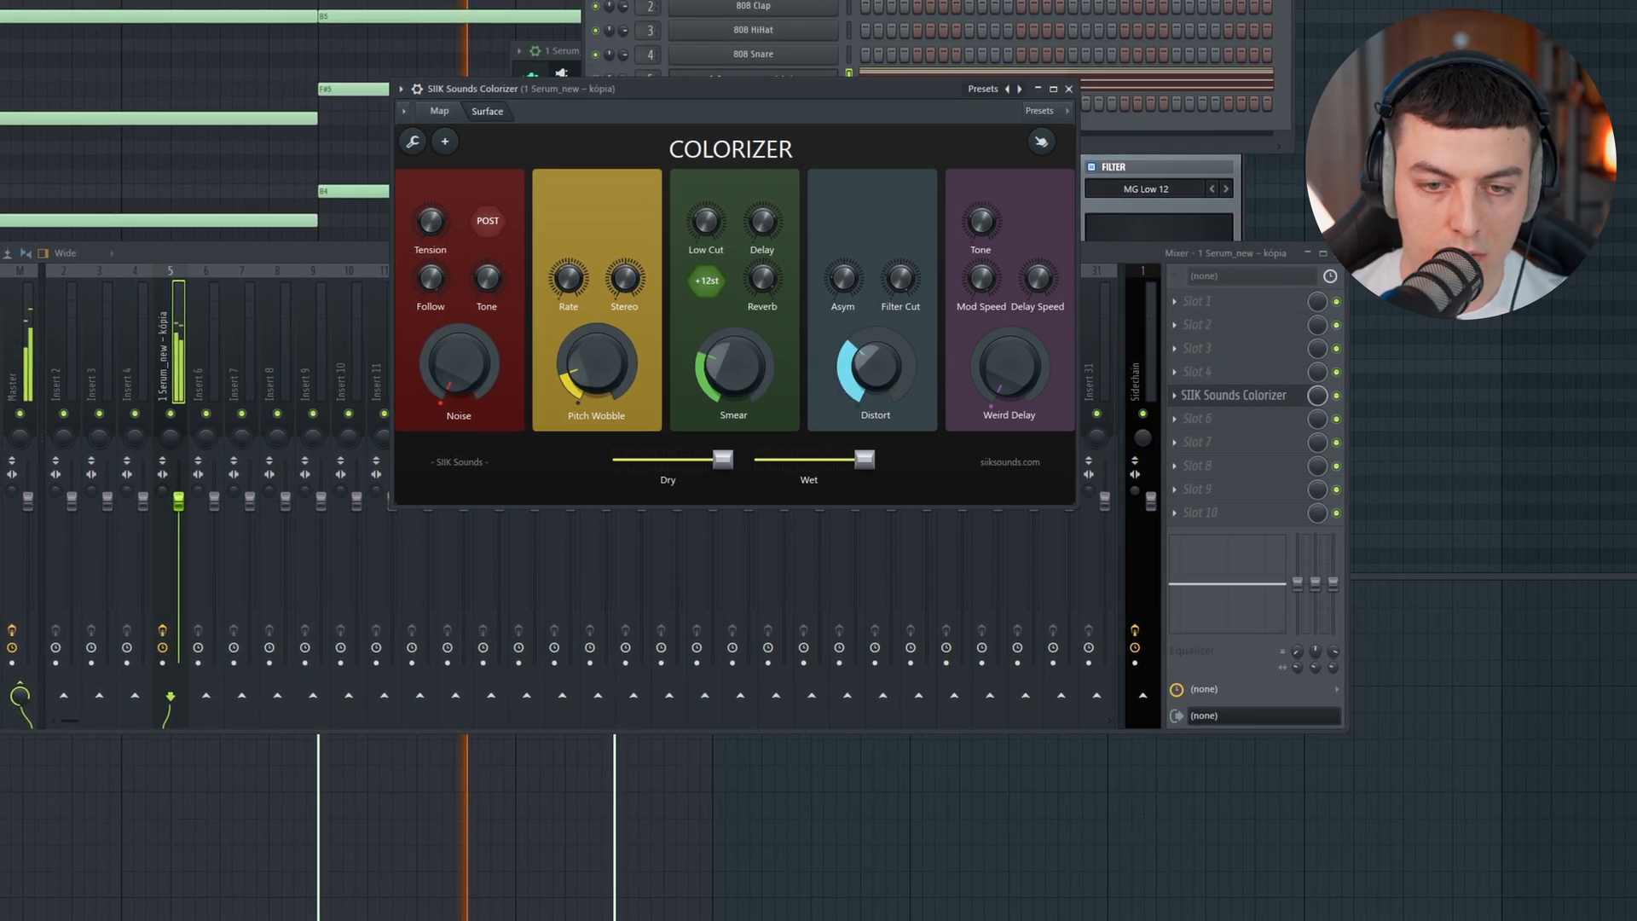
{"action": "left_click_drag", "start_coordinate": [845, 281], "coordinate": [845, 278]}
{"action": "key", "text": "space"}
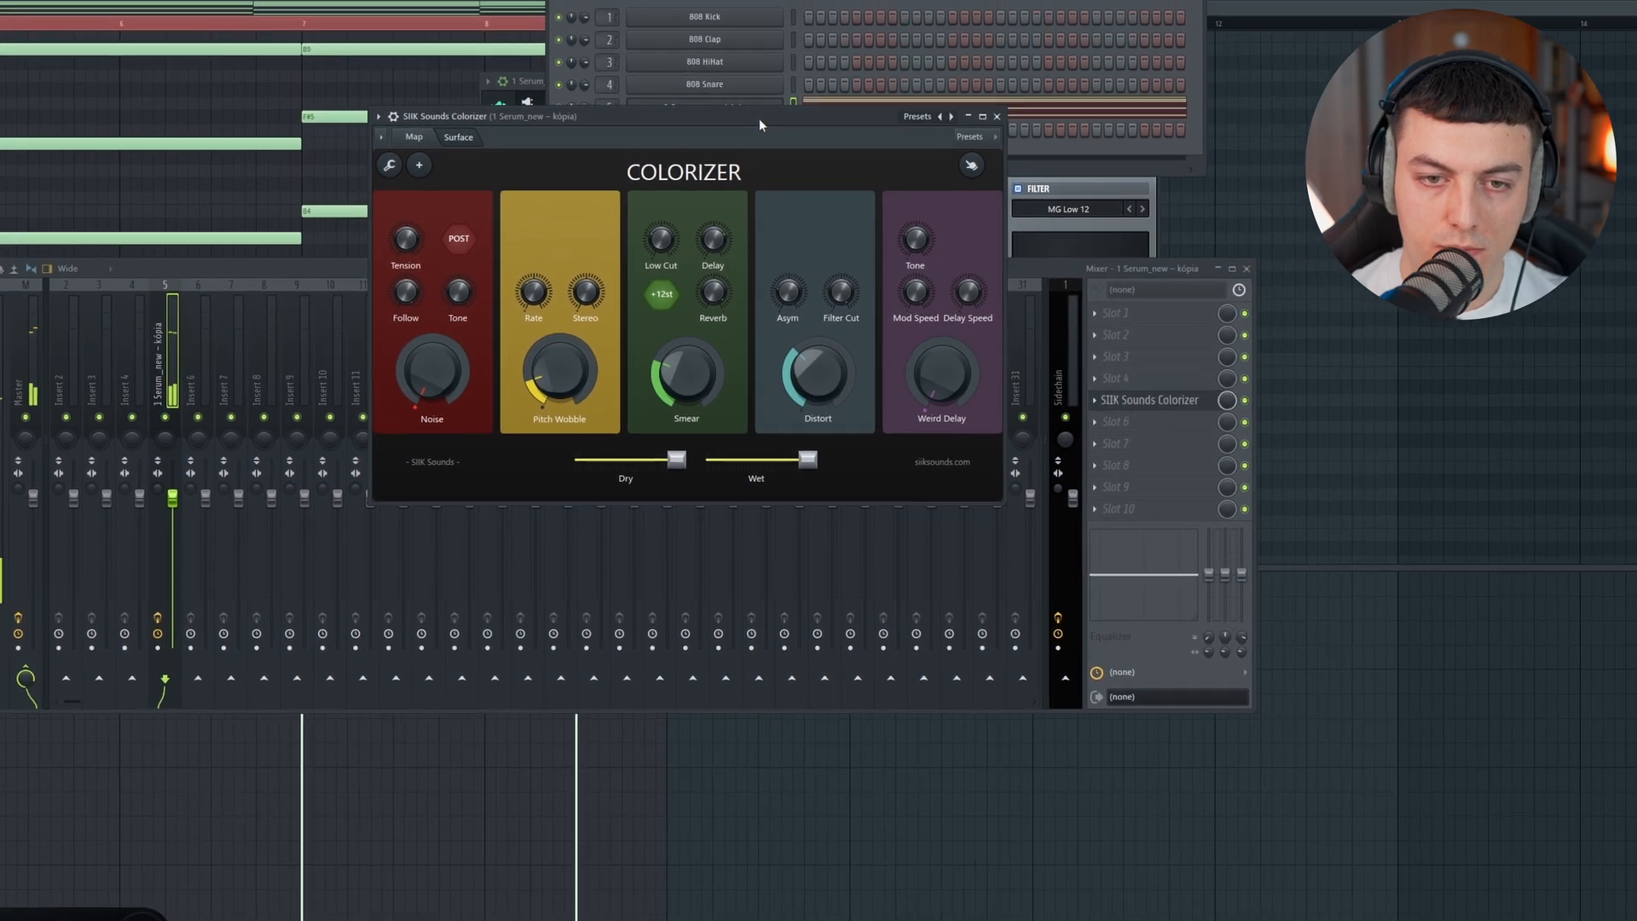
Step: Clone the Serum channel, switch off the clone's sub oscillator and load Basic Shapes into oscillators A and B
{"action": "left_click", "coordinate": [748, 104]}
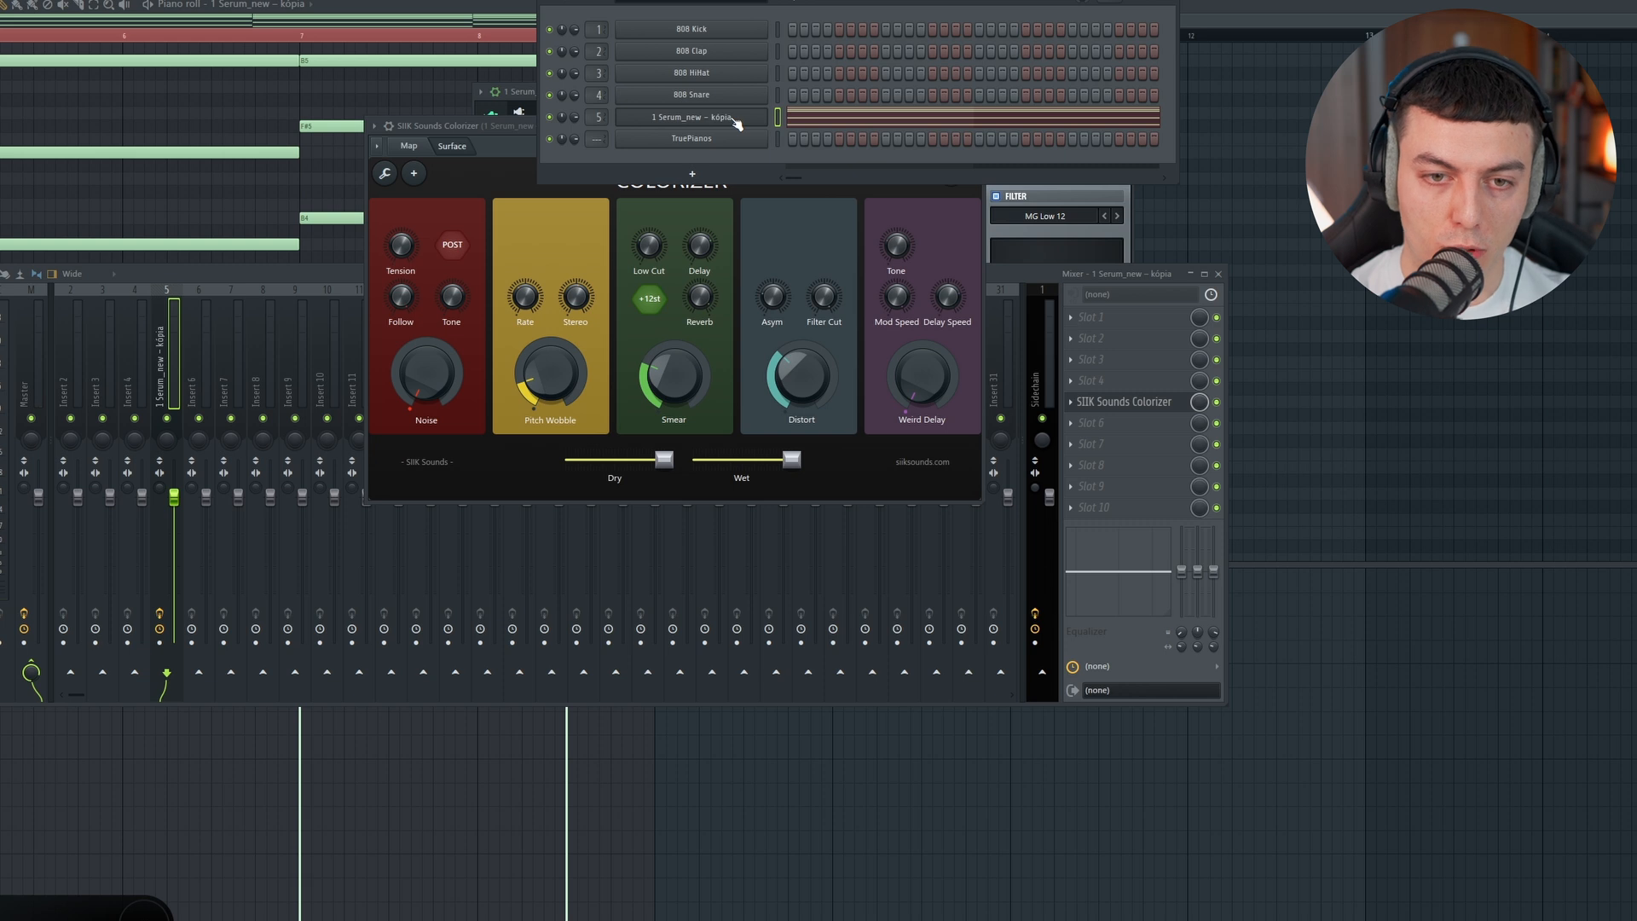
{"action": "left_click", "coordinate": [736, 120]}
{"action": "left_click_drag", "start_coordinate": [738, 115], "coordinate": [715, 104]}
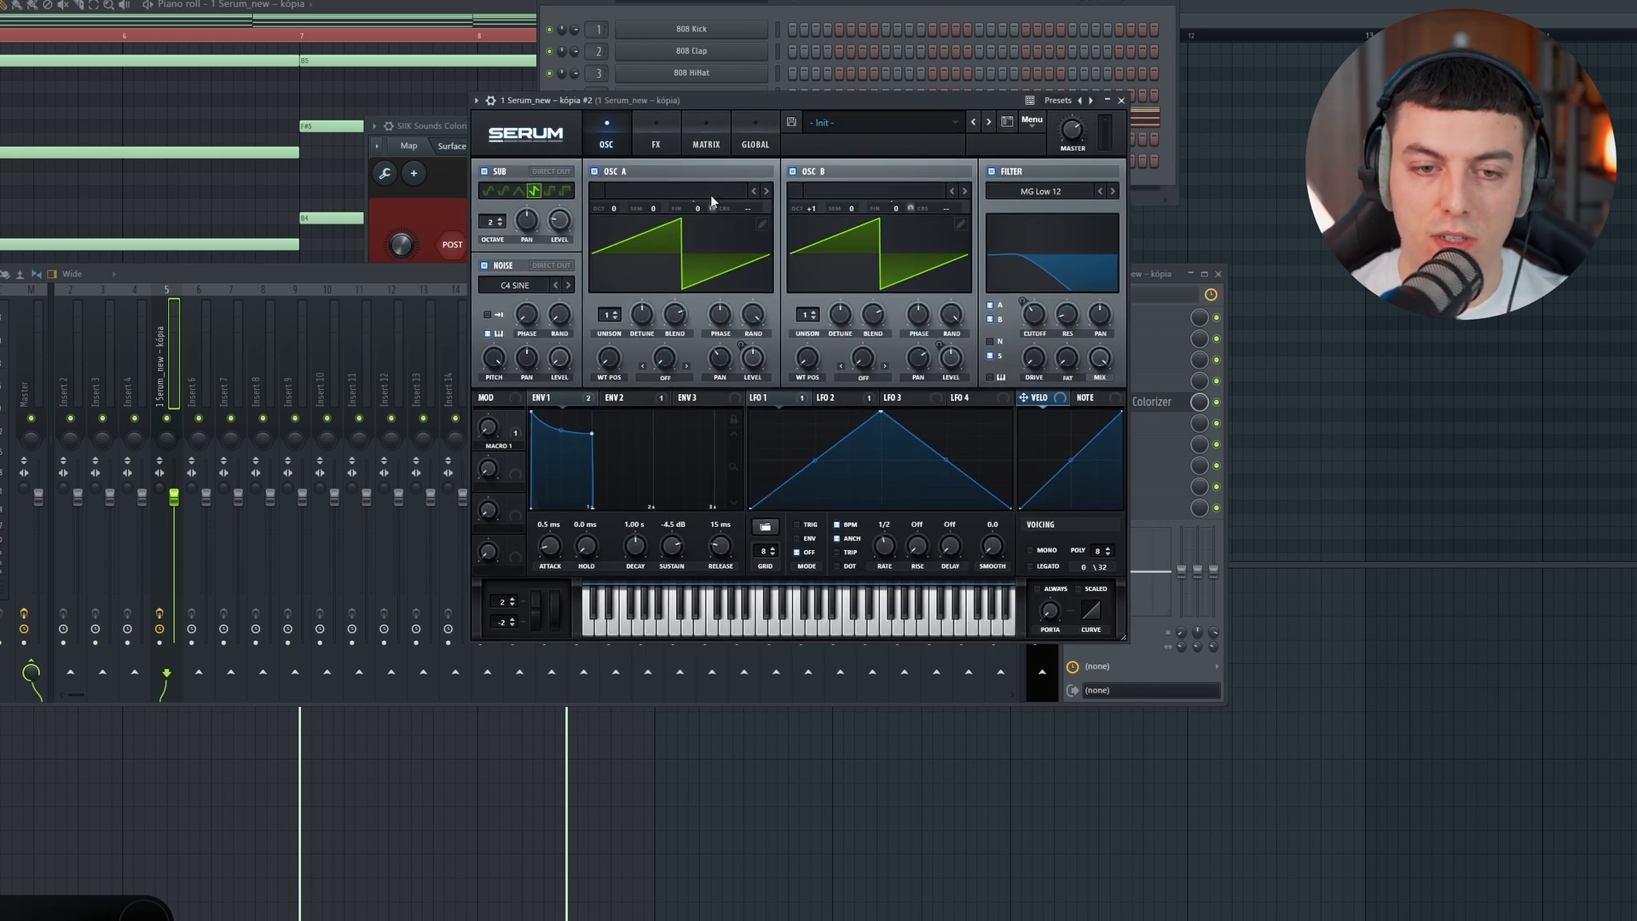
{"action": "left_click", "coordinate": [711, 196]}
{"action": "mouse_move", "coordinate": [717, 91]}
{"action": "left_click", "coordinate": [1045, 135]}
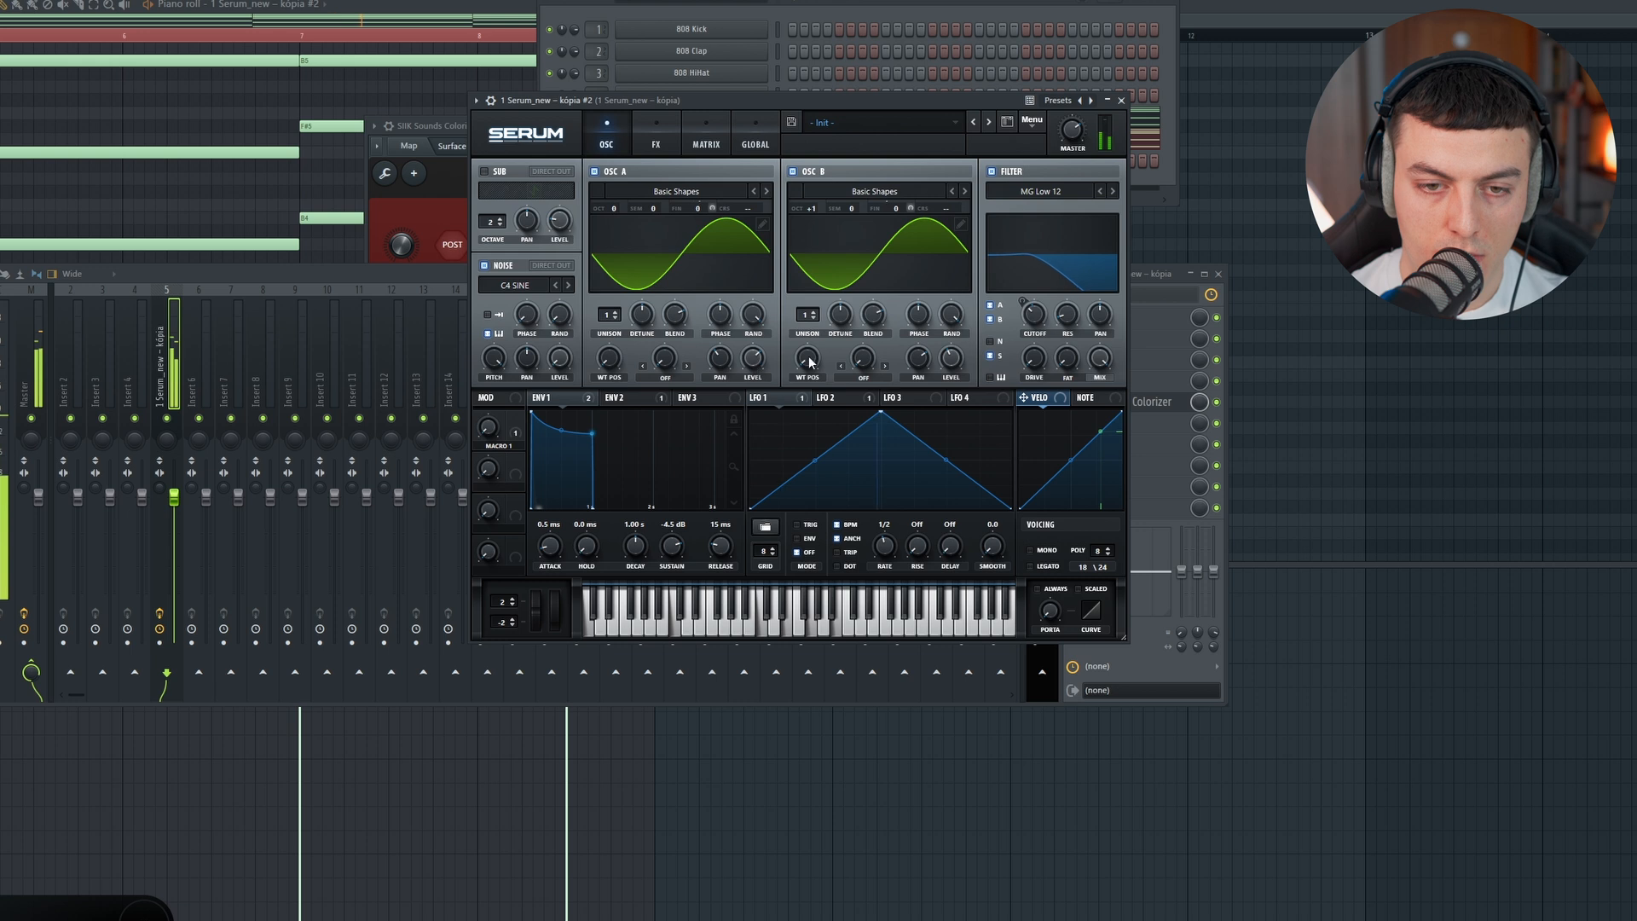
{"action": "left_click", "coordinate": [812, 23]}
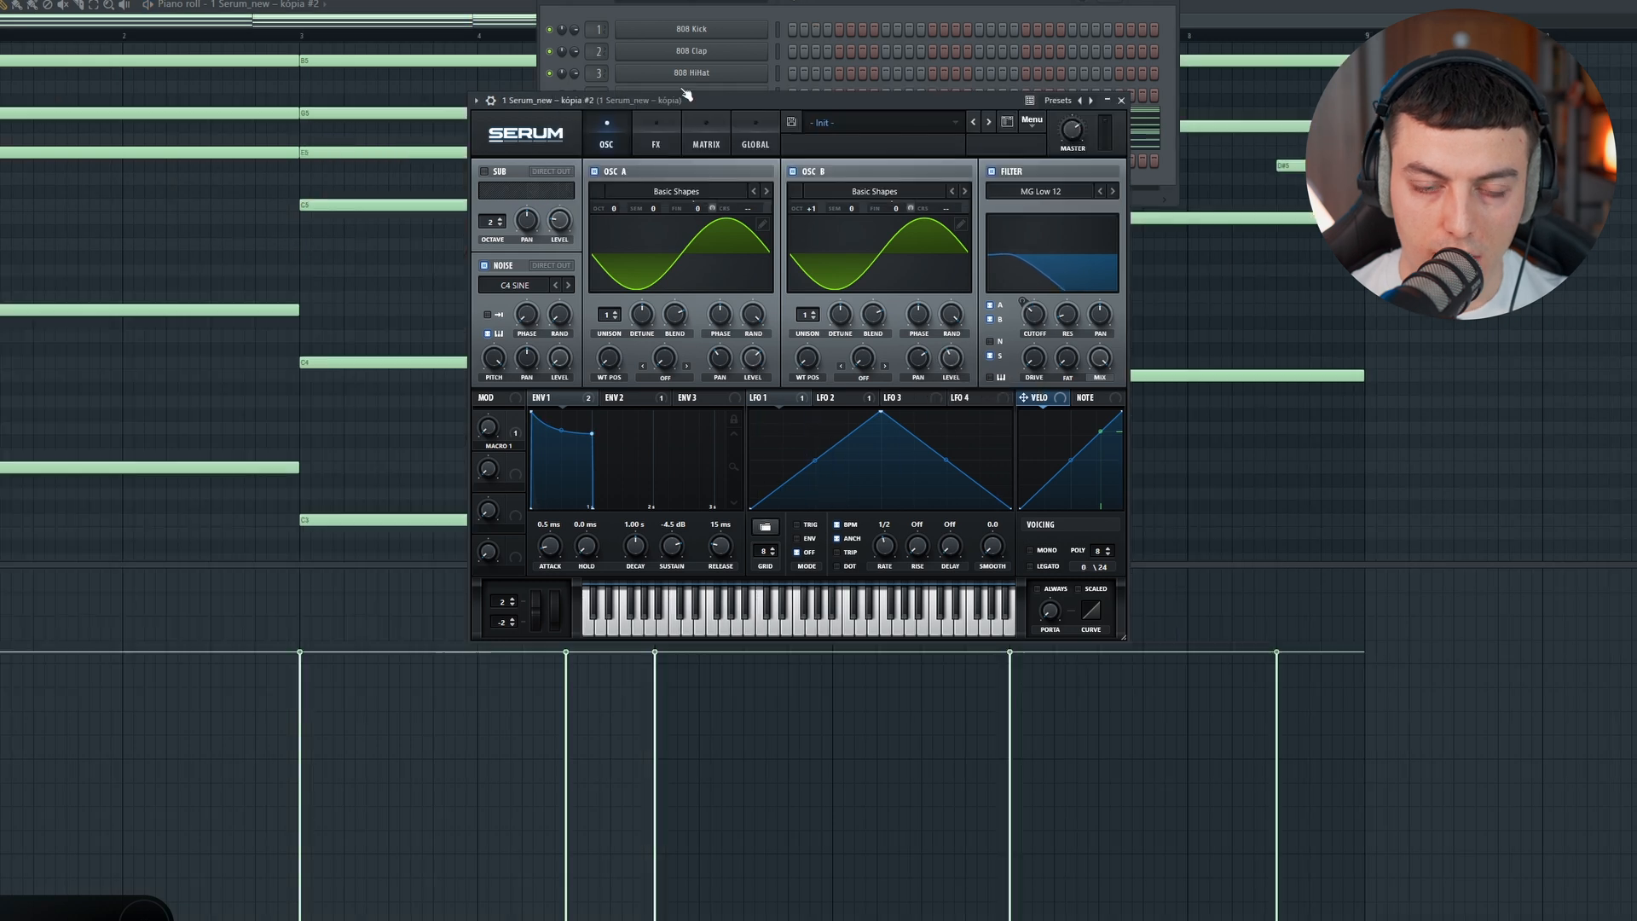
Step: Transpose the cloned channel's chords down one octave and play them from several positions
{"action": "left_click", "coordinate": [820, 13]}
{"action": "left_click", "coordinate": [823, 138]}
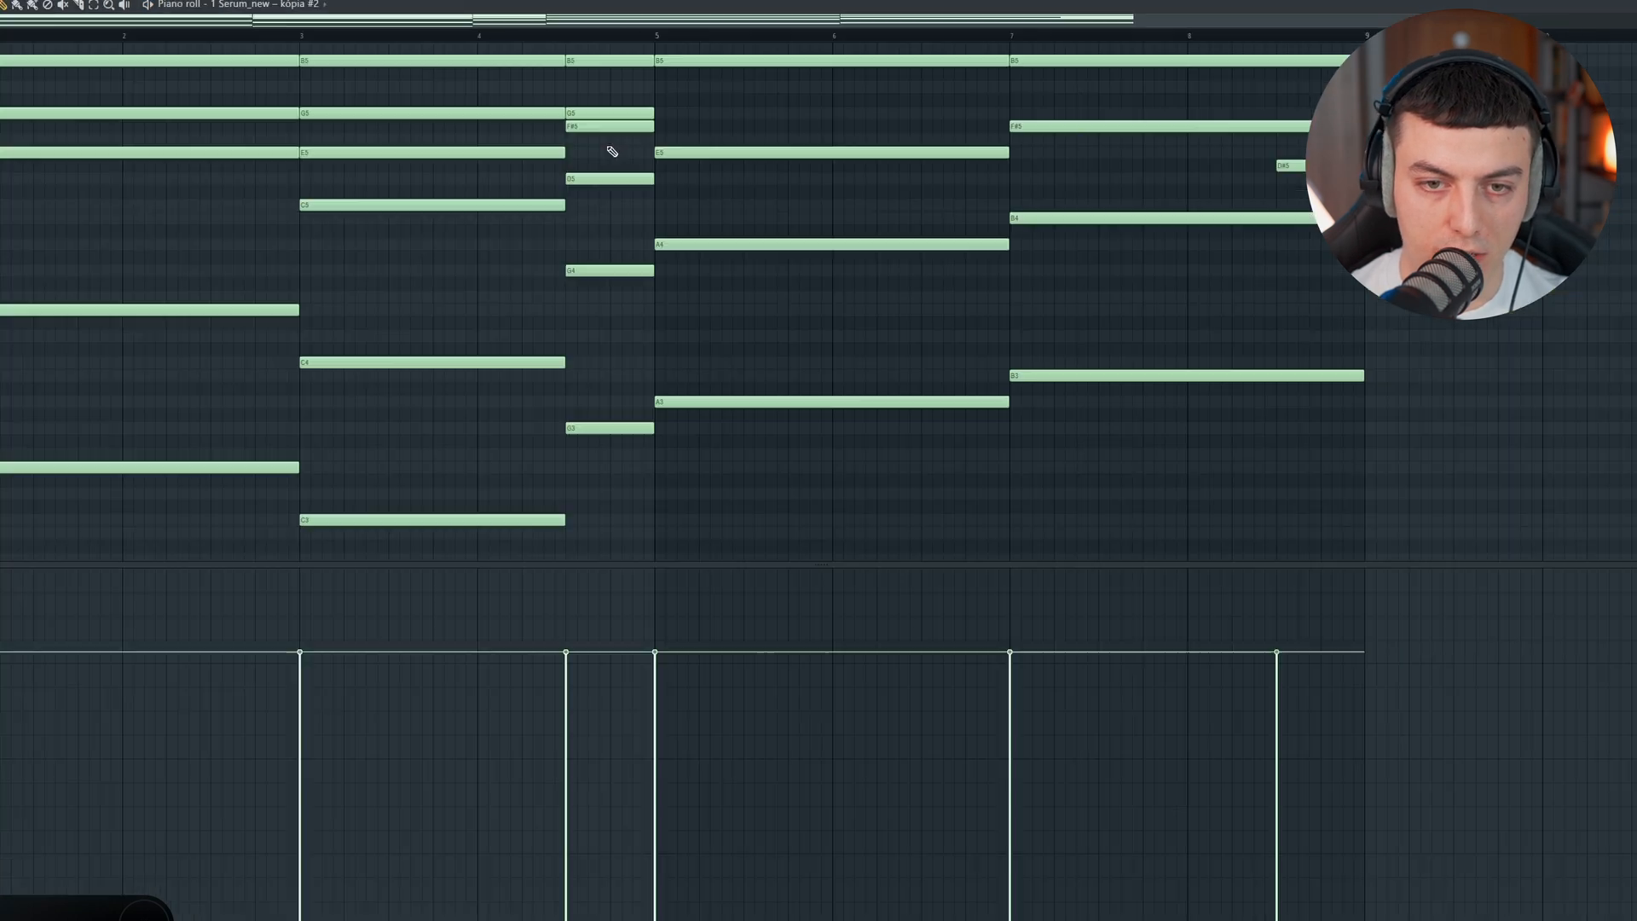
{"action": "key", "text": "ctrl+Down"}
{"action": "key", "text": "space"}
{"action": "left_click", "coordinate": [301, 35]}
{"action": "scroll", "coordinate": [511, 23], "scroll_direction": "up", "scroll_amount": 1}
{"action": "left_click", "coordinate": [623, 37]}
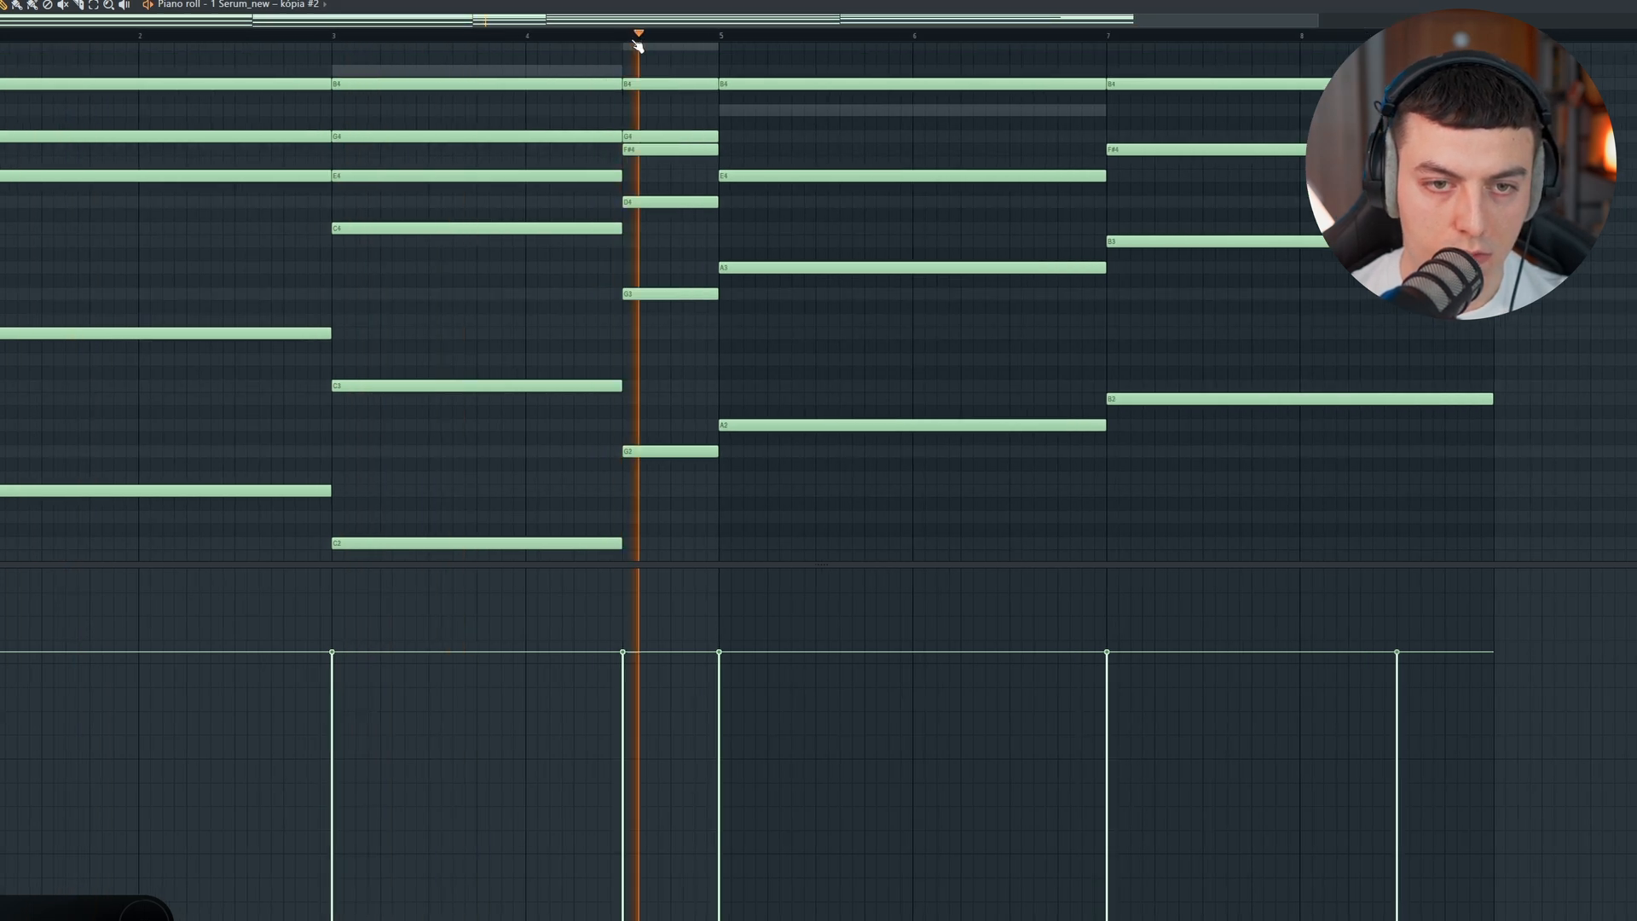
{"action": "key", "text": "space"}
Step: Set up Colorizer and Fruity parametric EQ 2 on the clone's mixer track 6 and cut slightly around 190 Hz
{"action": "key", "text": "F6"}
{"action": "key", "text": "F9"}
{"action": "left_click", "coordinate": [169, 392]}
{"action": "left_click", "coordinate": [1071, 403]}
{"action": "left_click_drag", "start_coordinate": [1109, 484], "coordinate": [1093, 321]}
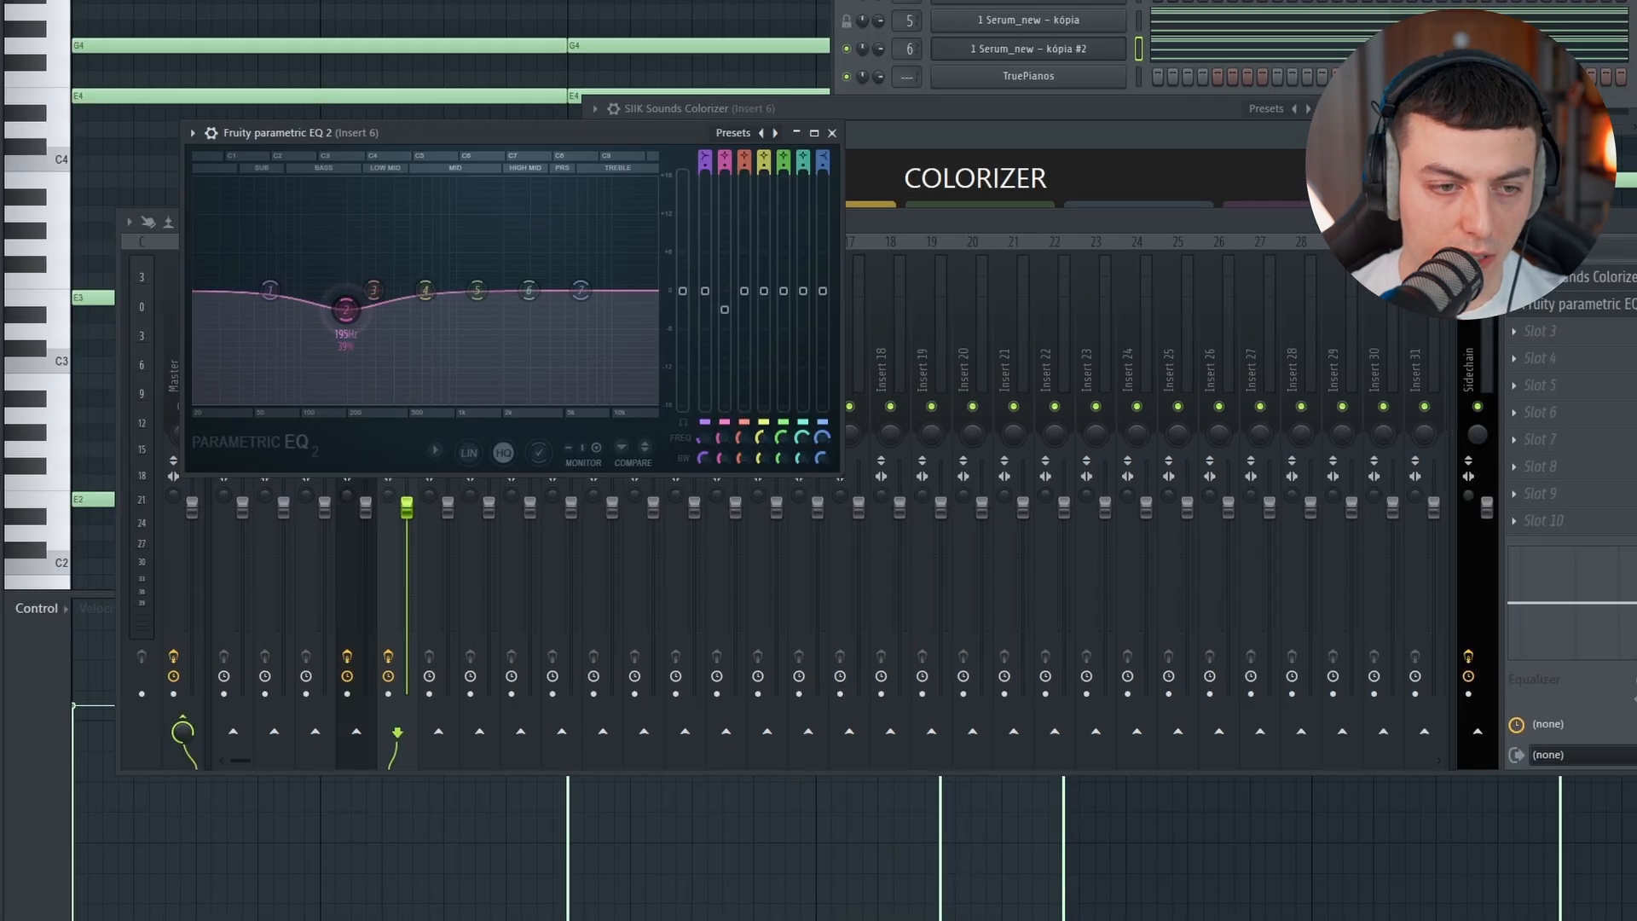
{"action": "left_click_drag", "start_coordinate": [346, 309], "coordinate": [355, 315]}
{"action": "key", "text": "space"}
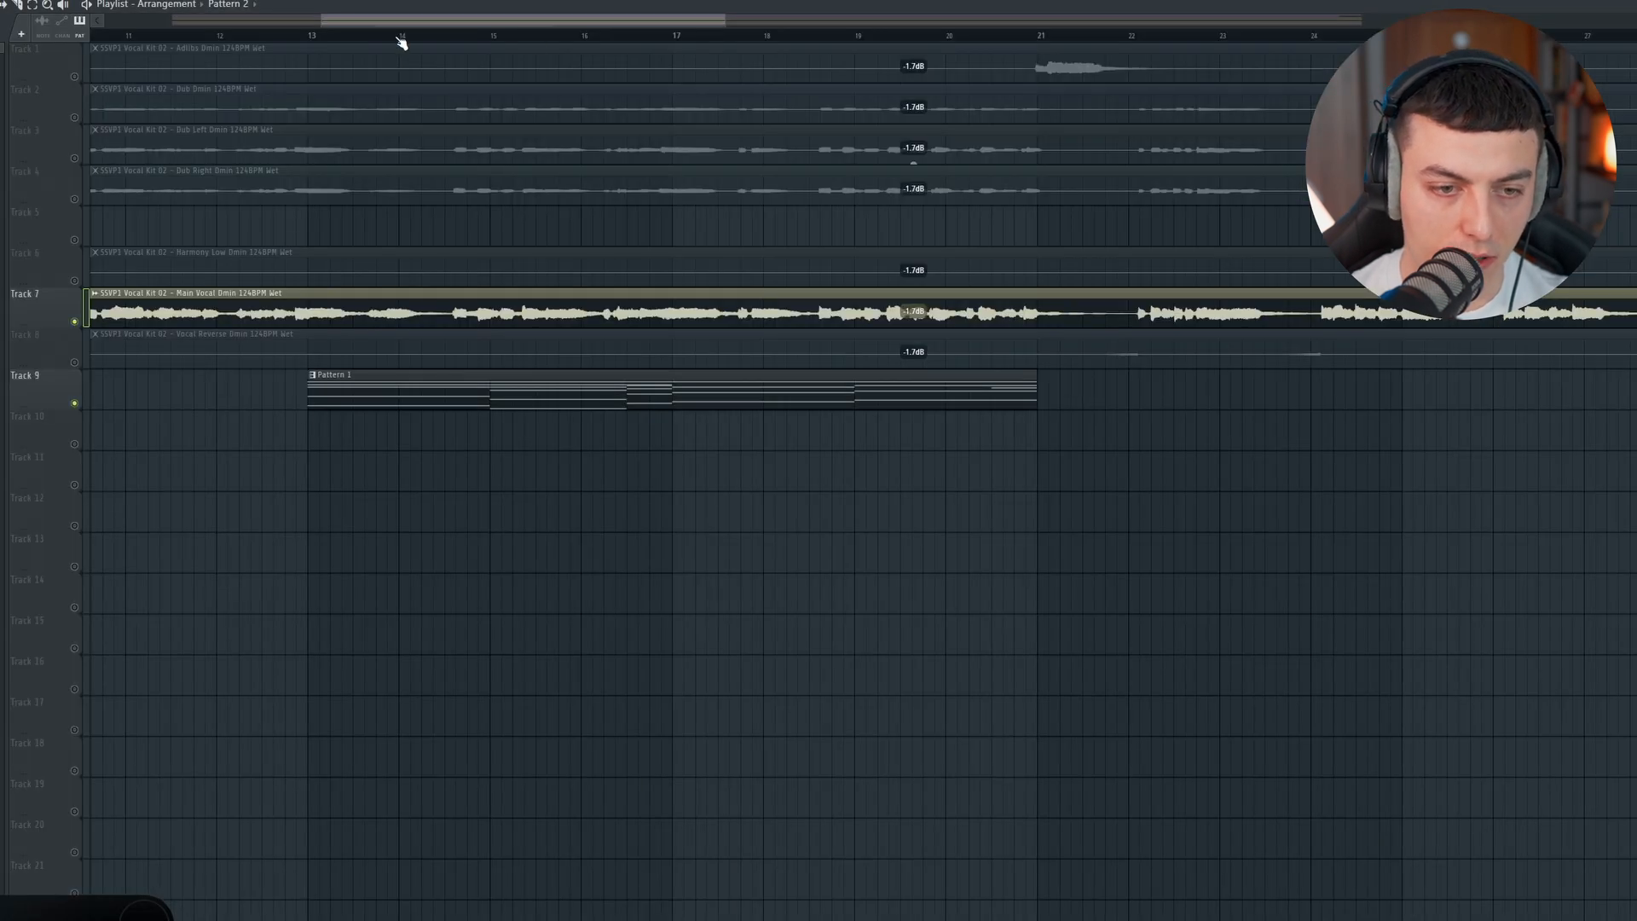
Step: Place the Pattern 2 clip at bar 5 on playlist track 9 and move Pattern 1 down to track 10
{"action": "scroll", "coordinate": [401, 42], "scroll_direction": "left", "scroll_amount": 5}
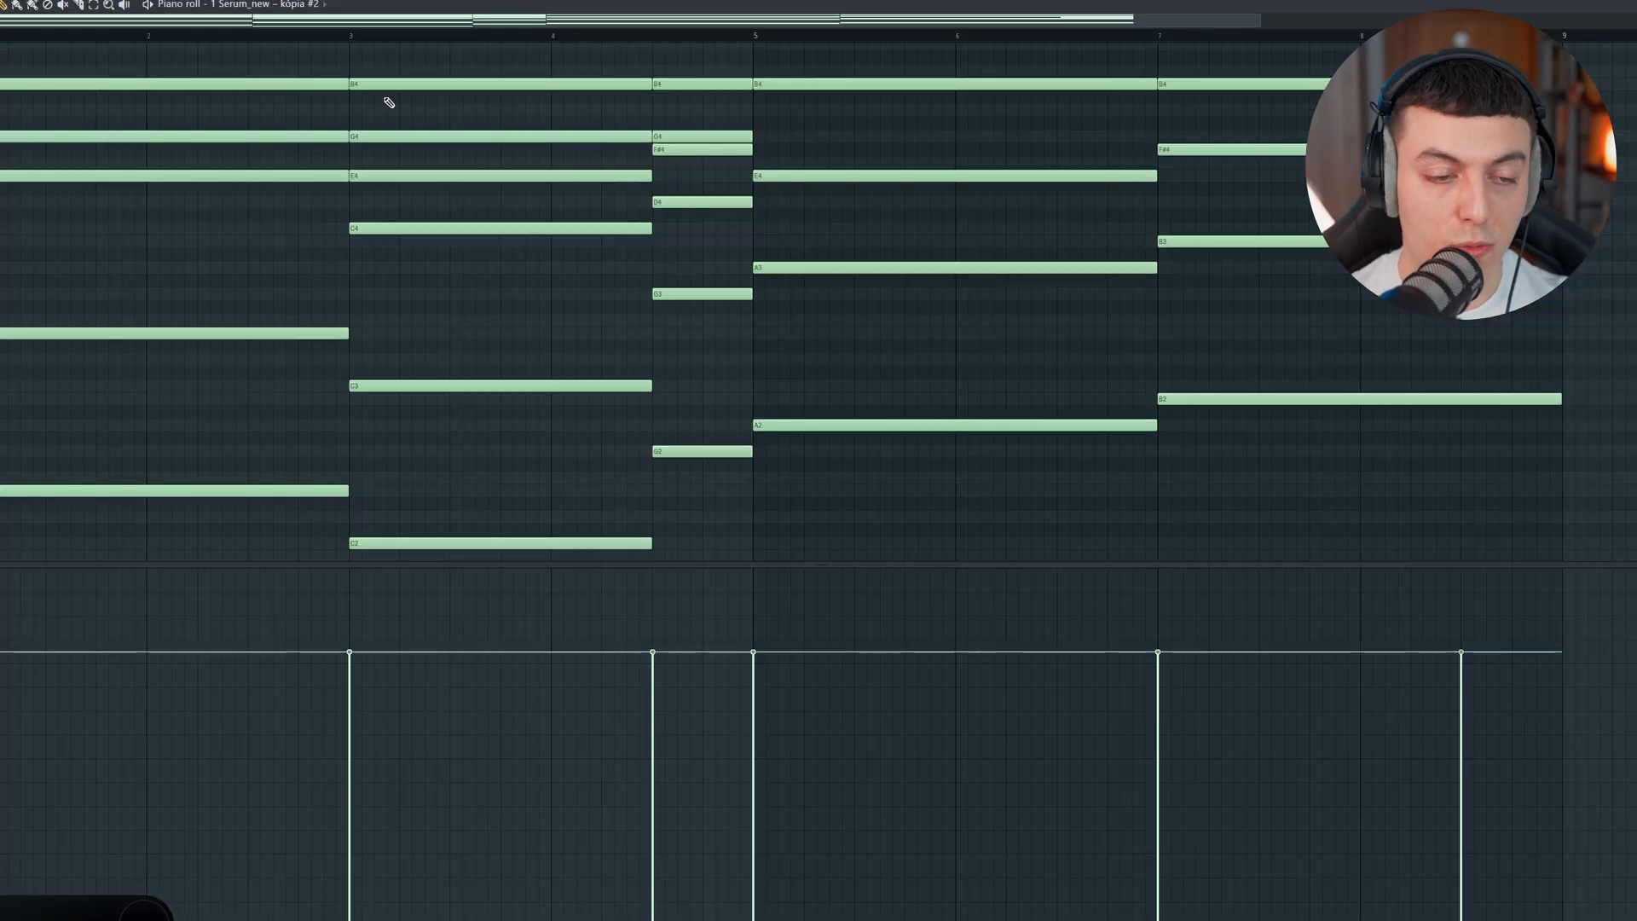
{"action": "scroll", "coordinate": [324, 145], "scroll_direction": "down", "scroll_amount": 1}
{"action": "key", "text": "Down"}
{"action": "key", "text": "Down"}
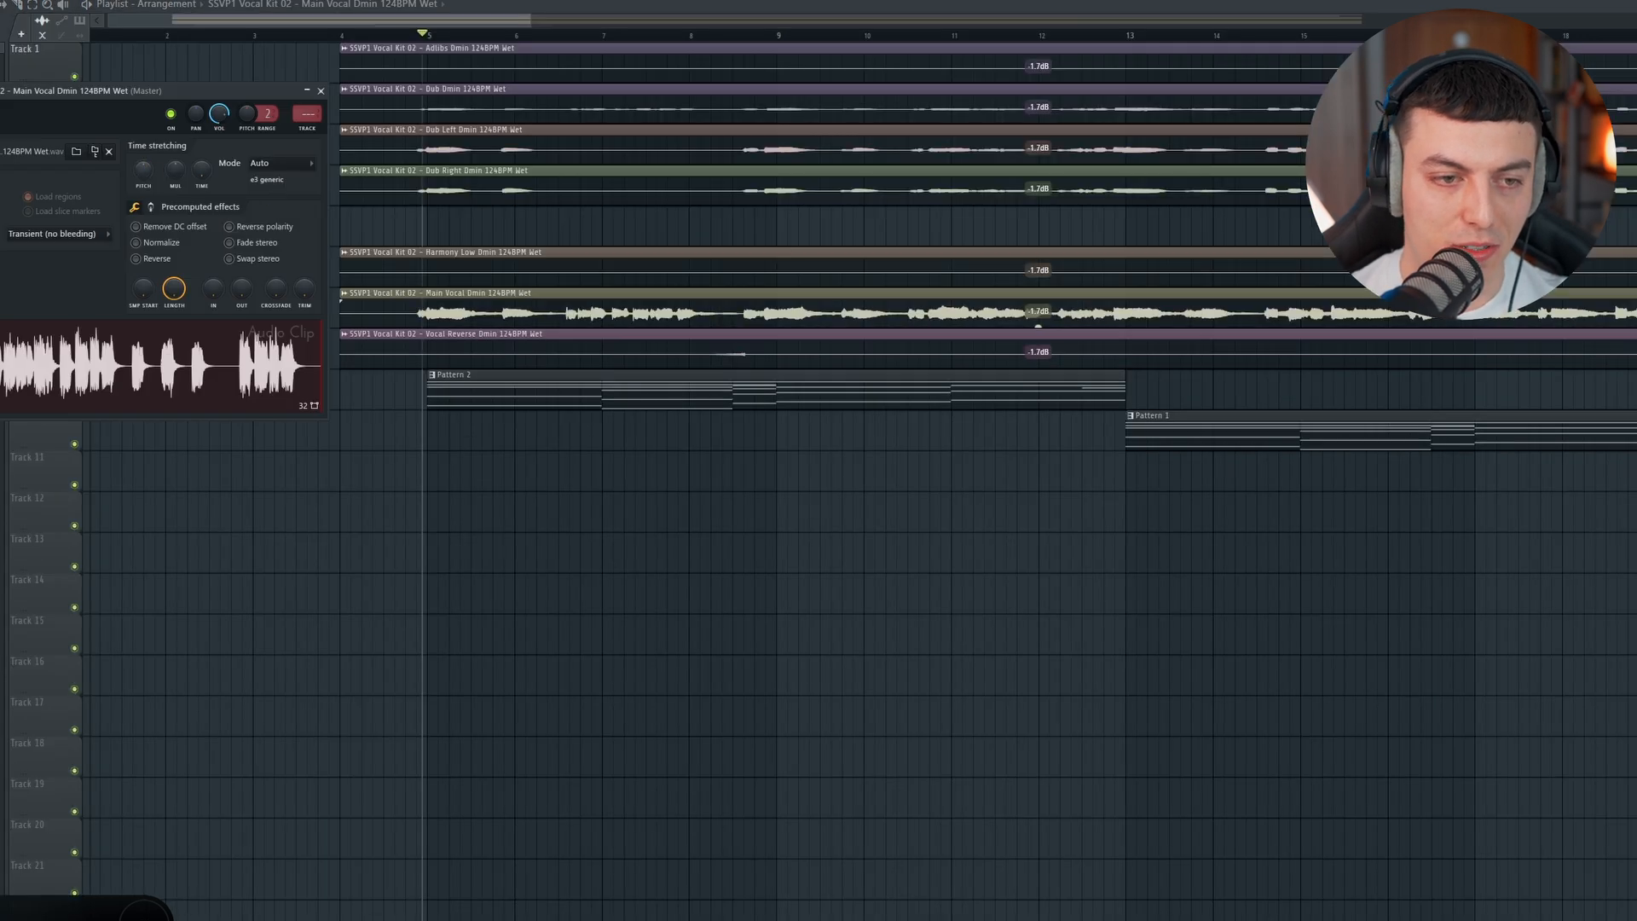
Step: Play the arrangement from bar 5 and add a second Pattern 2 clip at bar 13, directly above Pattern 1
{"action": "left_click", "coordinate": [418, 35]}
{"action": "key", "text": "space"}
{"action": "left_click_drag", "start_coordinate": [501, 19], "coordinate": [524, 20]}
{"action": "mouse_move", "coordinate": [662, 12]}
{"action": "left_mouse_down"}
{"action": "mouse_move", "coordinate": [641, 12]}
{"action": "mouse_move", "coordinate": [693, 12]}
{"action": "left_mouse_up"}
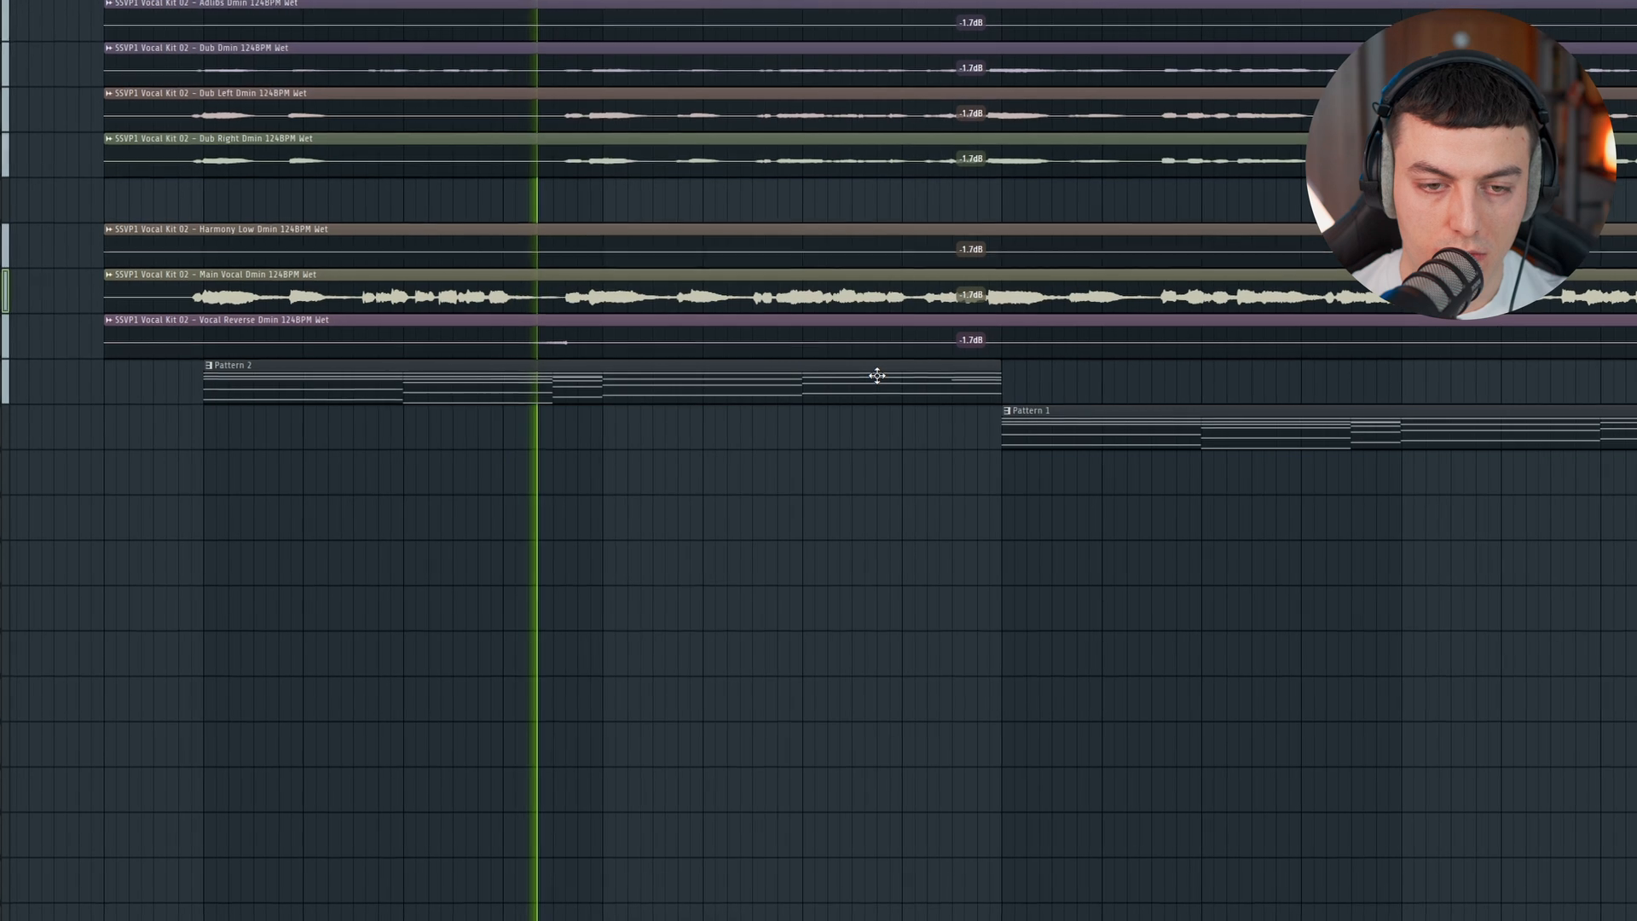
{"action": "left_click", "coordinate": [1013, 380]}
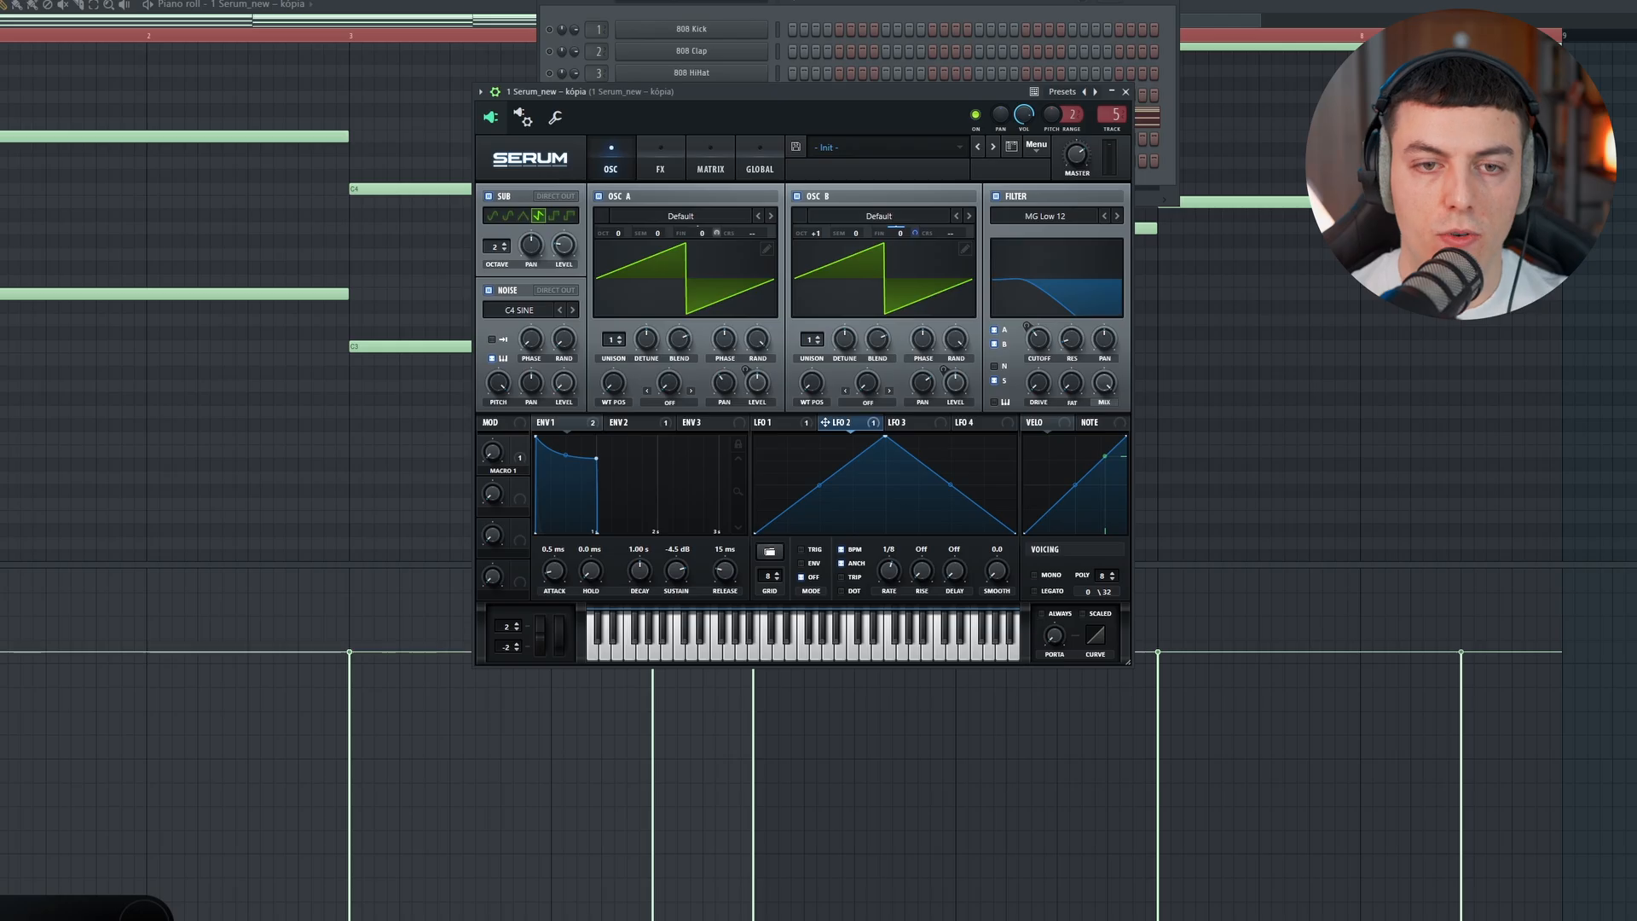
Step: Add FabFilter Pro-Q 3 after Colorizer on mixer track 5, apply a low cut, and play the filtered chords
{"action": "key", "text": "F9"}
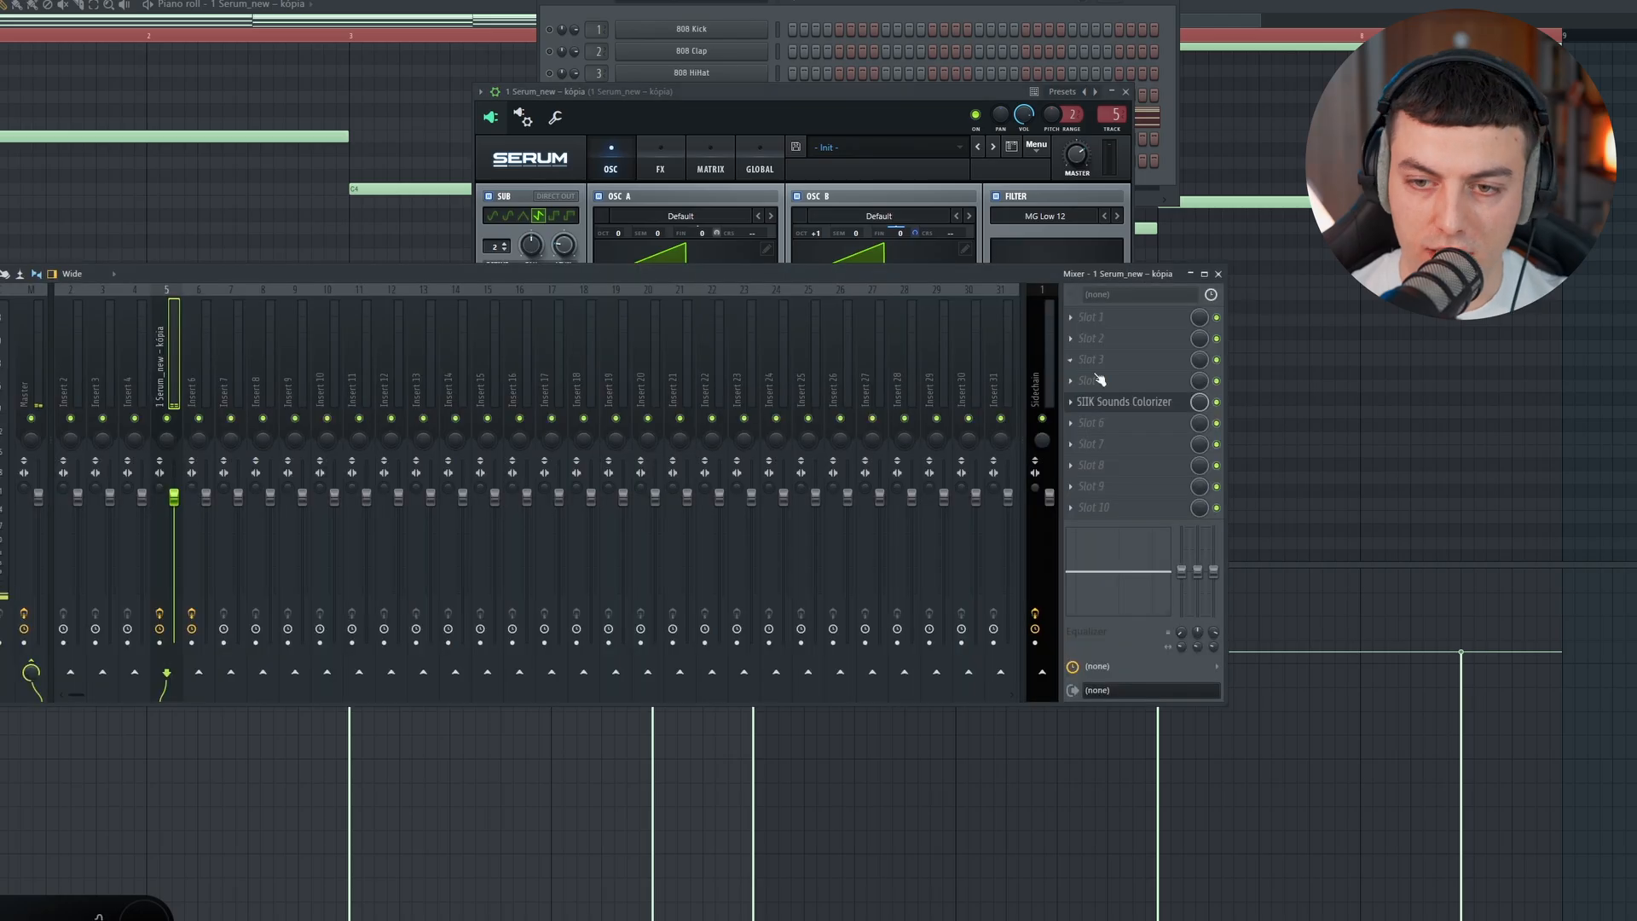
{"action": "left_click", "coordinate": [1090, 423]}
{"action": "left_click", "coordinate": [1278, 441]}
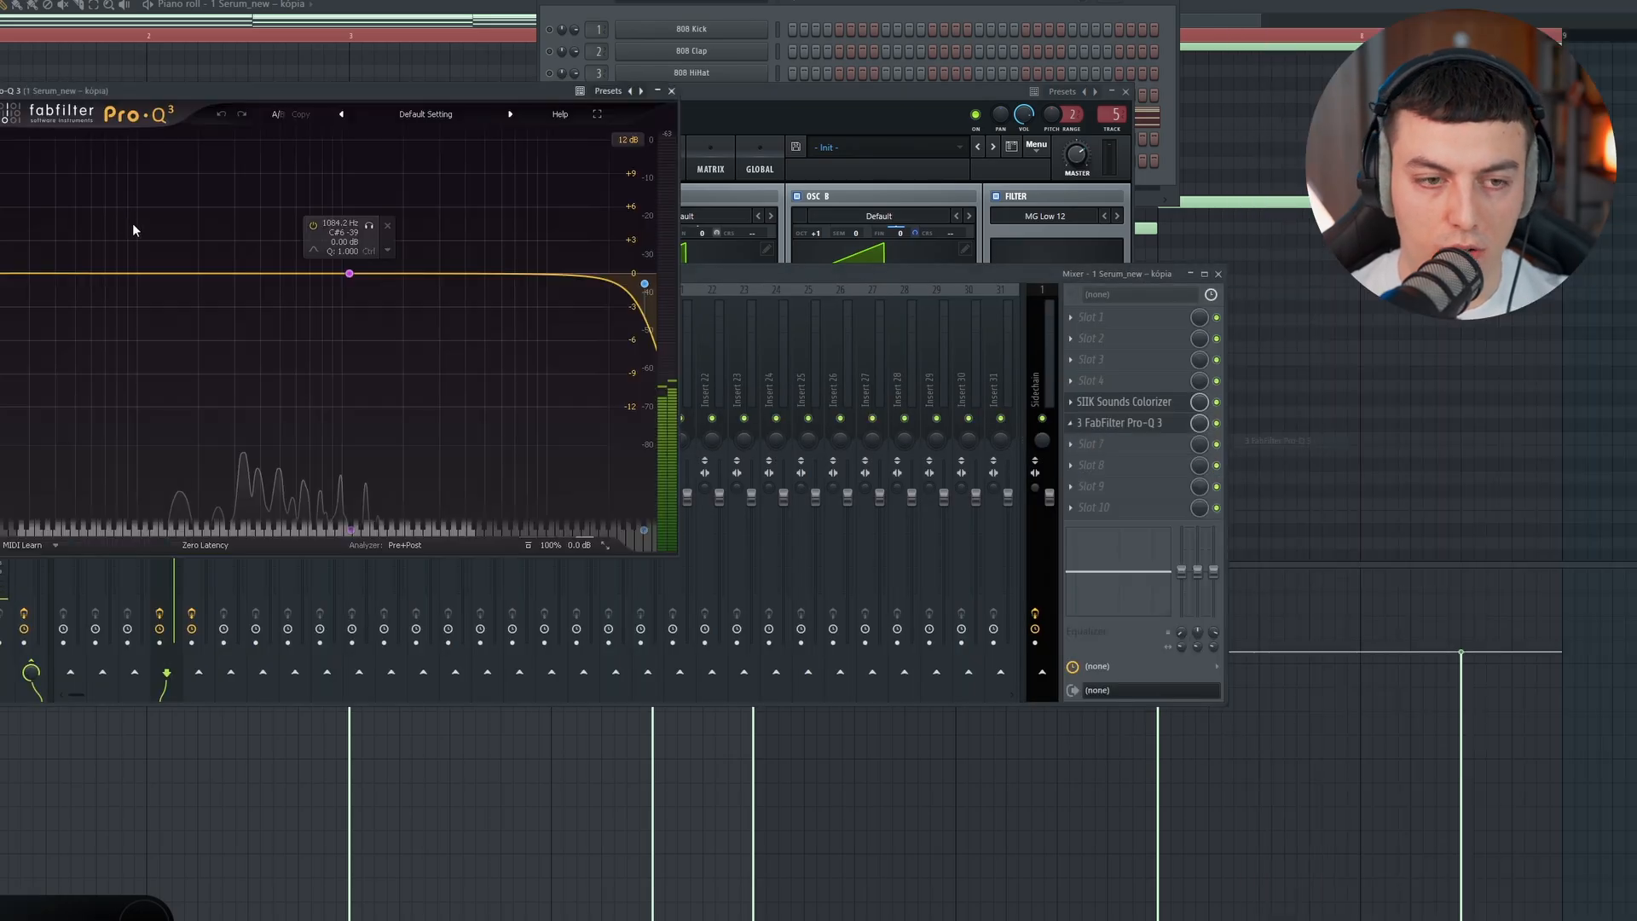
{"action": "left_click_drag", "start_coordinate": [1, 274], "coordinate": [216, 274]}
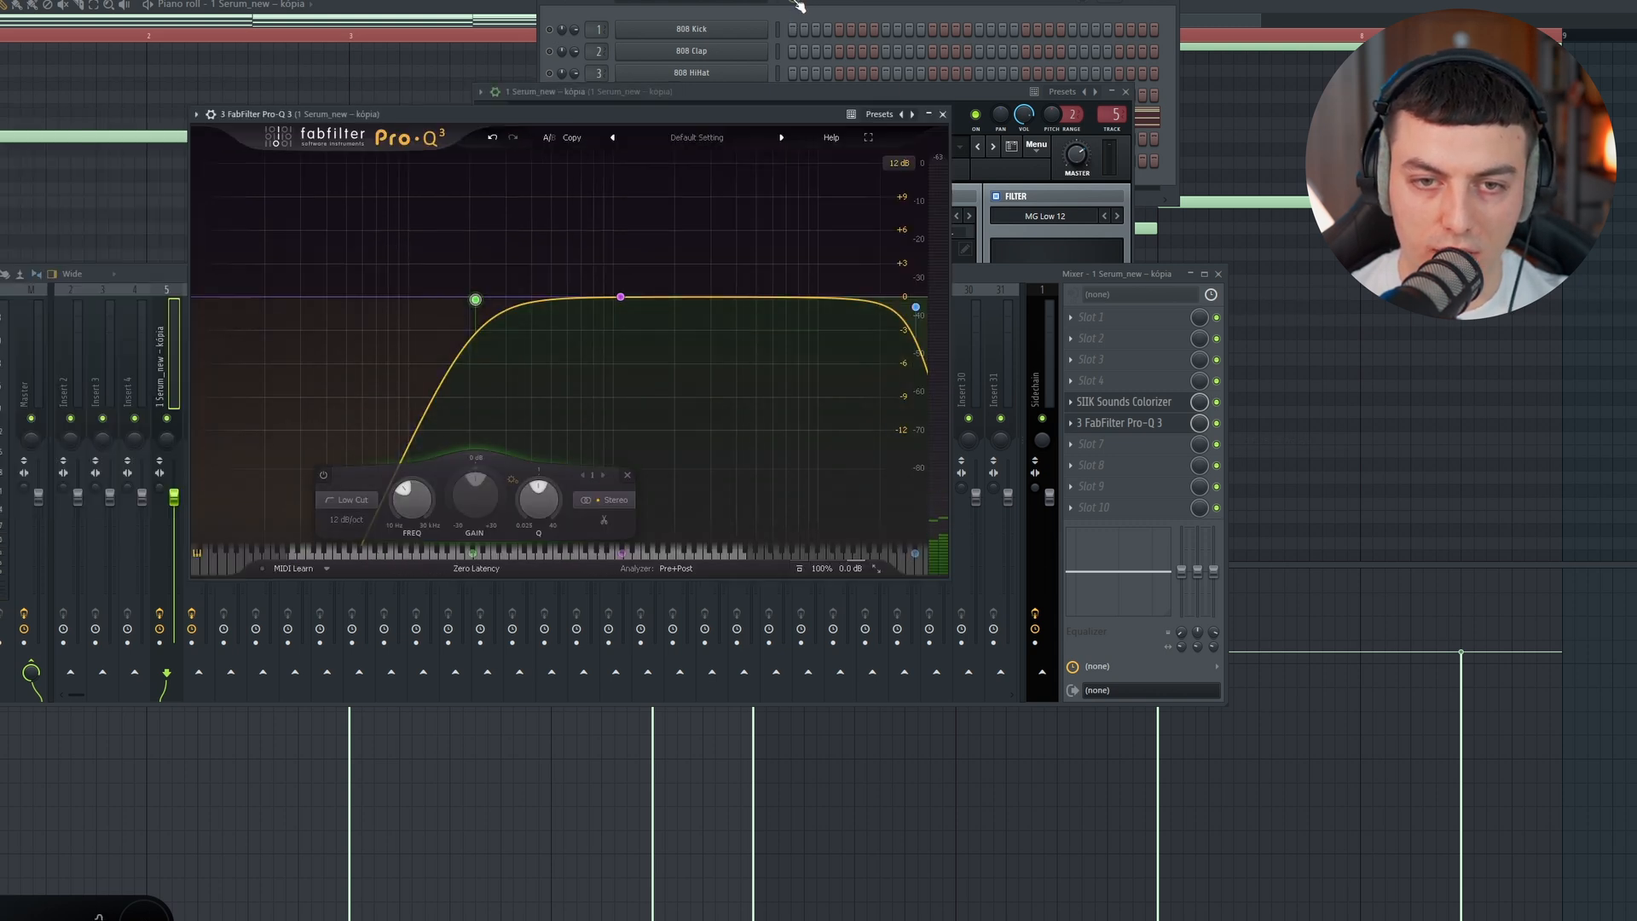
{"action": "left_click", "coordinate": [799, 5]}
{"action": "key", "text": "space"}
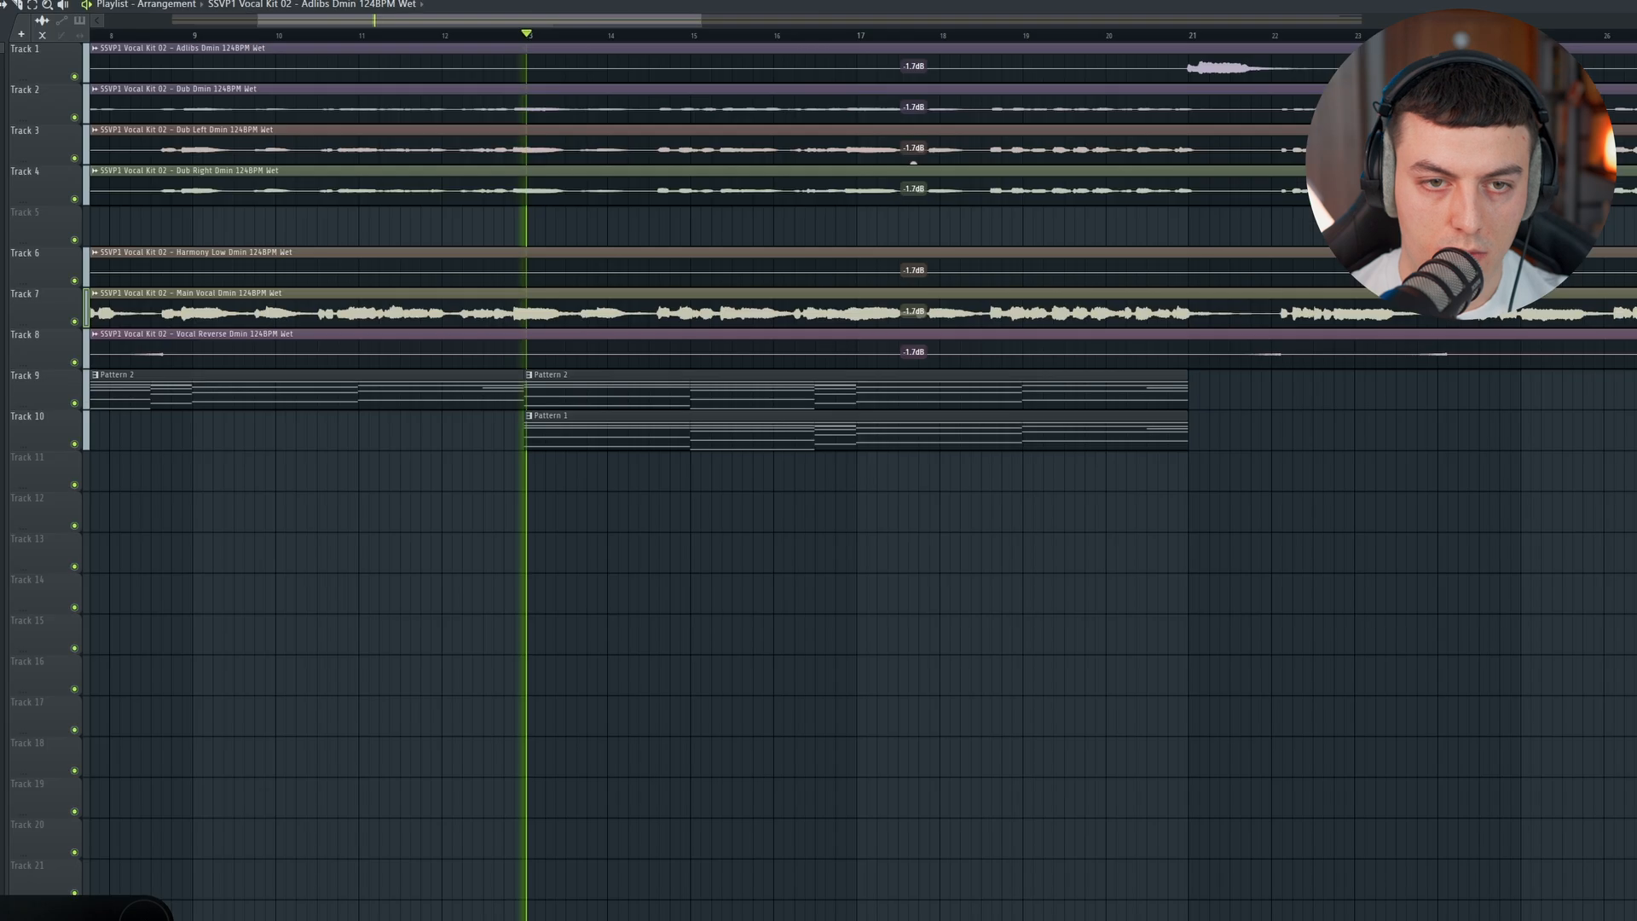
Step: Open the first Serum channel and adjust Macro 1, which controls the filter cutoff, while the arrangement plays
{"action": "key", "text": "F6"}
{"action": "left_click", "coordinate": [745, 121]}
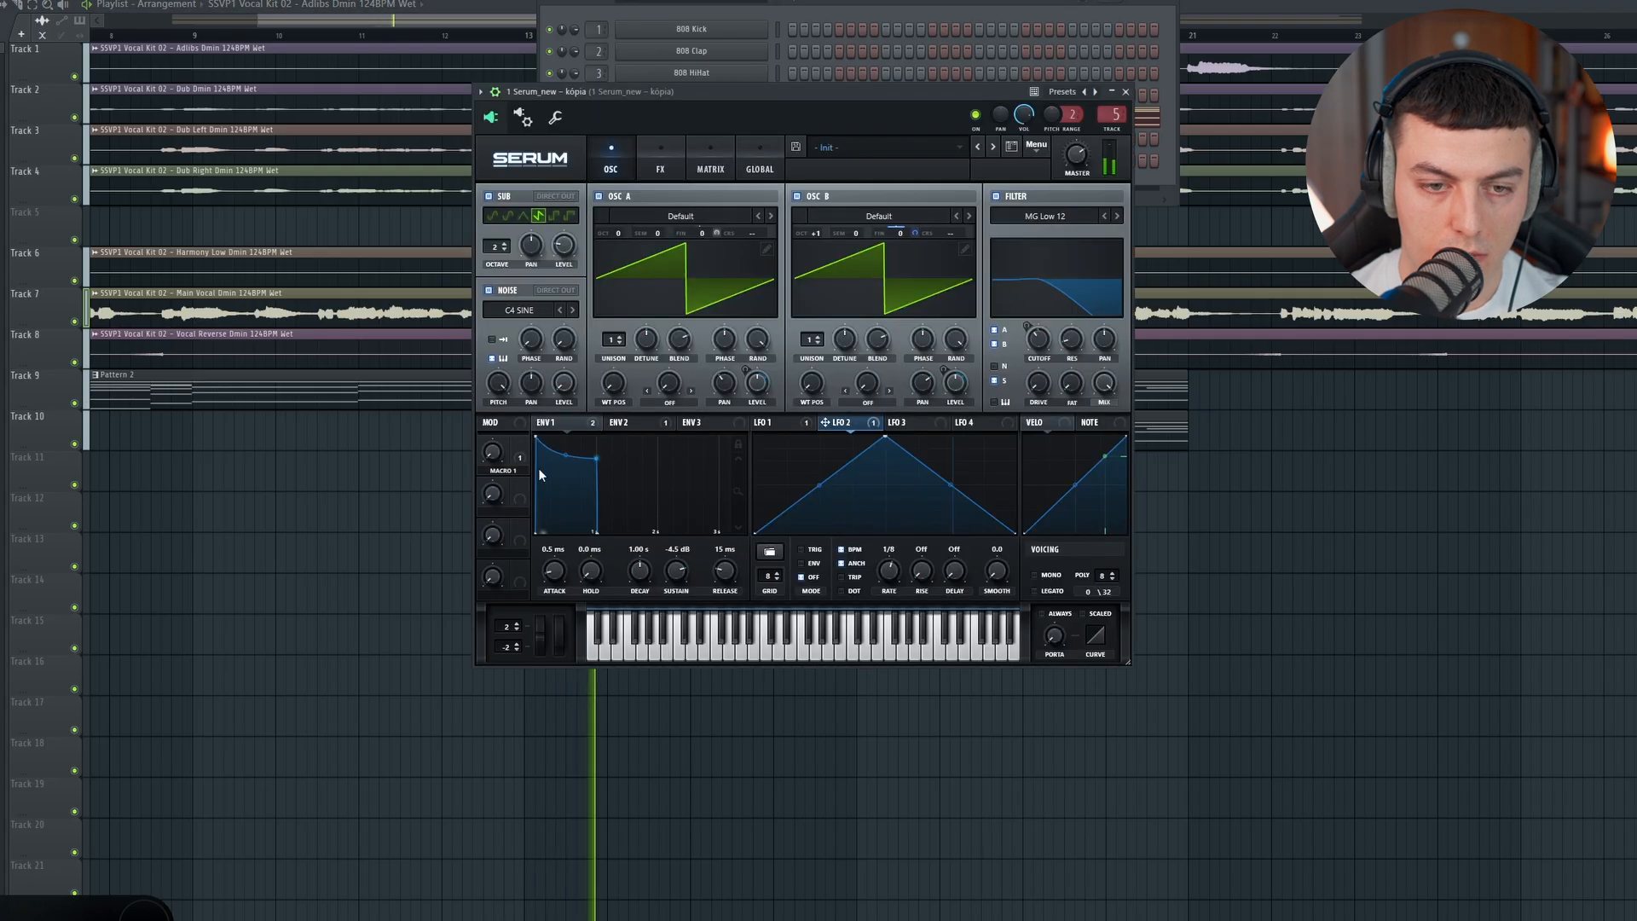
{"action": "left_click_drag", "start_coordinate": [498, 453], "coordinate": [499, 451]}
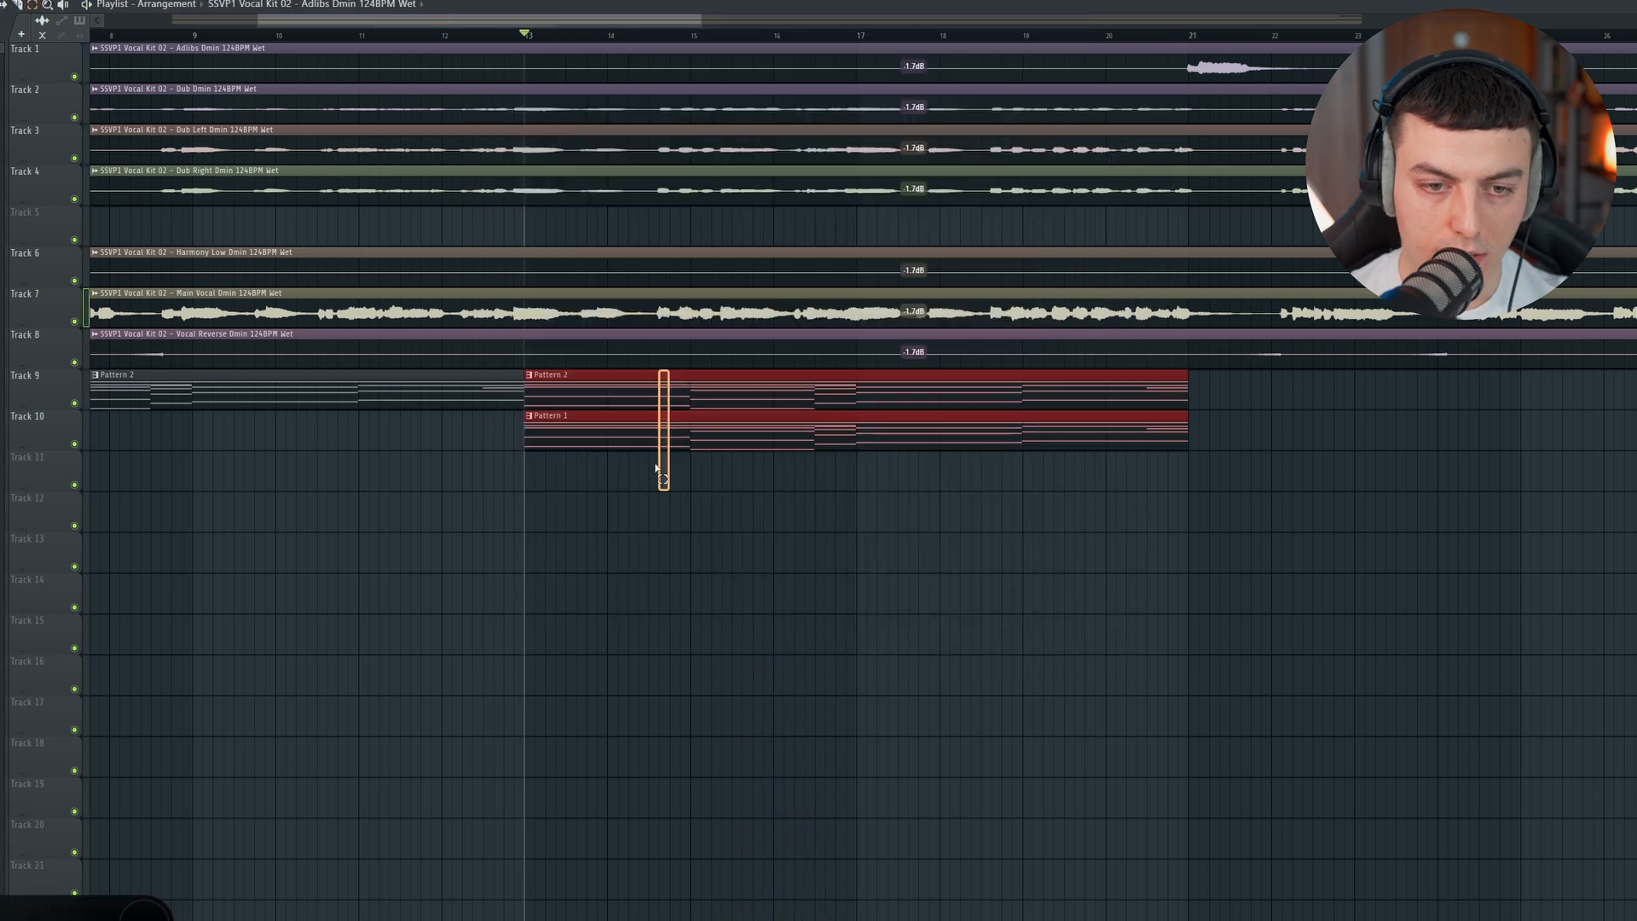
Step: Duplicate the overlapping Pattern 2 and Pattern 1 clips from bar 21 and select bars 13 to 29
{"action": "key", "text": "ctrl+b"}
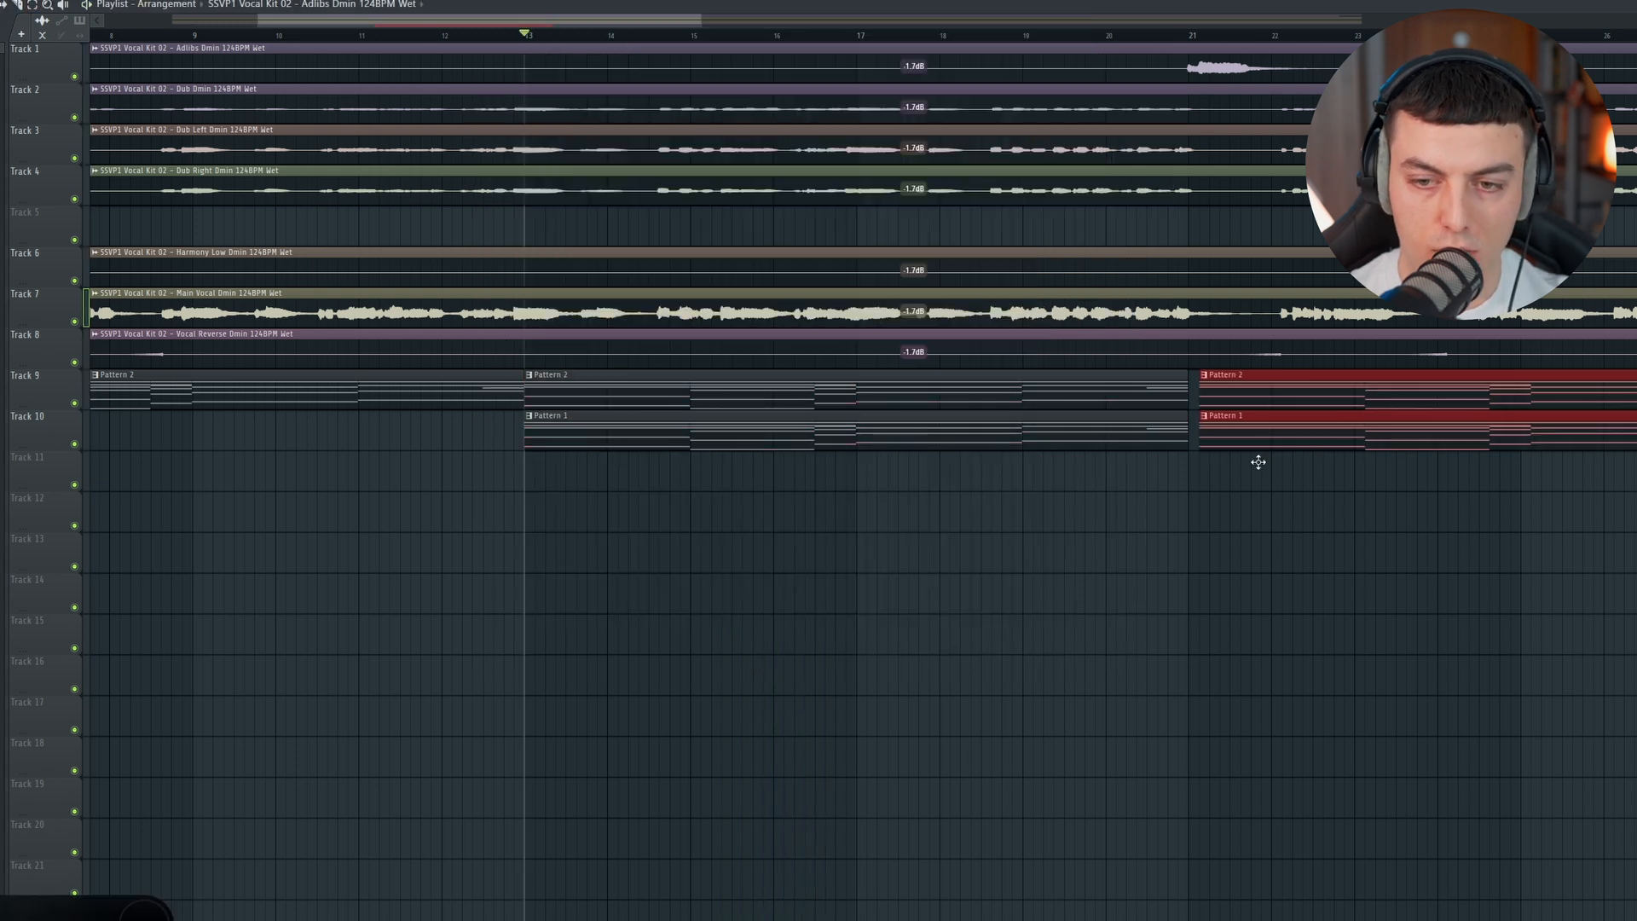
{"action": "left_click_drag", "start_coordinate": [1177, 43], "coordinate": [758, 20]}
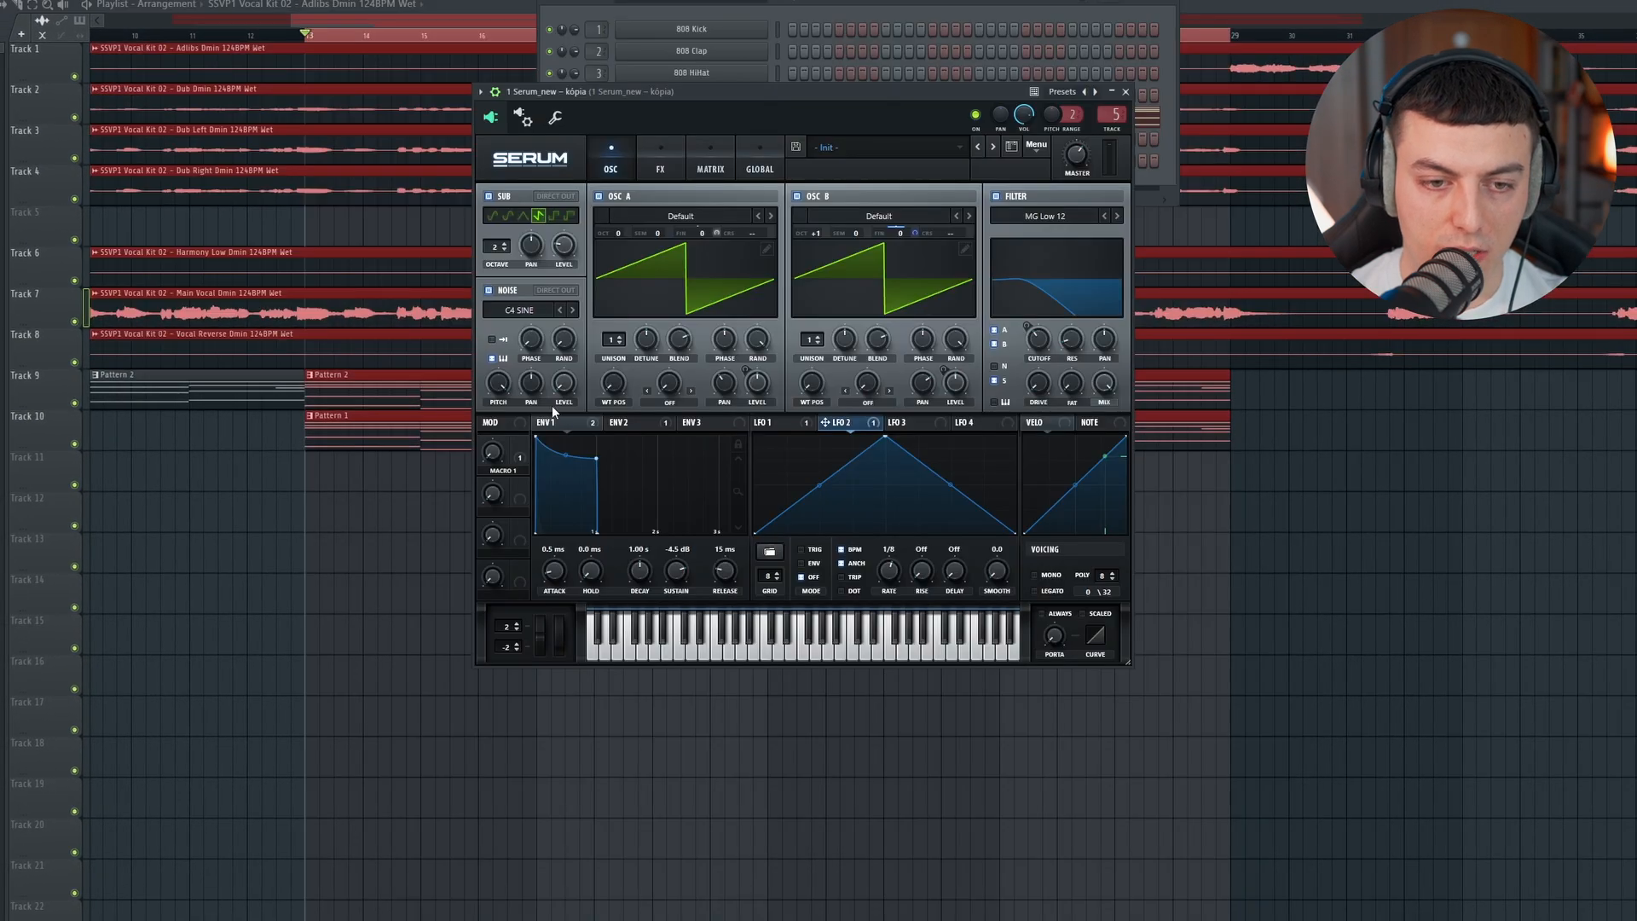
Step: Create an automation clip for the last tweaked Serum Macro 1 and place it on Track 11 from bar 13 to 29
{"action": "key", "text": "alt+t"}
{"action": "mouse_move", "coordinate": [132, 196]}
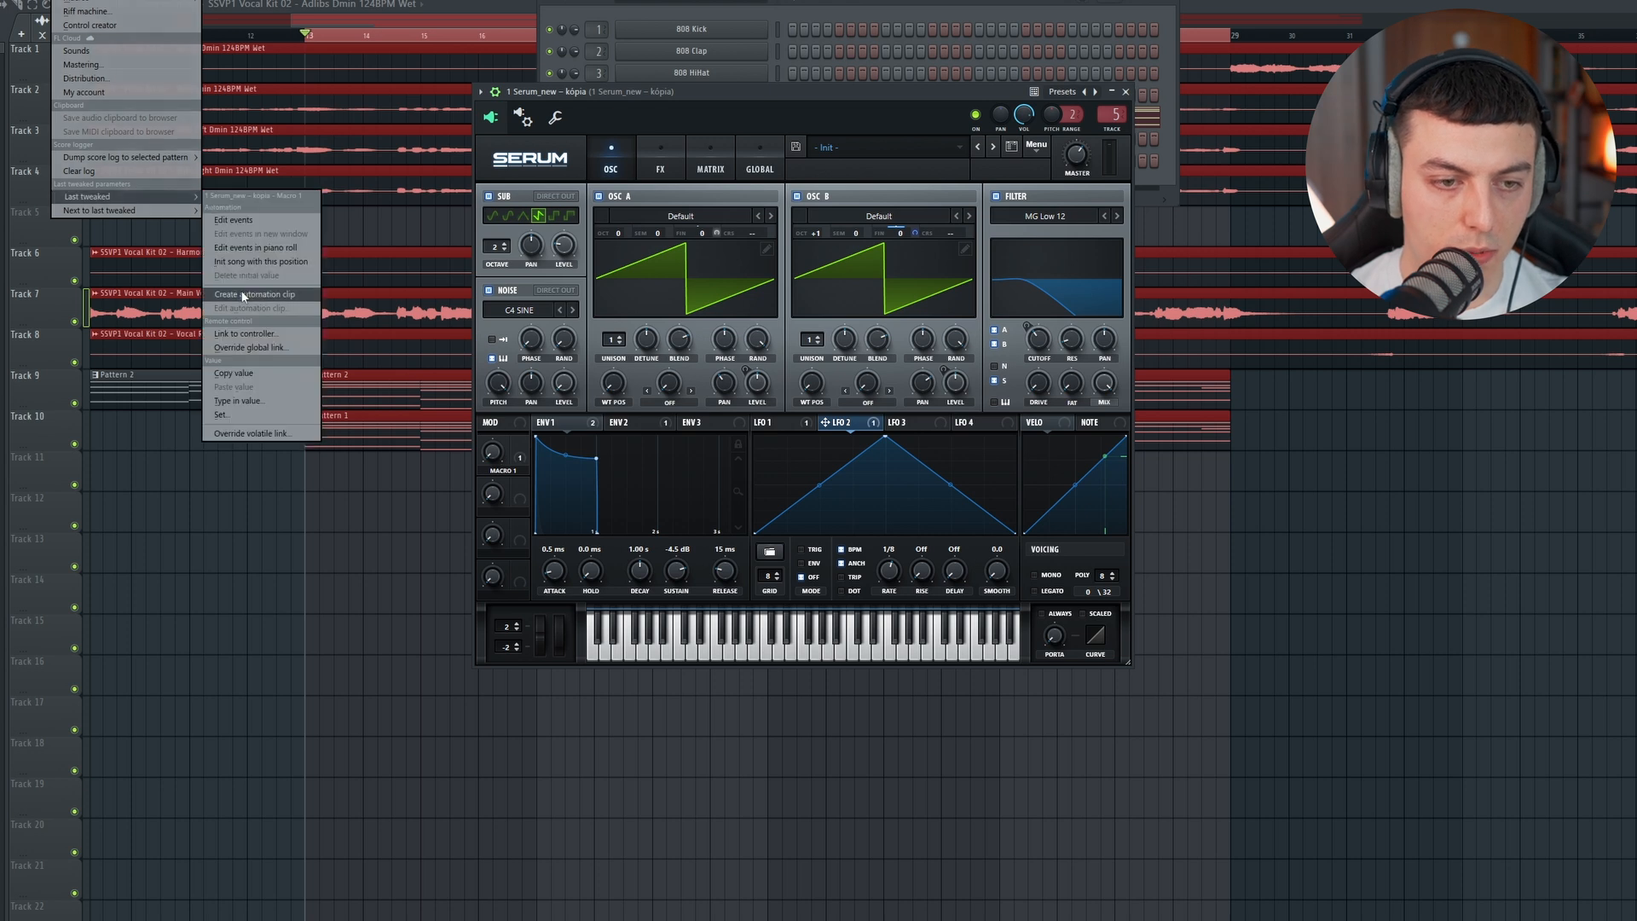
{"action": "left_click", "coordinate": [246, 295]}
{"action": "left_click", "coordinate": [457, 37]}
{"action": "left_click_drag", "start_coordinate": [537, 211], "coordinate": [533, 474]}
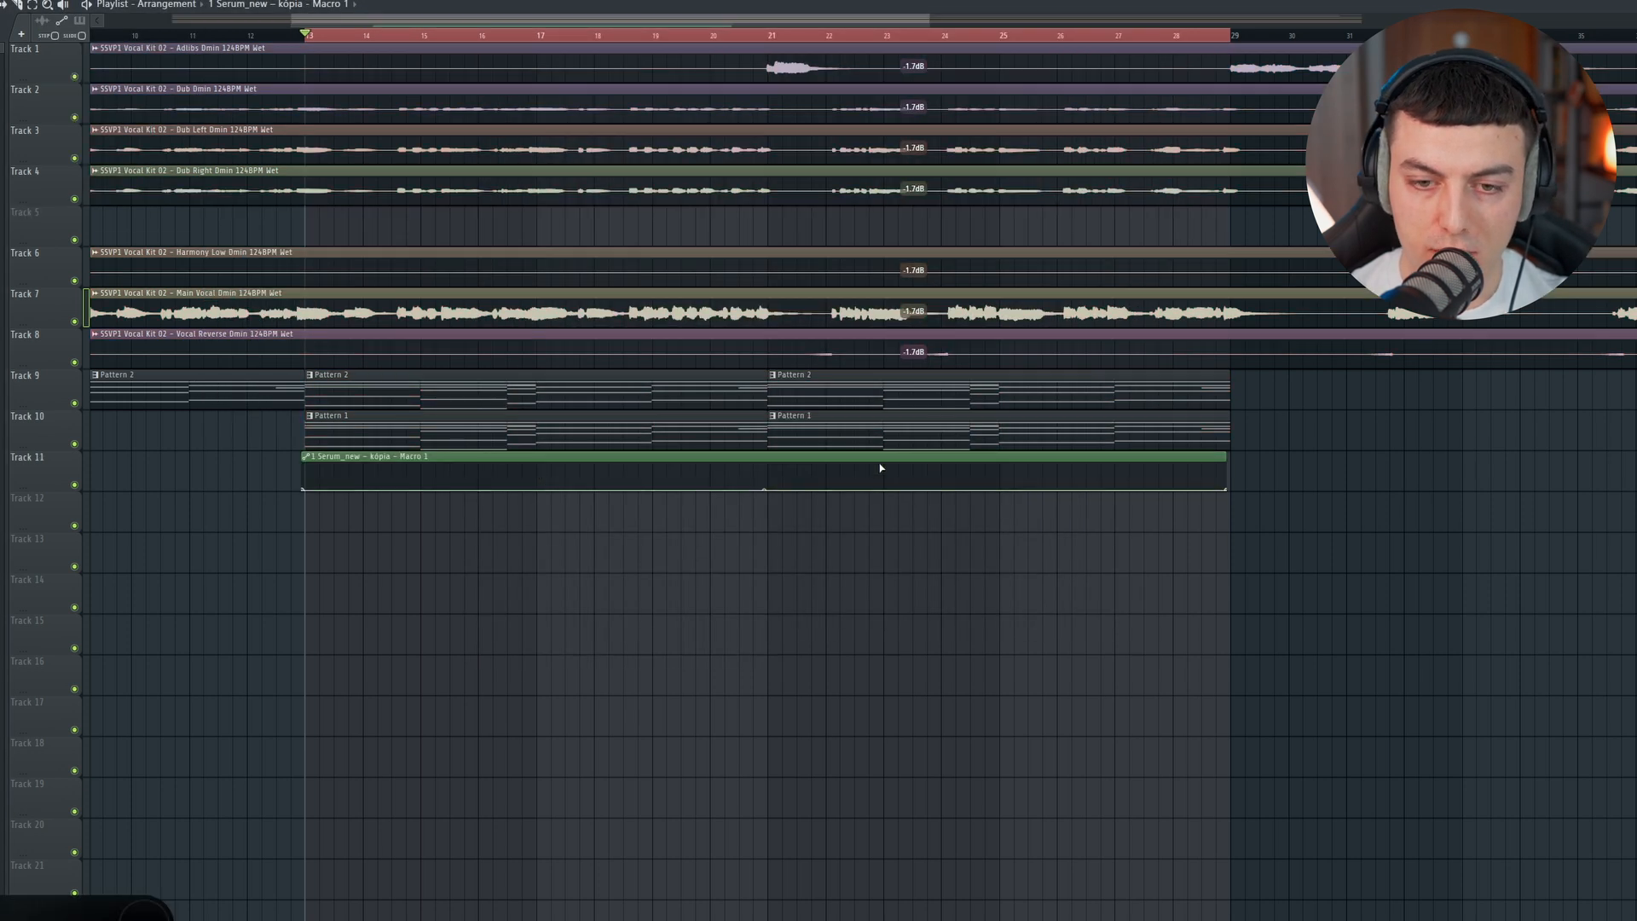
Step: Shape the Macro 1 automation into a ramp rising to bar 28 with a sudden drop, and end the Pattern 2 and Pattern 1 clips there
{"action": "left_click_drag", "start_coordinate": [767, 490], "coordinate": [1178, 470]}
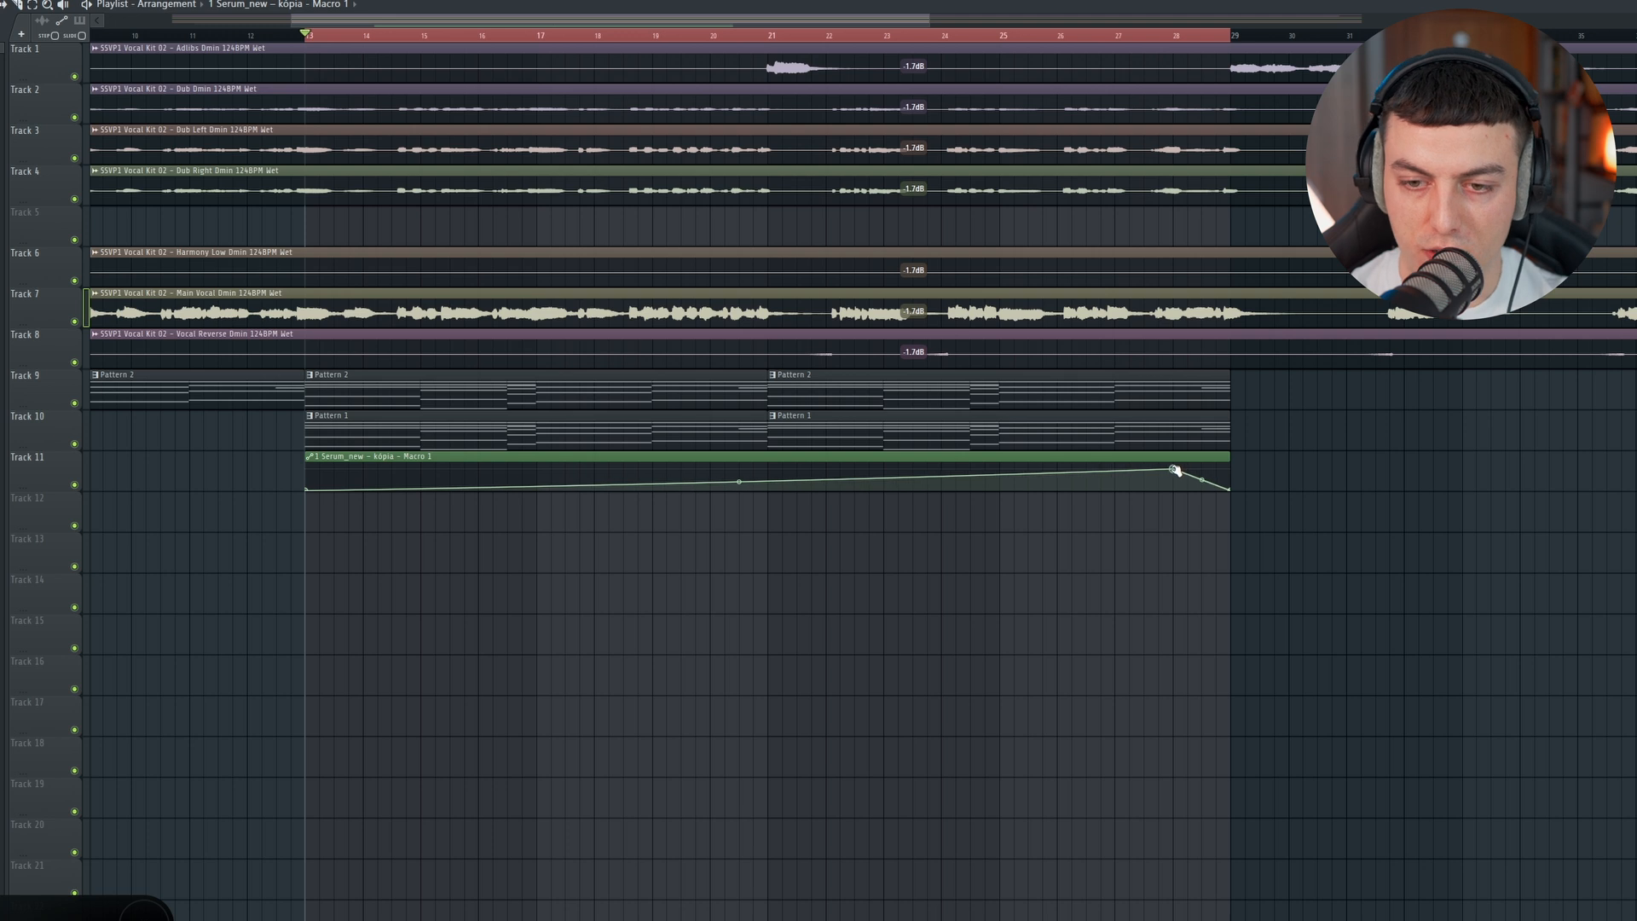
{"action": "key", "text": "space"}
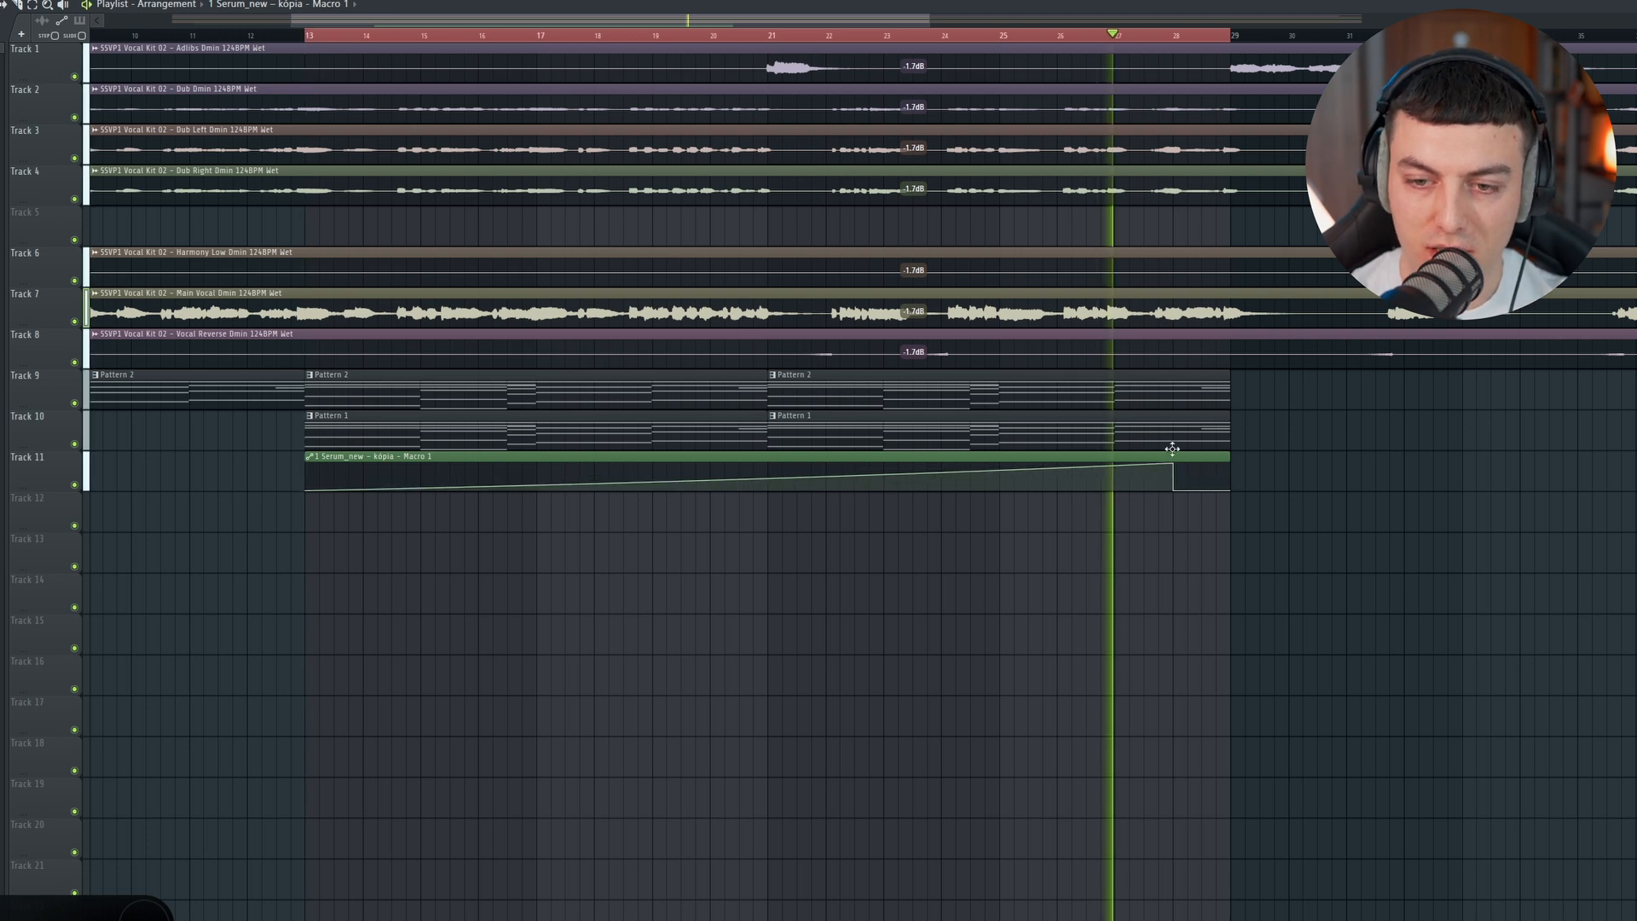
{"action": "key", "text": "space"}
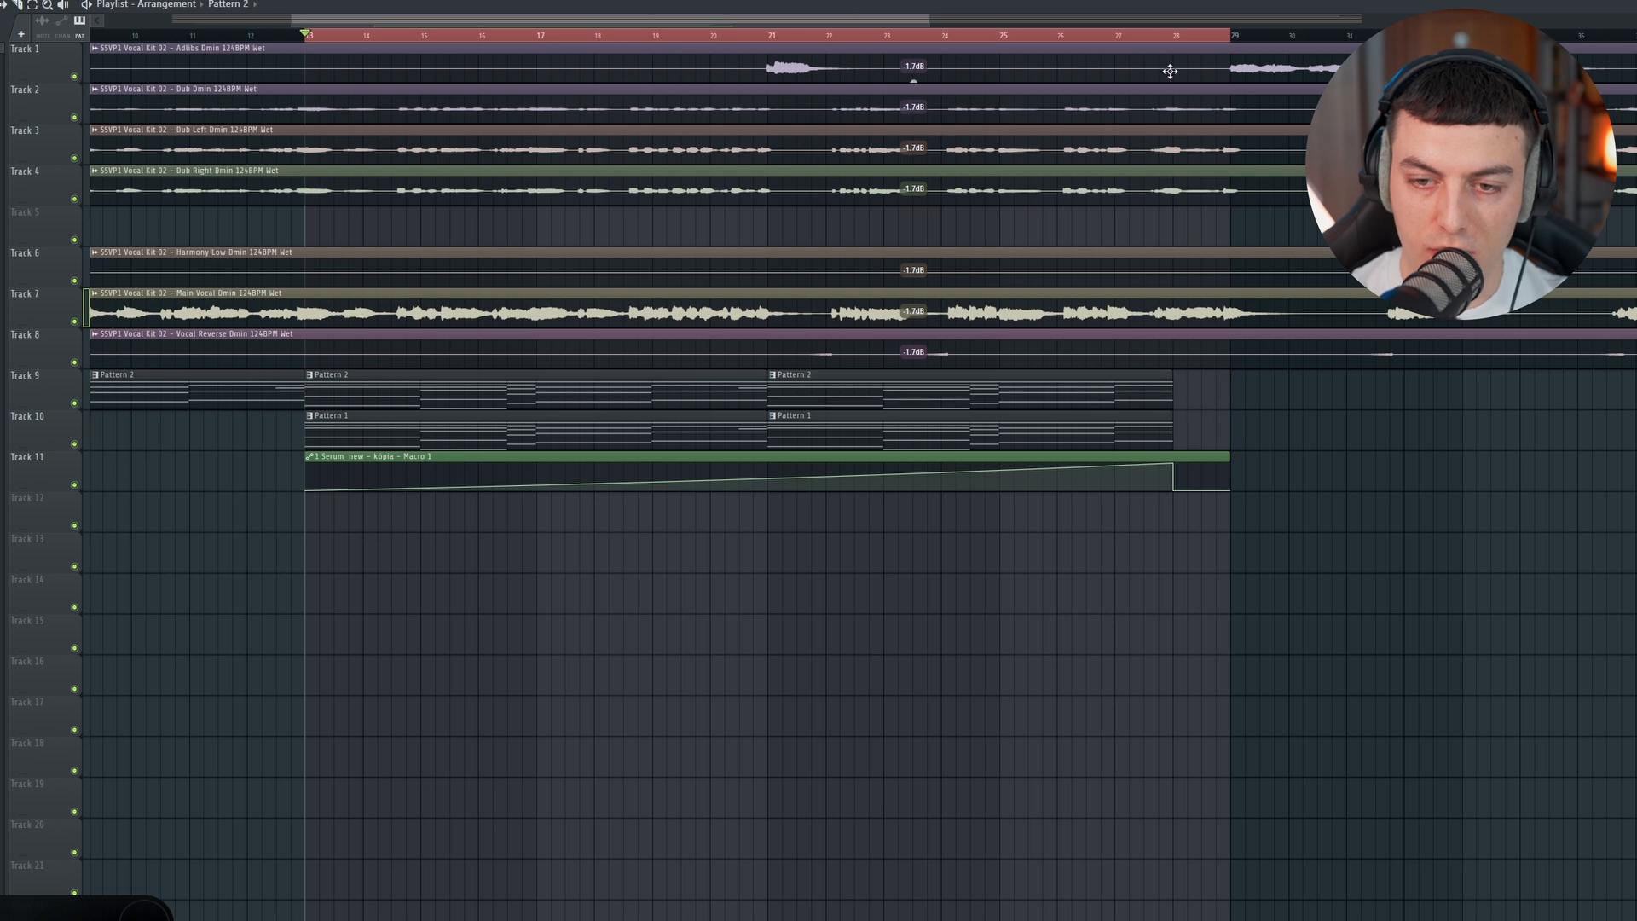
{"action": "left_click", "coordinate": [1137, 44]}
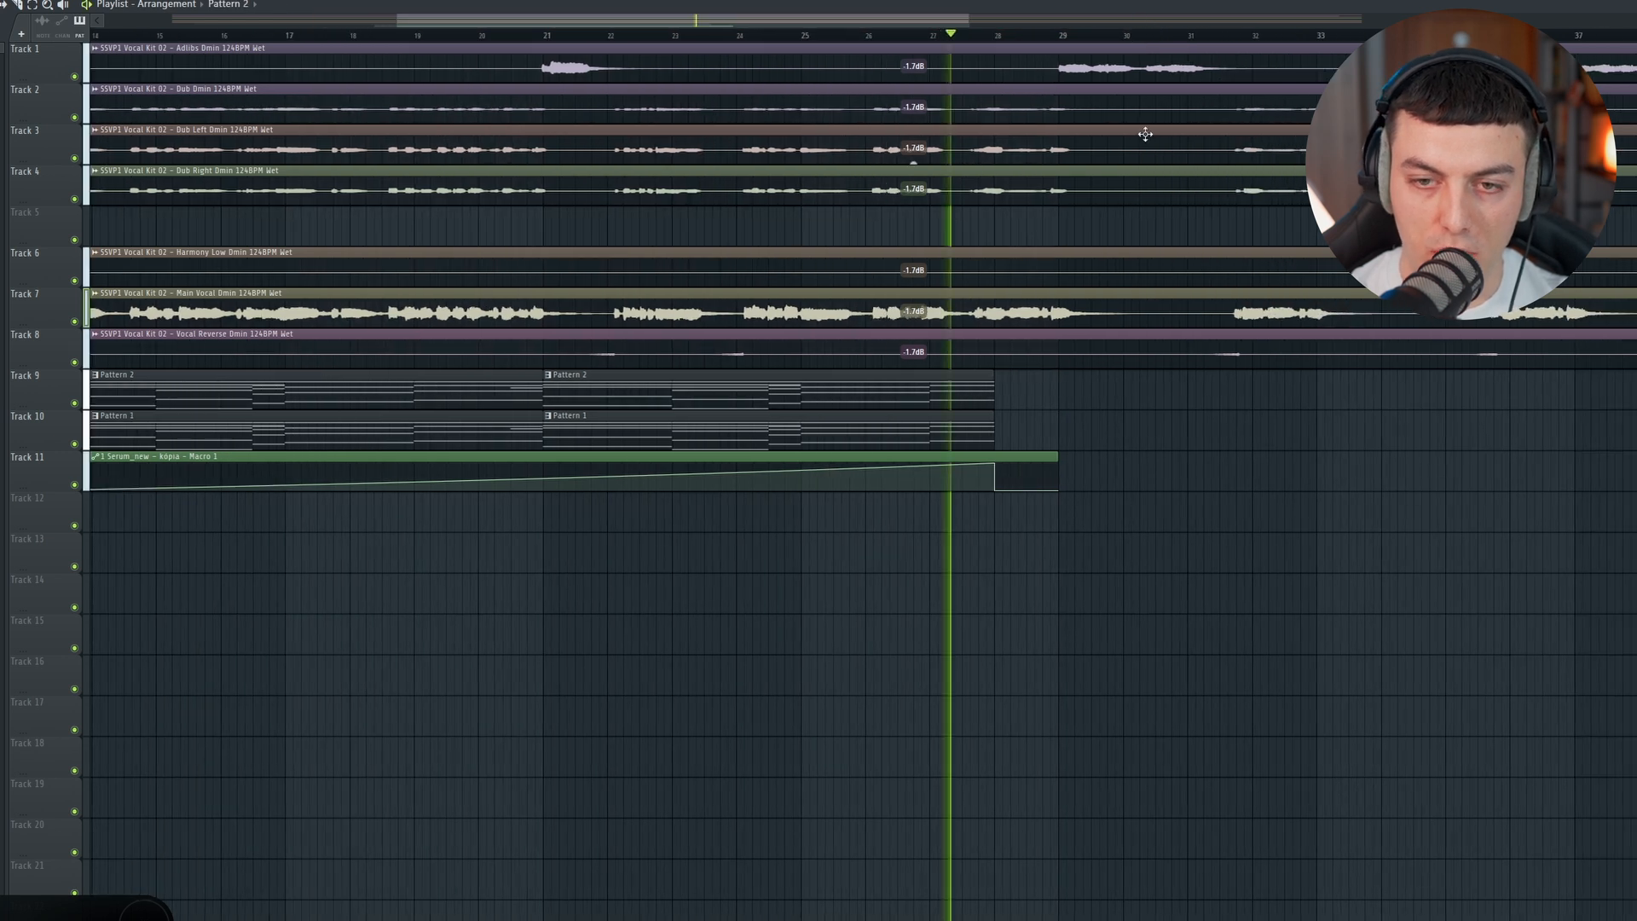
{"action": "scroll", "coordinate": [1145, 136], "scroll_direction": "down", "scroll_amount": 3}
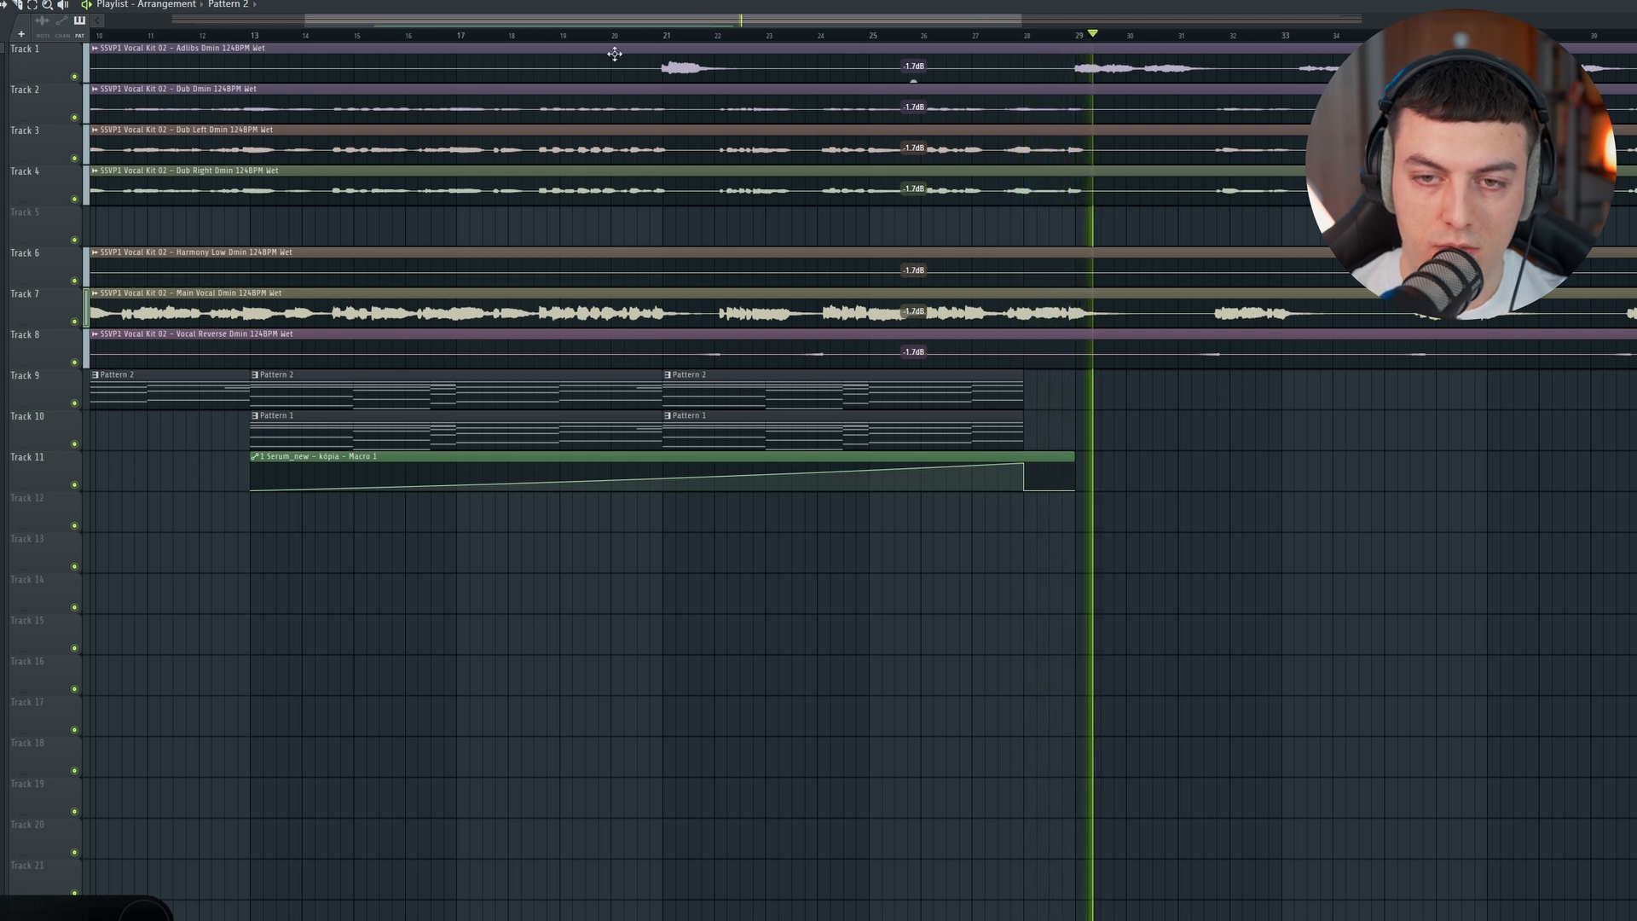
{"action": "key", "text": "space"}
Step: Place the SLCTD Atmosphere 29 D#min 124BPM sample on Track 13 at bar 5 and open its channel settings
{"action": "scroll", "coordinate": [999, 24], "scroll_direction": "up", "scroll_amount": 5}
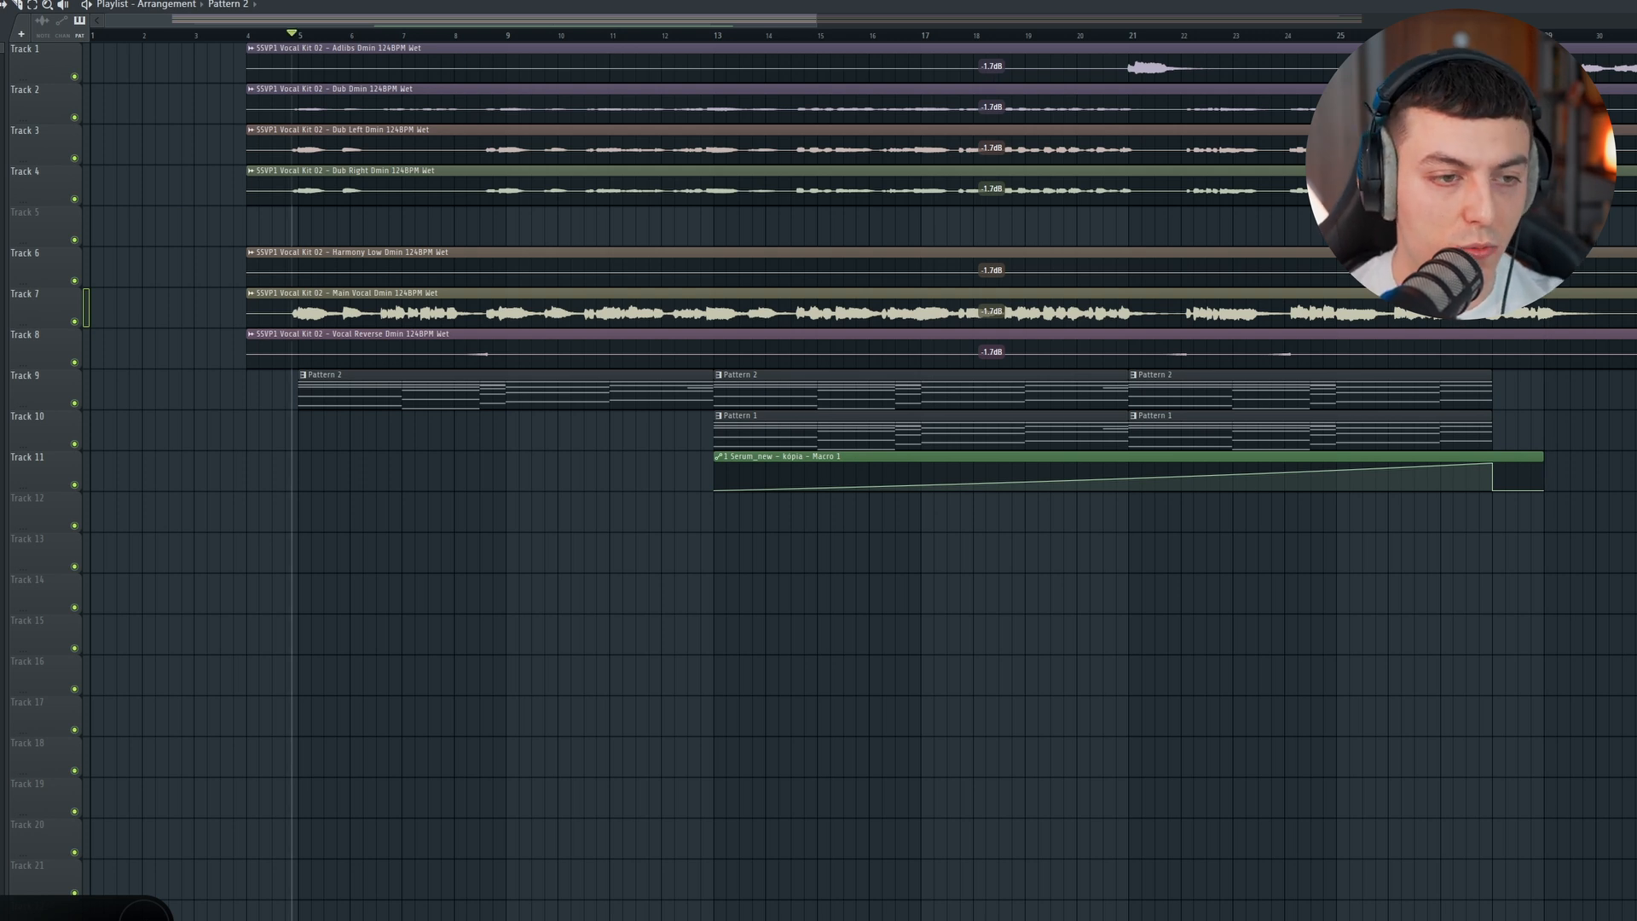
{"action": "left_click_drag", "start_coordinate": [0, 157], "coordinate": [134, 167]}
{"action": "scroll", "coordinate": [3, 279], "scroll_direction": "down", "scroll_amount": 4}
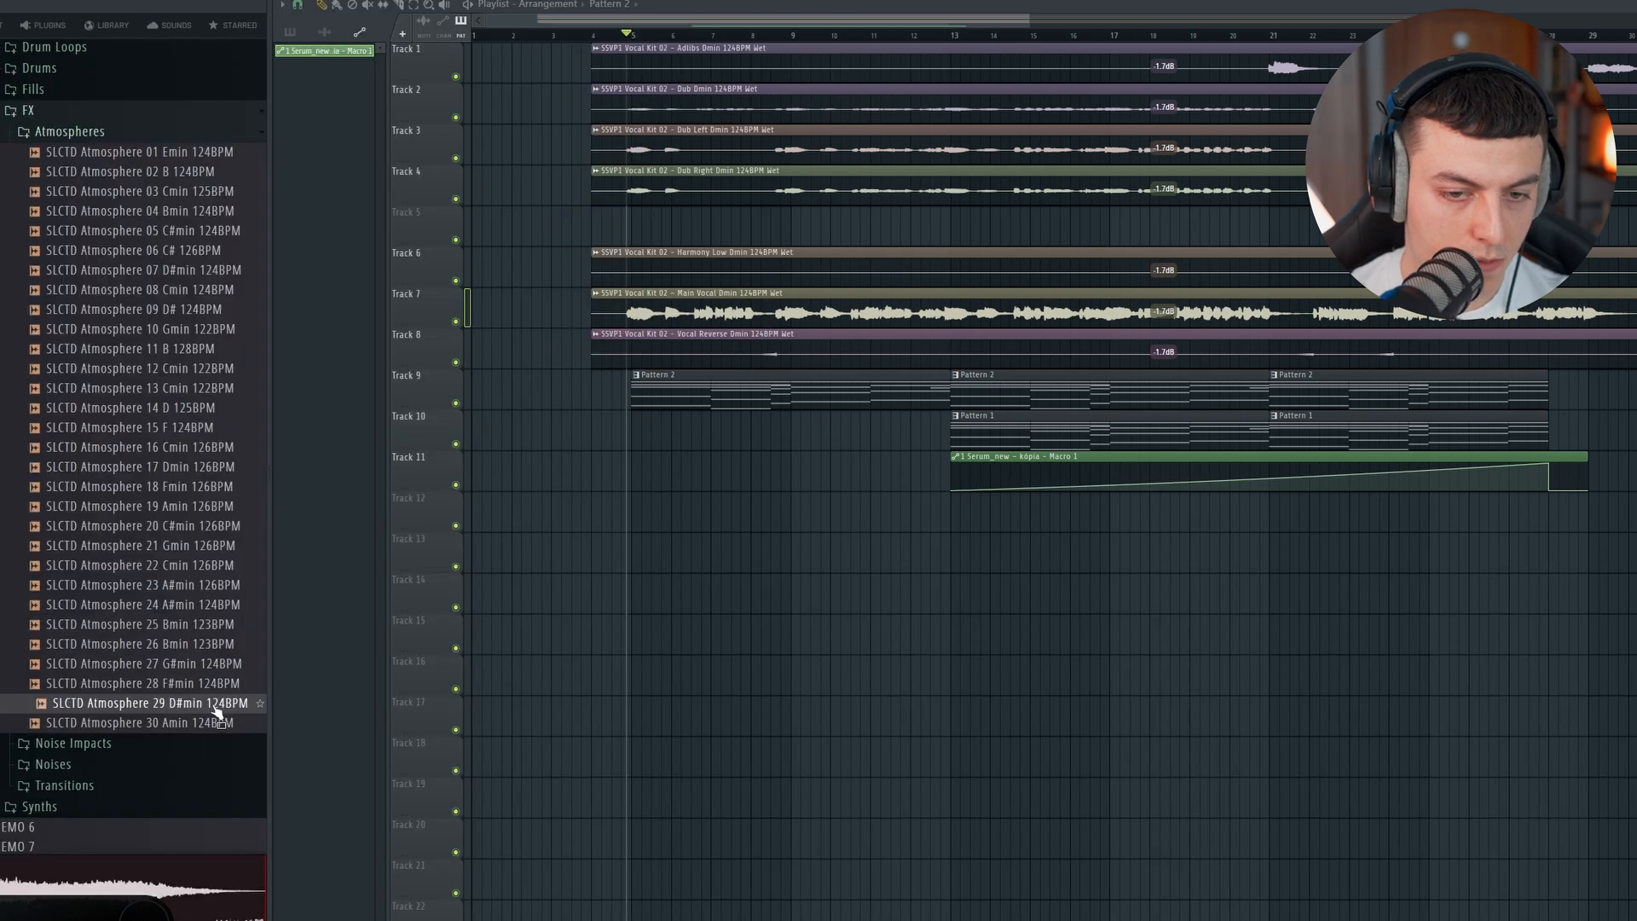
{"action": "left_click_drag", "start_coordinate": [174, 710], "coordinate": [632, 555]}
{"action": "double_click", "coordinate": [694, 555]}
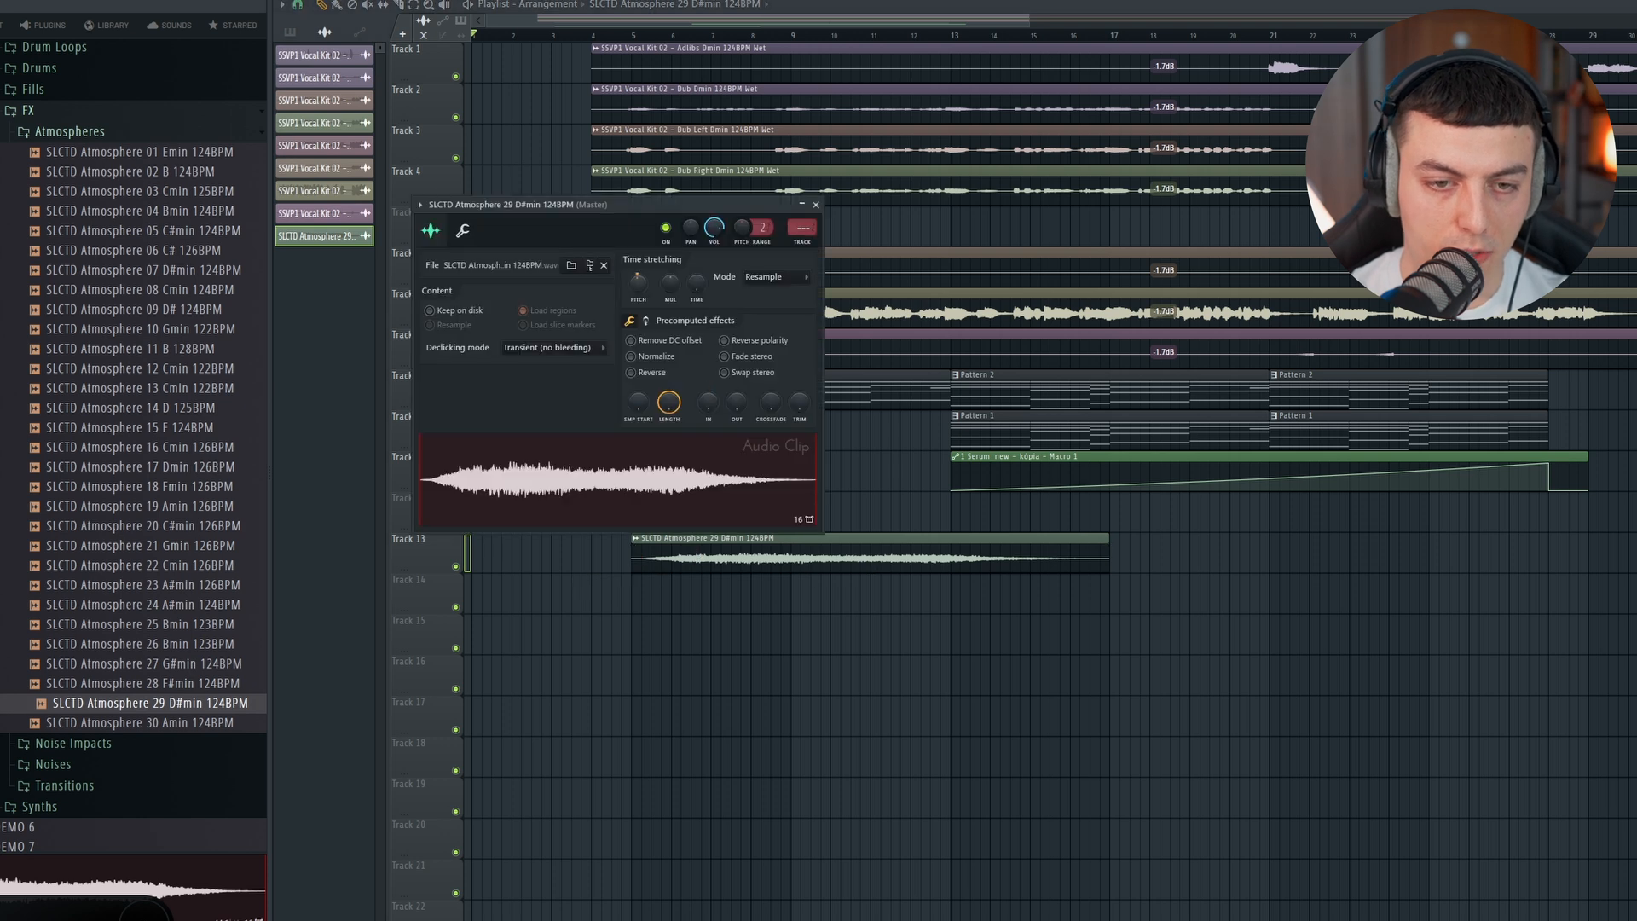
Step: Play the atmosphere with the arrangement and repeat its clip on Track 13 with overlapping crossfades
{"action": "left_click", "coordinate": [663, 36]}
{"action": "scroll", "coordinate": [669, 39], "scroll_direction": "up", "scroll_amount": 1}
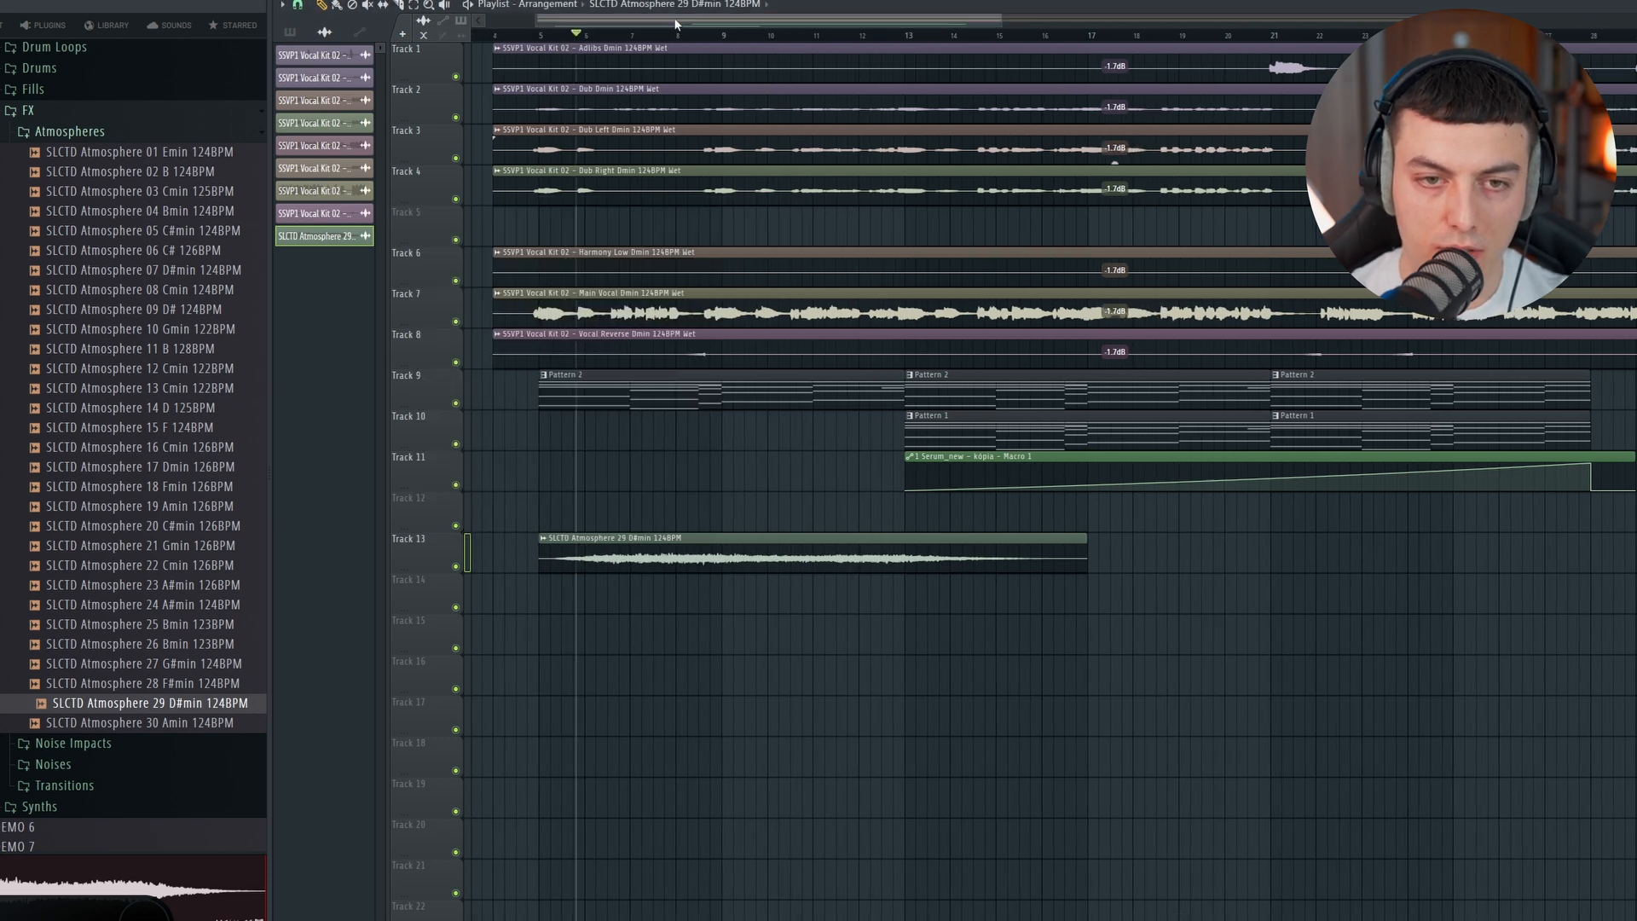
{"action": "key", "text": "space"}
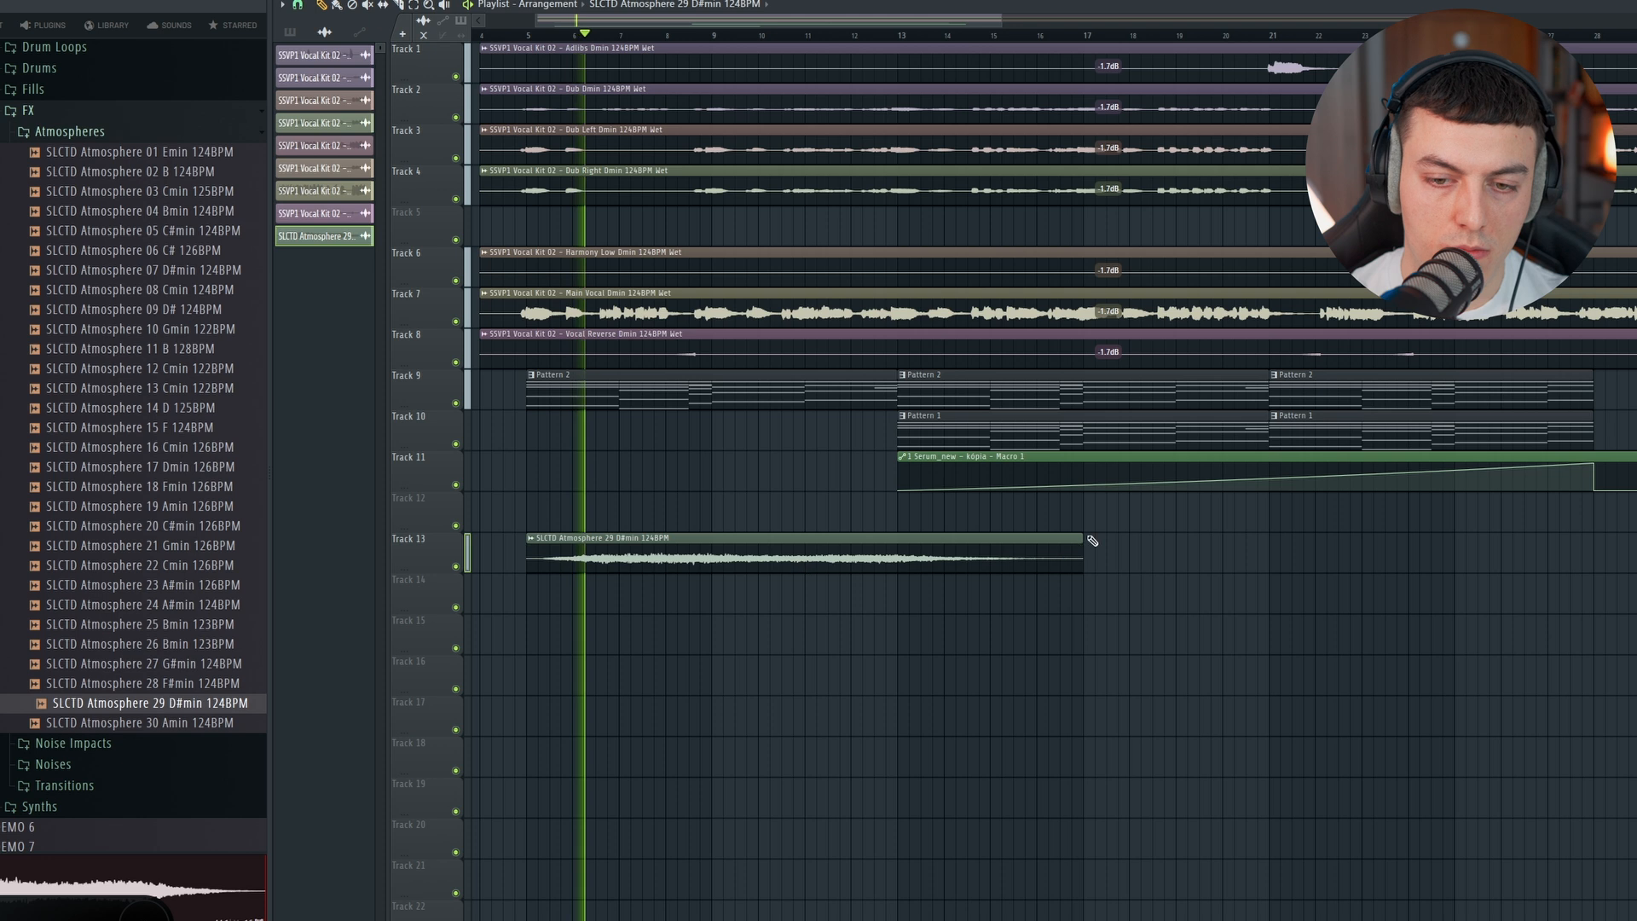
{"action": "double_click", "coordinate": [945, 550]}
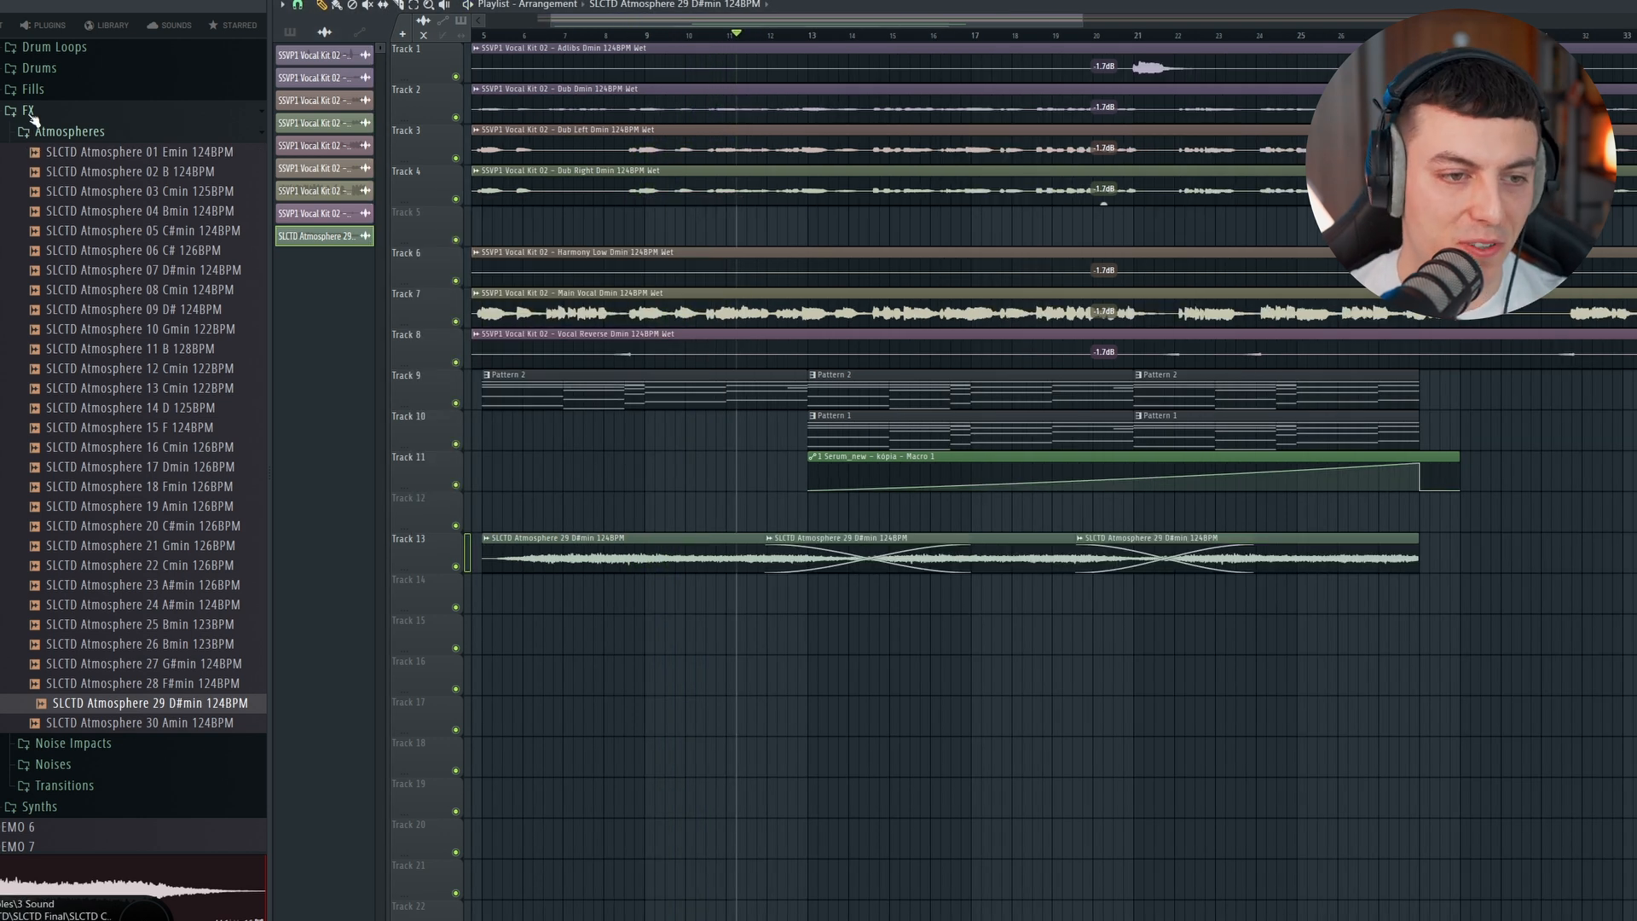
Step: Browse the sample folders and place SSE3 Sustain String 05 D 128BPM on Track 14 from bar 13
{"action": "left_click", "coordinate": [29, 112]}
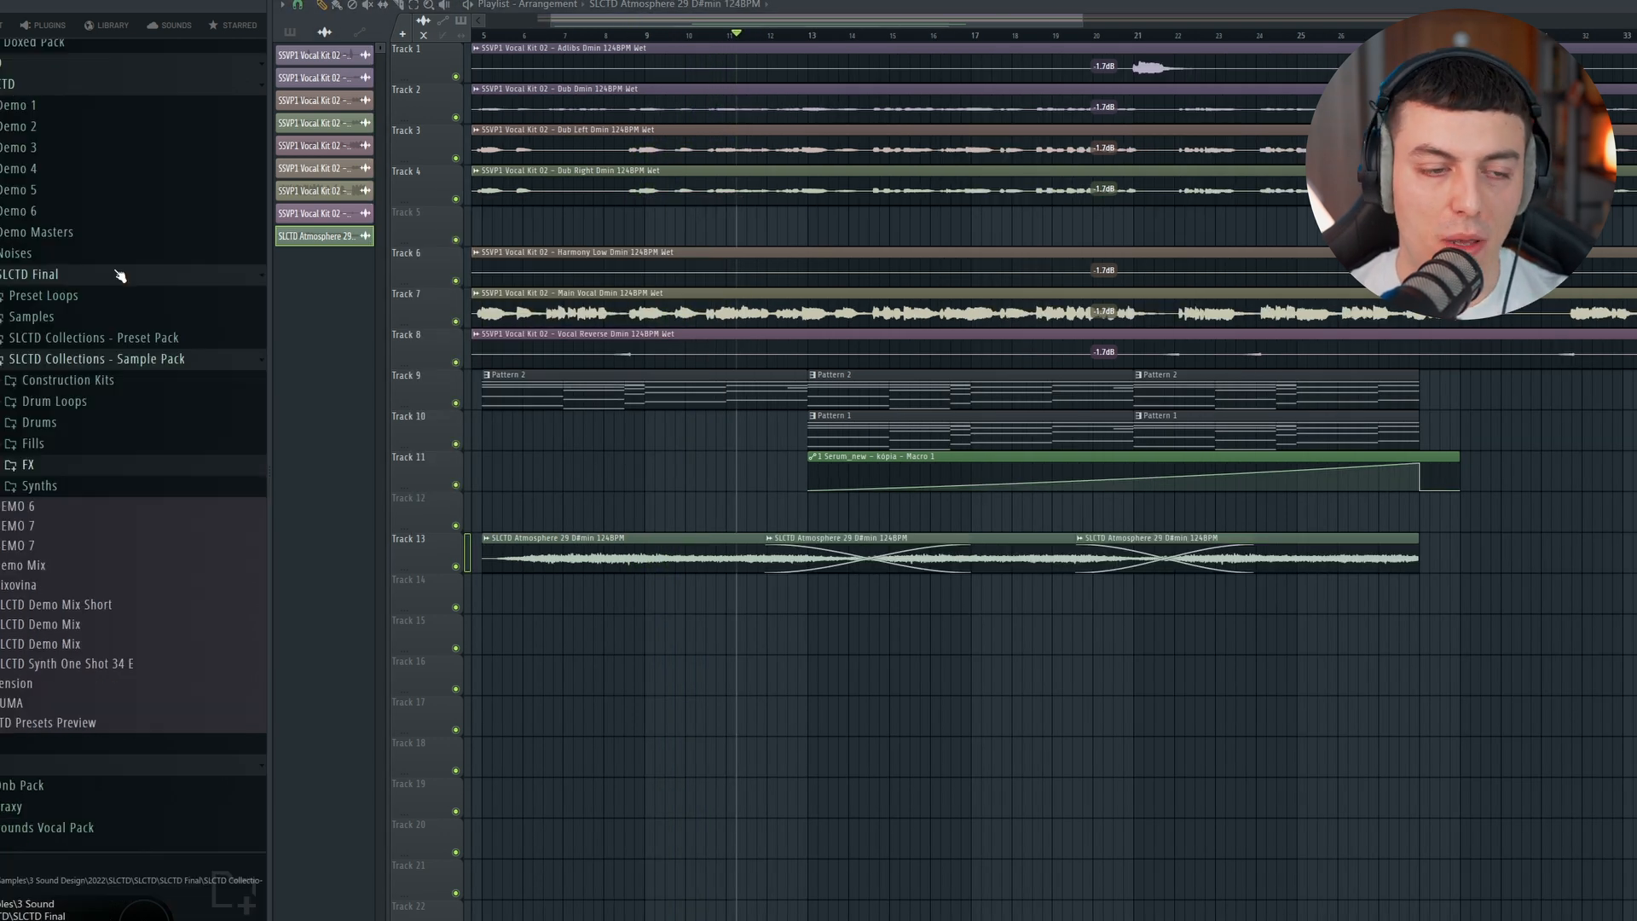
{"action": "scroll", "coordinate": [119, 275], "scroll_direction": "down", "scroll_amount": 5}
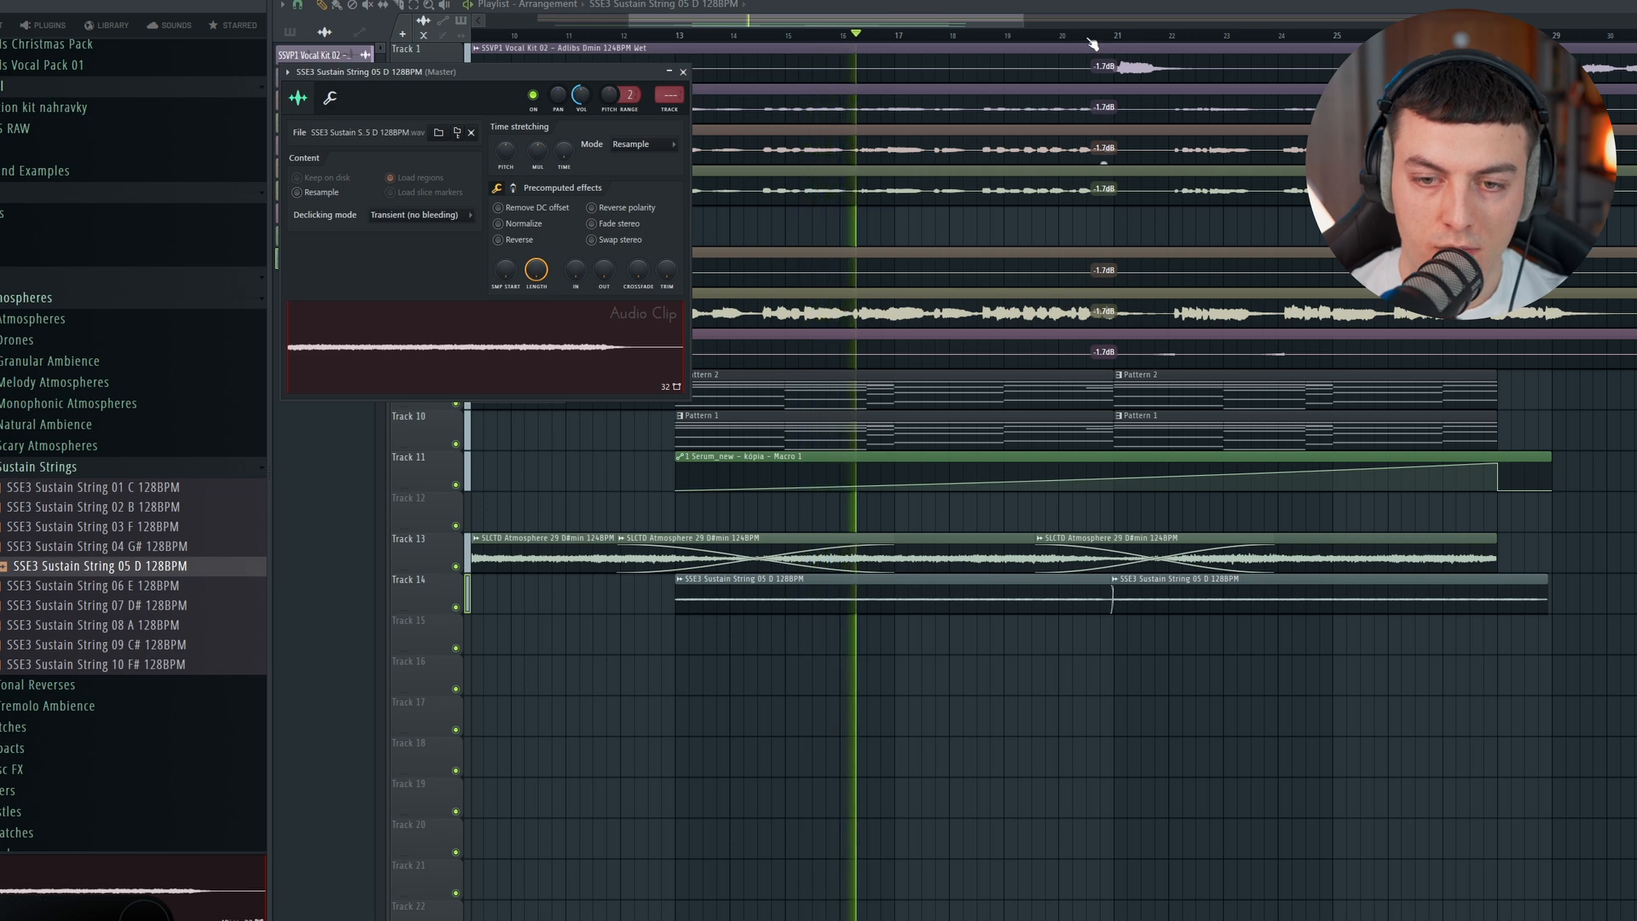
{"action": "left_click", "coordinate": [1085, 37]}
{"action": "scroll", "coordinate": [1088, 25], "scroll_direction": "down", "scroll_amount": 2}
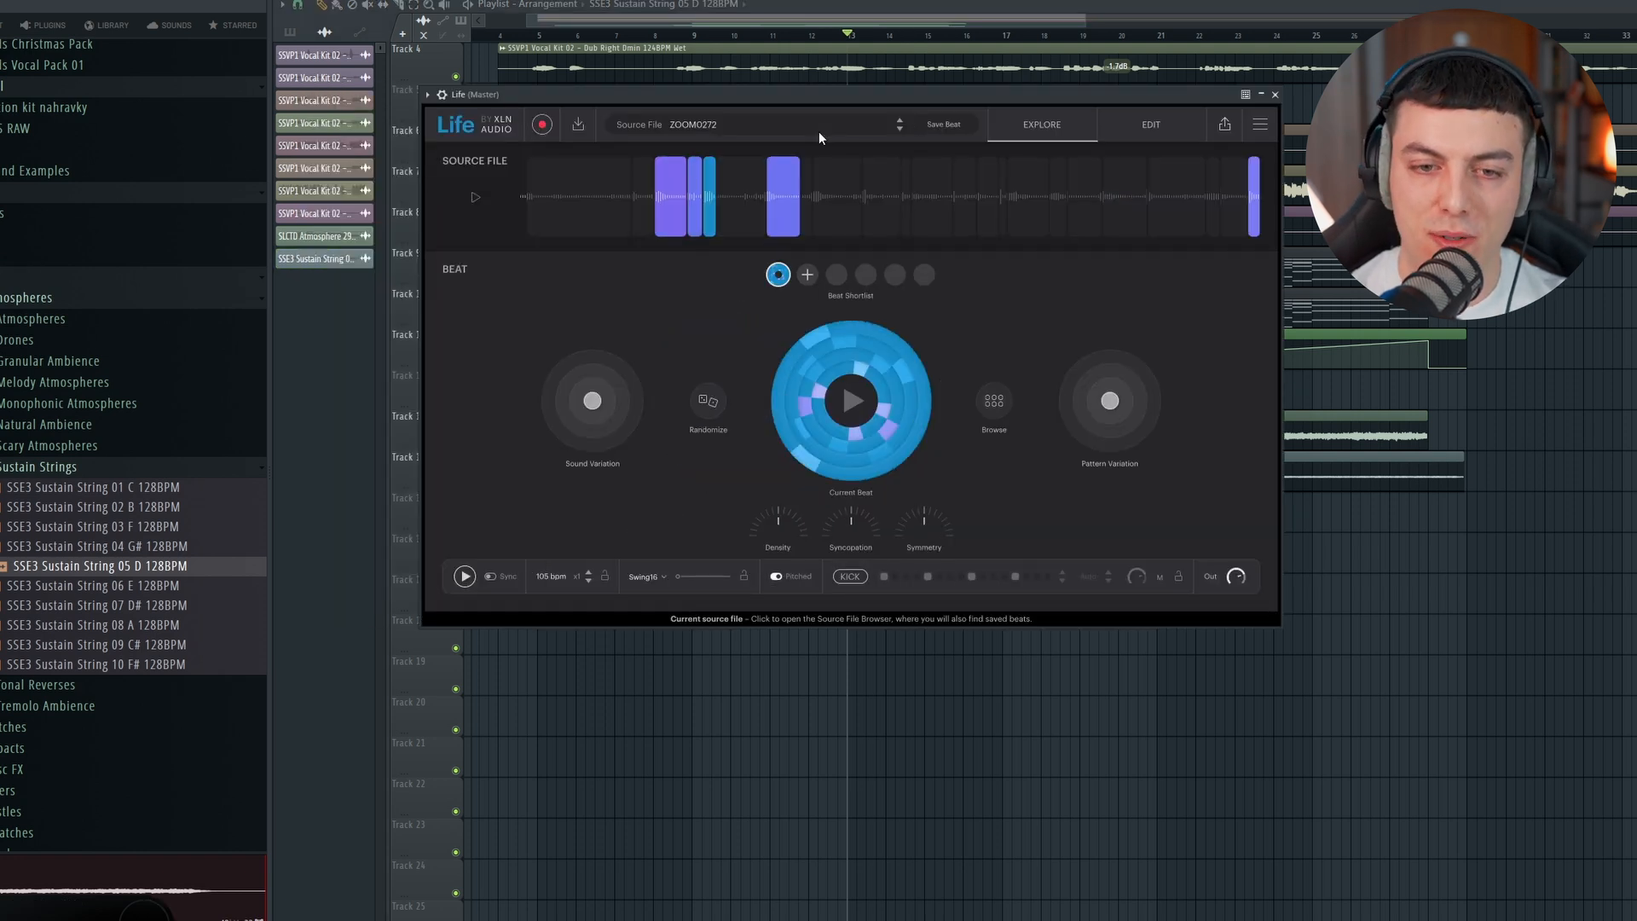
Step: Load the saved beat of the ZOOM0052 source file in Life and preview it with the arrangement
{"action": "left_click", "coordinate": [716, 125]}
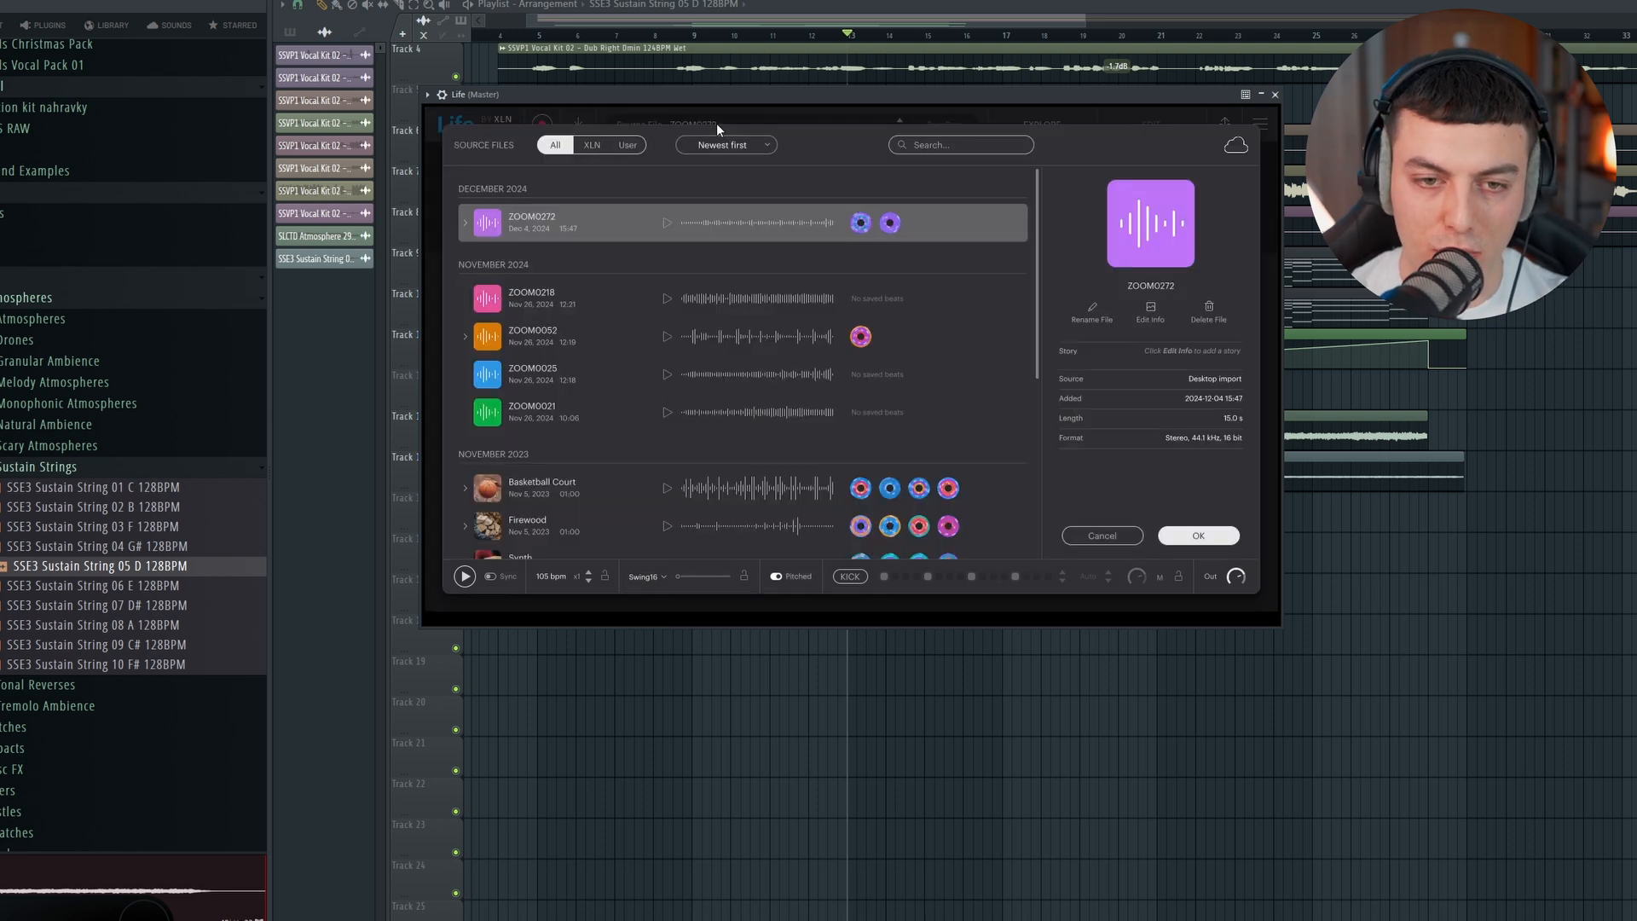
{"action": "double_click", "coordinate": [738, 304]}
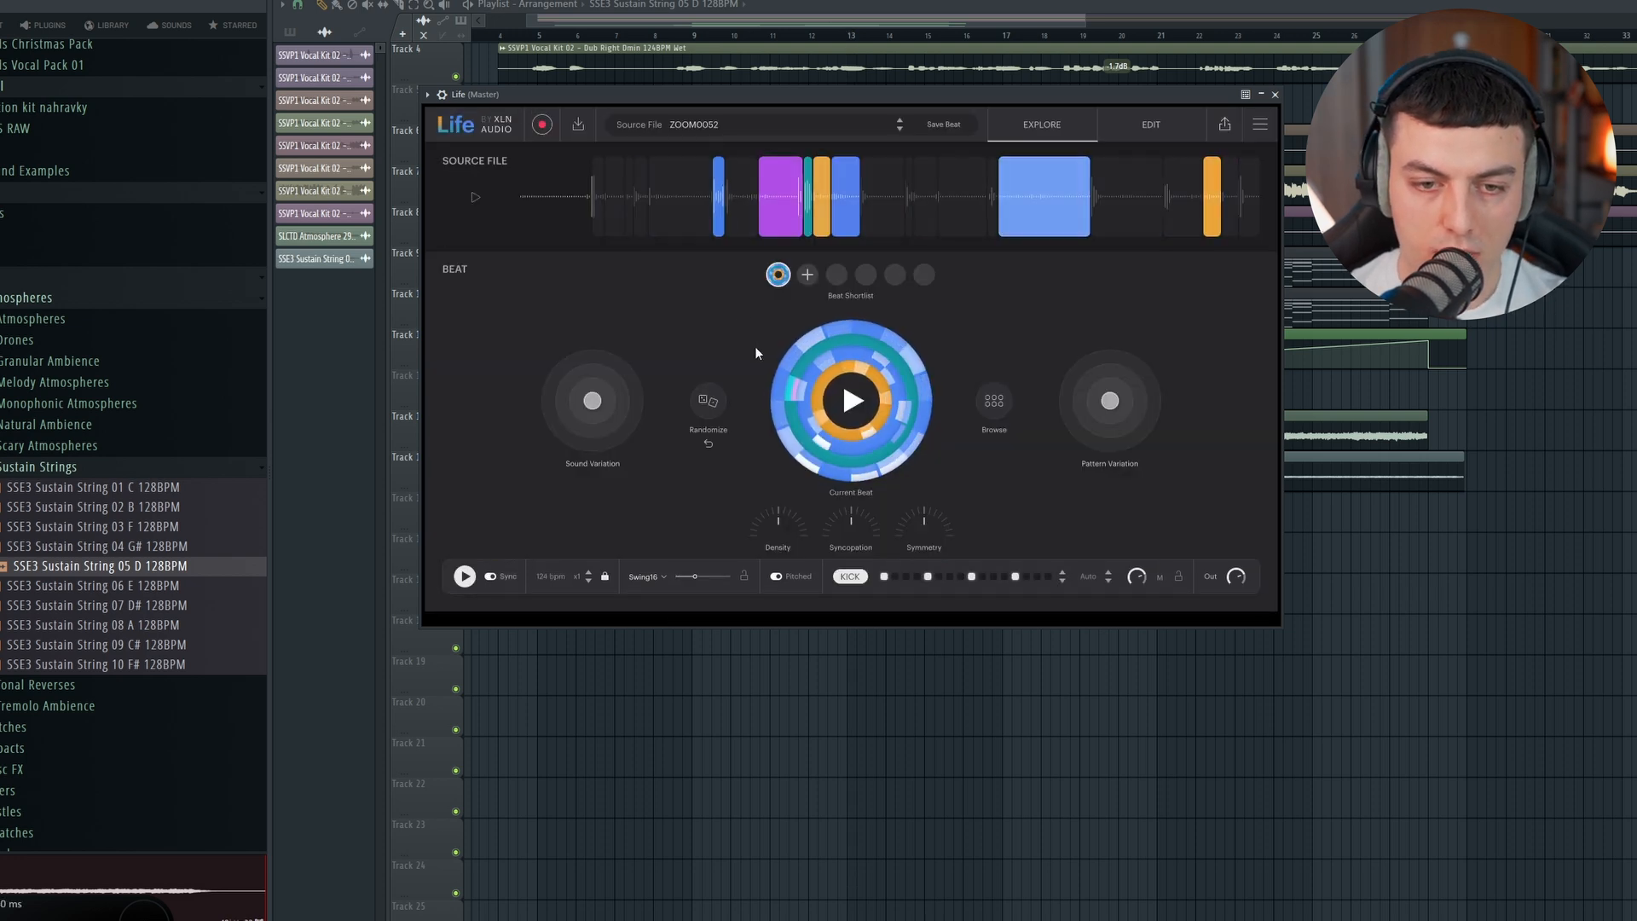
{"action": "left_click", "coordinate": [742, 244]}
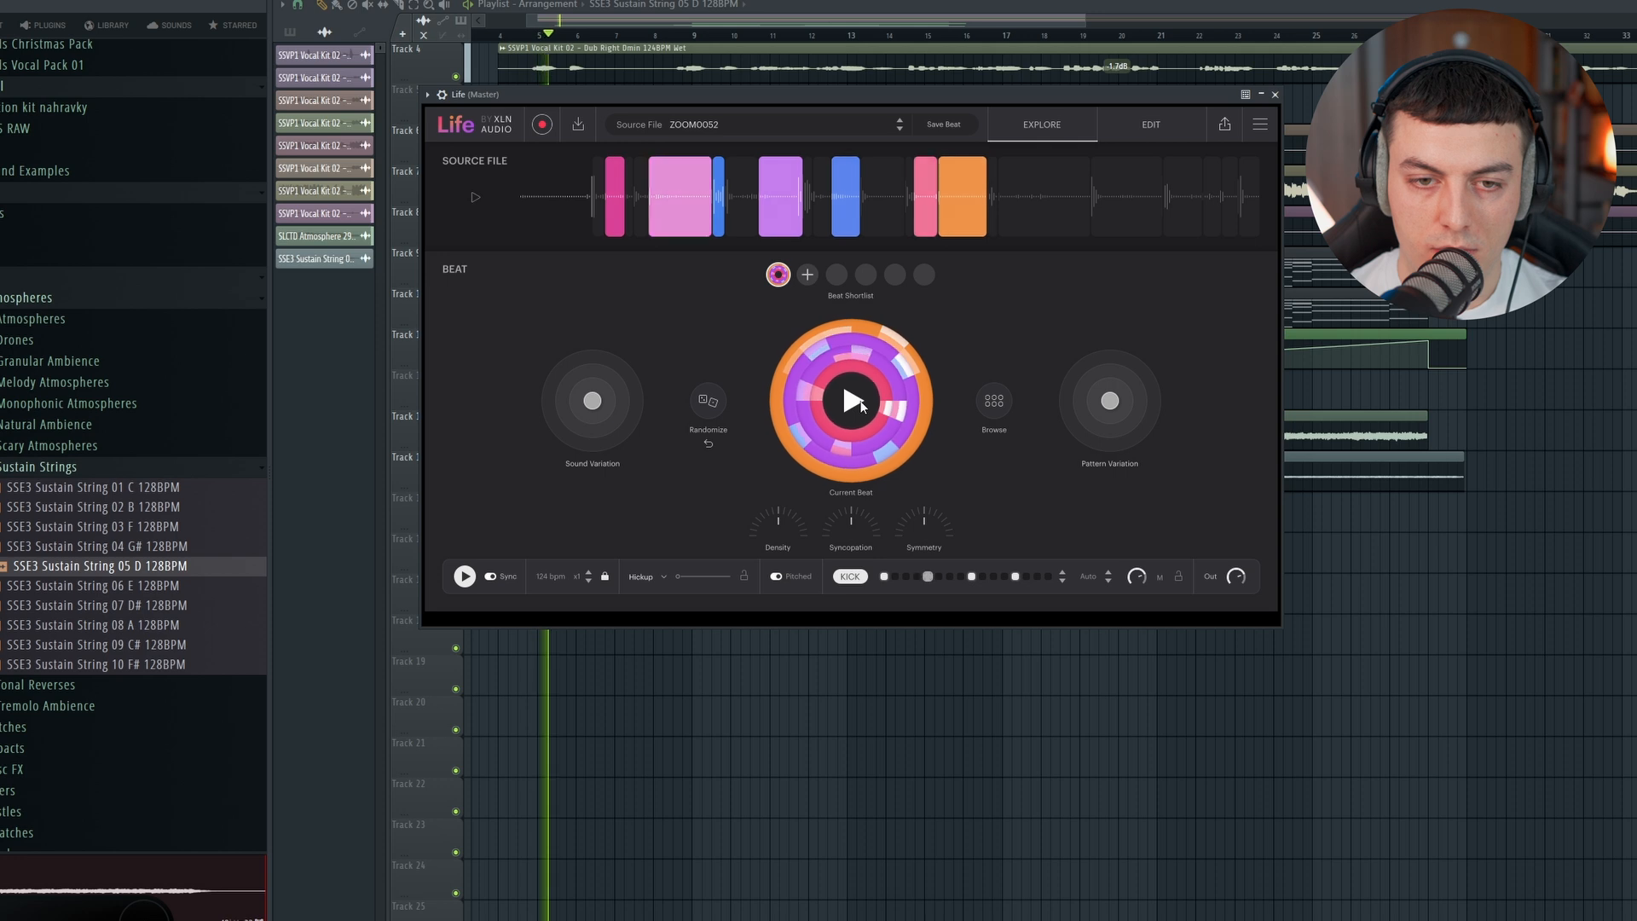
{"action": "left_click_drag", "start_coordinate": [752, 93], "coordinate": [756, 91]}
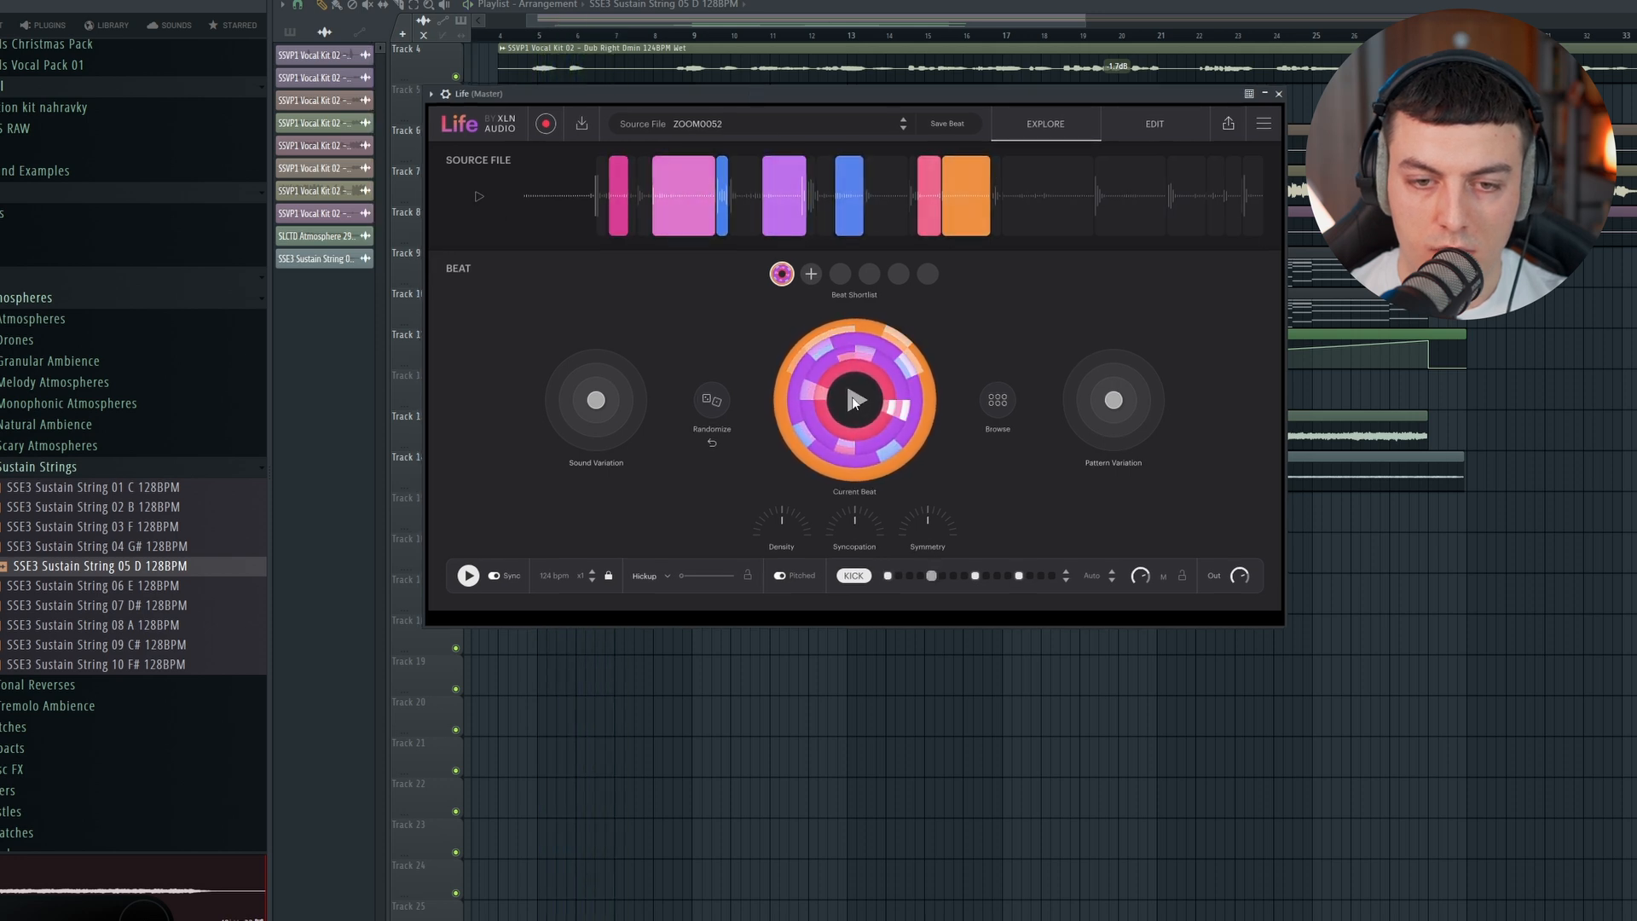
Step: Transfer Life's beat as MIDI into its piano roll and repeat Pattern 3 on Track 15 from bar 13 to 29
{"action": "left_click", "coordinate": [1228, 128]}
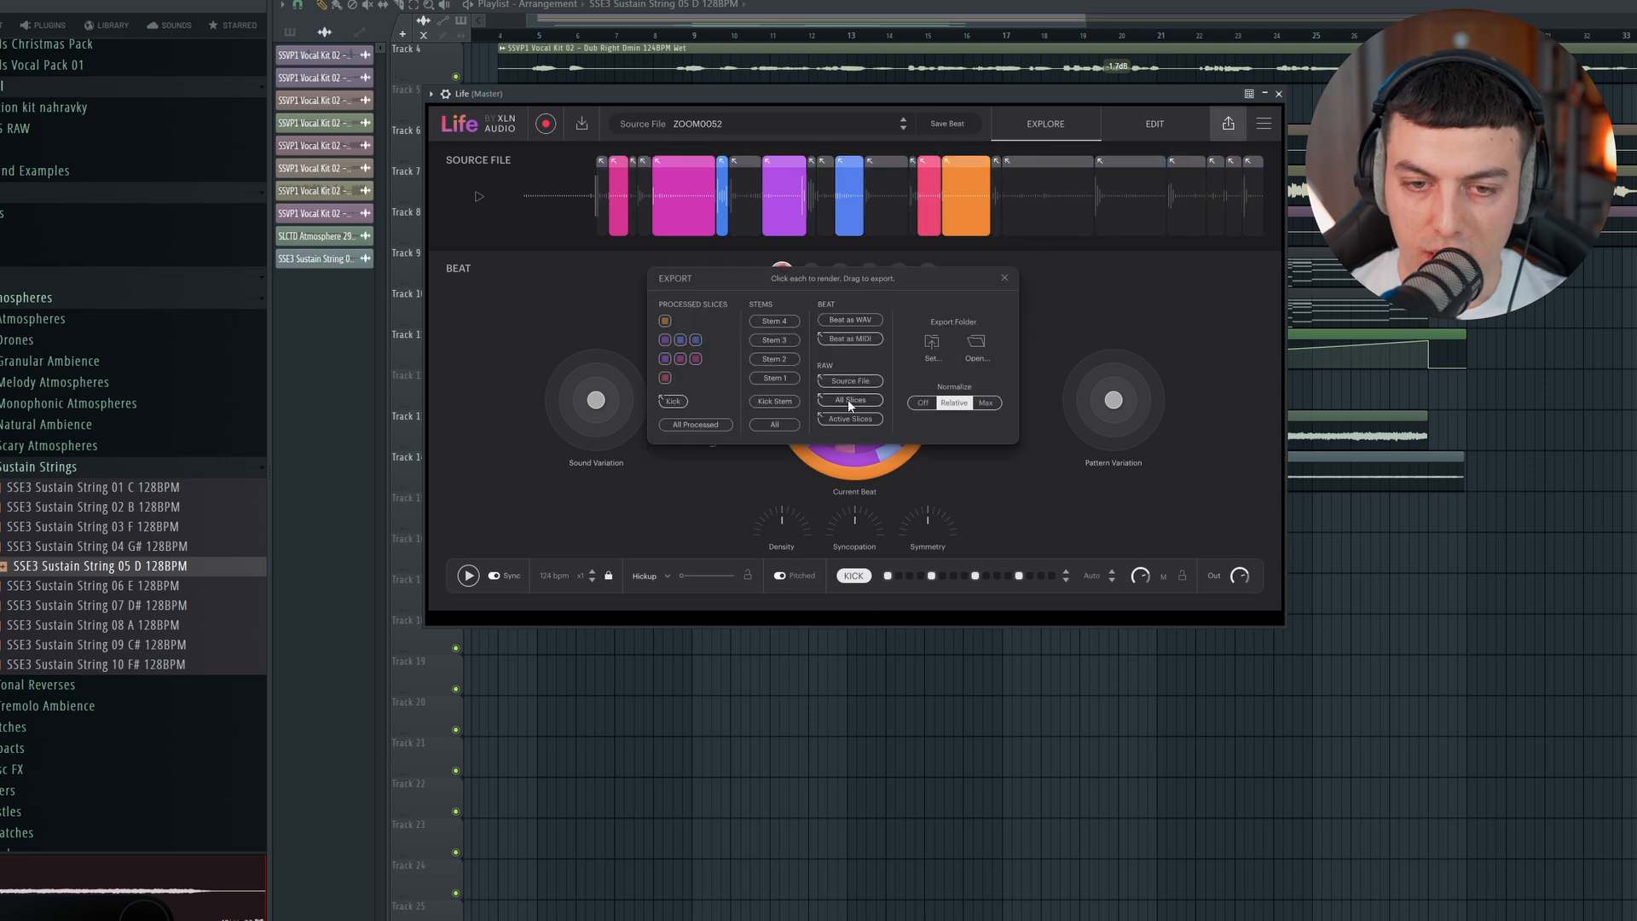
{"action": "key", "text": "F6"}
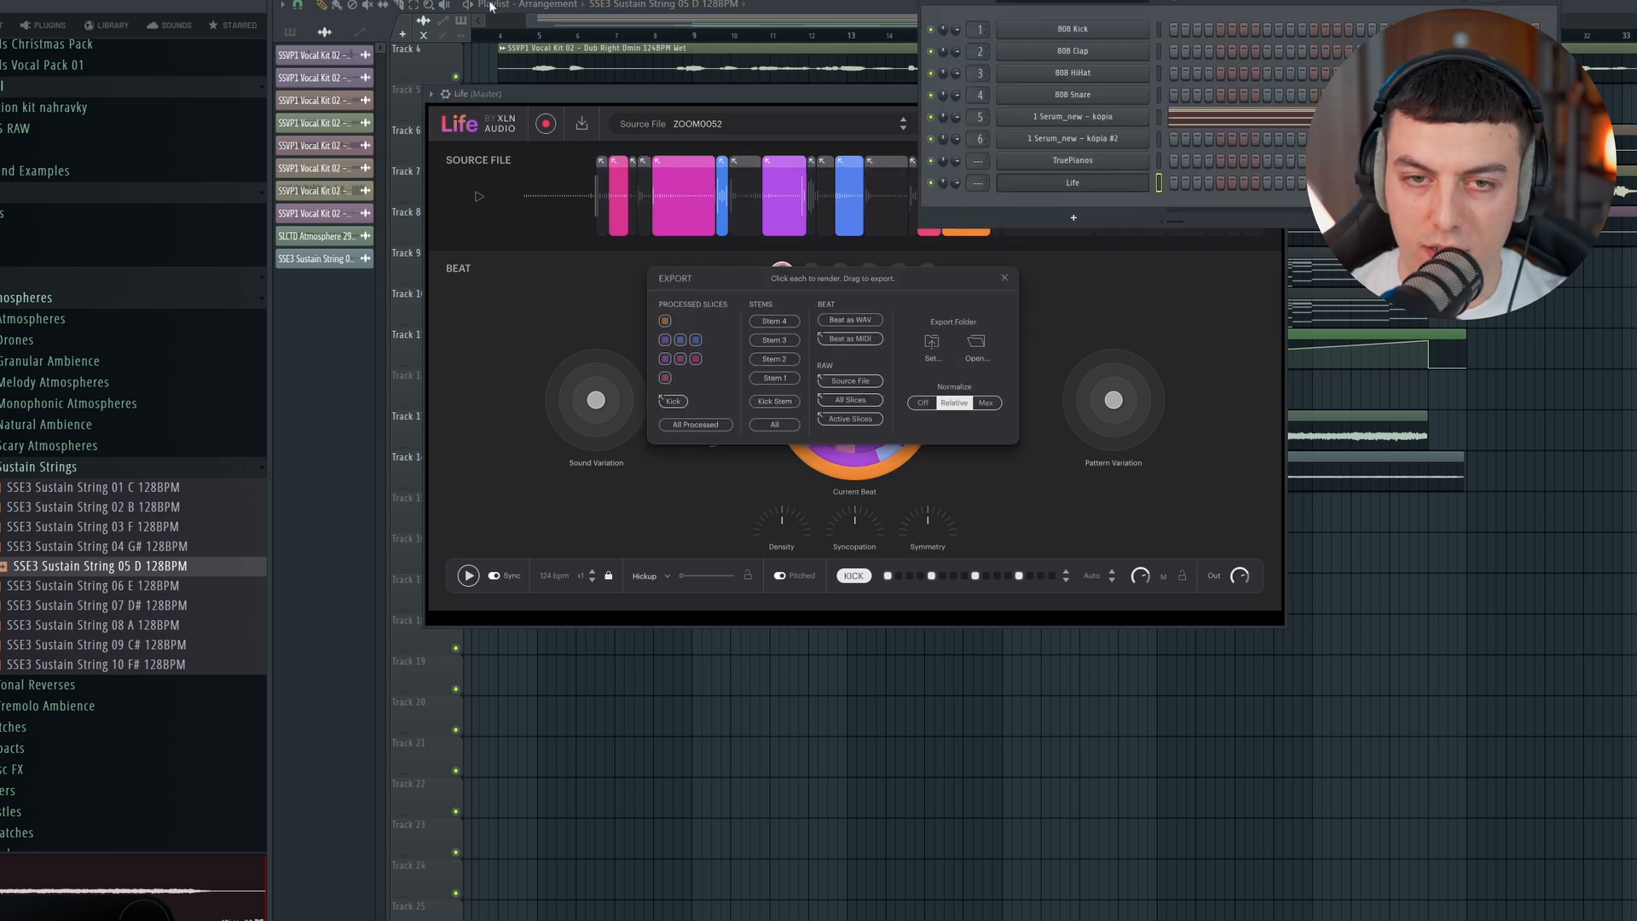
{"action": "key", "text": "F7"}
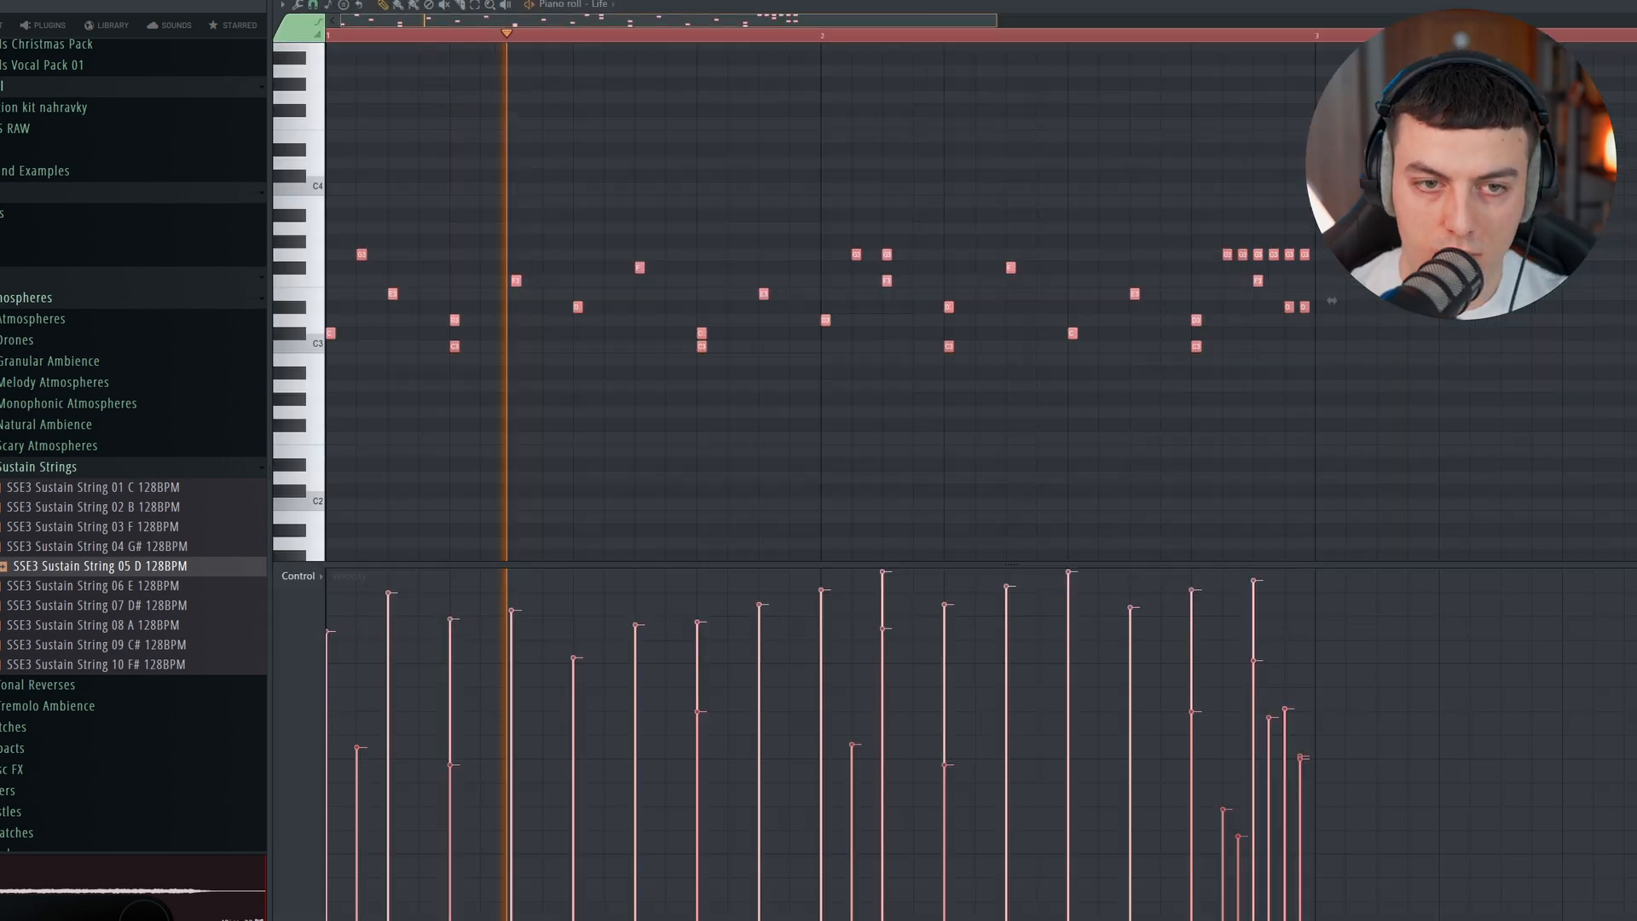
{"action": "scroll", "coordinate": [713, 117], "scroll_direction": "up", "scroll_amount": 1}
{"action": "left_click", "coordinate": [706, 102], "text": "ctrl"}
{"action": "scroll", "coordinate": [1214, 260], "scroll_direction": "down", "scroll_amount": 2}
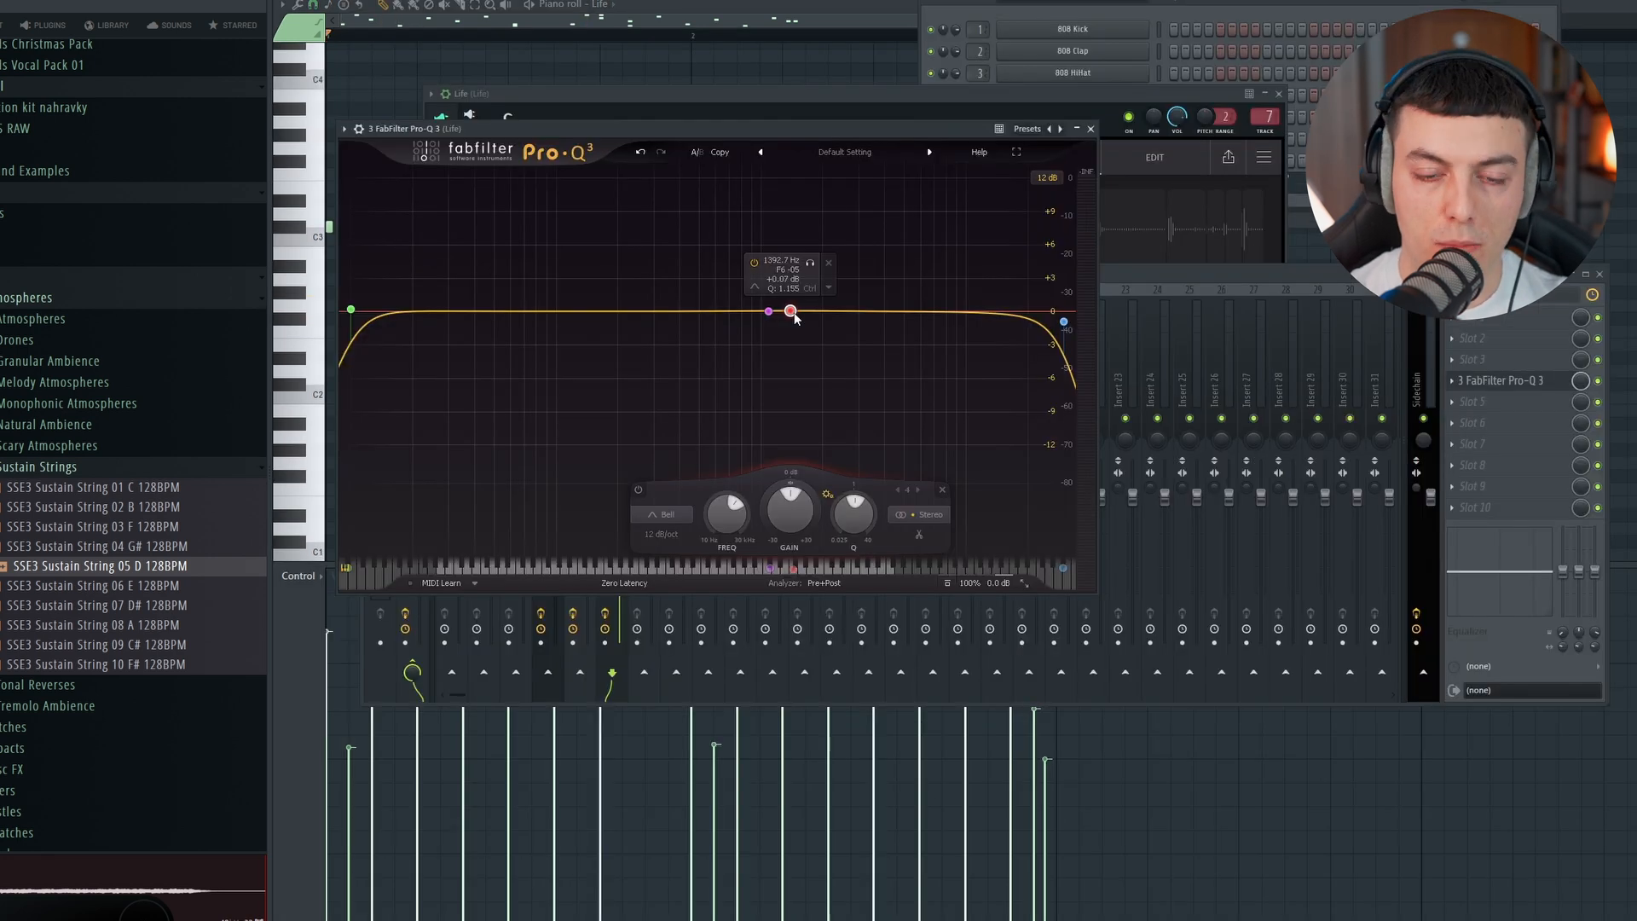
{"action": "left_click_drag", "start_coordinate": [769, 312], "coordinate": [776, 200]}
{"action": "key", "text": "space"}
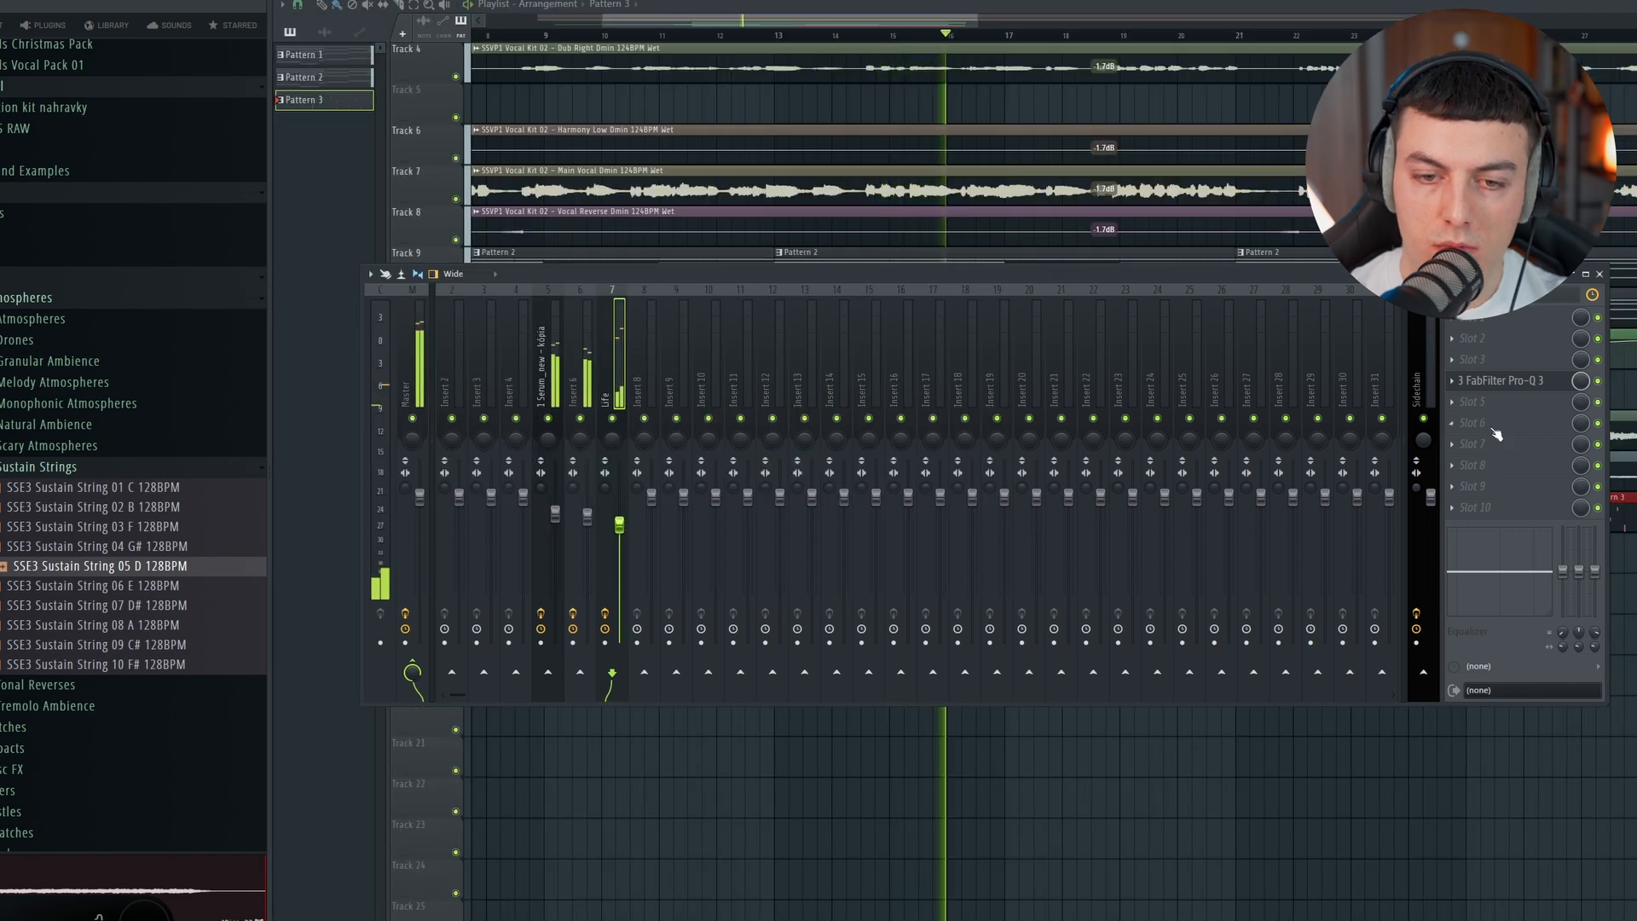
Step: Adjust FabFilter Pro-Q 3 on the Life mixer track with a slight boost near 7.6 kHz and a low cut at about 71 Hz
{"action": "left_click", "coordinate": [1510, 385]}
{"action": "mouse_move", "coordinate": [954, 307]}
{"action": "left_mouse_down"}
{"action": "mouse_move", "coordinate": [927, 229]}
{"action": "mouse_move", "coordinate": [941, 303]}
{"action": "left_mouse_up"}
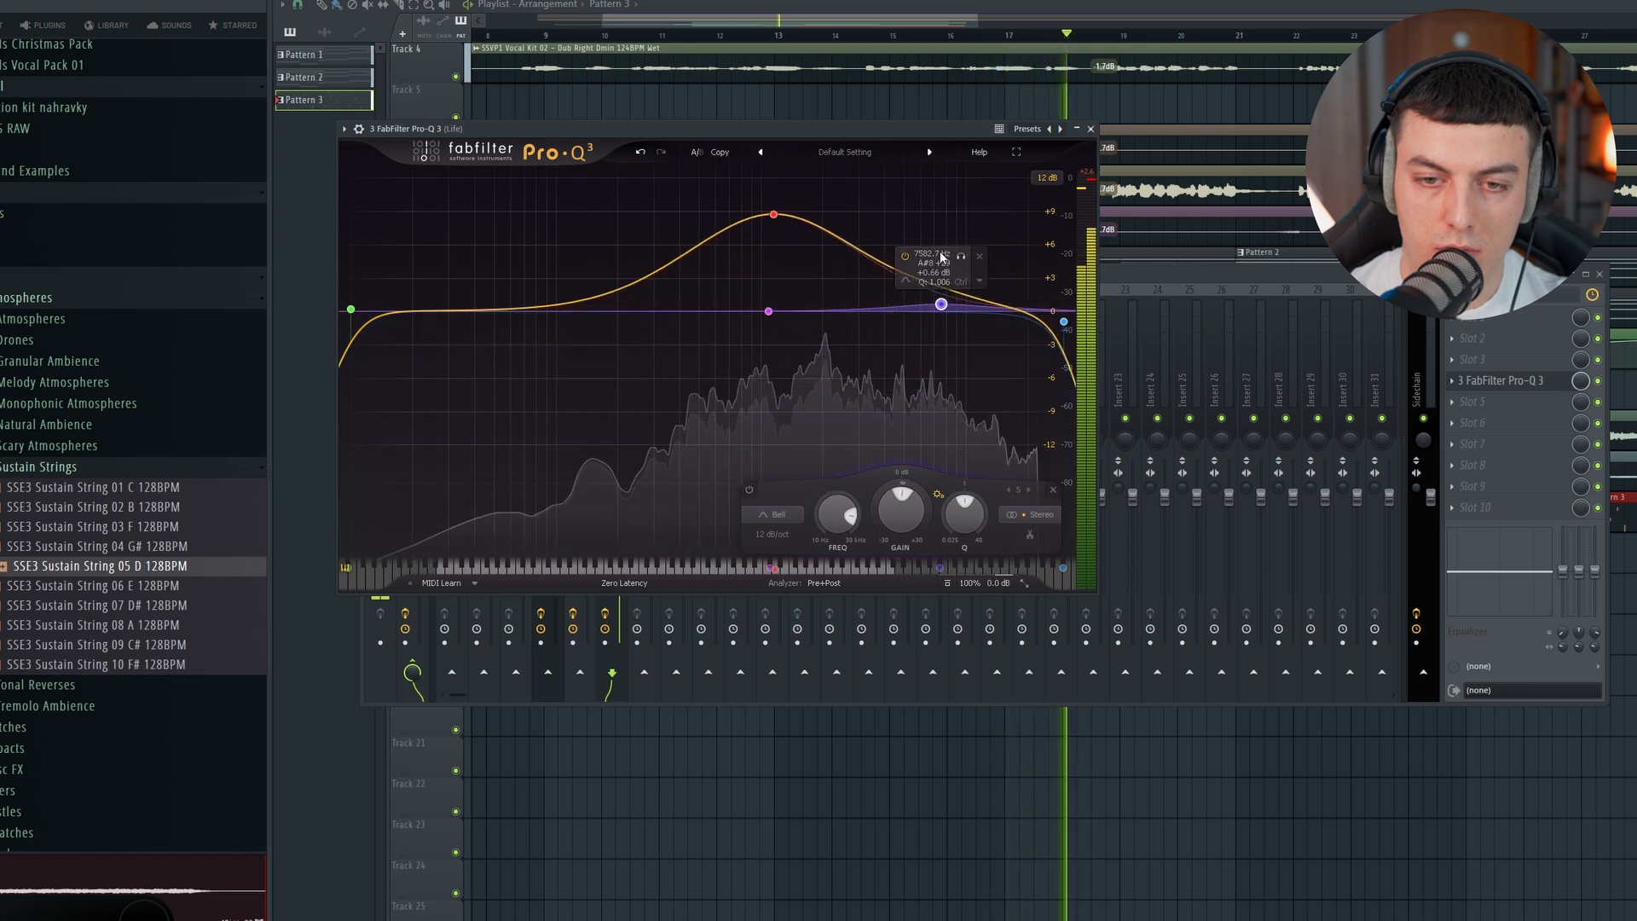
{"action": "left_click_drag", "start_coordinate": [351, 308], "coordinate": [531, 311]}
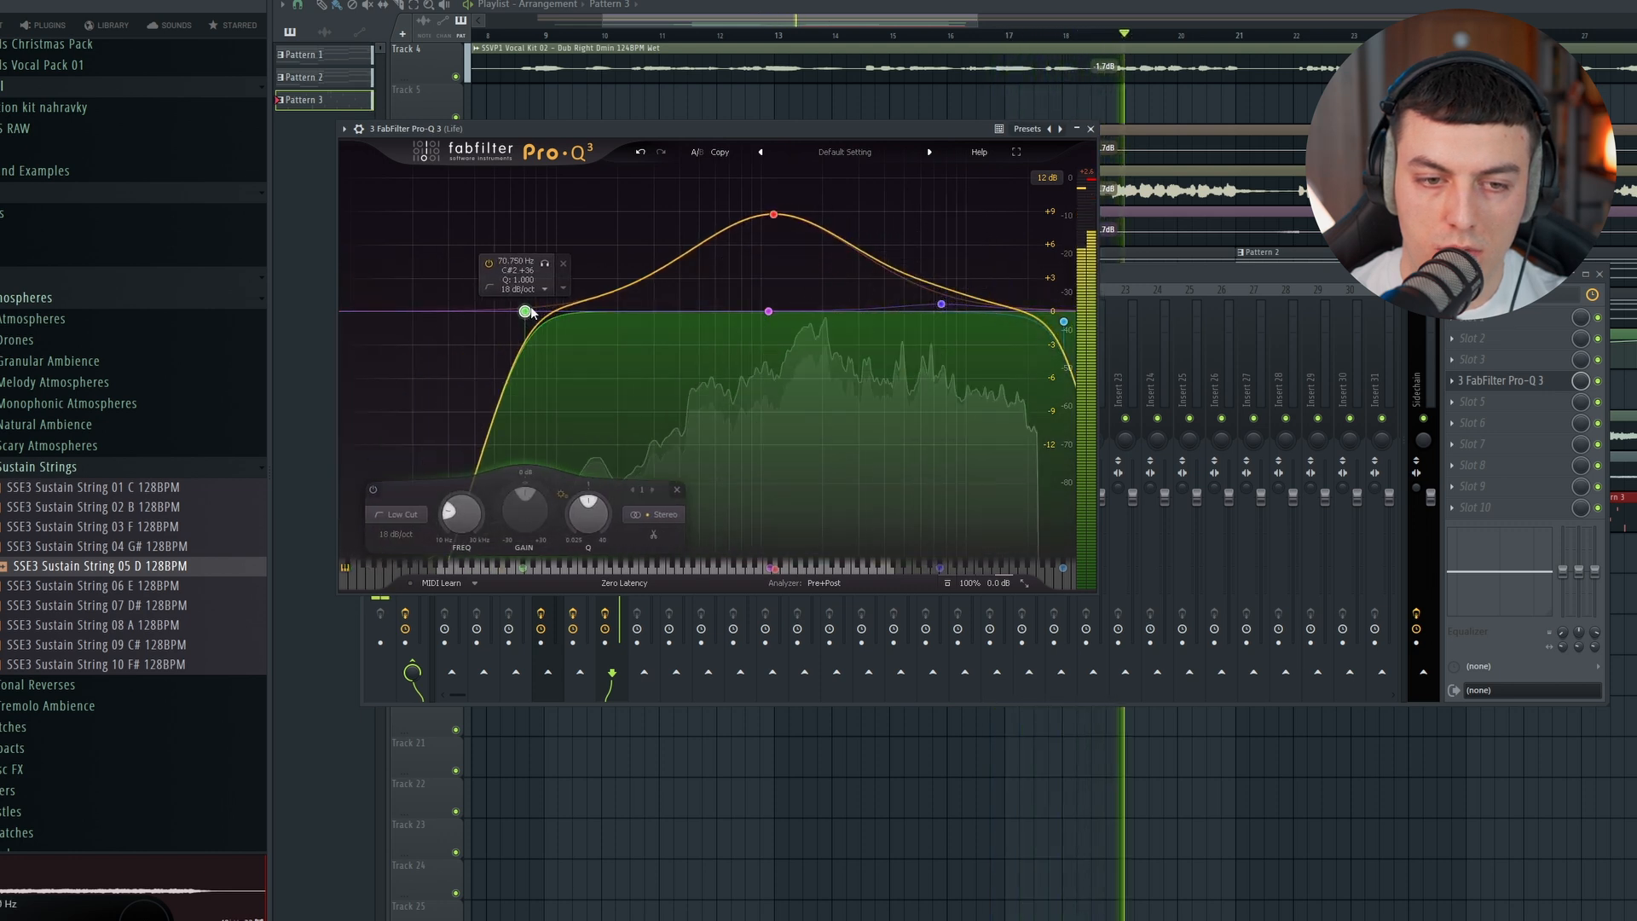
{"action": "left_click_drag", "start_coordinate": [835, 19], "coordinate": [874, 42]}
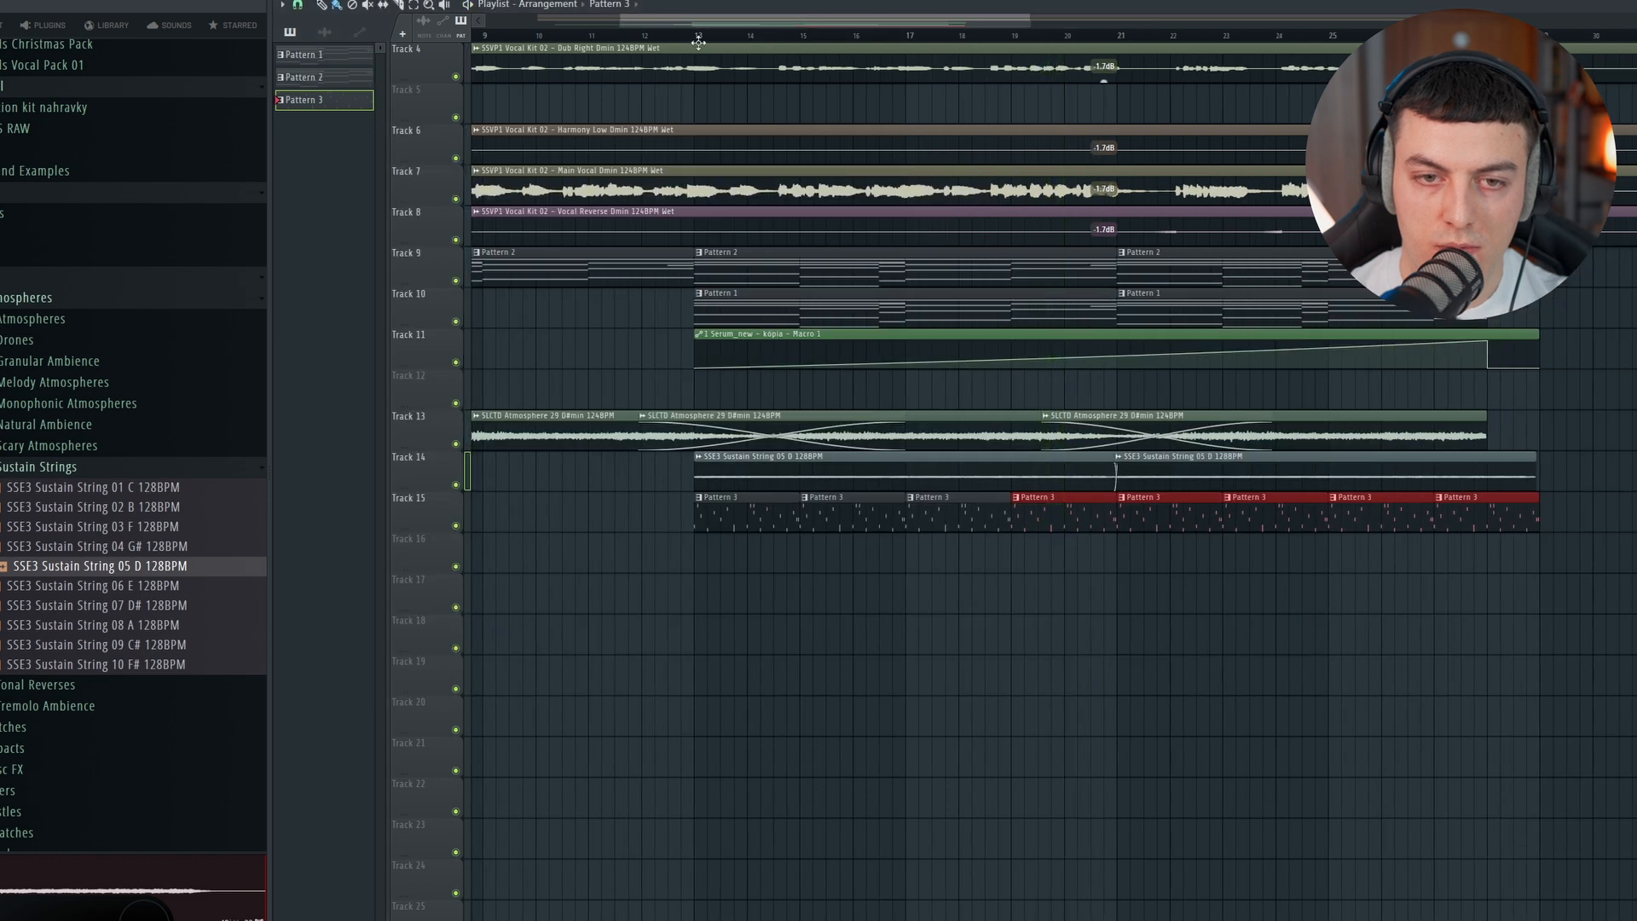
Step: Load Cool Loop 3 from ZOOM0272 in a second Life instance and lay Pattern 4 on Track 16 from bar 13 to 29
{"action": "key", "text": "F6"}
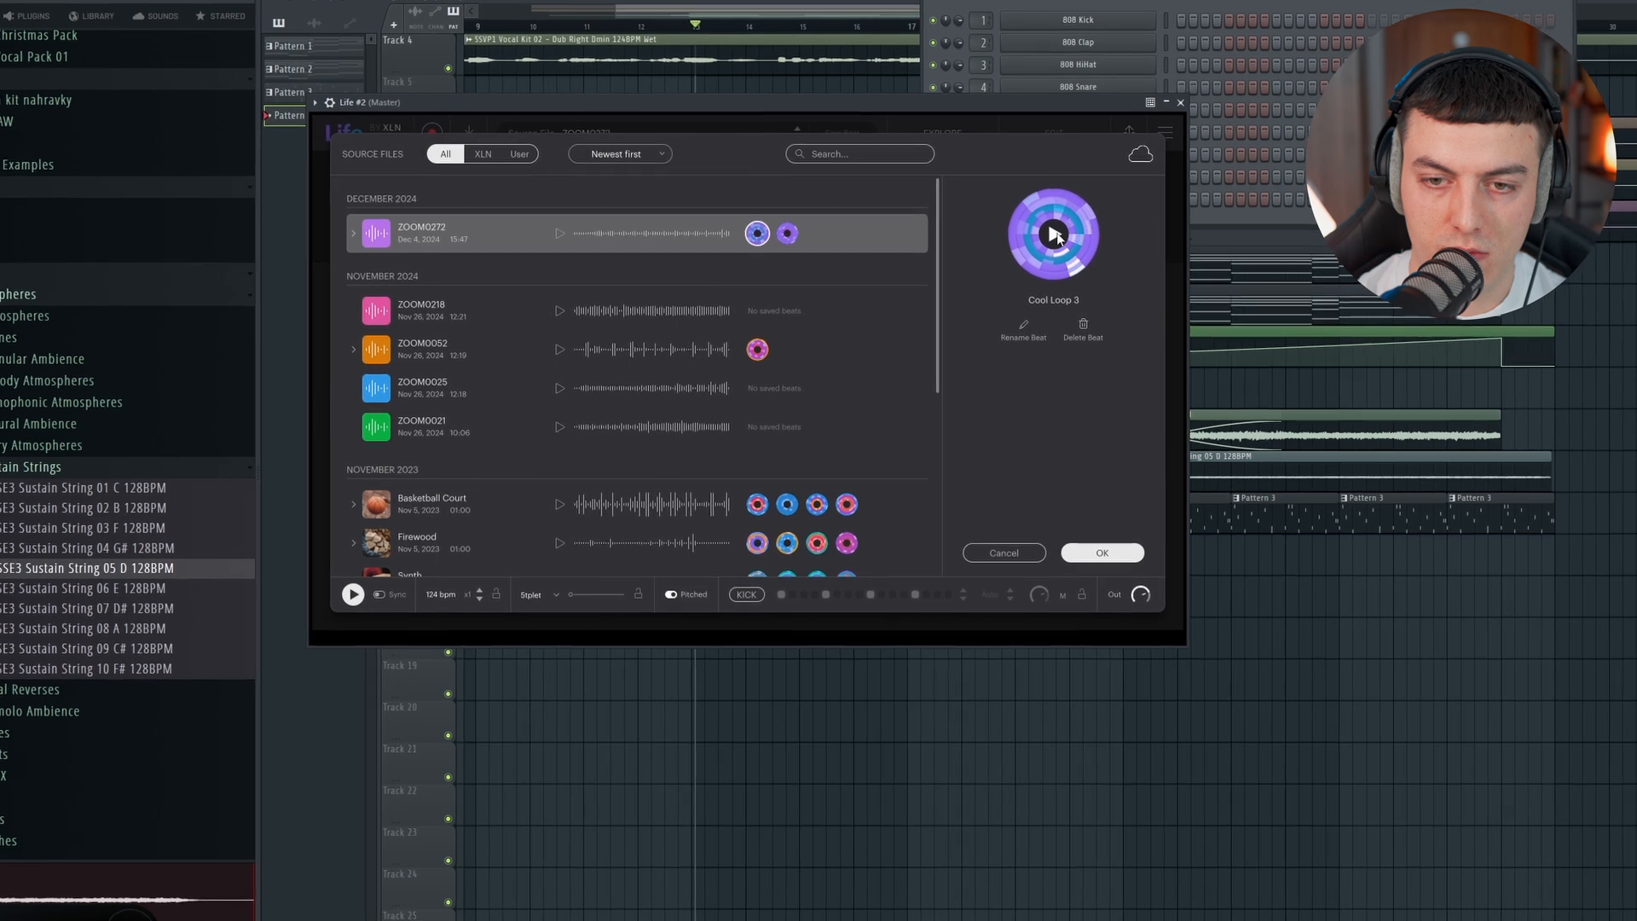
{"action": "left_click", "coordinate": [1113, 560]}
{"action": "left_click", "coordinate": [1186, 109]}
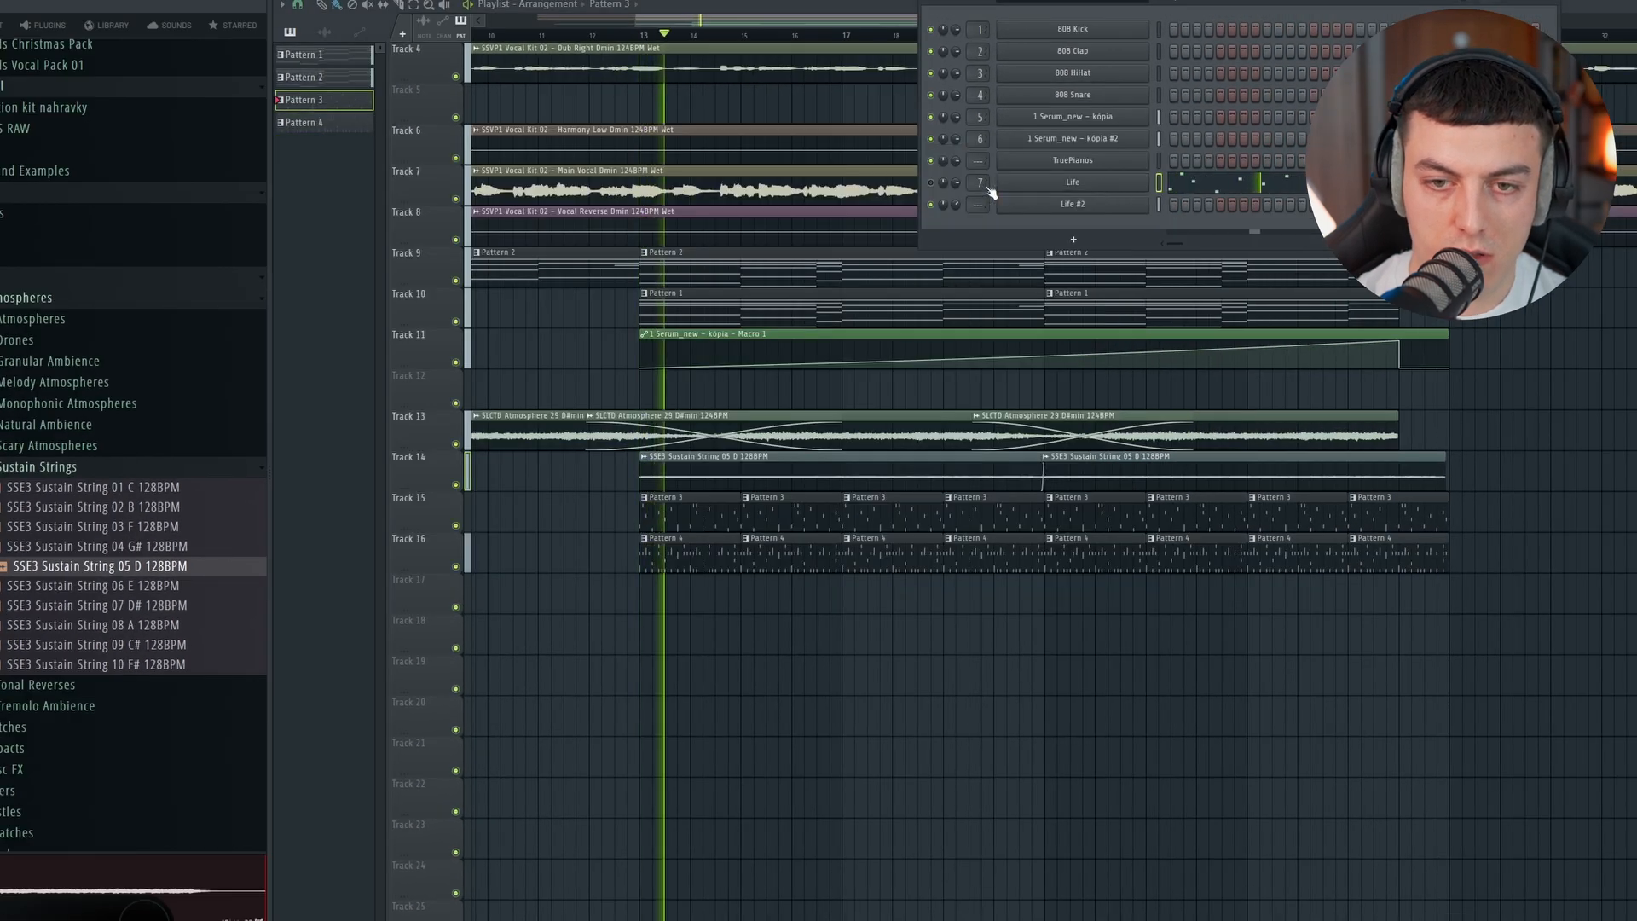
Step: Open the first Life instrument during playback and toggle its channel's mute
{"action": "left_click", "coordinate": [1073, 183]}
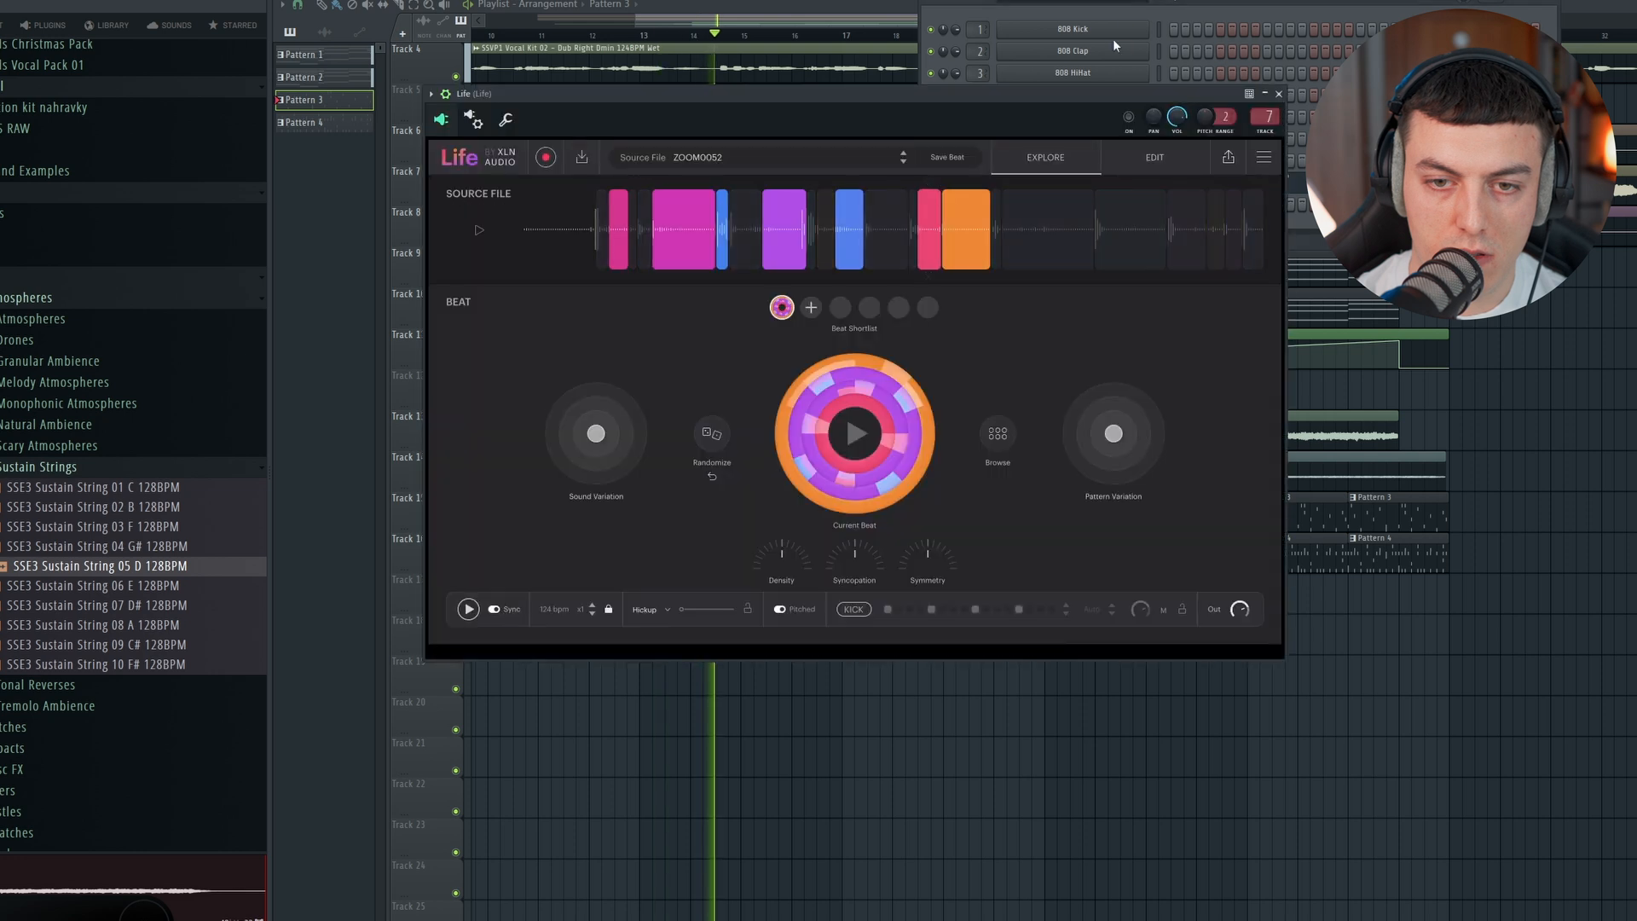
{"action": "left_click", "coordinate": [1118, 13]}
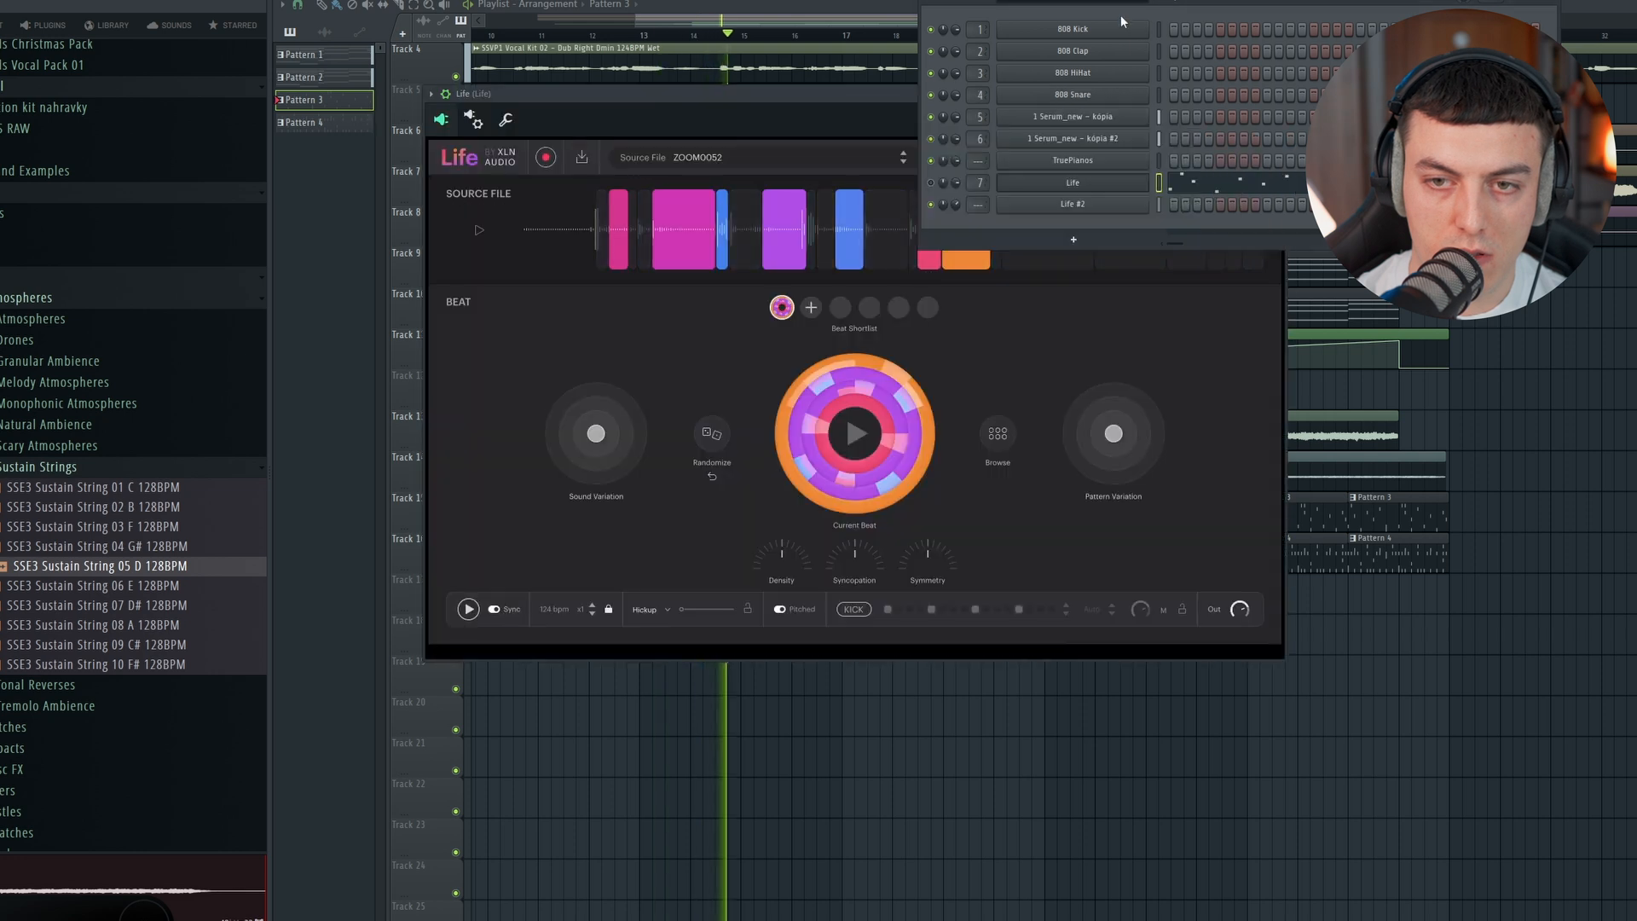
{"action": "left_click", "coordinate": [931, 183]}
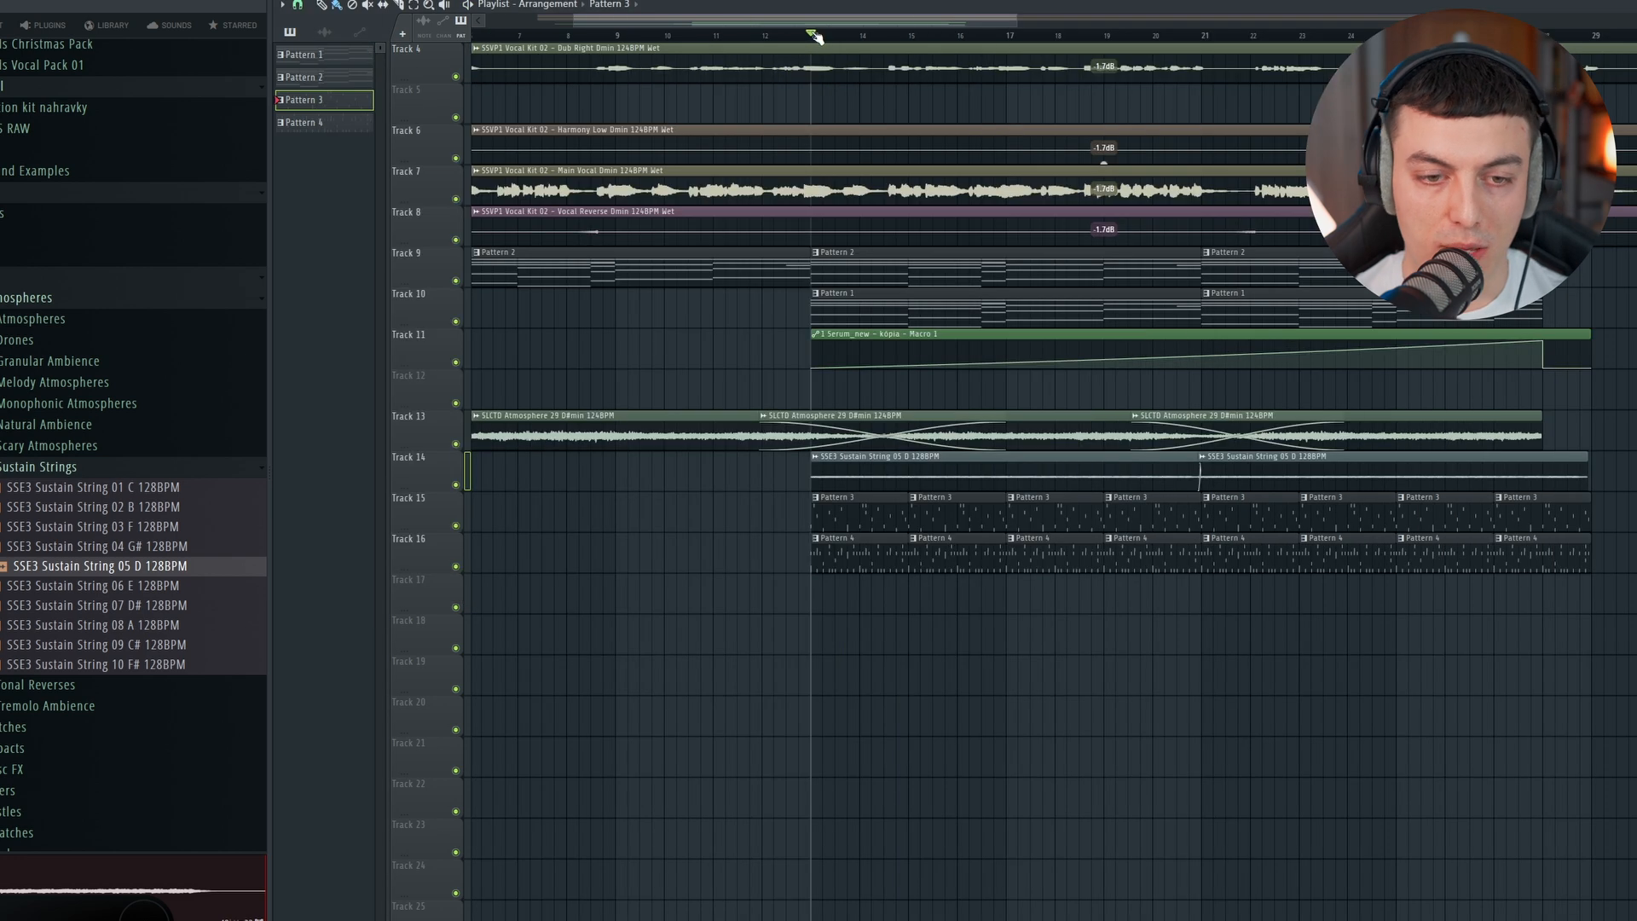
Step: Add a Diva synth channel and fill its piano roll with the sustained notes D4, A#3, F4, G4 and A4
{"action": "key", "text": "alt+a"}
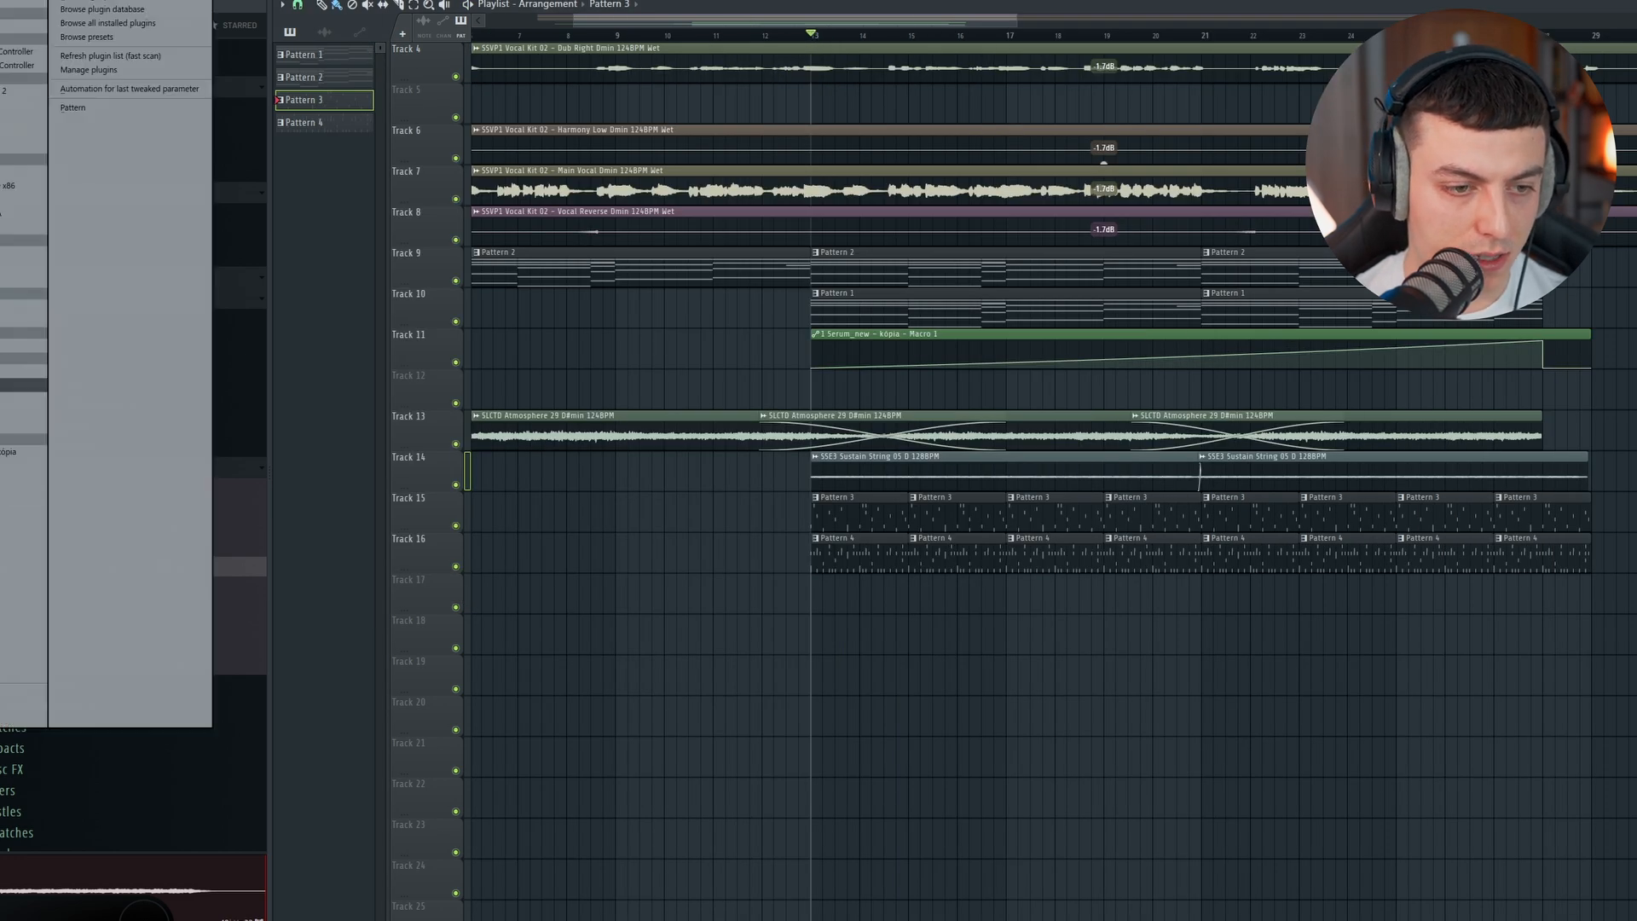
{"action": "left_click", "coordinate": [2, 491]}
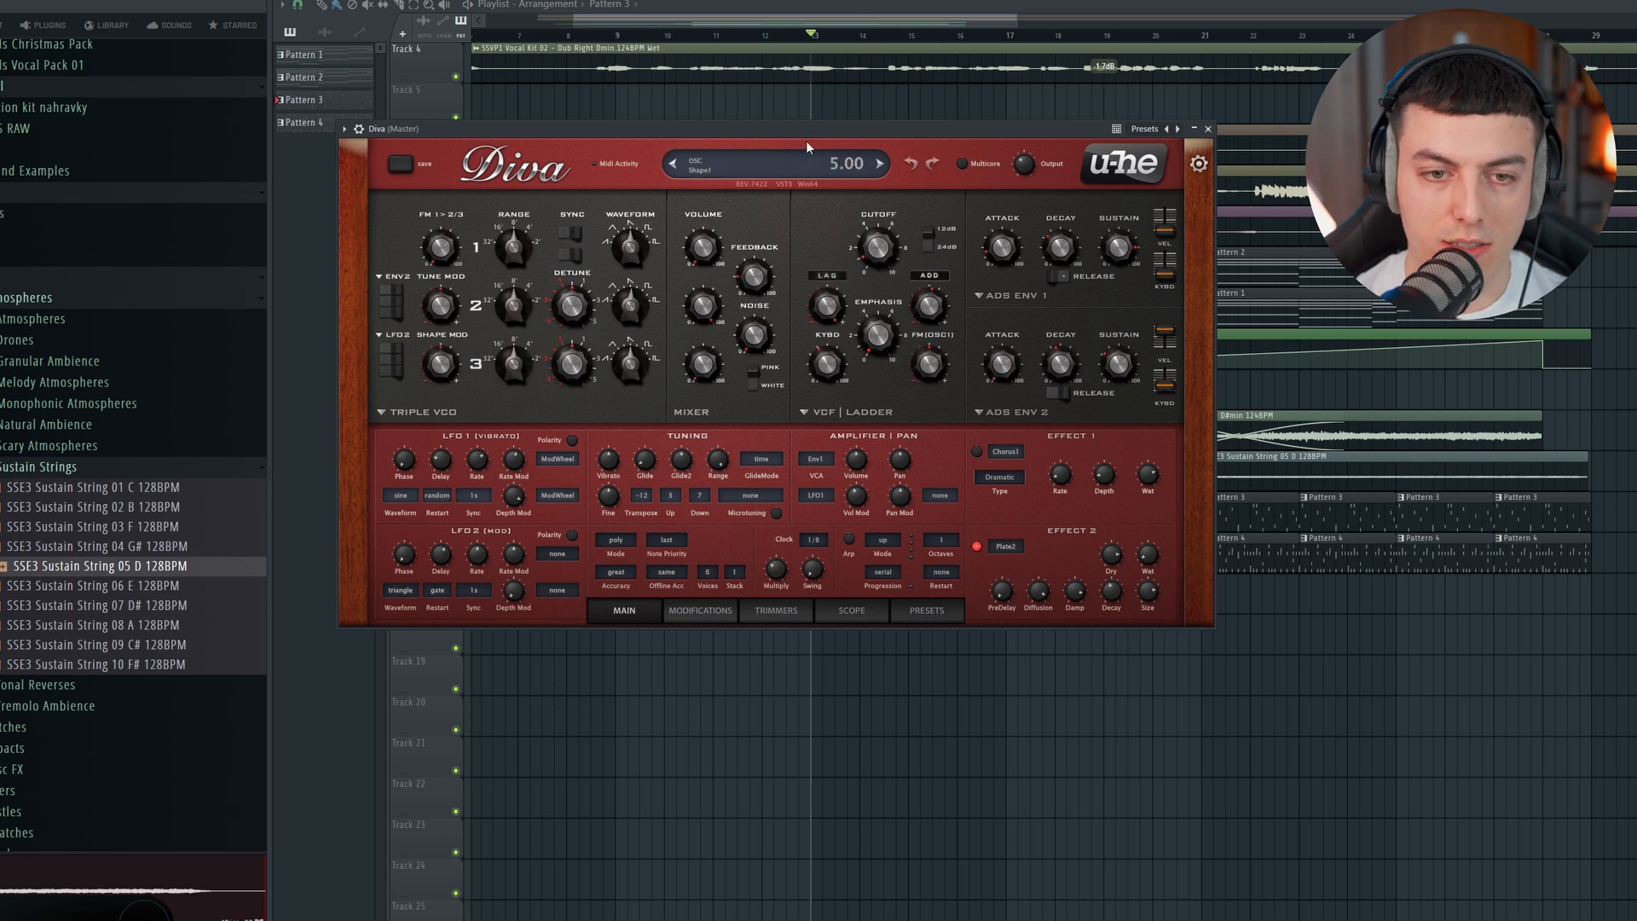
{"action": "left_click", "coordinate": [765, 28]}
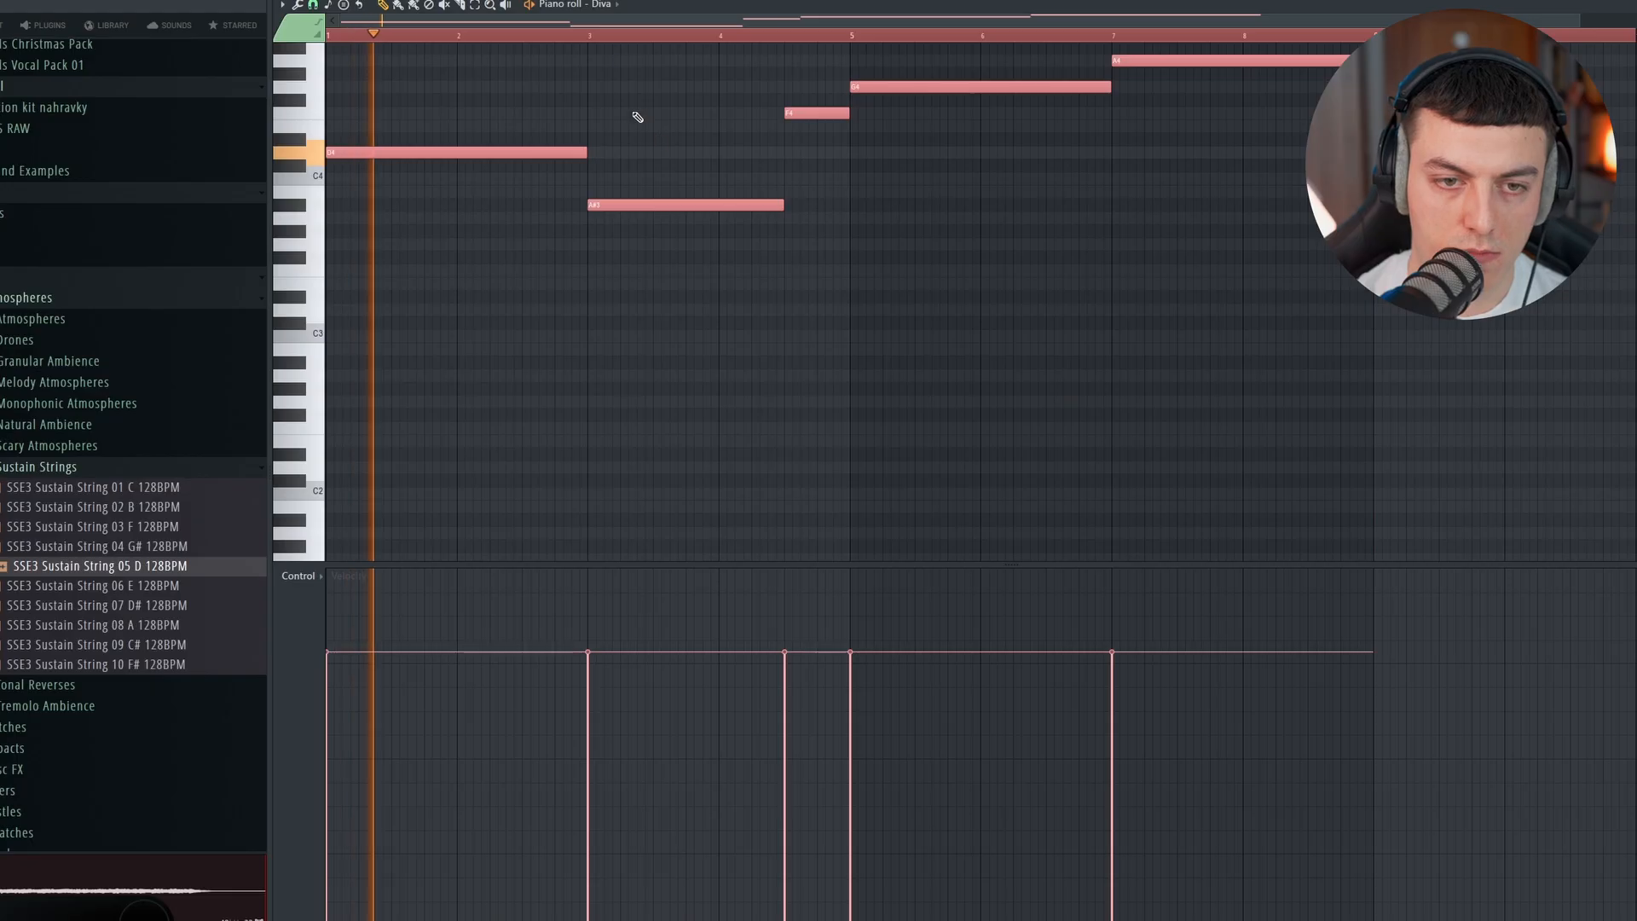
Step: Select the last three Diva notes, F4, G4 and A4, and transpose them down one octave
{"action": "scroll", "coordinate": [1063, 230], "scroll_direction": "up", "scroll_amount": 3}
{"action": "left_click_drag", "start_coordinate": [1381, 120], "coordinate": [815, 256]}
{"action": "key", "text": "ctrl+Down"}
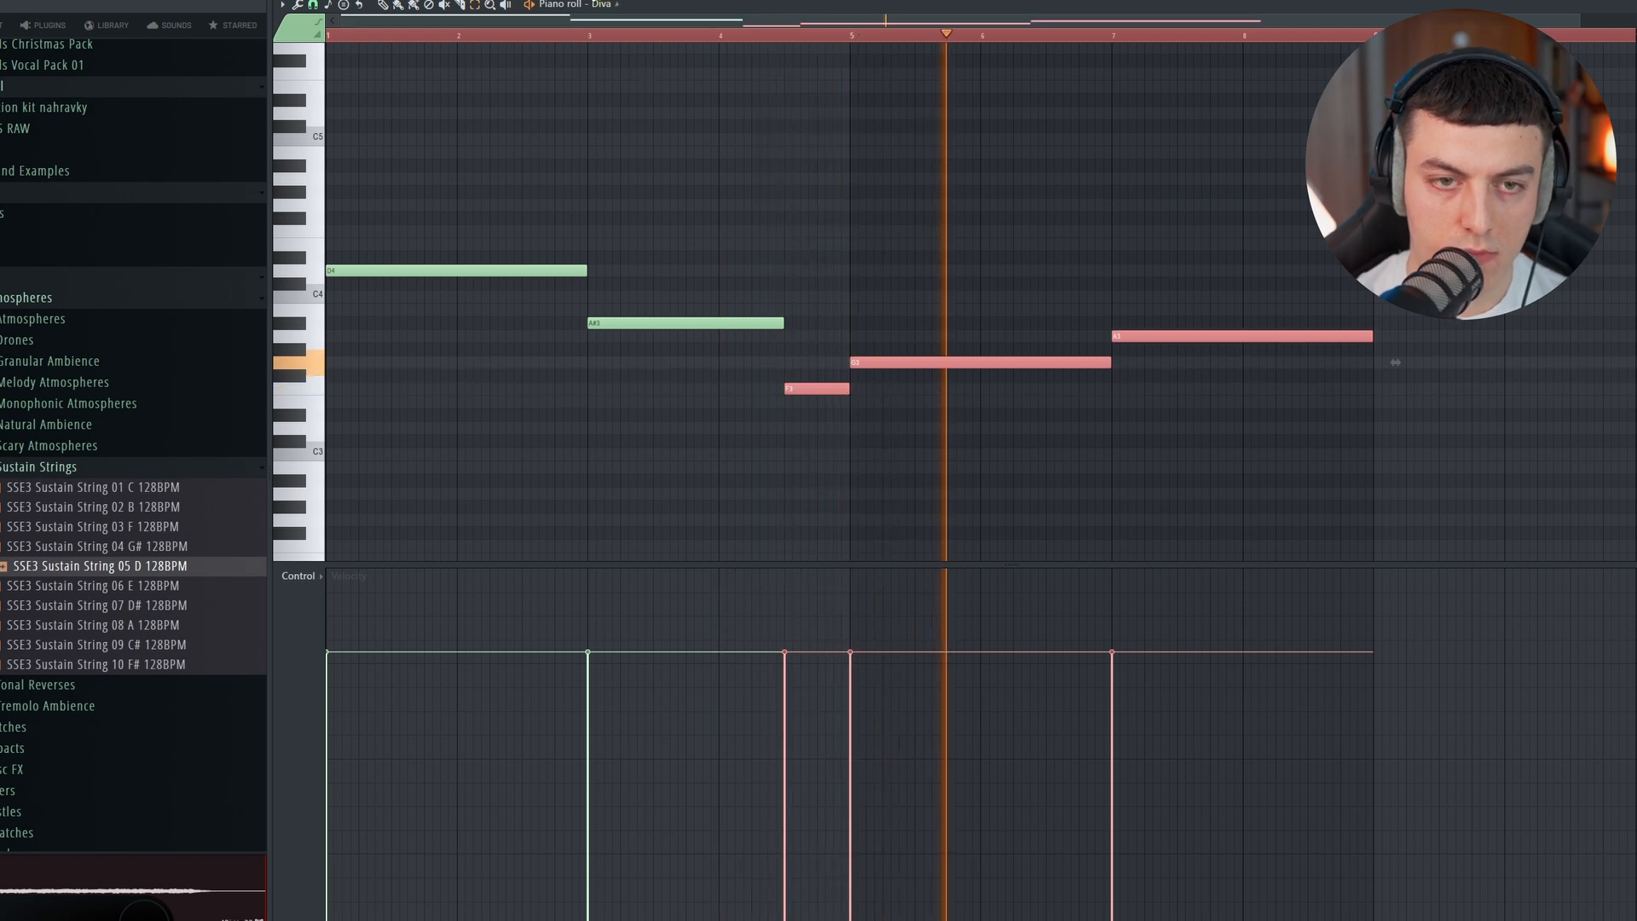
Step: Lay Diva's Pattern 5 twice on Track 17 from bar 13 to 29 and play the arrangement
{"action": "key", "text": "F5"}
{"action": "left_click_drag", "start_coordinate": [820, 605], "coordinate": [1211, 605]}
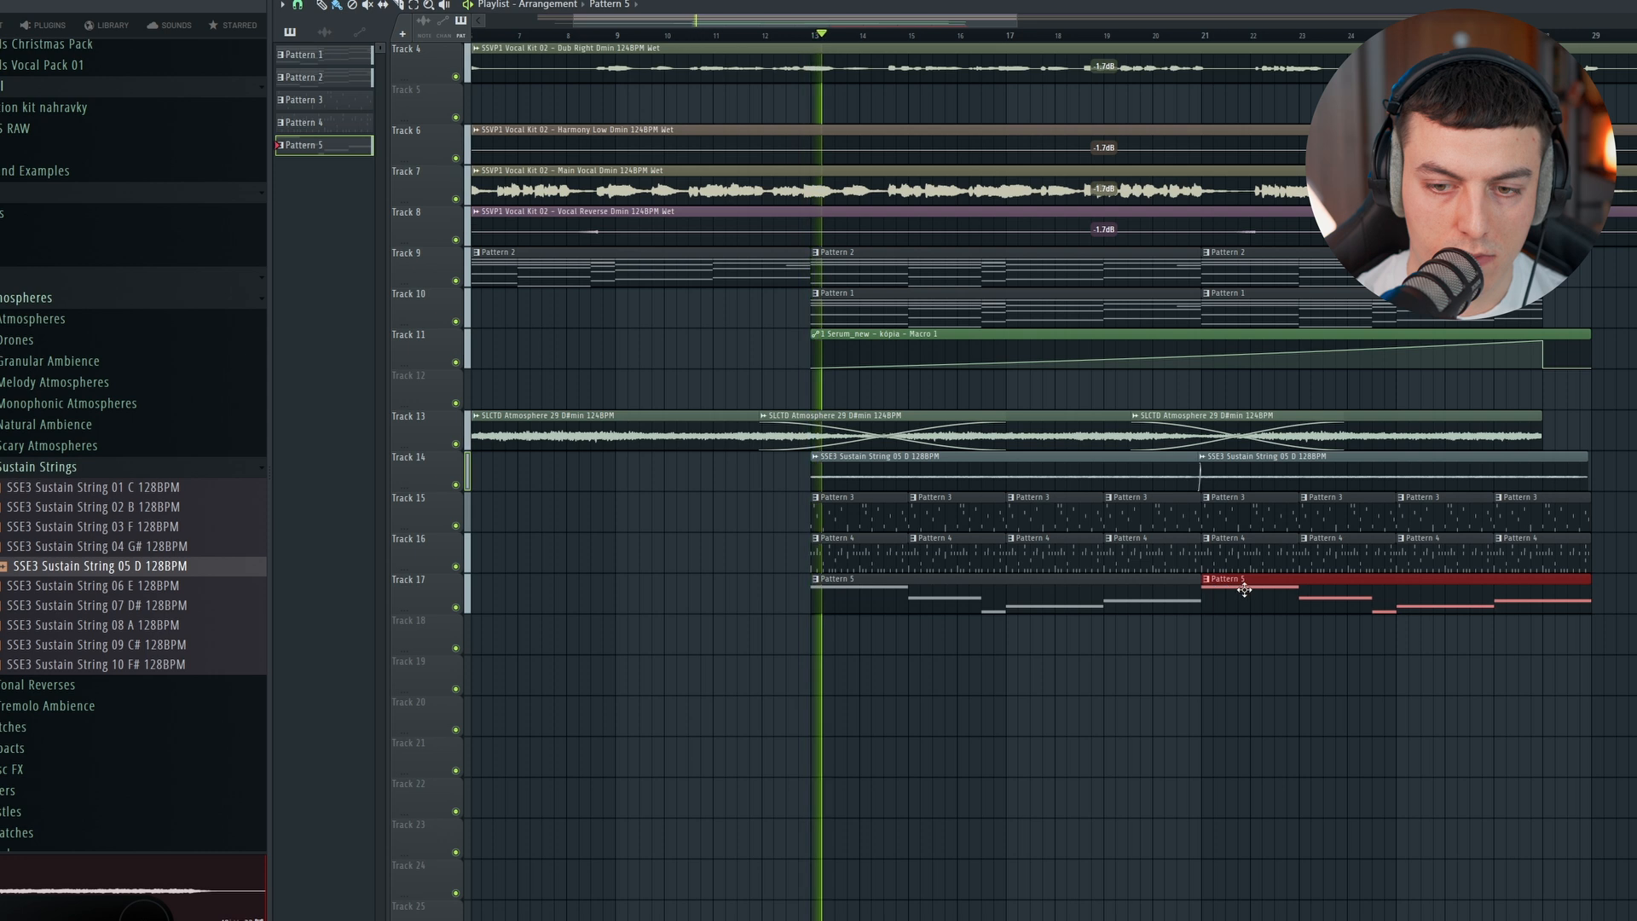
{"action": "key", "text": "F6"}
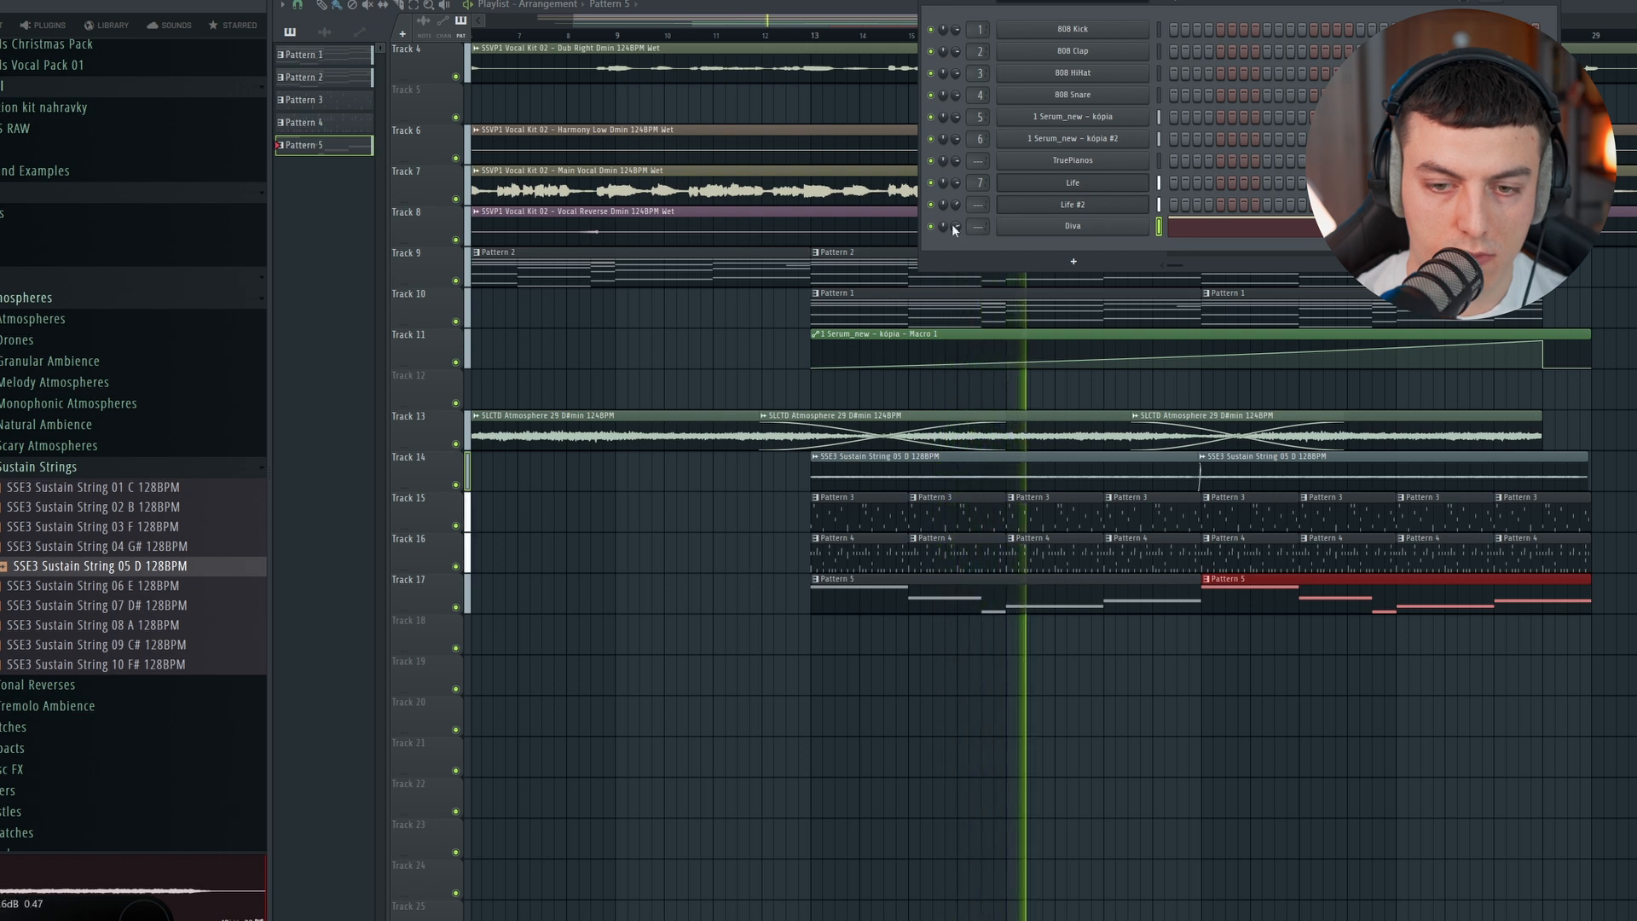
{"action": "left_click_drag", "start_coordinate": [874, 23], "coordinate": [1081, 21]}
{"action": "left_click", "coordinate": [989, 34]}
{"action": "key", "text": "space"}
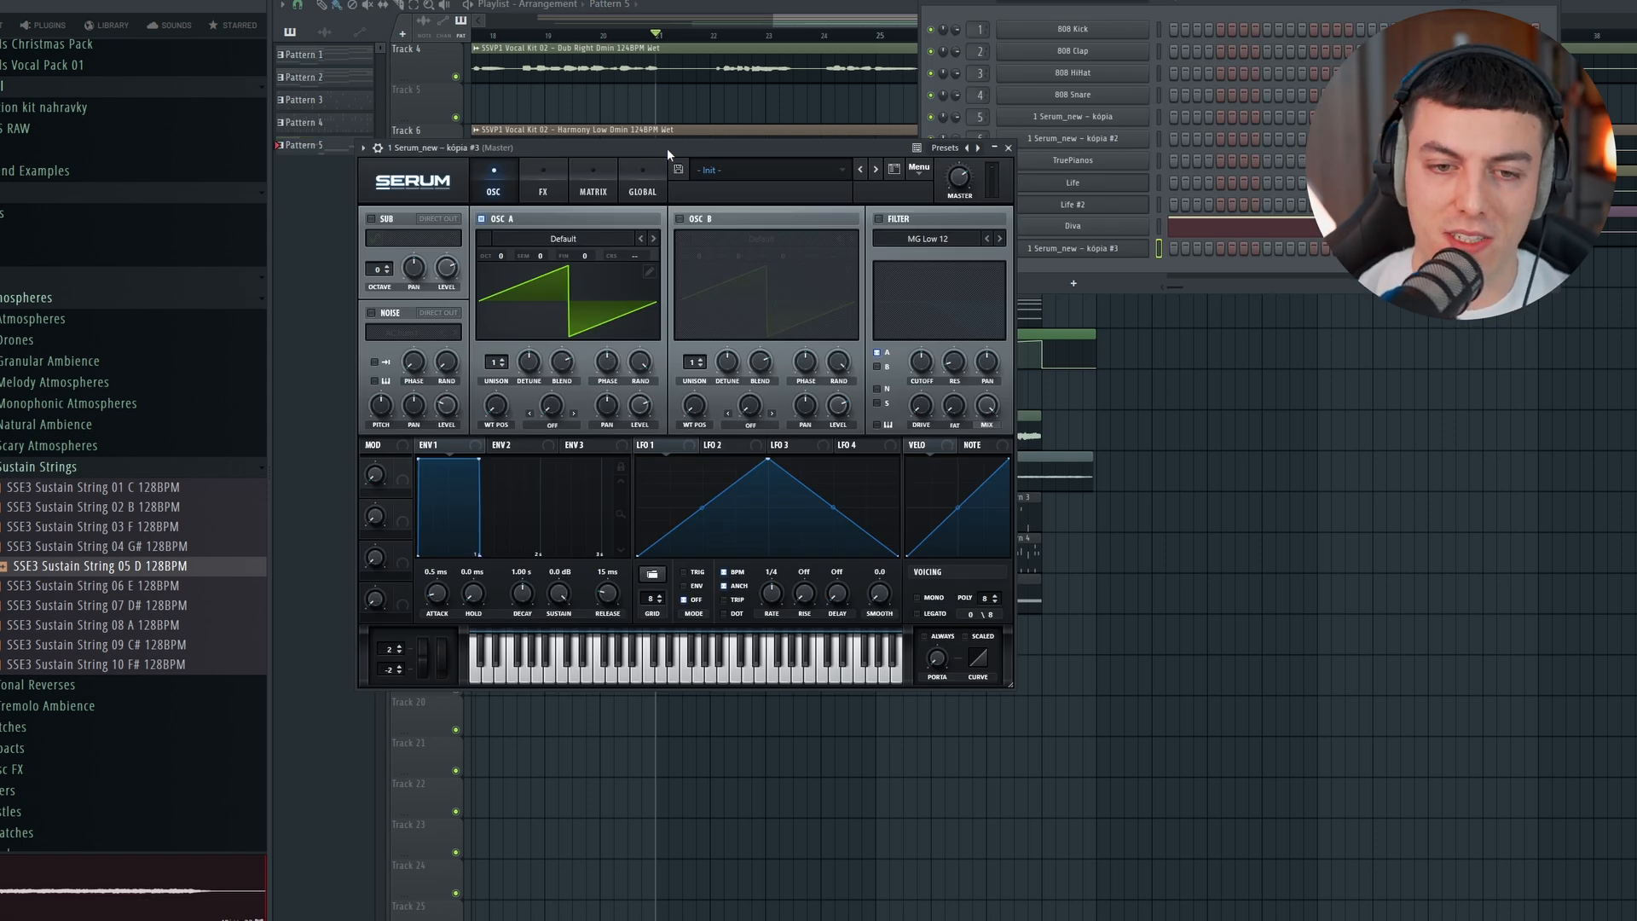
Step: Add another Serum with the BS Ace bass preset and fill its piano roll with repeated D4, C4, A#4, F4, G4 and A4 notes
{"action": "right_click", "coordinate": [1120, 252]}
{"action": "left_click", "coordinate": [1159, 246]}
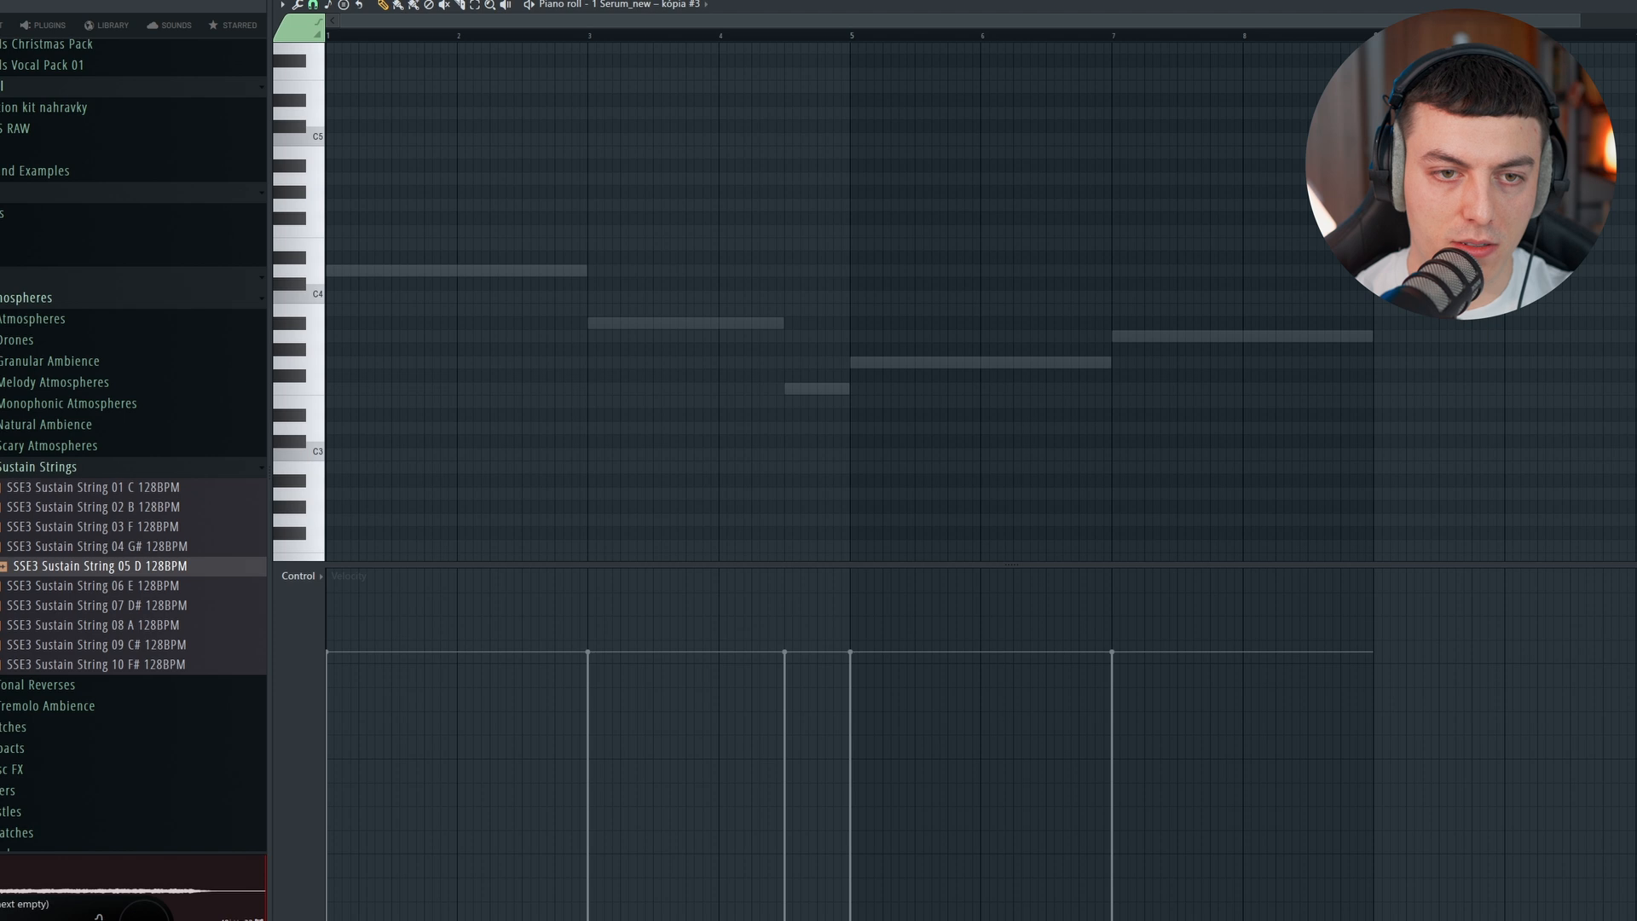
{"action": "key", "text": "space"}
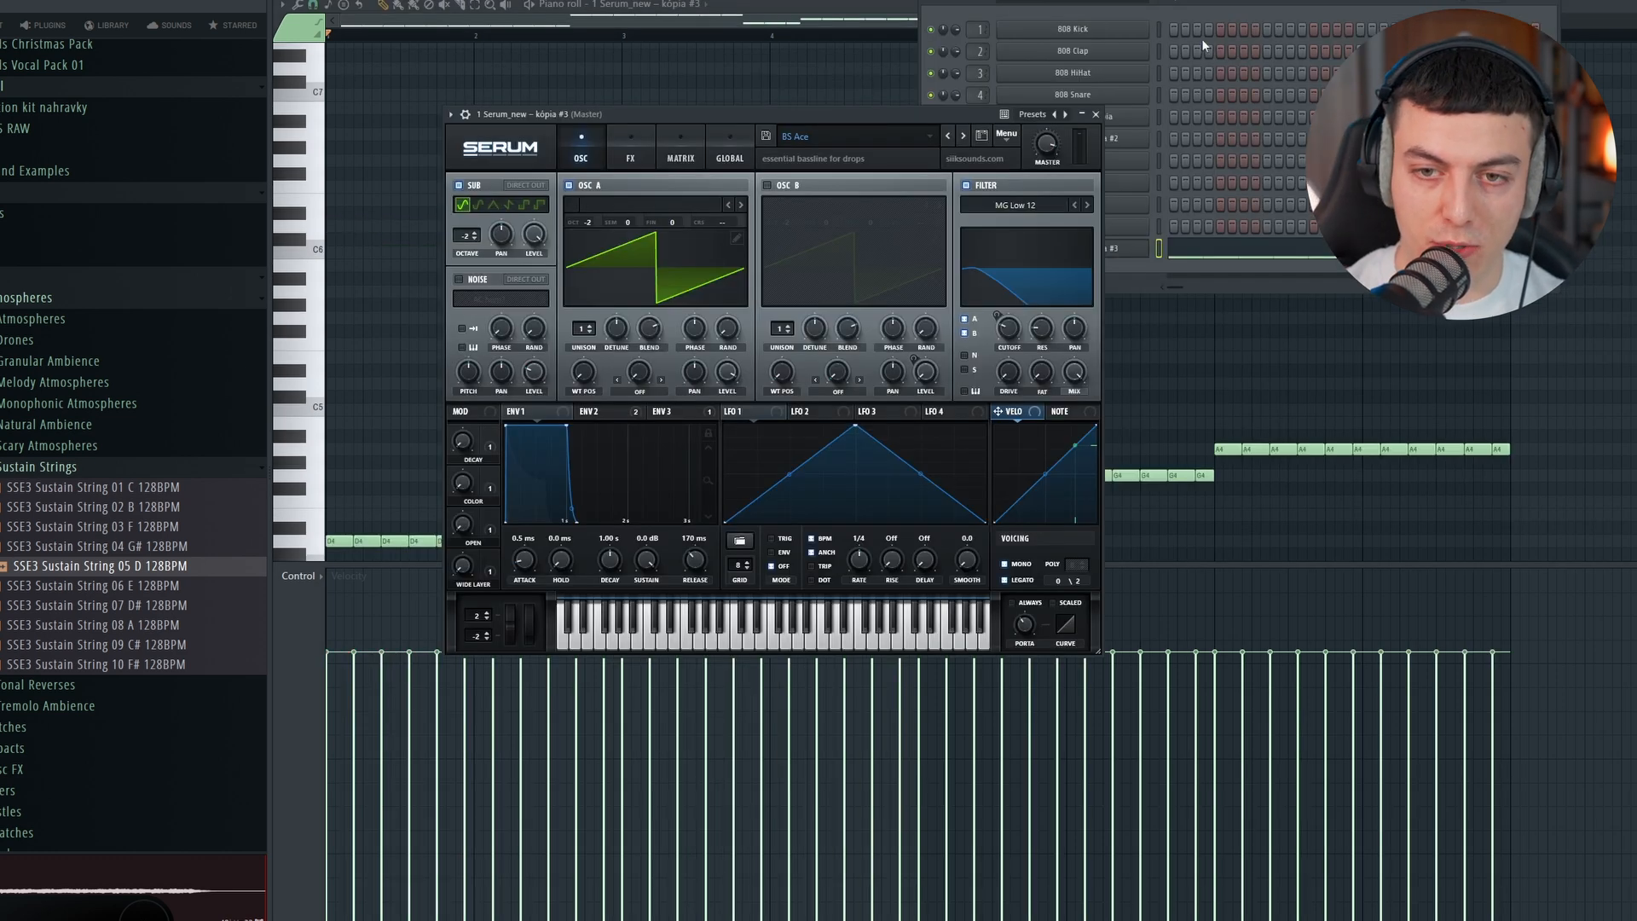
{"action": "left_click", "coordinate": [1179, 4]}
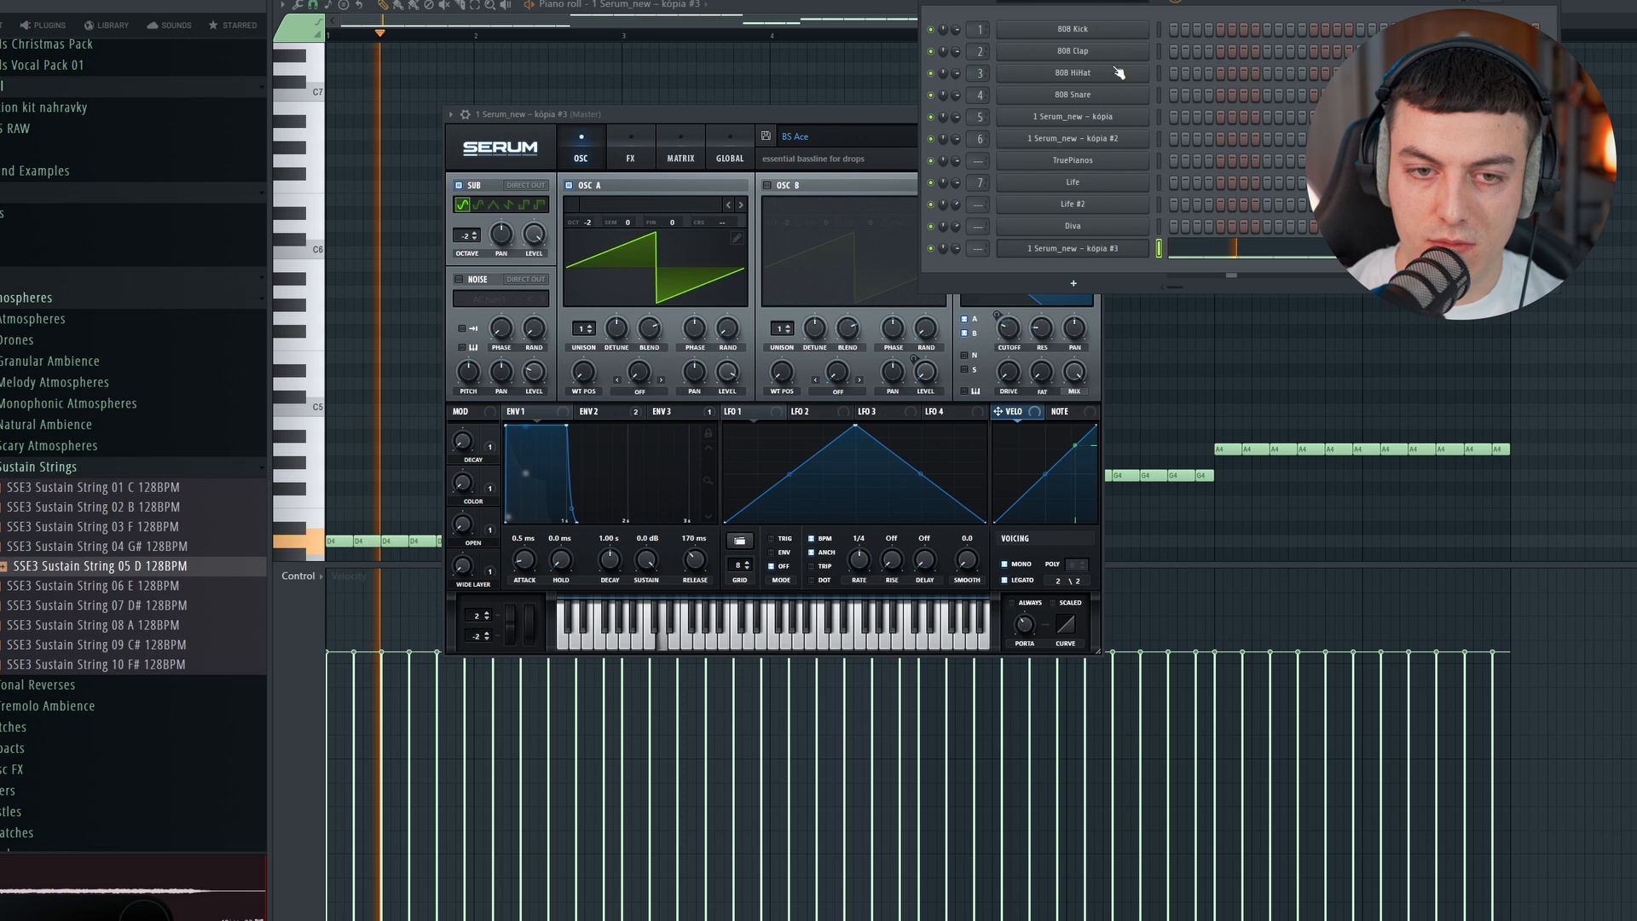
{"action": "scroll", "coordinate": [420, 163], "scroll_direction": "down", "scroll_amount": 2}
{"action": "scroll", "coordinate": [421, 164], "scroll_direction": "down", "scroll_amount": 1}
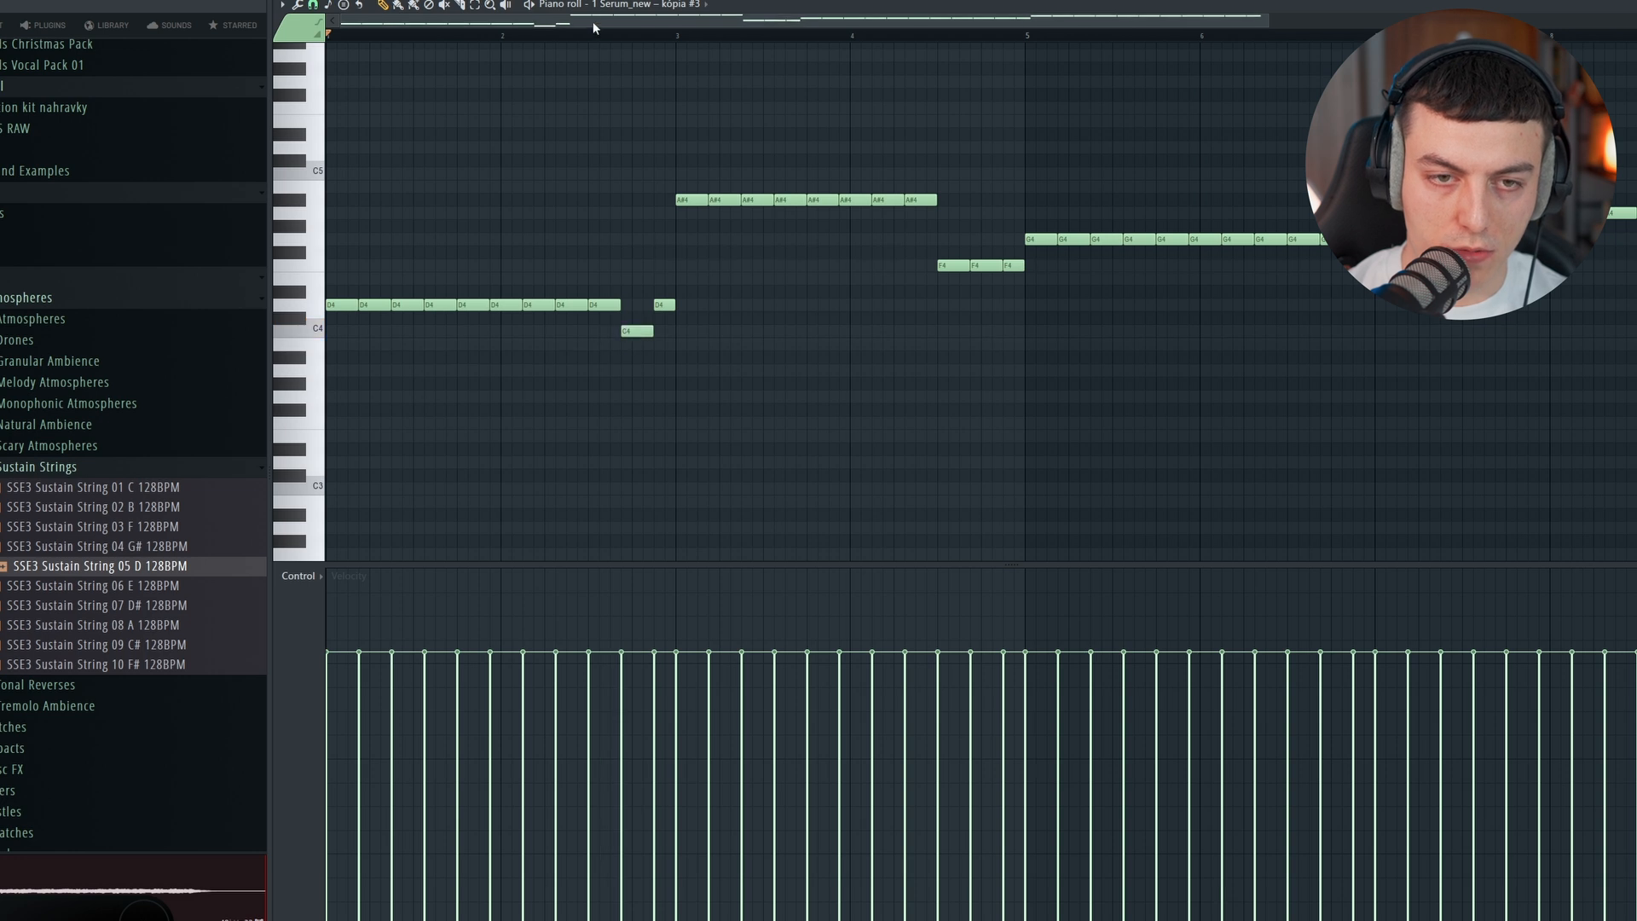
{"action": "left_click", "coordinate": [592, 29]}
{"action": "key", "text": "space"}
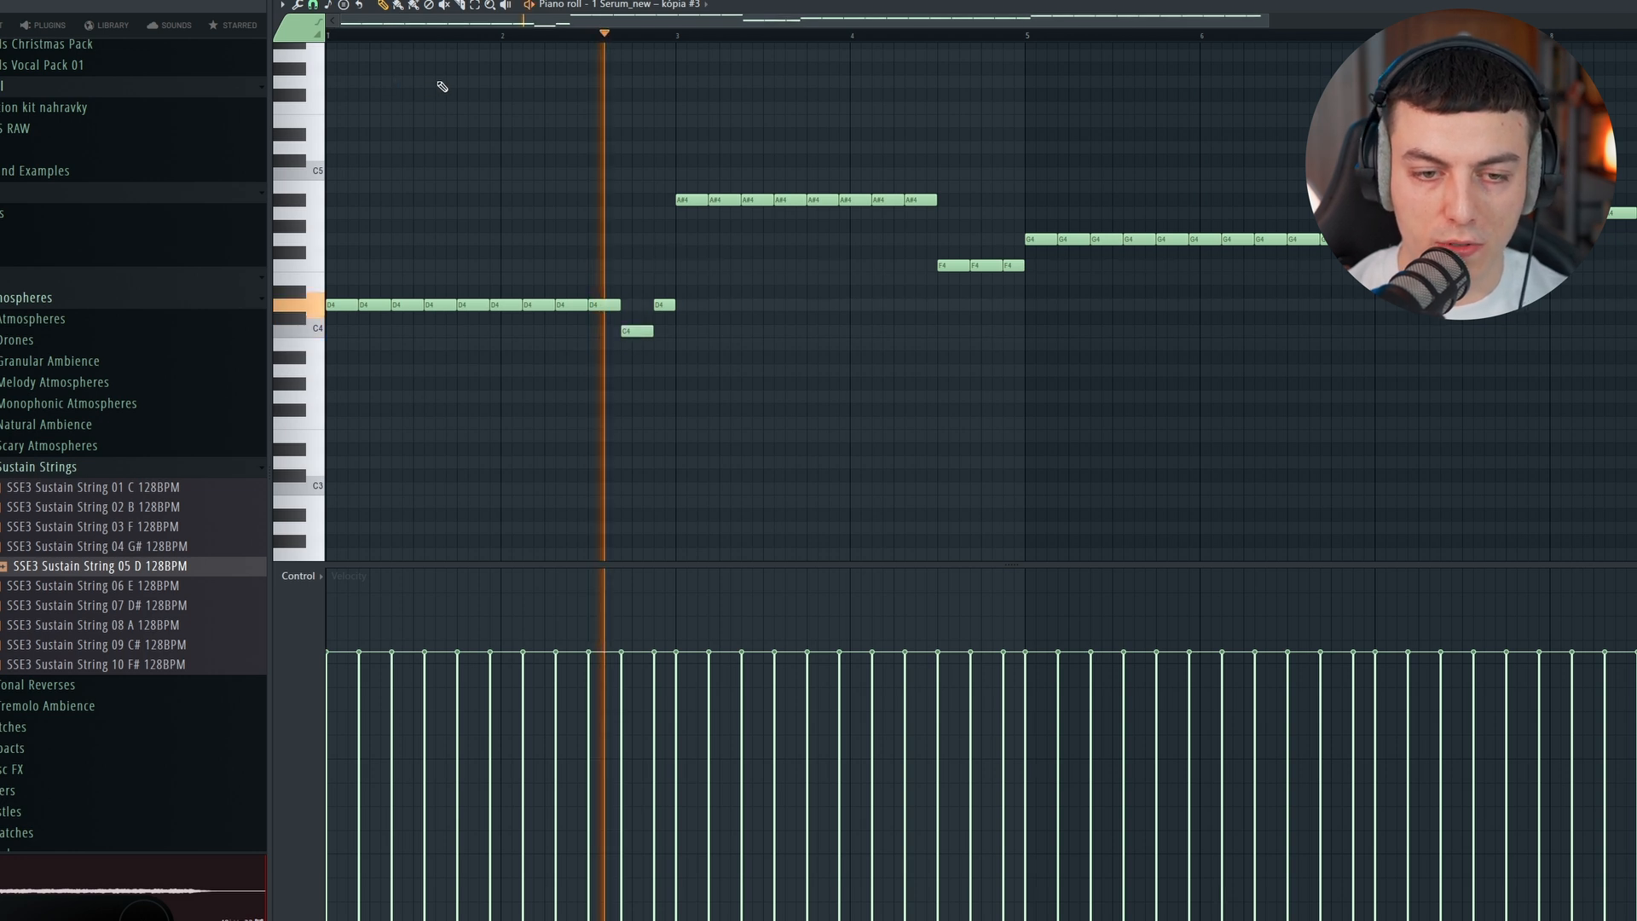
Step: Place Pattern 6 at bar 29 and repeat FRAGMENTS Kick 04 on every beat alongside it on Track 17
{"action": "left_click_drag", "start_coordinate": [600, 17], "coordinate": [725, 20]}
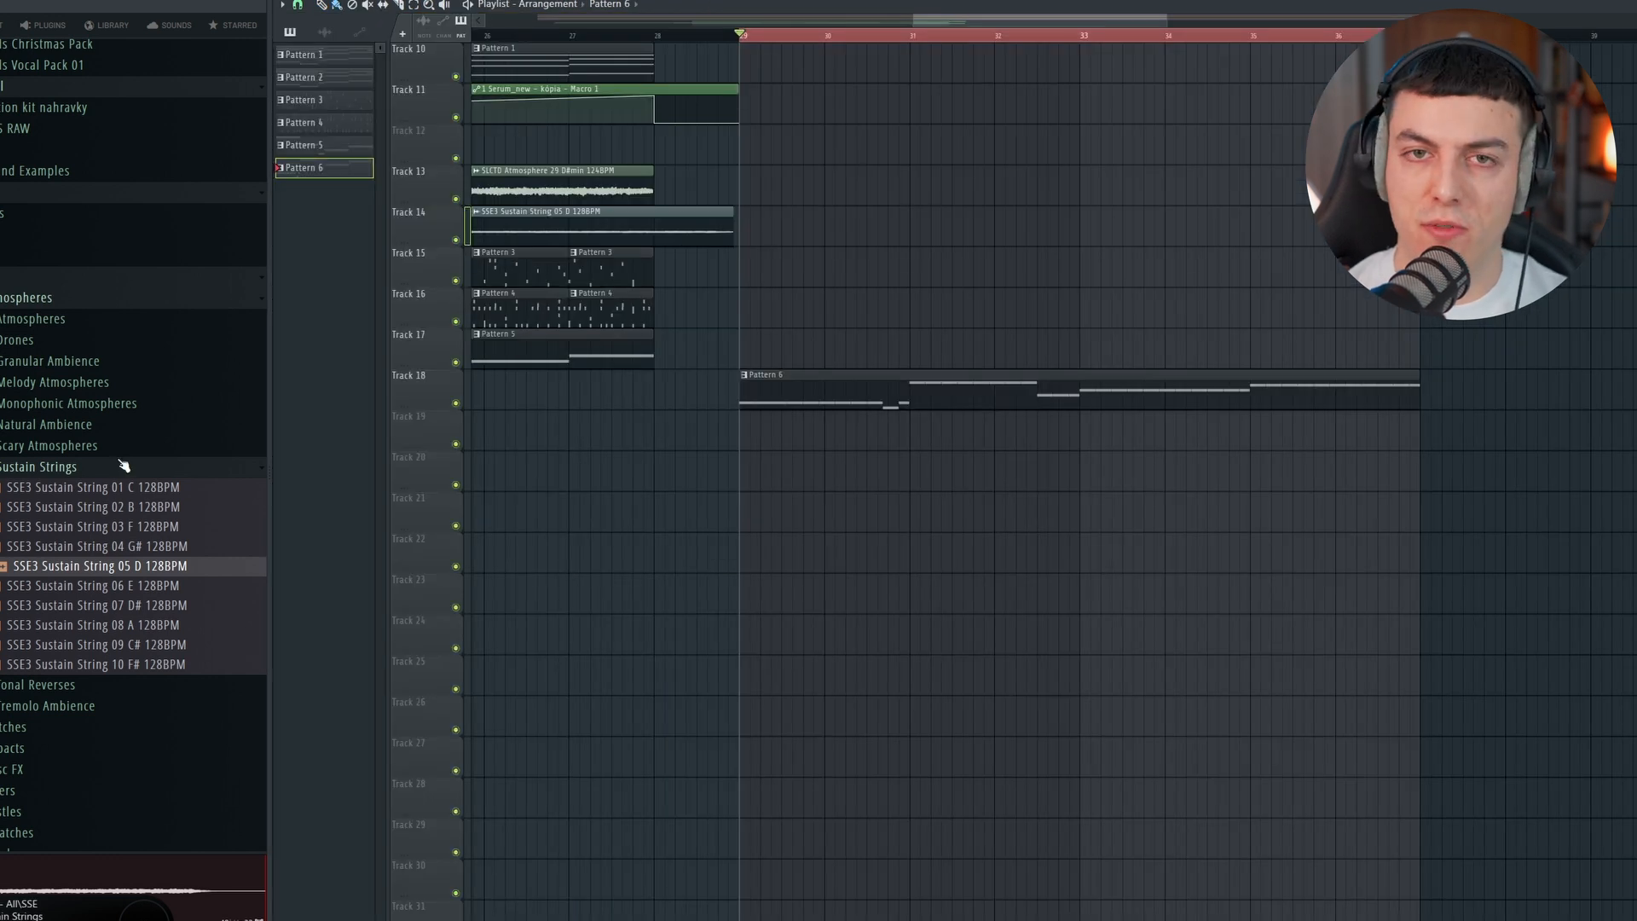
{"action": "left_click", "coordinate": [123, 466]}
{"action": "scroll", "coordinate": [116, 435], "scroll_direction": "down", "scroll_amount": 6}
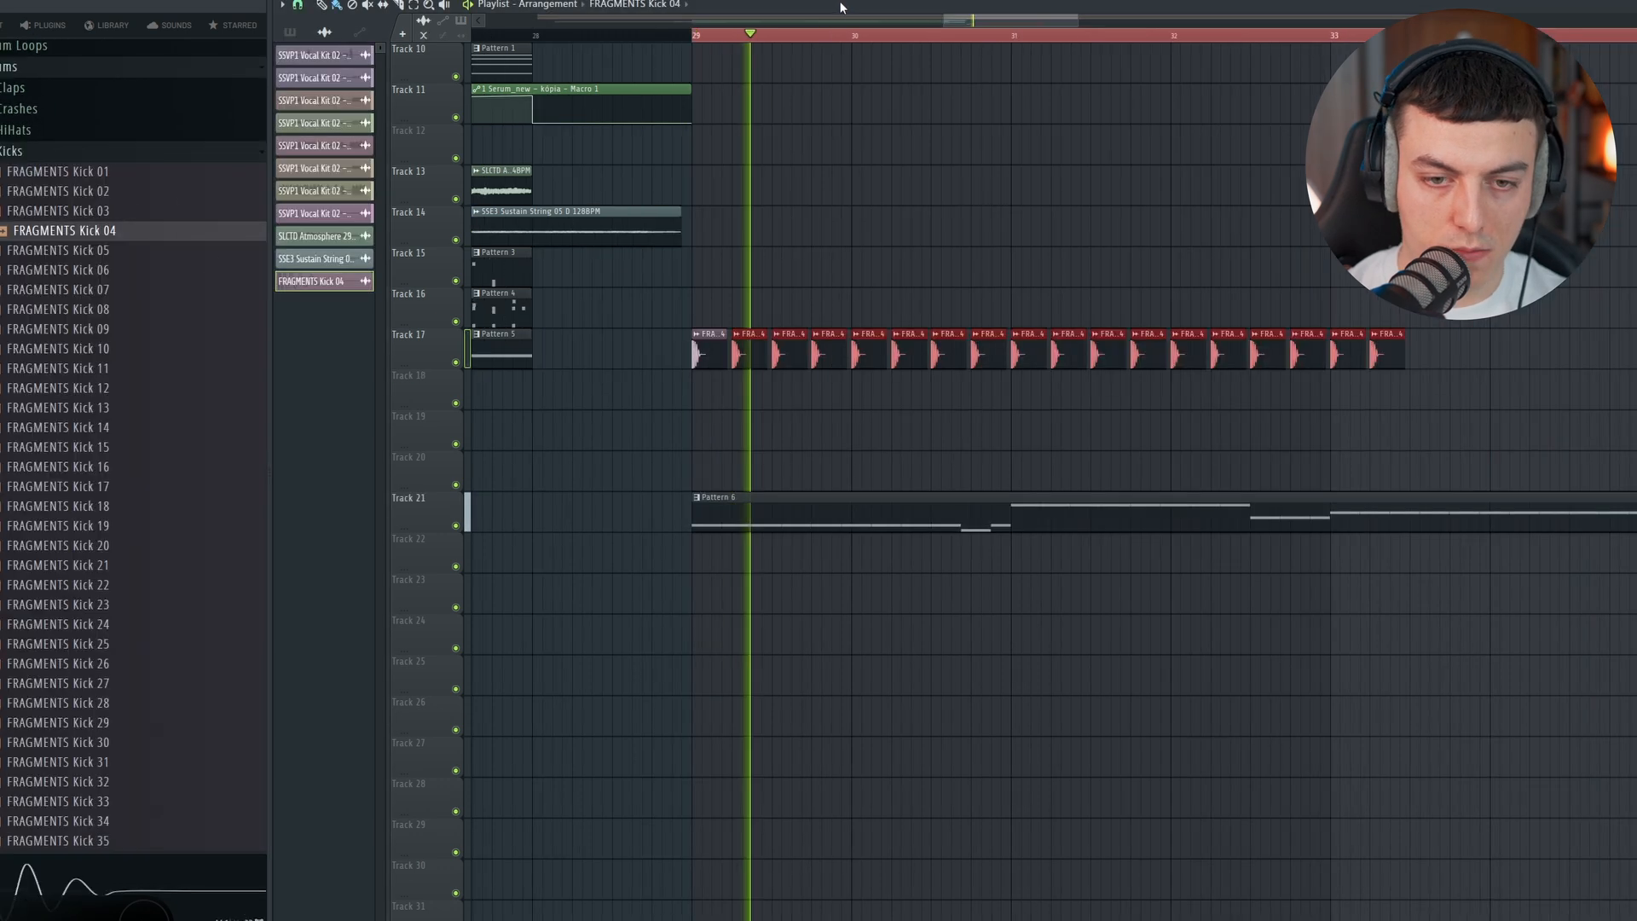
{"action": "left_click_drag", "start_coordinate": [1071, 347], "coordinate": [1568, 351]}
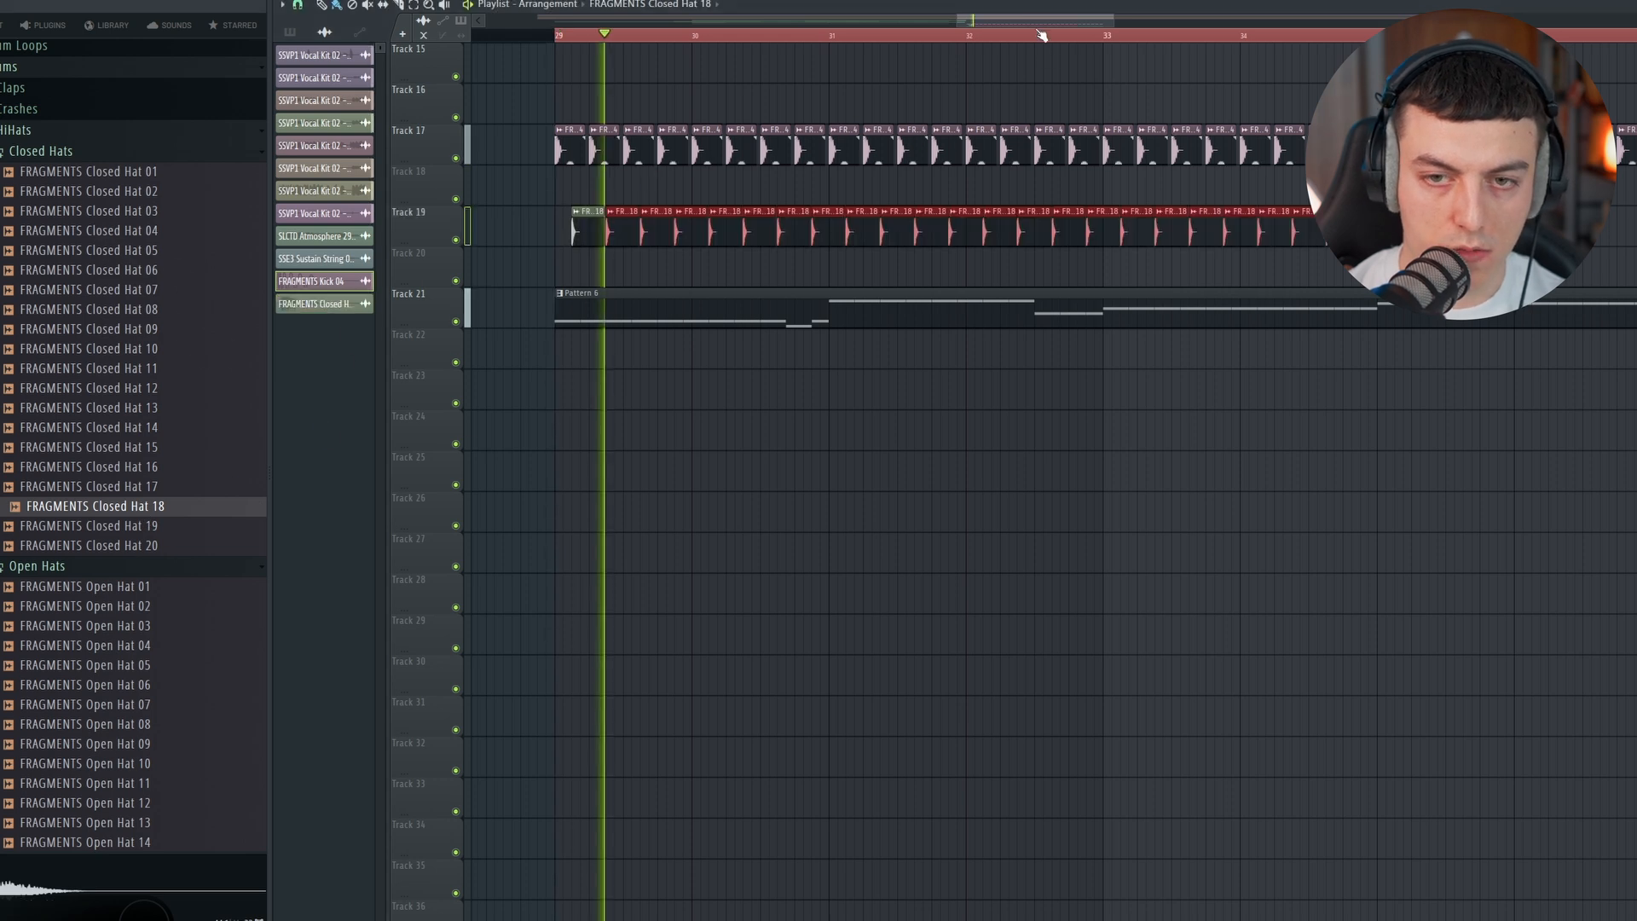
Step: Repeat FRAGMENTS Closed Hat 18 on the off-beats of Track 19 from bar 29 and adjust its channel volume
{"action": "left_click_drag", "start_coordinate": [1041, 22], "coordinate": [1053, 22]}
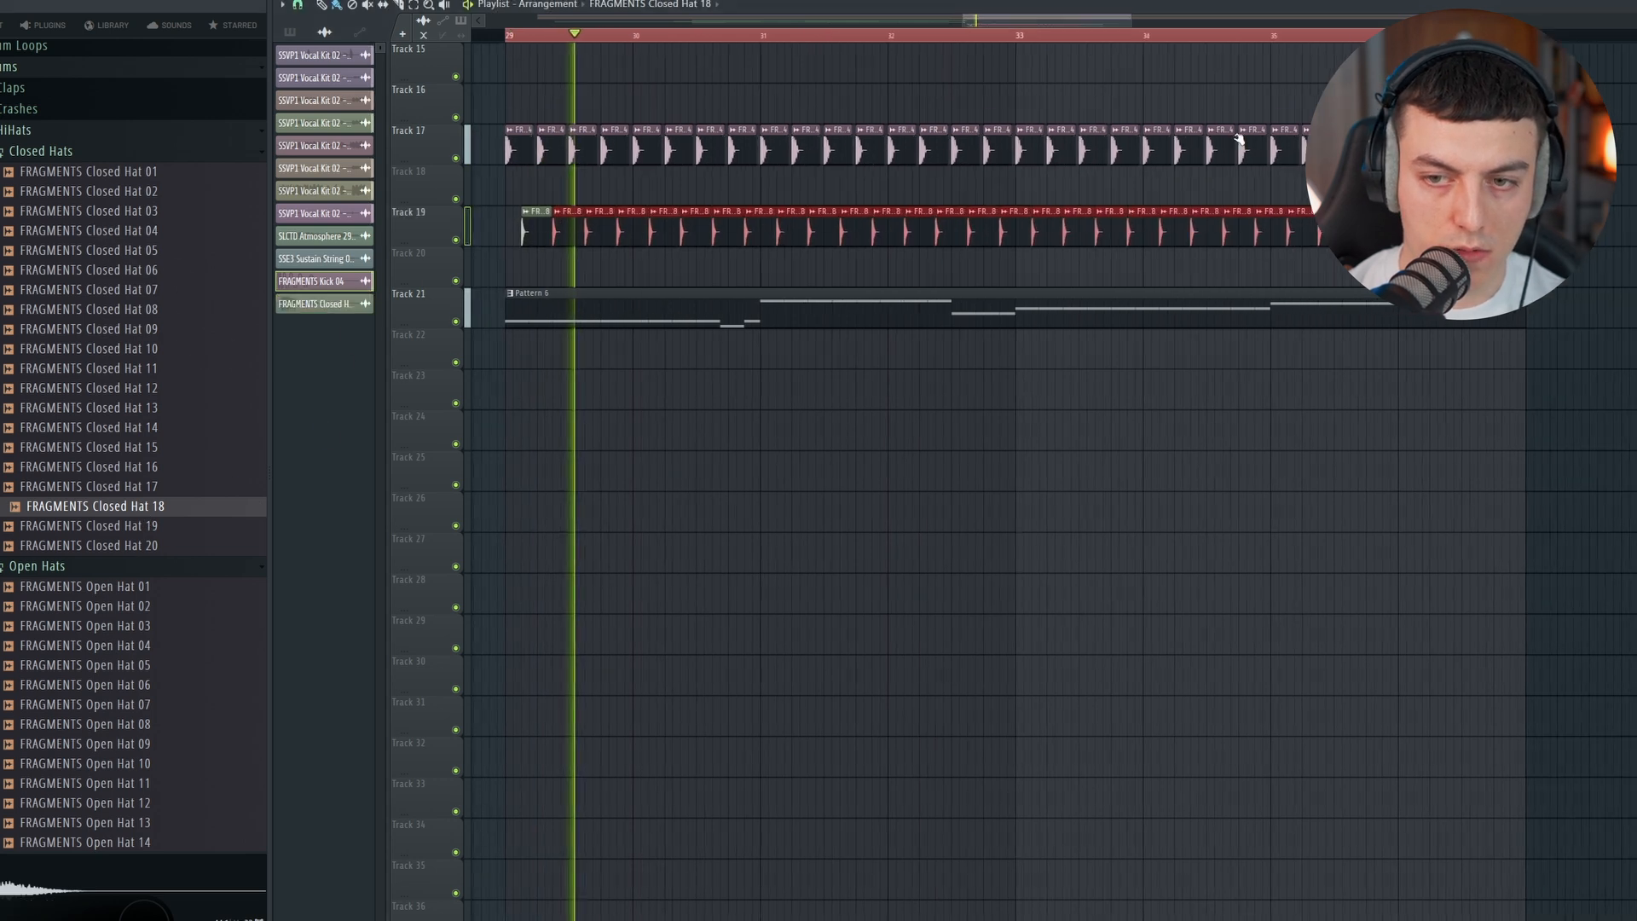
{"action": "key", "text": "ctrl+d"}
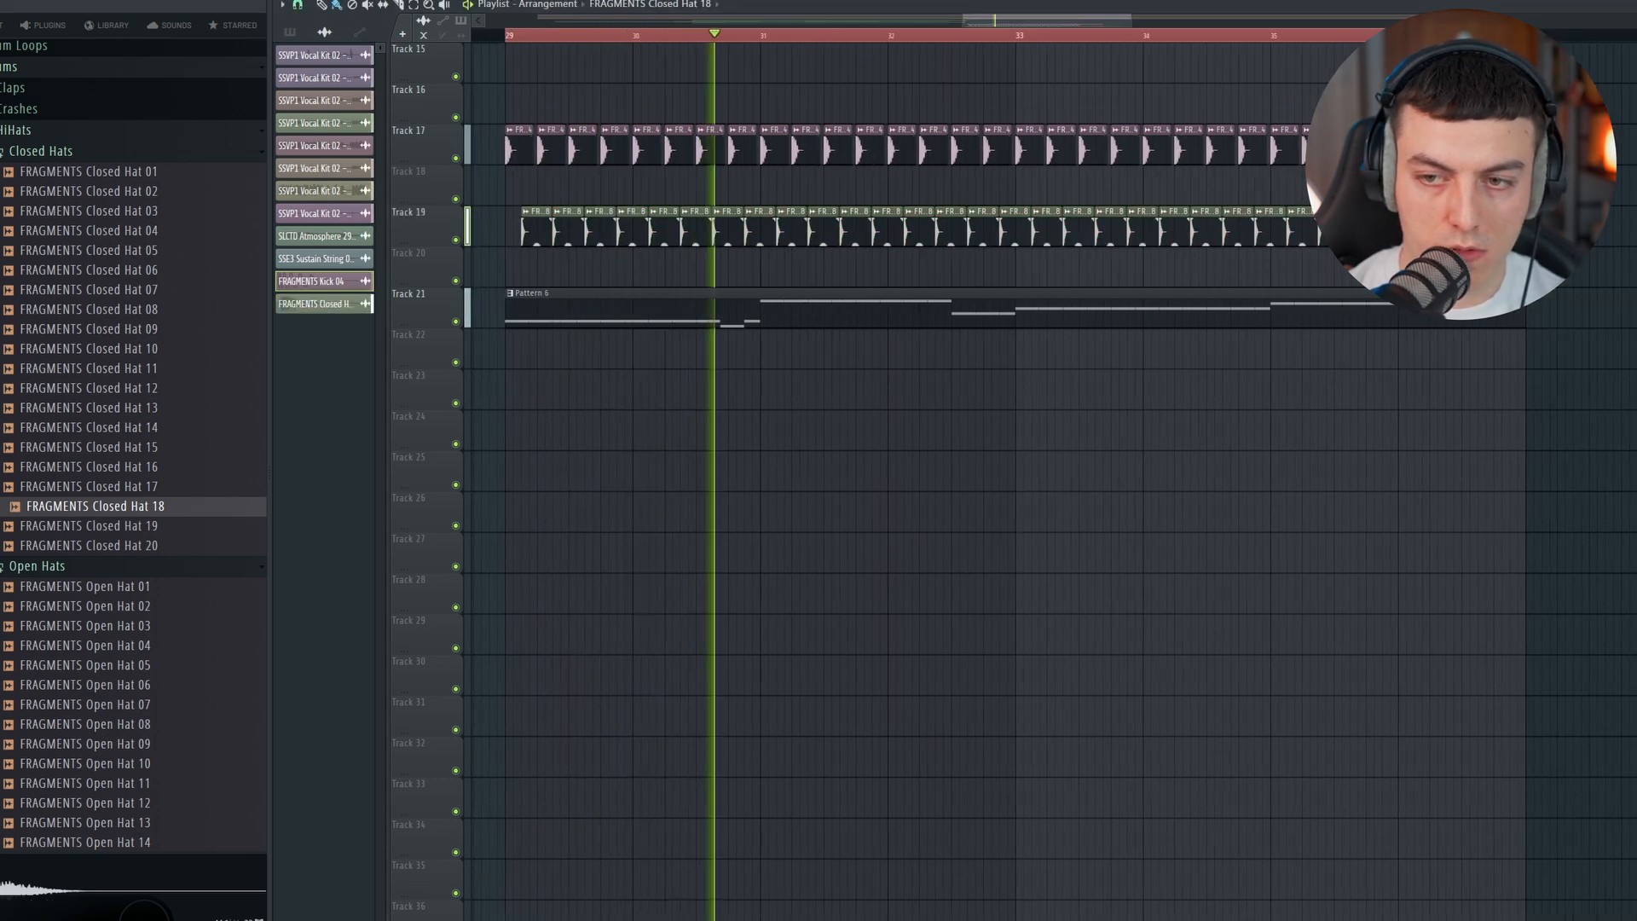
{"action": "double_click", "coordinate": [734, 212]}
{"action": "left_click_drag", "start_coordinate": [695, 209], "coordinate": [694, 215]}
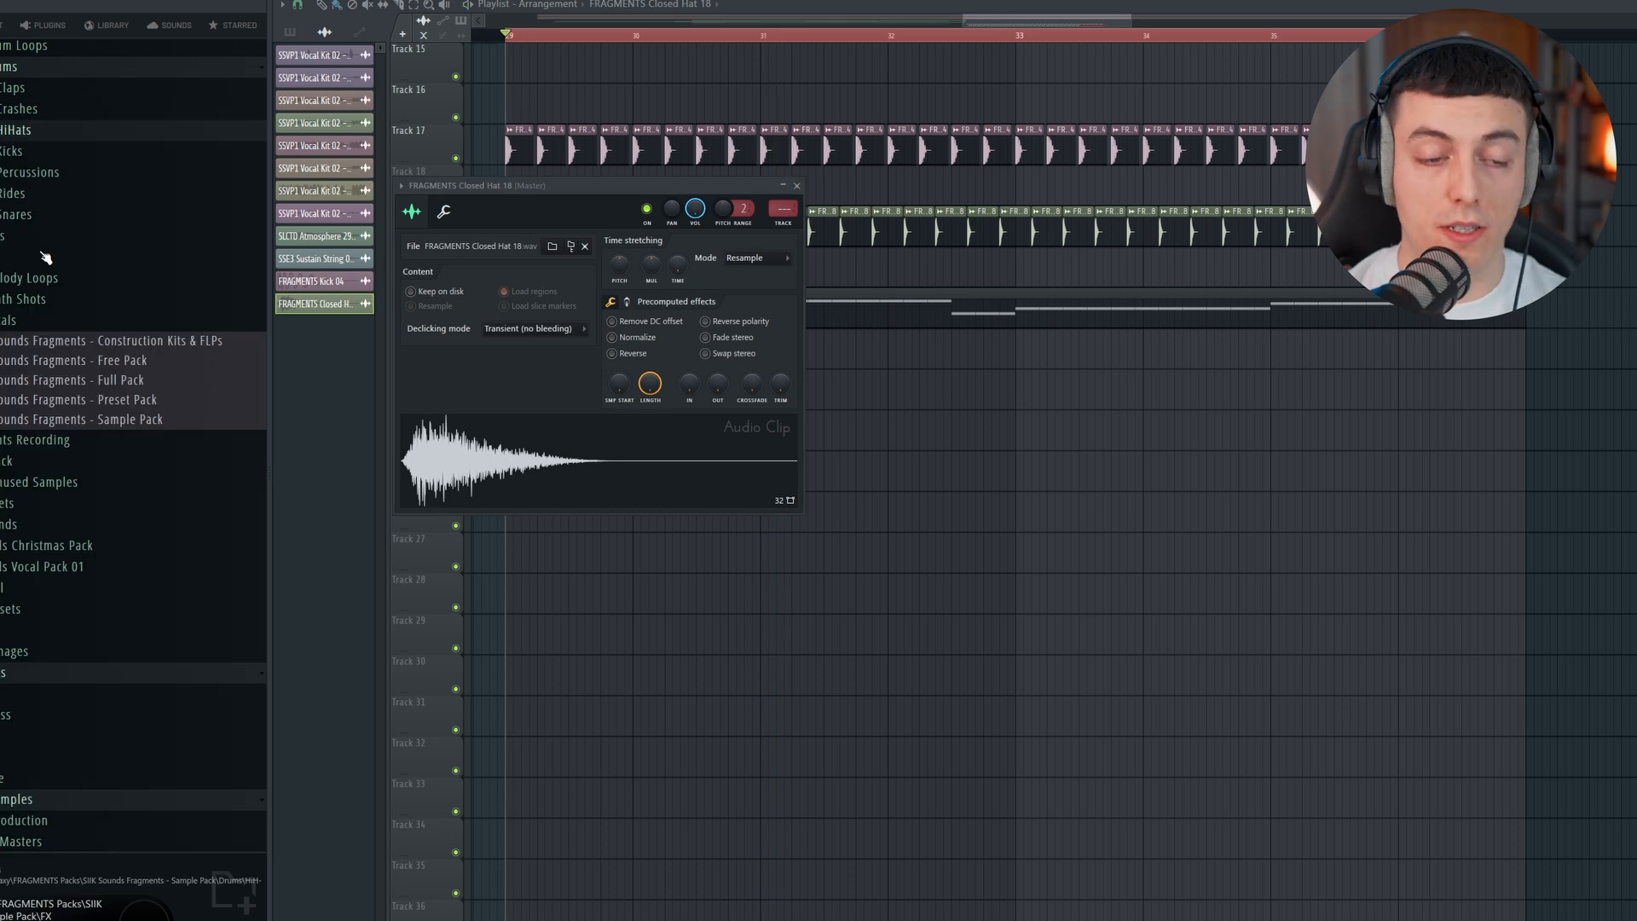
Step: Lay SLCTD Clap 27 on beats 2 and 4 of Track 18 from bar 29 and turn the closed hat down further
{"action": "scroll", "coordinate": [51, 299], "scroll_direction": "down", "scroll_amount": 5}
{"action": "left_click", "coordinate": [117, 766]}
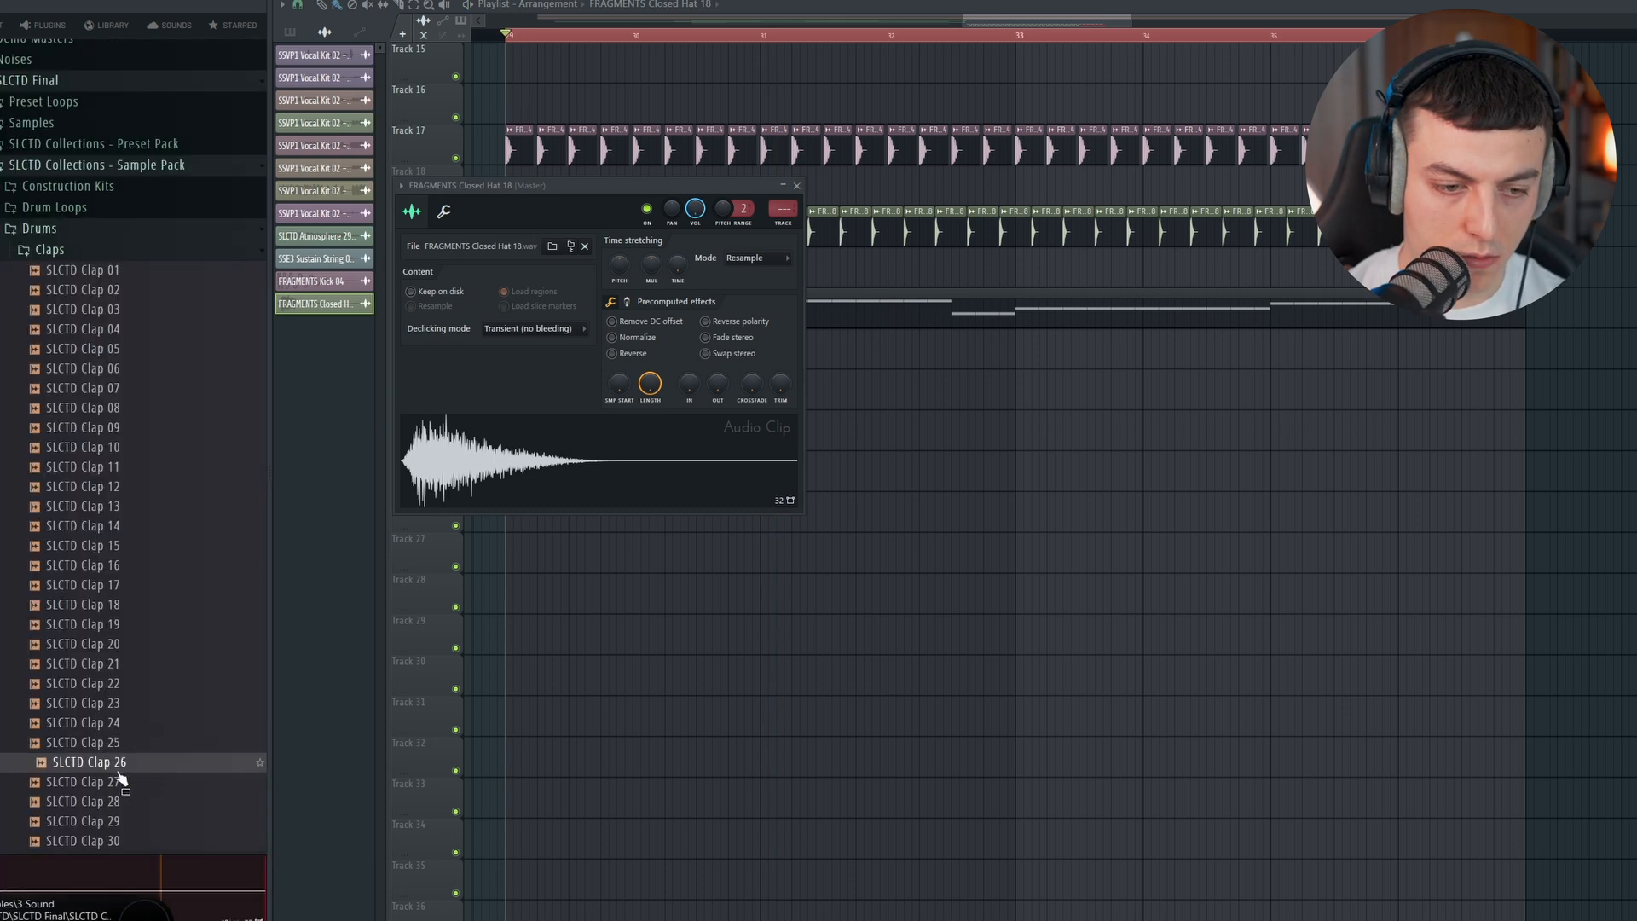
{"action": "left_click", "coordinate": [121, 782]}
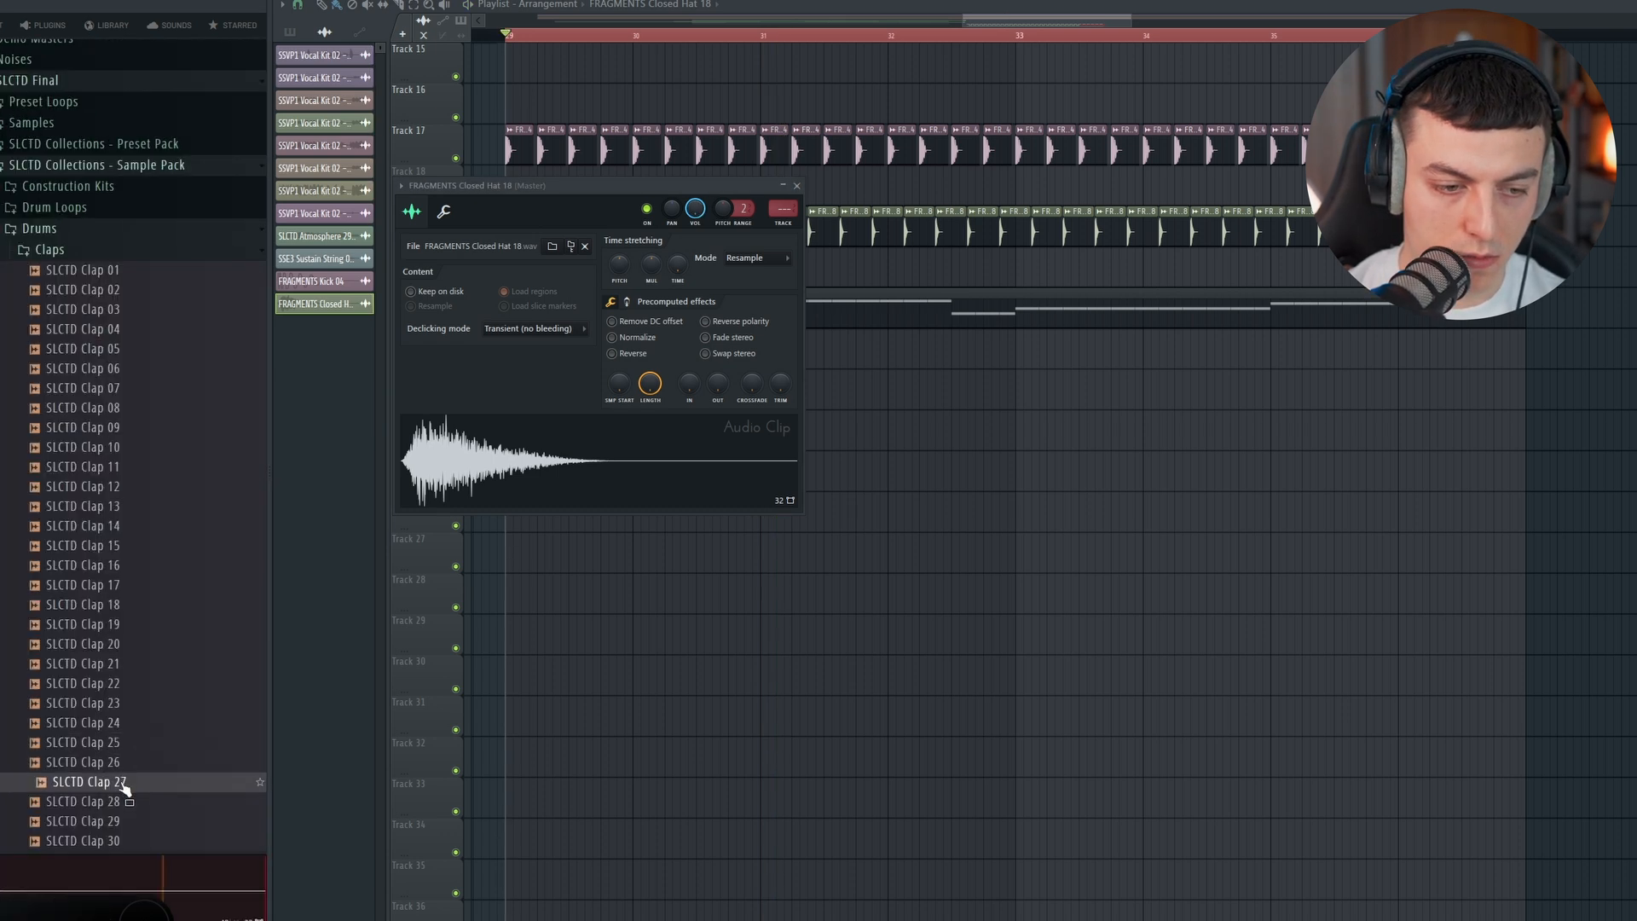
{"action": "left_click_drag", "start_coordinate": [122, 786], "coordinate": [880, 394]}
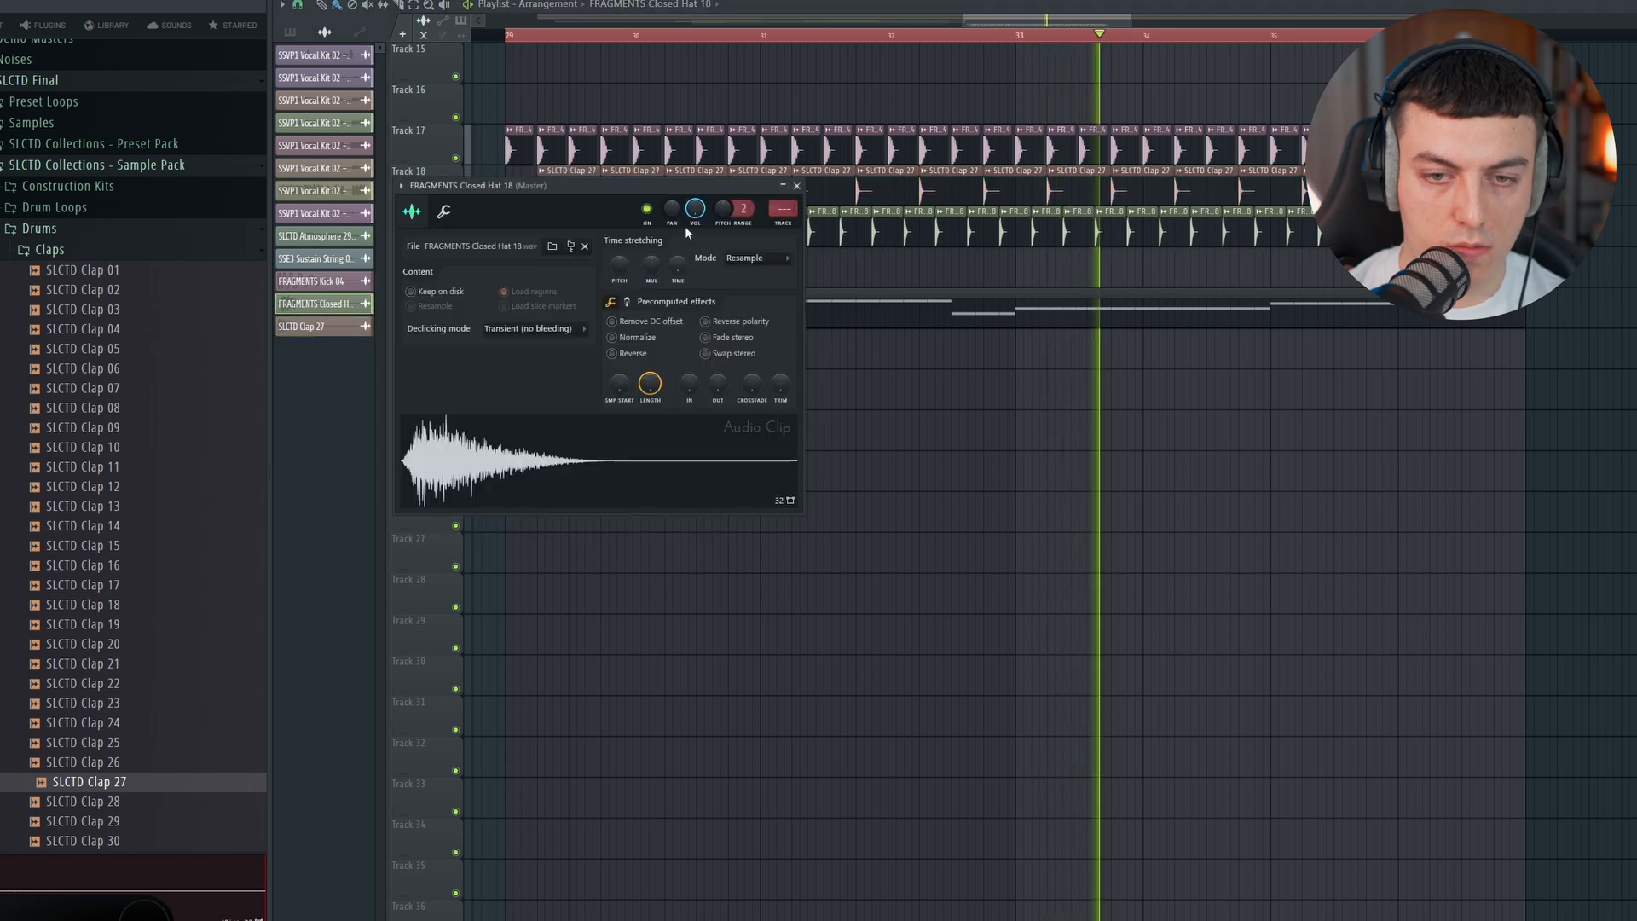
{"action": "left_click_drag", "start_coordinate": [695, 213], "coordinate": [694, 244]}
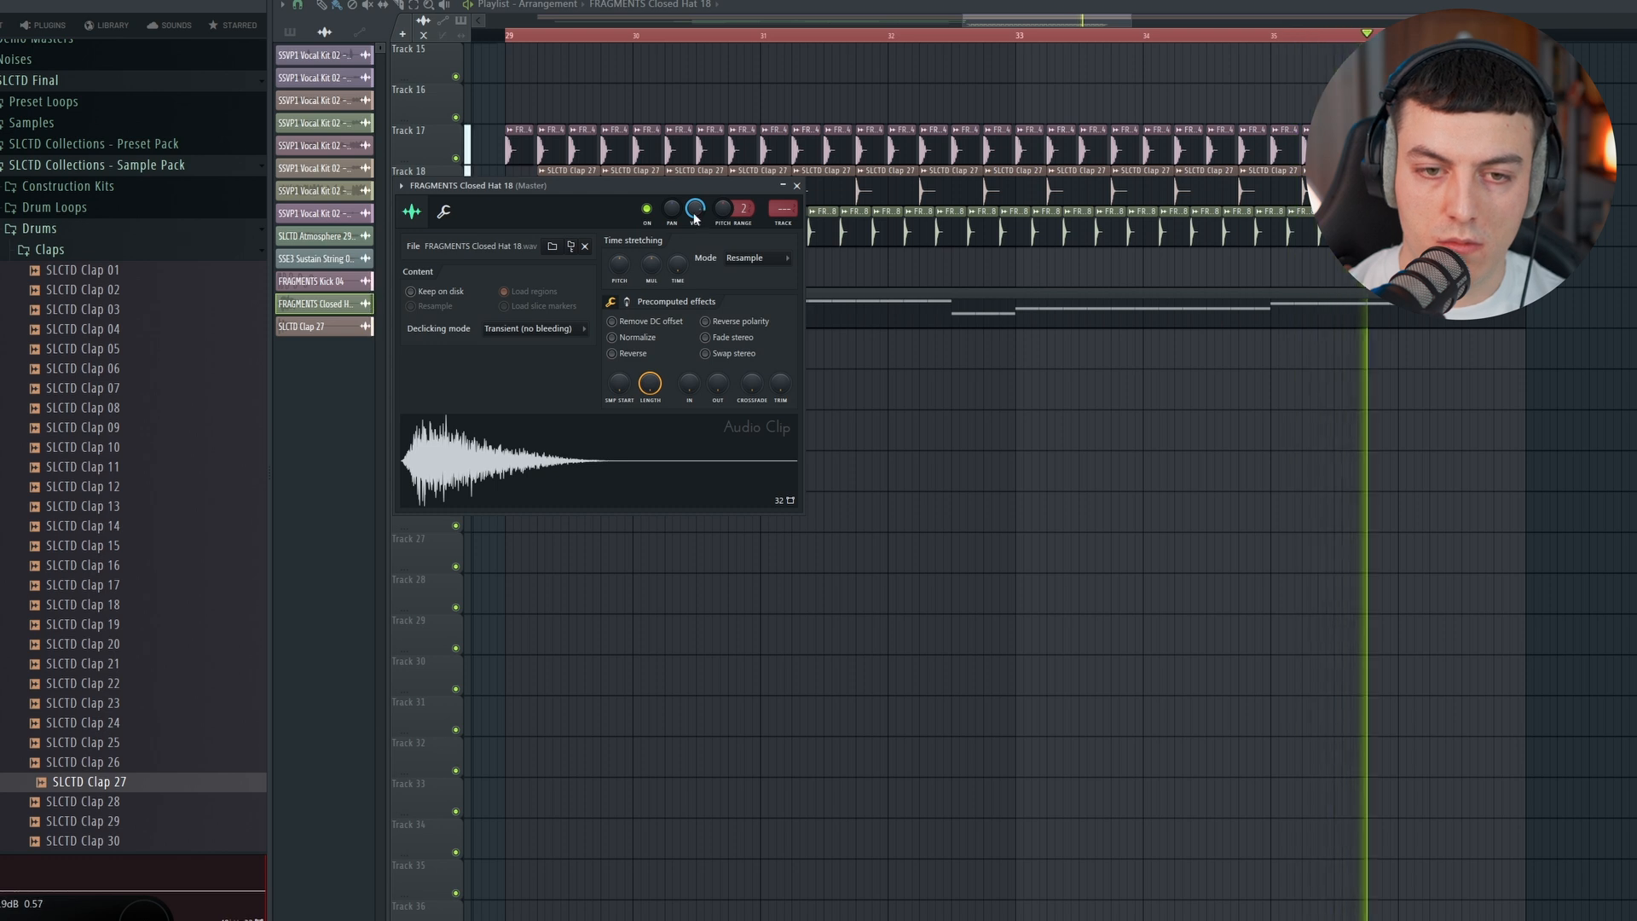
{"action": "left_click", "coordinate": [797, 186]}
{"action": "key", "text": "space"}
Step: Load ShaperBox 3 on the Serum bass's mixer insert, shorten the mid band's volume duck and set that band's mix to 44%
{"action": "double_click", "coordinate": [623, 311]}
{"action": "left_click", "coordinate": [1049, 250]}
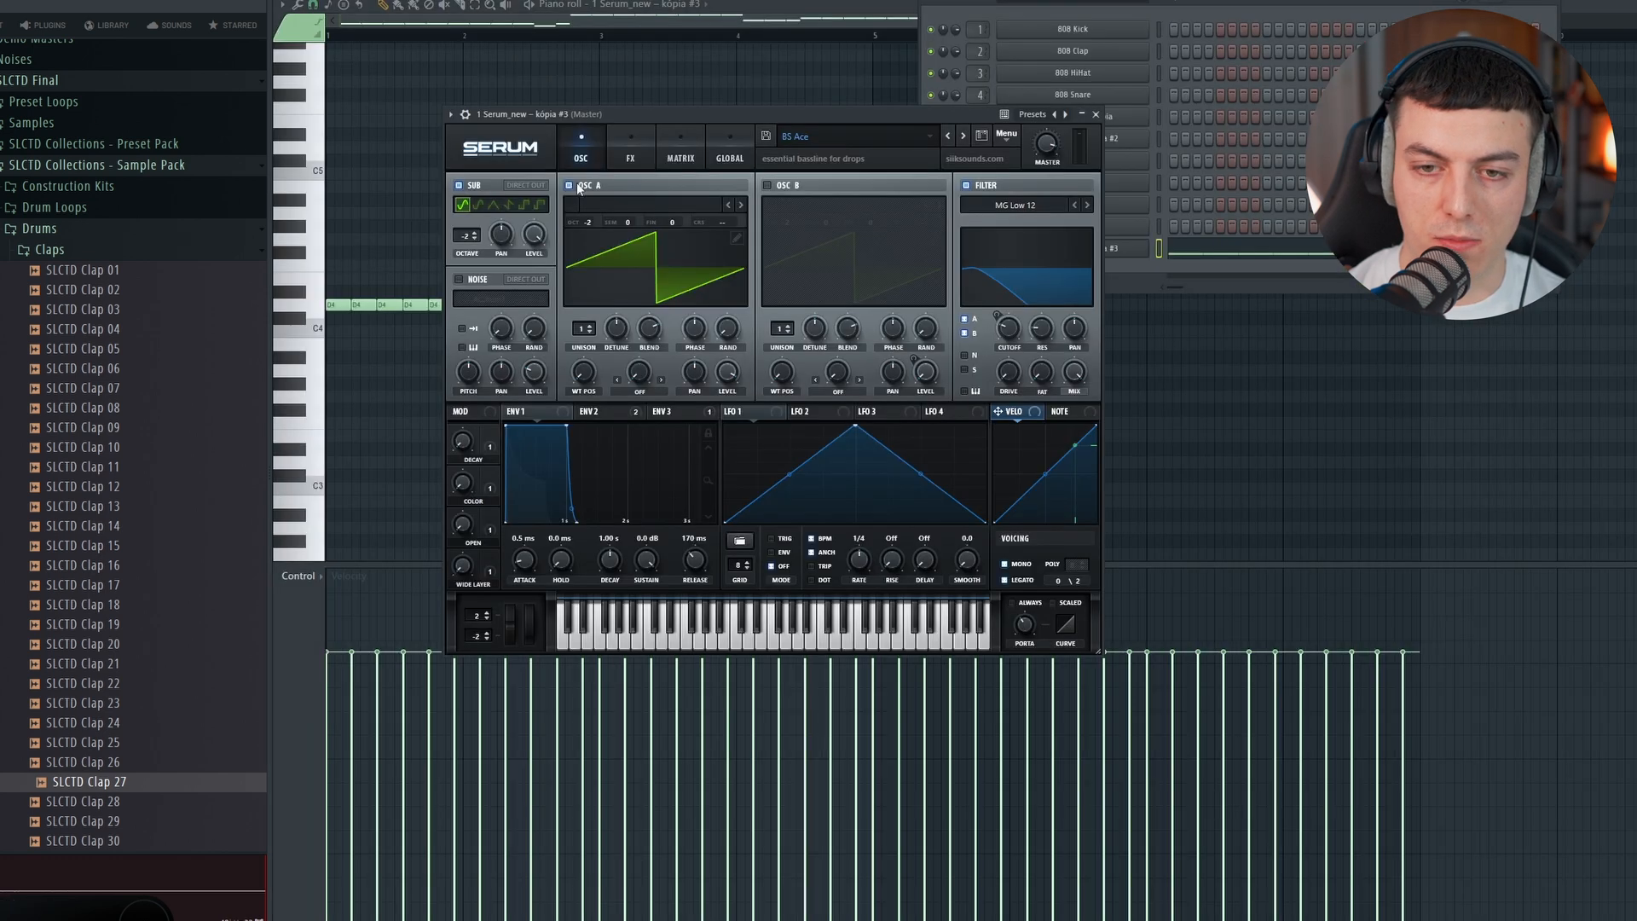
{"action": "left_click", "coordinate": [465, 115]}
{"action": "left_click", "coordinate": [1083, 155]}
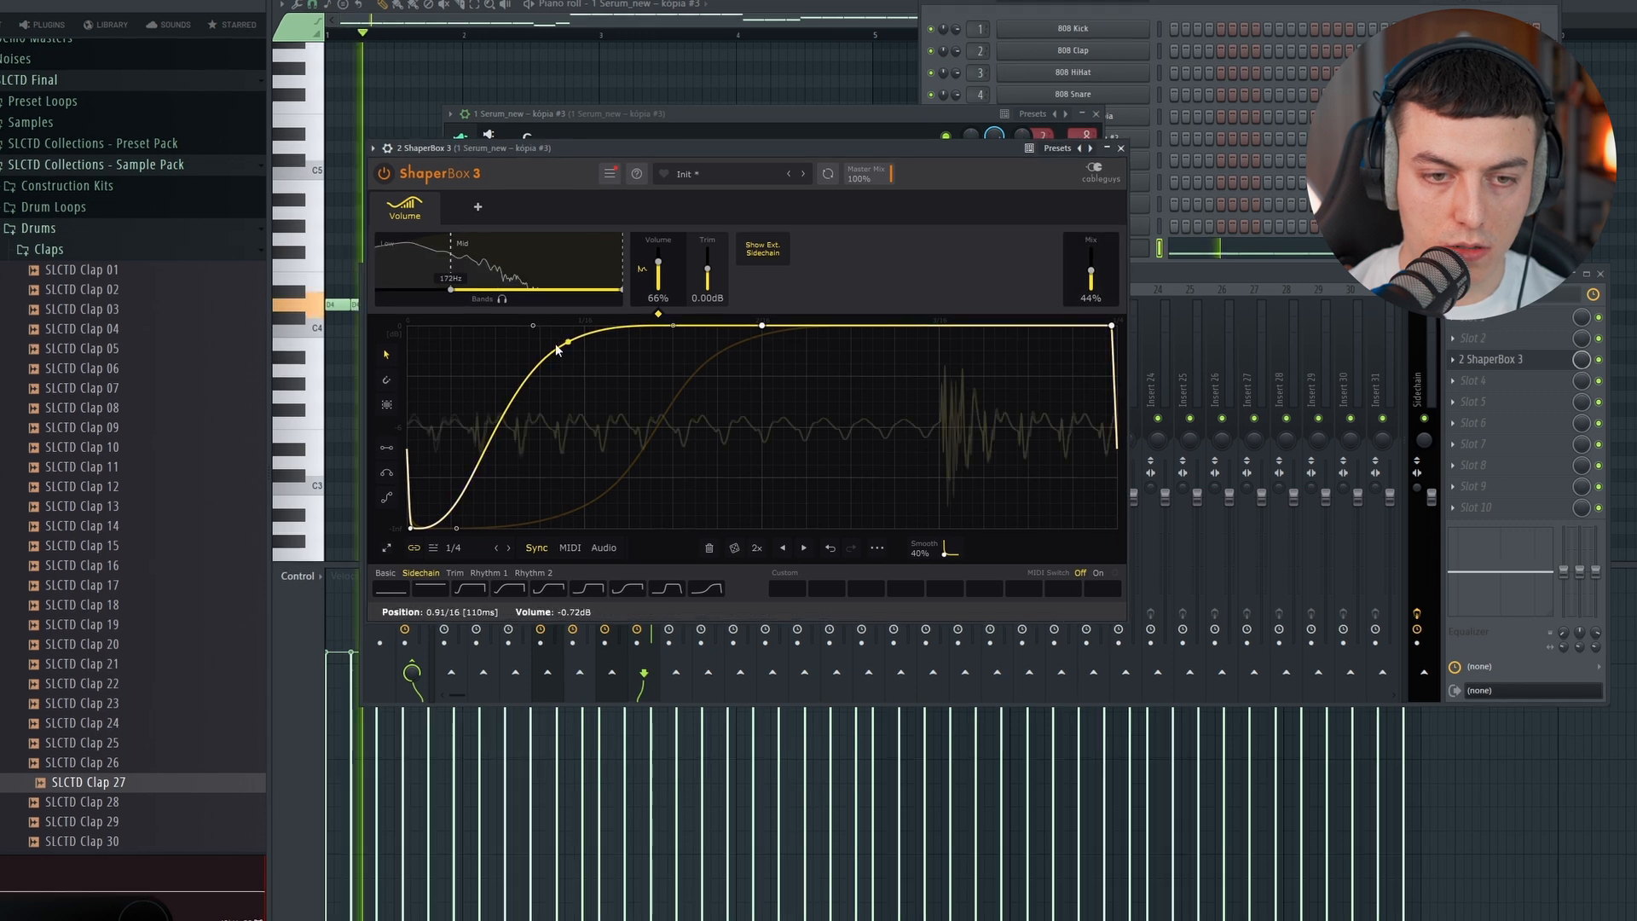
{"action": "double_click", "coordinate": [555, 348]}
{"action": "double_click", "coordinate": [523, 324]}
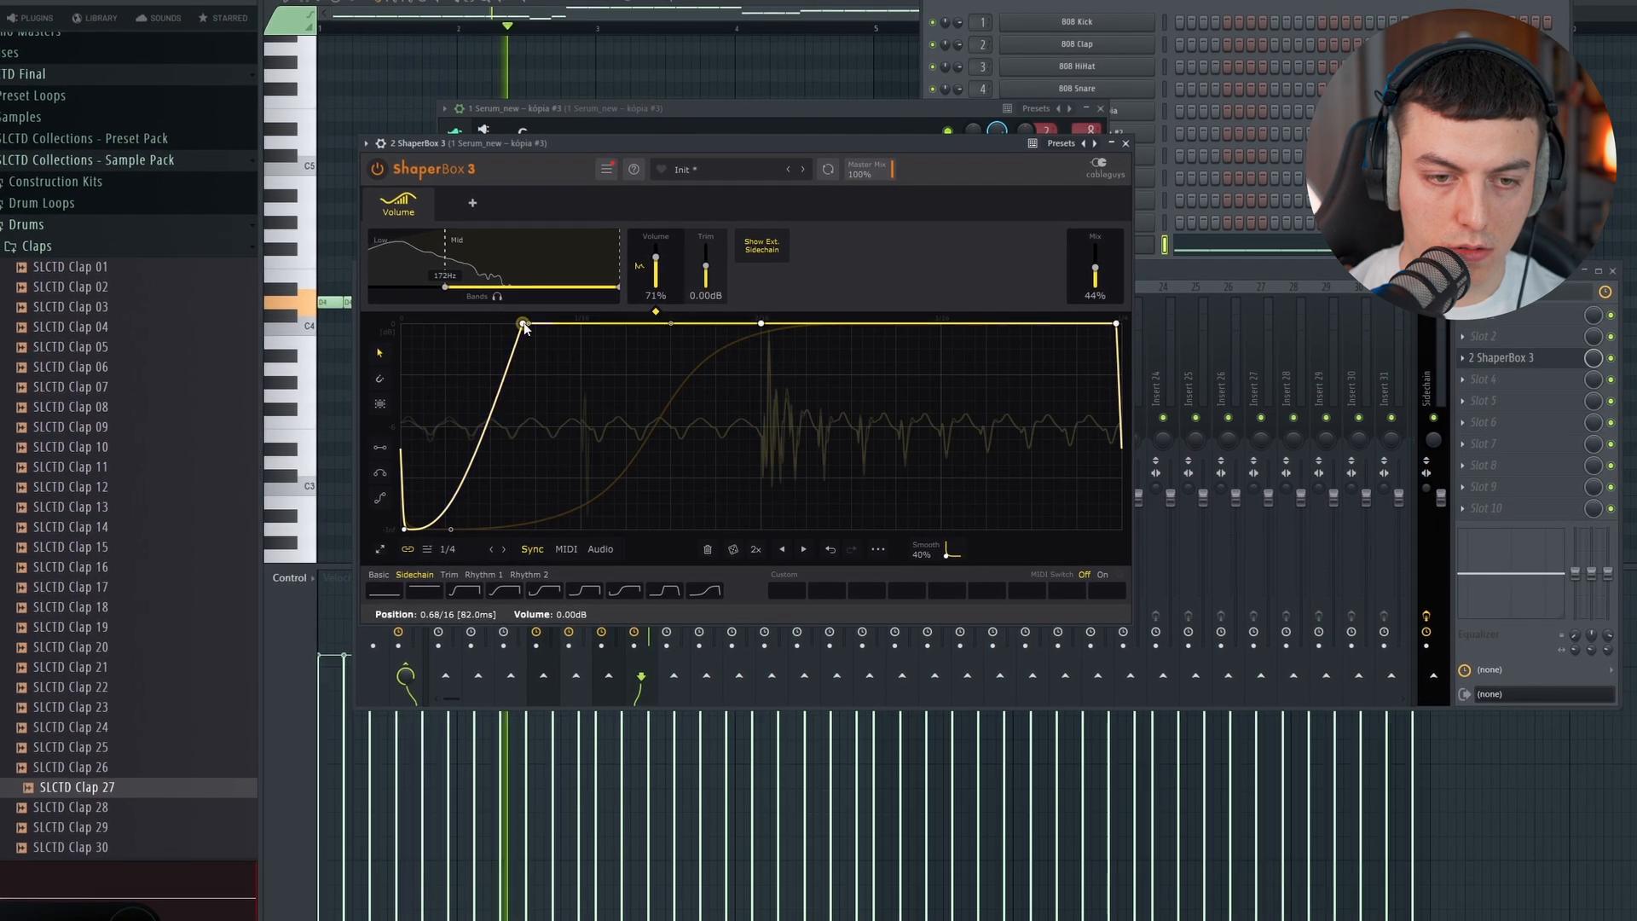
Step: Shape the low band's 1/4 volume curve in ShaperBox 3 into a smooth, slightly shortened sidechain duck at 100% mix
{"action": "left_click", "coordinate": [421, 266]}
{"action": "left_click_drag", "start_coordinate": [626, 532], "coordinate": [562, 323]}
{"action": "left_click_drag", "start_coordinate": [435, 476], "coordinate": [442, 531]}
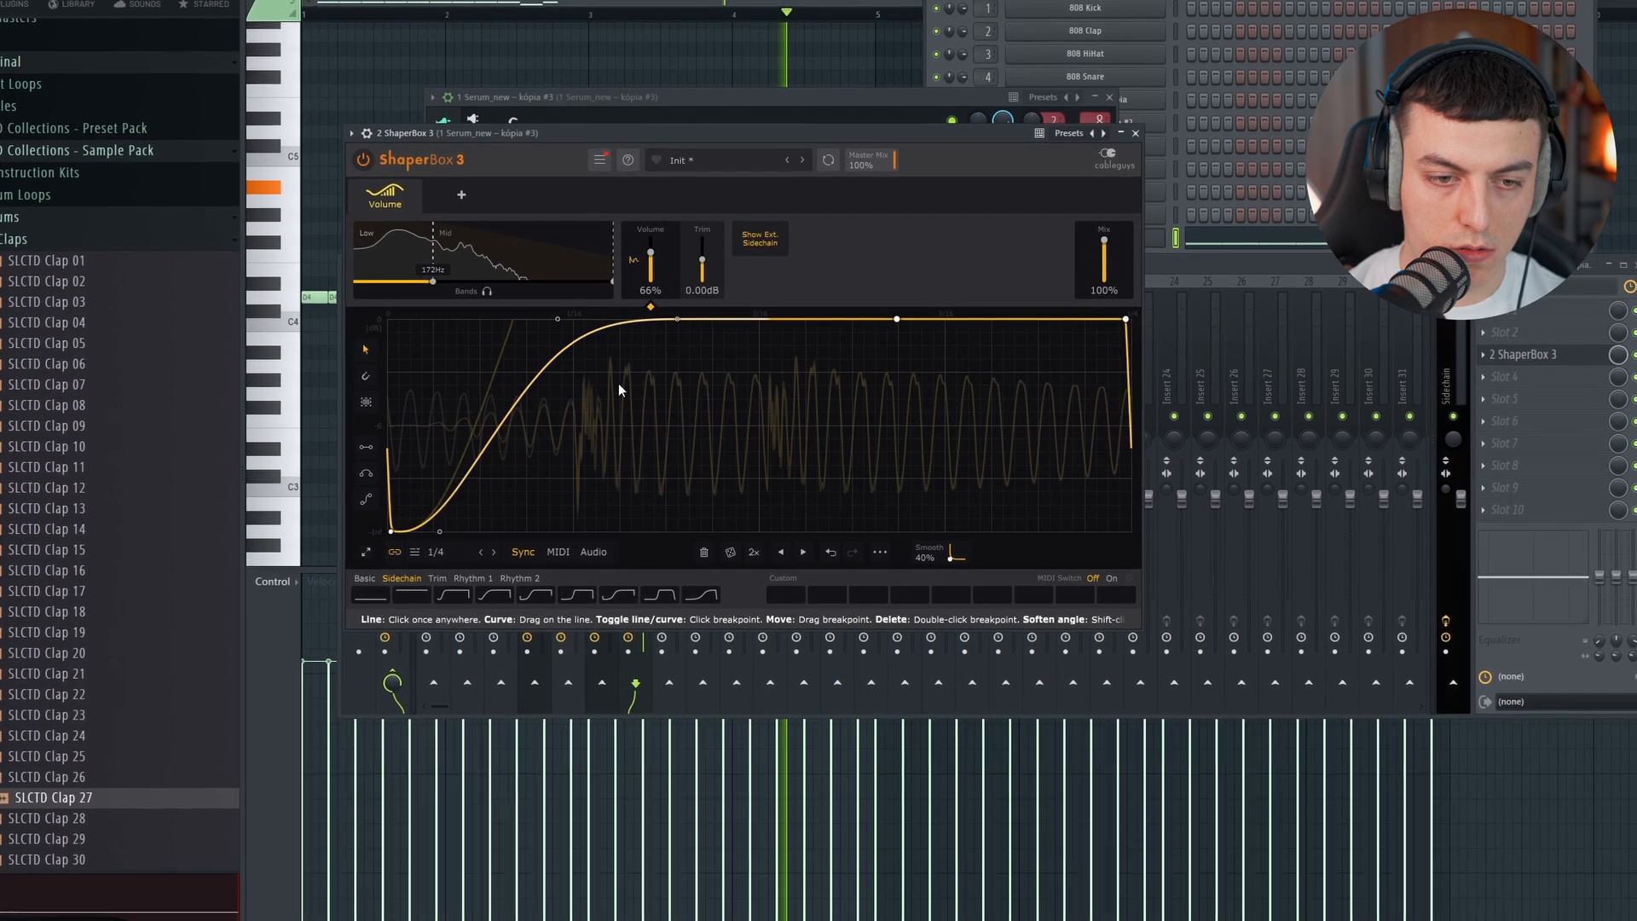
{"action": "left_click_drag", "start_coordinate": [554, 317], "coordinate": [528, 317]}
{"action": "left_click_drag", "start_coordinate": [379, 534], "coordinate": [374, 534]}
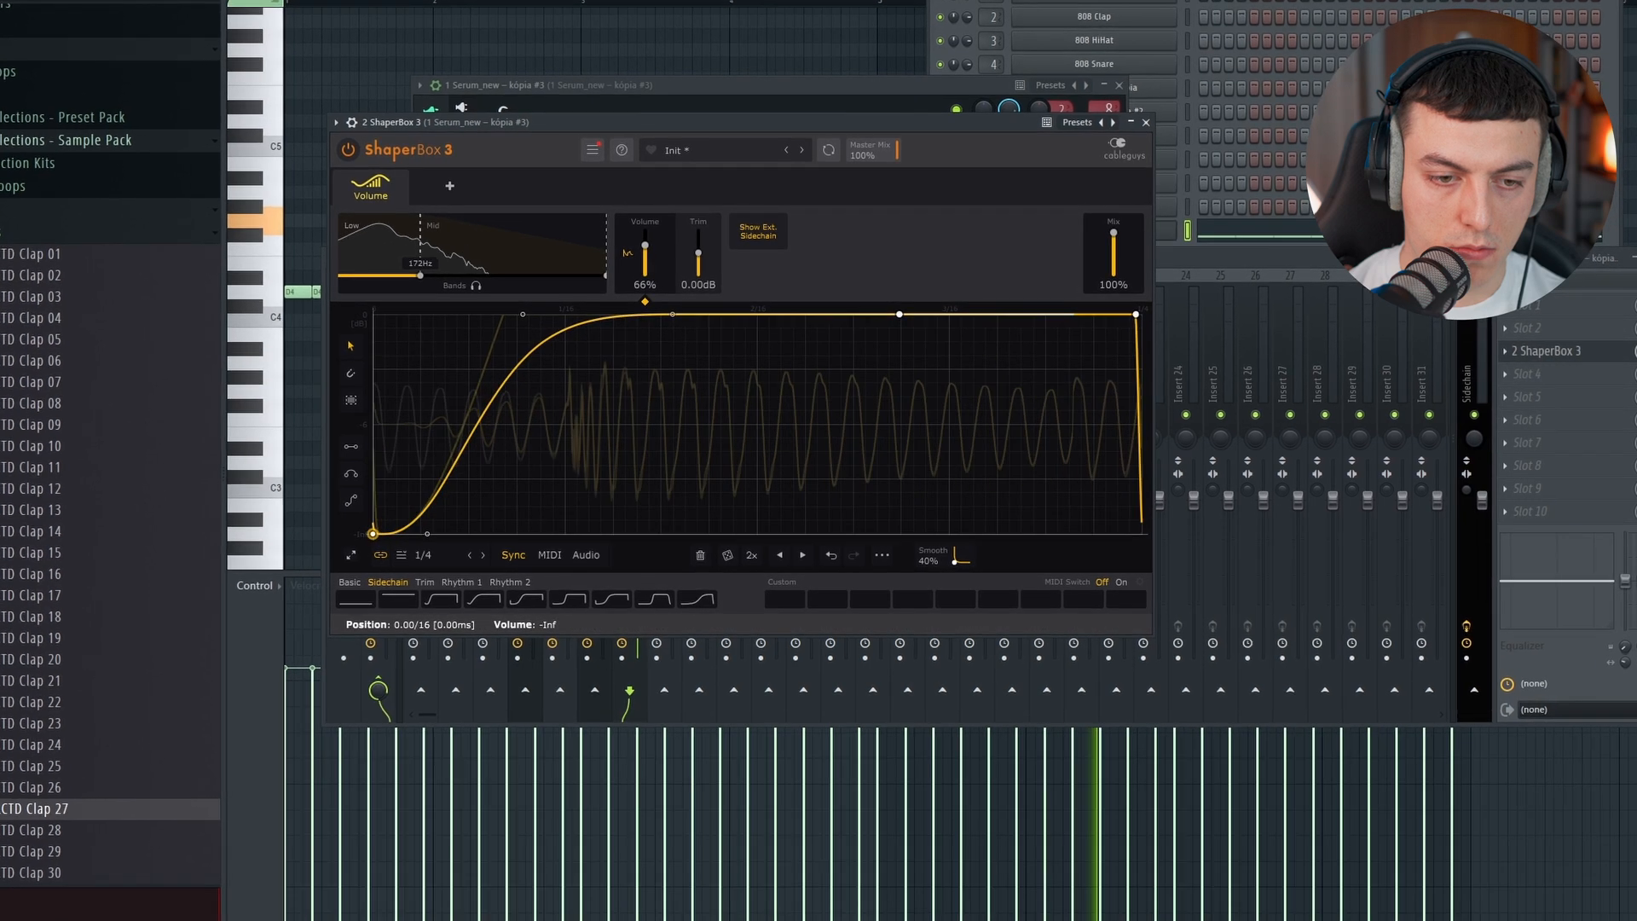
{"action": "left_click_drag", "start_coordinate": [523, 314], "coordinate": [507, 315]}
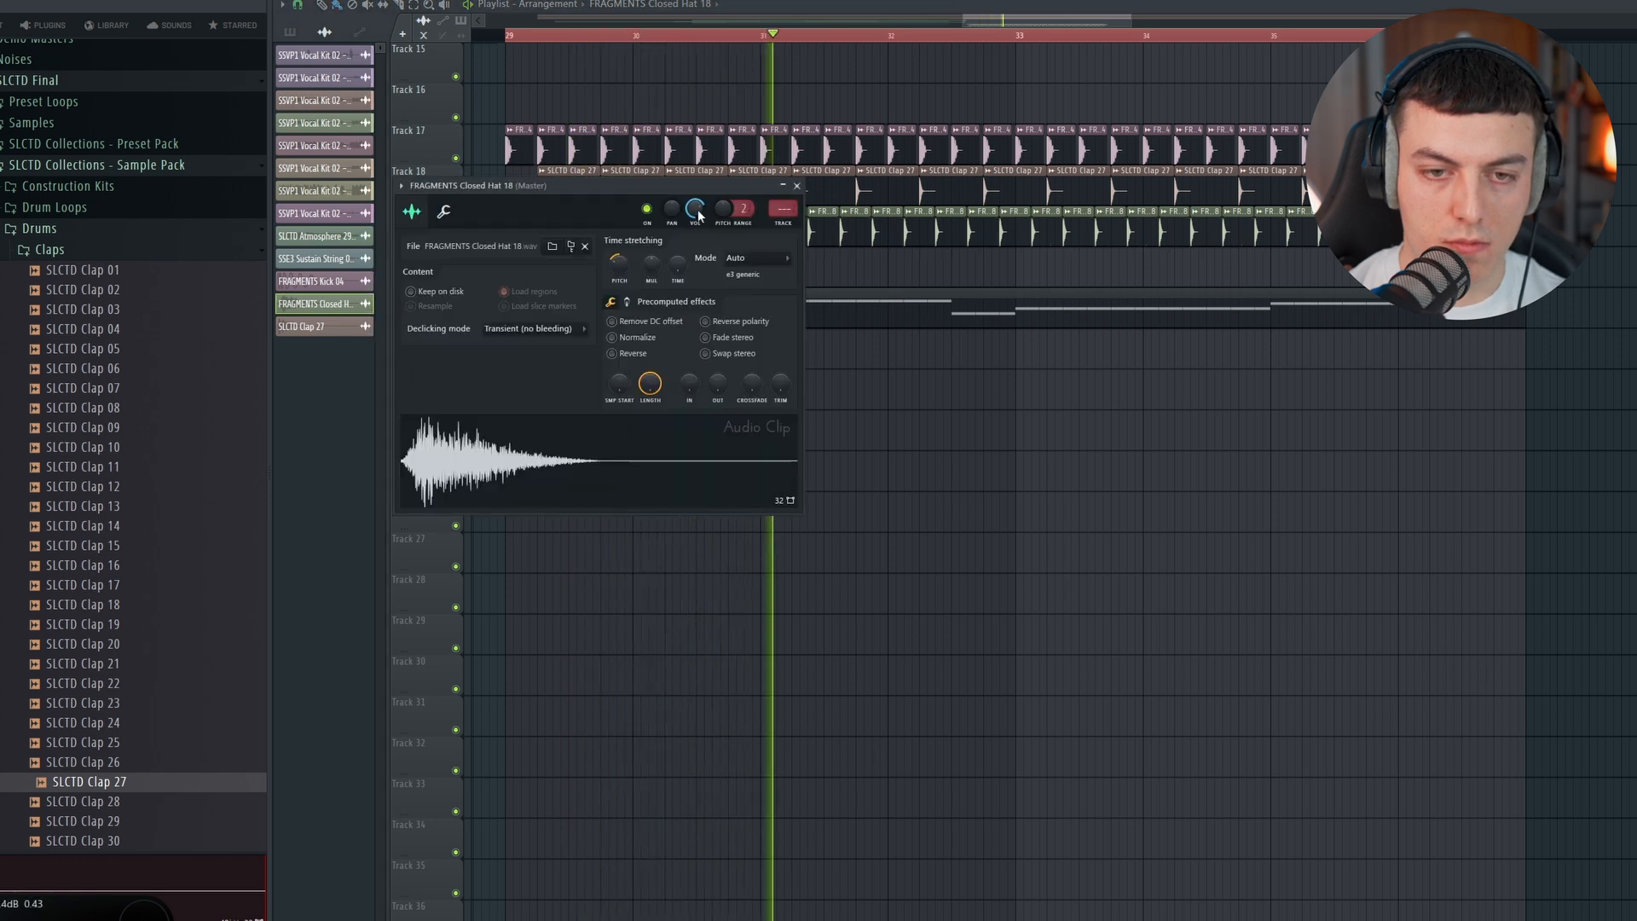
Step: Add a Harmor channel and paste the Serum bass line's notes into its piano roll
{"action": "right_click", "coordinate": [718, 102]}
{"action": "key", "text": "space"}
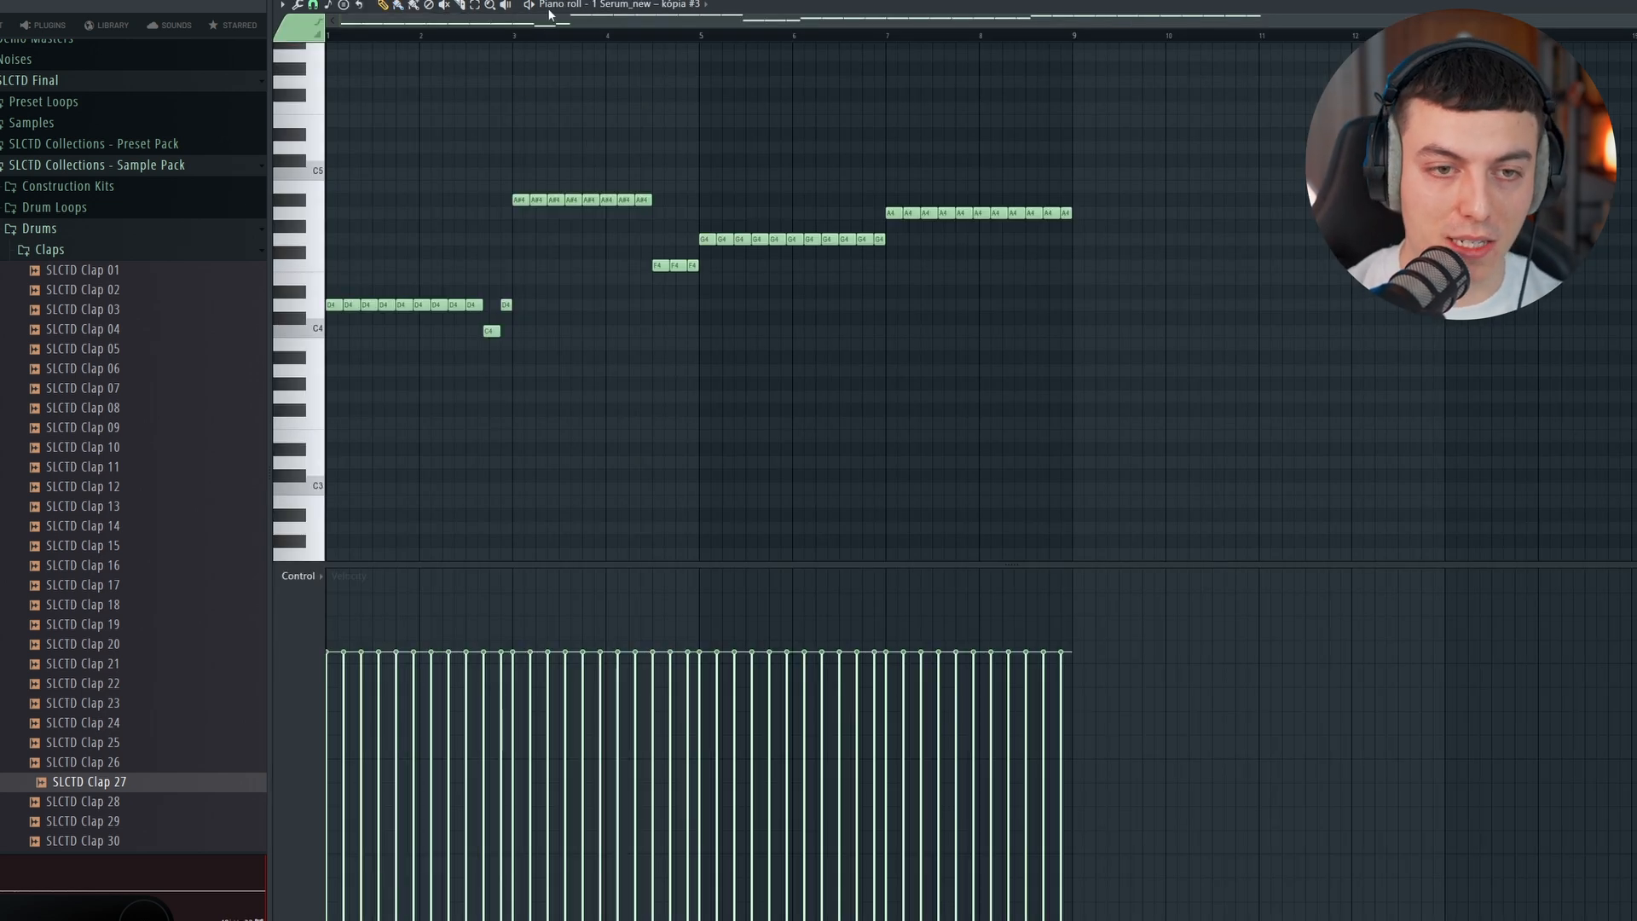
{"action": "key", "text": "F6"}
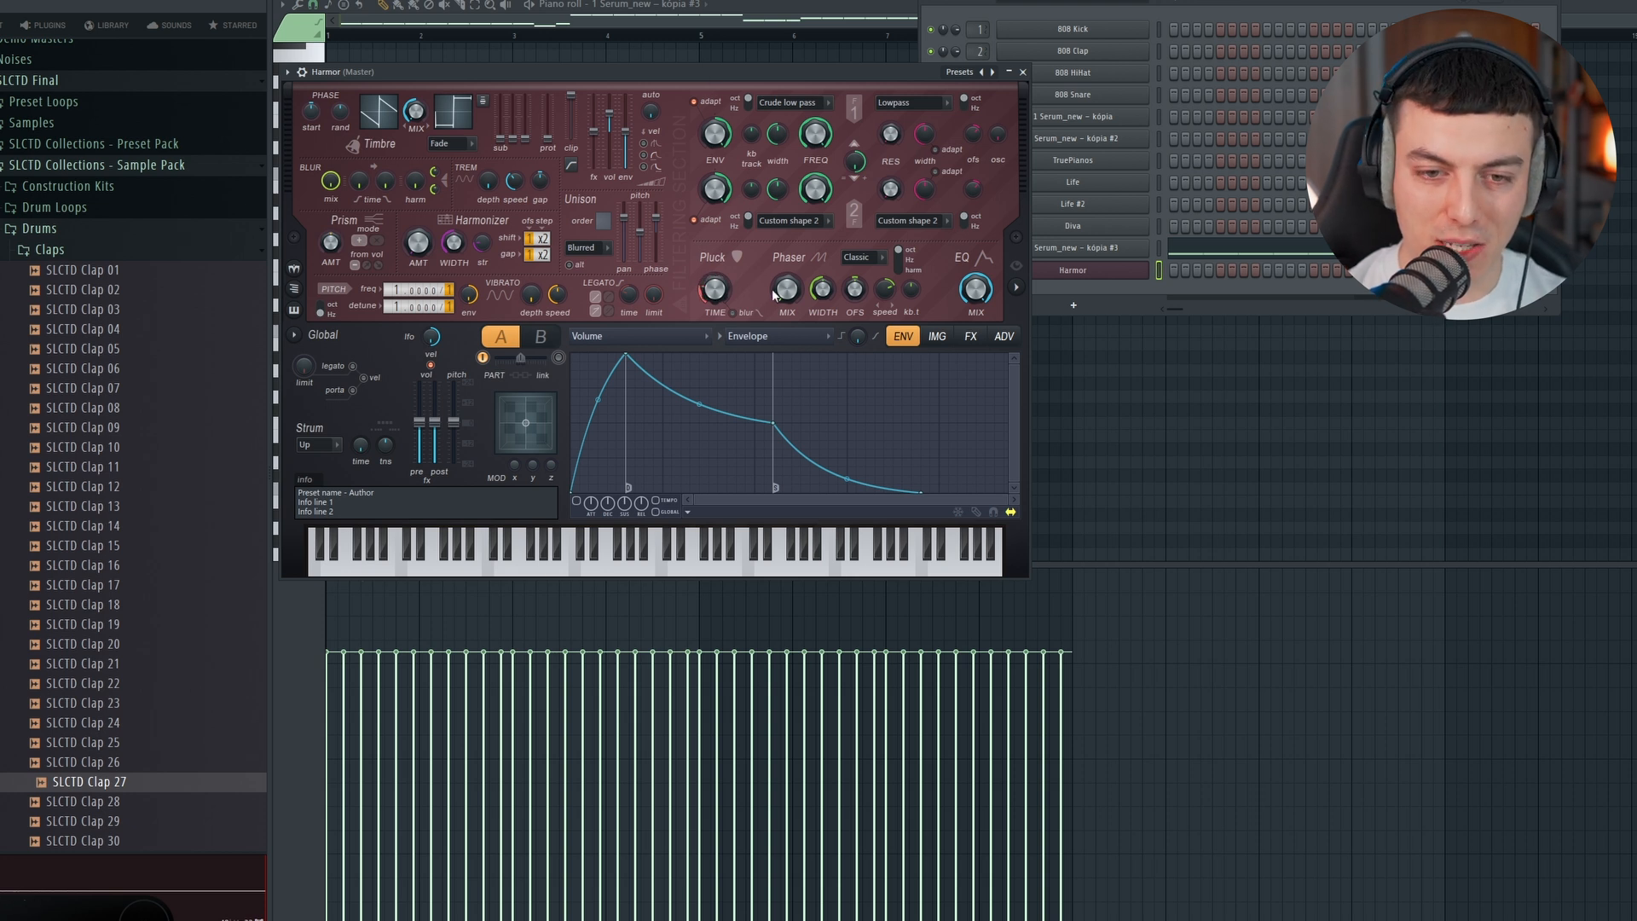
{"action": "left_click", "coordinate": [1083, 270]}
{"action": "key", "text": "ctrl+v"}
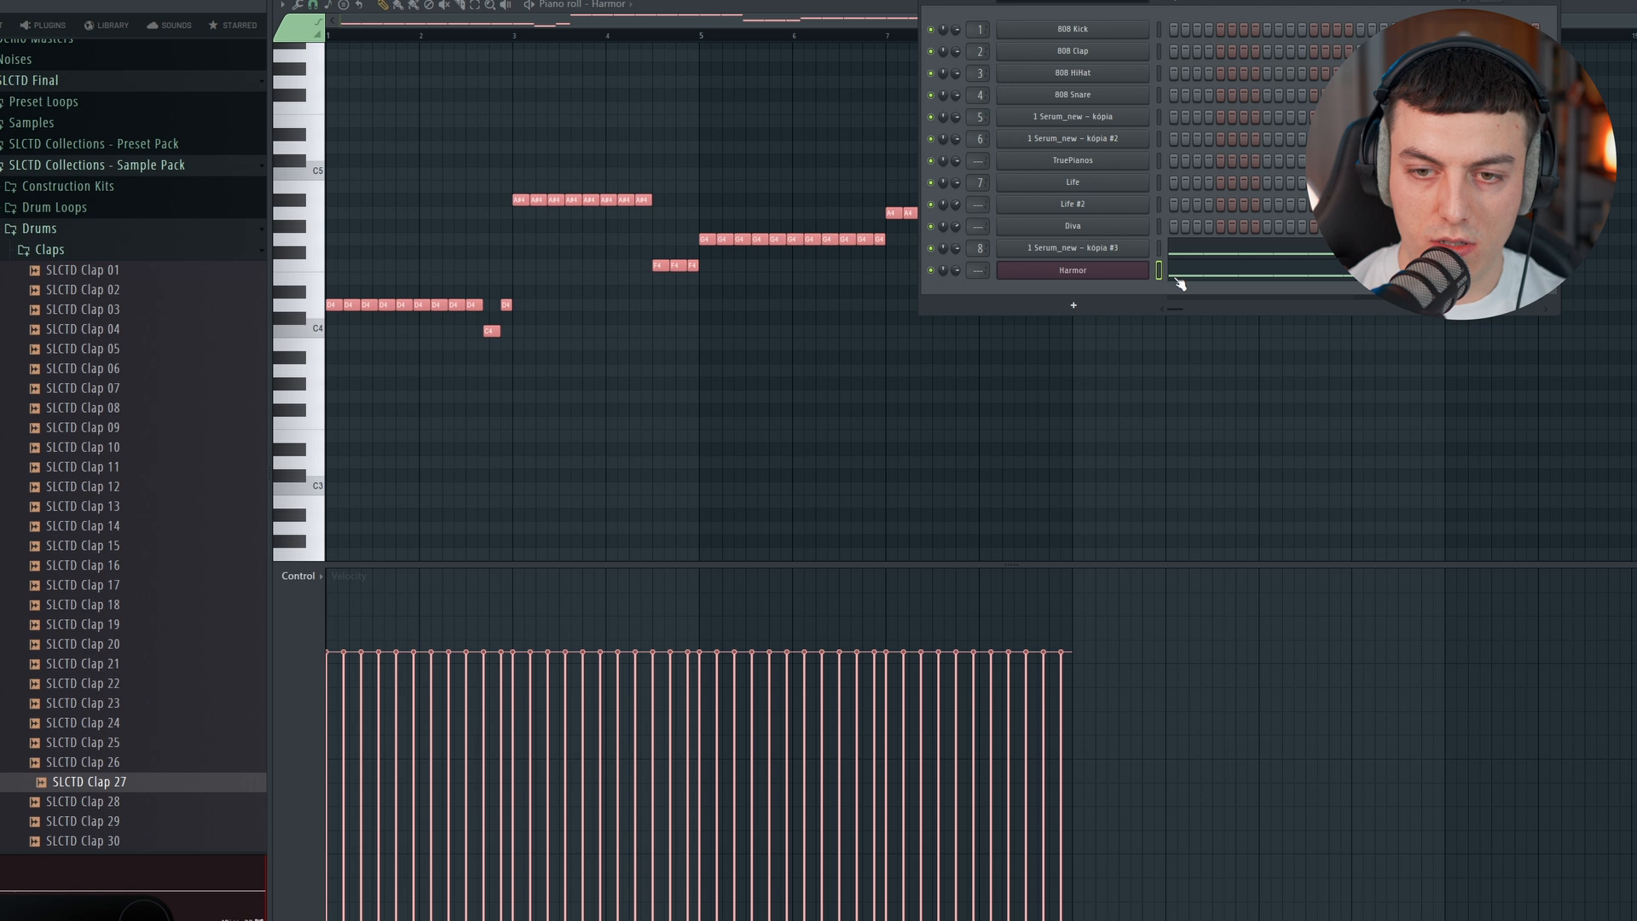
Step: Transpose all pasted Harmor notes down one octave and check them in playback
{"action": "left_click", "coordinate": [1176, 274]}
{"action": "key", "text": "space"}
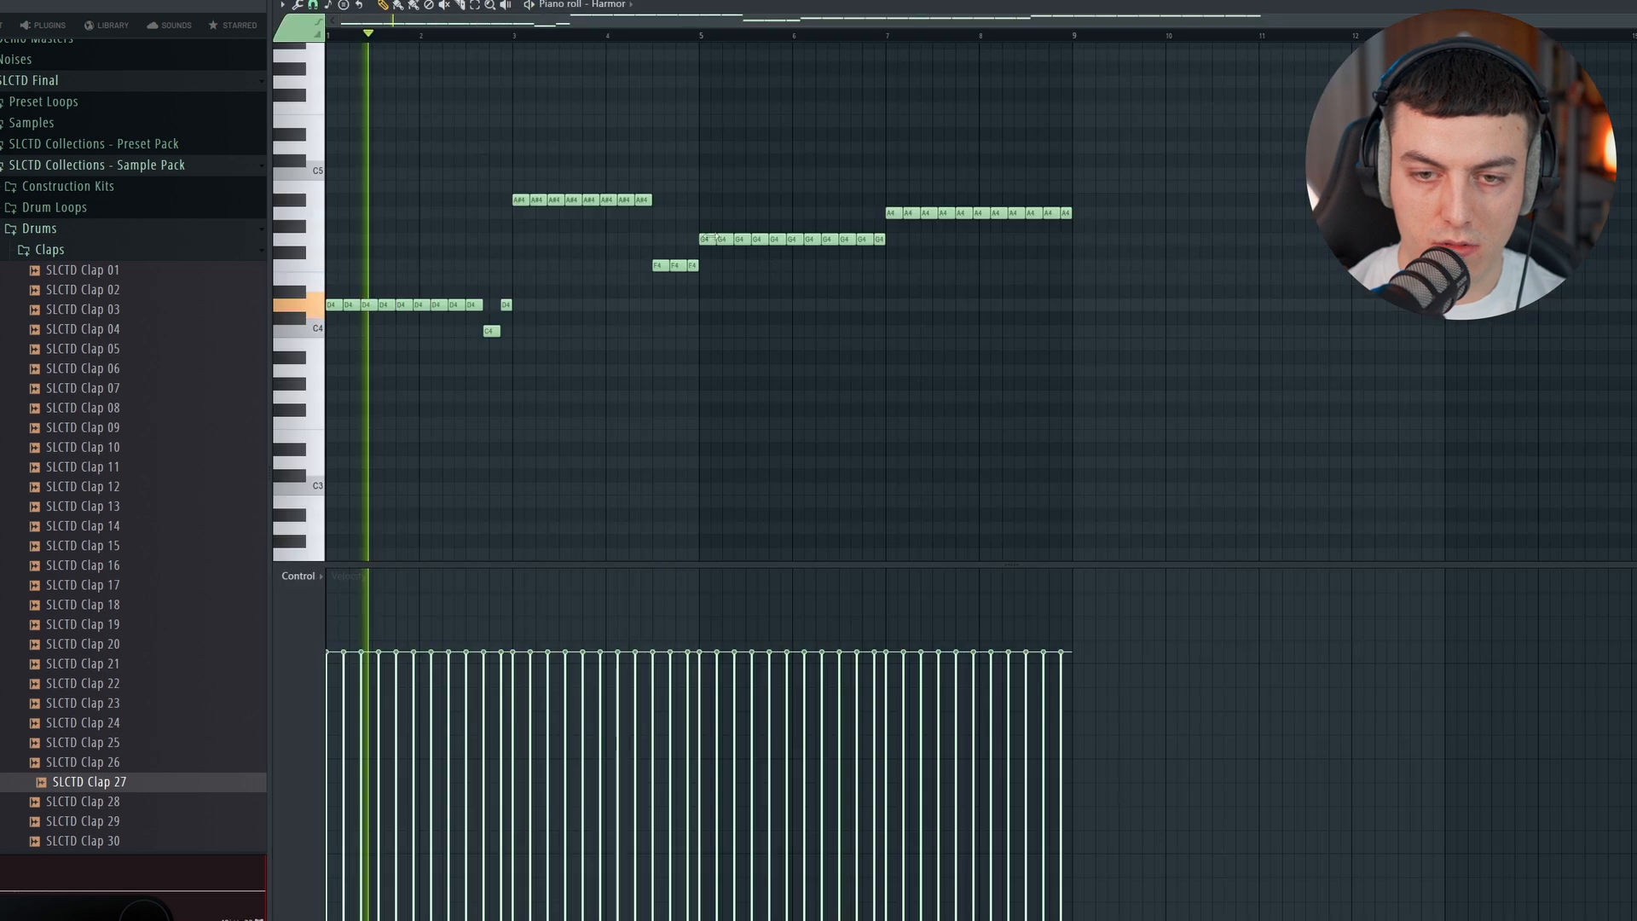
{"action": "key", "text": "space"}
{"action": "key", "text": "ctrl+Down"}
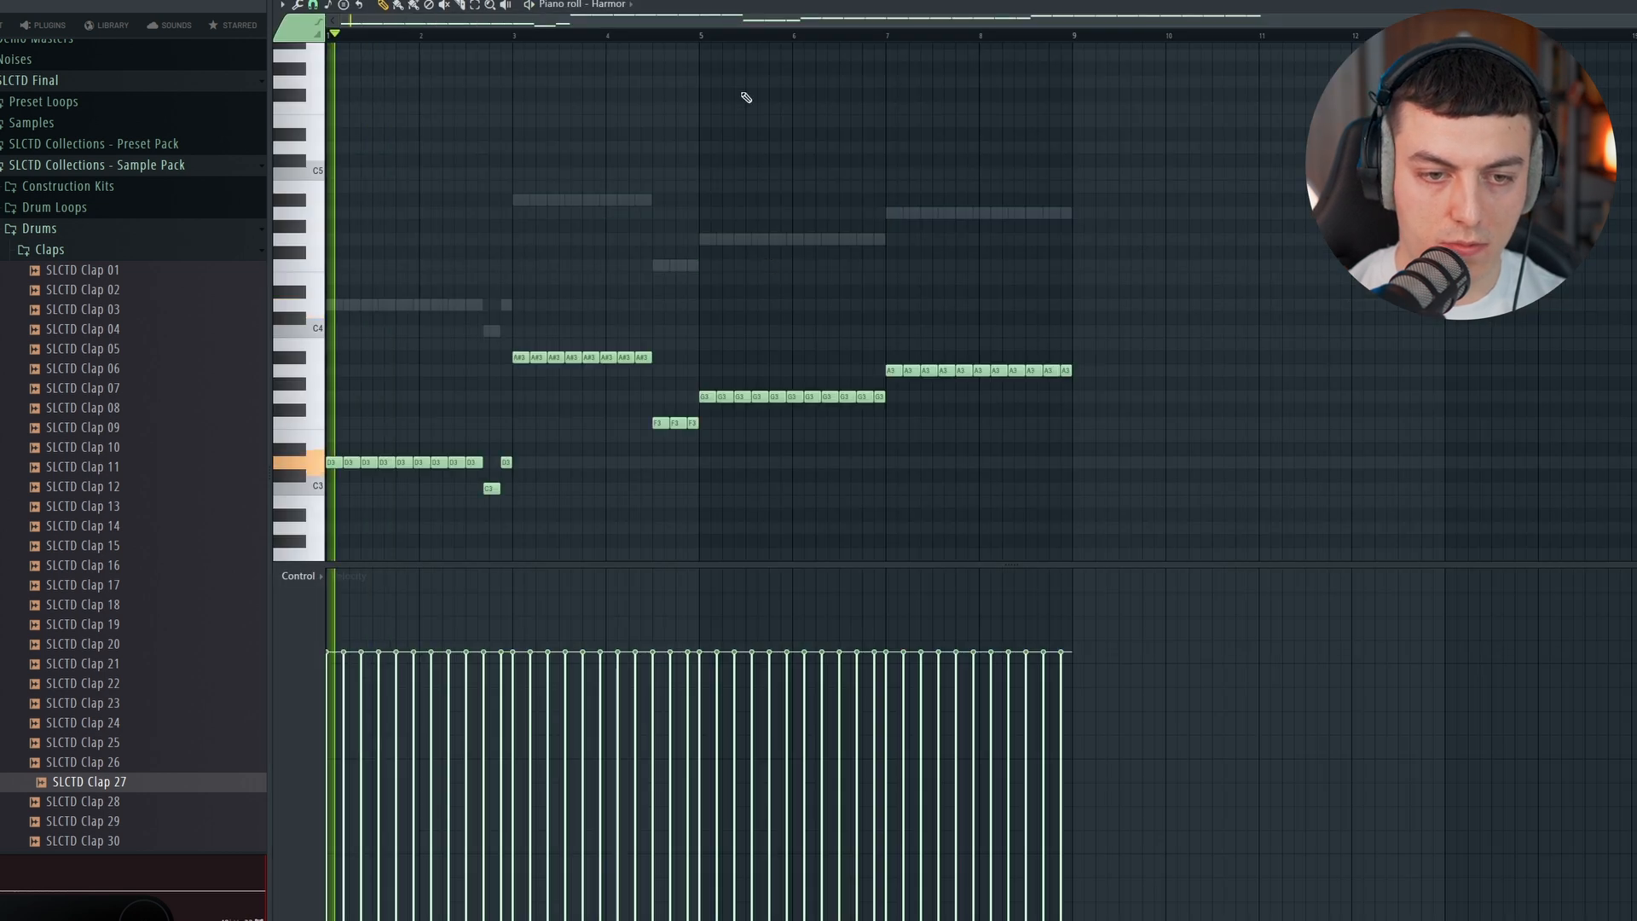
{"action": "key", "text": "space"}
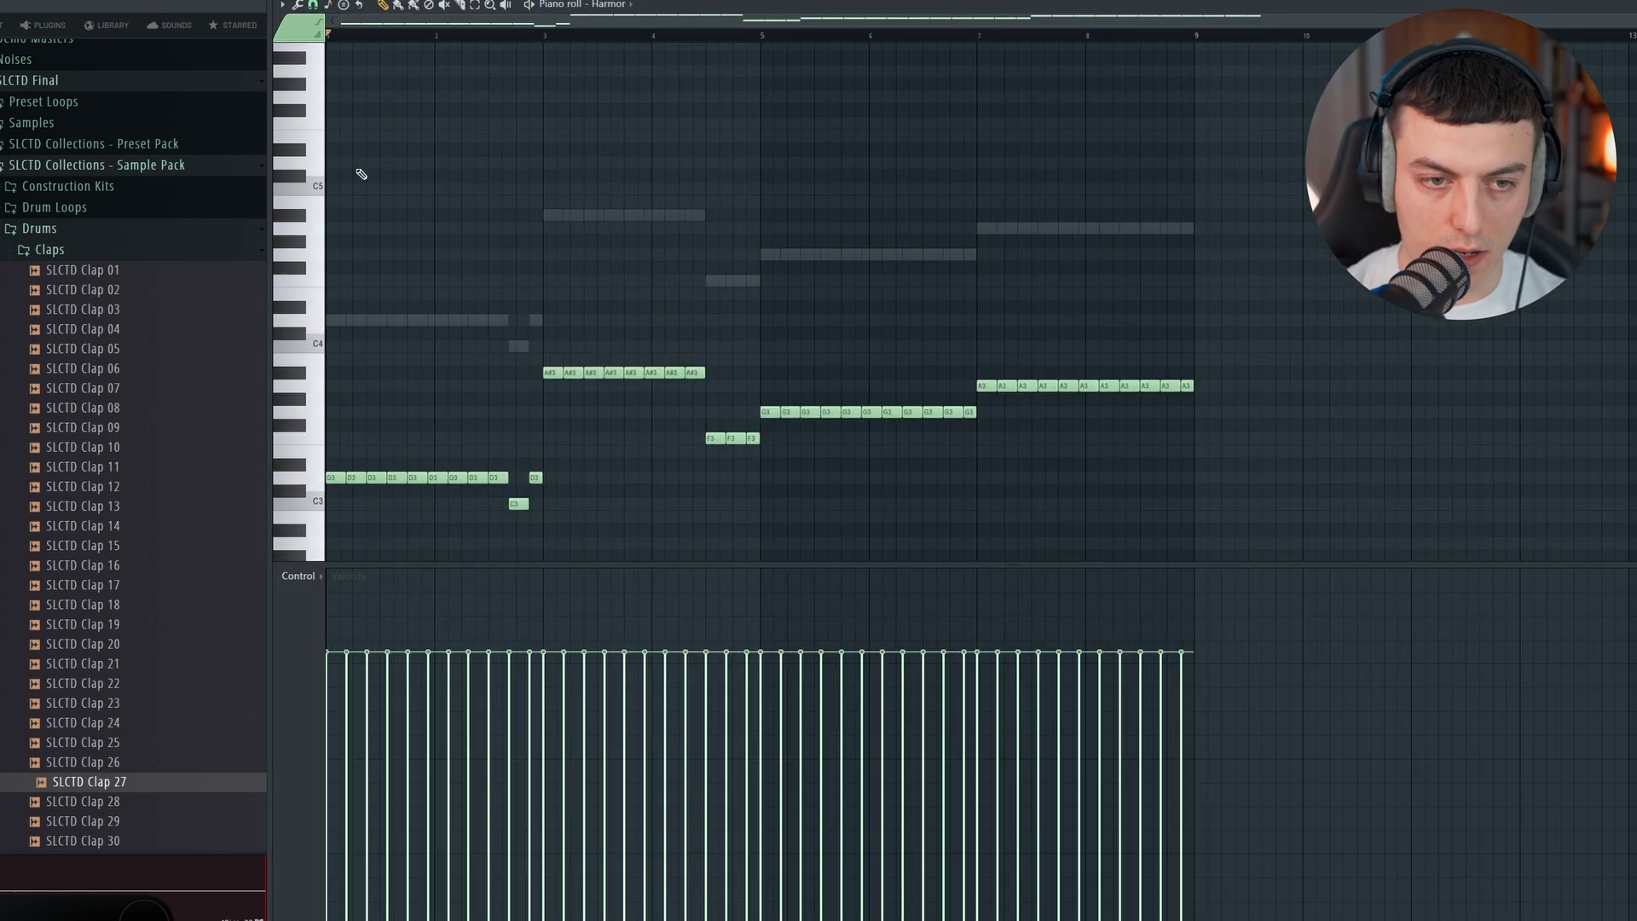
Step: Paint repeated A4 notes above the Harmor bass line up to bar 5 and raise the second-to-last one to A#4
{"action": "scroll", "coordinate": [350, 145], "scroll_direction": "up", "scroll_amount": 2}
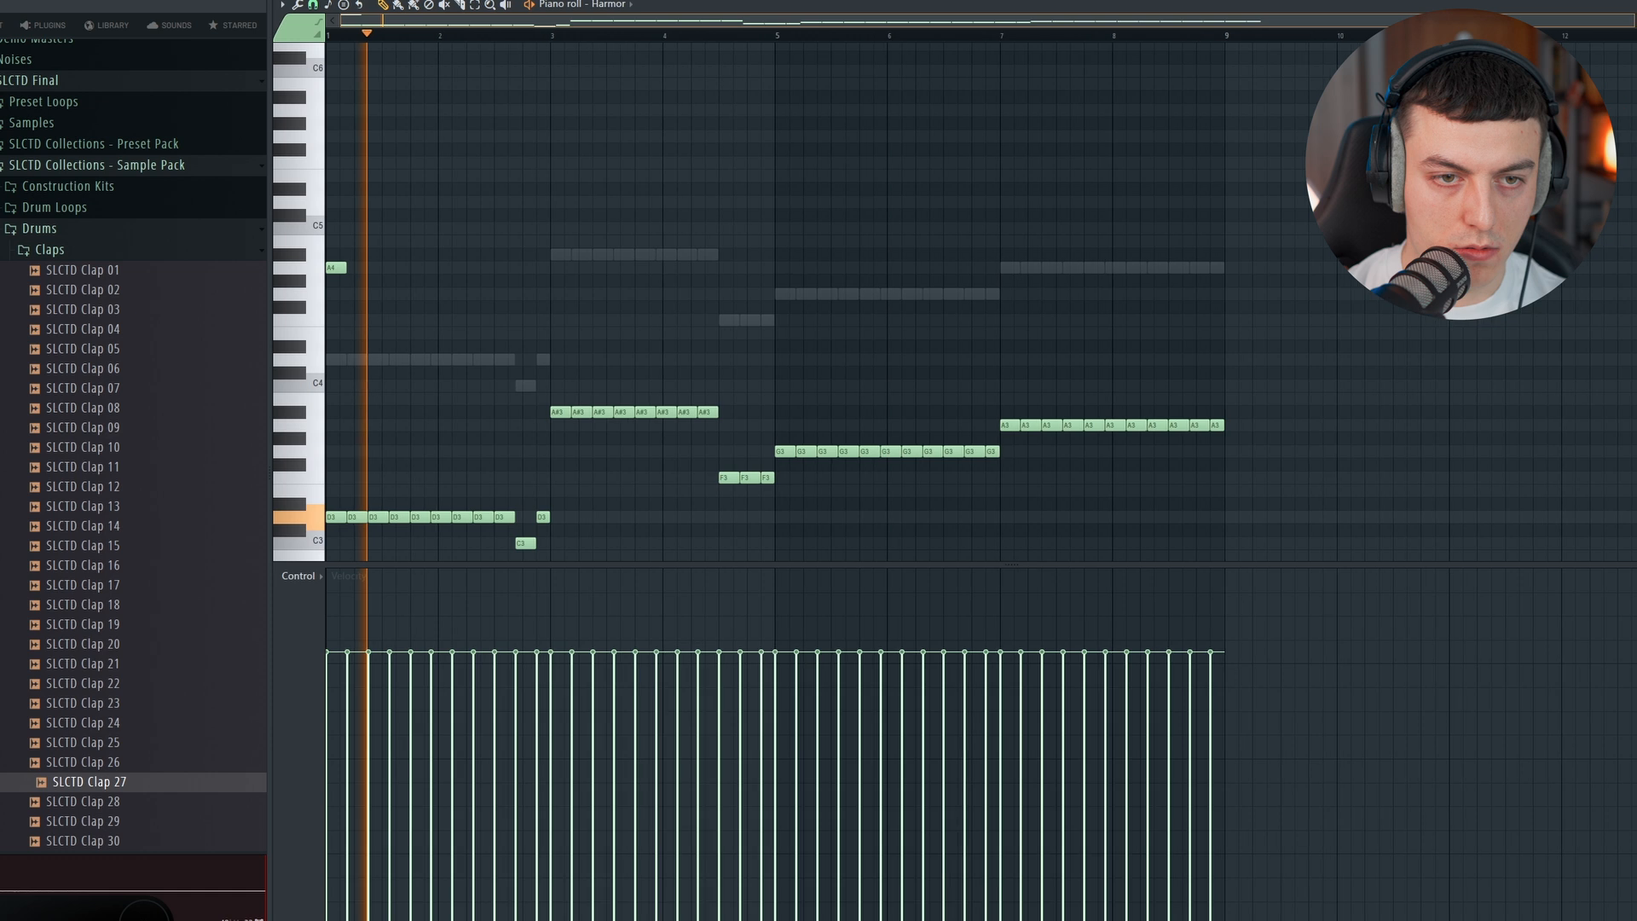
{"action": "scroll", "coordinate": [429, 41], "scroll_direction": "up", "scroll_amount": 2}
{"action": "mouse_move", "coordinate": [368, 267]}
{"action": "left_mouse_down"}
{"action": "mouse_move", "coordinate": [1142, 267]}
{"action": "mouse_move", "coordinate": [1148, 288]}
{"action": "mouse_move", "coordinate": [1131, 269]}
{"action": "left_mouse_up"}
{"action": "key", "text": "space"}
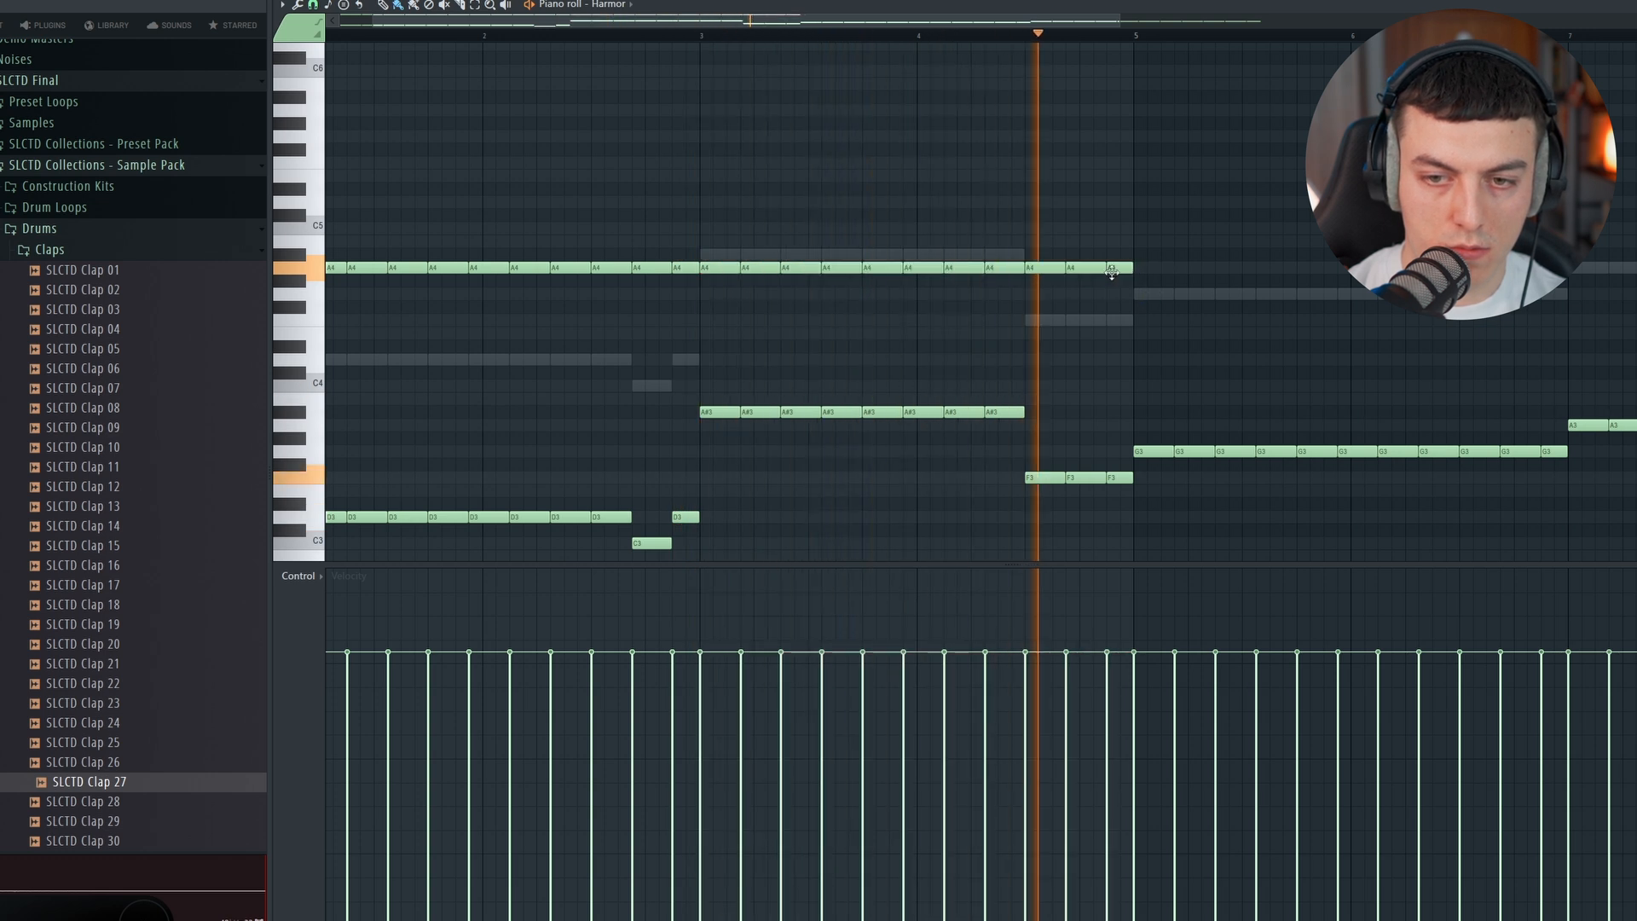
{"action": "left_click_drag", "start_coordinate": [1083, 270], "coordinate": [1083, 255]}
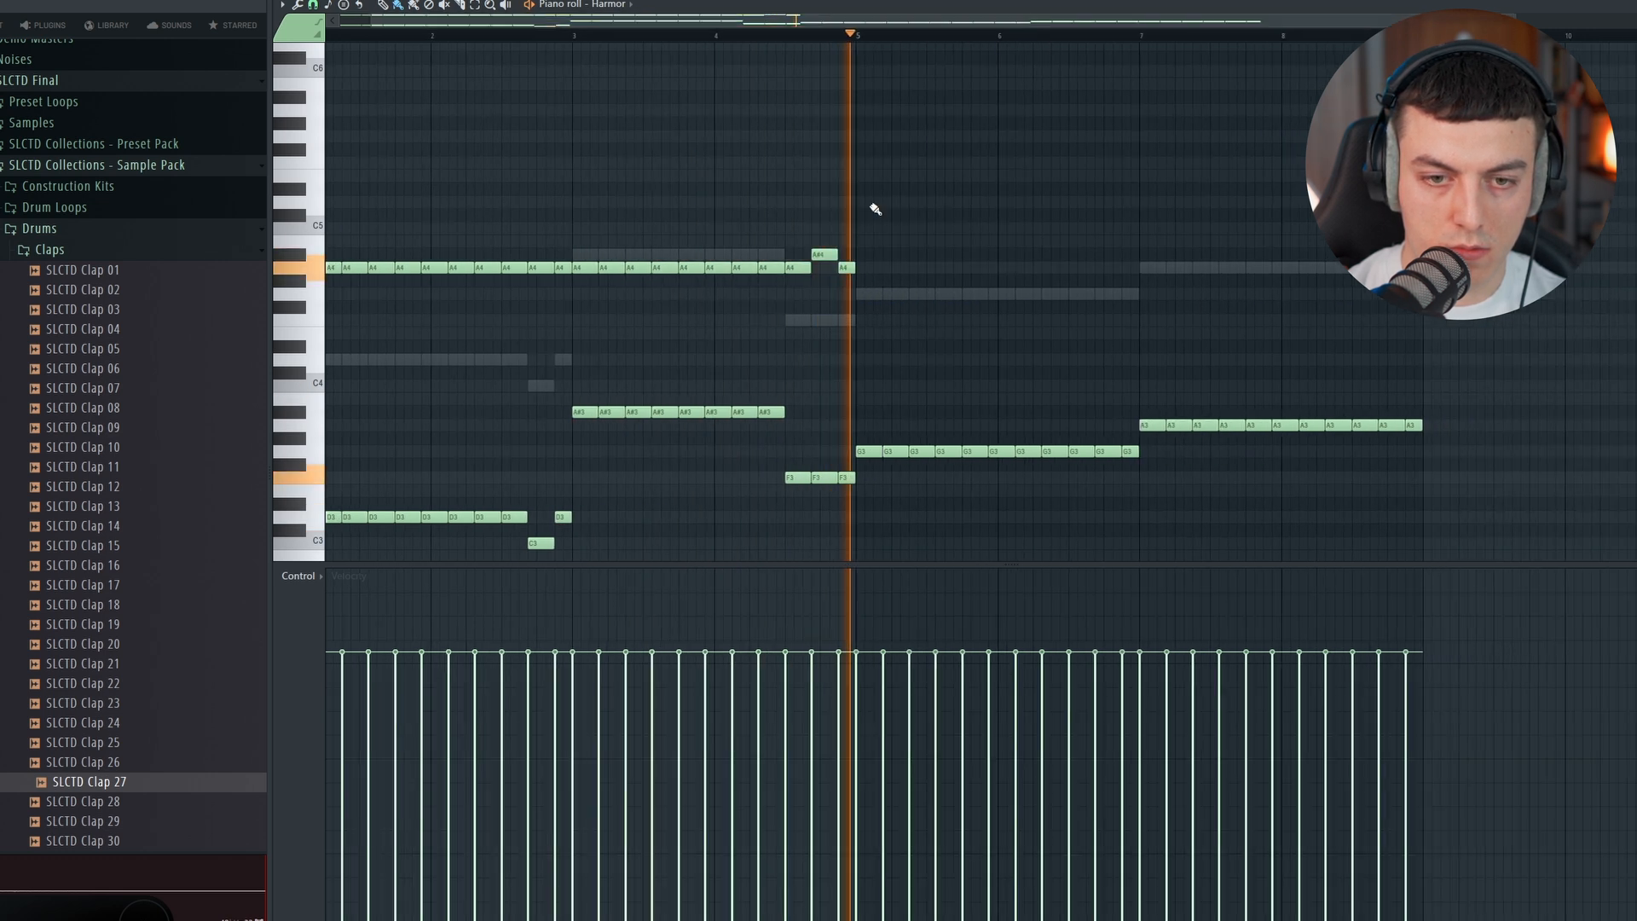
{"action": "key", "text": "space"}
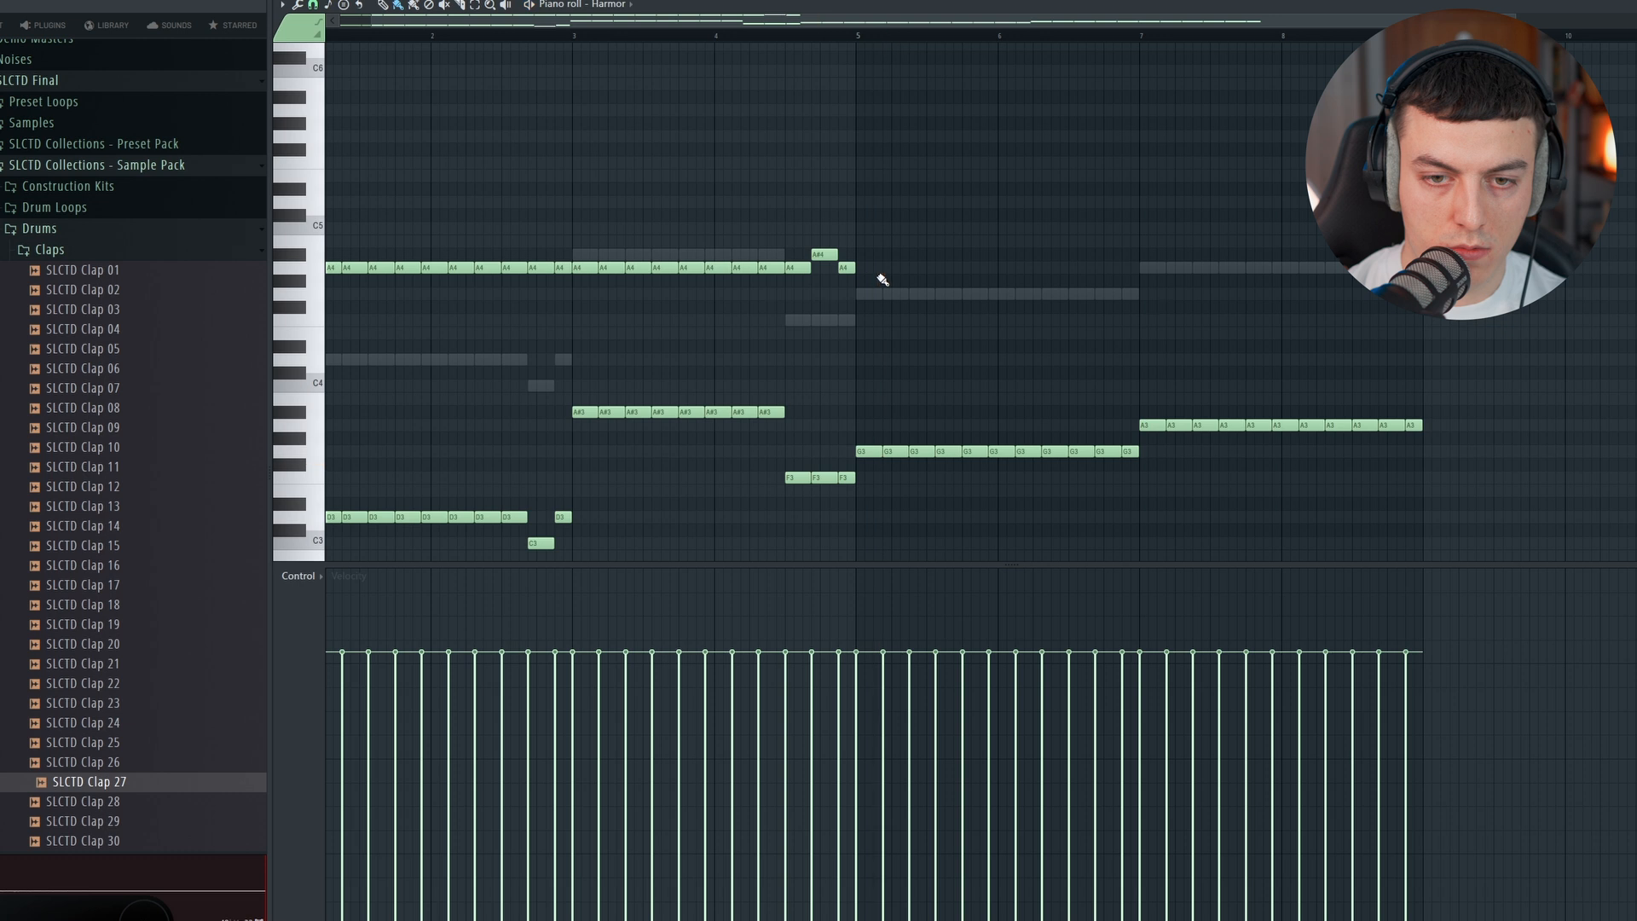
Step: Continue the repeated A4 notes in Harmor from bar 5 to 9 and lower the second-to-last one to G4
{"action": "left_click_drag", "start_coordinate": [863, 271], "coordinate": [1335, 266]}
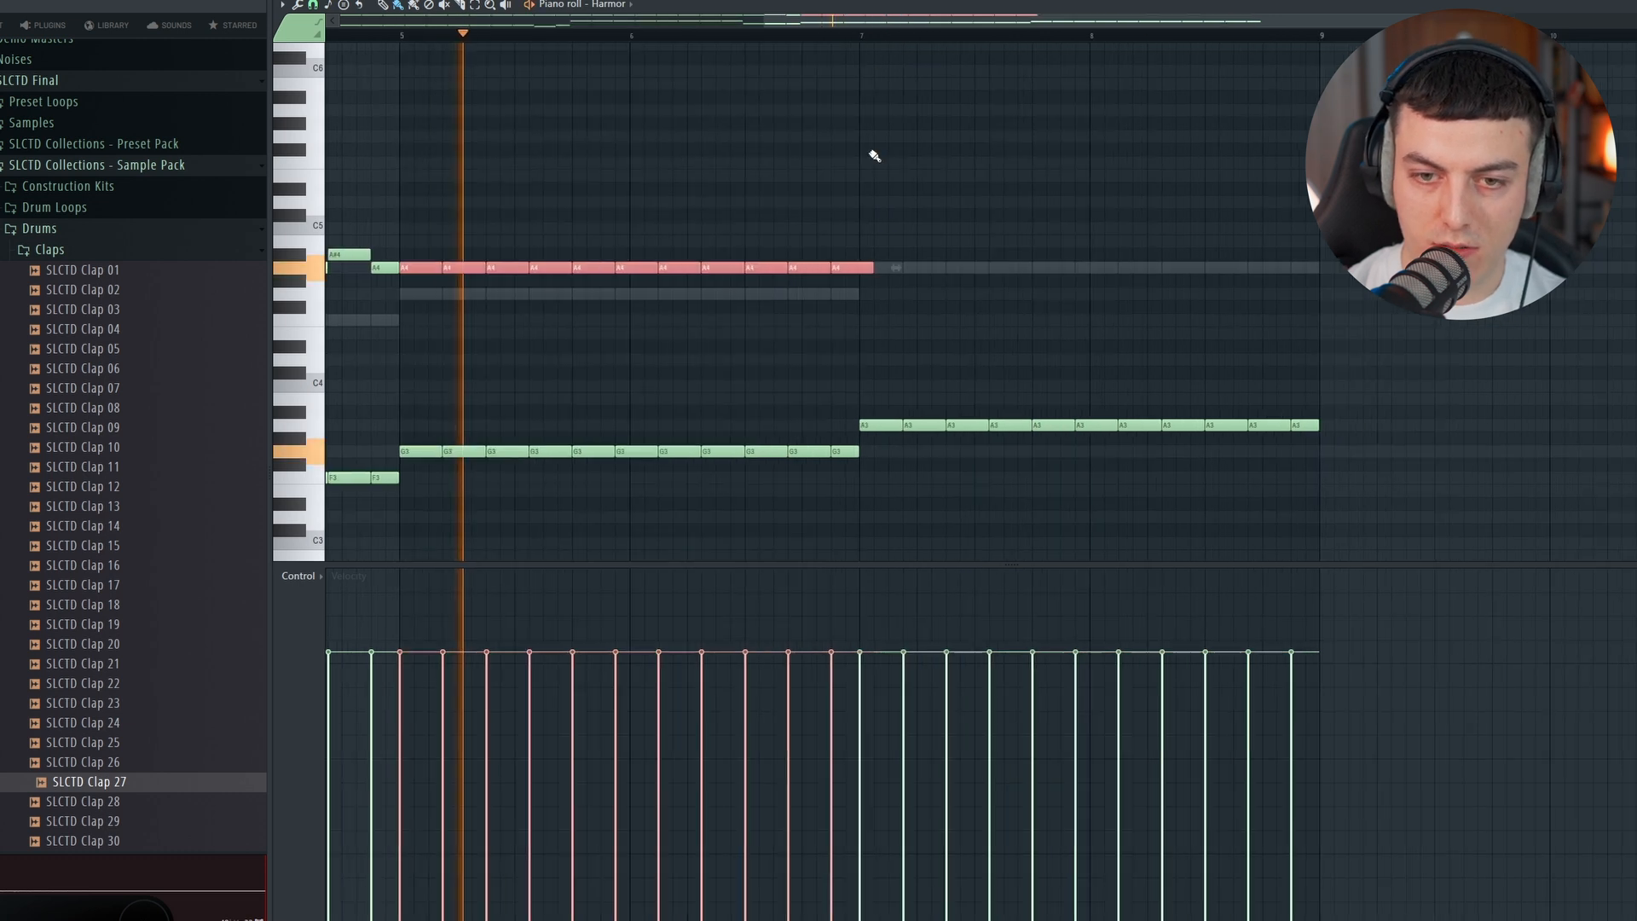
{"action": "key", "text": "ctrl+d"}
{"action": "mouse_move", "coordinate": [875, 267]}
{"action": "left_mouse_down"}
{"action": "mouse_move", "coordinate": [1342, 269]}
{"action": "mouse_move", "coordinate": [1273, 297]}
{"action": "left_mouse_up"}
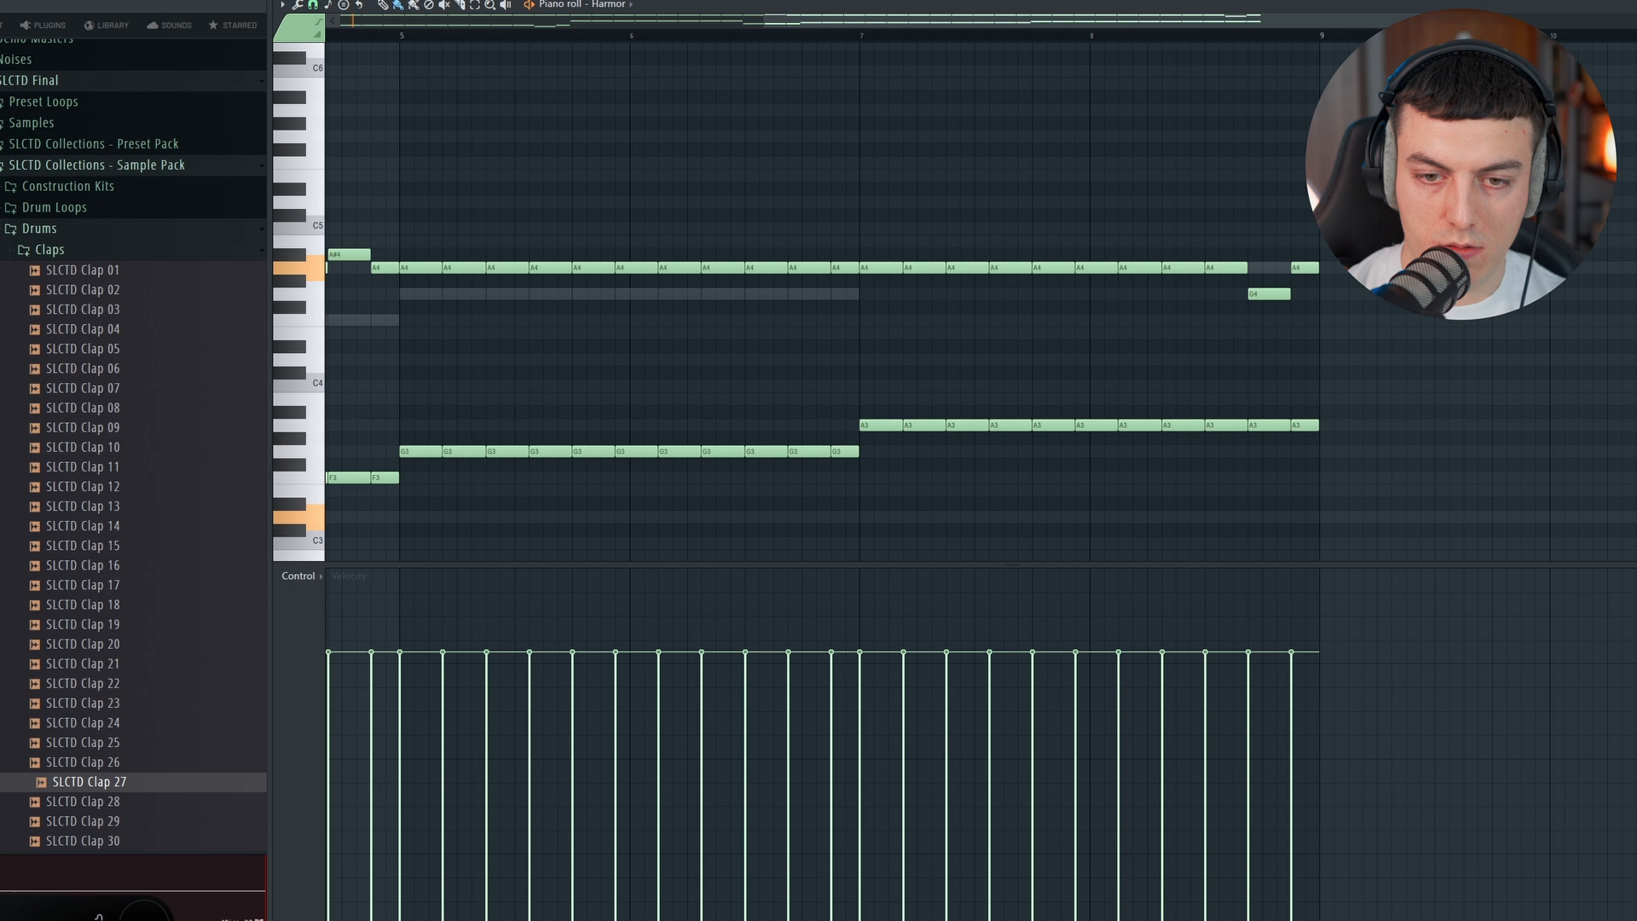
{"action": "left_click_drag", "start_coordinate": [837, 23], "coordinate": [411, 27]}
{"action": "scroll", "coordinate": [402, 77], "scroll_direction": "down", "scroll_amount": 3}
{"action": "scroll", "coordinate": [399, 83], "scroll_direction": "up", "scroll_amount": 1}
{"action": "key", "text": "space"}
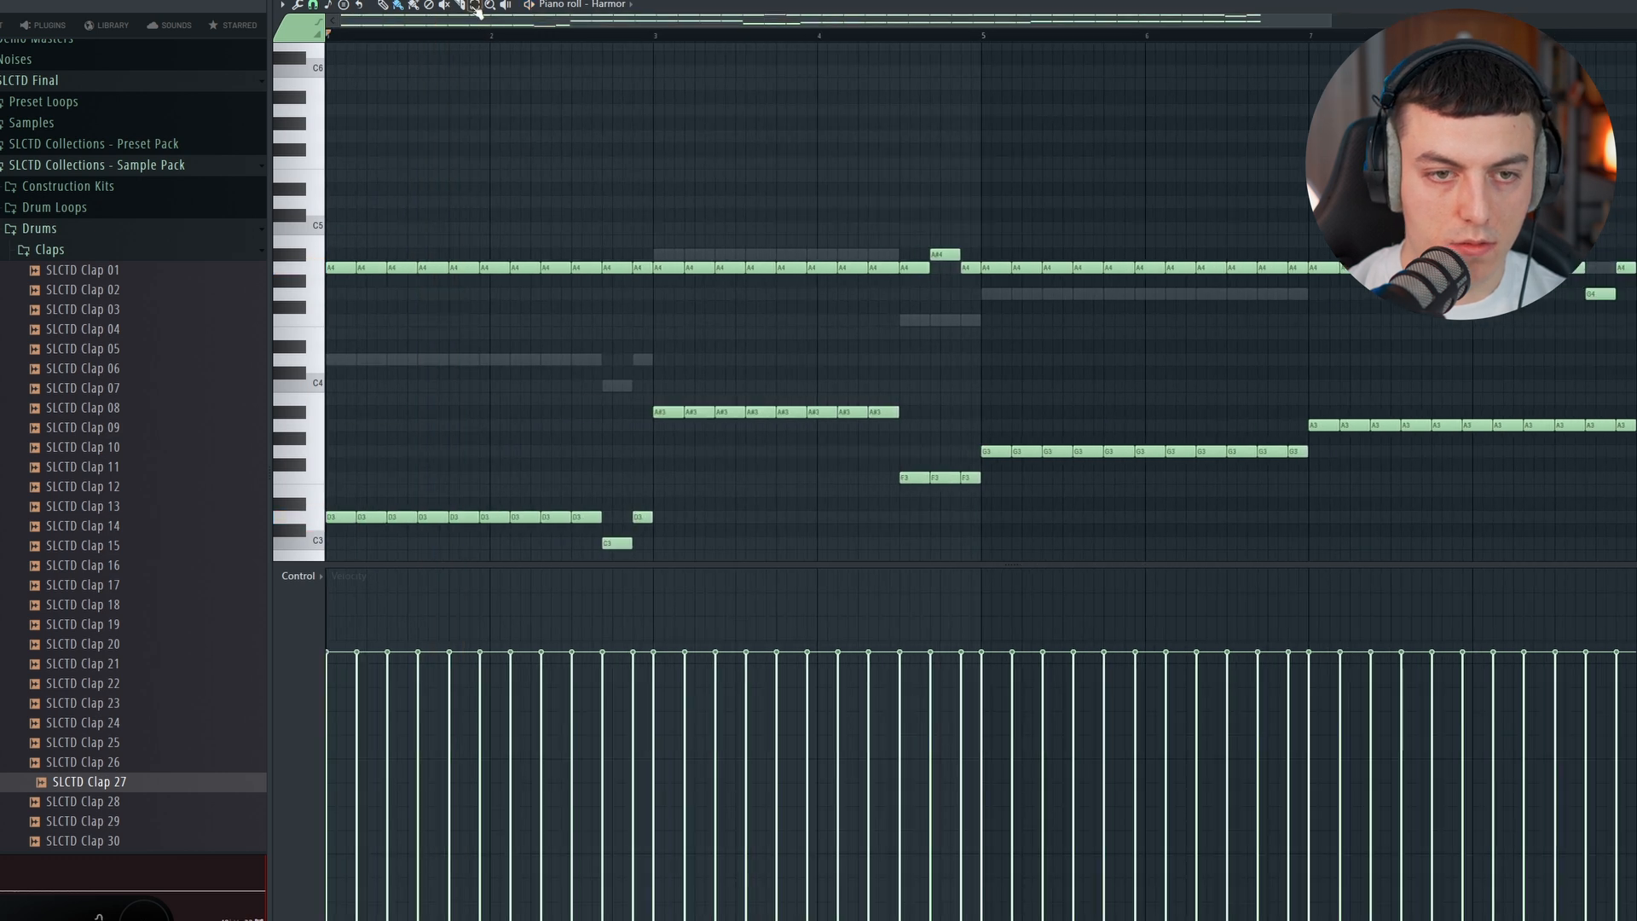
Step: Select the repeated A#3 notes in the Harmor bass line and transpose them down one octave
{"action": "scroll", "coordinate": [853, 213], "scroll_direction": "down", "scroll_amount": 3}
{"action": "left_click_drag", "start_coordinate": [947, 249], "coordinate": [558, 275]}
{"action": "key", "text": "ctrl+Down"}
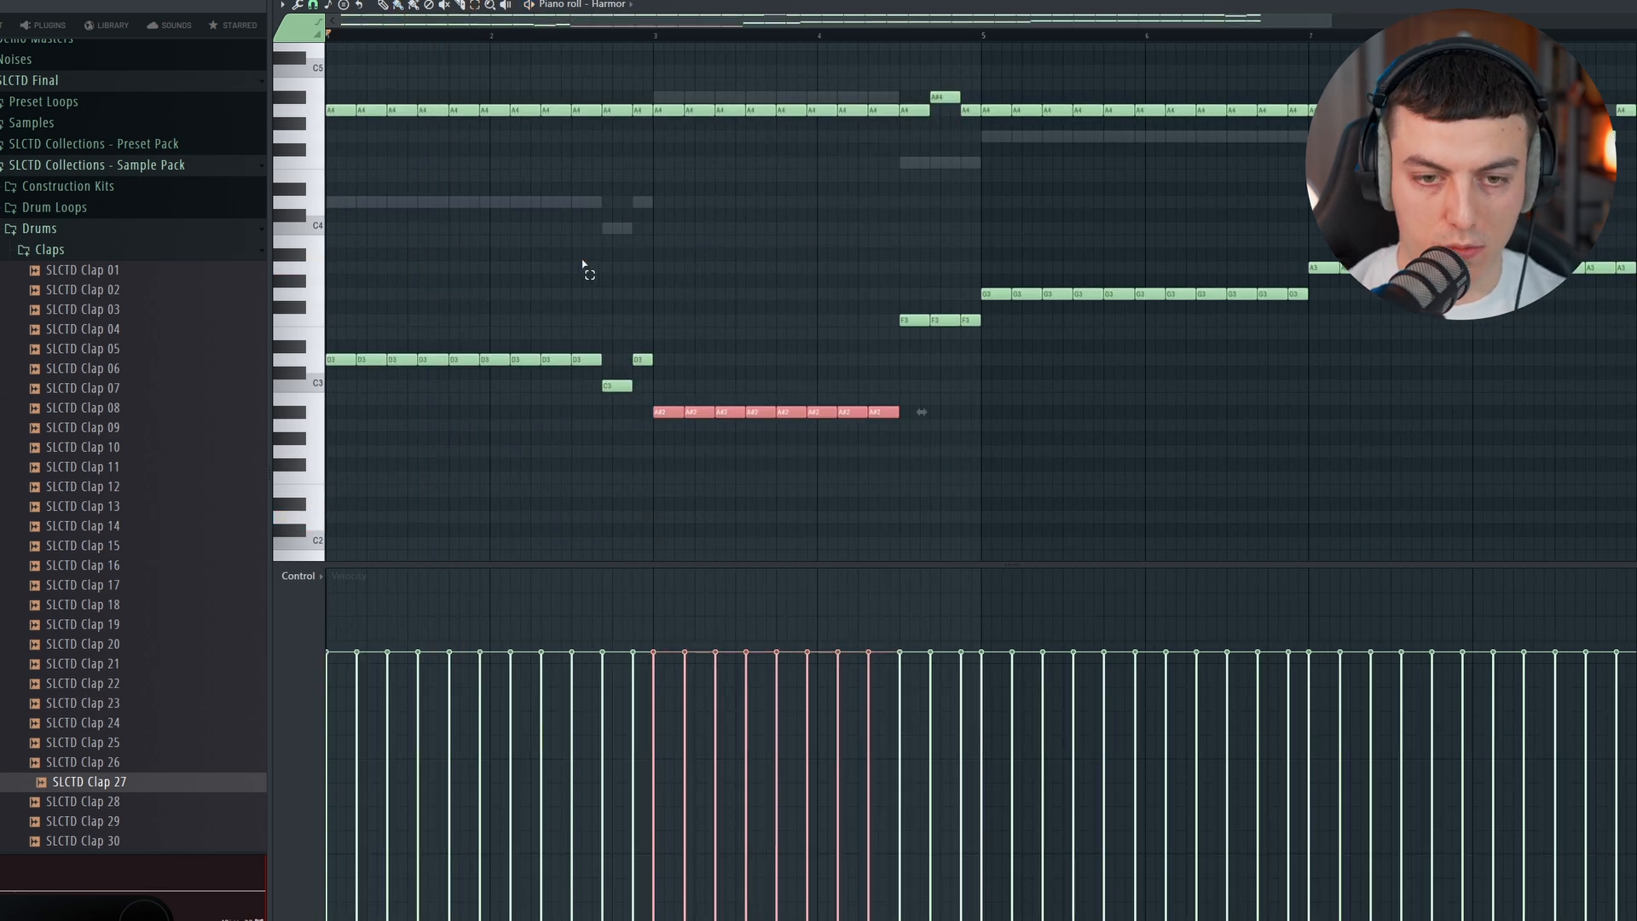
Step: Play back the Harmor pattern and chop the A4 note just before the first F3 bass note into short stutter notes
{"action": "key", "text": "space"}
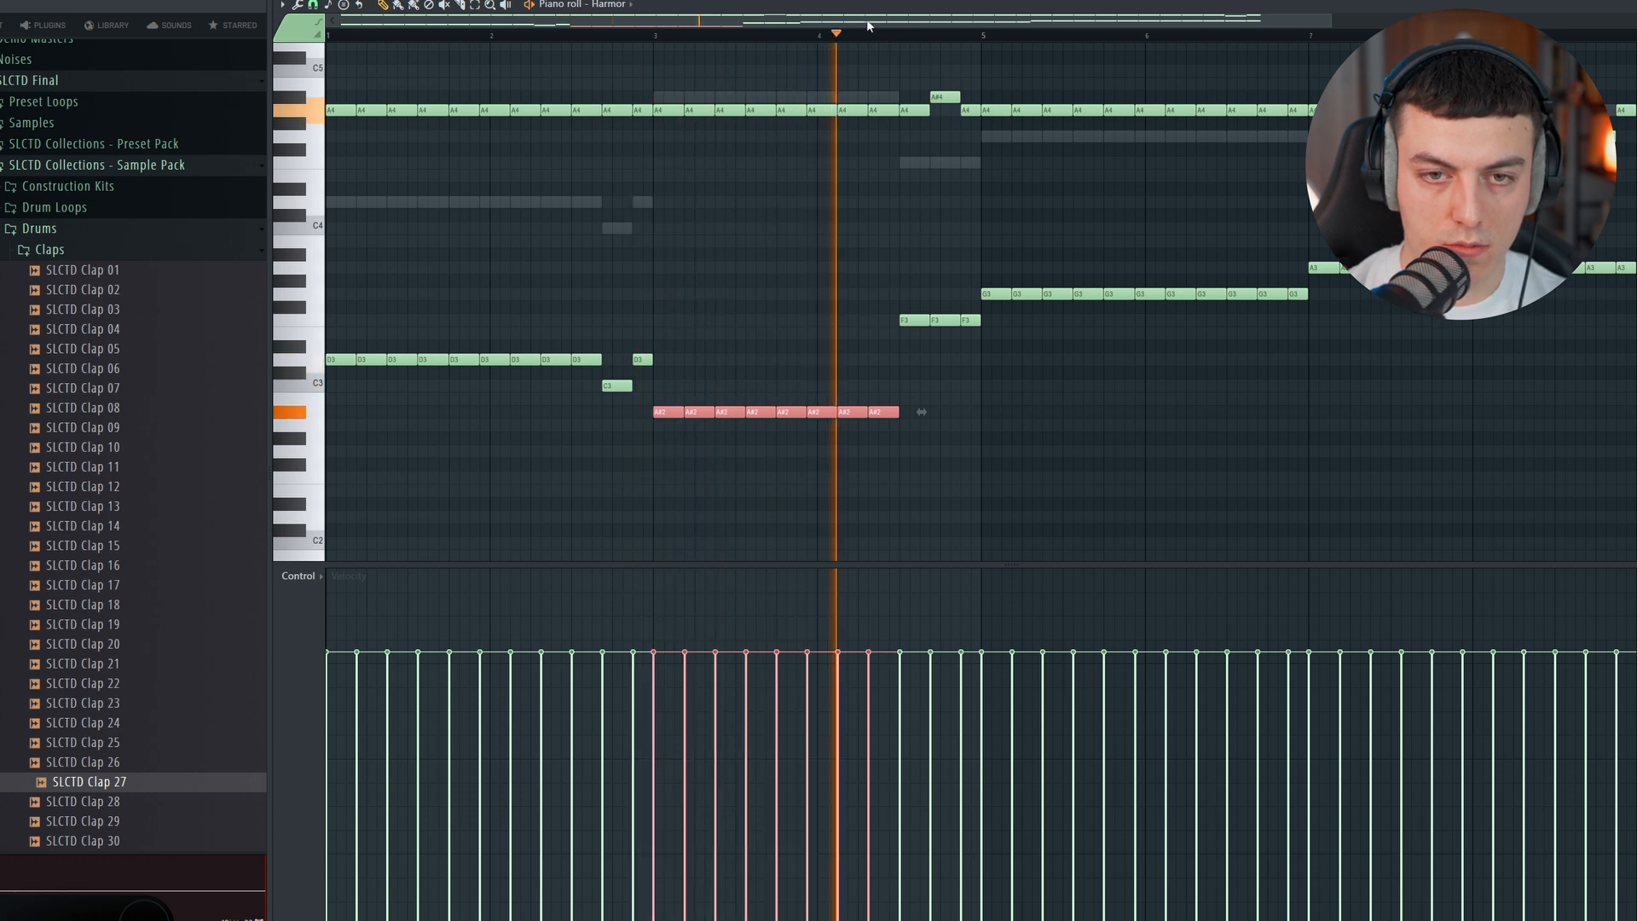
{"action": "scroll", "coordinate": [844, 60], "scroll_direction": "up", "scroll_amount": 2}
{"action": "left_click", "coordinate": [702, 161], "text": "ctrl"}
{"action": "left_click", "coordinate": [596, 36]}
{"action": "scroll", "coordinate": [772, 23], "scroll_direction": "up", "scroll_amount": 4}
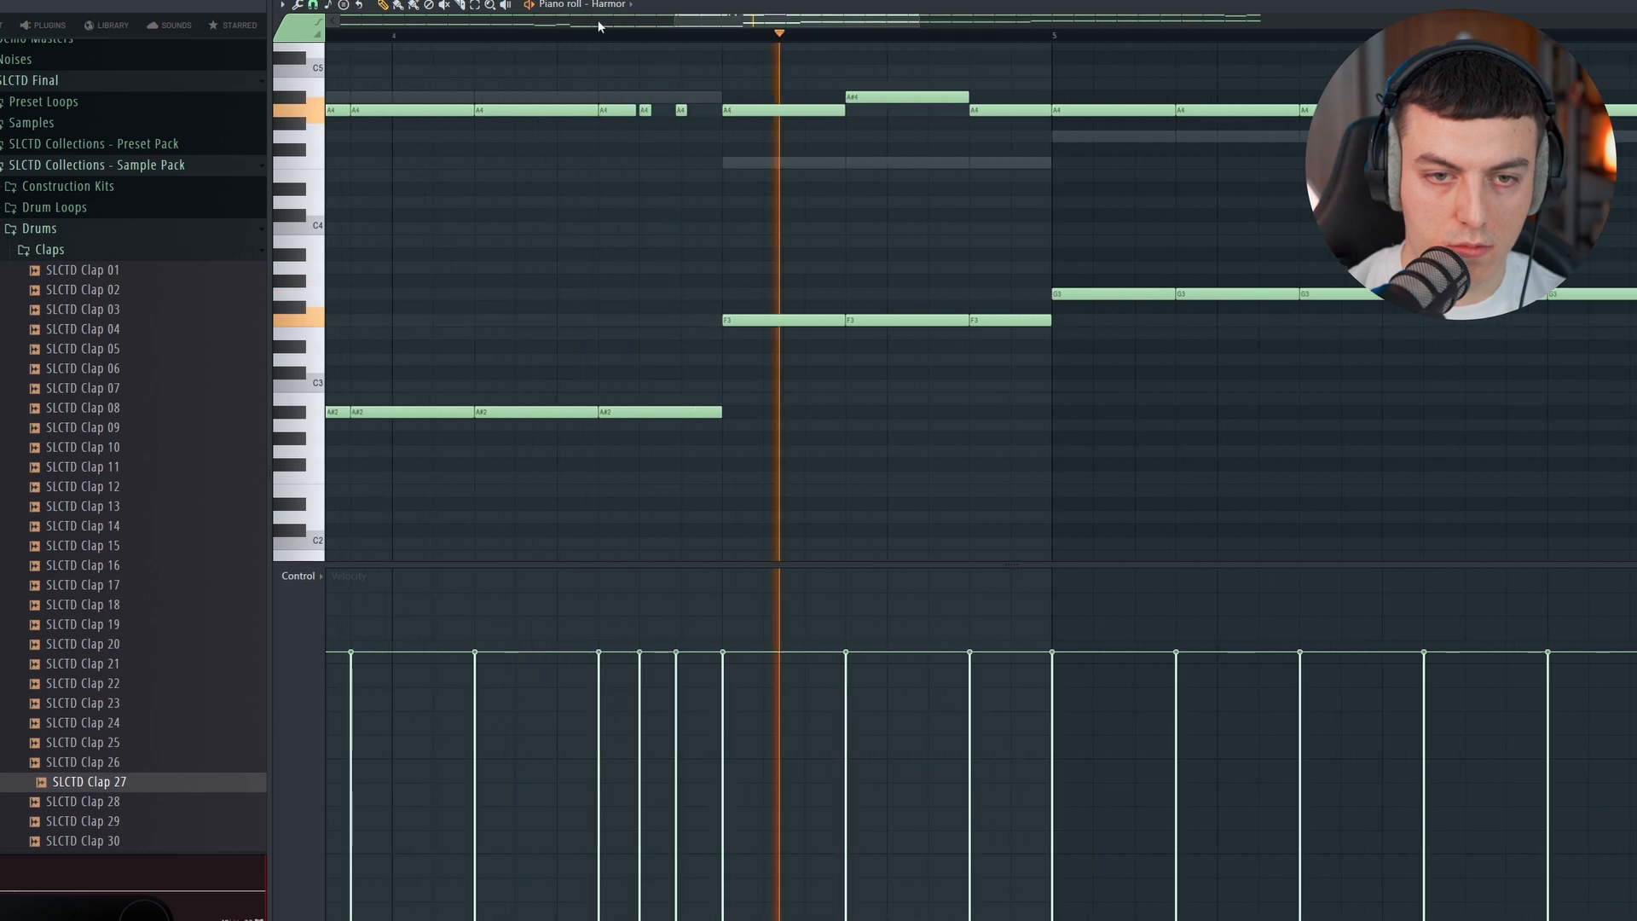
Step: Loop the passage before the F3 bass notes, trim the chopped A4 notes there and check the transition in playback
{"action": "scroll", "coordinate": [598, 21], "scroll_direction": "down", "scroll_amount": 1}
{"action": "left_click", "coordinate": [612, 36]}
{"action": "left_click_drag", "start_coordinate": [586, 37], "coordinate": [788, 37]}
{"action": "mouse_move", "coordinate": [755, 111]}
{"action": "left_mouse_down"}
{"action": "mouse_move", "coordinate": [777, 110]}
{"action": "mouse_move", "coordinate": [750, 112]}
{"action": "left_mouse_up"}
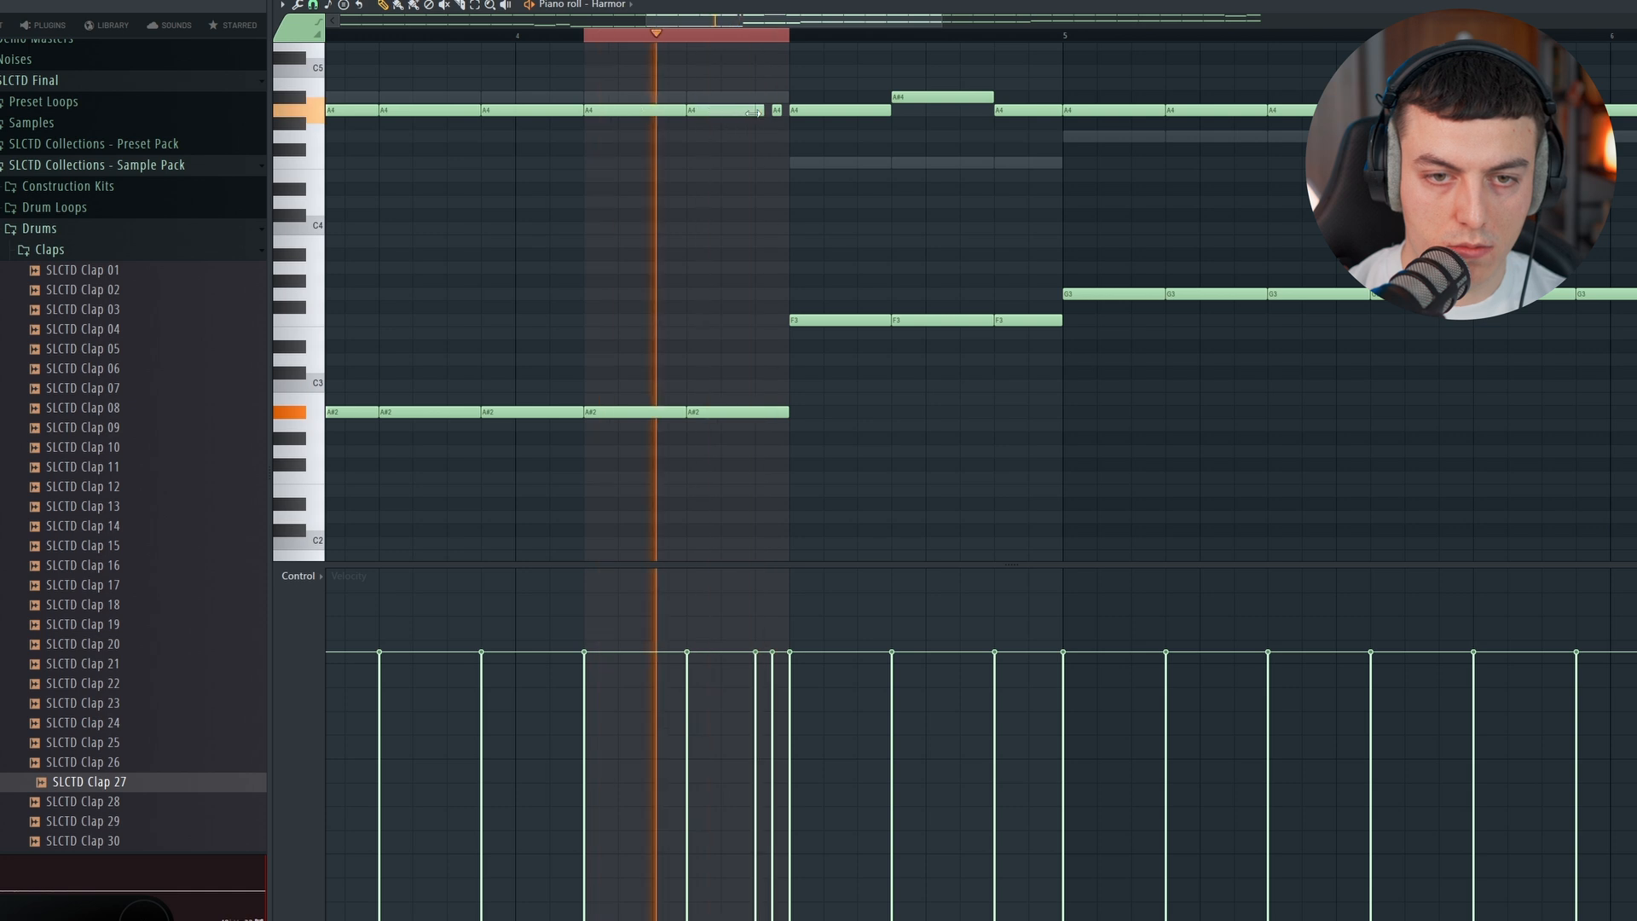
{"action": "left_click", "coordinate": [489, 37]}
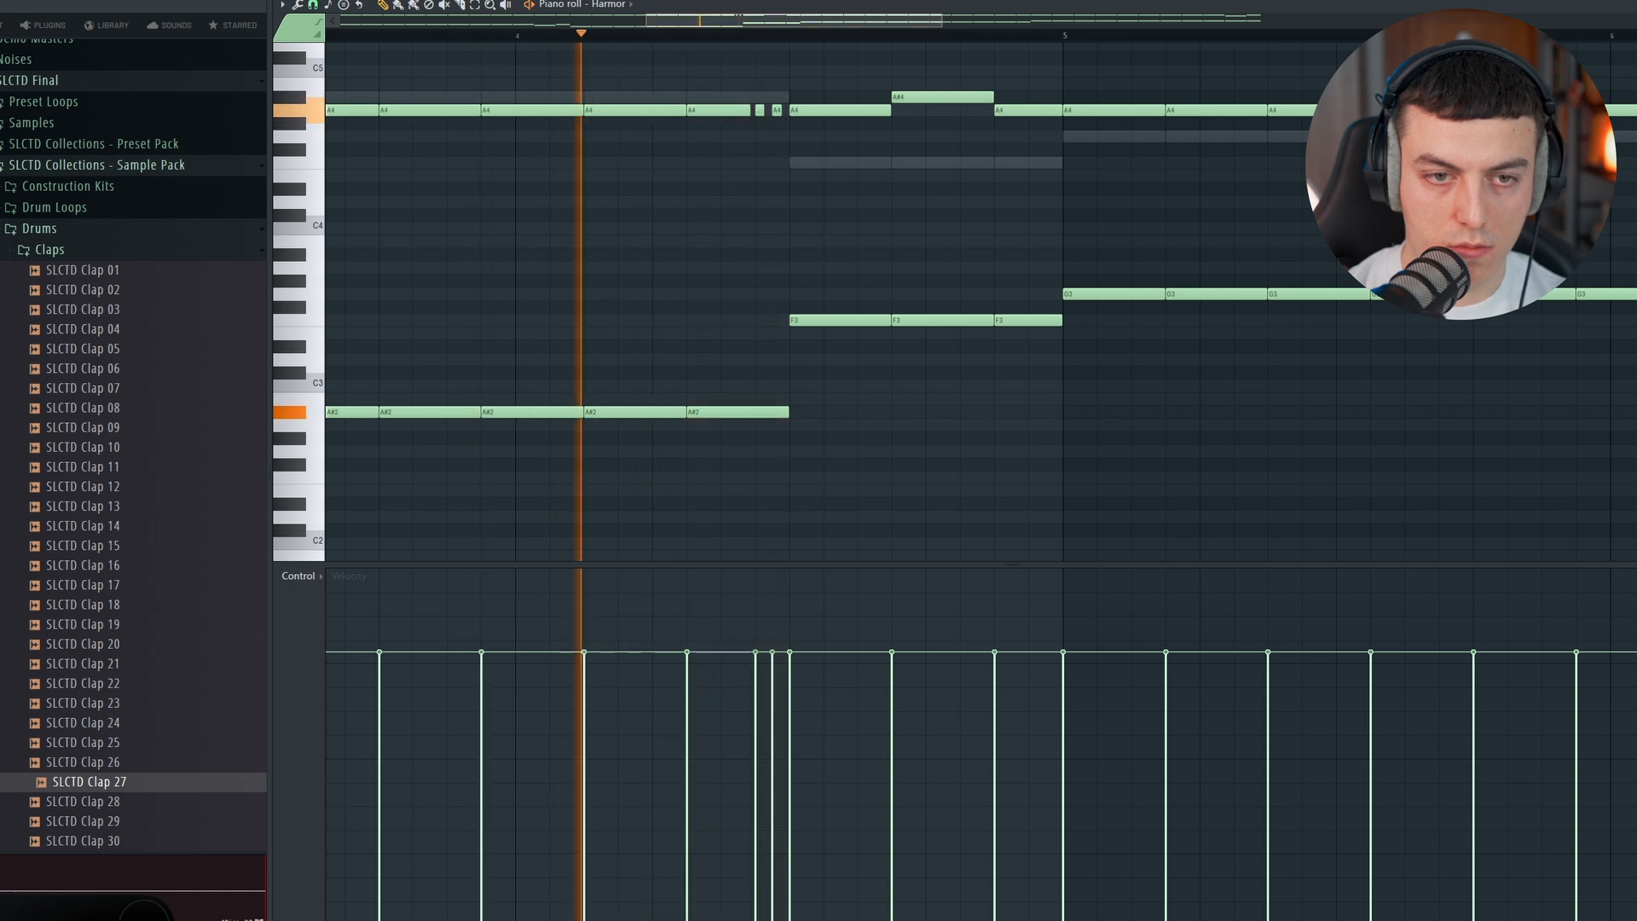
{"action": "scroll", "coordinate": [584, 23], "scroll_direction": "down", "scroll_amount": 3}
{"action": "scroll", "coordinate": [621, 21], "scroll_direction": "down", "scroll_amount": 1}
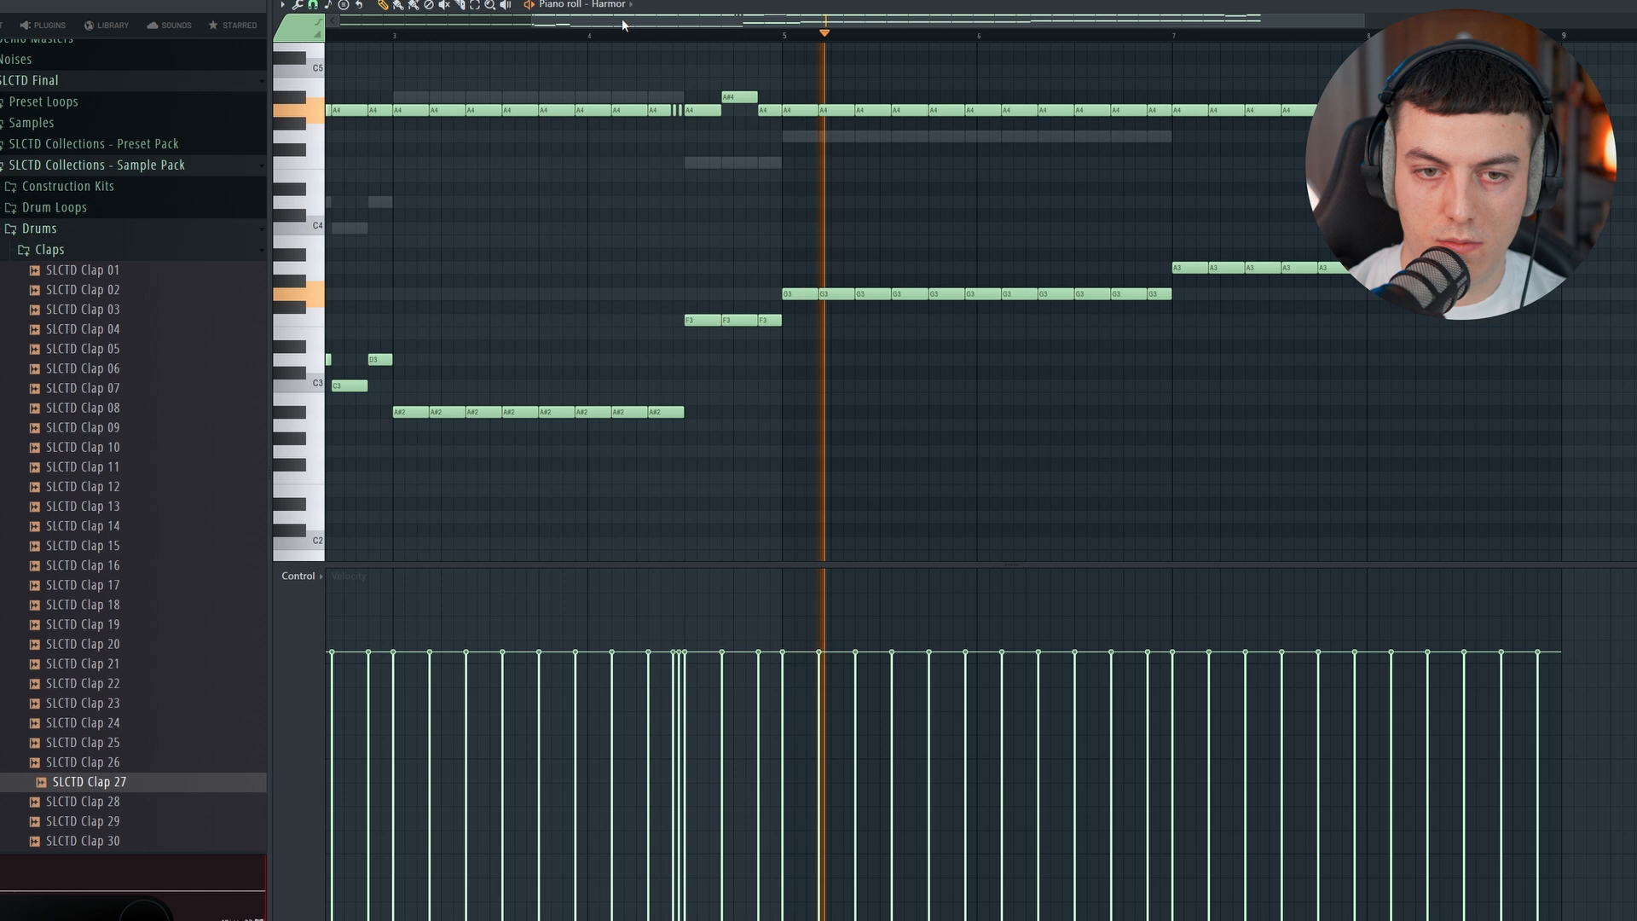
{"action": "left_click", "coordinate": [649, 35]}
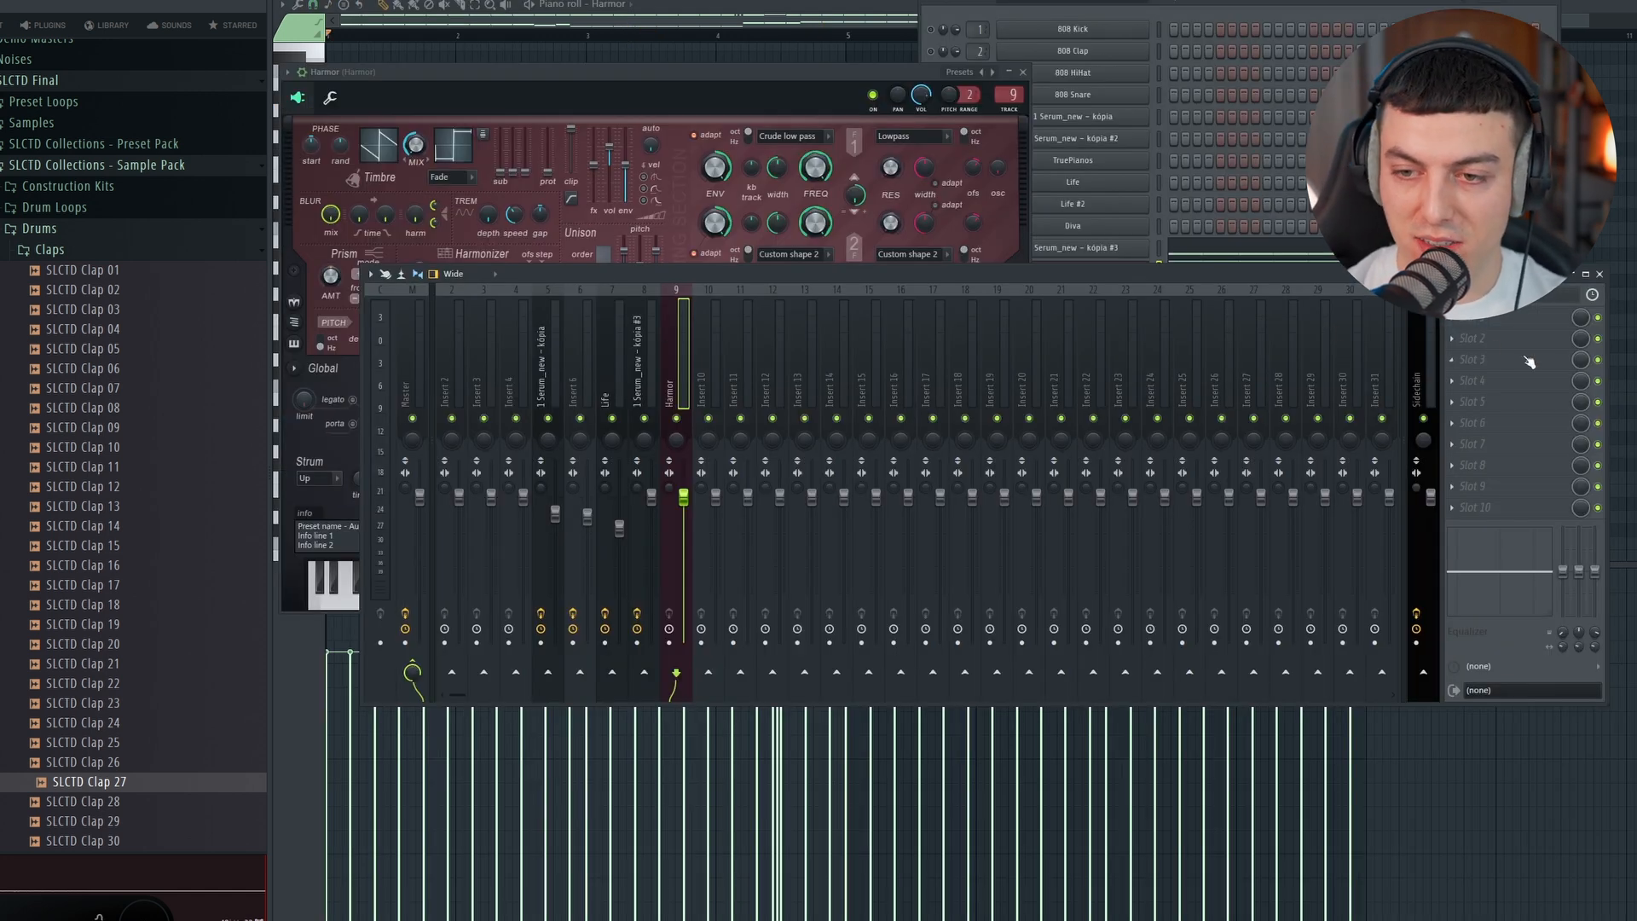
Step: Play the drop in the arrangement, add Decapitator to the Harmor mixer track and set its style to T
{"action": "left_click", "coordinate": [1461, 324]}
{"action": "mouse_move", "coordinate": [1470, 335]}
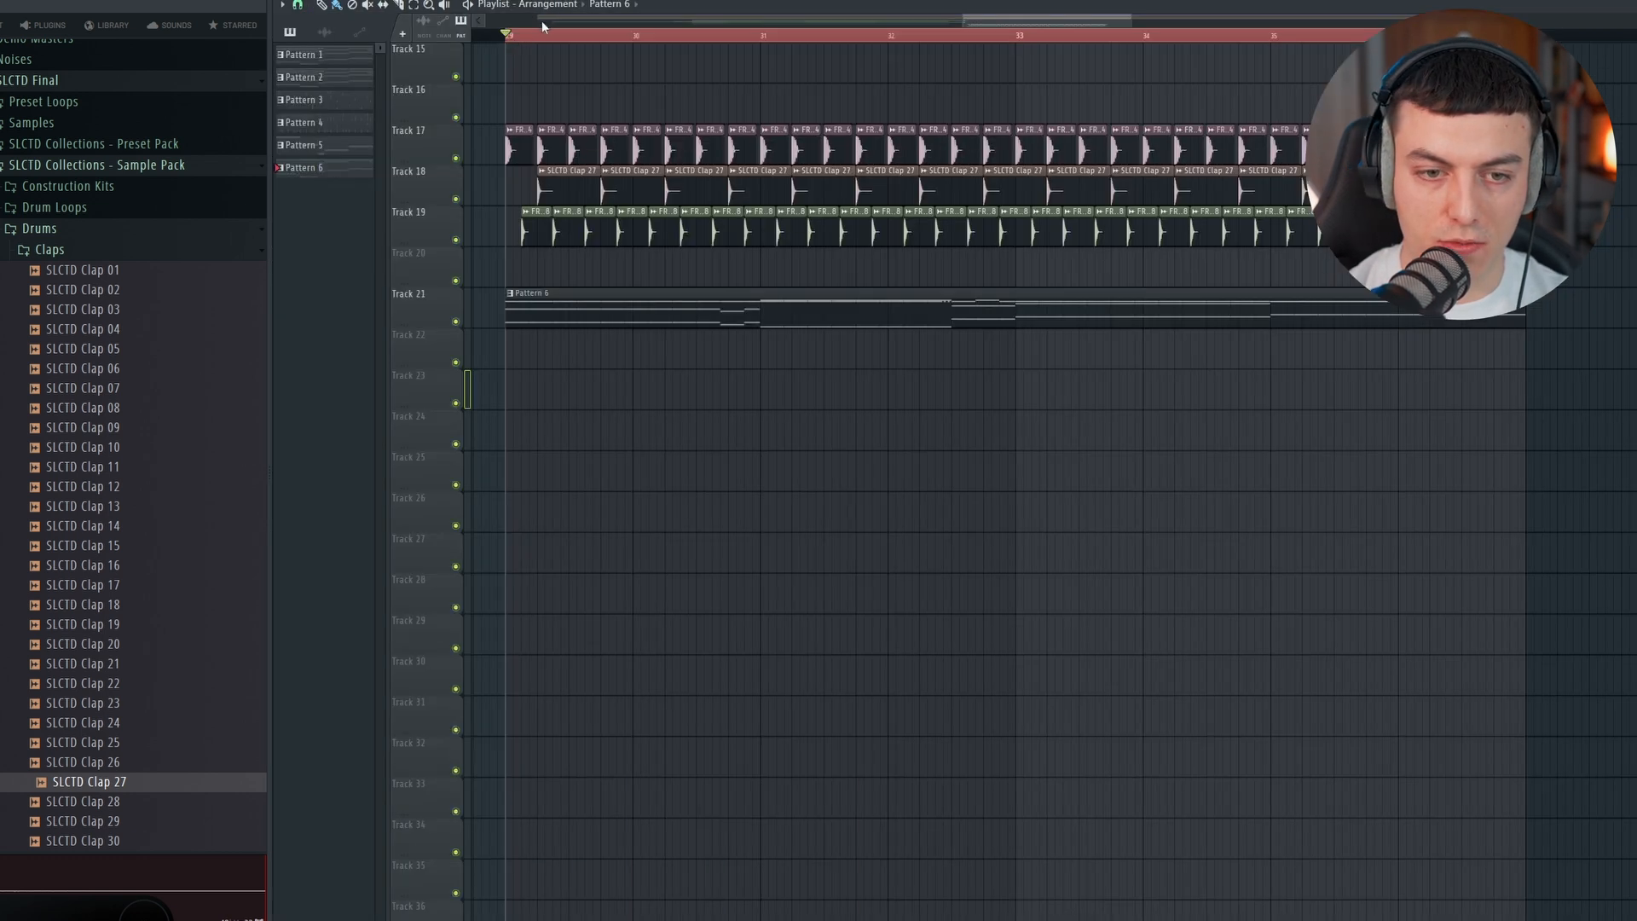
{"action": "scroll", "coordinate": [543, 27], "scroll_direction": "left", "scroll_amount": 2}
{"action": "scroll", "coordinate": [731, 149], "scroll_direction": "up", "scroll_amount": 4}
{"action": "key", "text": "space"}
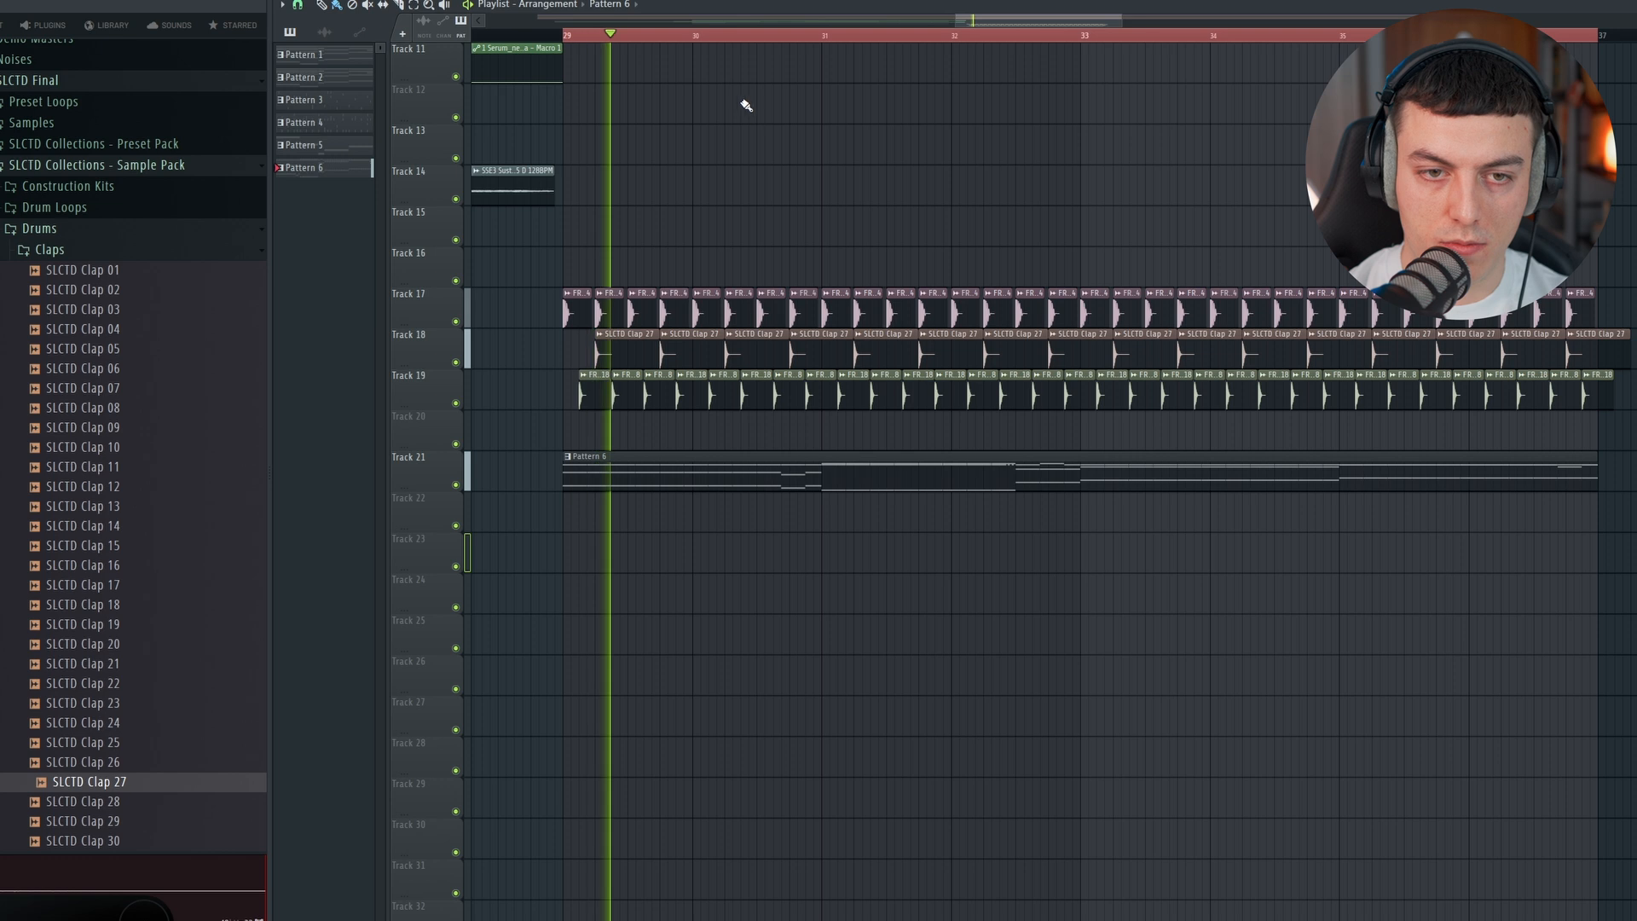
{"action": "scroll", "coordinate": [742, 132], "scroll_direction": "up", "scroll_amount": 10}
{"action": "scroll", "coordinate": [741, 136], "scroll_direction": "down", "scroll_amount": 11}
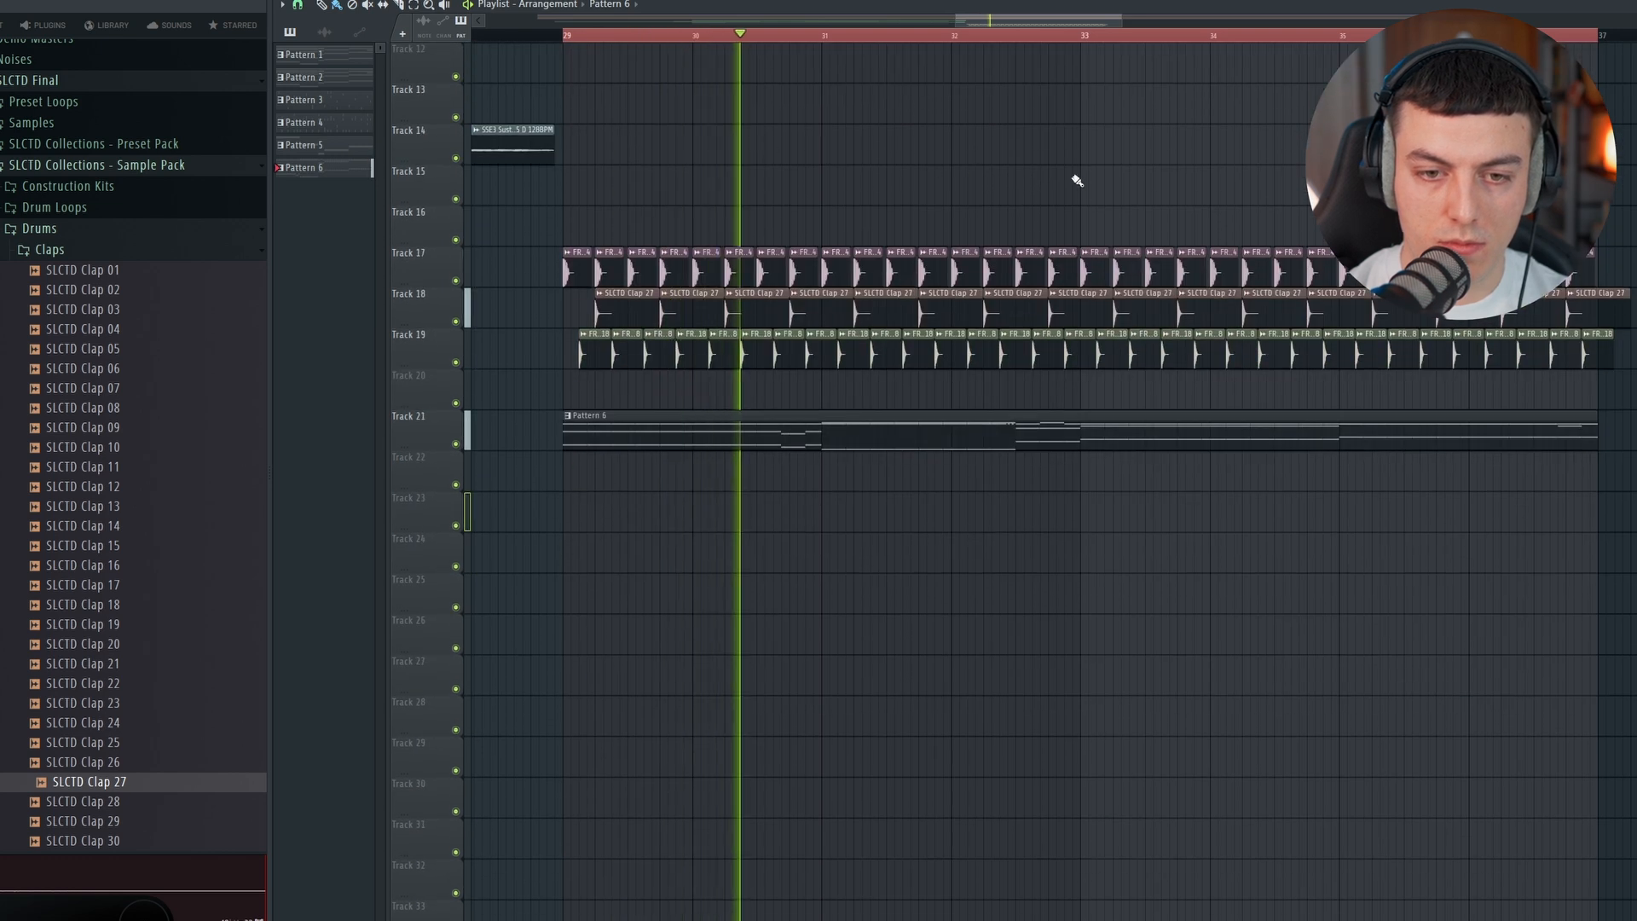
{"action": "key", "text": "space"}
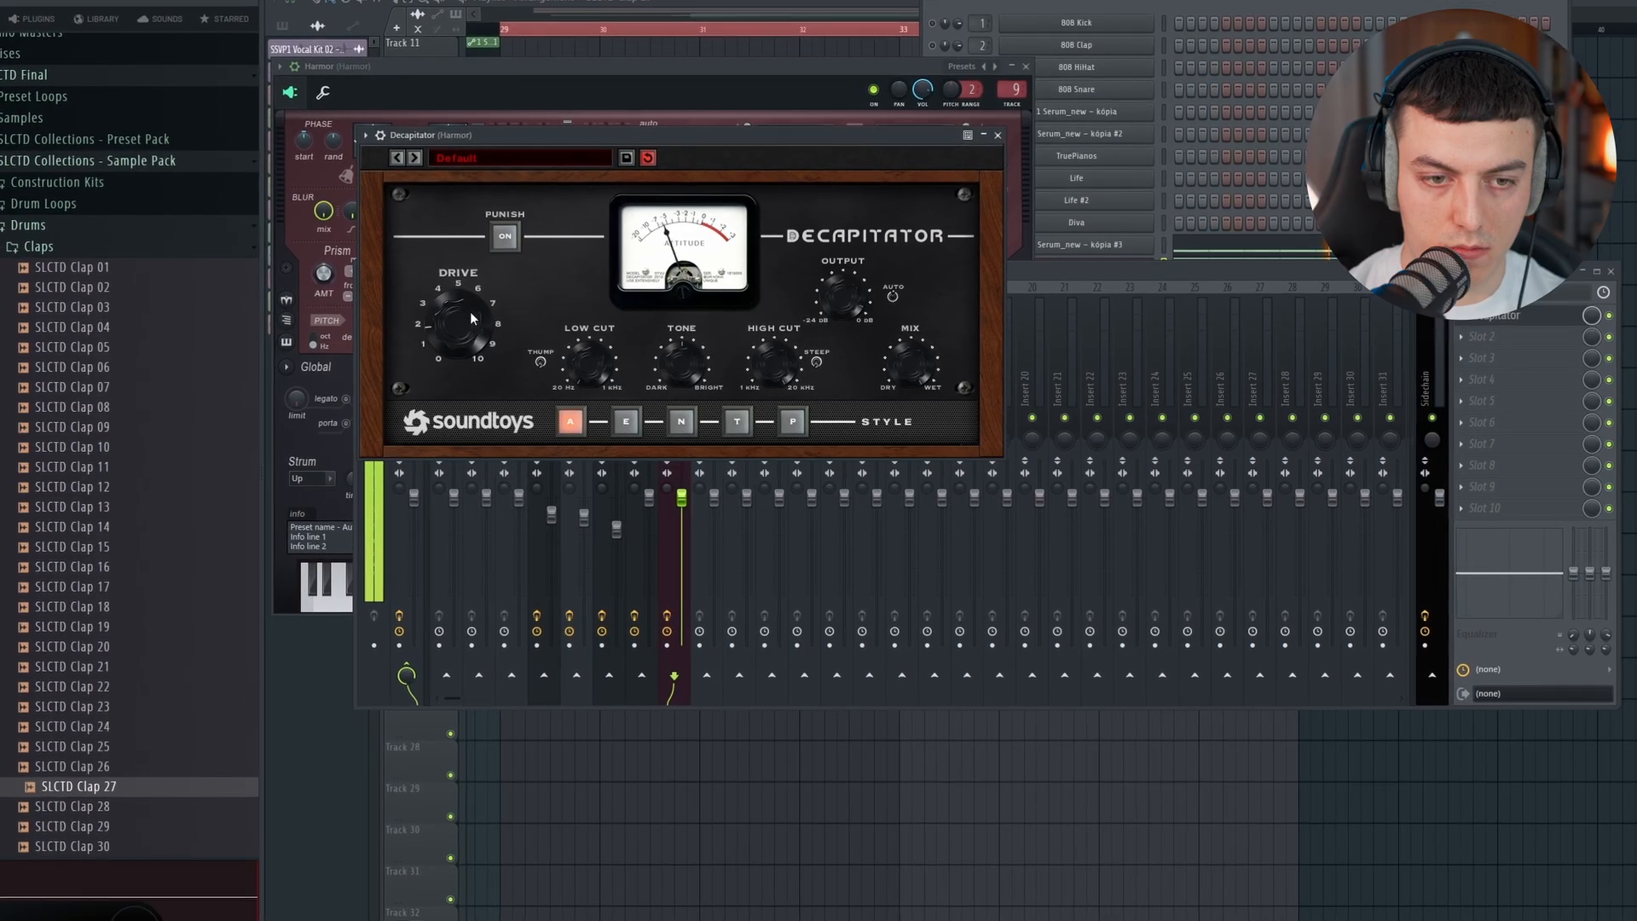
{"action": "left_click", "coordinate": [681, 421]}
{"action": "left_click", "coordinate": [735, 420]}
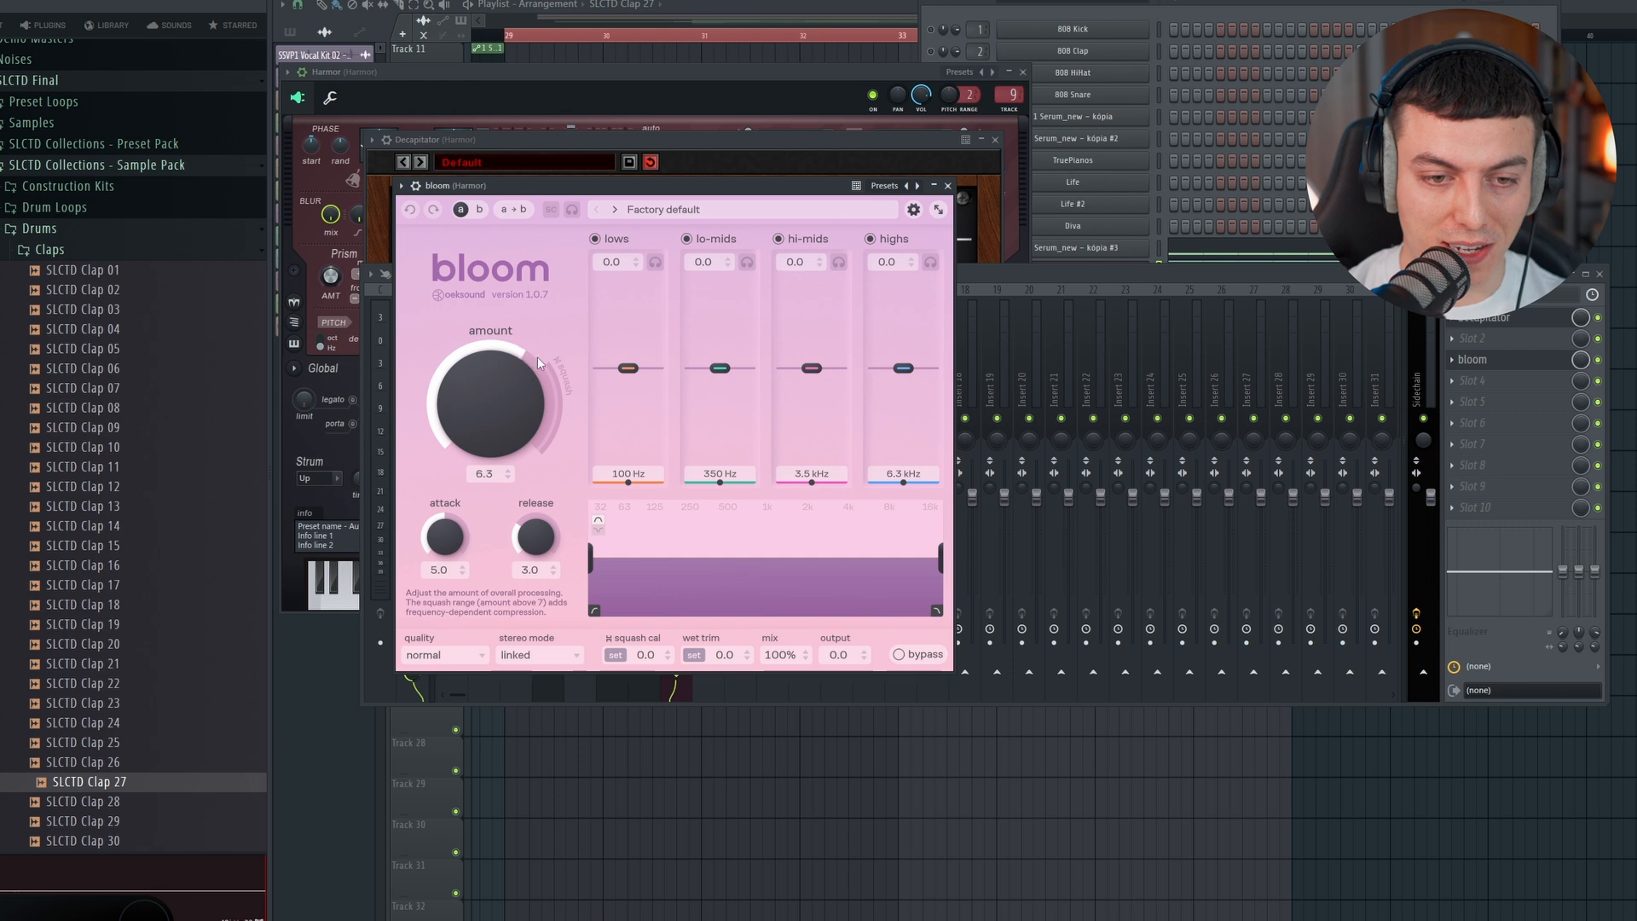
Step: Add bloom to the Harmor track with amount 8.6, lo-mids 8.1 at 620 Hz, hi-mids 5.7 and highs -6.7 at 9.3 kHz
{"action": "left_click_drag", "start_coordinate": [537, 356], "coordinate": [551, 314]}
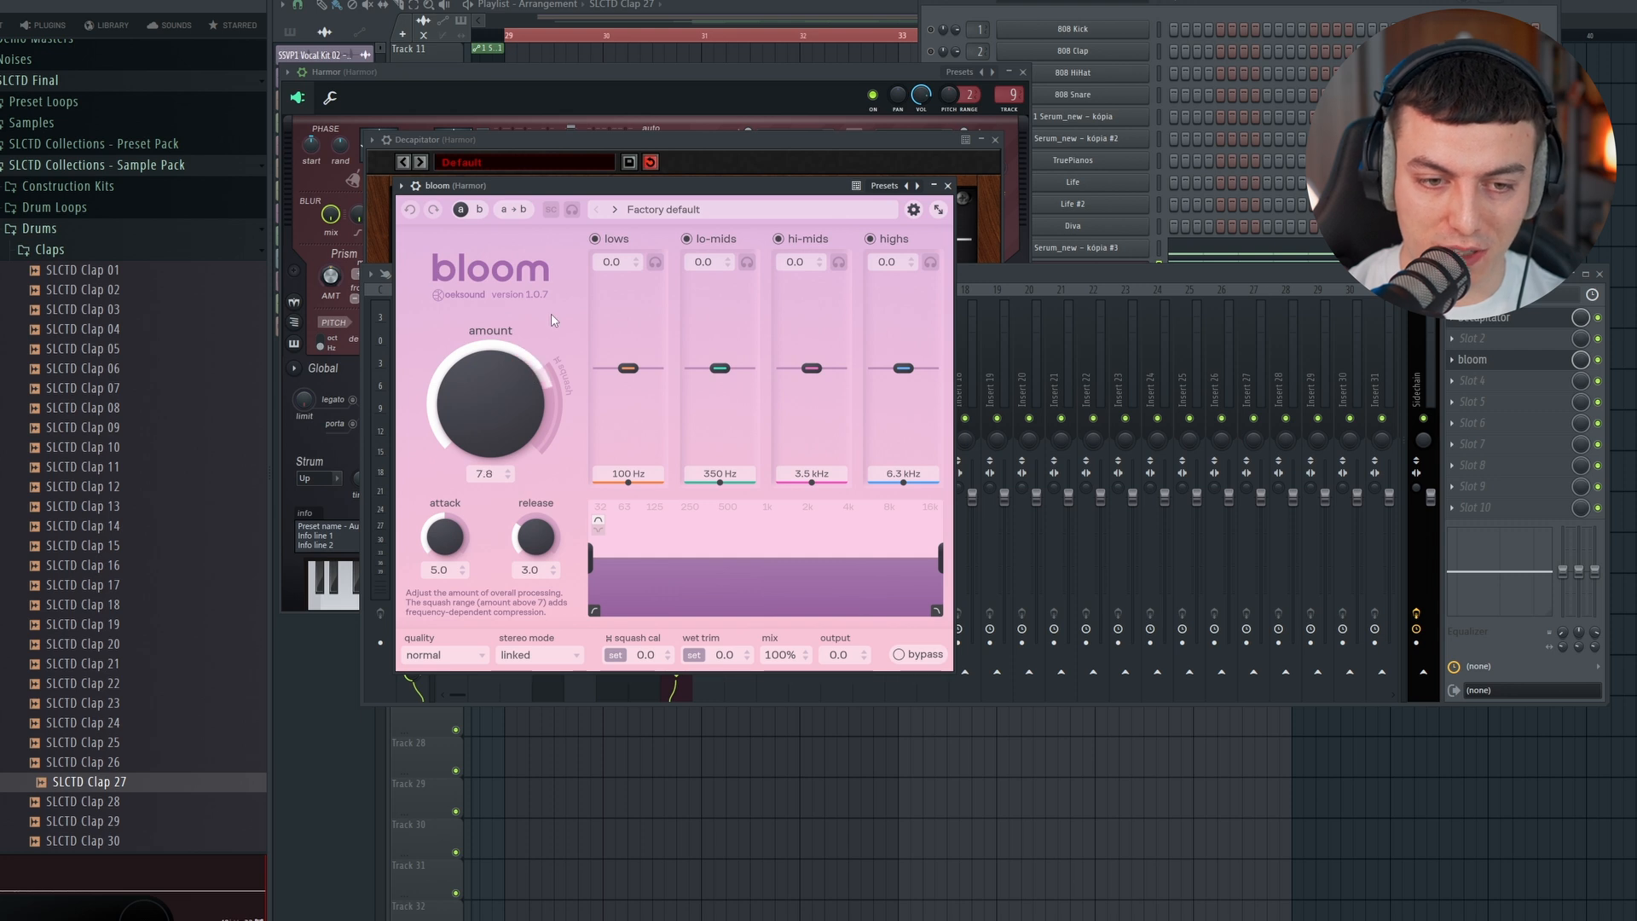
{"action": "left_click", "coordinate": [1179, 5]}
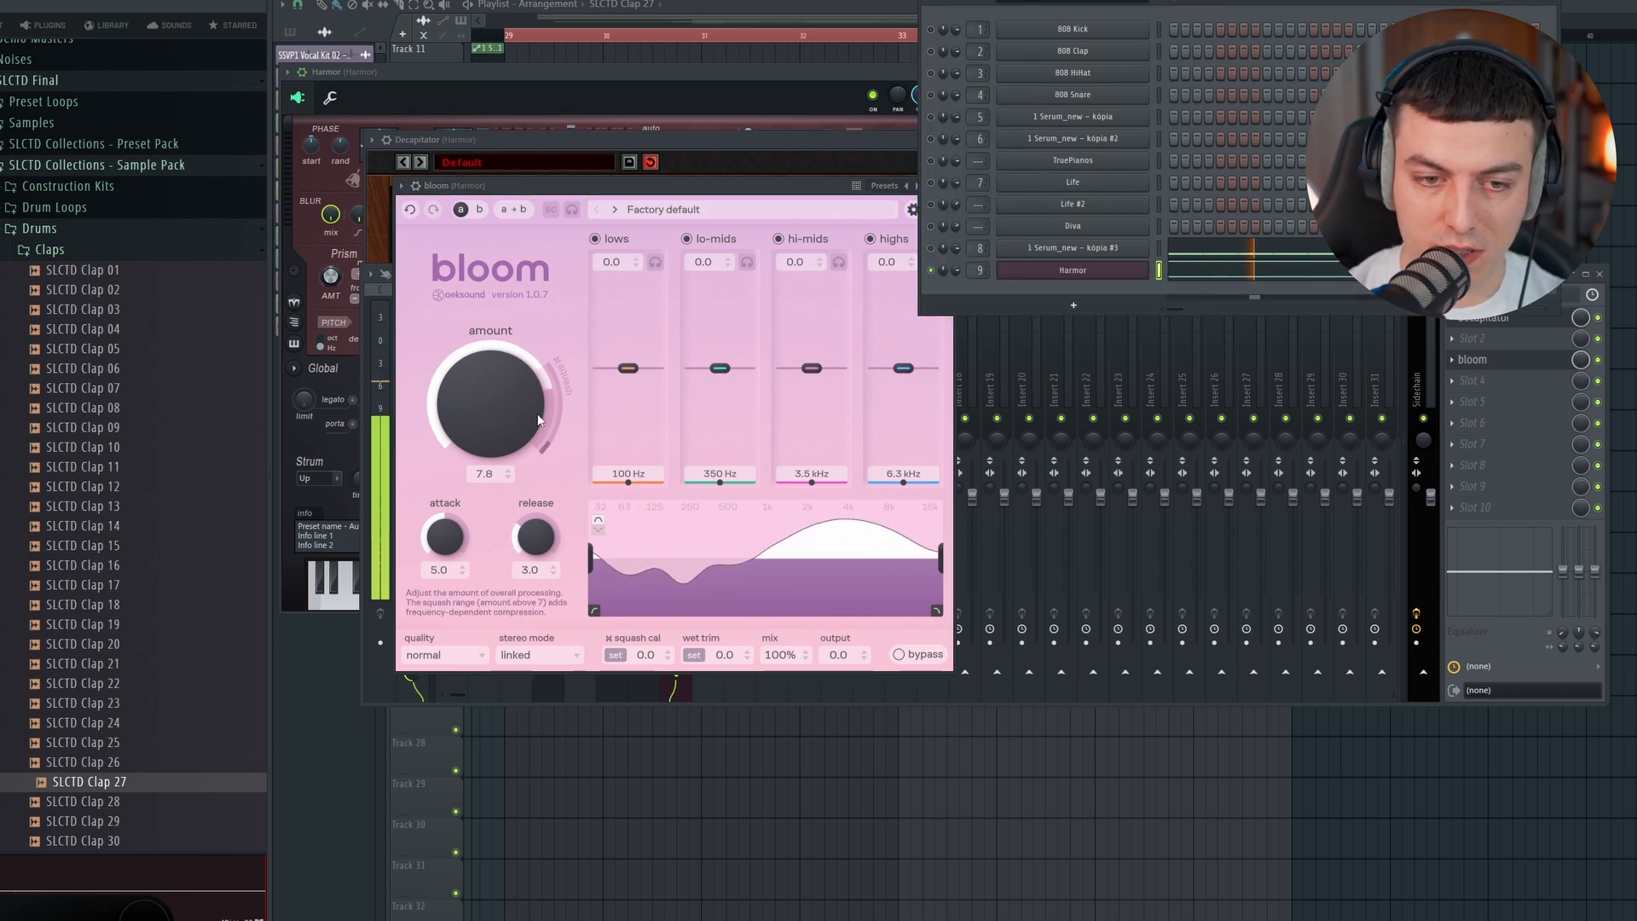
{"action": "left_click_drag", "start_coordinate": [540, 416], "coordinate": [538, 390]}
{"action": "left_click_drag", "start_coordinate": [719, 368], "coordinate": [732, 307]}
{"action": "left_click_drag", "start_coordinate": [815, 366], "coordinate": [736, 304]}
{"action": "left_click_drag", "start_coordinate": [892, 363], "coordinate": [901, 419]}
{"action": "mouse_move", "coordinate": [813, 325]}
{"action": "left_mouse_down"}
{"action": "mouse_move", "coordinate": [733, 283]}
{"action": "mouse_move", "coordinate": [821, 322]}
{"action": "left_mouse_up"}
{"action": "left_click_drag", "start_coordinate": [733, 292], "coordinate": [735, 300]}
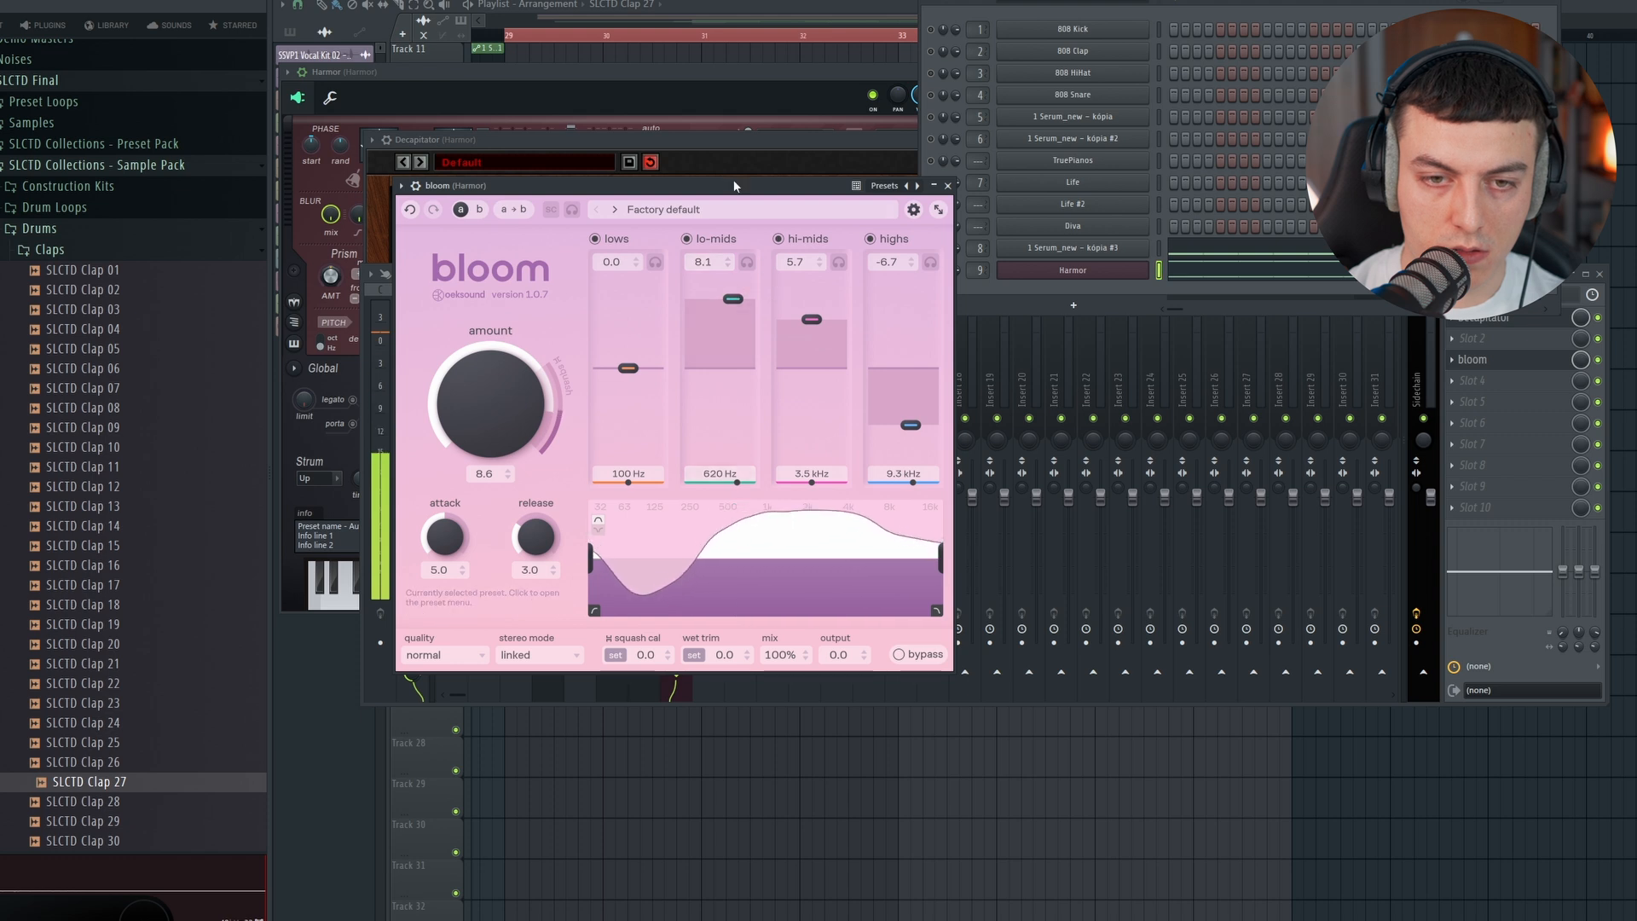
Step: Add SIIK Sounds Colorizer after bloom on the Harmor track and raise its Noise, Pitch Wobble and Distort amounts
{"action": "left_click", "coordinate": [1468, 381]}
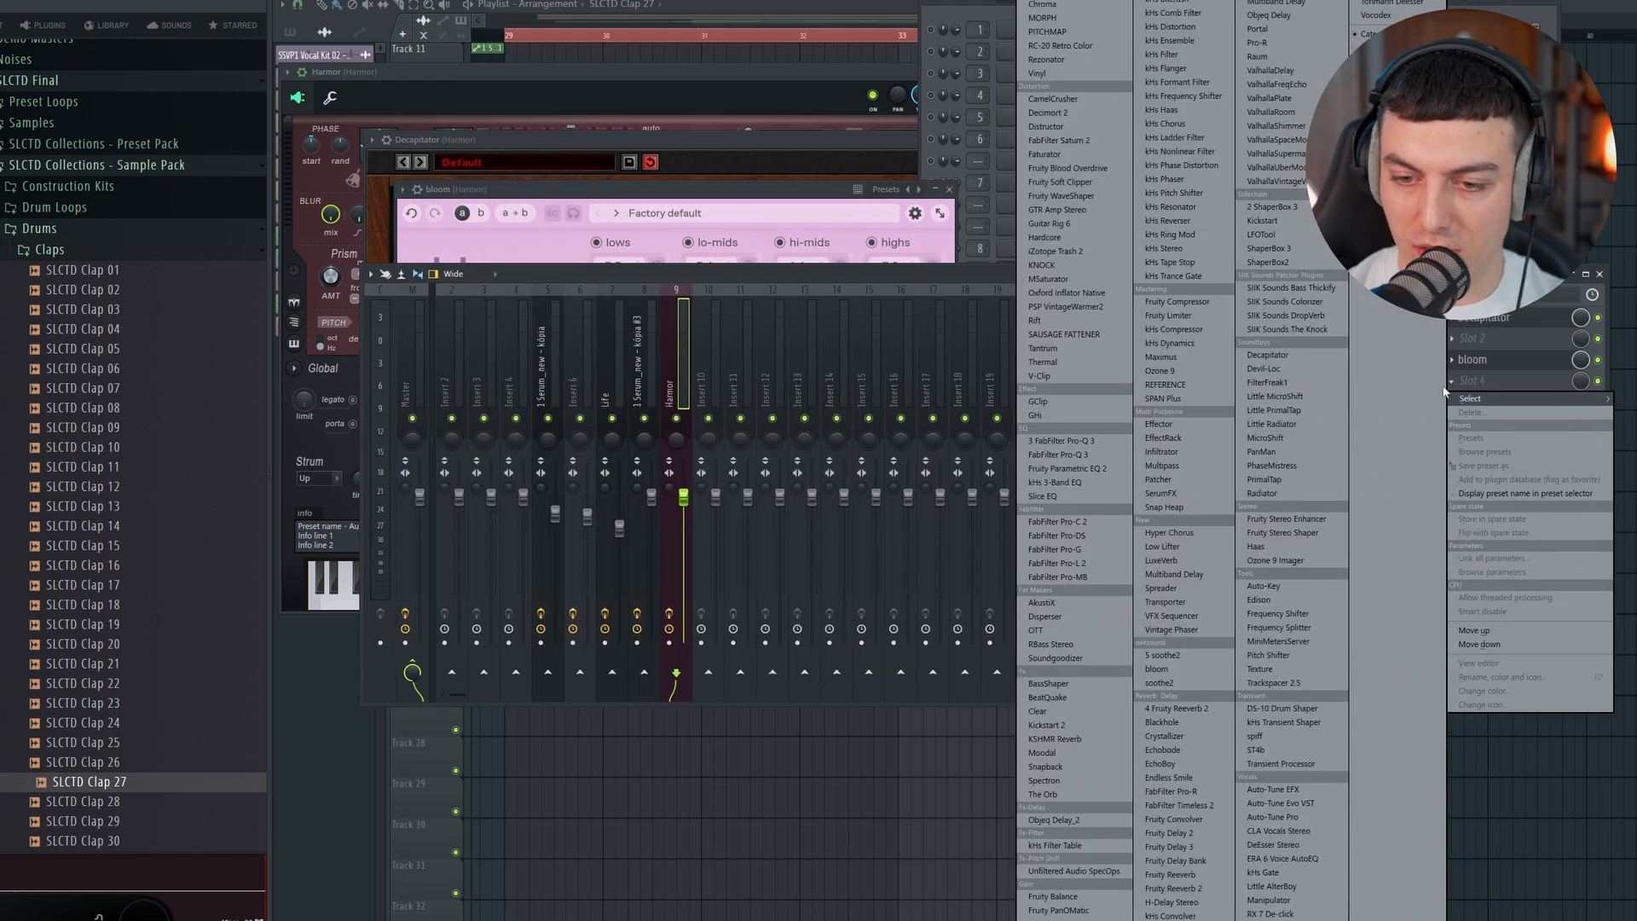
{"action": "left_click", "coordinate": [1313, 301]}
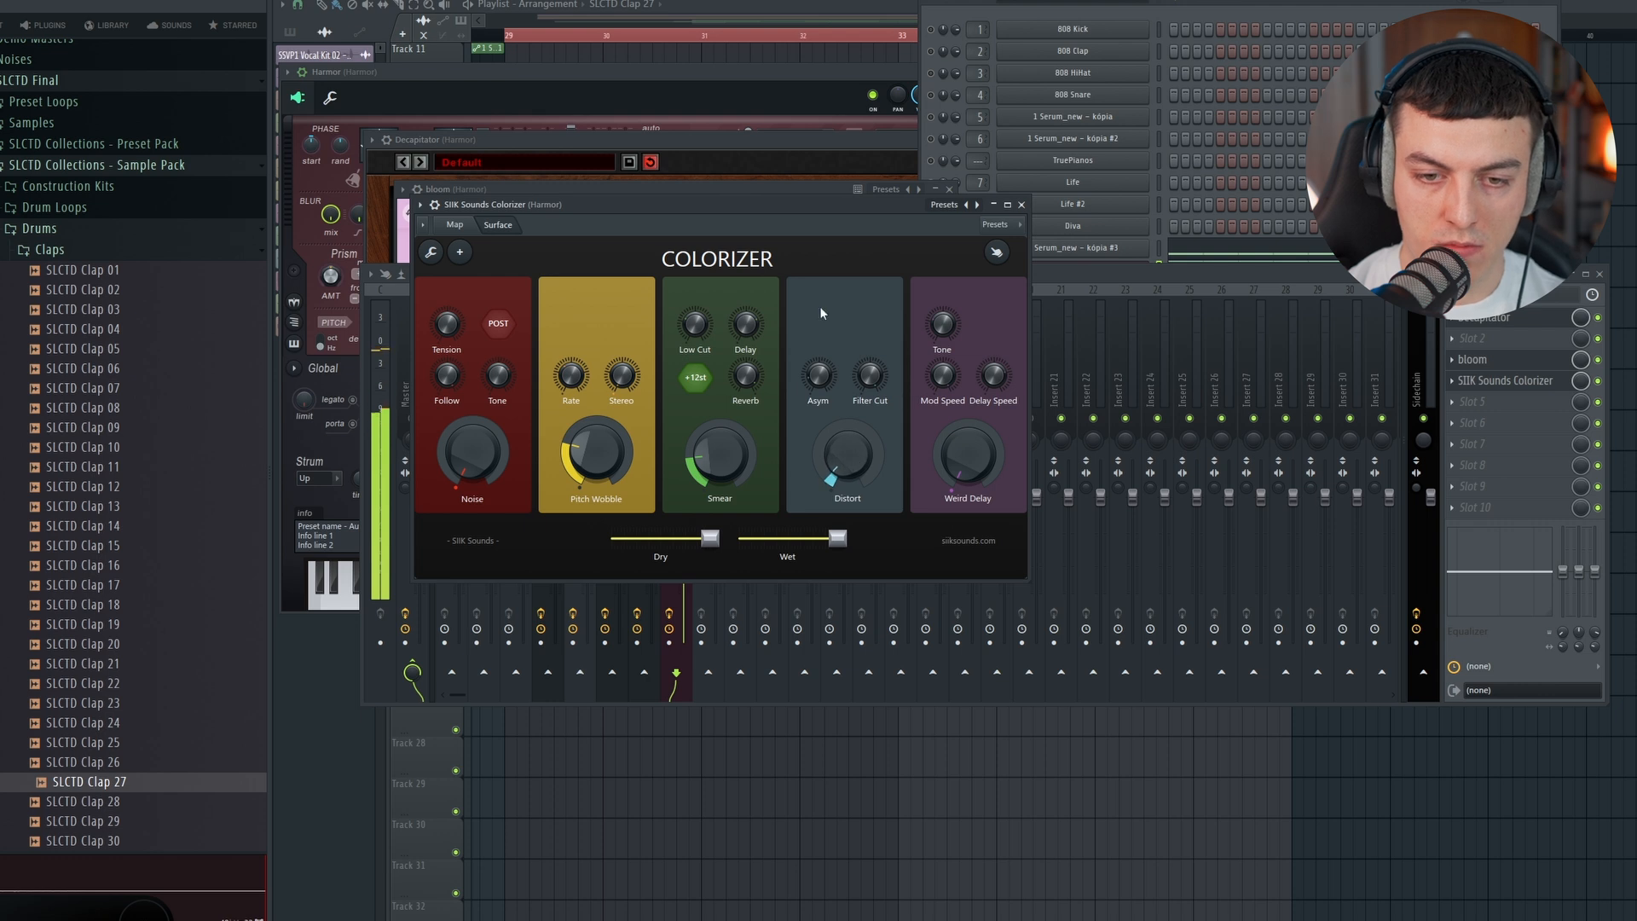
{"action": "left_click_drag", "start_coordinate": [799, 210], "coordinate": [934, 216]}
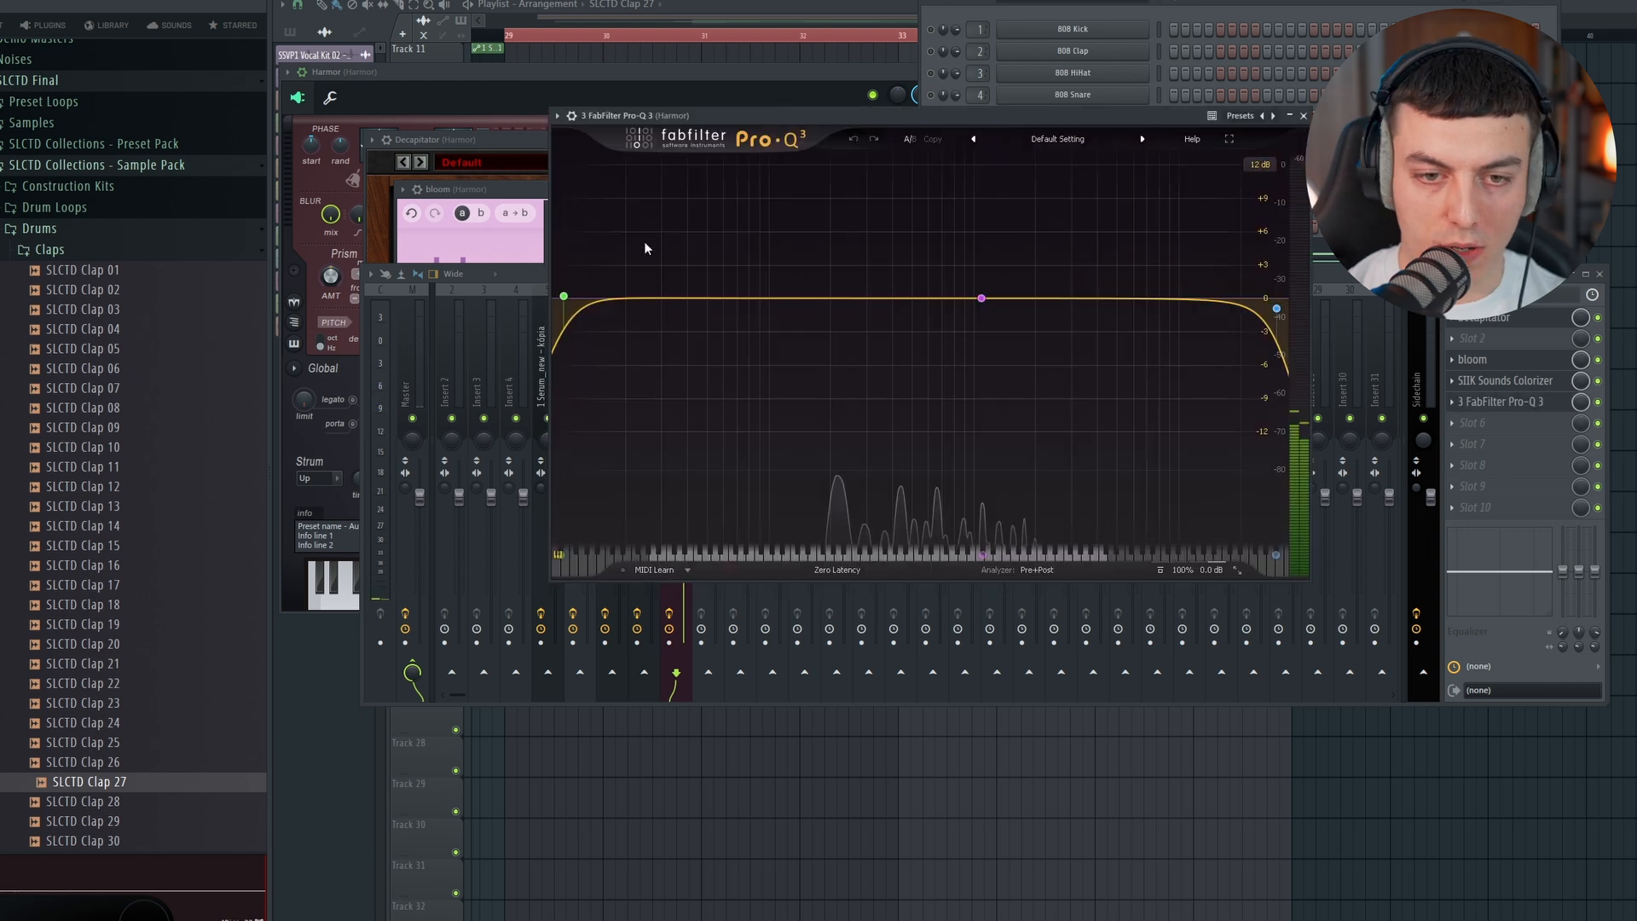
Step: Add FabFilter Pro-Q 3 to the Harmor track and place a 12 dB/oct low cut at about 130 Hz
{"action": "left_click_drag", "start_coordinate": [588, 298], "coordinate": [796, 297]}
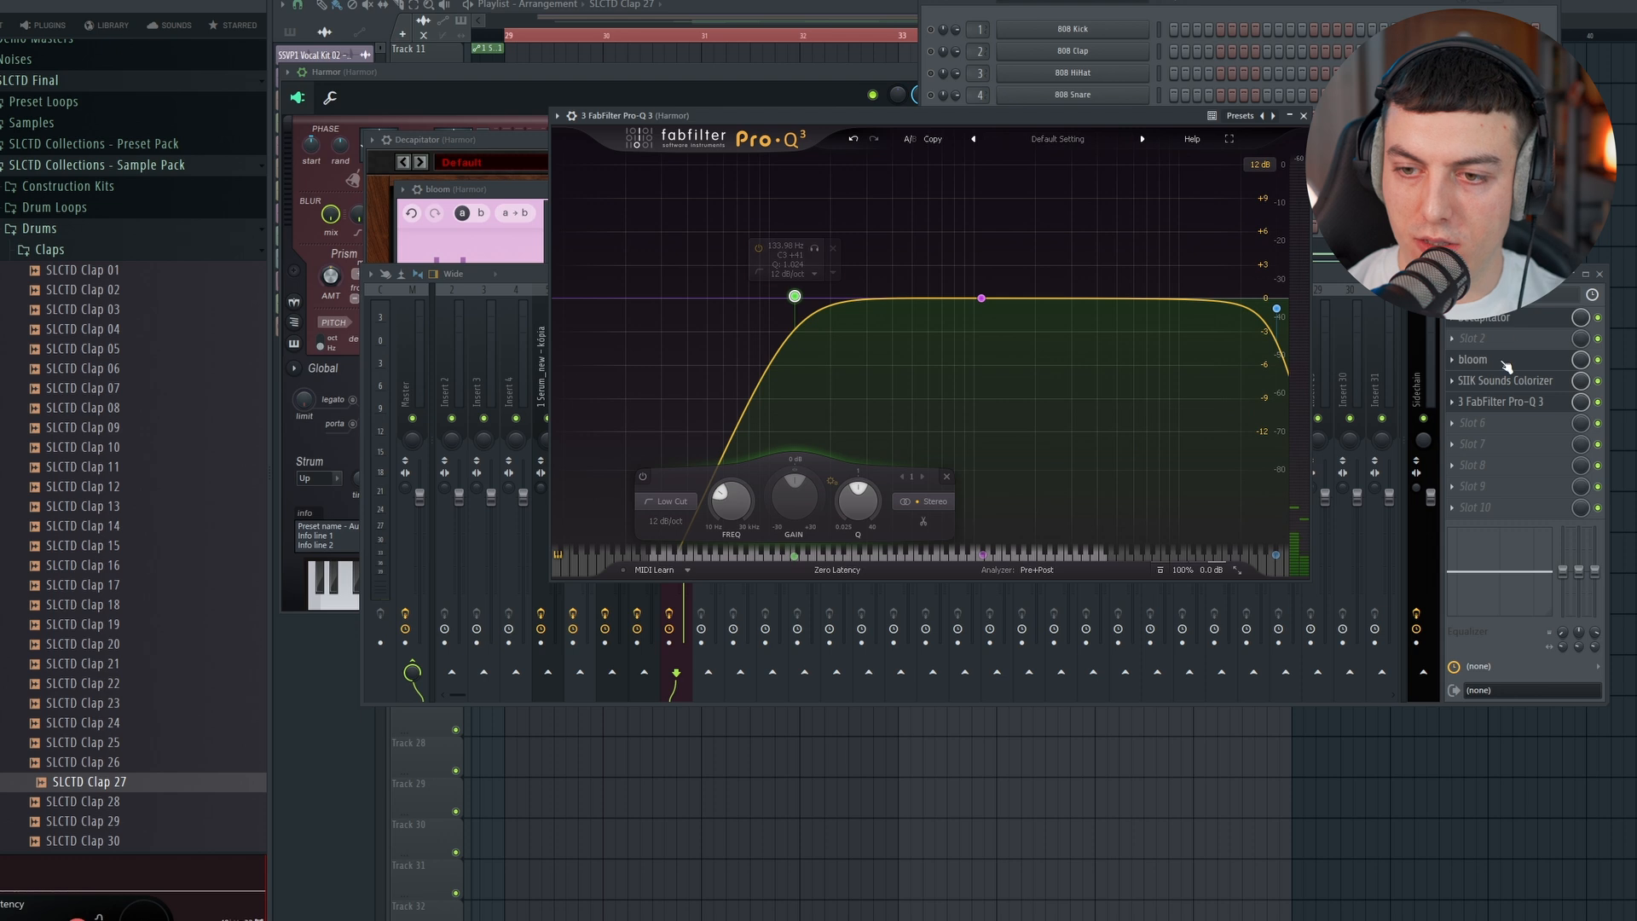
{"action": "key", "text": "space"}
{"action": "mouse_move", "coordinate": [795, 297]}
{"action": "left_mouse_down"}
{"action": "mouse_move", "coordinate": [809, 296]}
{"action": "mouse_move", "coordinate": [793, 296]}
{"action": "left_mouse_up"}
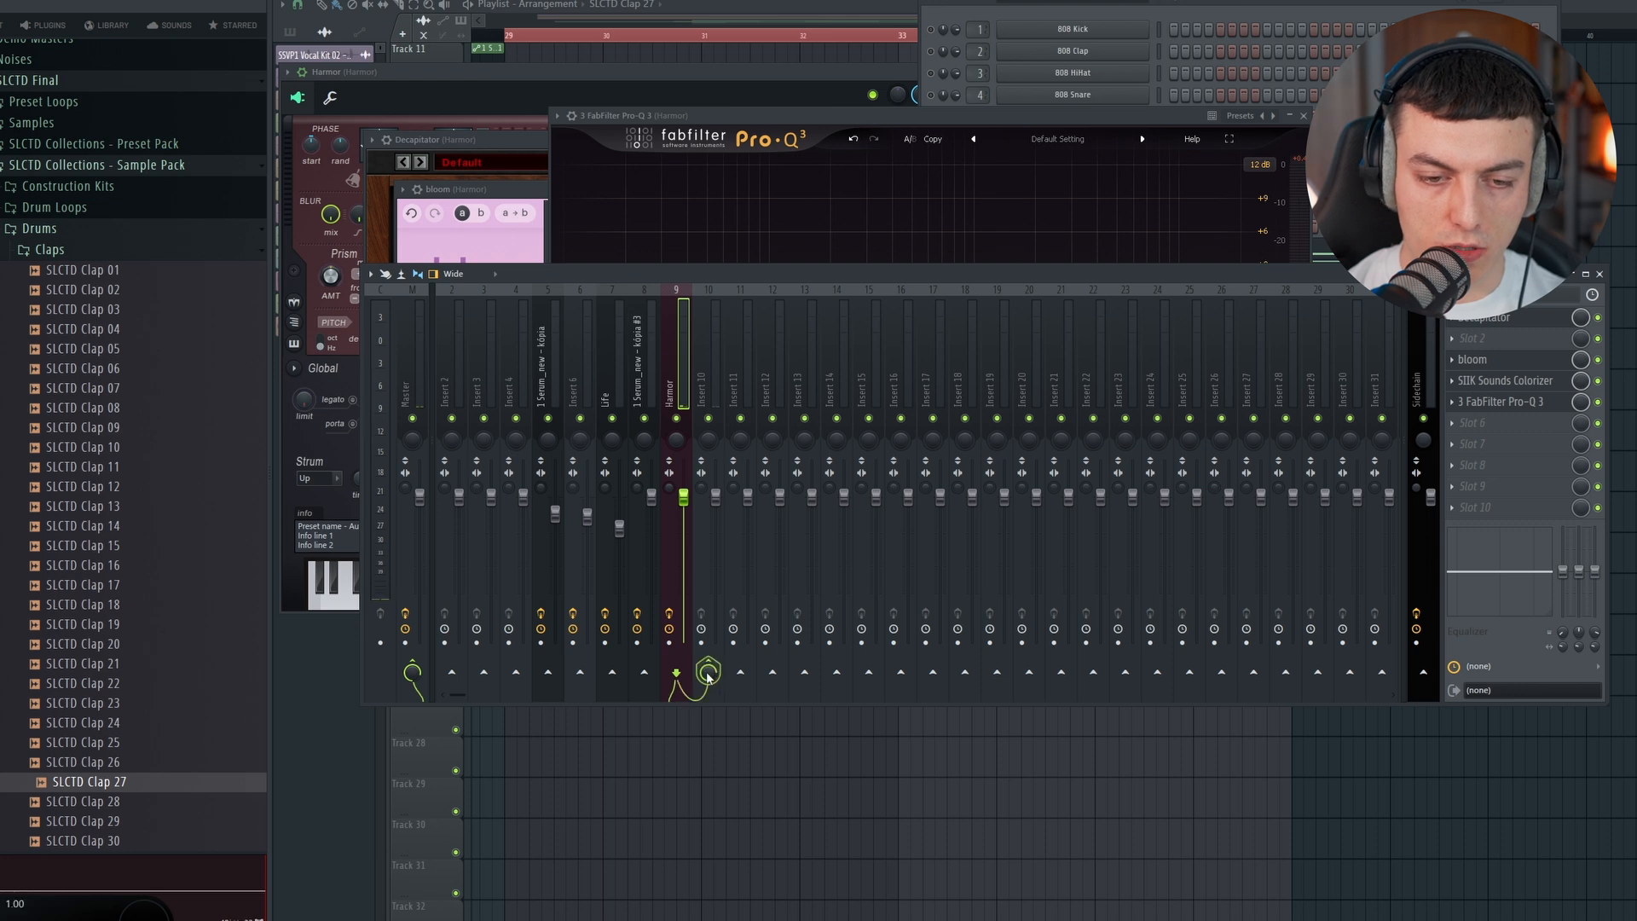
Step: On Insert 10, add MicroShift with Detune raised and Delay moved toward Tight, and load Little Radiator after it
{"action": "left_click", "coordinate": [717, 388]}
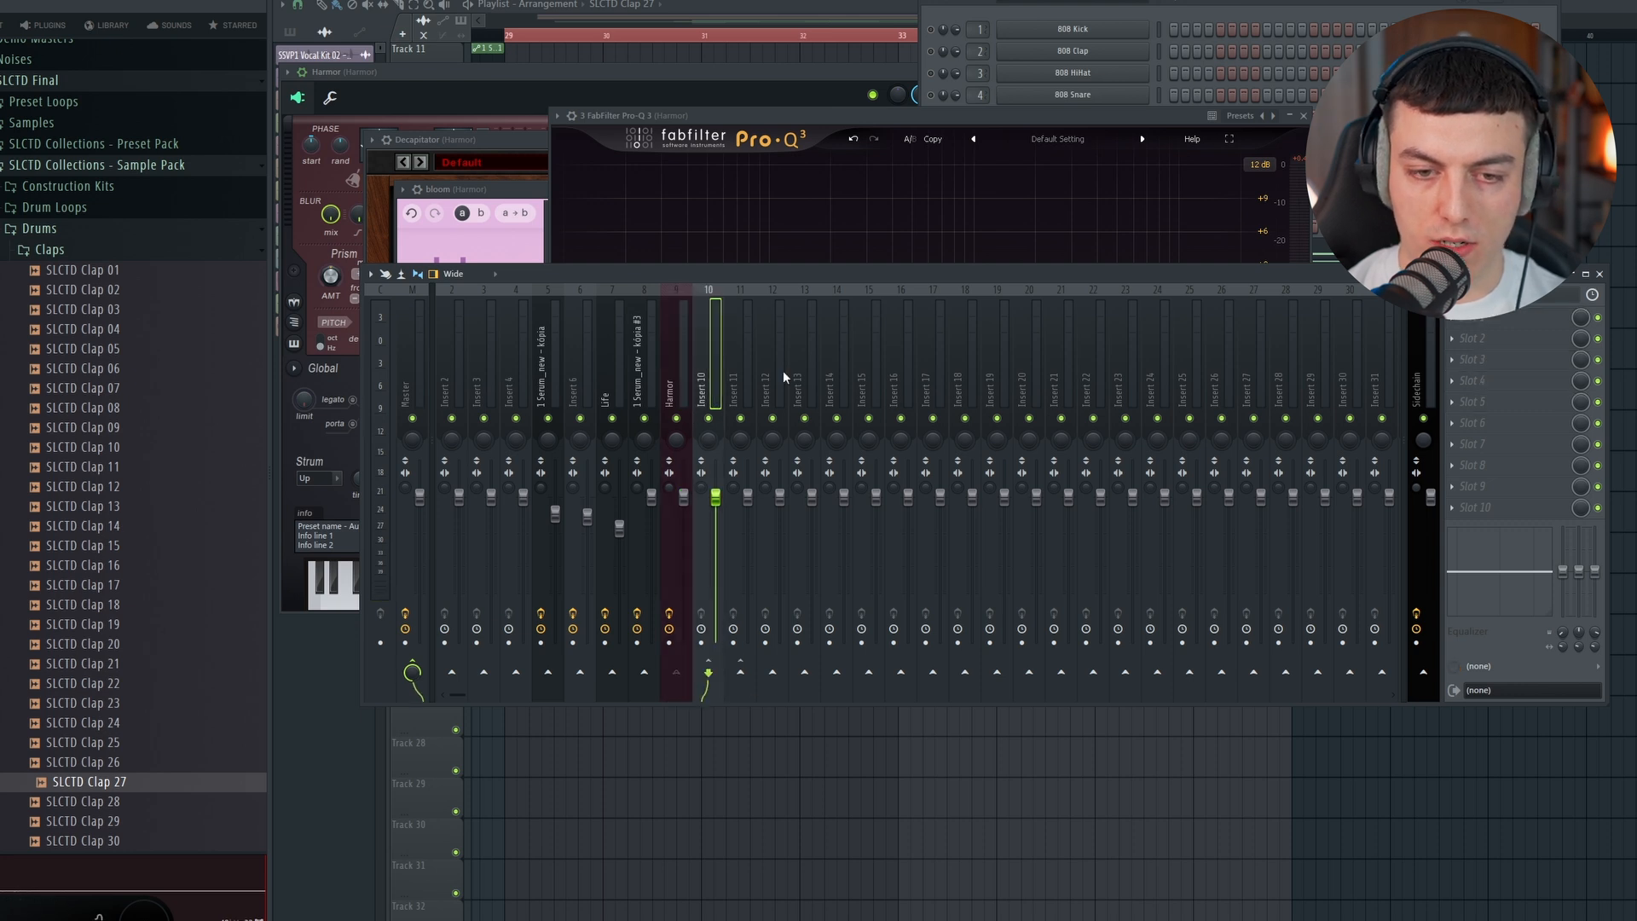
{"action": "left_click", "coordinate": [1472, 409]}
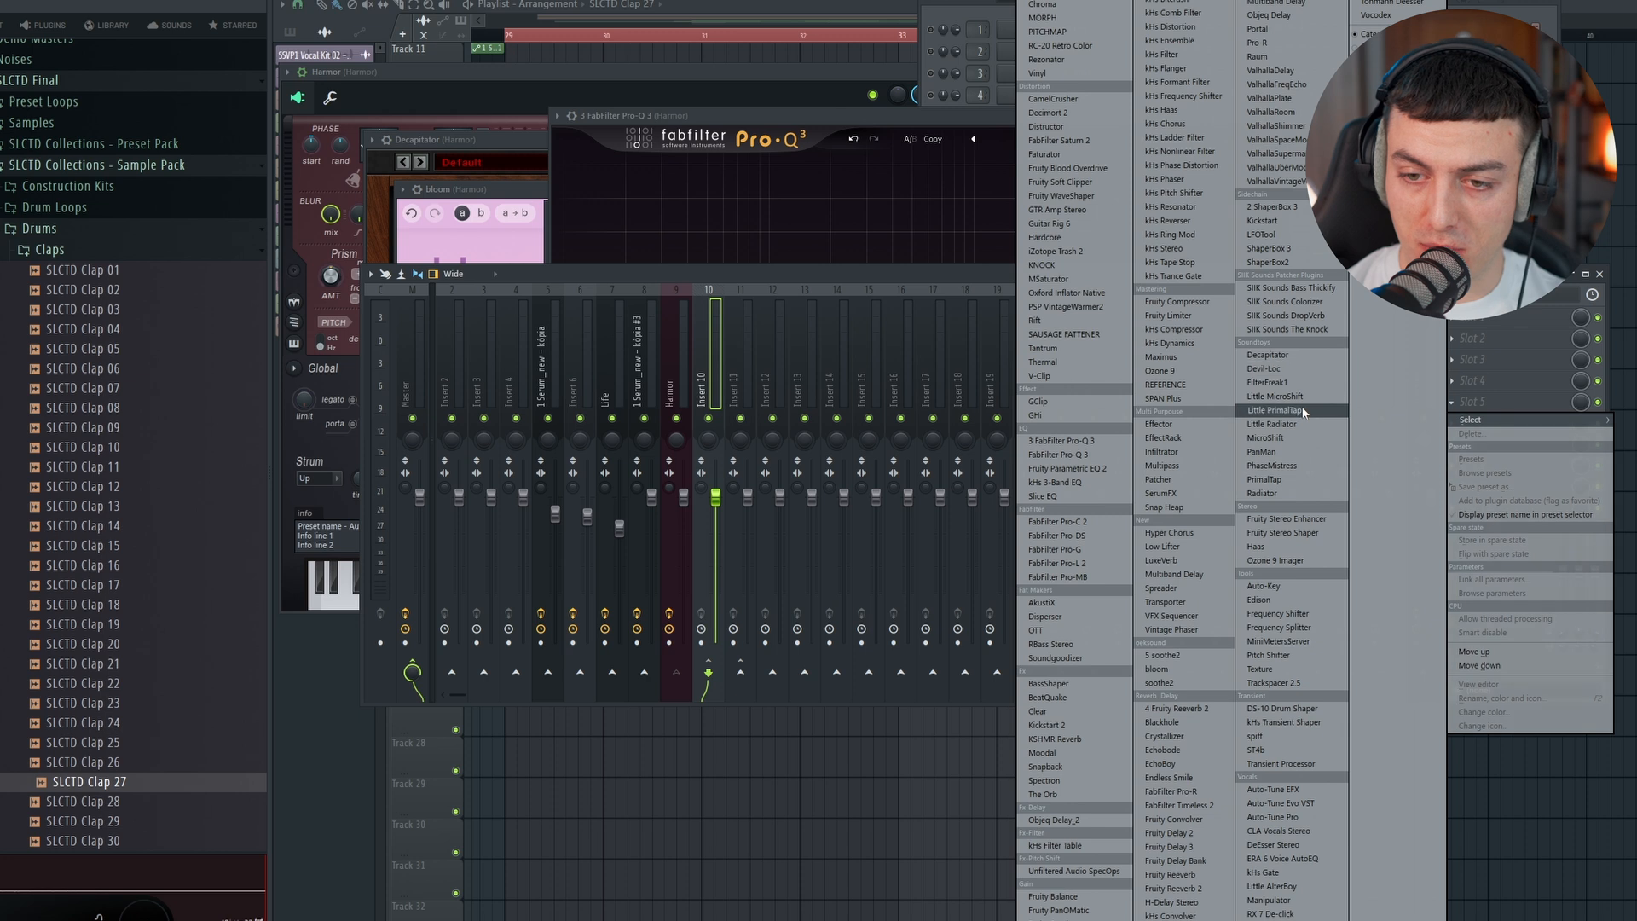
{"action": "left_click", "coordinate": [1302, 400]}
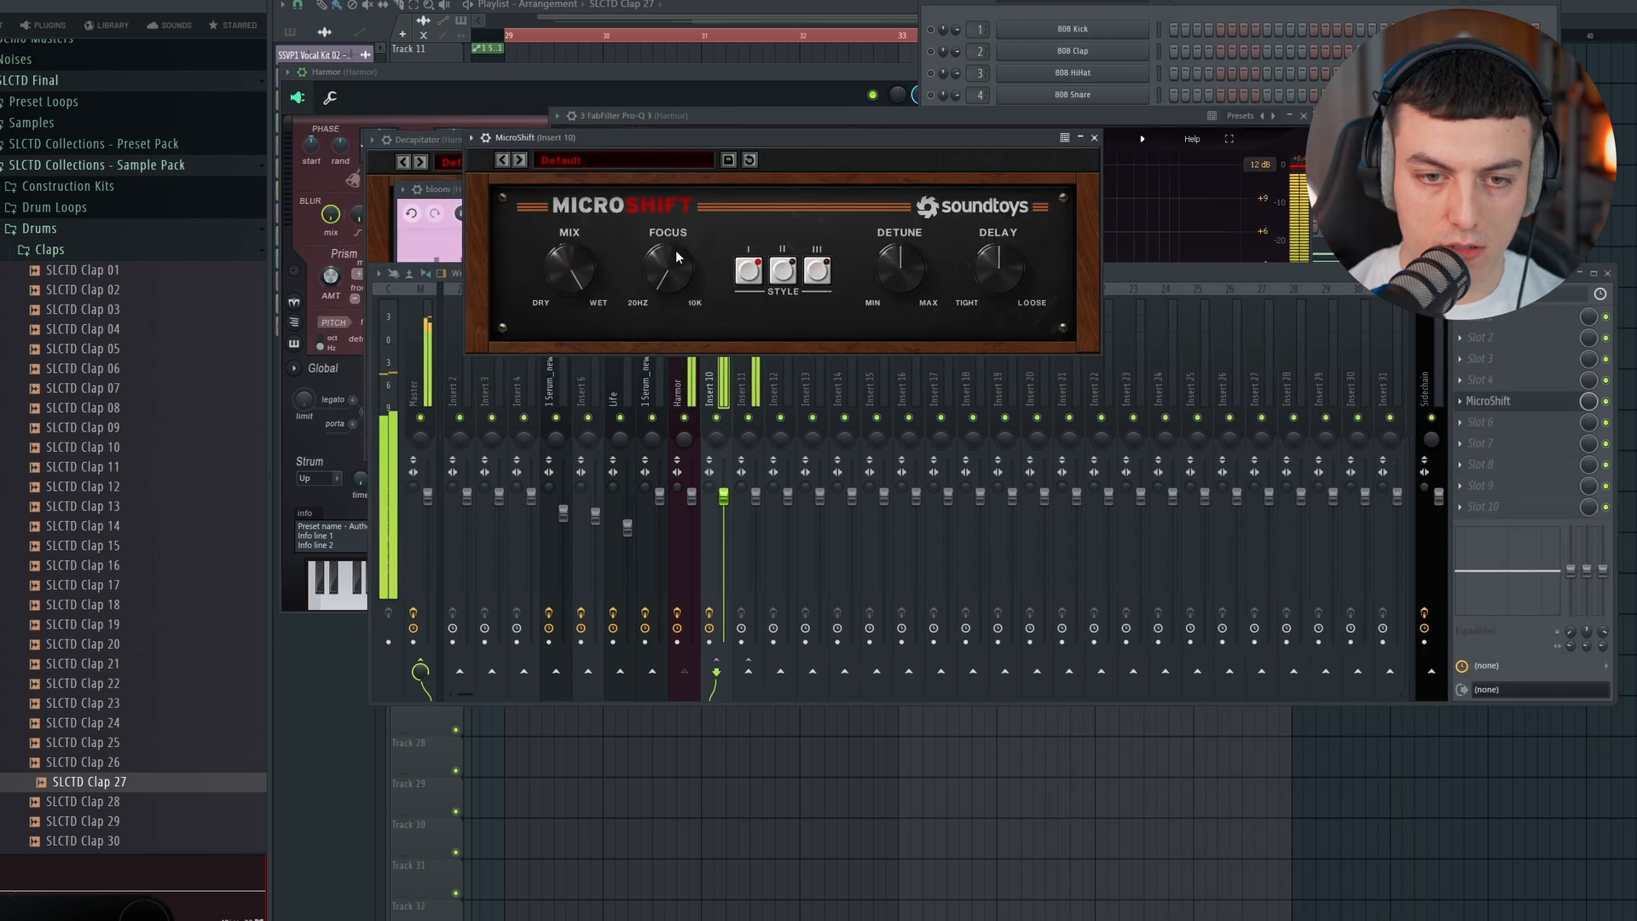
{"action": "left_click_drag", "start_coordinate": [902, 264], "coordinate": [940, 159]}
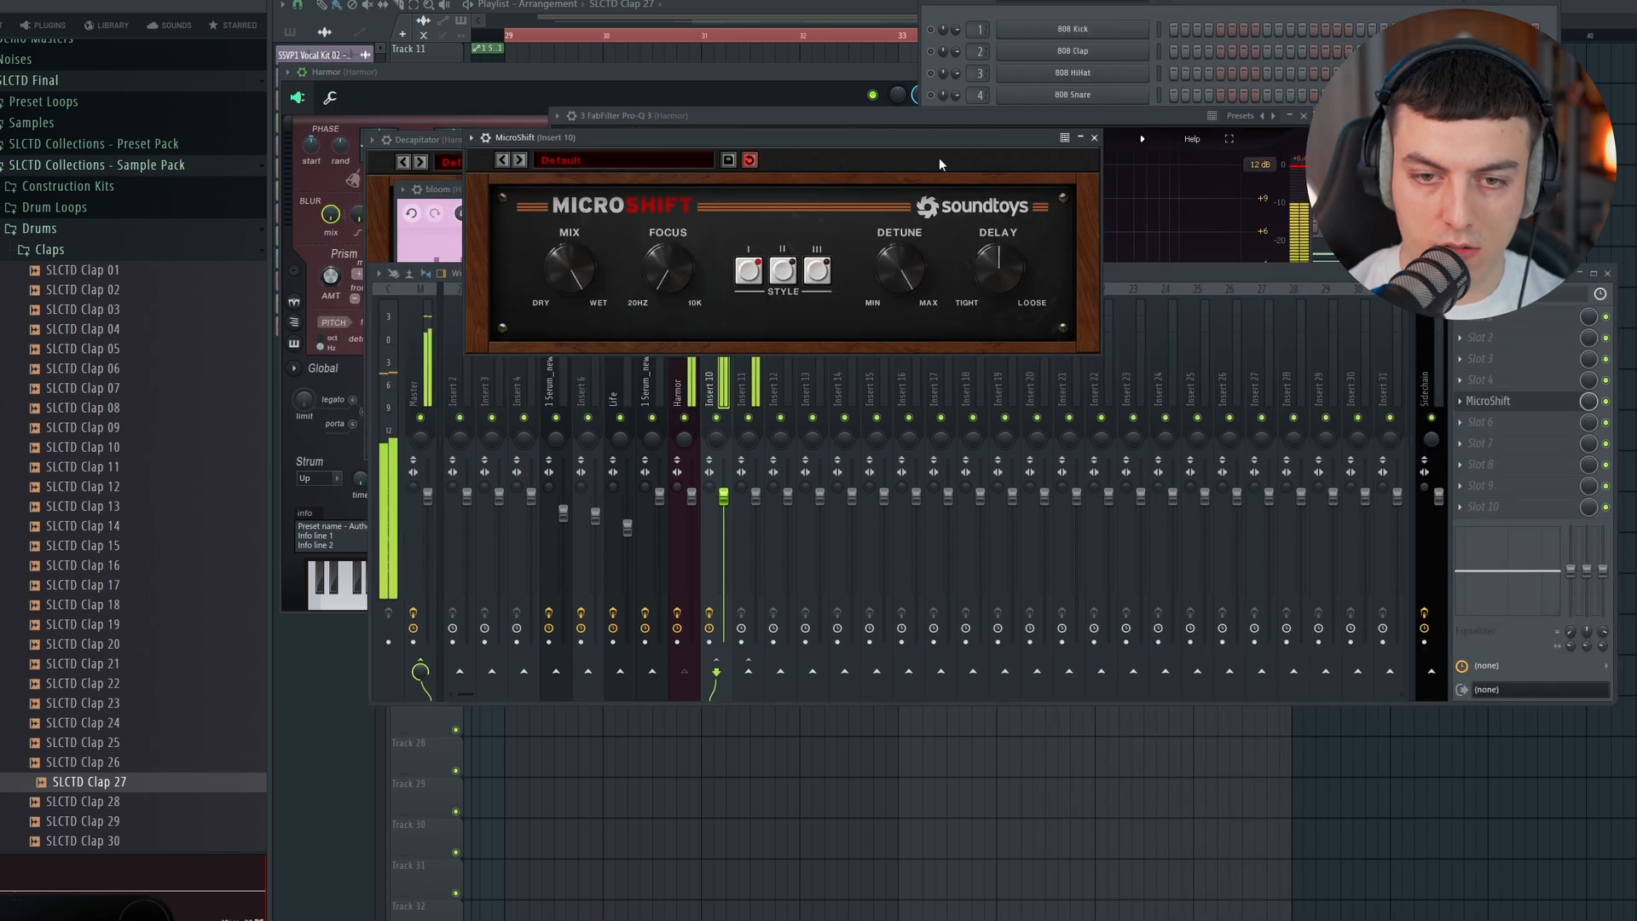
{"action": "left_click_drag", "start_coordinate": [990, 283], "coordinate": [1020, 292]}
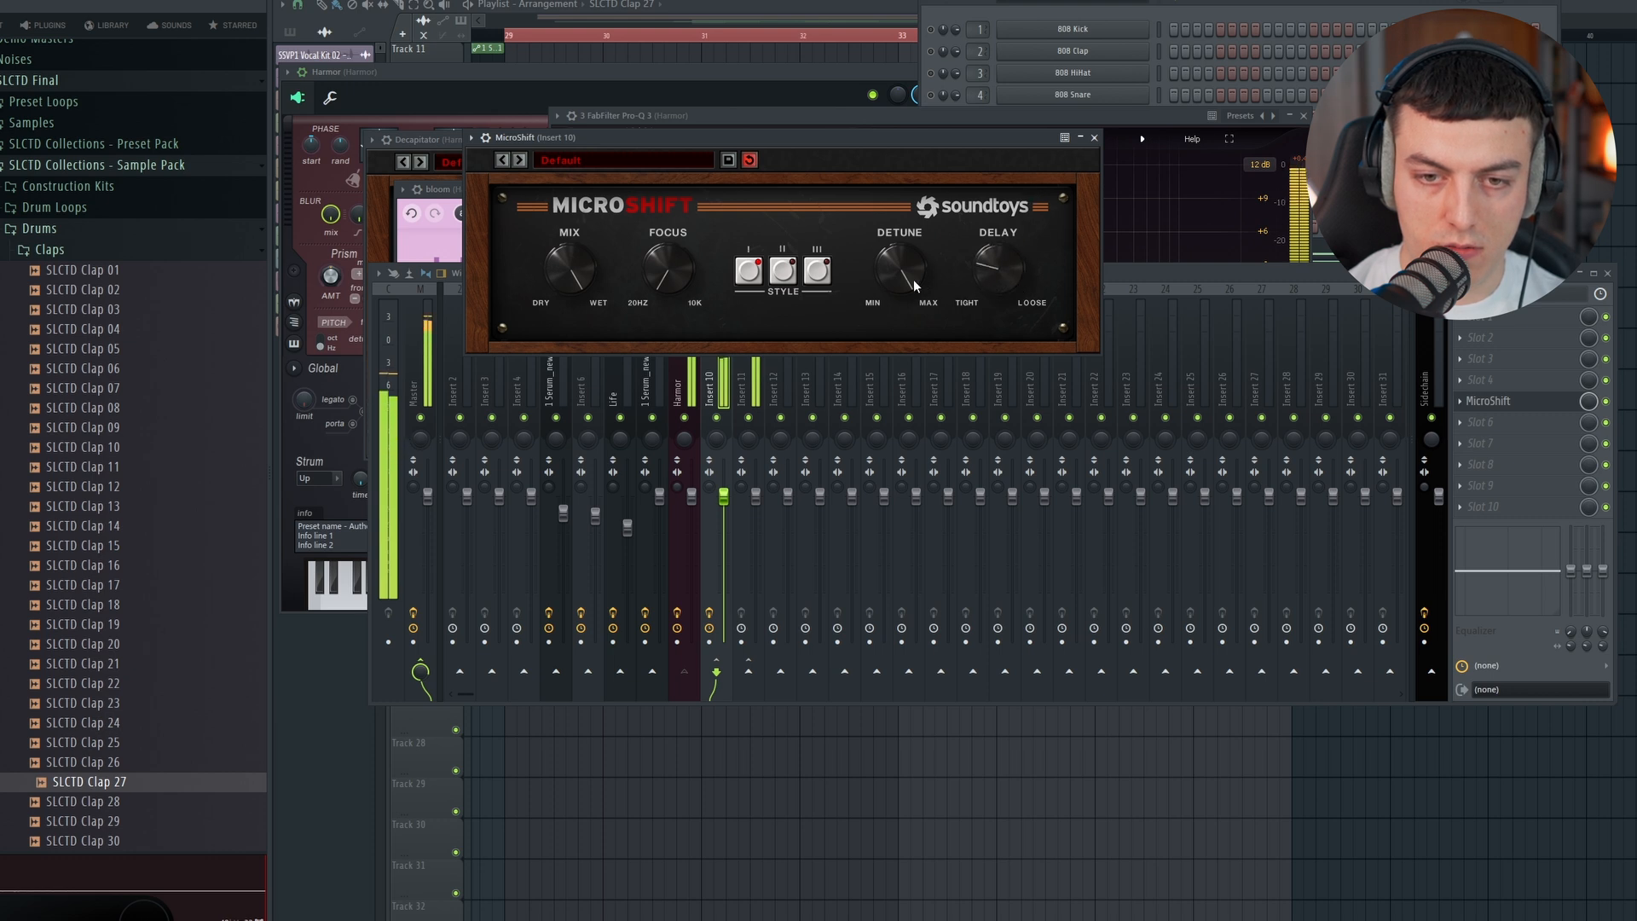
{"action": "left_click", "coordinate": [1129, 286]}
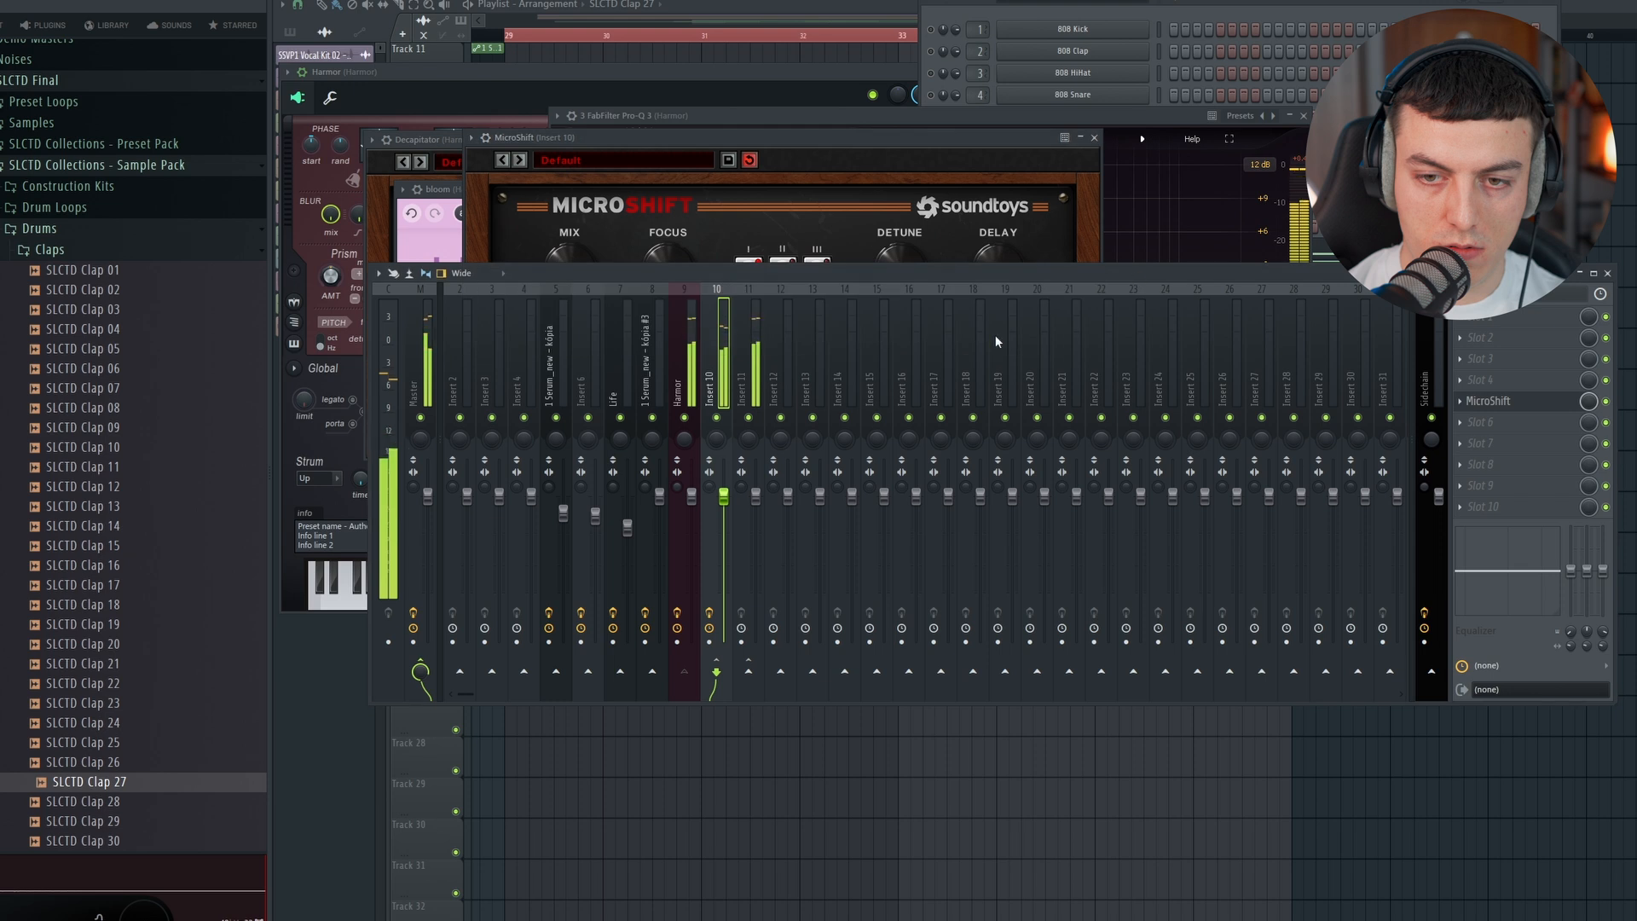
{"action": "left_click", "coordinate": [1480, 426]}
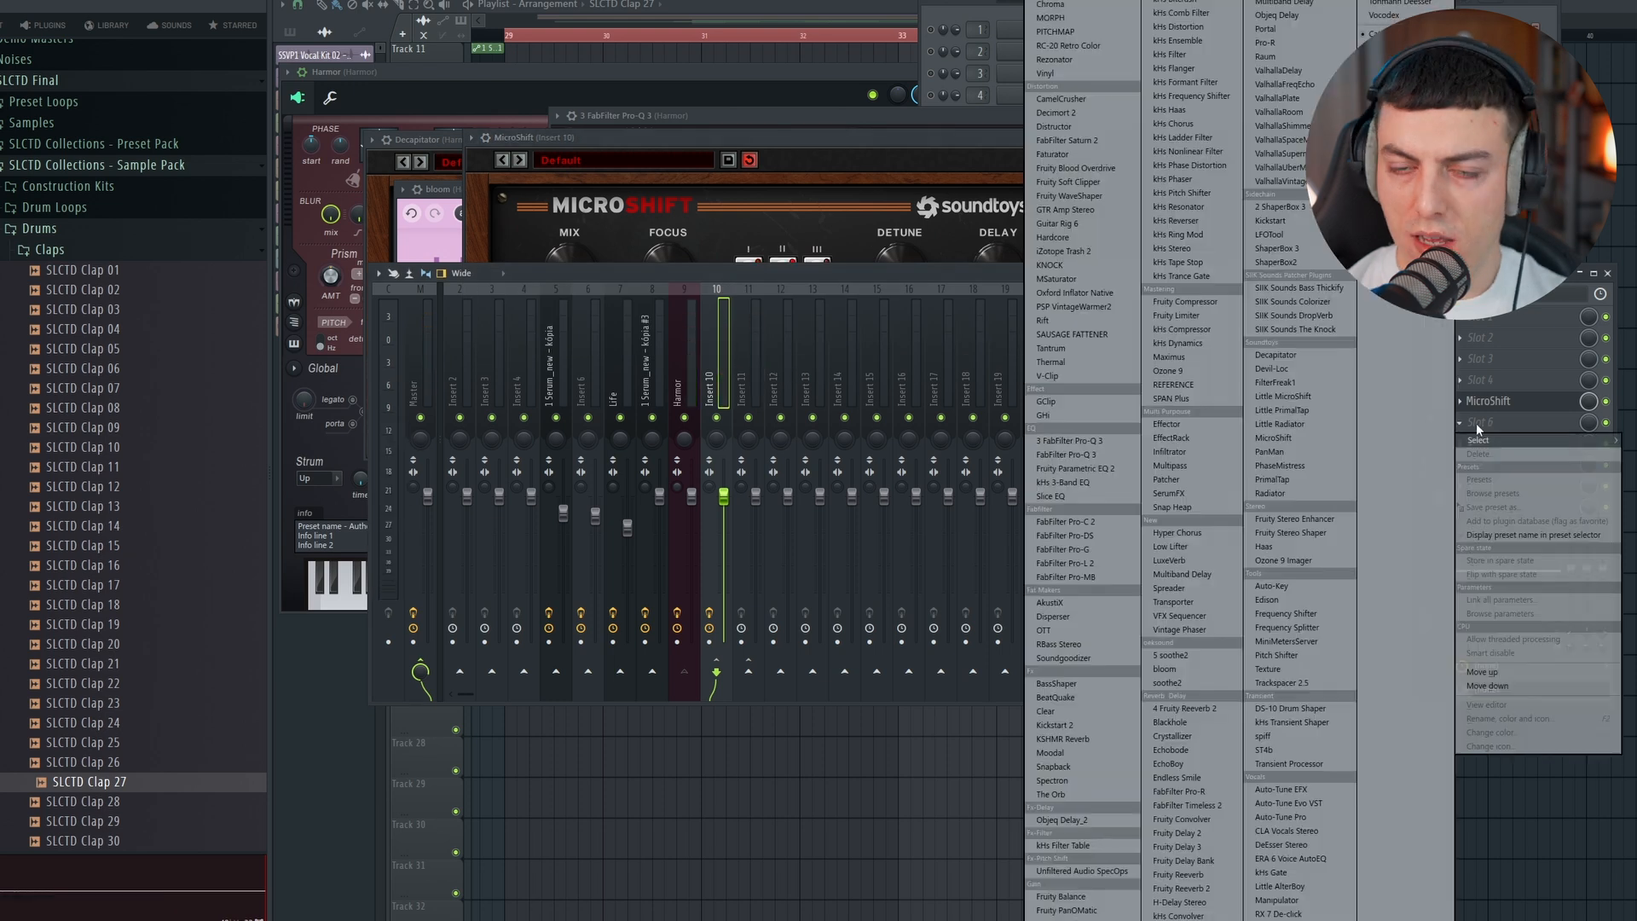
{"action": "left_click", "coordinate": [1317, 423]}
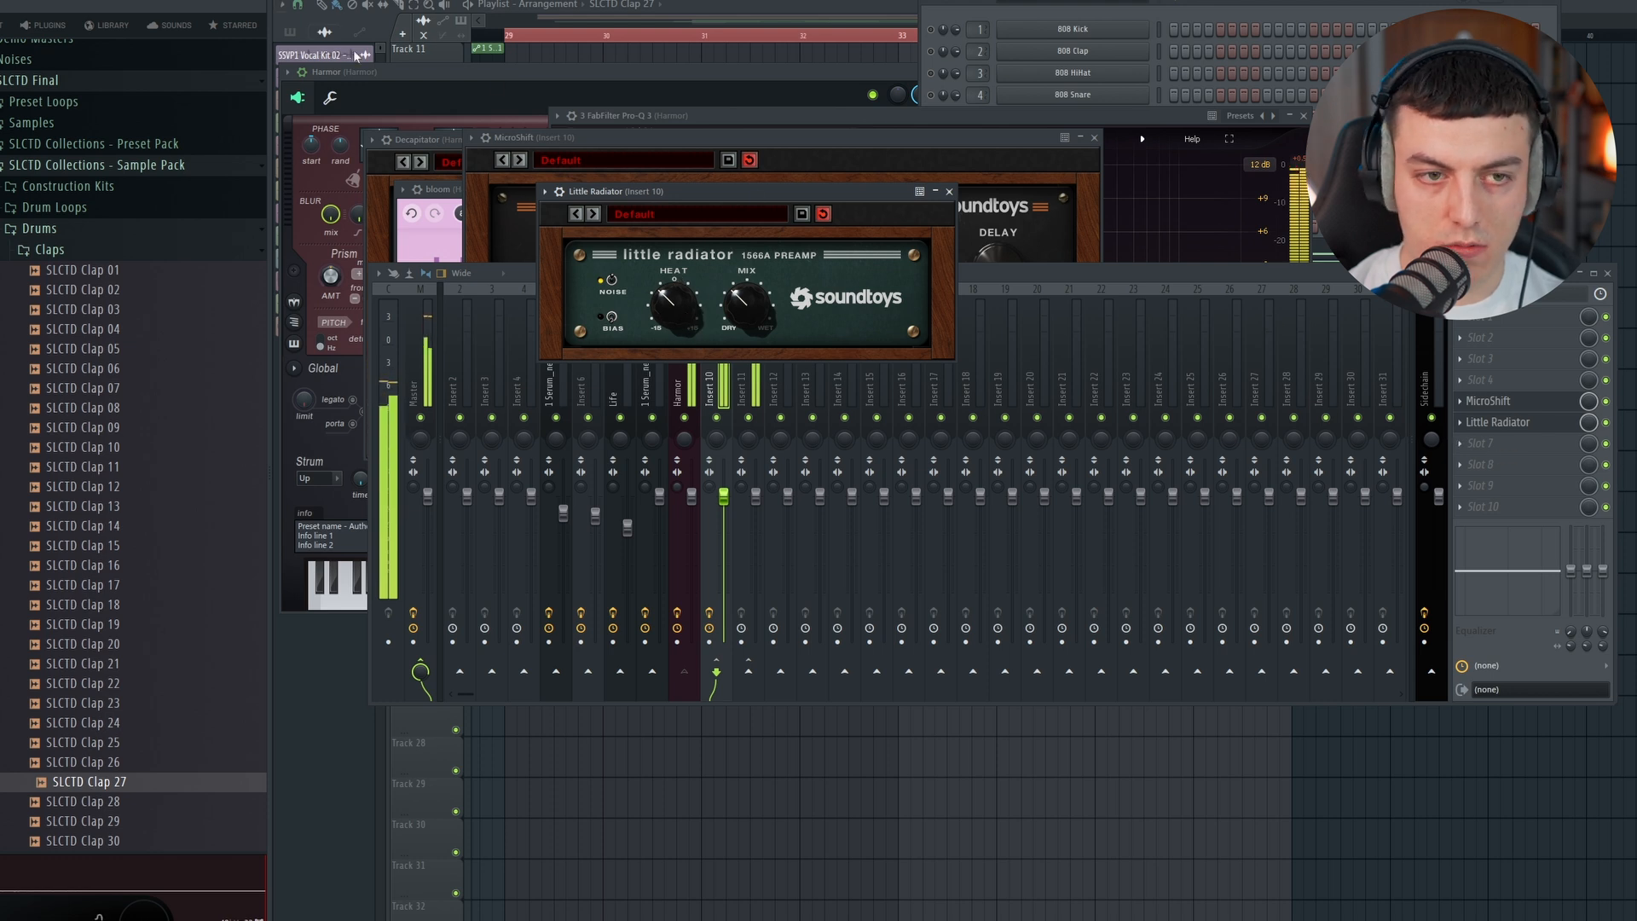
Step: Shape Insert 10 in Fruity Parametric EQ 2 with low and high cuts and an upper-mid boost, and lower its fader slightly
{"action": "left_click_drag", "start_coordinate": [434, 278], "coordinate": [484, 358]}
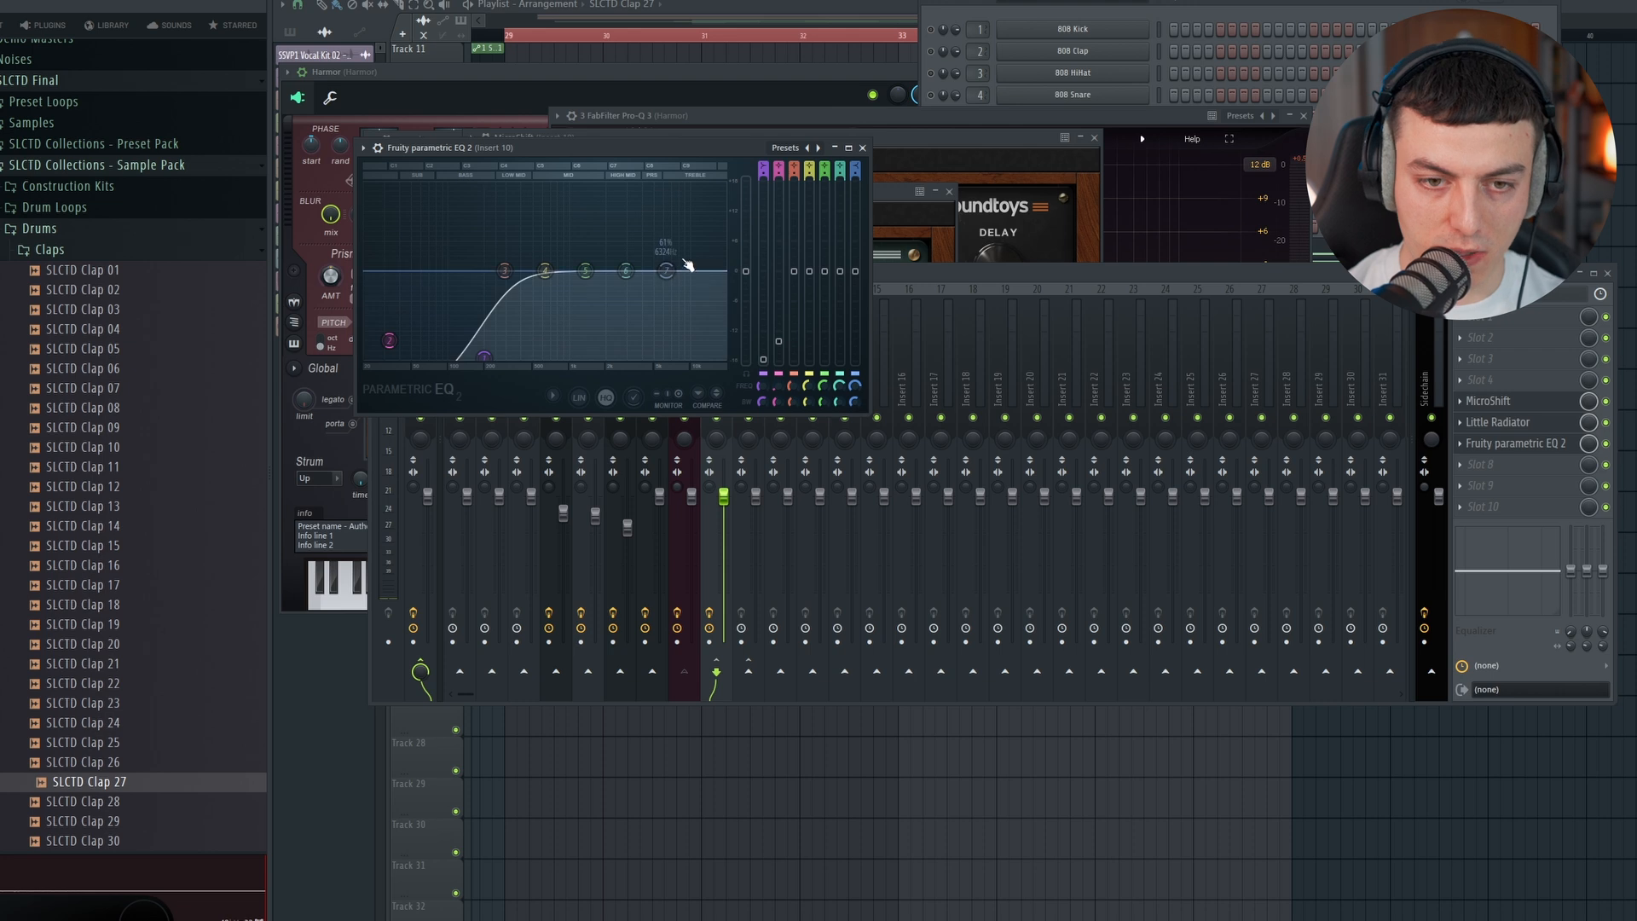
{"action": "left_click_drag", "start_coordinate": [665, 272], "coordinate": [663, 355]}
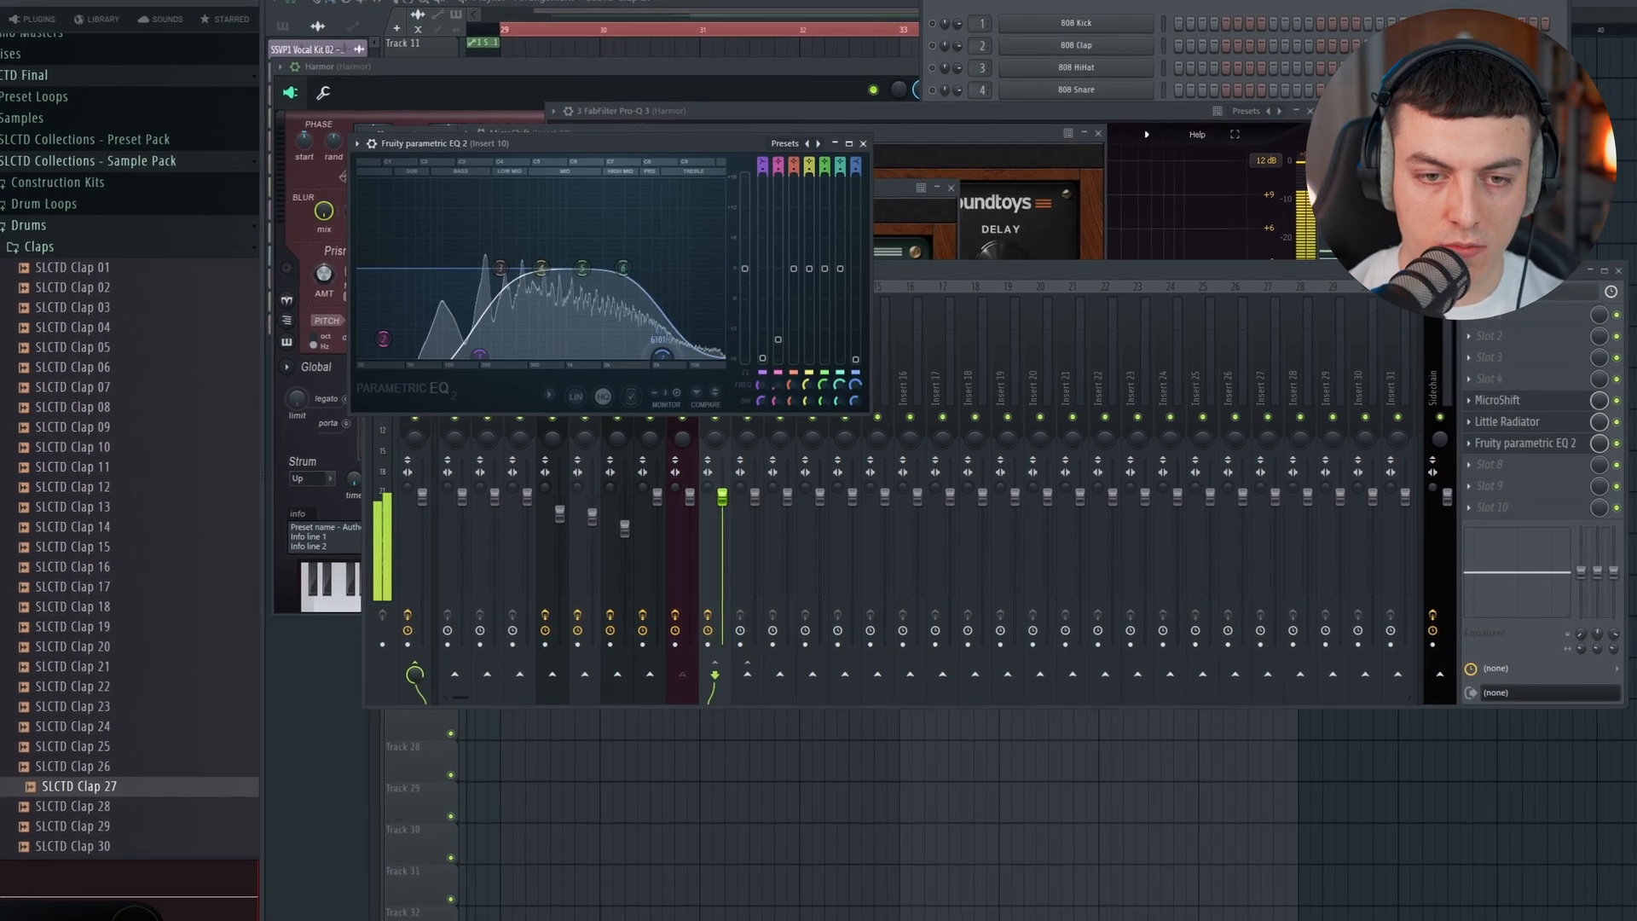
{"action": "left_click_drag", "start_coordinate": [582, 269], "coordinate": [613, 211]}
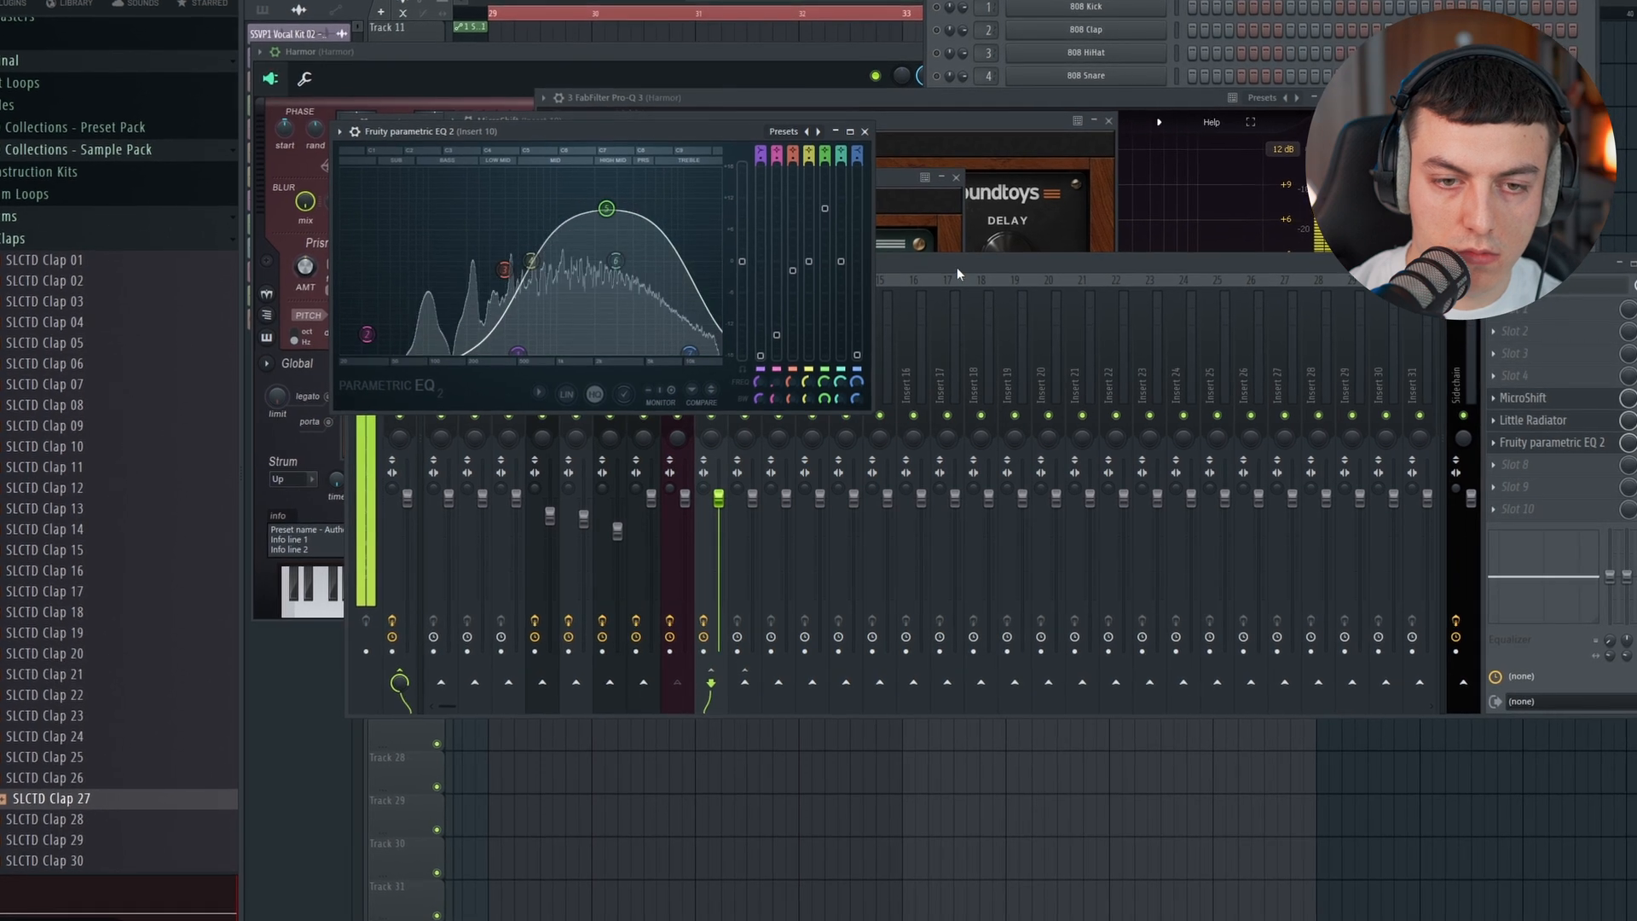
{"action": "left_click", "coordinate": [957, 267]}
{"action": "mouse_move", "coordinate": [719, 500]}
{"action": "left_mouse_down"}
{"action": "mouse_move", "coordinate": [719, 649]}
{"action": "mouse_move", "coordinate": [716, 515]}
{"action": "left_mouse_up"}
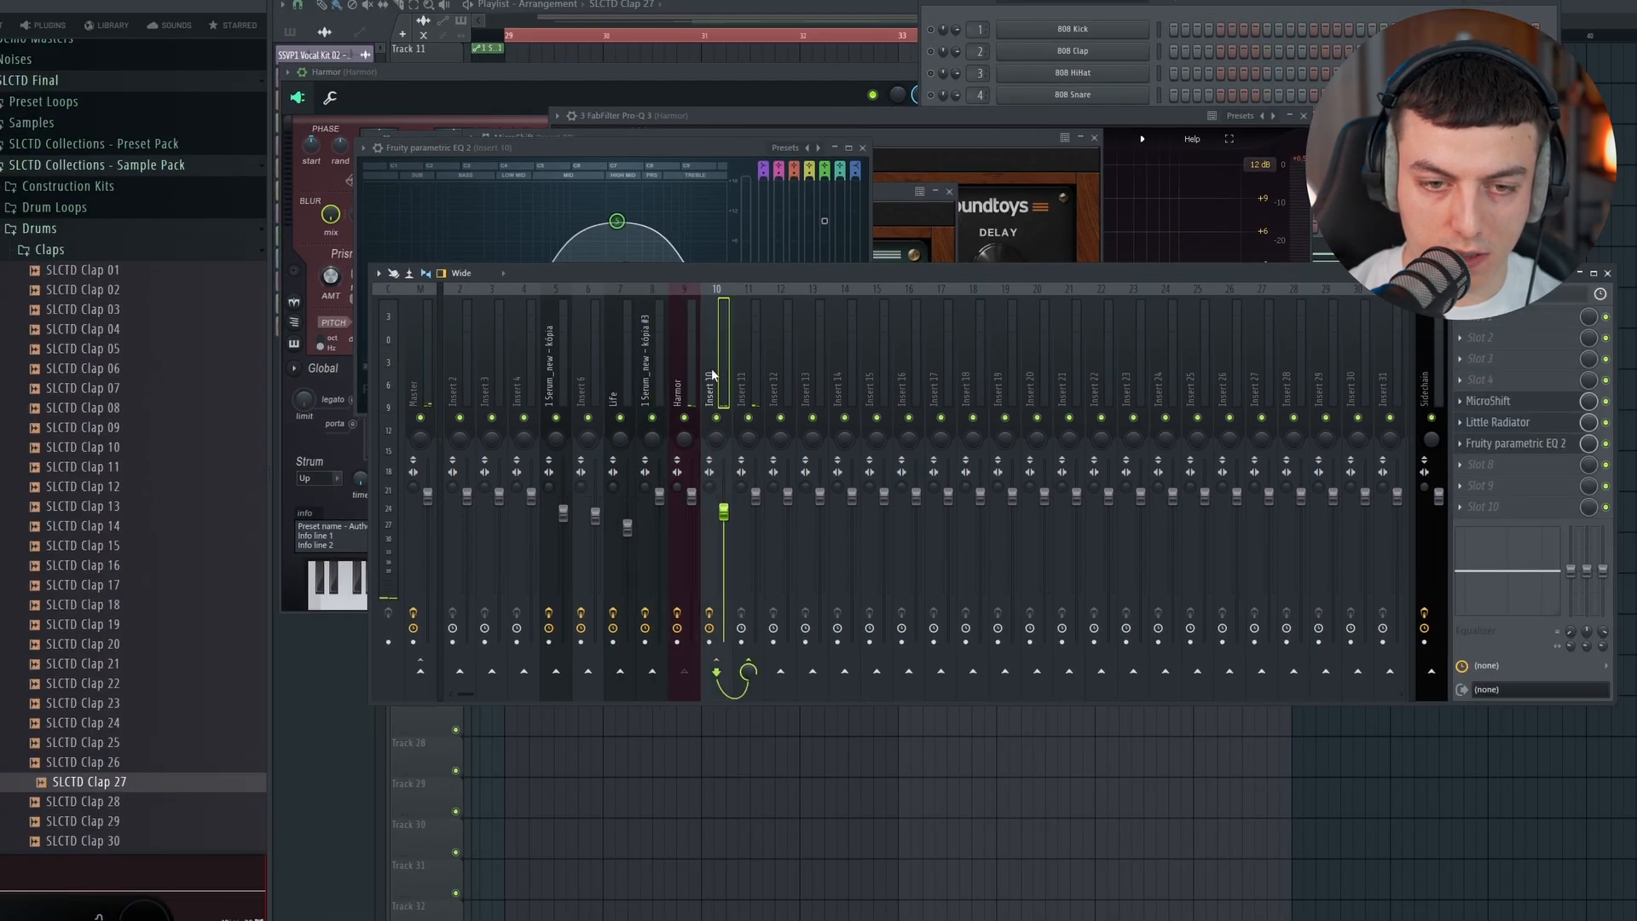
Step: Copy ShaperBox 3 from the 1 Serum_new - kópia #3 mixer track to Insert 11 and check it in playback
{"action": "left_click", "coordinate": [745, 367]}
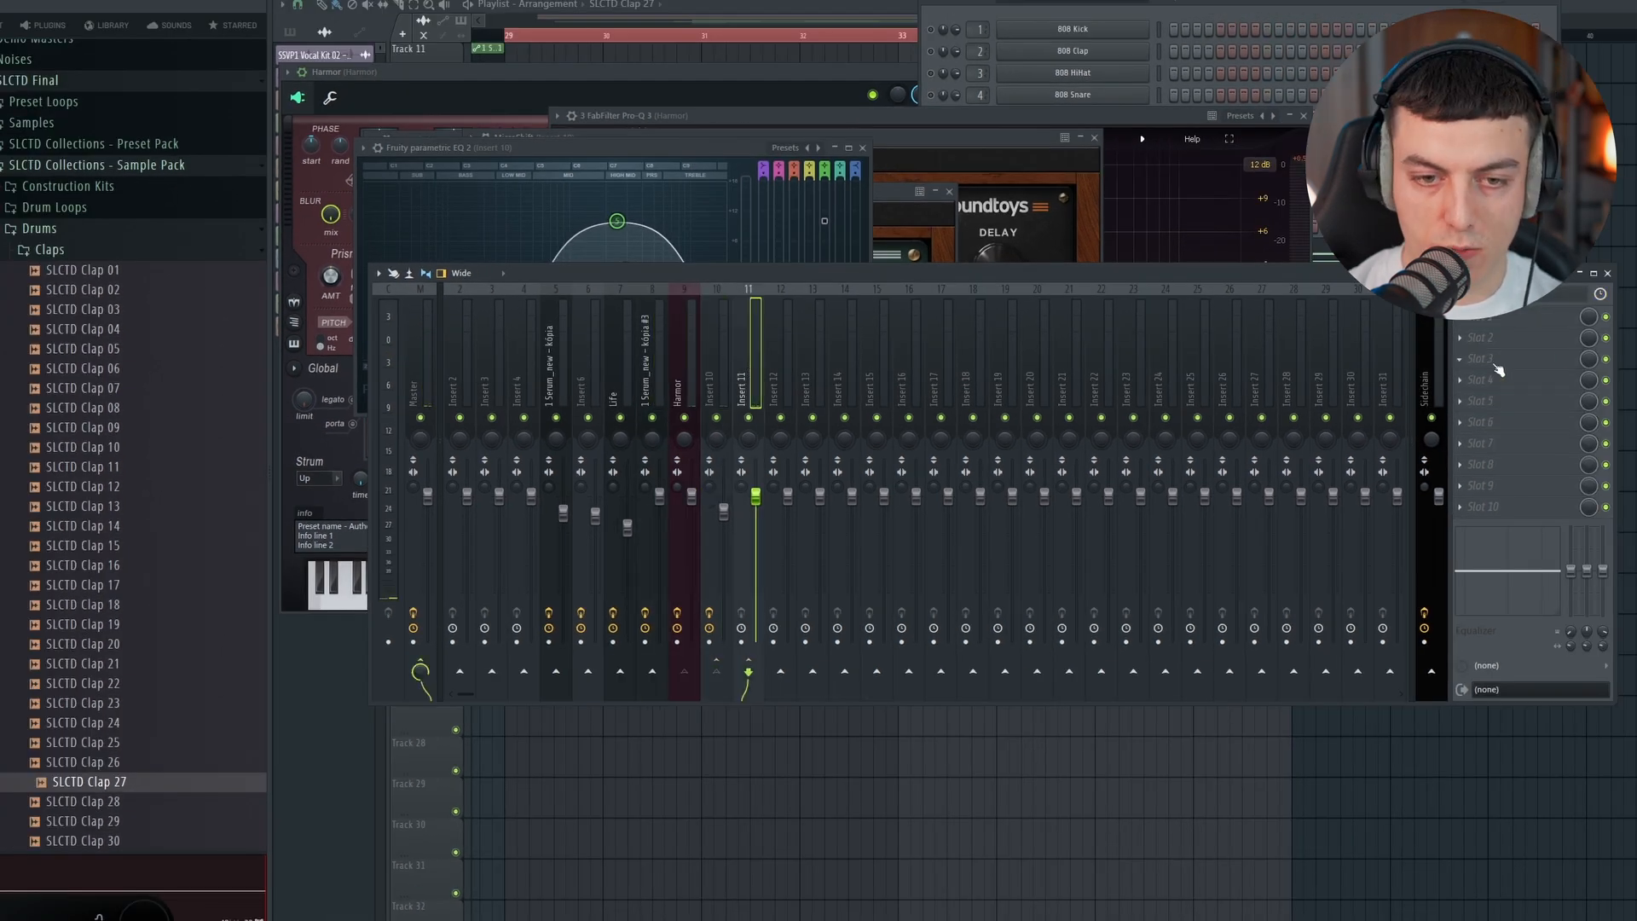
{"action": "left_click", "coordinate": [680, 394]}
{"action": "left_click", "coordinate": [662, 381]}
{"action": "left_click", "coordinate": [1460, 359]}
{"action": "left_click_drag", "start_coordinate": [1486, 444], "coordinate": [1488, 448]}
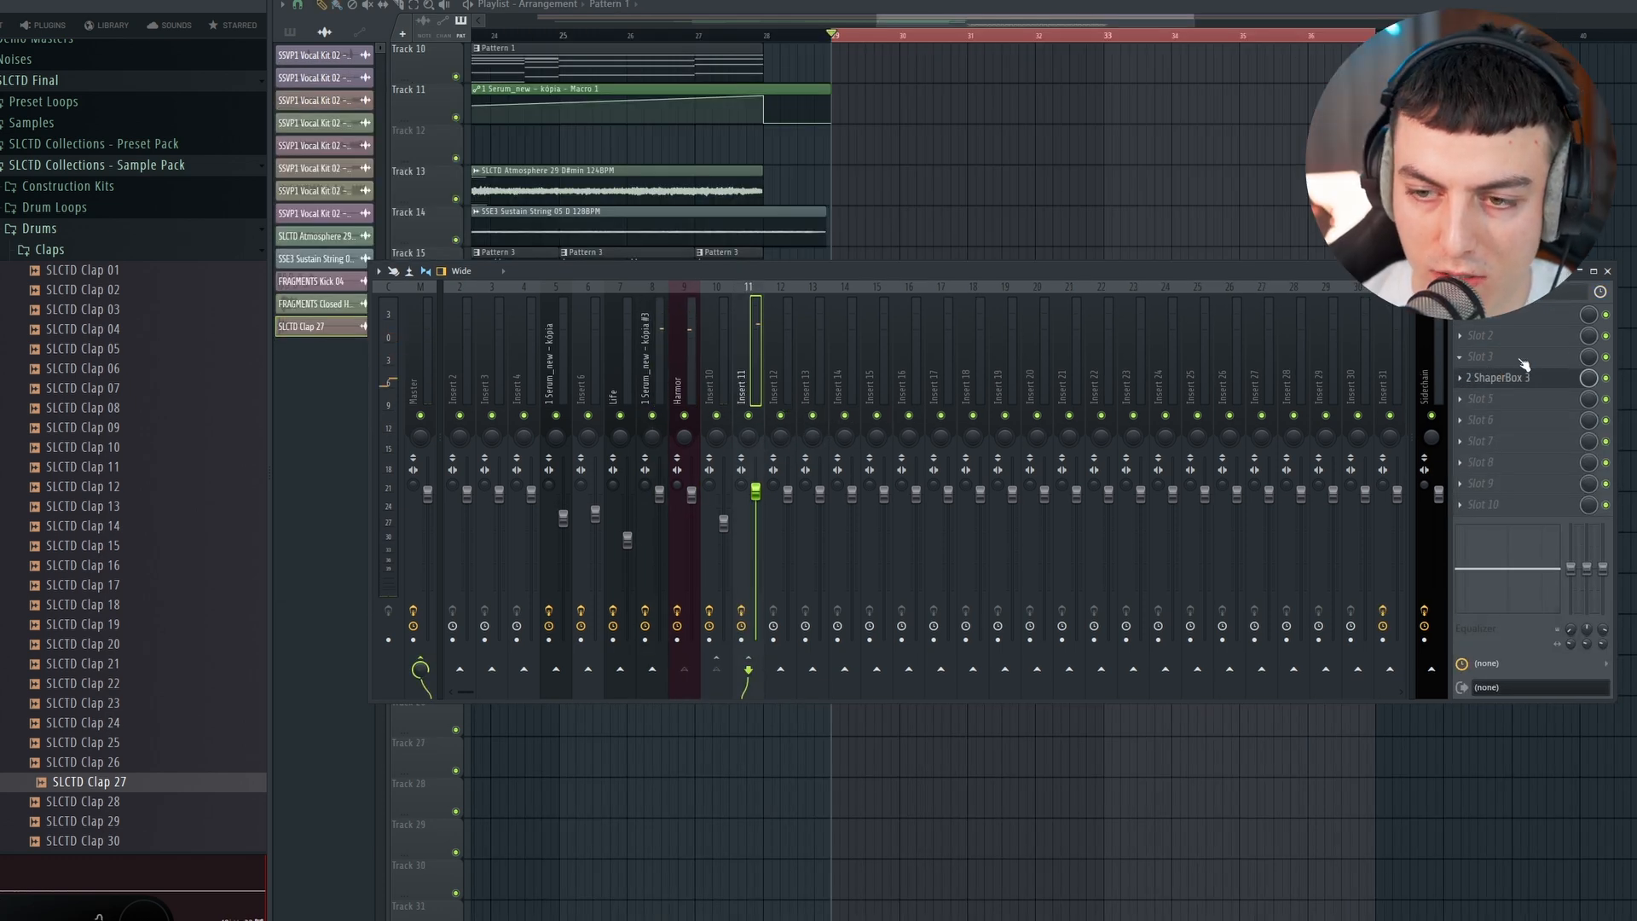
{"action": "key", "text": "space"}
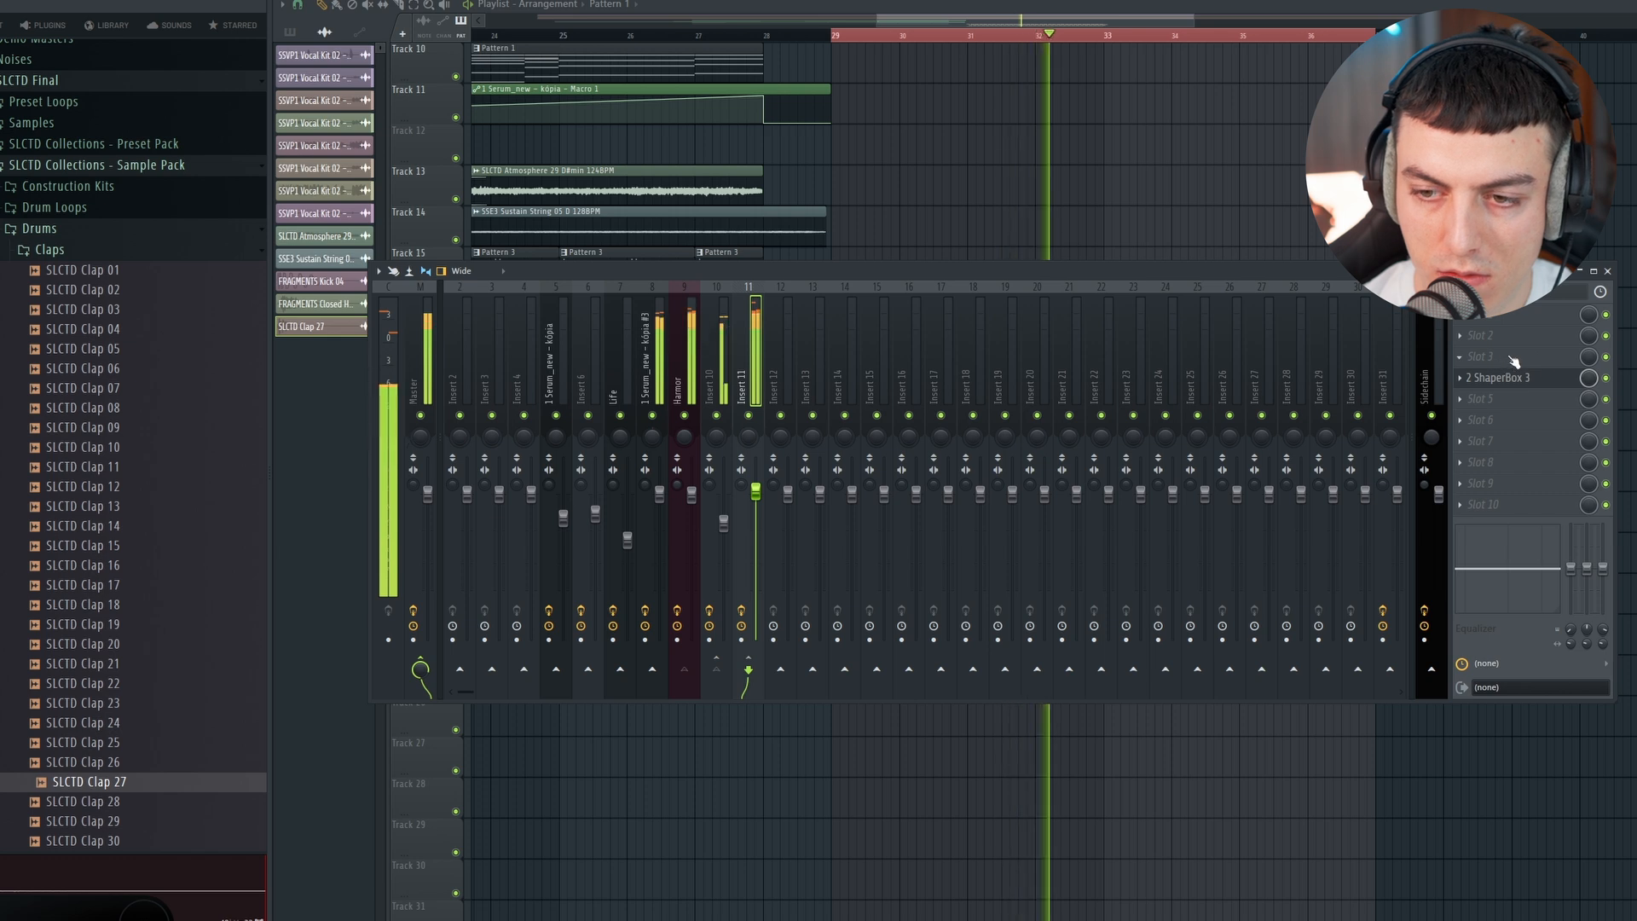
{"action": "key", "text": "space"}
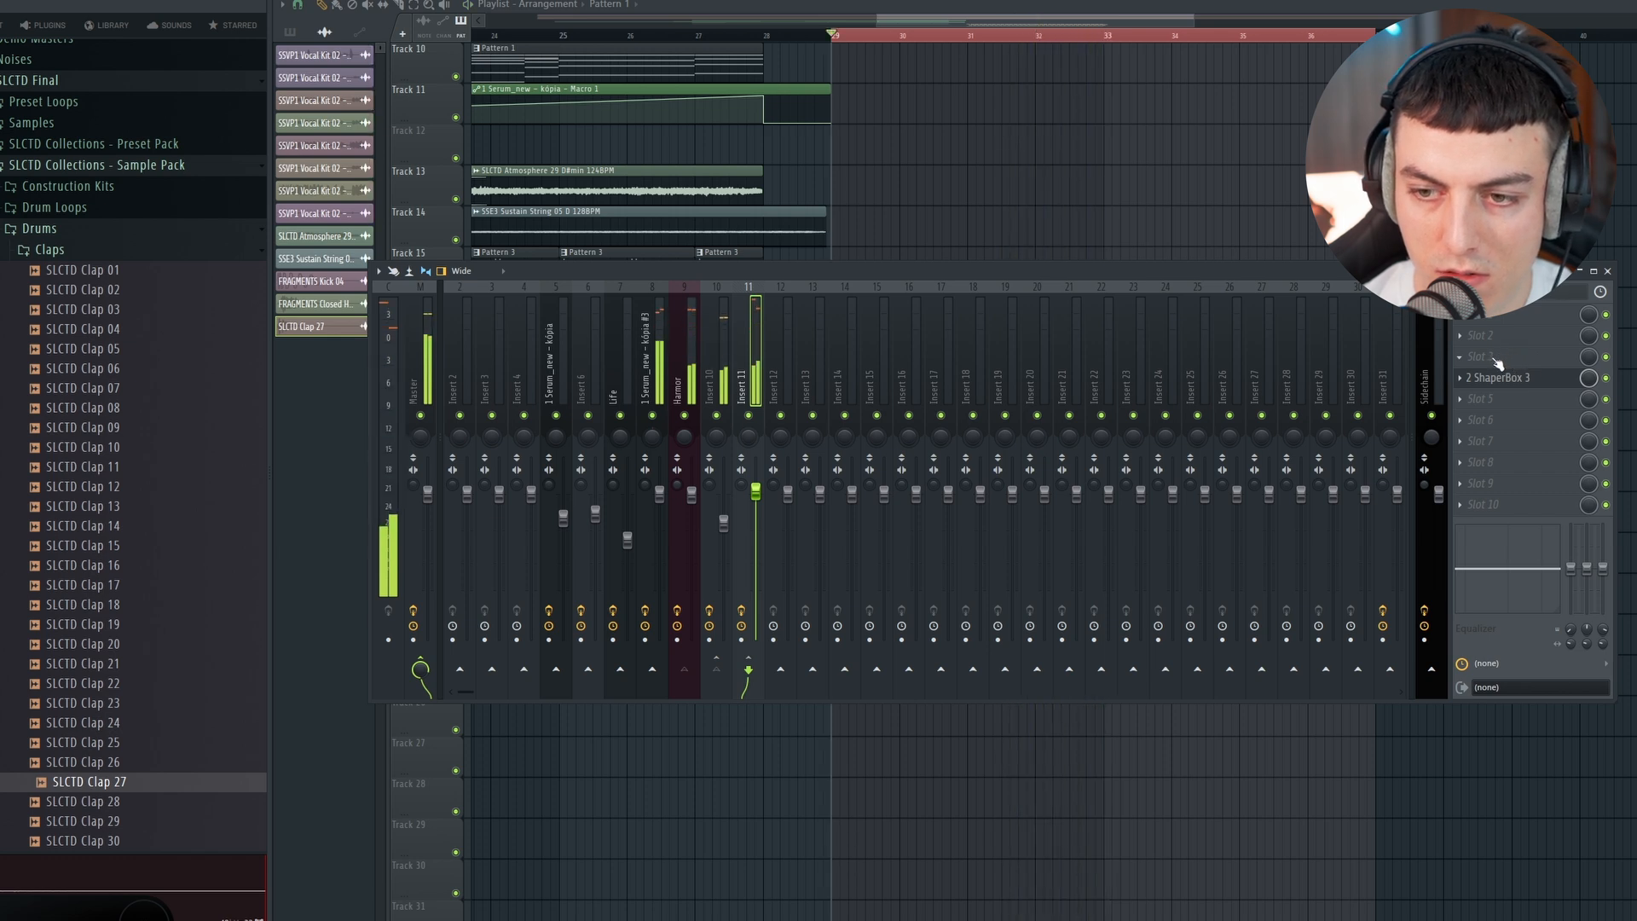
Step: Load RC-20 Retro Color before ShaperBox 3 on Insert 11, raise its Noise Follow and Duck, and set Magnetic to 8%
{"action": "left_click", "coordinate": [1500, 358]}
{"action": "mouse_move", "coordinate": [1480, 375]}
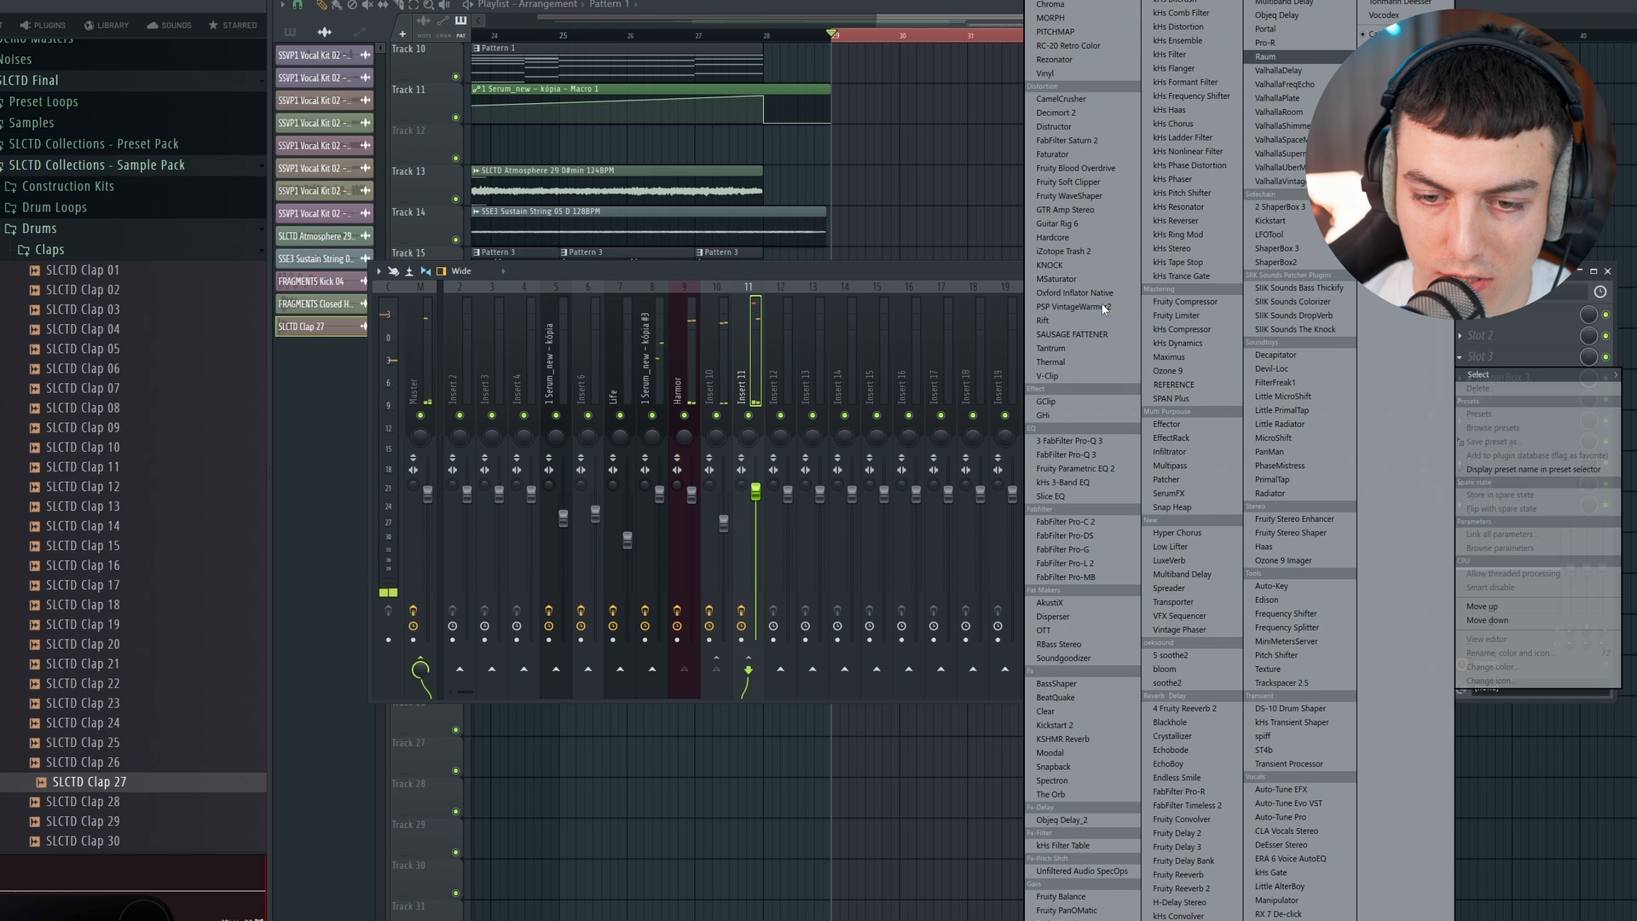
{"action": "left_click", "coordinate": [1096, 45]}
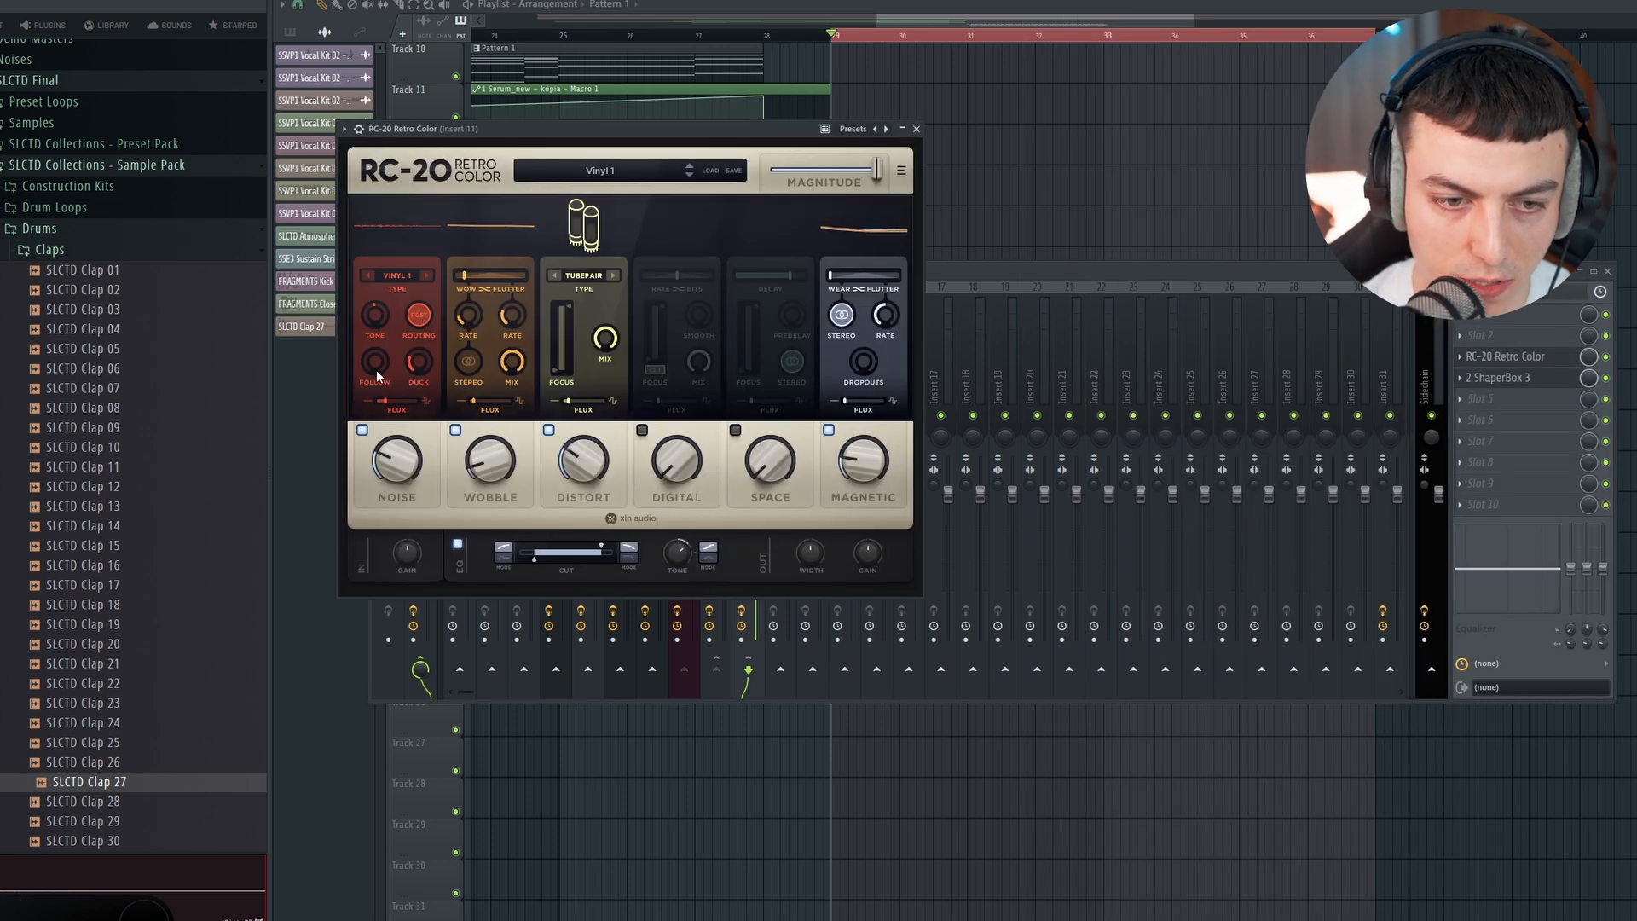
{"action": "left_click_drag", "start_coordinate": [375, 367], "coordinate": [379, 362]}
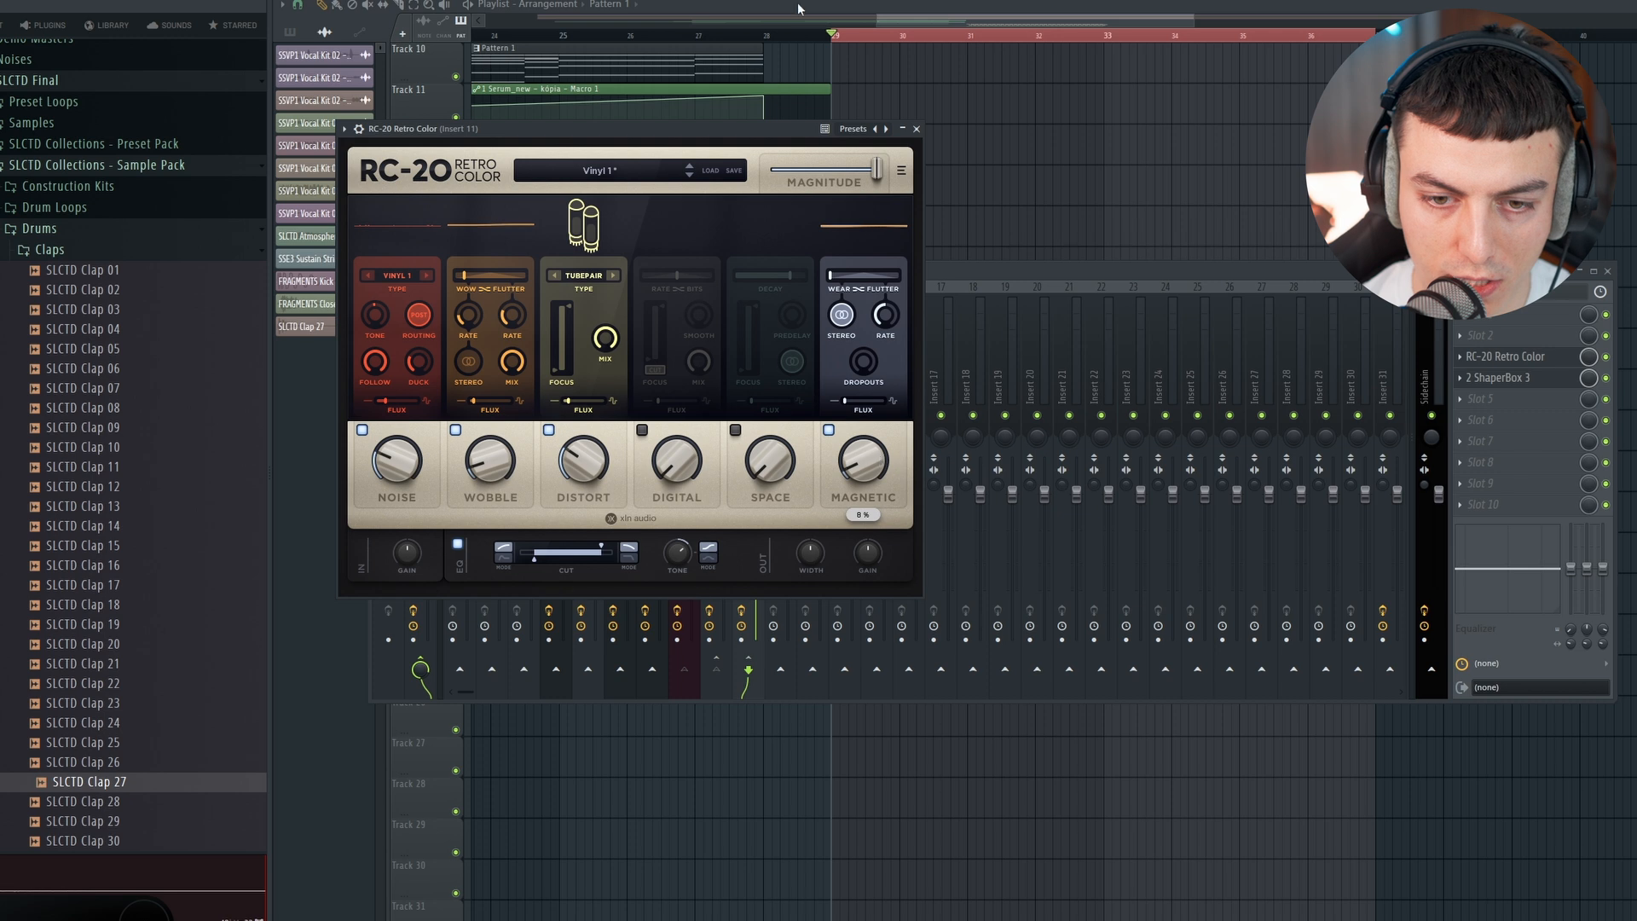
{"action": "key", "text": "space"}
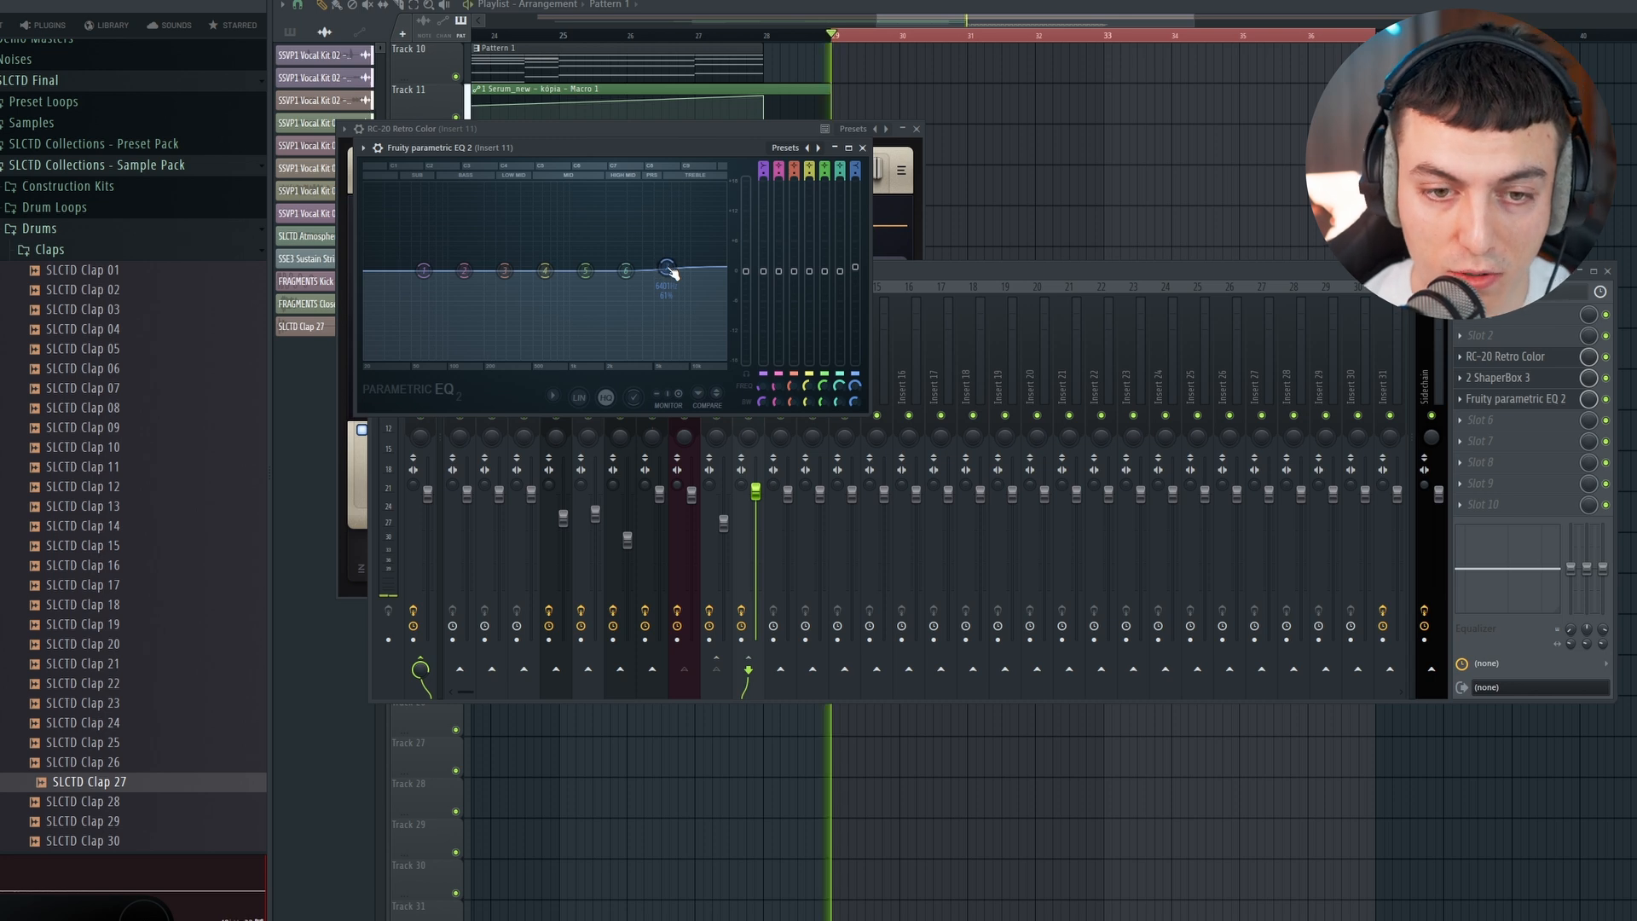
Step: Boost the high shelf in Fruity Parametric EQ 2 on Insert 11 slightly and listen to the result
{"action": "mouse_move", "coordinate": [672, 272]}
{"action": "left_mouse_down"}
{"action": "mouse_move", "coordinate": [657, 211]}
{"action": "mouse_move", "coordinate": [663, 253]}
{"action": "left_mouse_up"}
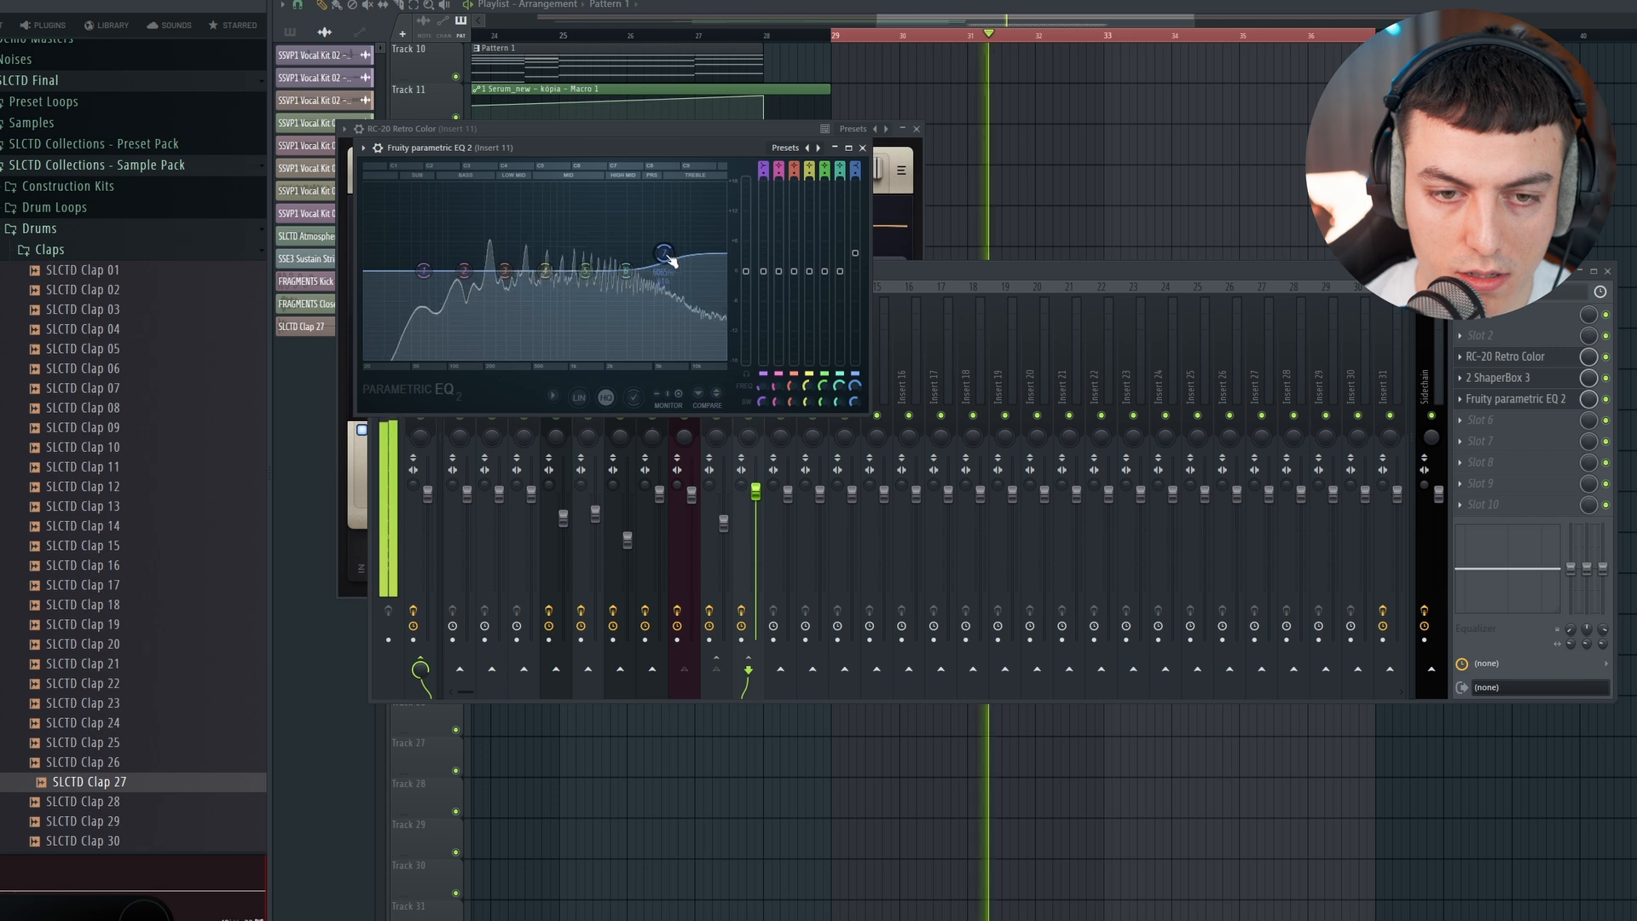
{"action": "left_click", "coordinate": [993, 271]}
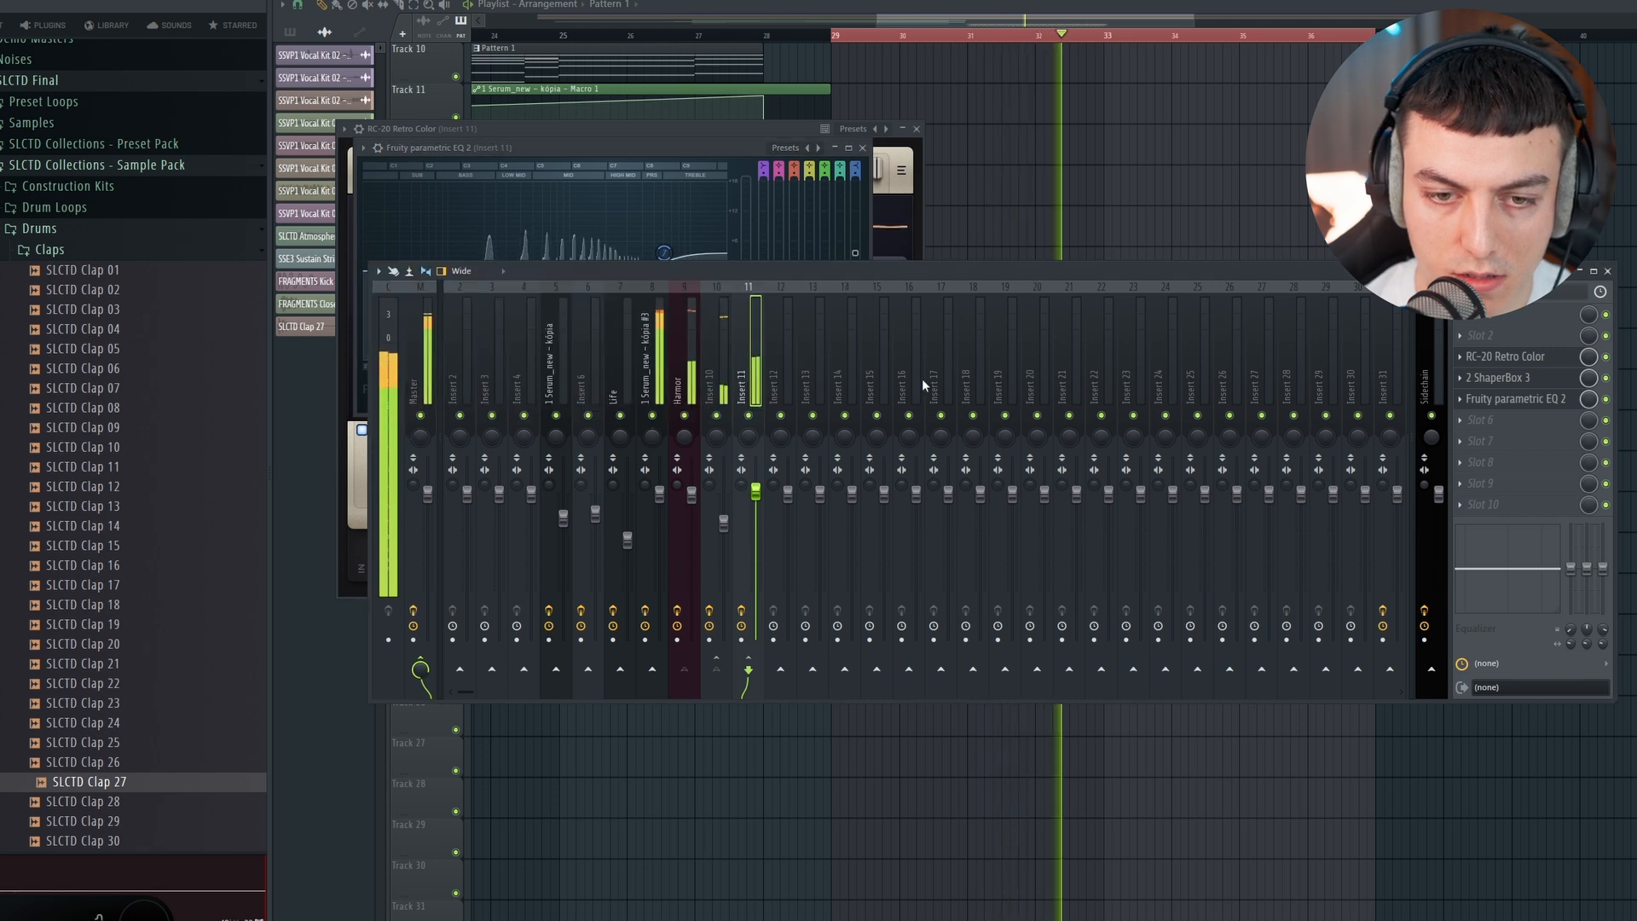
{"action": "key", "text": "space"}
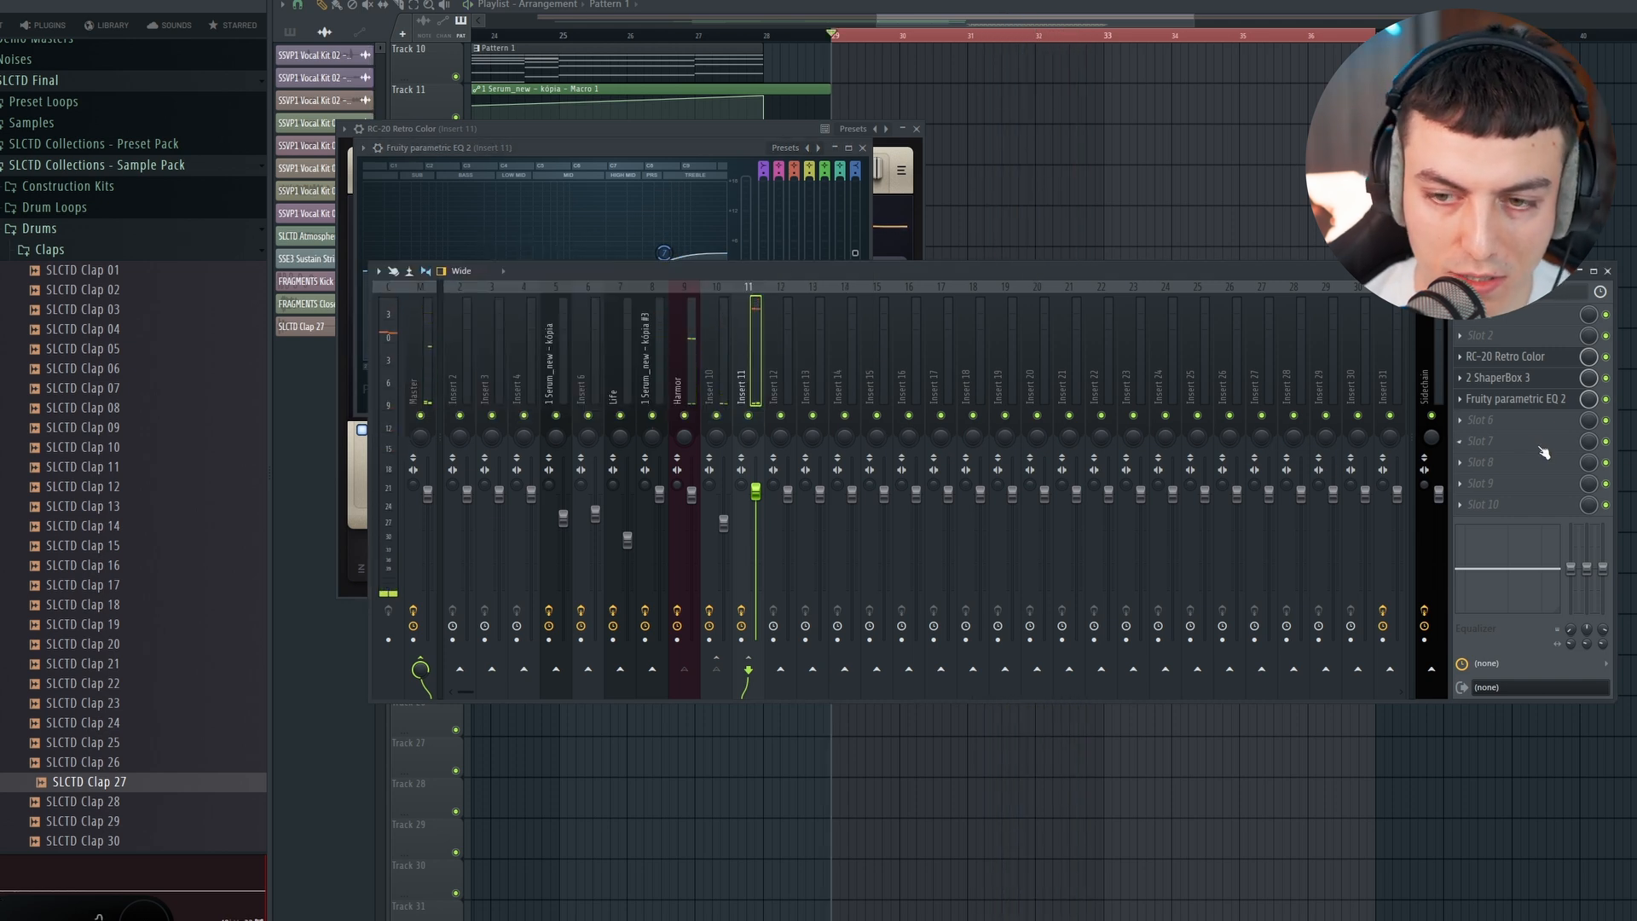
Step: Add V-Clip after the EQ on Insert 11 and lower its ceiling to about -4.3 dB during playback
{"action": "left_click", "coordinate": [1518, 420]}
{"action": "left_click", "coordinate": [1094, 380]}
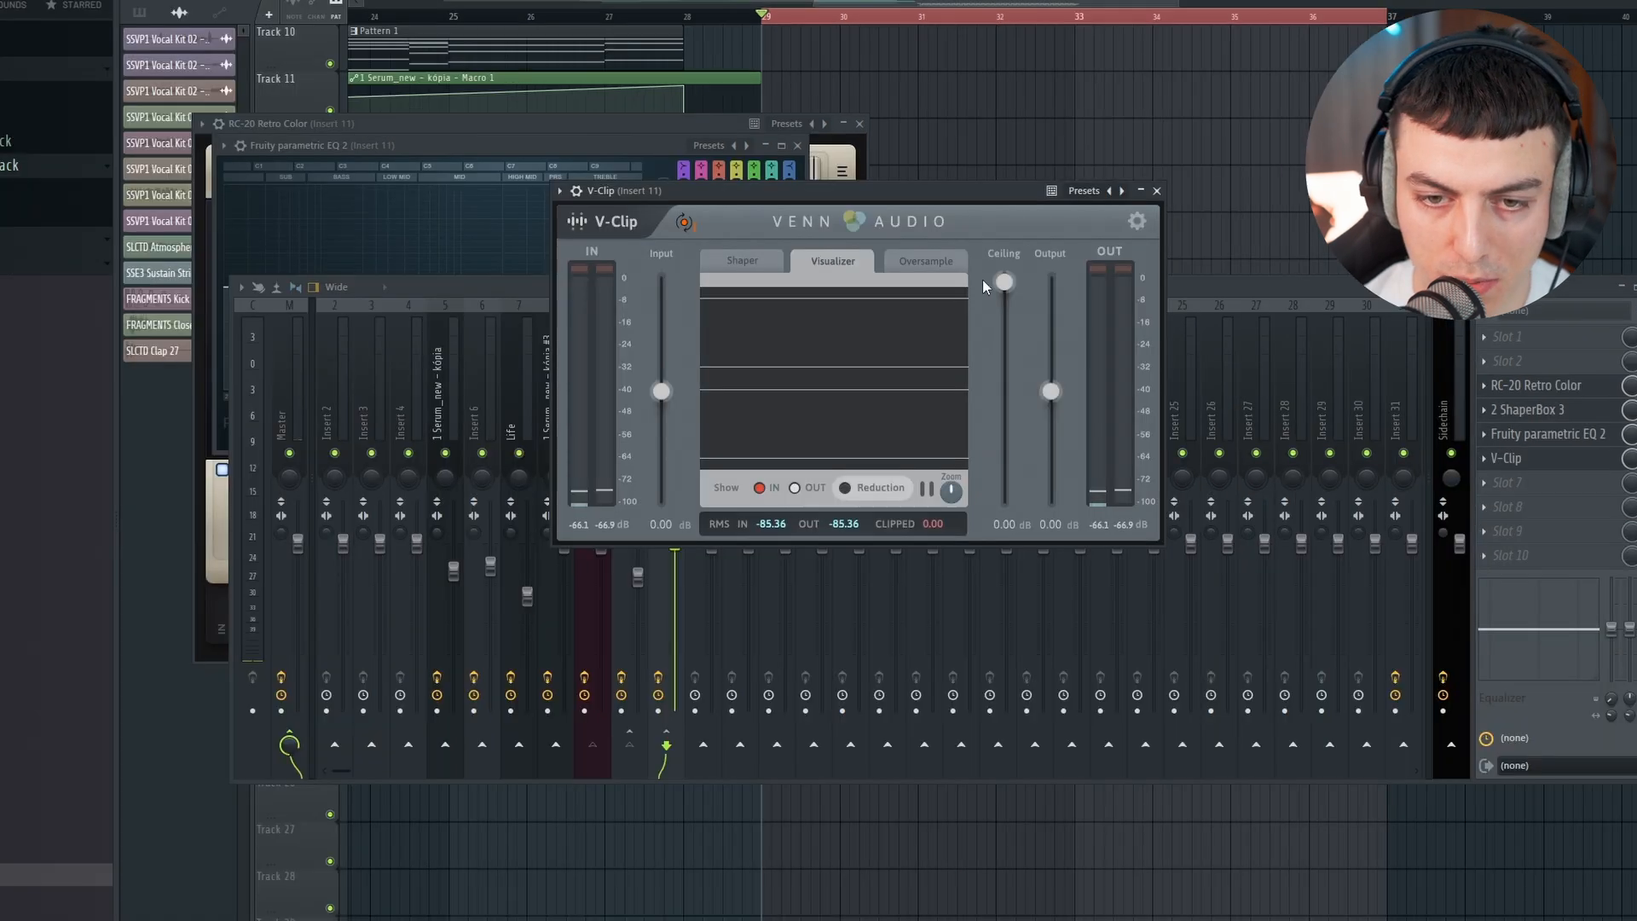
{"action": "key", "text": "space"}
{"action": "left_click_drag", "start_coordinate": [1004, 282], "coordinate": [1018, 317]}
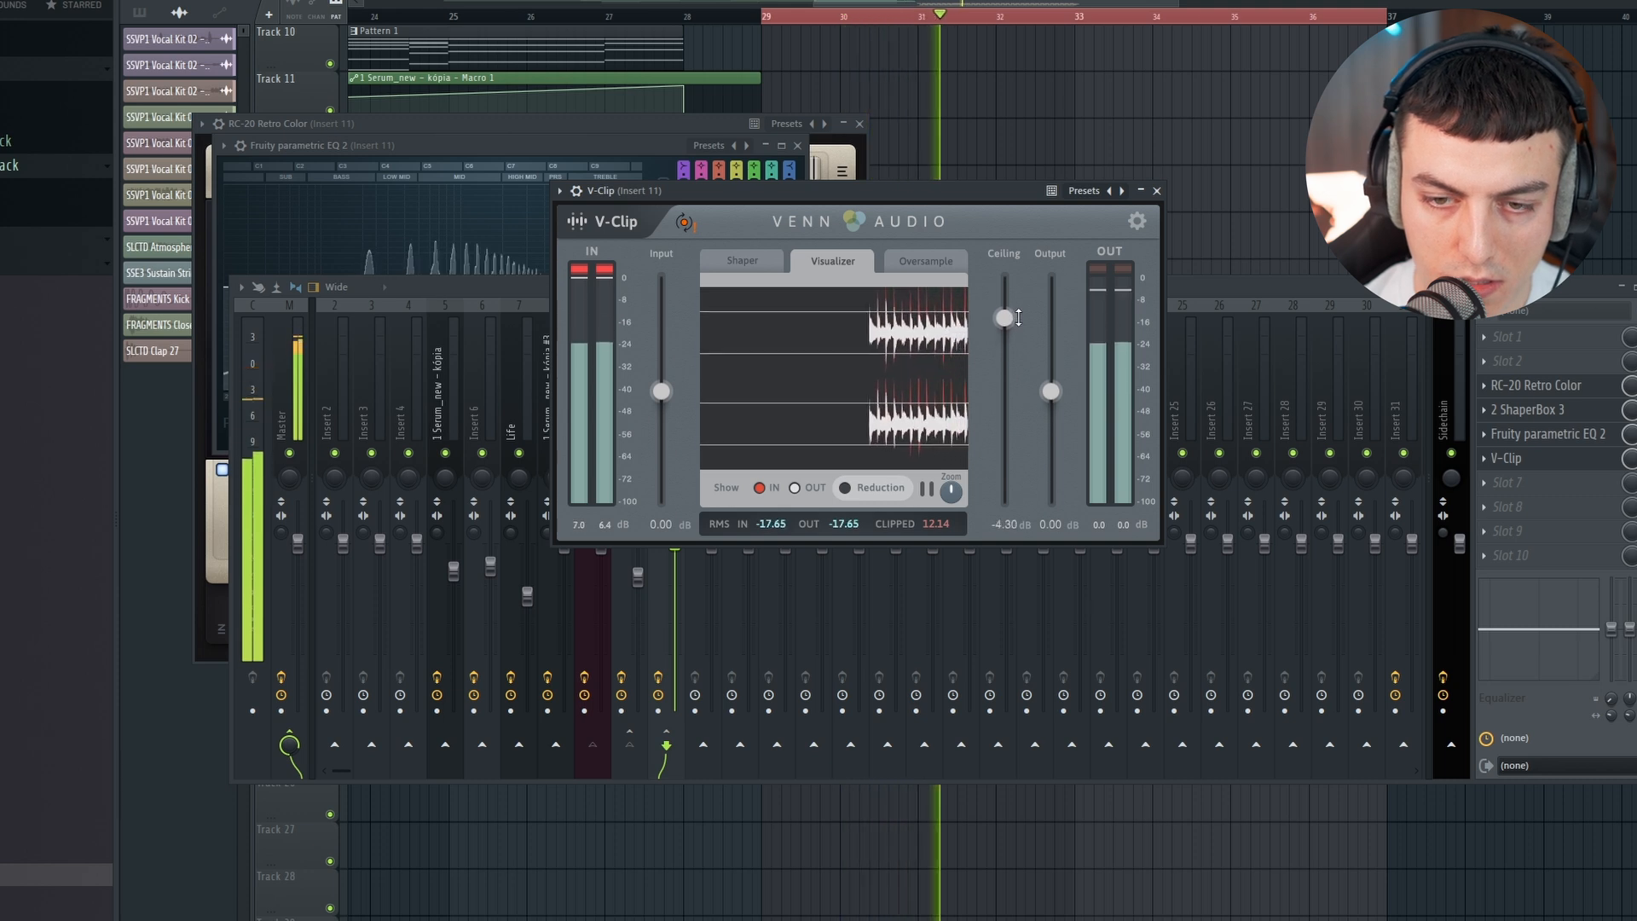
{"action": "left_click", "coordinate": [1178, 283]}
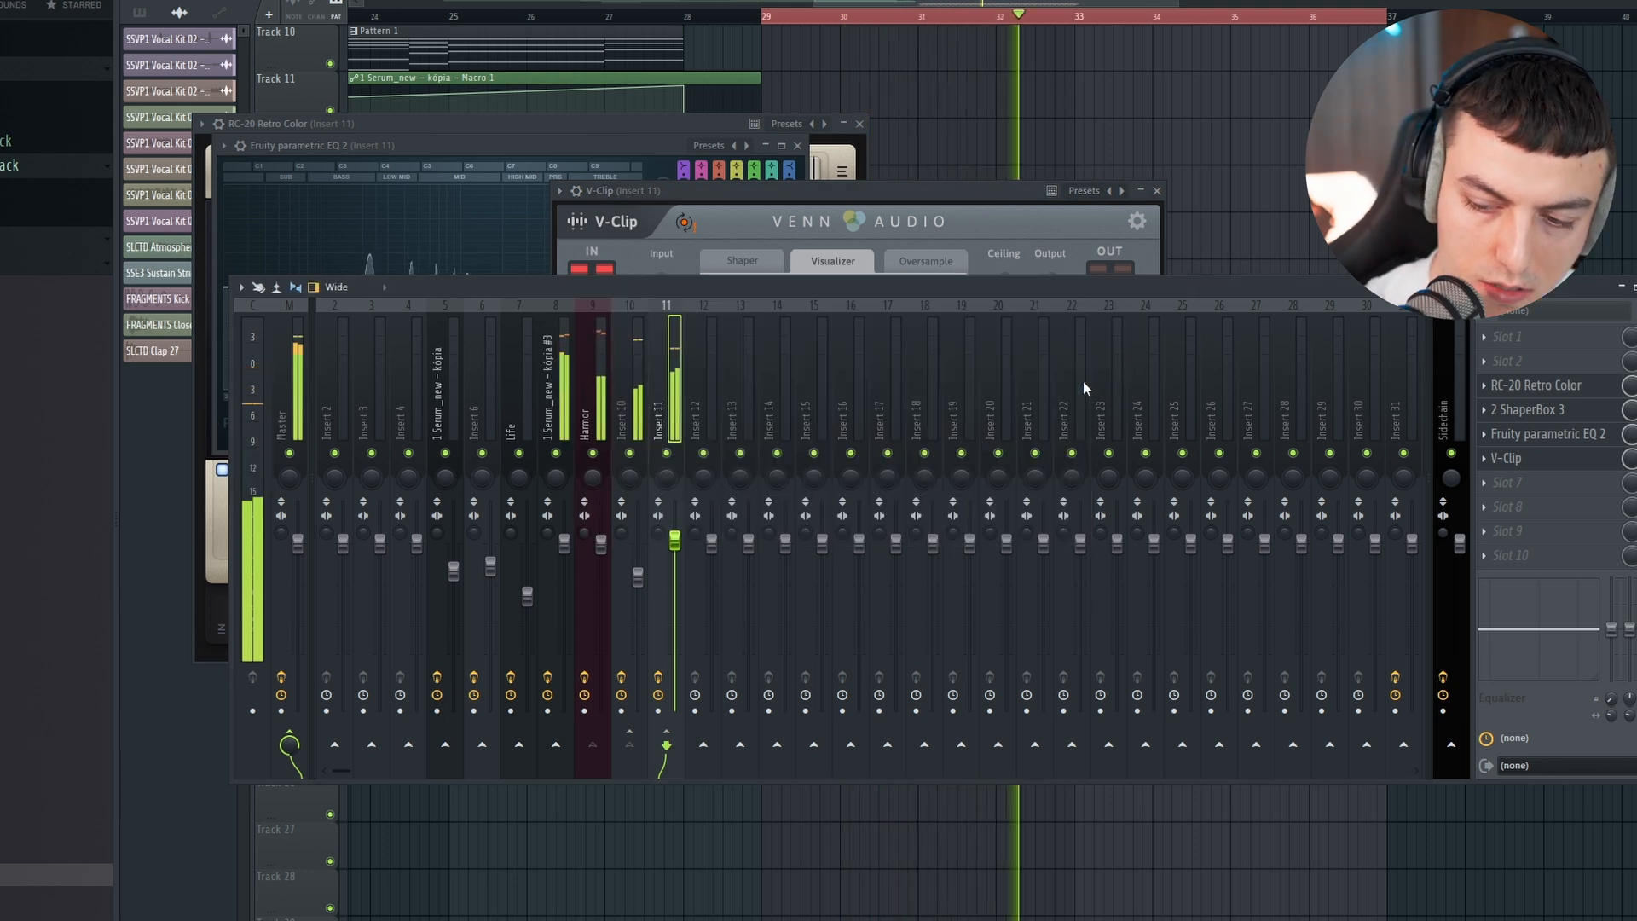
{"action": "key", "text": "space"}
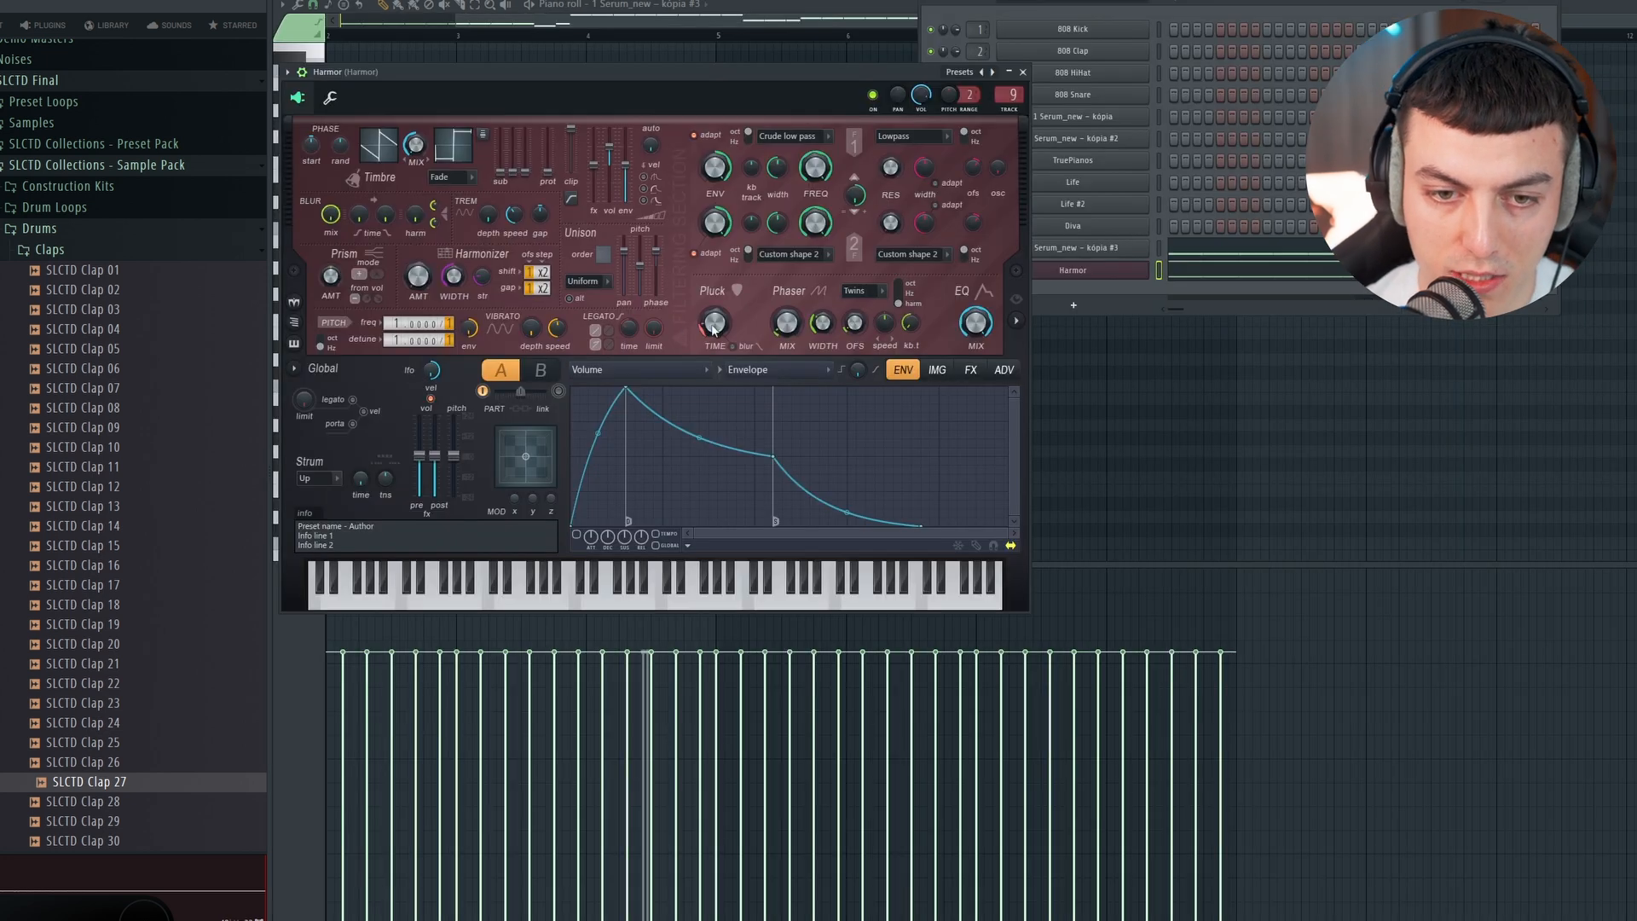
Step: Tweak Harmor's Pluck time and create an automation clip for it
{"action": "left_click_drag", "start_coordinate": [712, 327], "coordinate": [712, 324]}
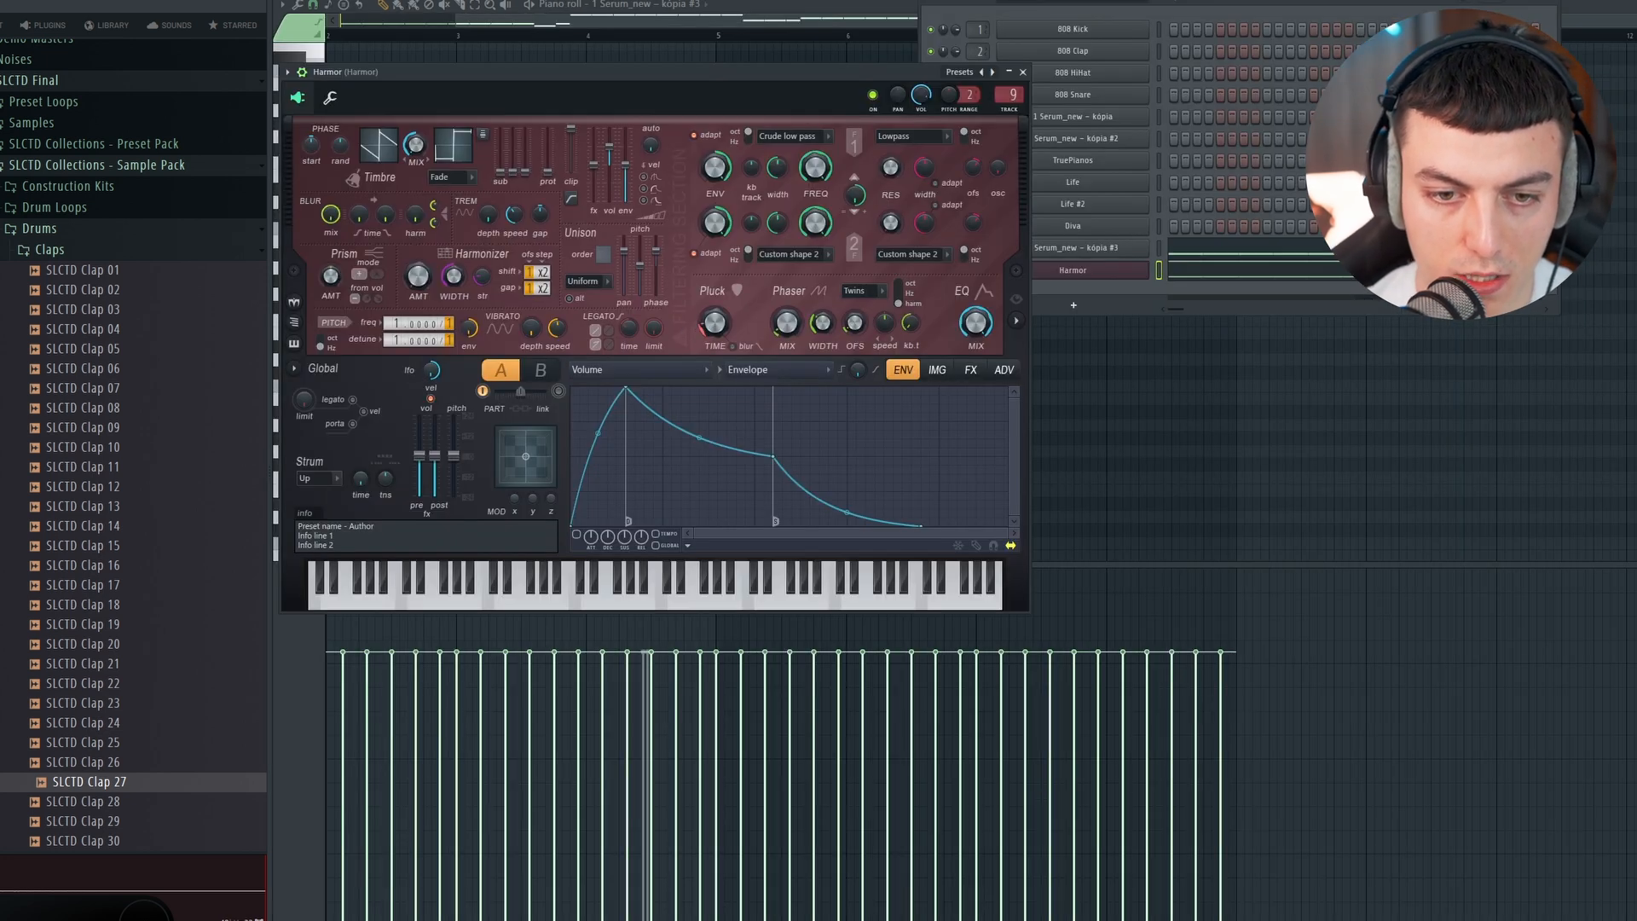
{"action": "left_click", "coordinate": [68, 0]}
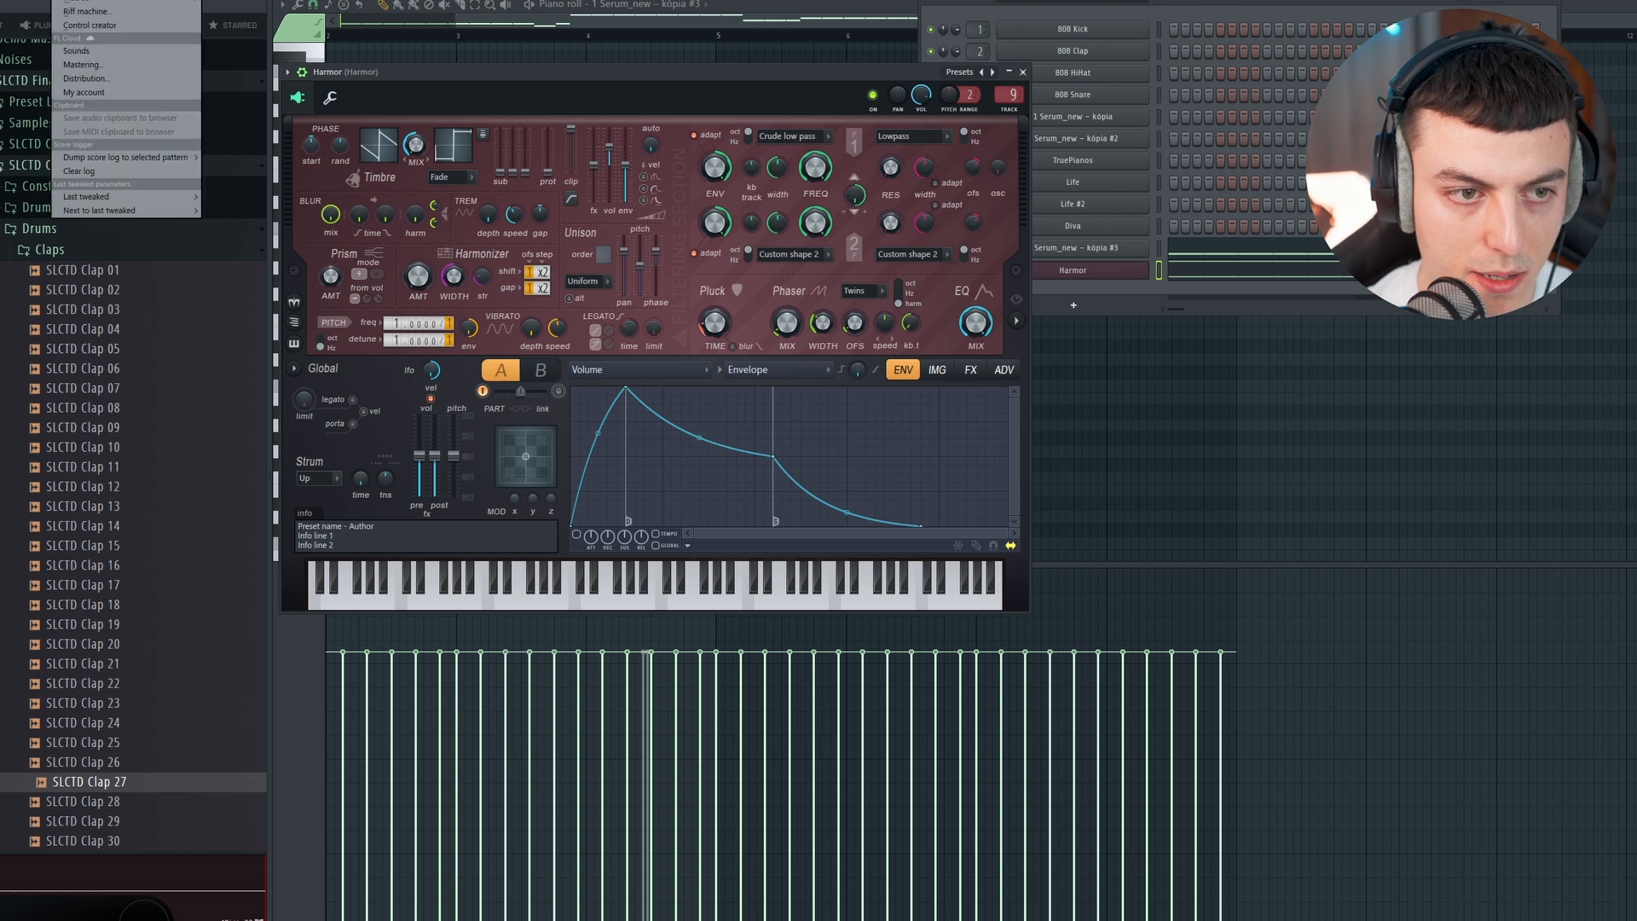
{"action": "mouse_move", "coordinate": [148, 200]}
{"action": "left_click", "coordinate": [302, 294]}
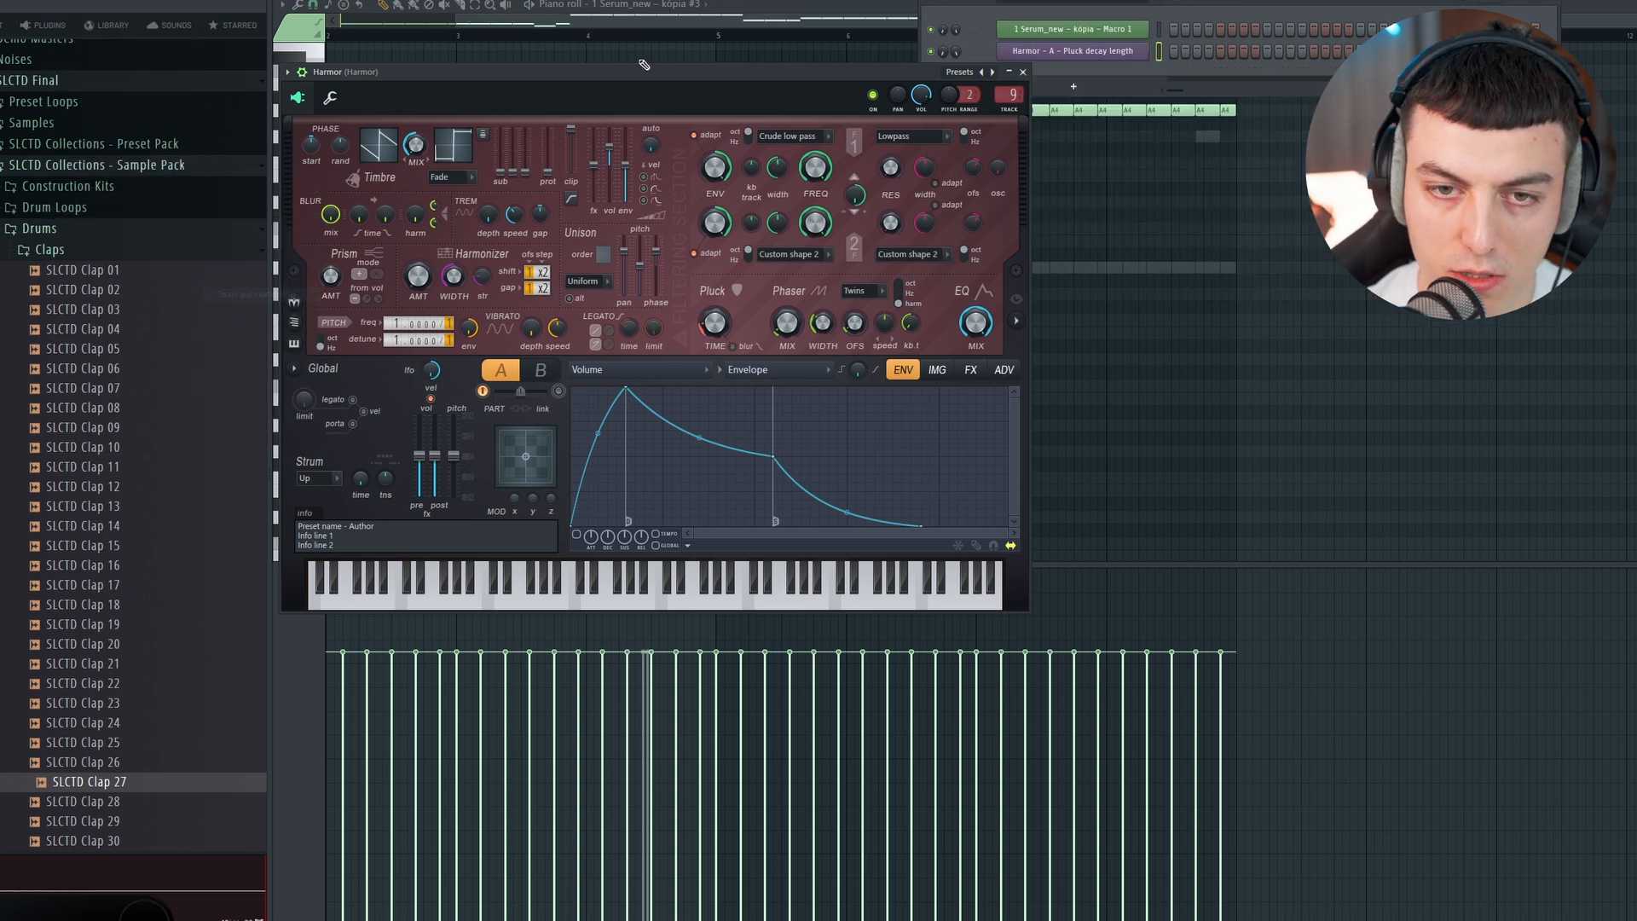
Step: Shape the Harmor Pluck decay length automation with gentle rises toward bars 33, 35 and 37, checking it in playback
{"action": "left_click", "coordinate": [823, 36]}
{"action": "key", "text": "space"}
{"action": "key", "text": "space"}
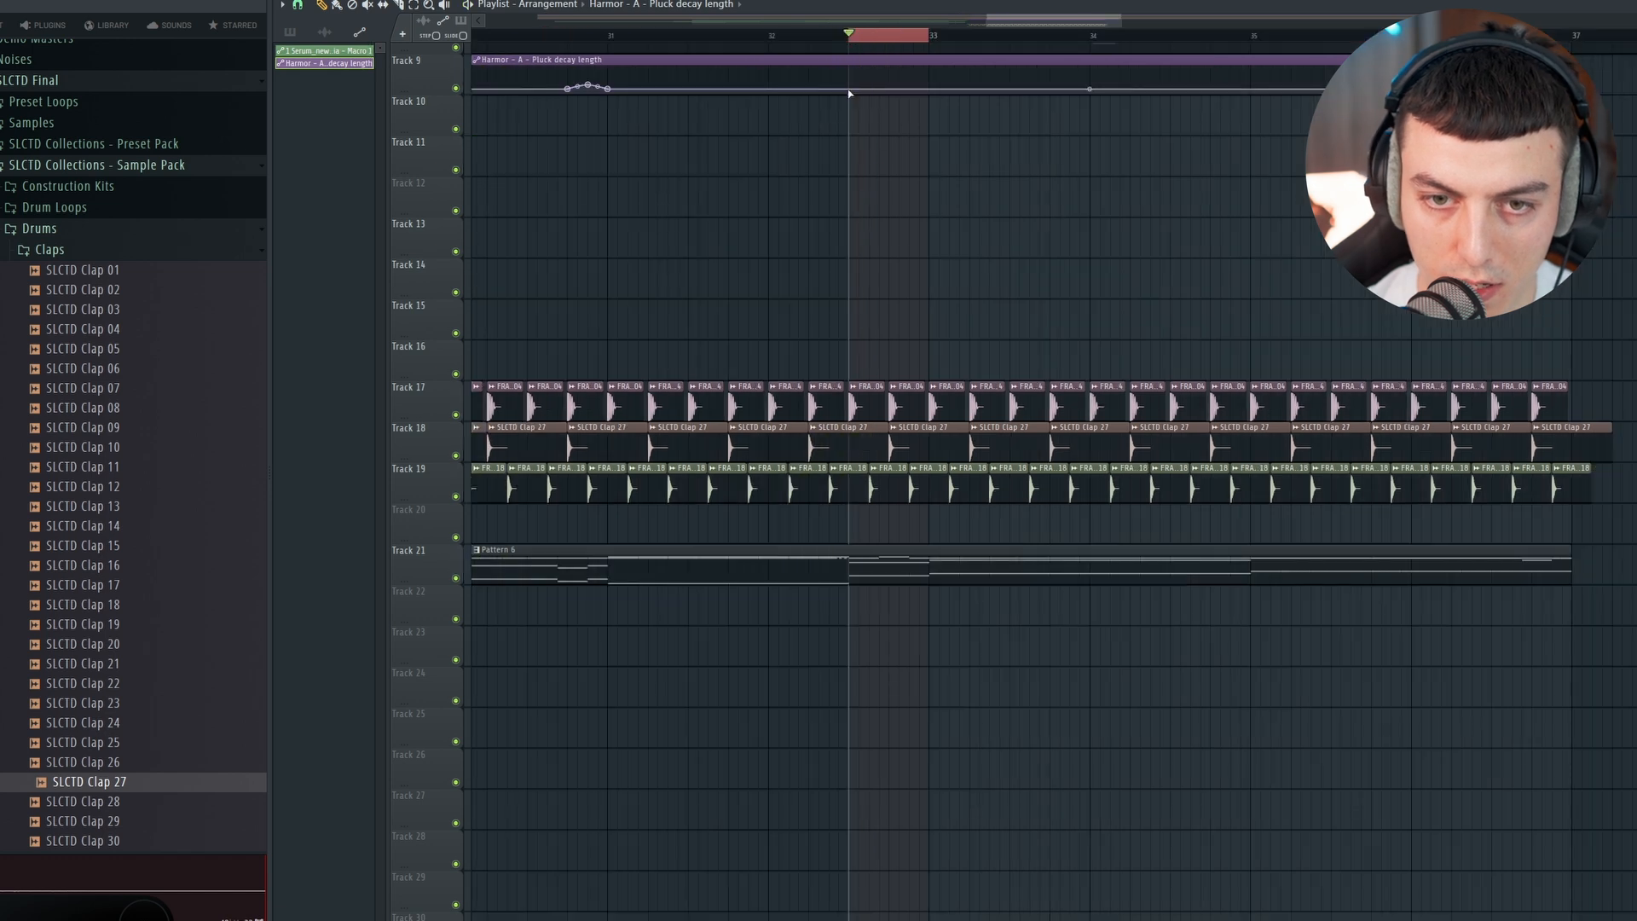
{"action": "right_click", "coordinate": [851, 91]}
{"action": "left_click", "coordinate": [902, 336]}
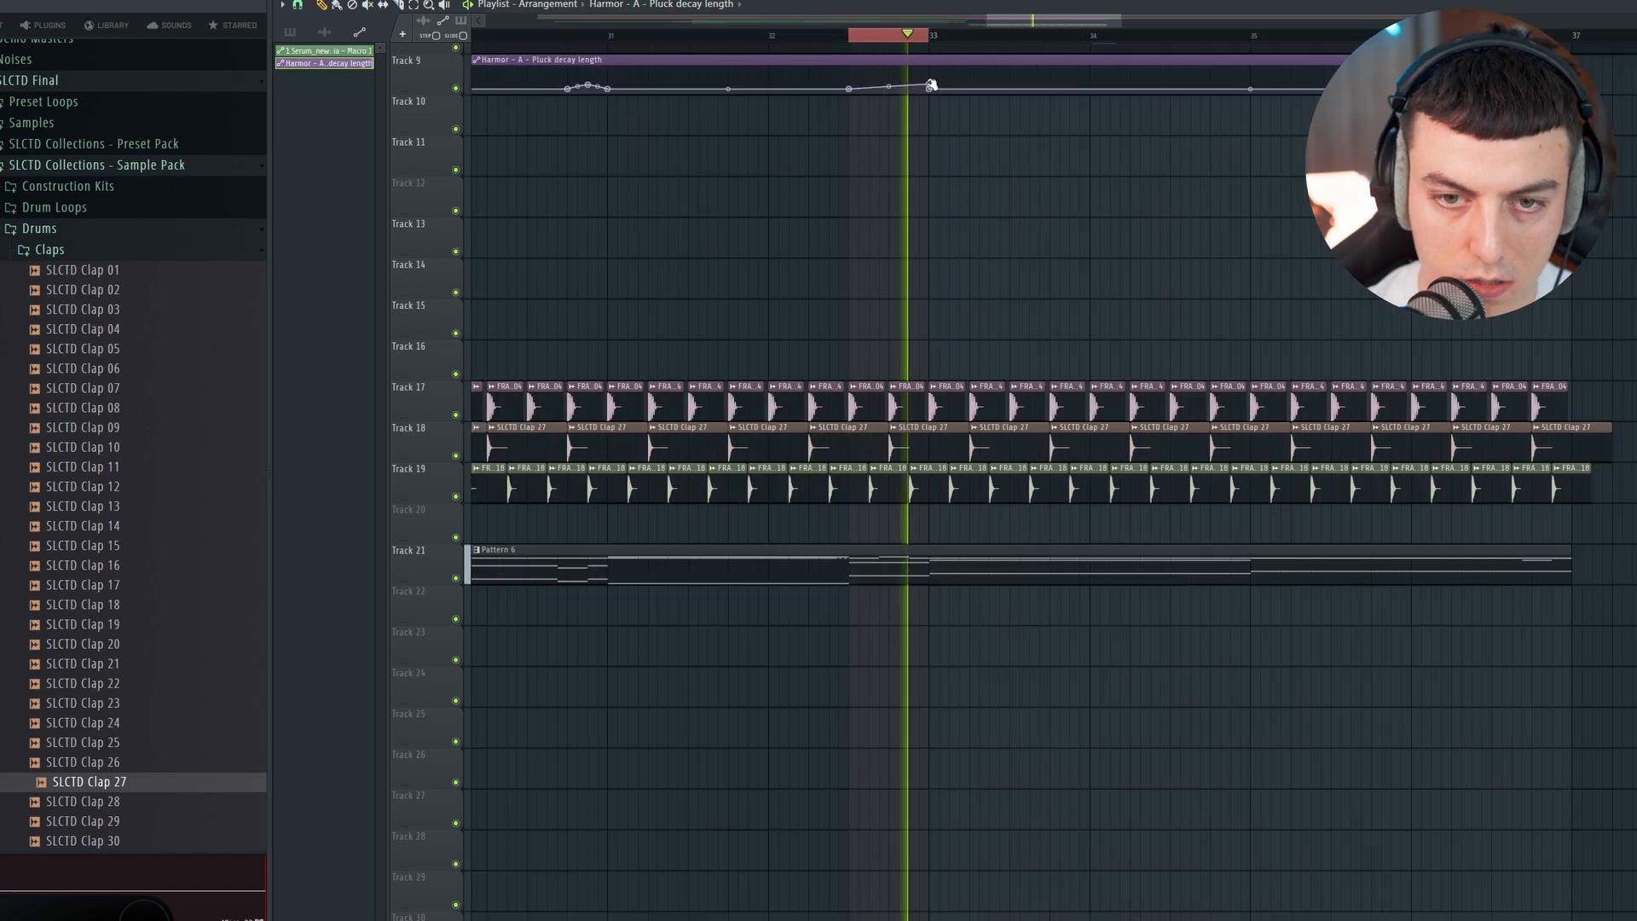
{"action": "key", "text": "space"}
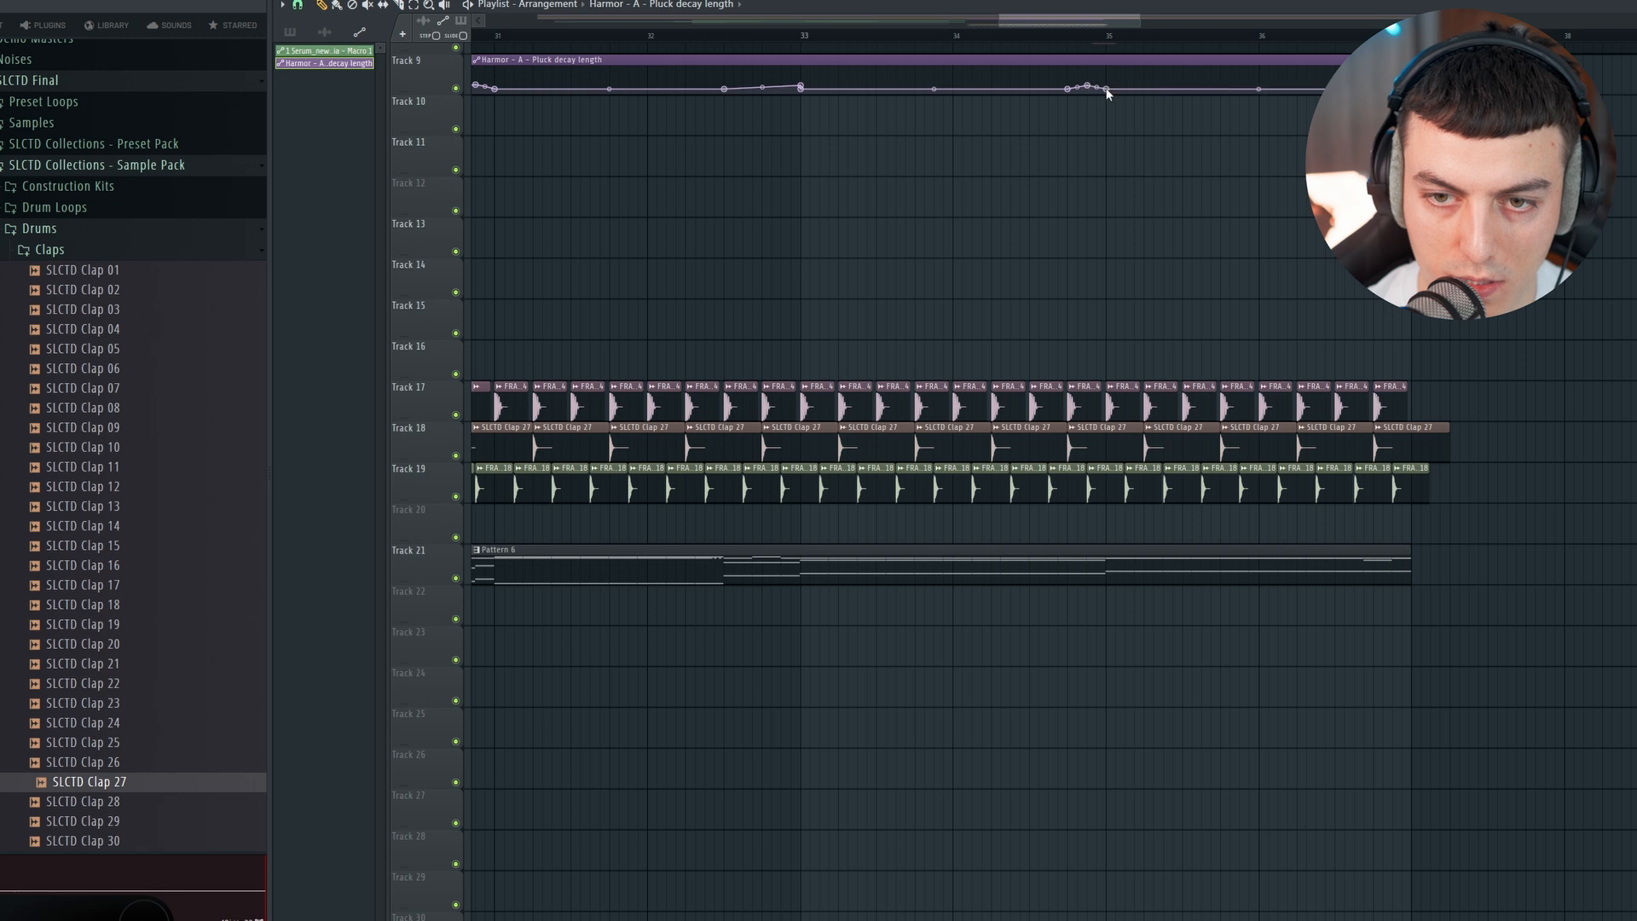
{"action": "right_click", "coordinate": [1106, 89]}
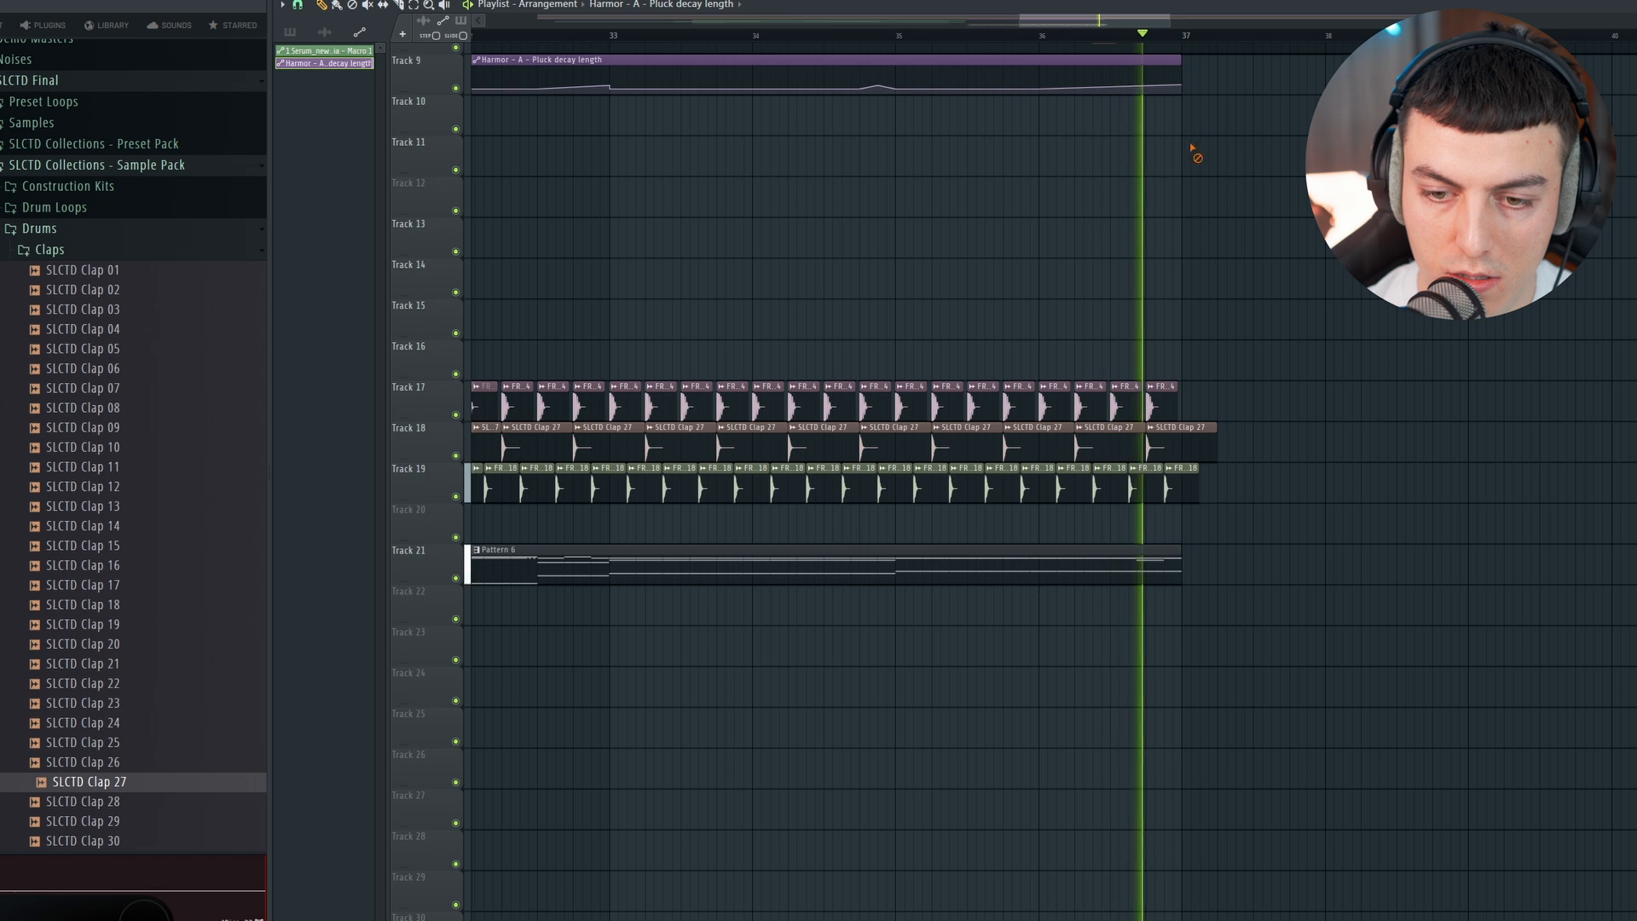
{"action": "left_click", "coordinate": [1049, 34]}
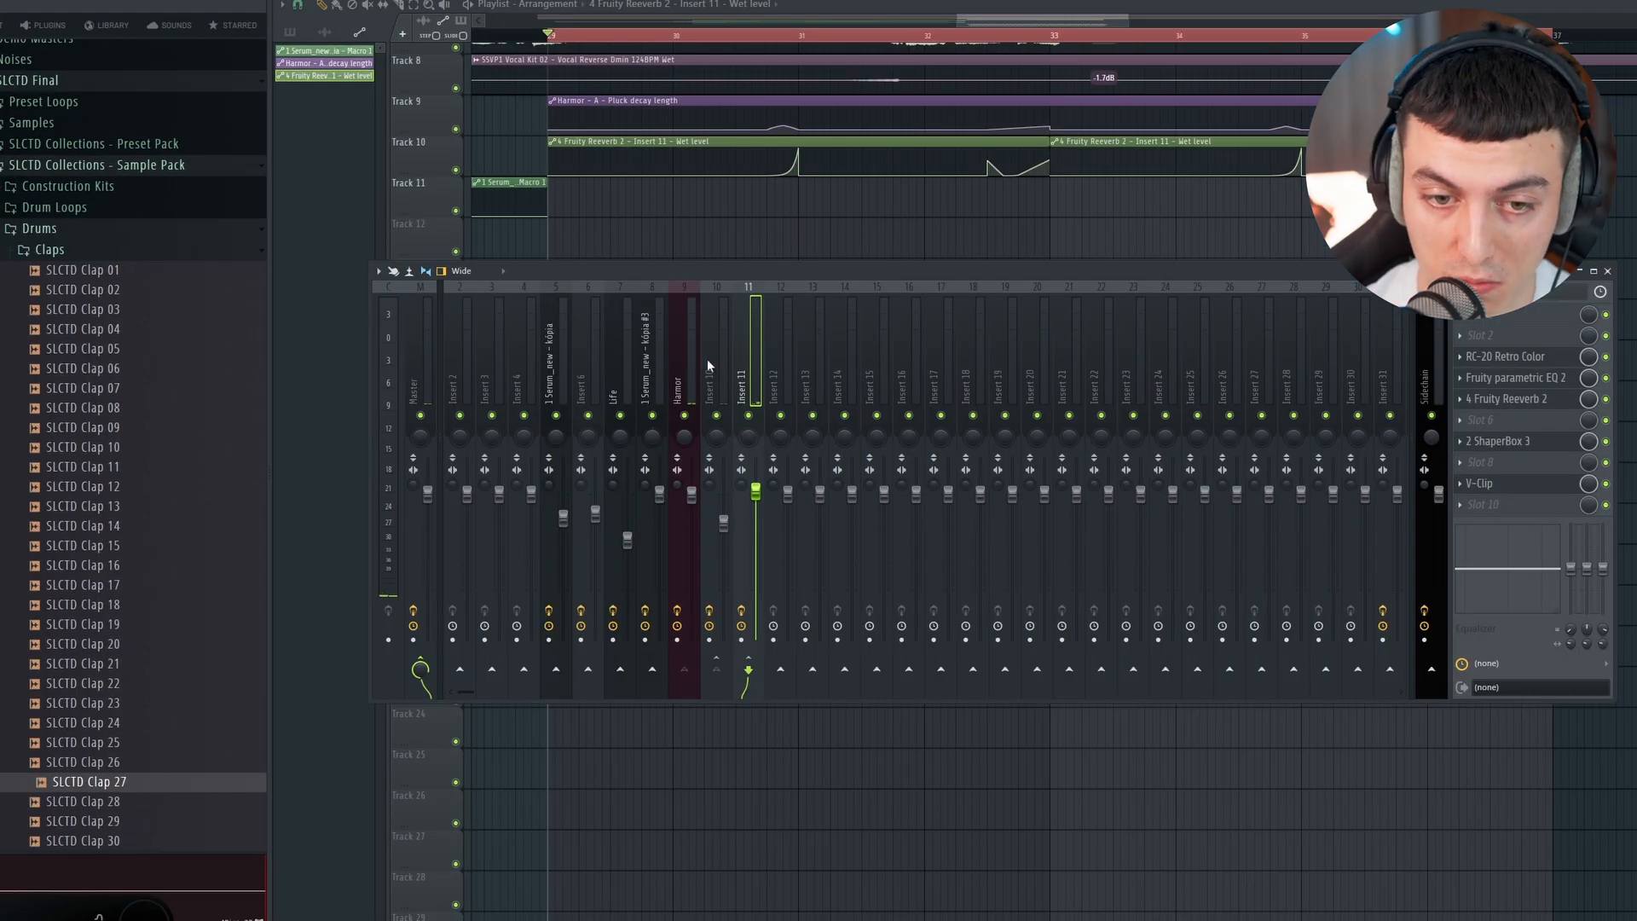
Step: Open SIIK Sounds Colorizer on the Harmor mixer track and try out its Weird Delay amount in playback
{"action": "left_click", "coordinate": [686, 358]}
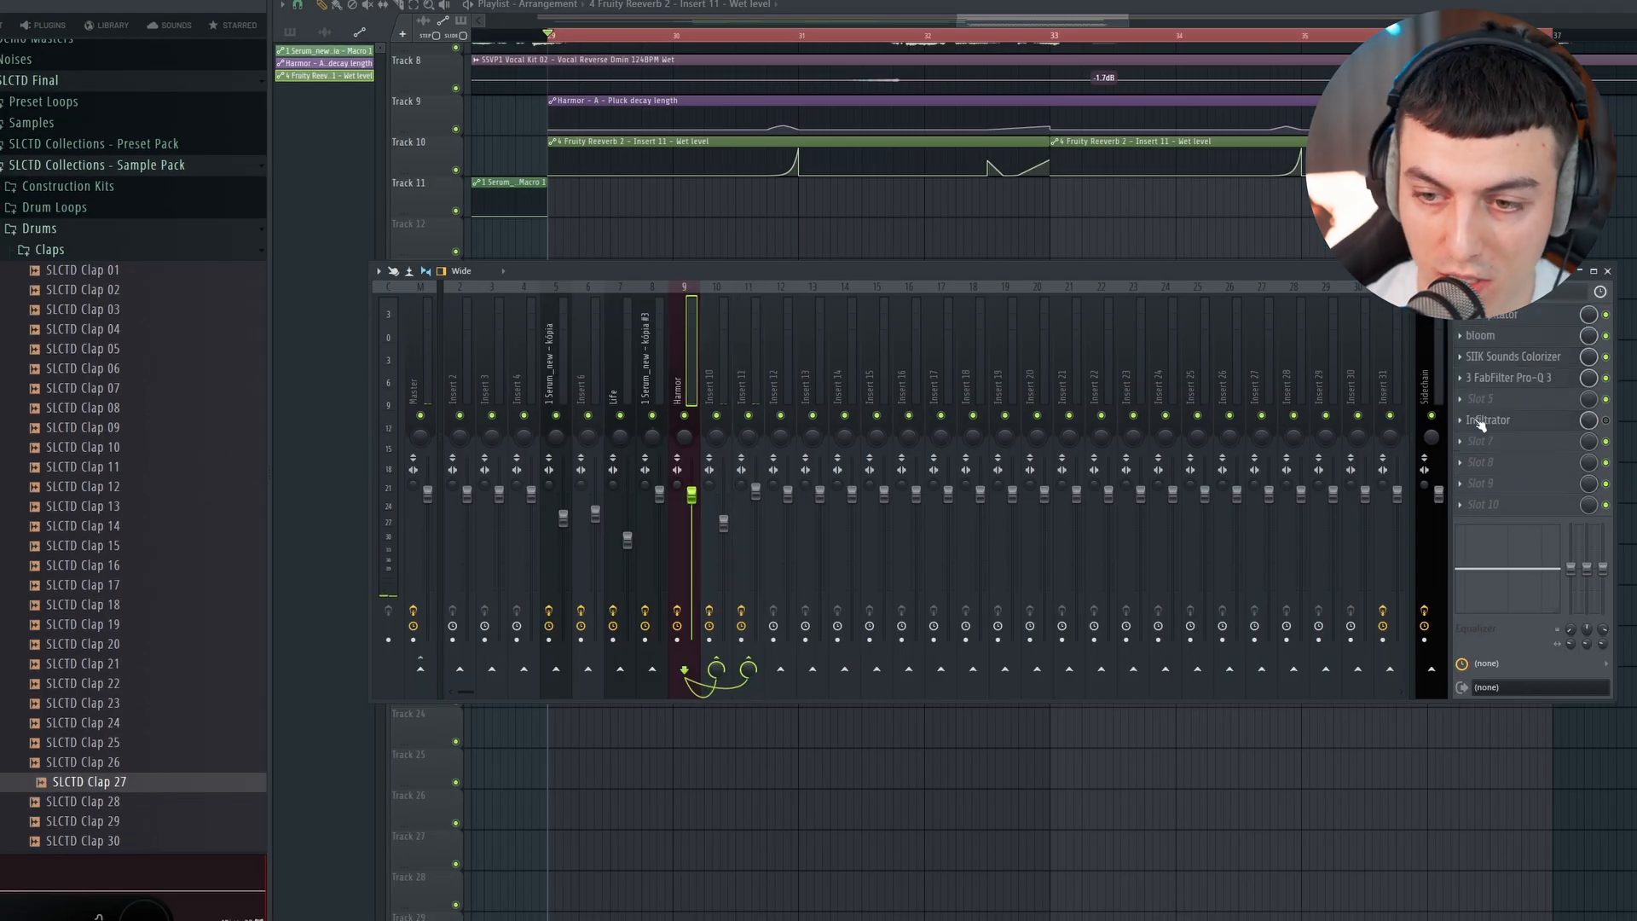
{"action": "left_click", "coordinate": [1537, 366]}
{"action": "left_click_drag", "start_coordinate": [839, 328], "coordinate": [840, 308]}
{"action": "key", "text": "space"}
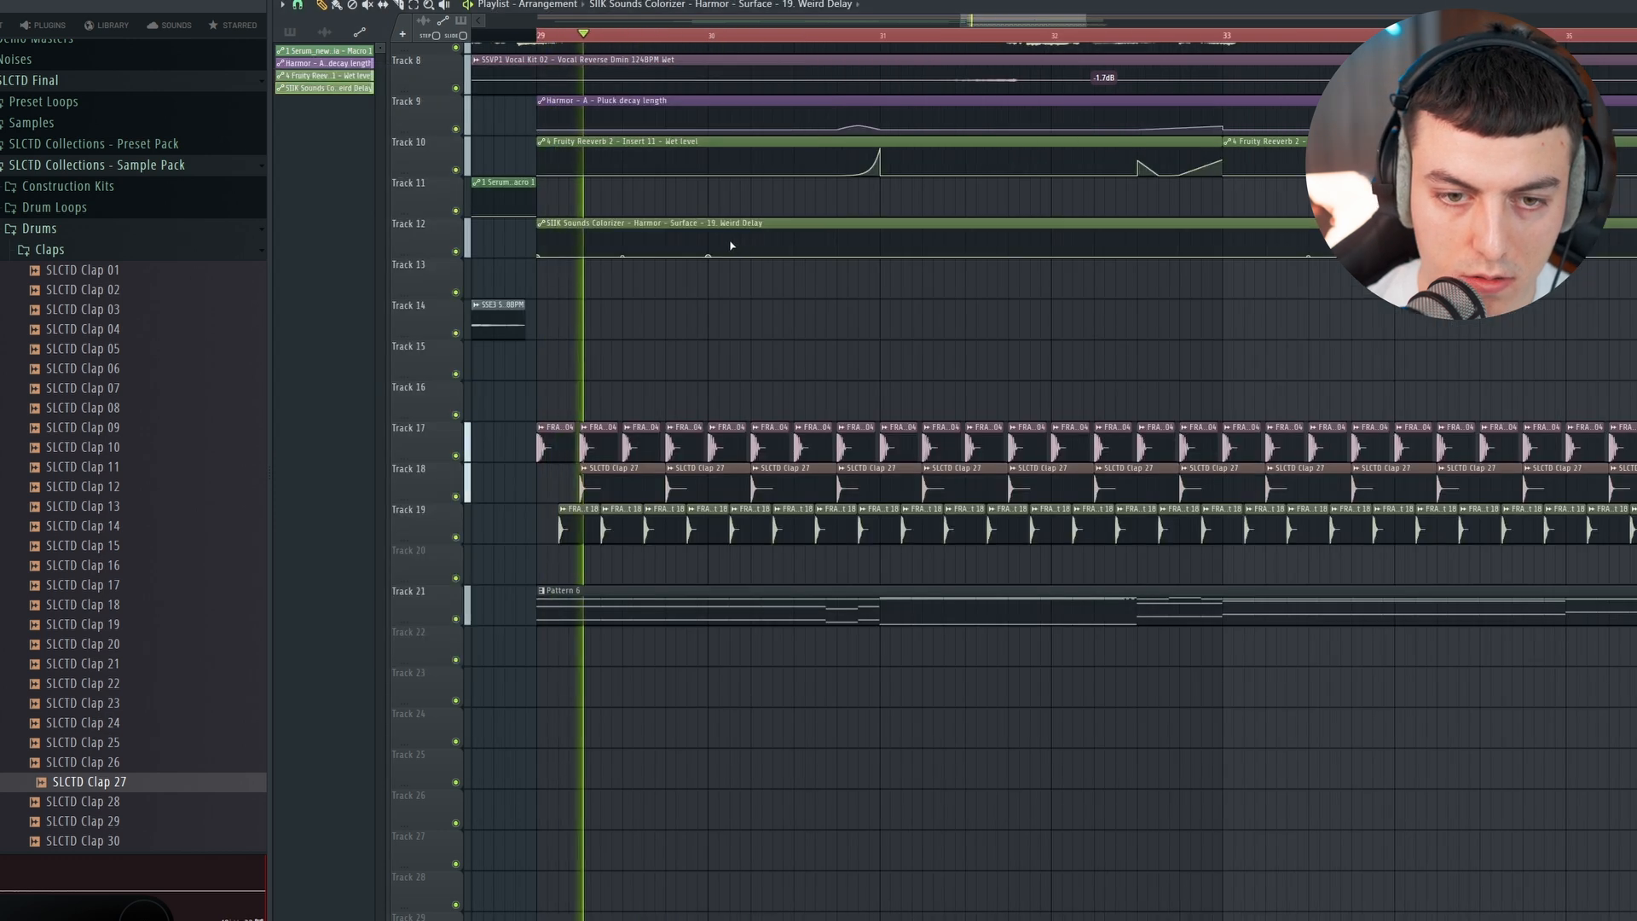
Step: Draw a short, low spike at bar 30 in the Colorizer Weird Delay automation clip
{"action": "right_click", "coordinate": [709, 237]}
{"action": "right_click", "coordinate": [730, 256]}
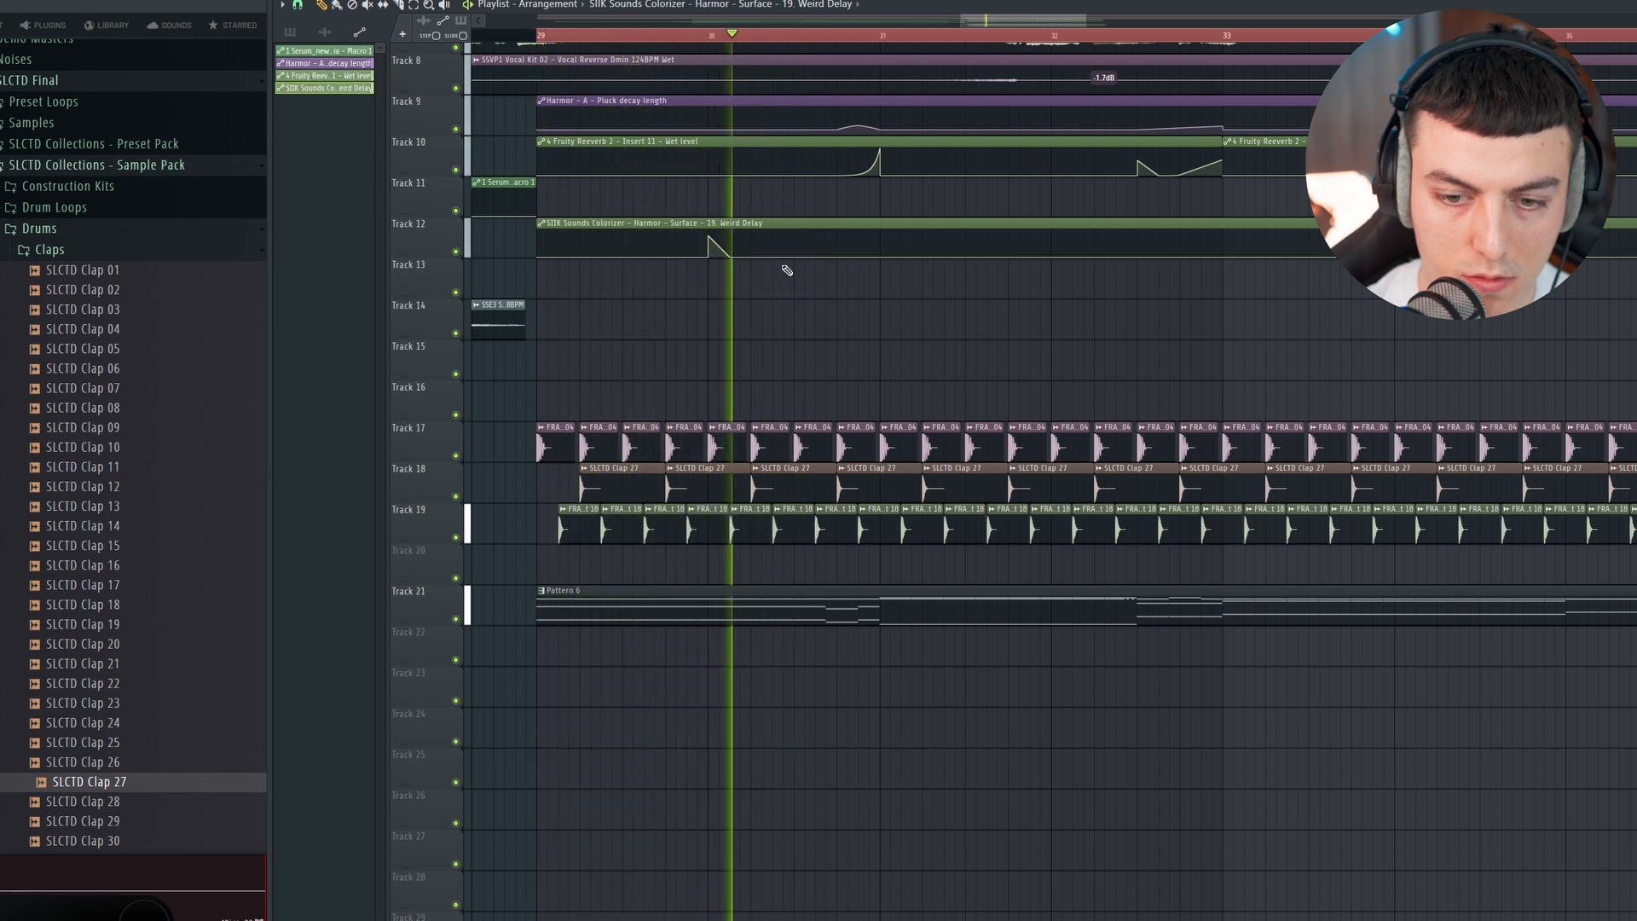
{"action": "left_click_drag", "start_coordinate": [708, 236], "coordinate": [708, 247]}
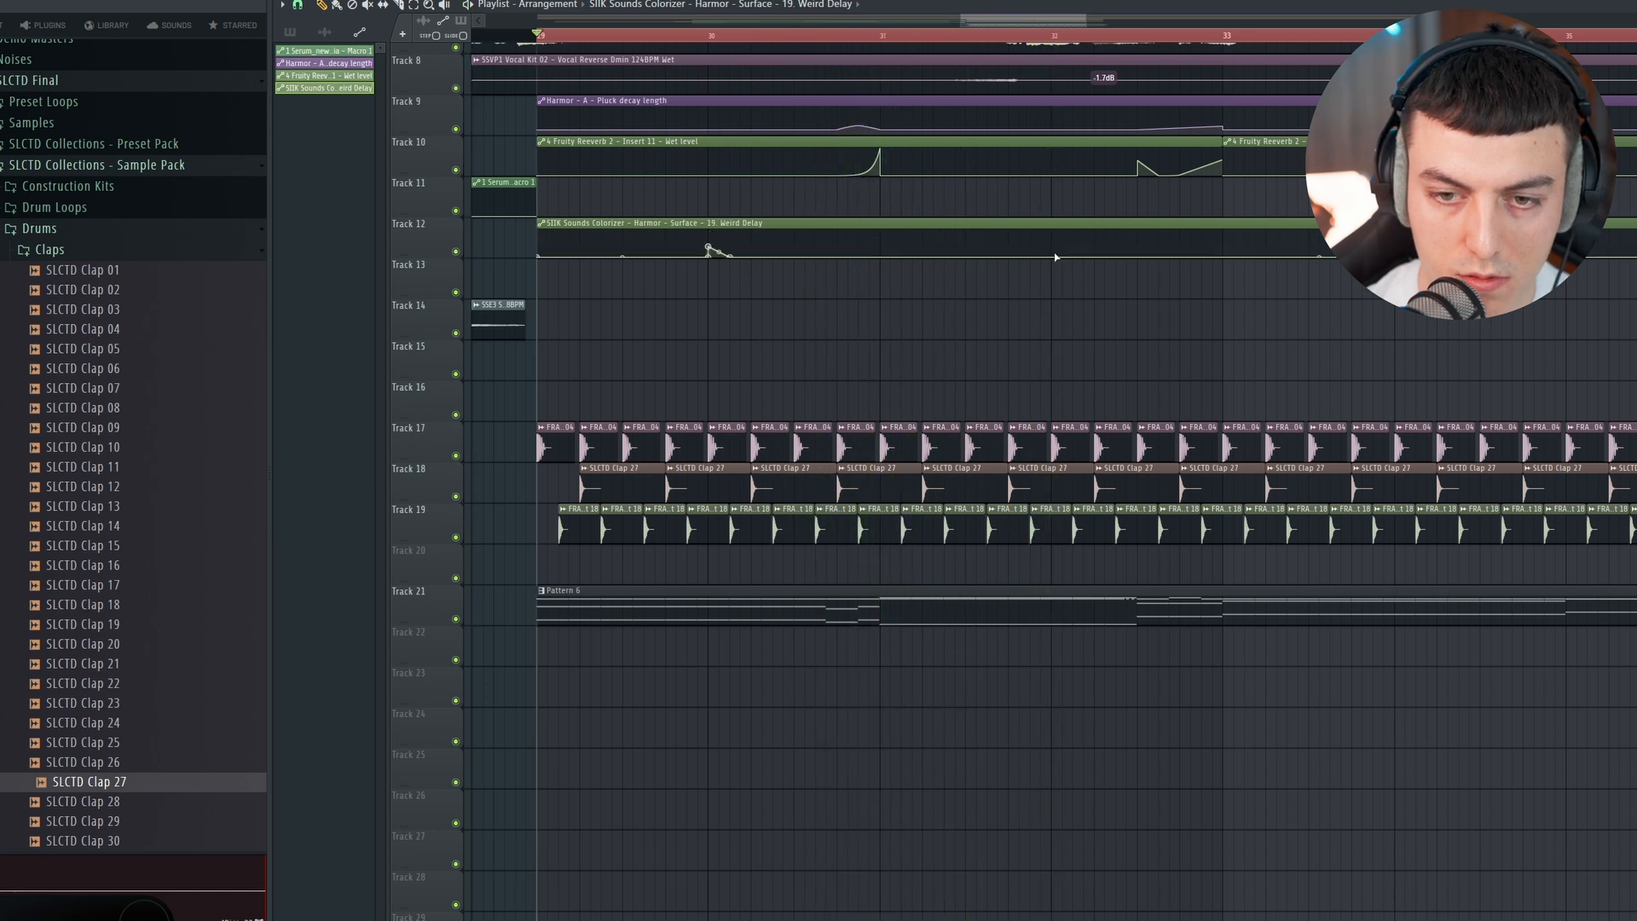
Step: Add short Weird Delay automation spikes at bars 32 and 34 and play back that section
{"action": "scroll", "coordinate": [1055, 257], "scroll_direction": "down", "scroll_amount": 3}
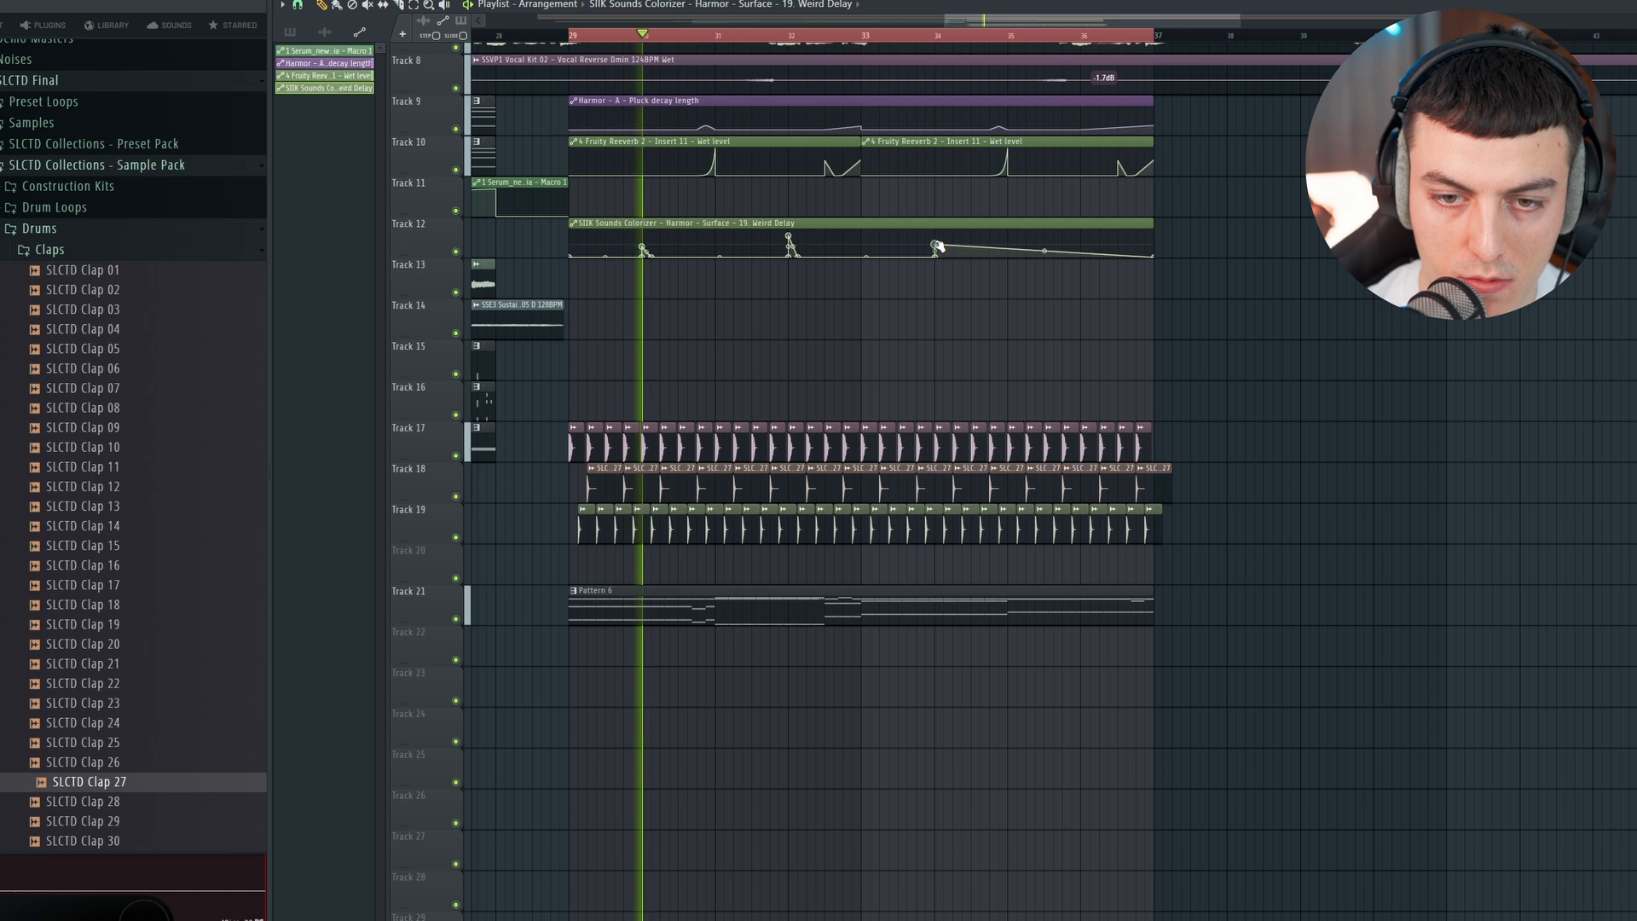
{"action": "right_click", "coordinate": [942, 256]}
{"action": "left_click_drag", "start_coordinate": [944, 257], "coordinate": [949, 258]}
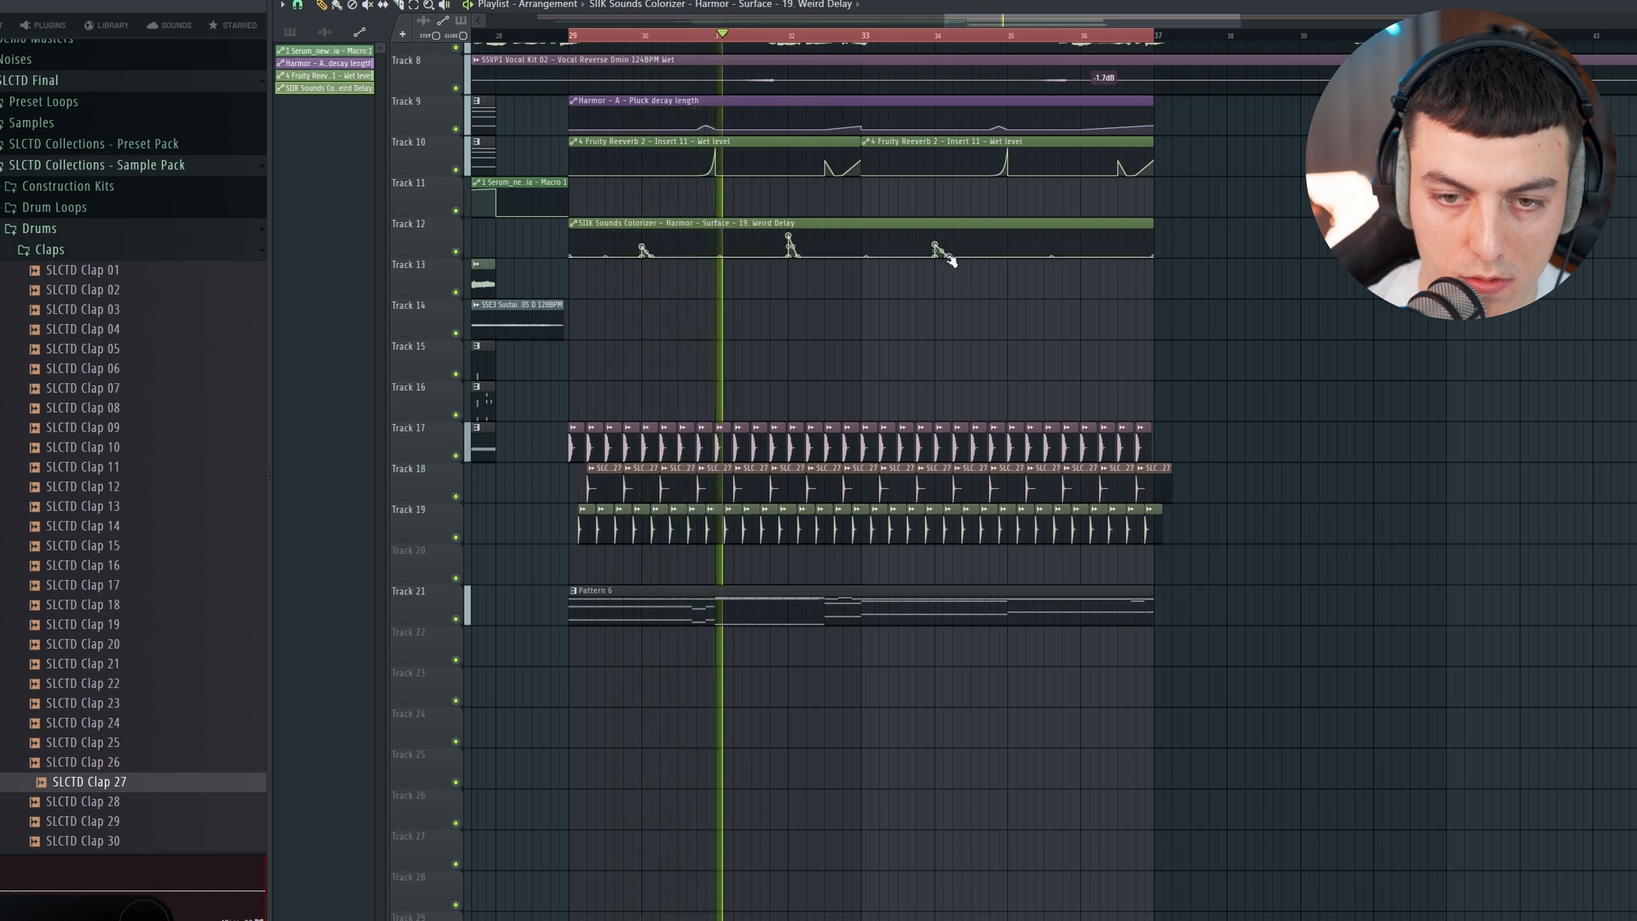
{"action": "left_click", "coordinate": [918, 35]}
{"action": "scroll", "coordinate": [946, 254], "scroll_direction": "up", "scroll_amount": 2}
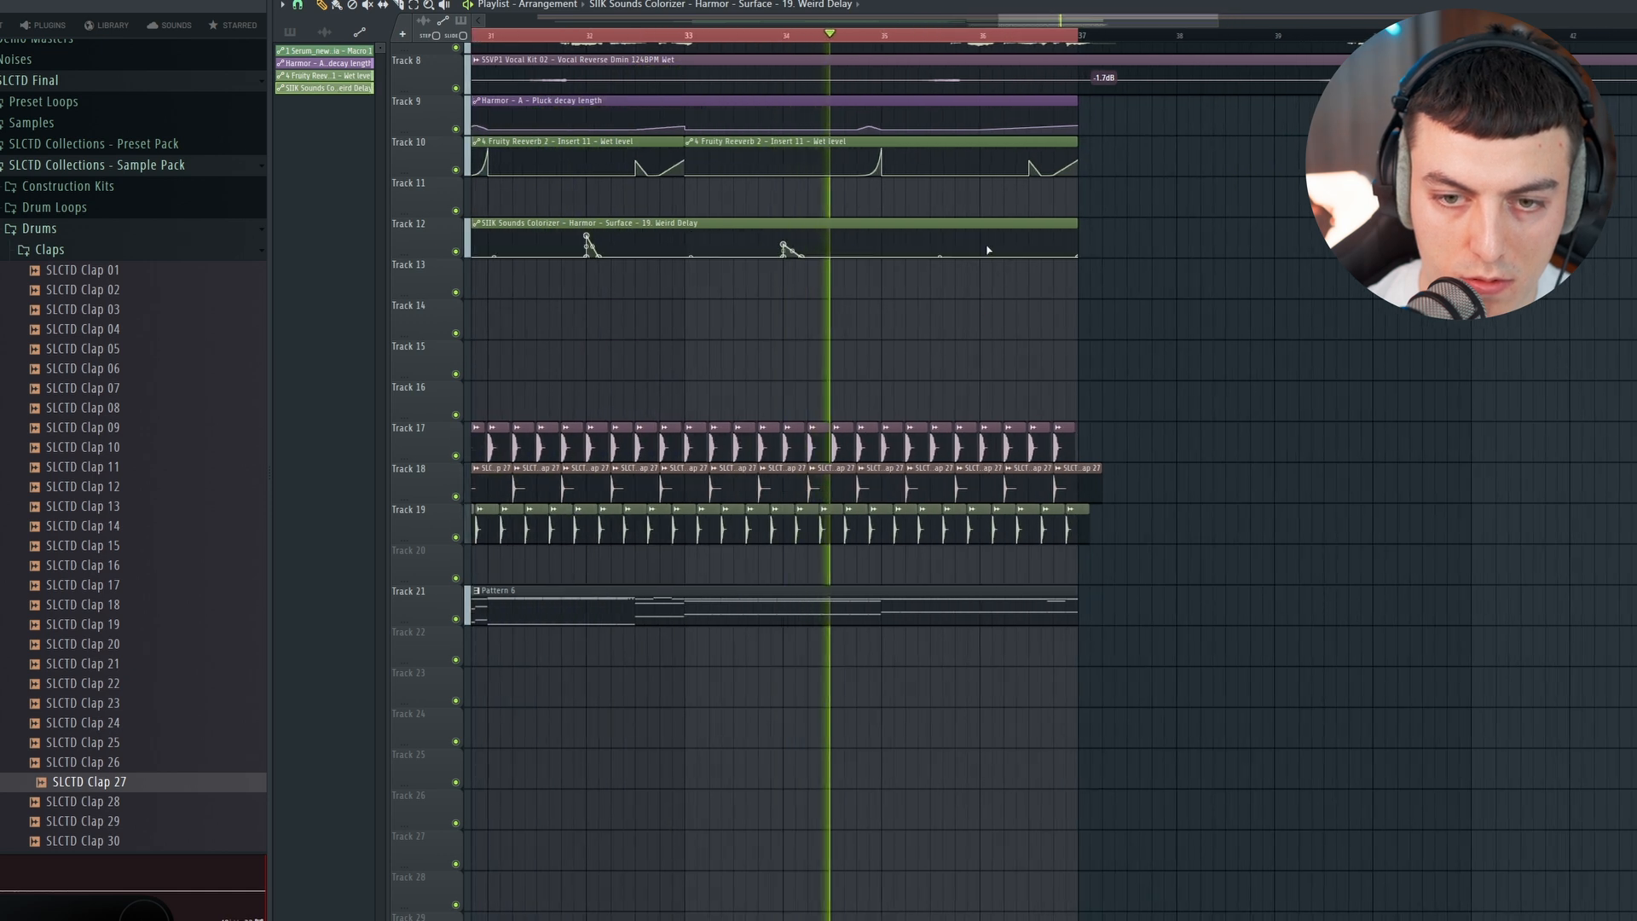
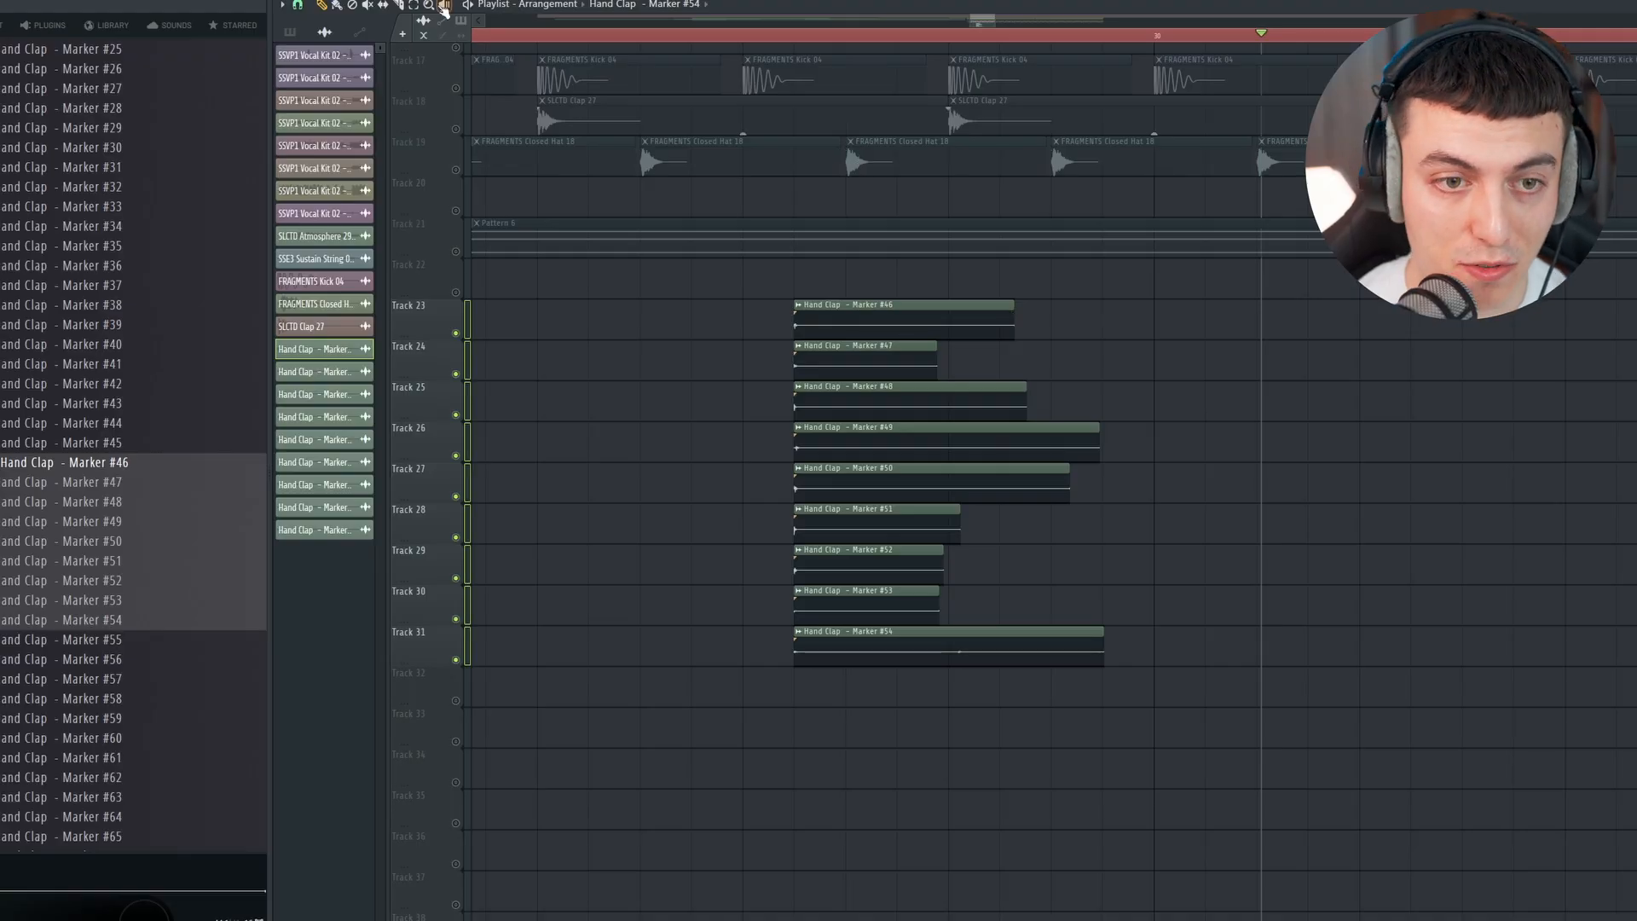
Step: Select the nine hand clap clips on tracks 23 to 31 and line them up with the SLLTD Clap 27 hit
{"action": "left_click_drag", "start_coordinate": [1053, 278], "coordinate": [794, 699]}
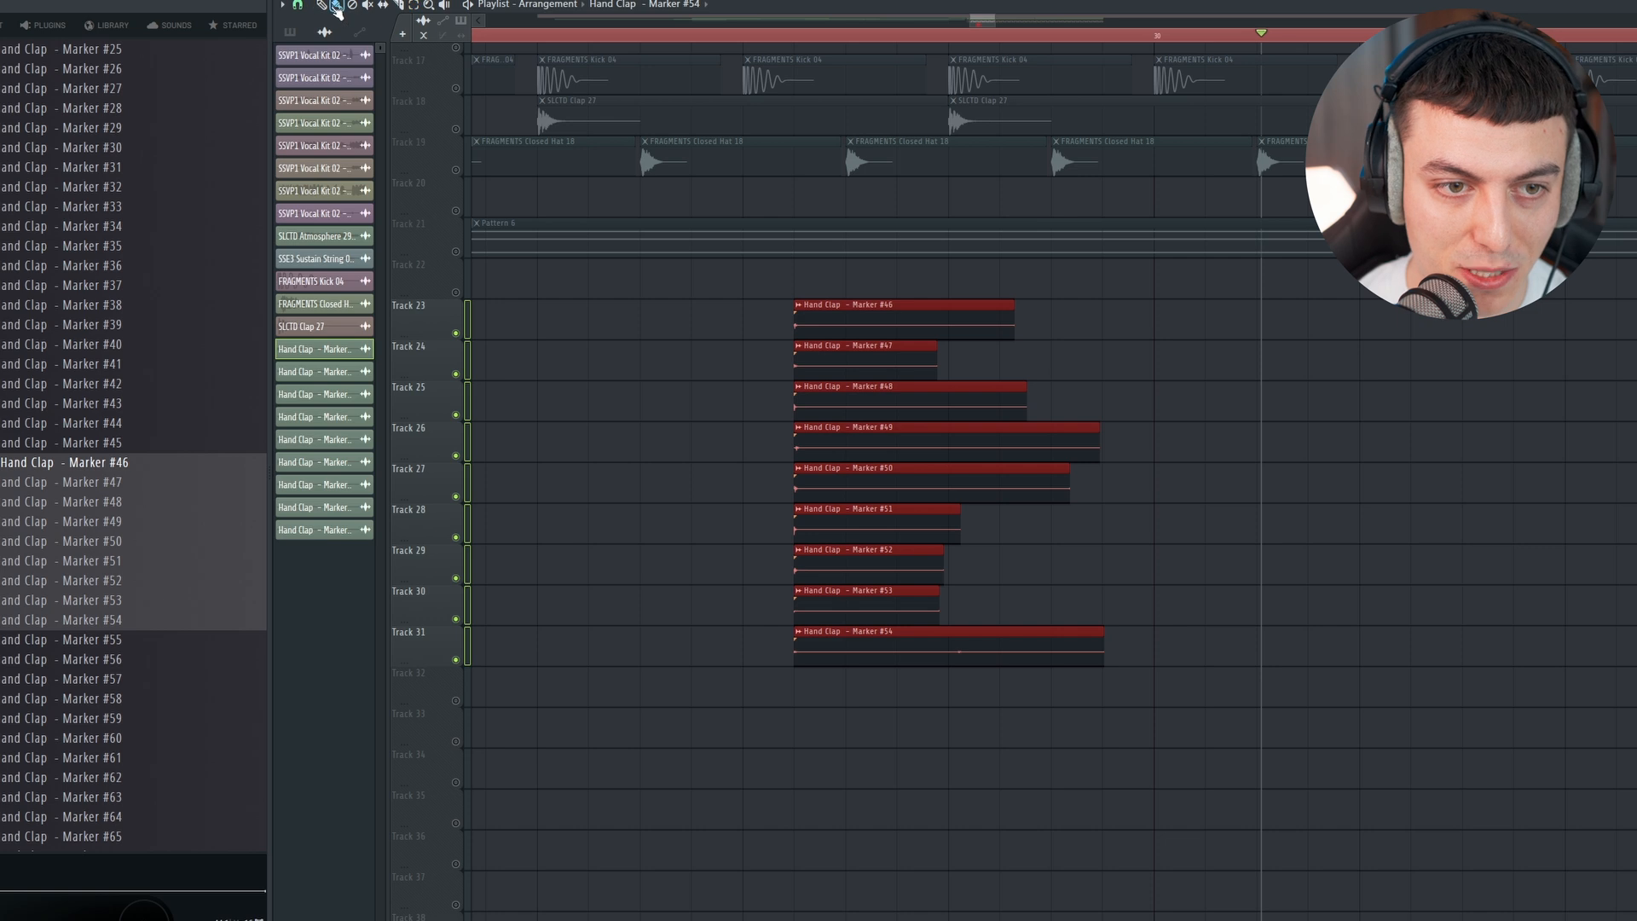
{"action": "scroll", "coordinate": [753, 695], "scroll_direction": "down", "scroll_amount": 3}
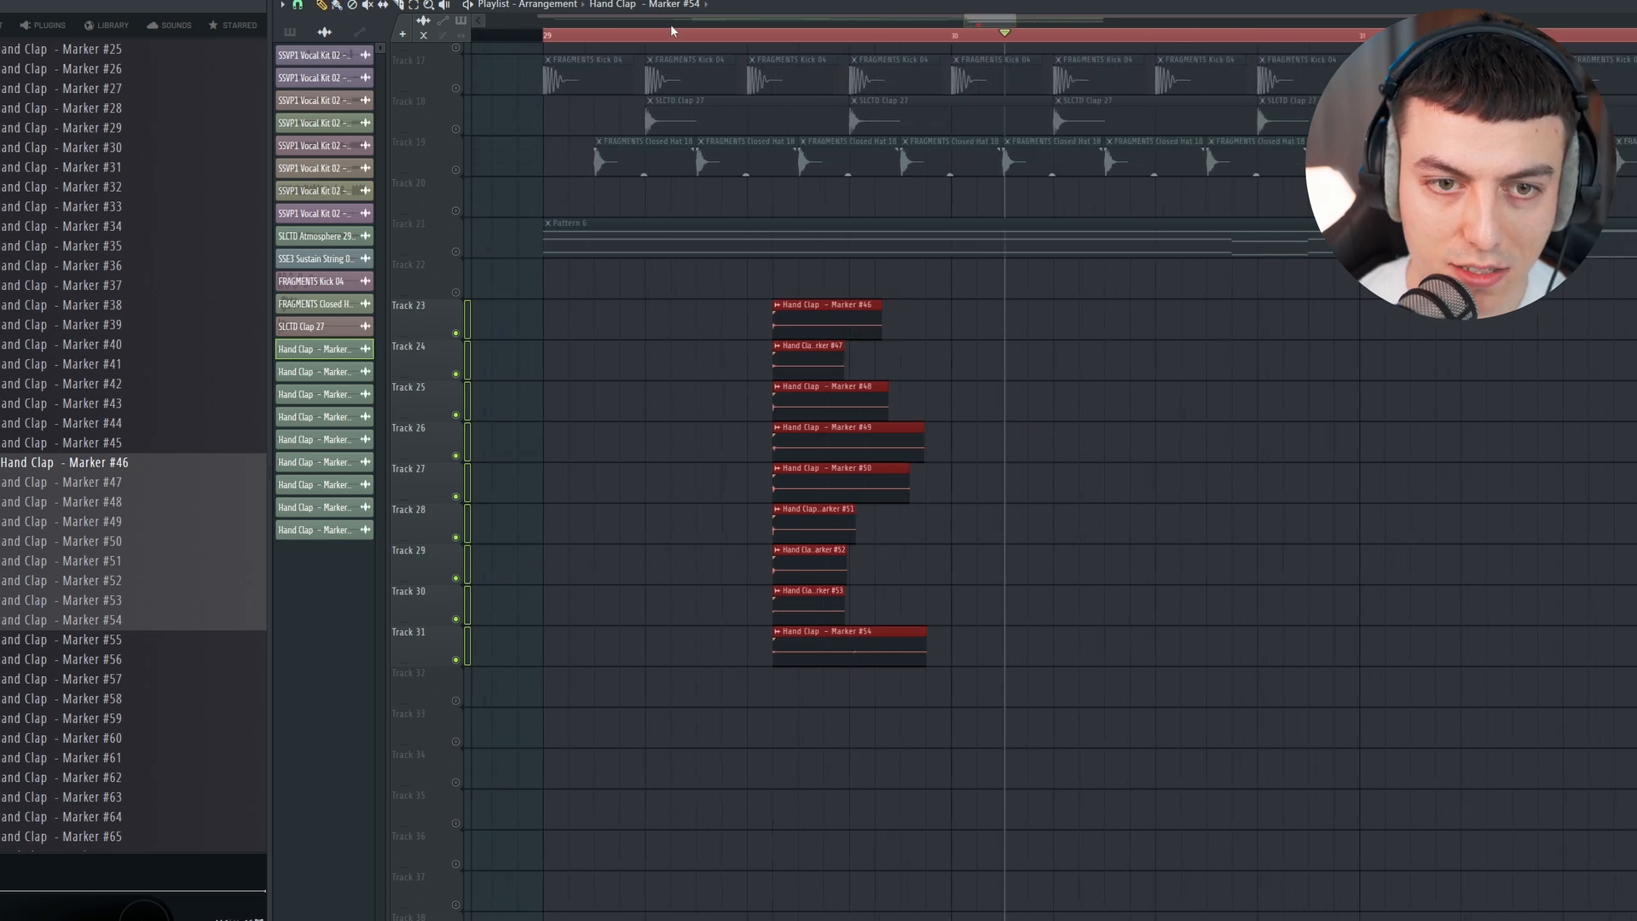
{"action": "scroll", "coordinate": [672, 31], "scroll_direction": "up", "scroll_amount": 3}
{"action": "left_click_drag", "start_coordinate": [1066, 324], "coordinate": [841, 313]}
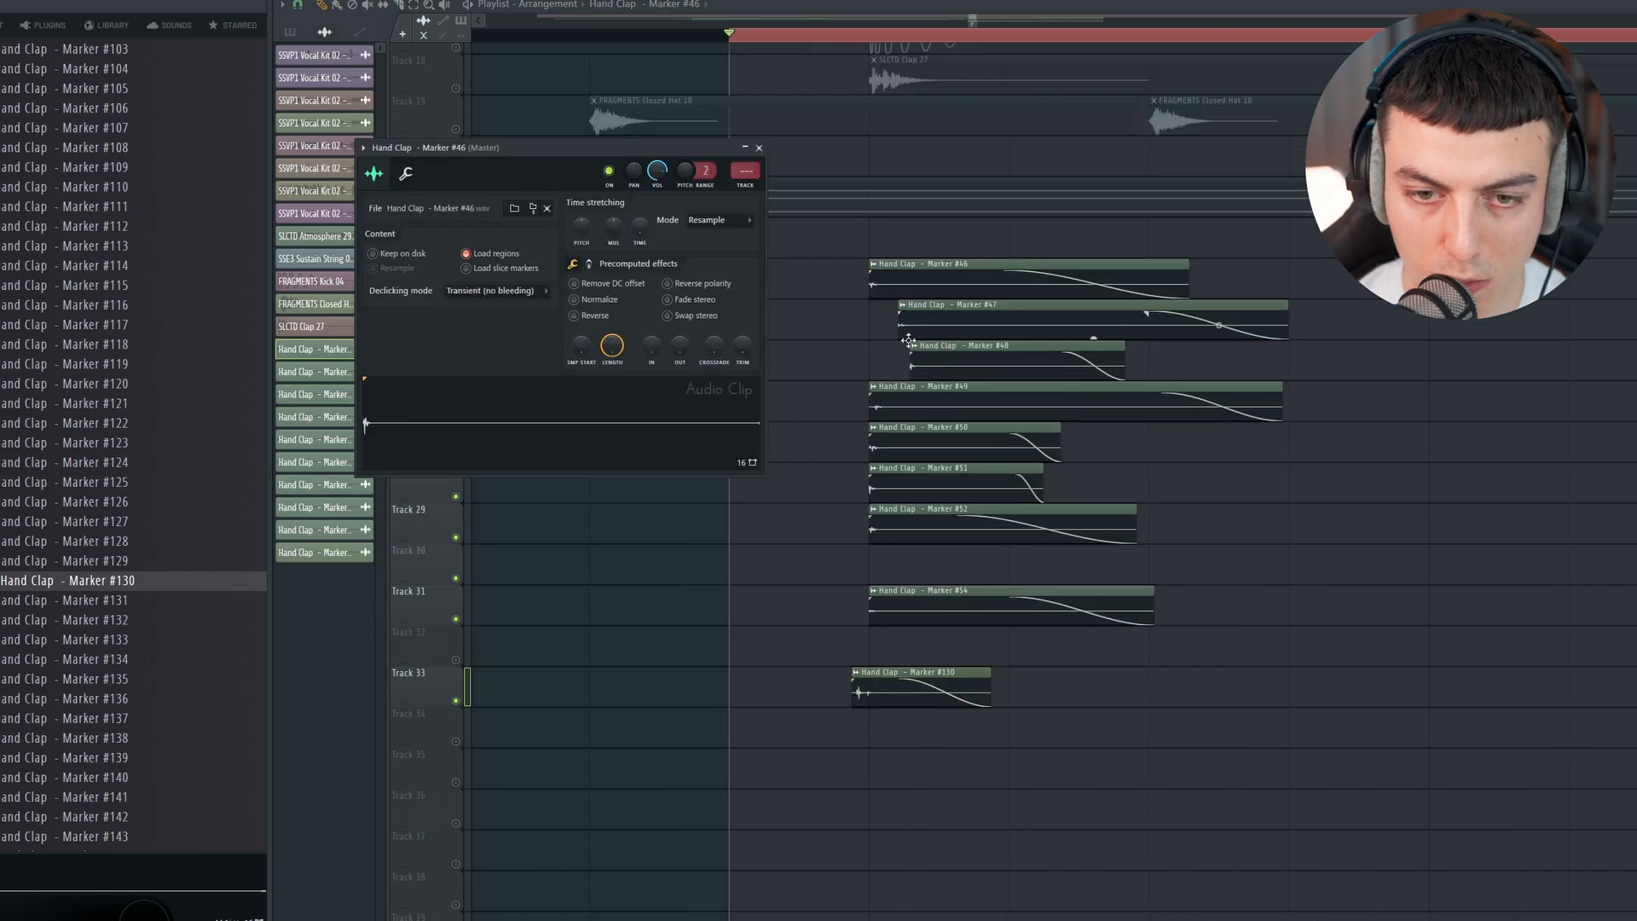
Step: Open the channel settings of the layered hand claps Marker #49, #50 and #47
{"action": "double_click", "coordinate": [907, 400]}
{"action": "double_click", "coordinate": [910, 453]}
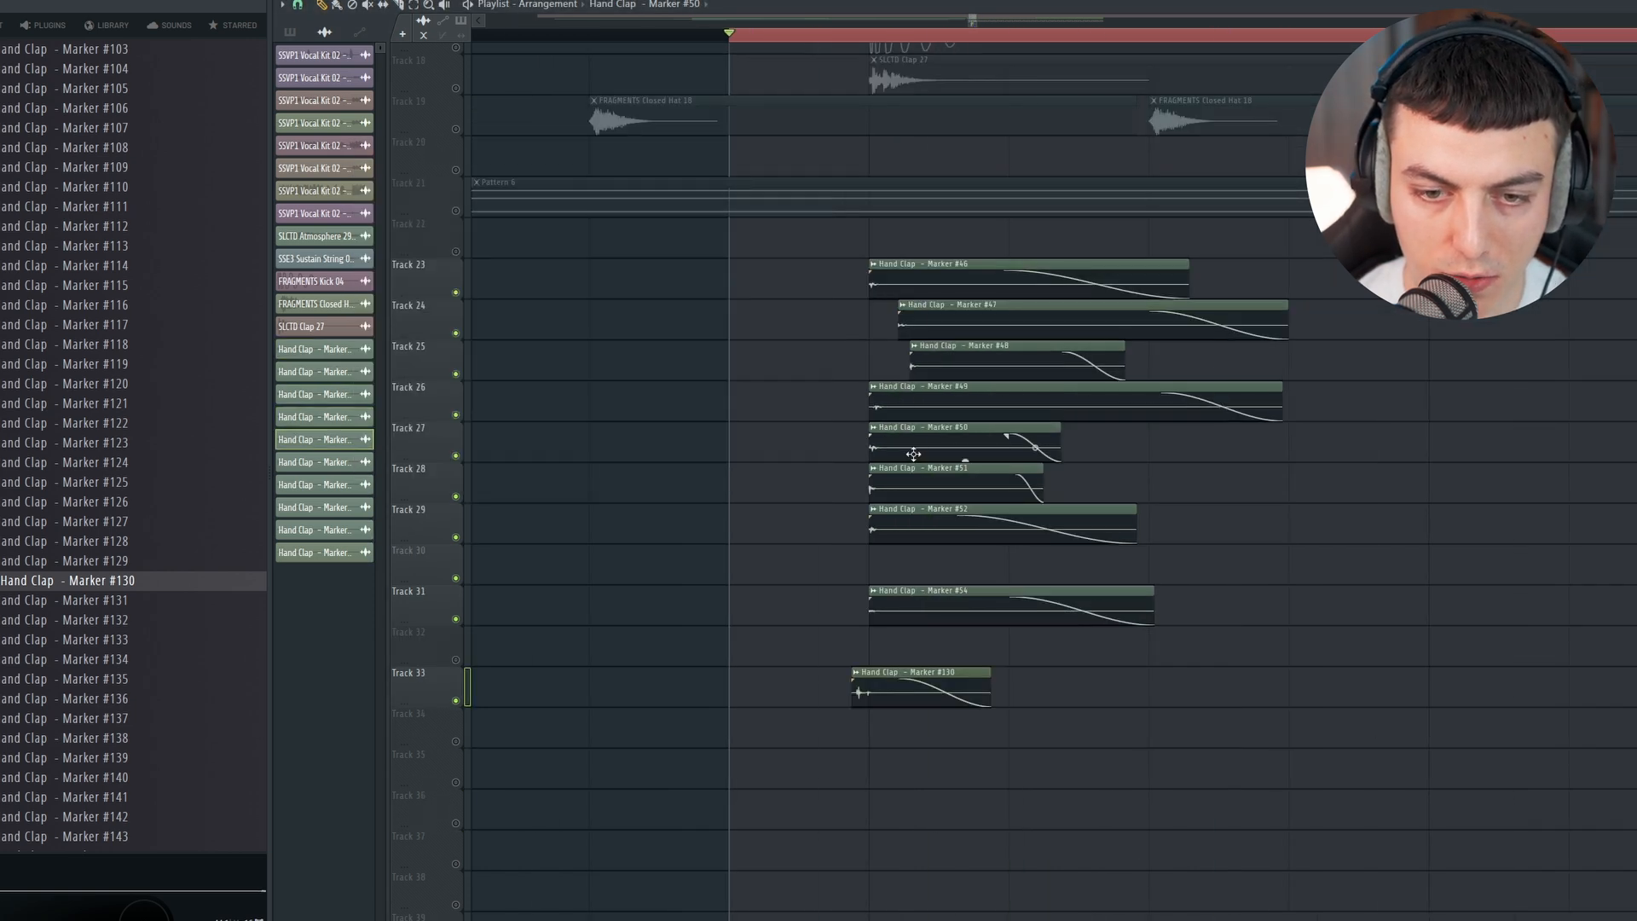
{"action": "double_click", "coordinate": [1094, 350]}
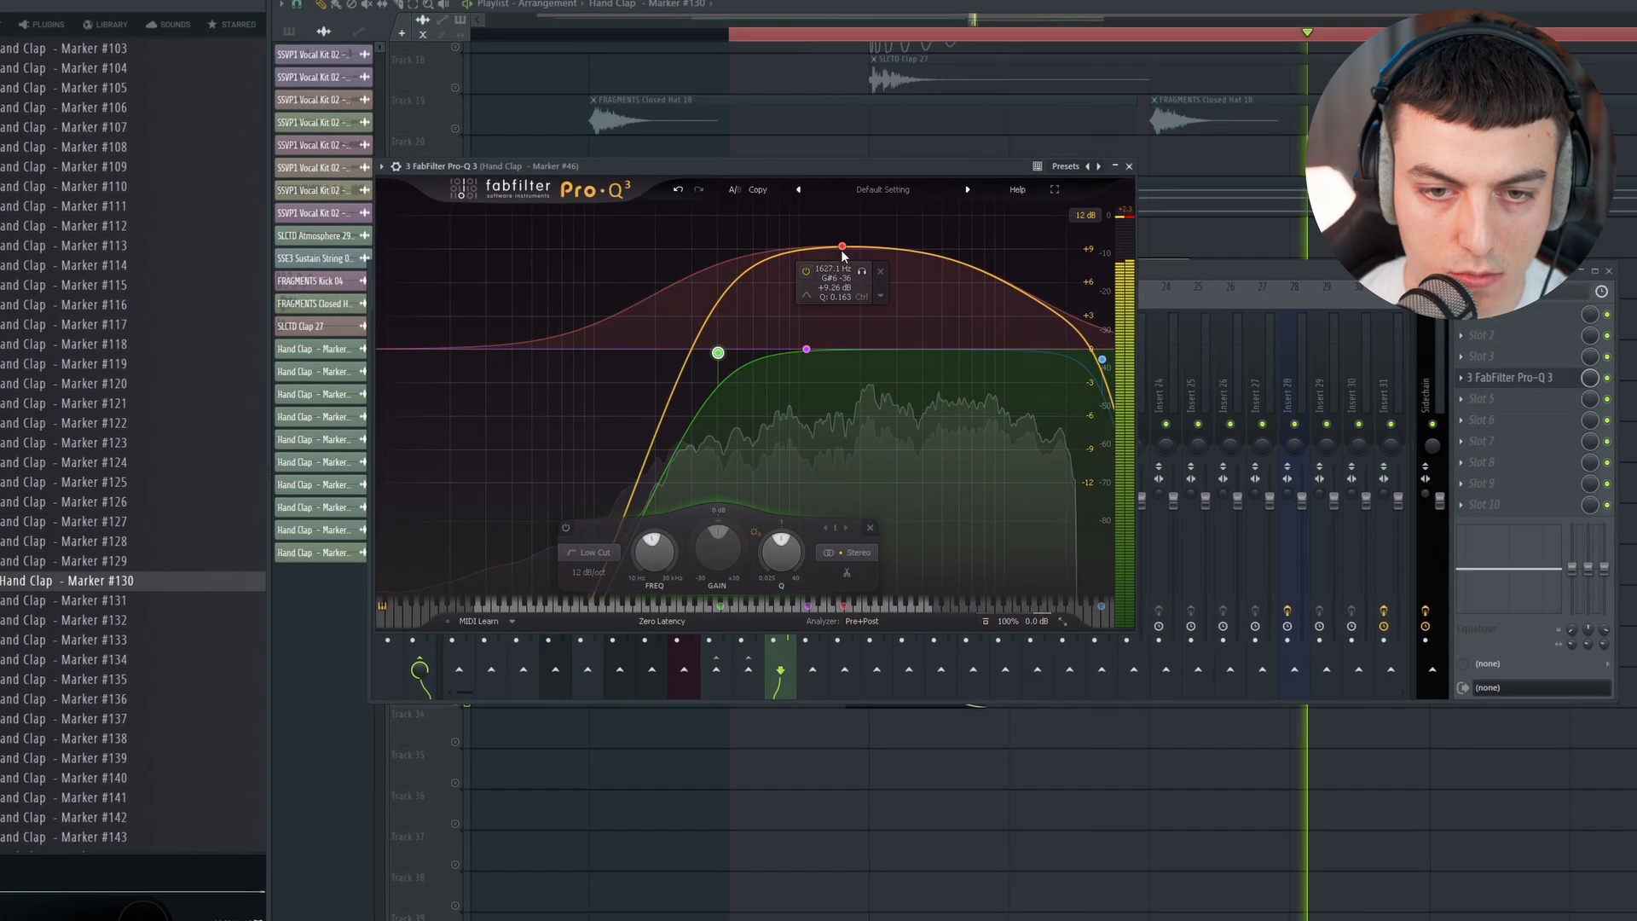
Step: Shape the hand clap mixer track with FabFilter Pro-Q 3 and adjust the Transient Processor release, checking it in playback
{"action": "left_click_drag", "start_coordinate": [842, 247], "coordinate": [795, 242]}
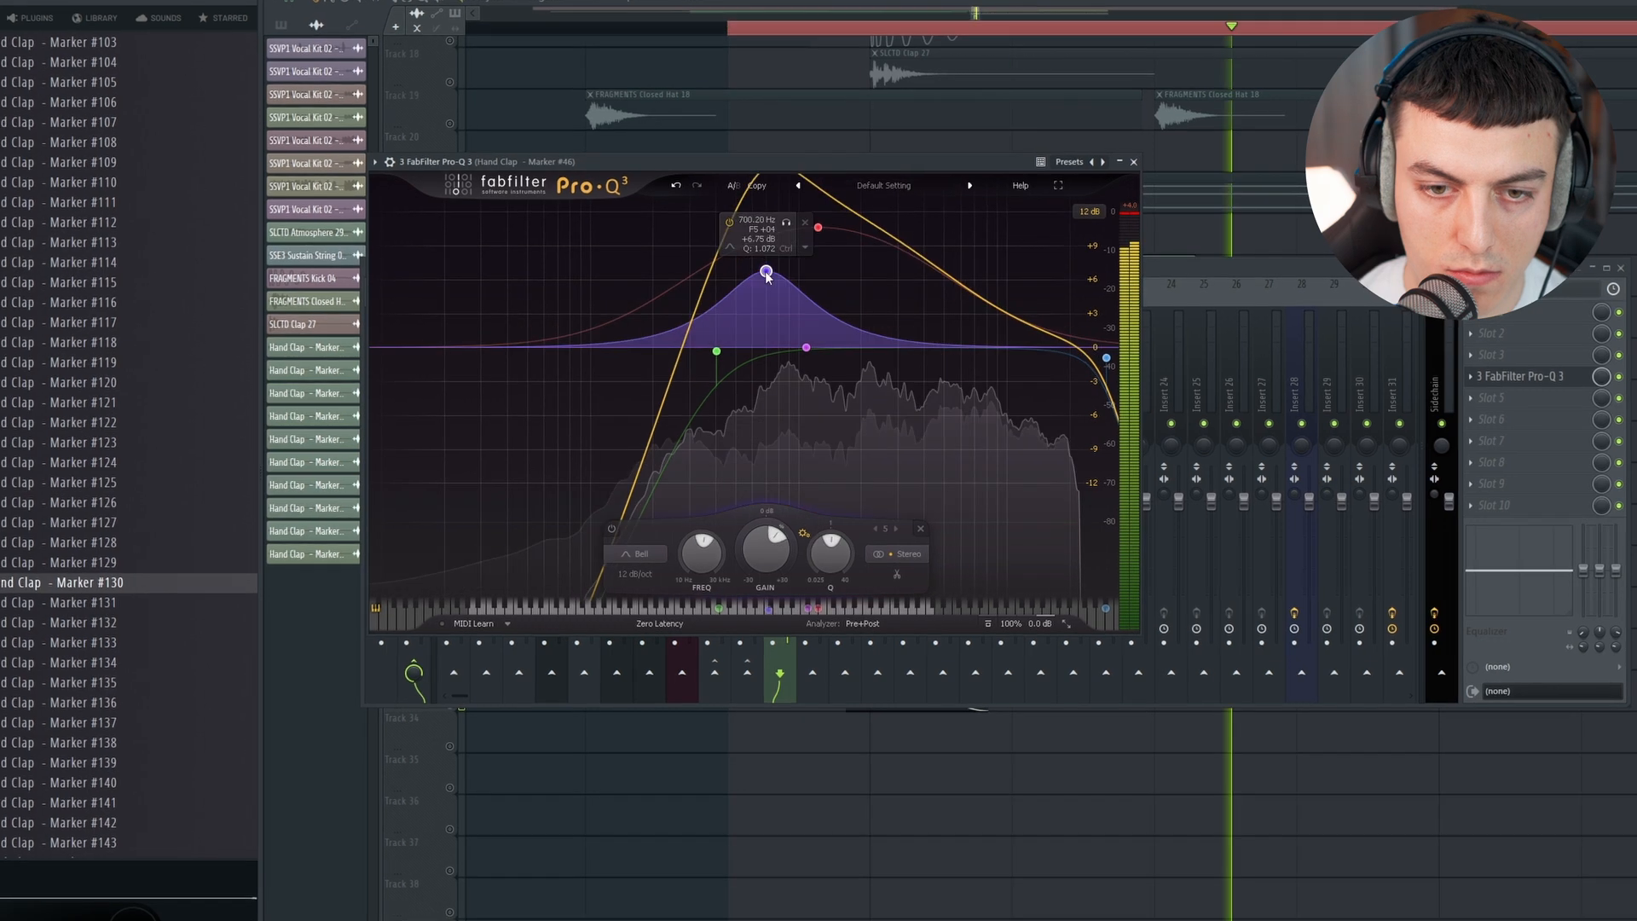
{"action": "left_click_drag", "start_coordinate": [766, 273], "coordinate": [1018, 314]}
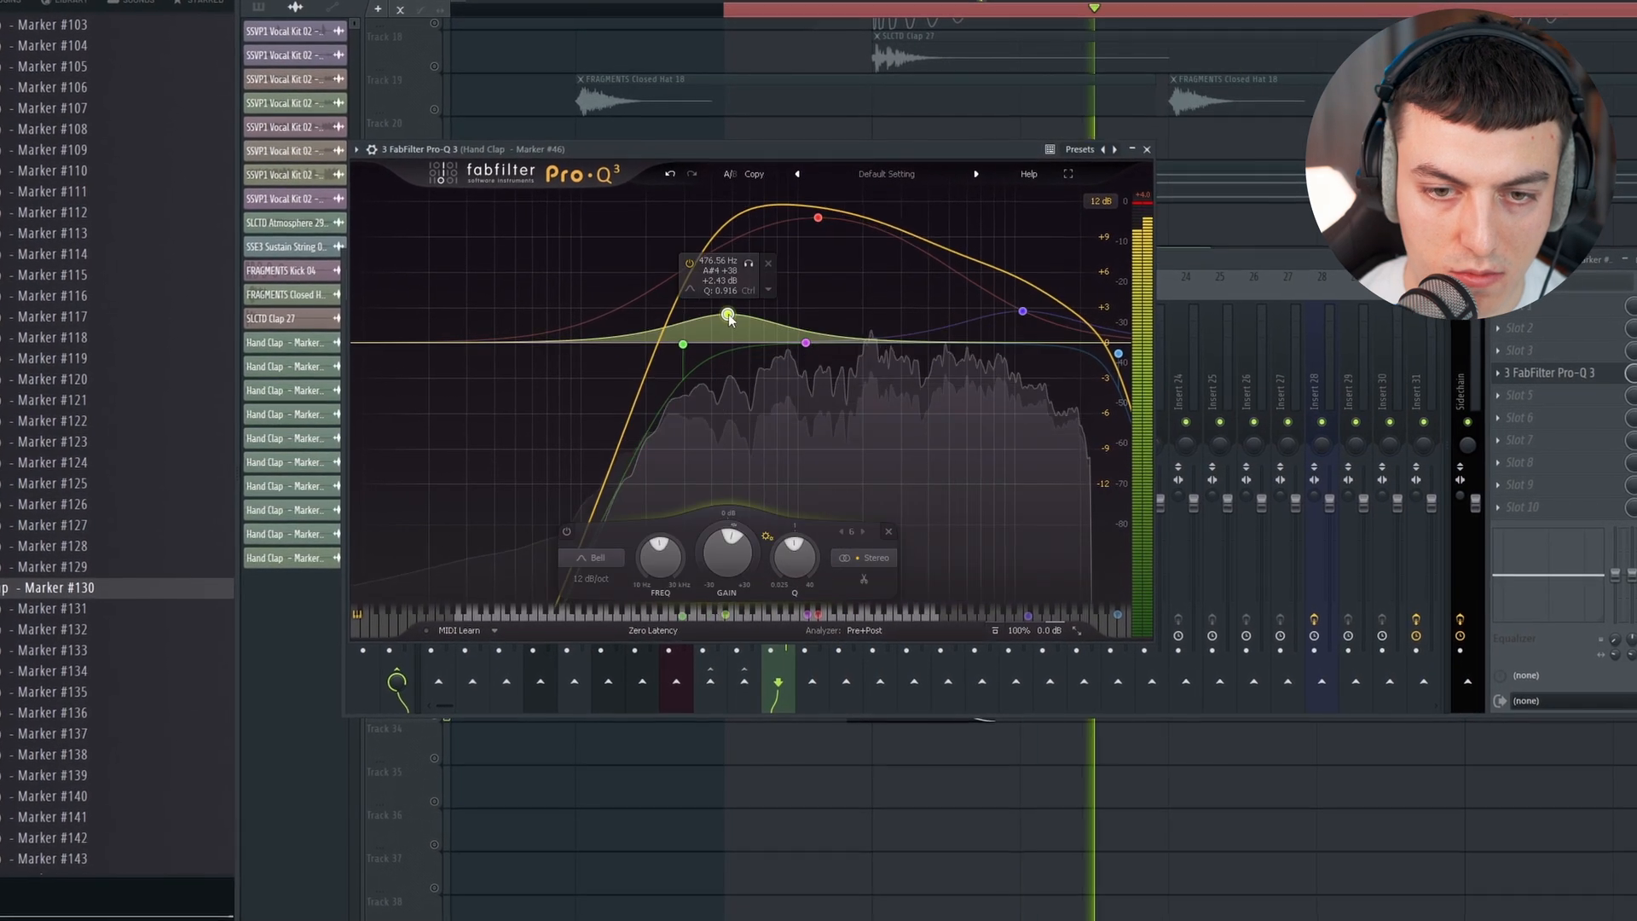
{"action": "left_click_drag", "start_coordinate": [730, 321], "coordinate": [885, 311]}
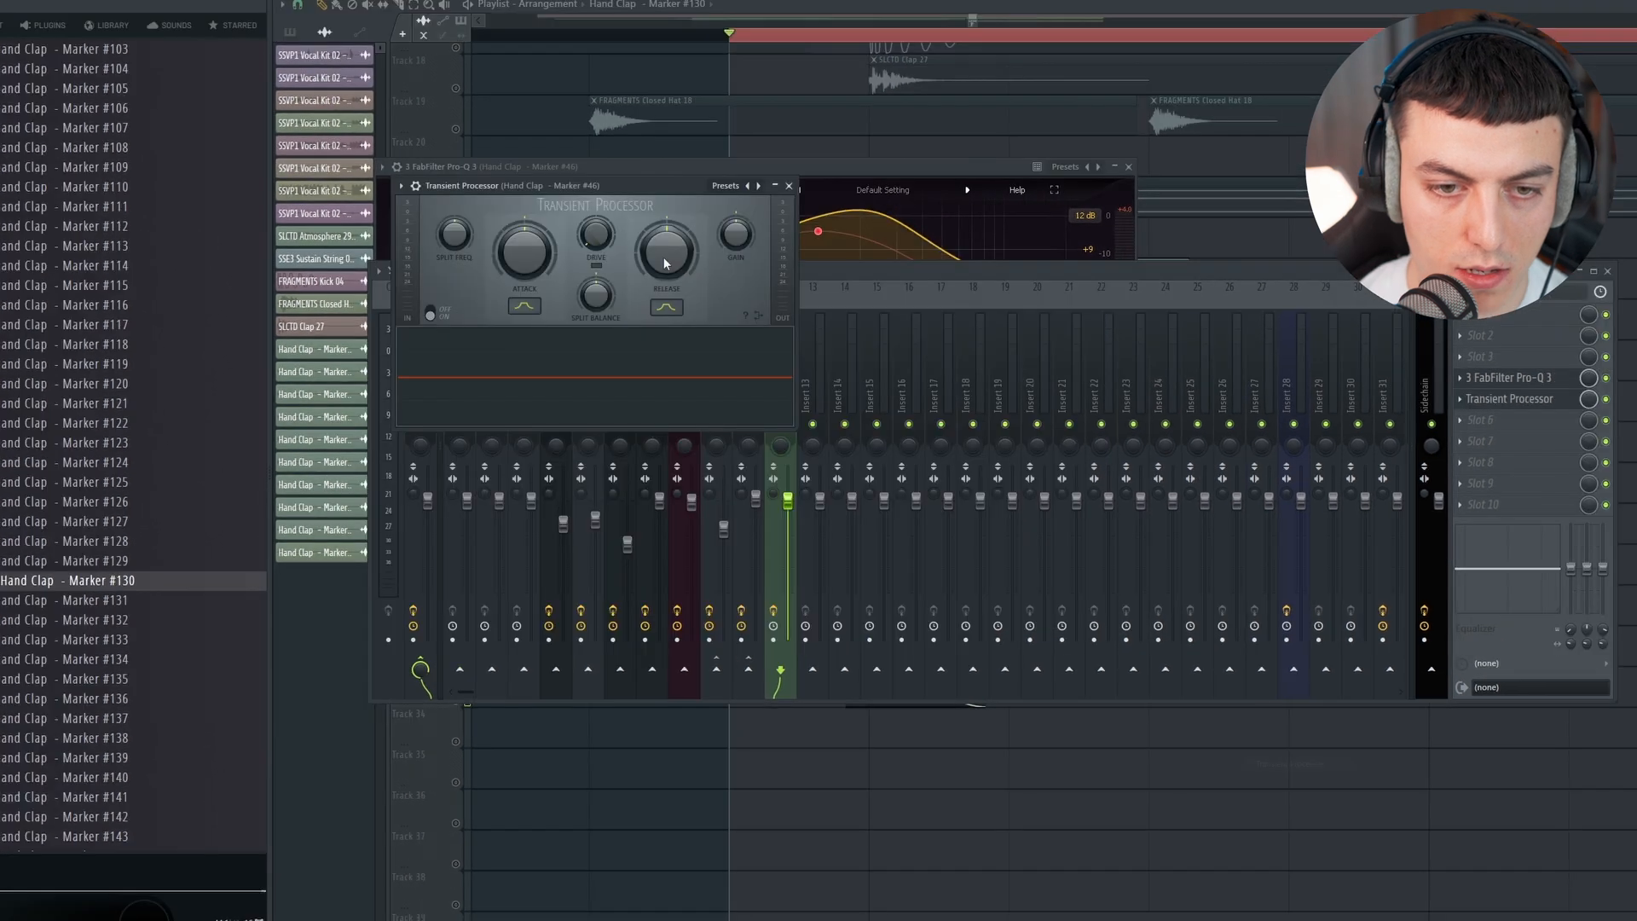
{"action": "left_click_drag", "start_coordinate": [643, 195], "coordinate": [1019, 277]}
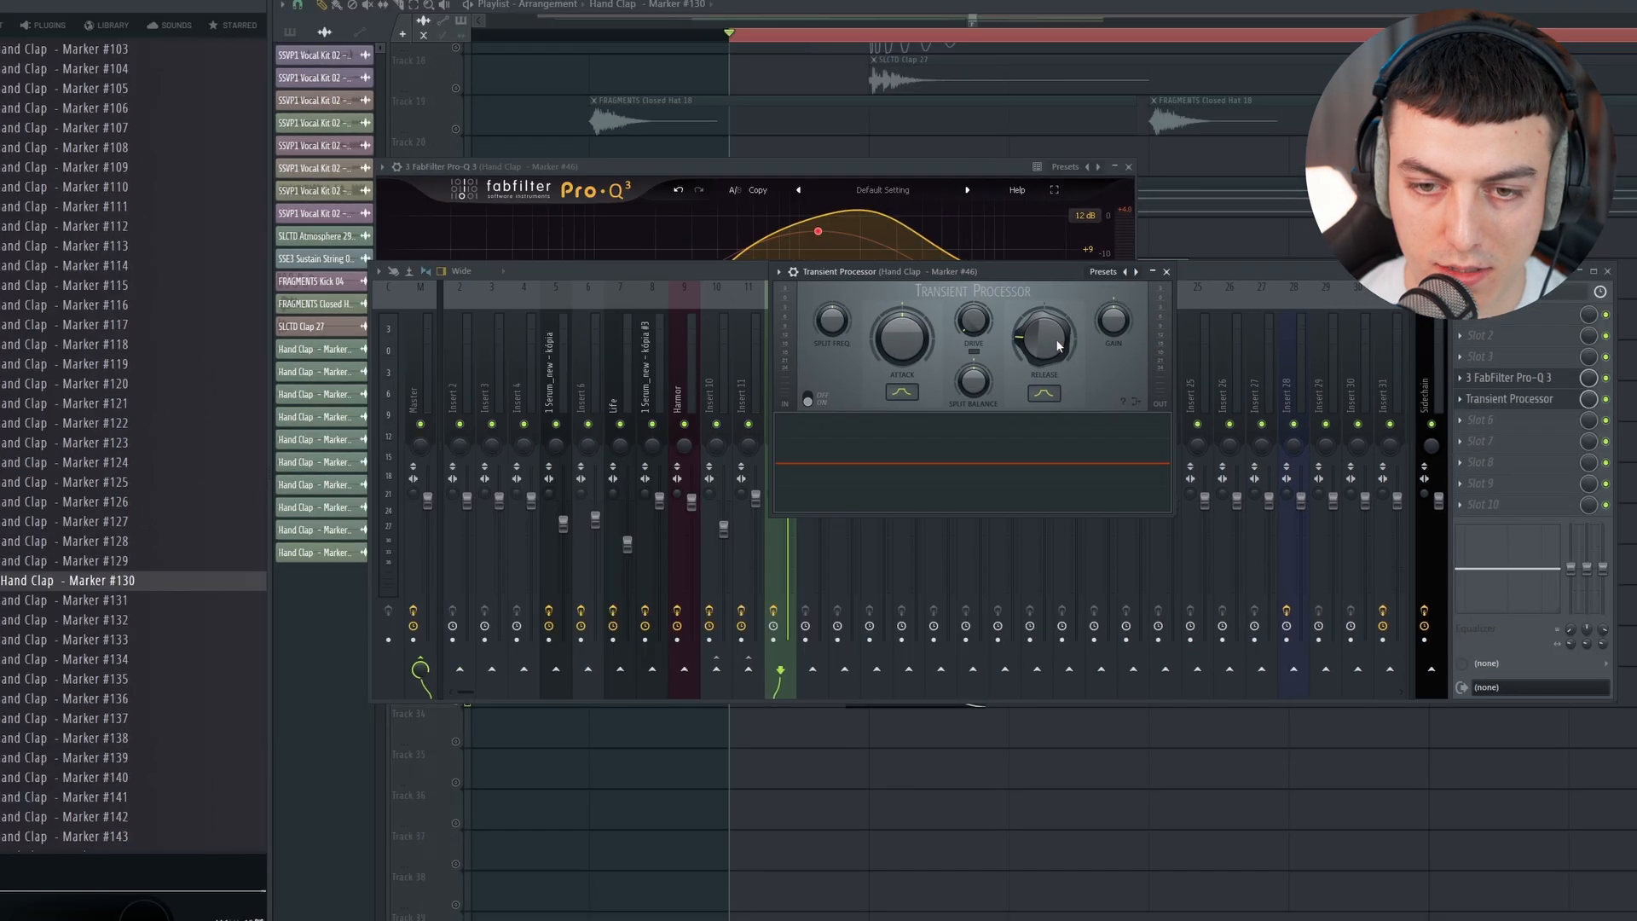
{"action": "key", "text": "space"}
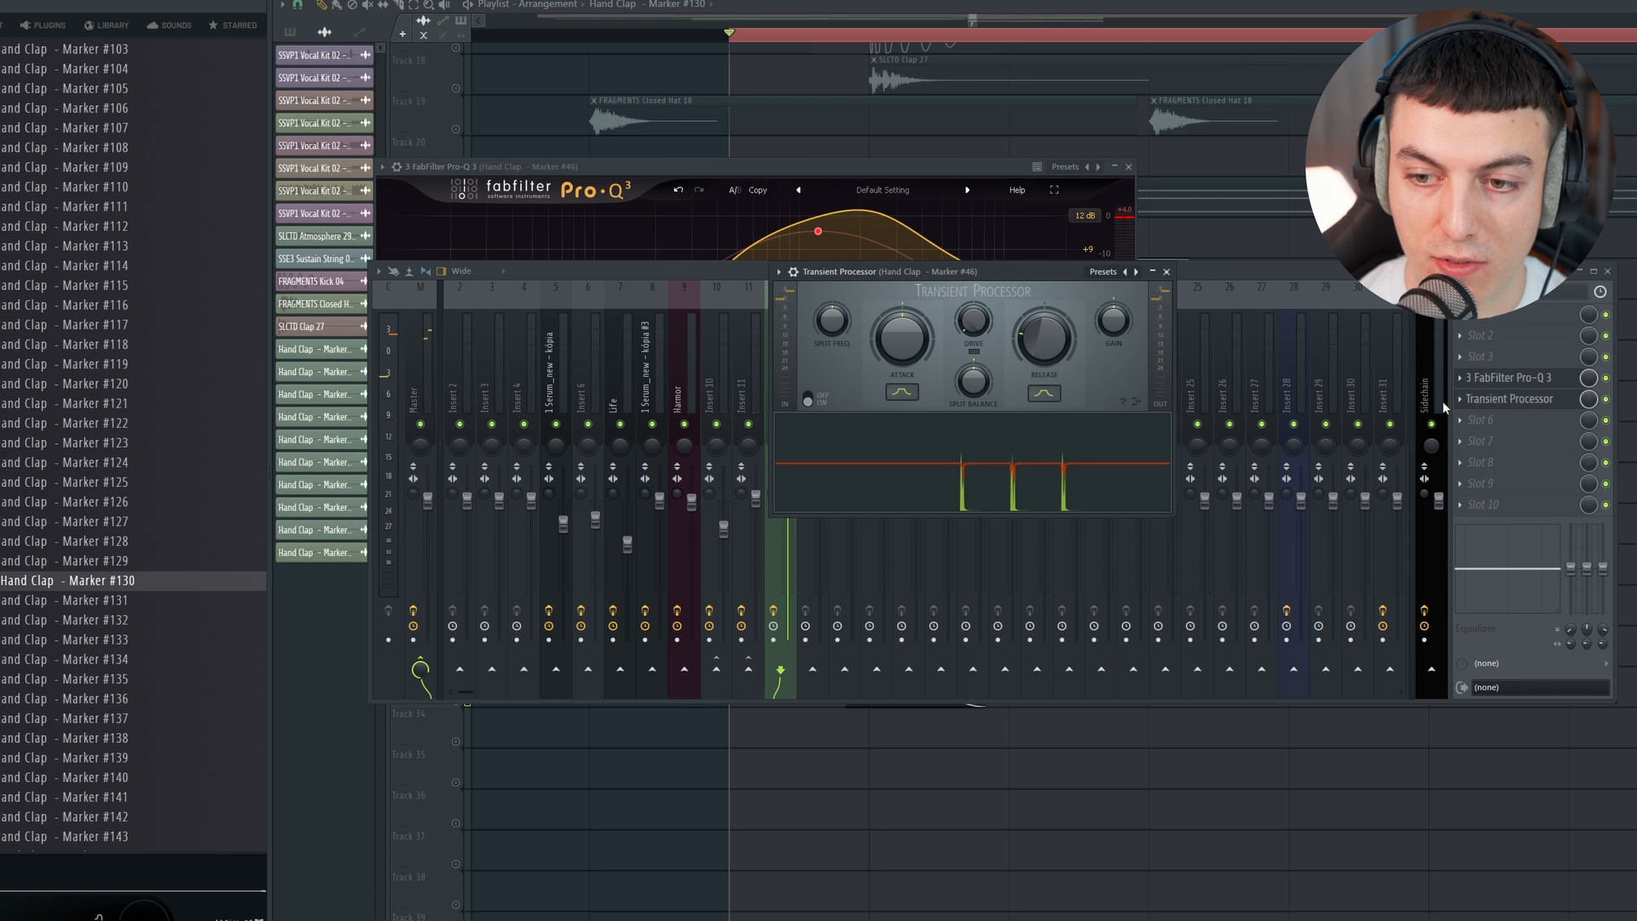
Step: Pan the hand claps Marker #47 and #48 away from centre in their channel settings
{"action": "right_click", "coordinate": [1251, 227]}
{"action": "scroll", "coordinate": [963, 280], "scroll_direction": "down", "scroll_amount": 1}
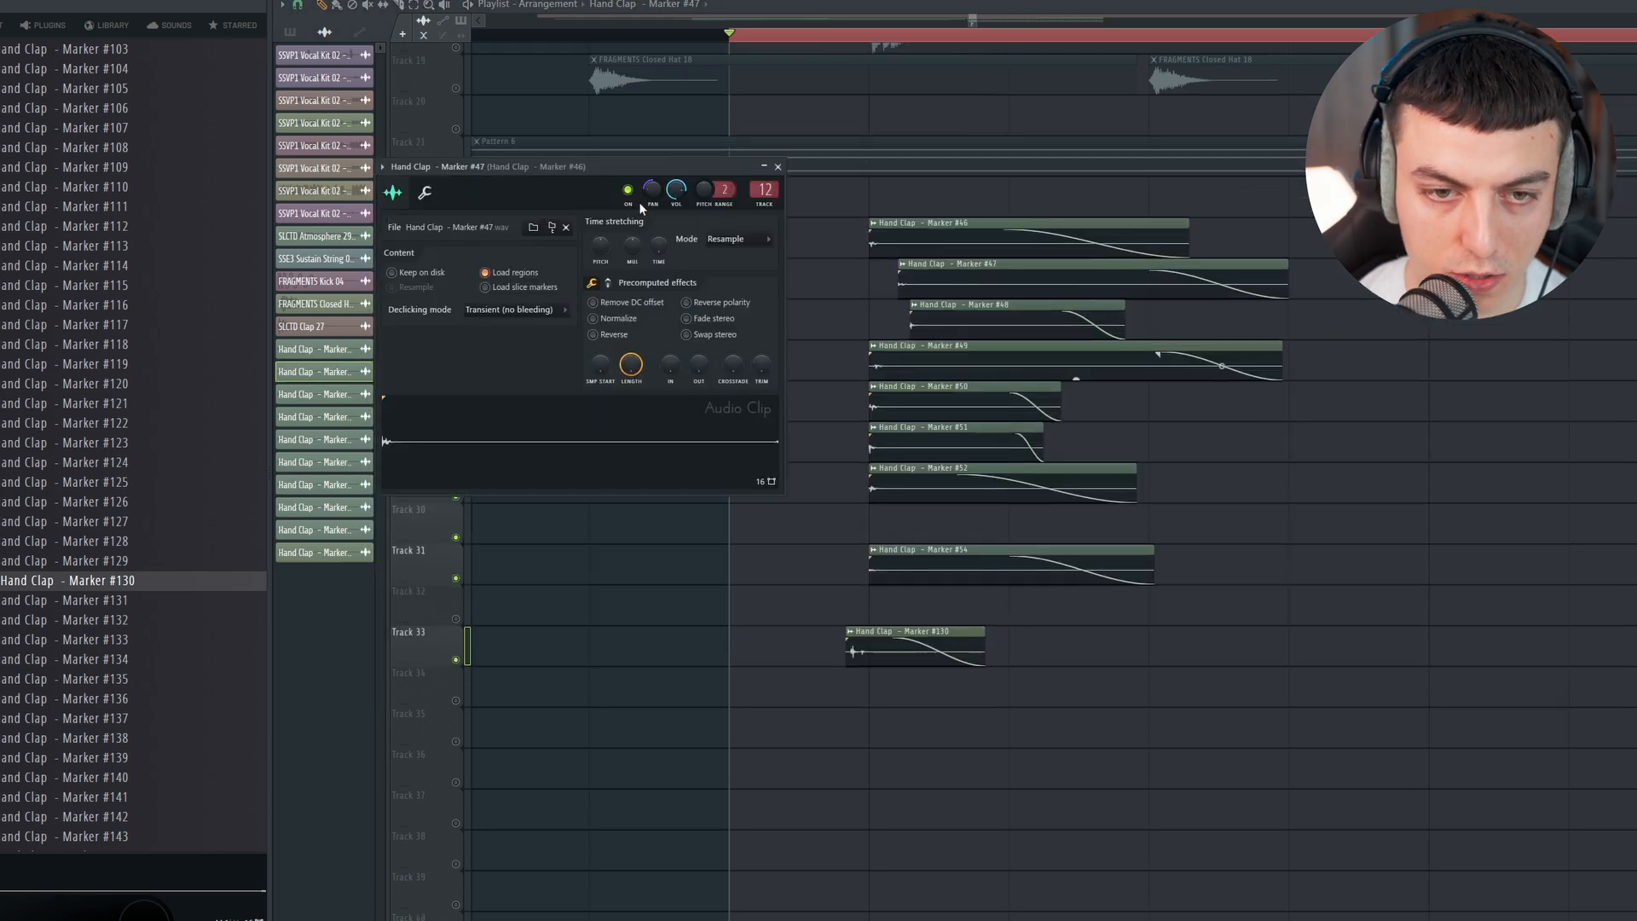
{"action": "double_click", "coordinate": [980, 336]}
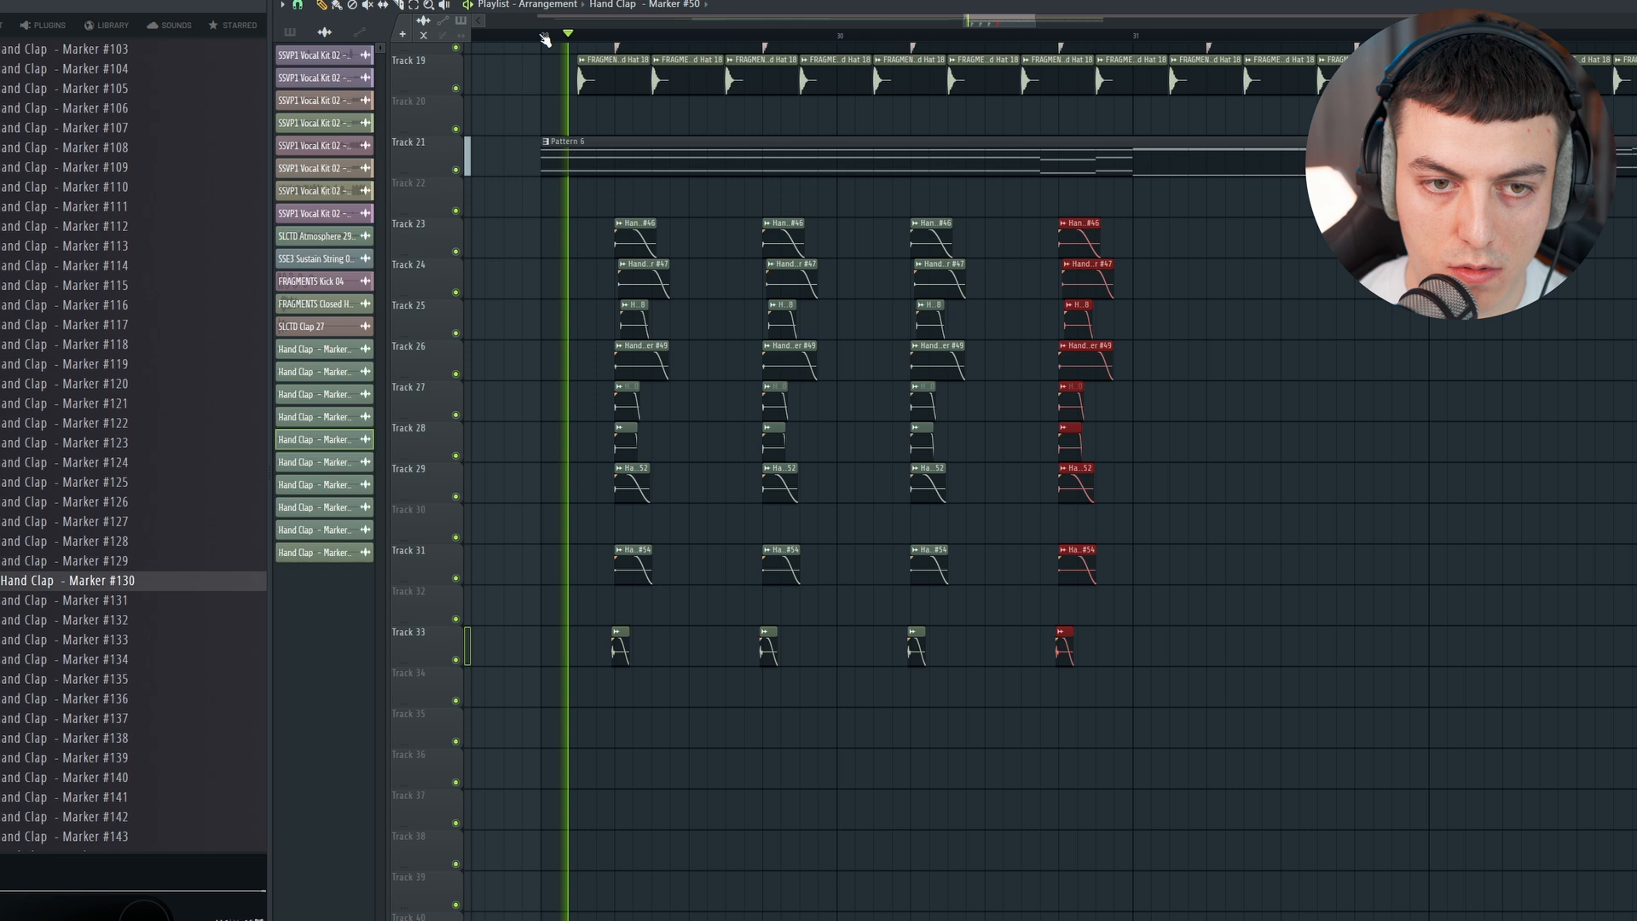
Step: Check the layered claps in a looped range, select all hand clap clips of bars 29 and 30, and copy them to bar 31
{"action": "left_click_drag", "start_coordinate": [540, 35], "coordinate": [1132, 35]}
{"action": "left_click", "coordinate": [1225, 279], "text": "ctrl"}
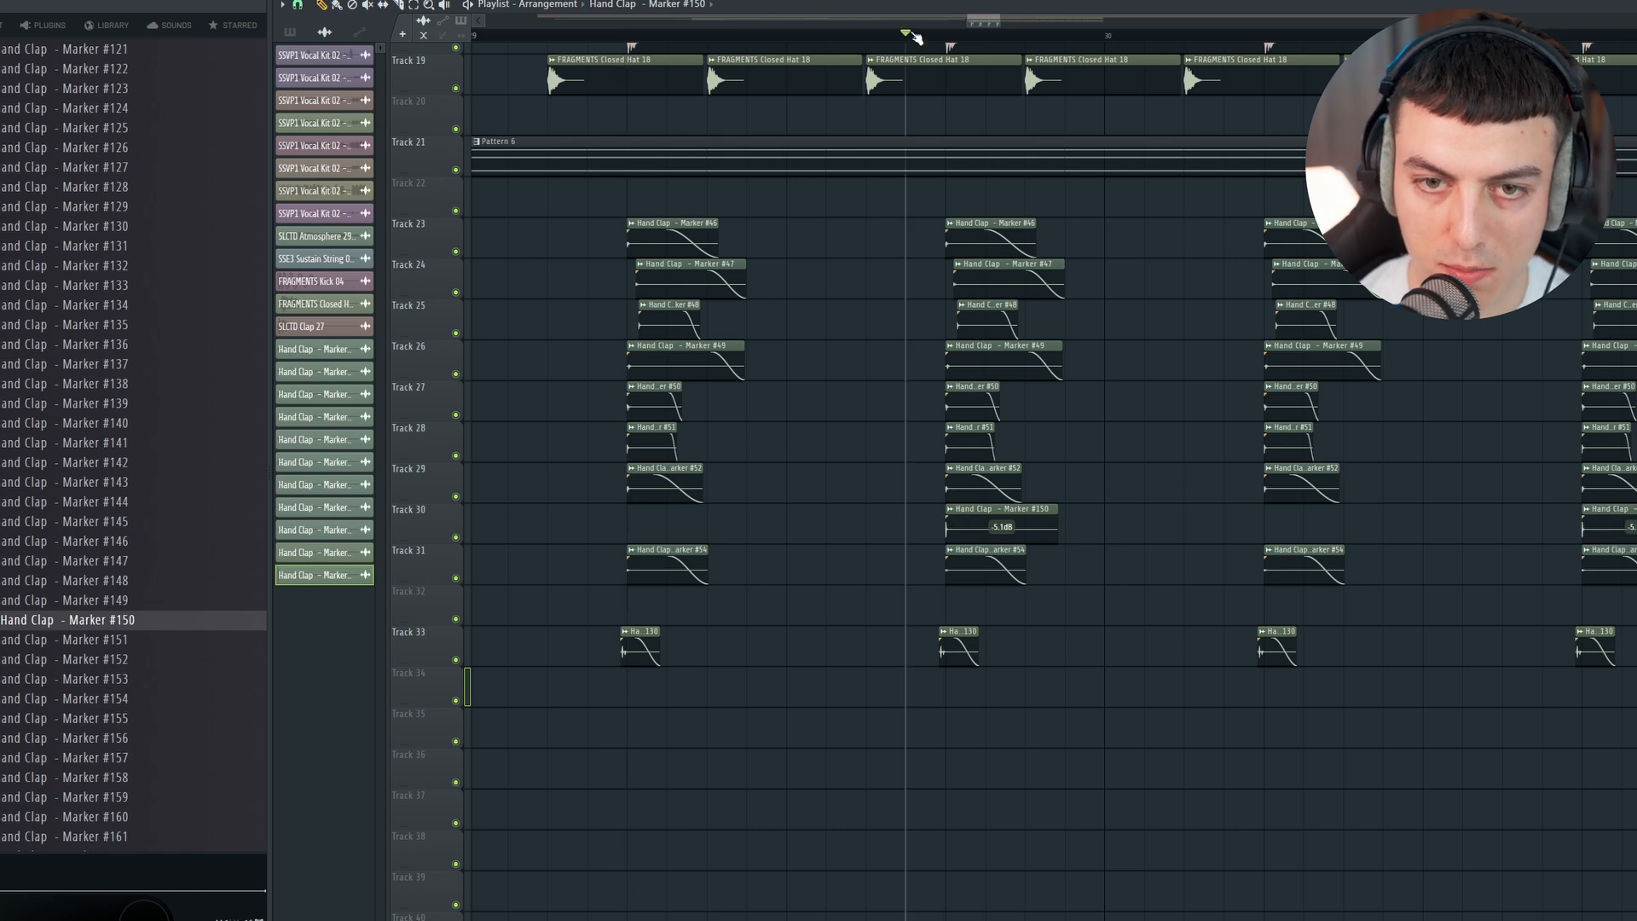
{"action": "scroll", "coordinate": [916, 36], "scroll_direction": "down", "scroll_amount": 4}
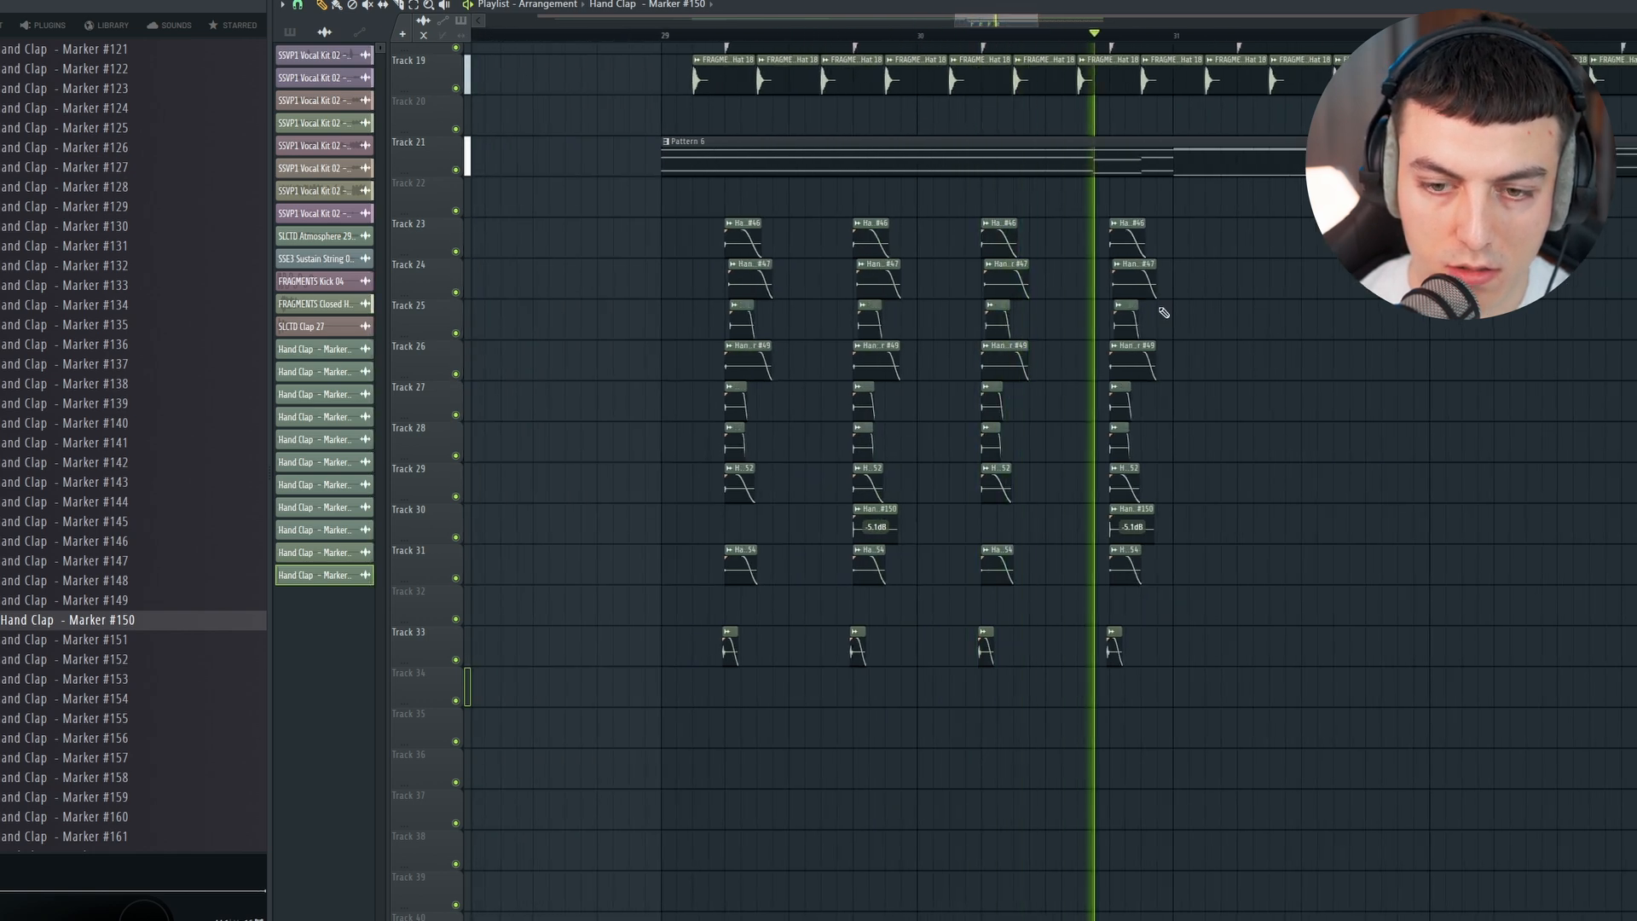
{"action": "left_click", "coordinate": [415, 6]}
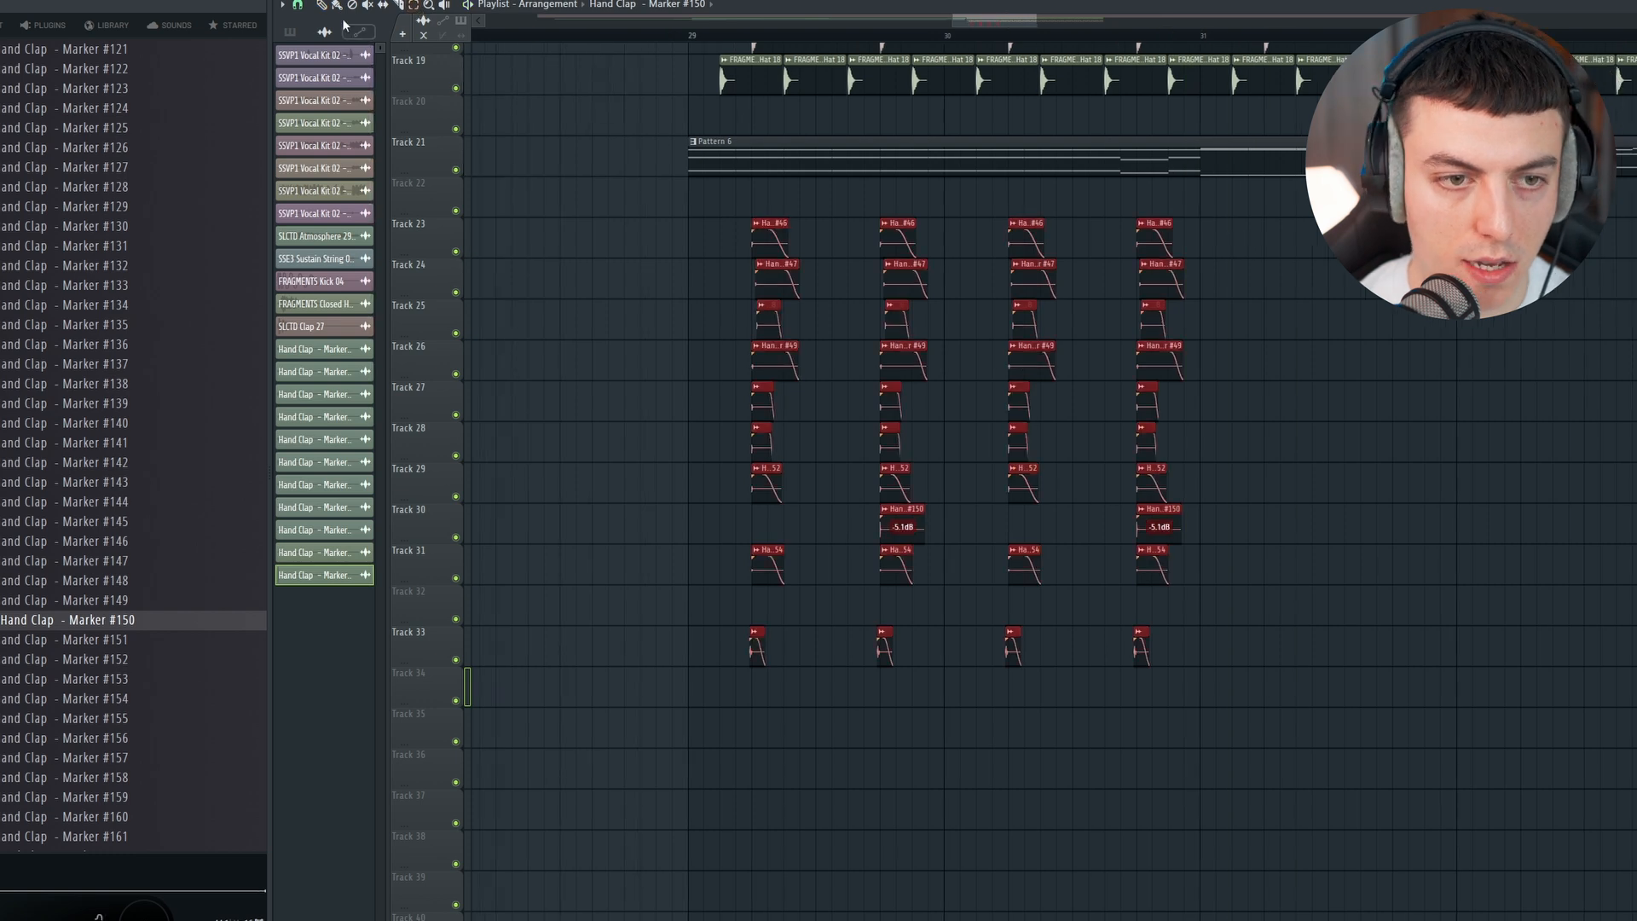
{"action": "left_click_drag", "start_coordinate": [772, 271], "coordinate": [1290, 264]}
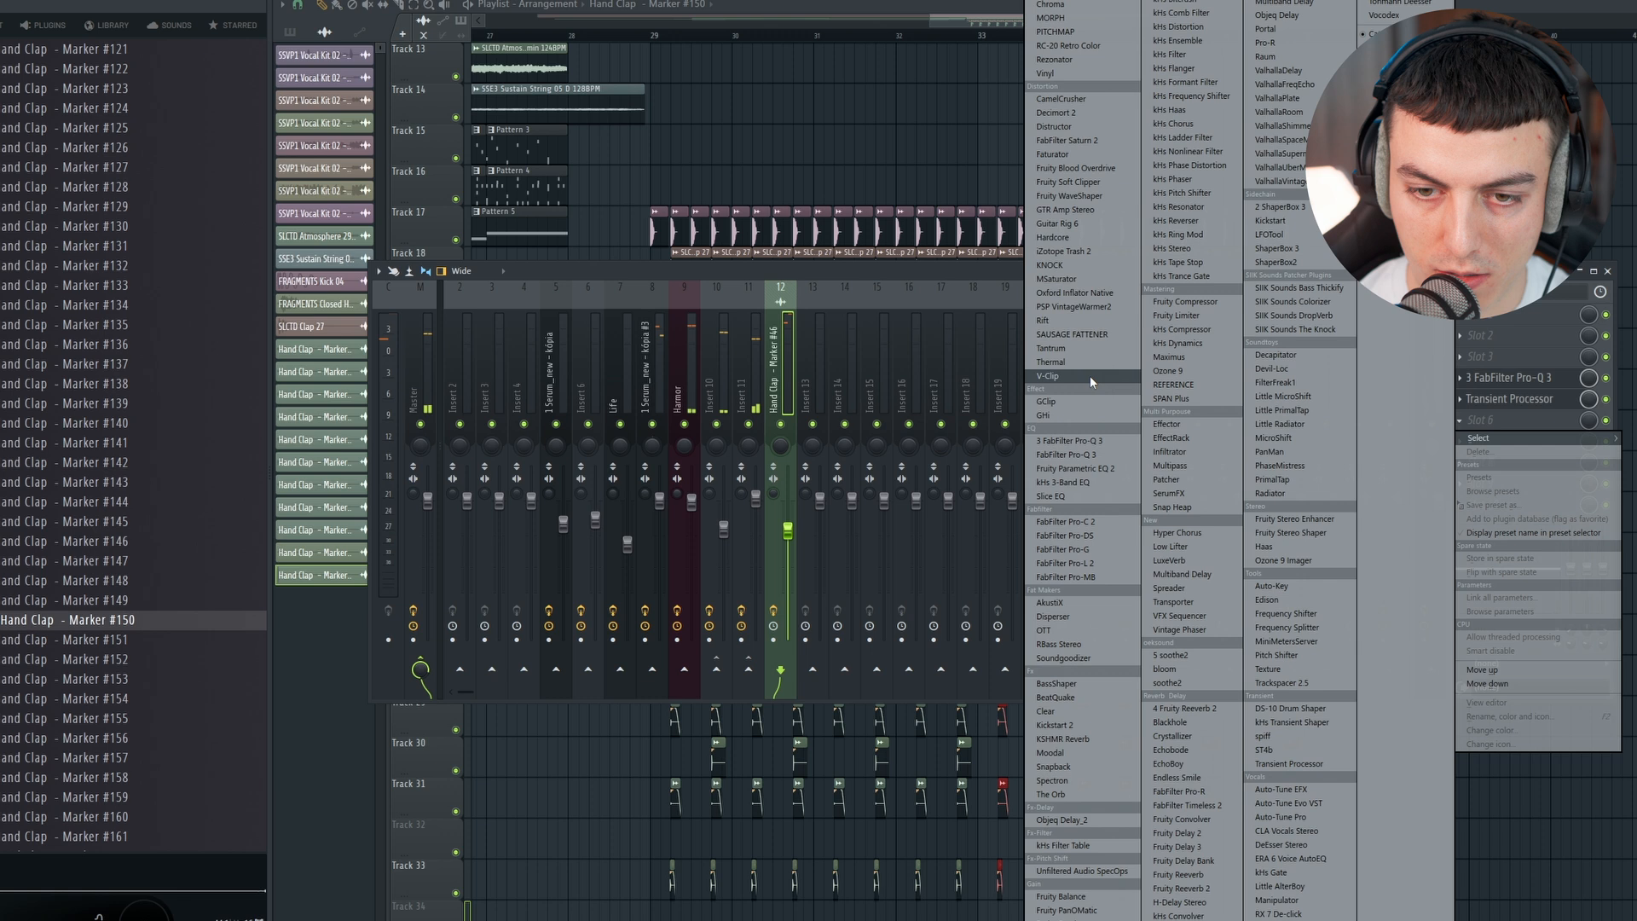
Step: Add V-Clip after the Transient Processor on the hand clap mixer track and lower its ceiling to -8.47 dB using the visualizer
{"action": "left_click", "coordinate": [1089, 375]}
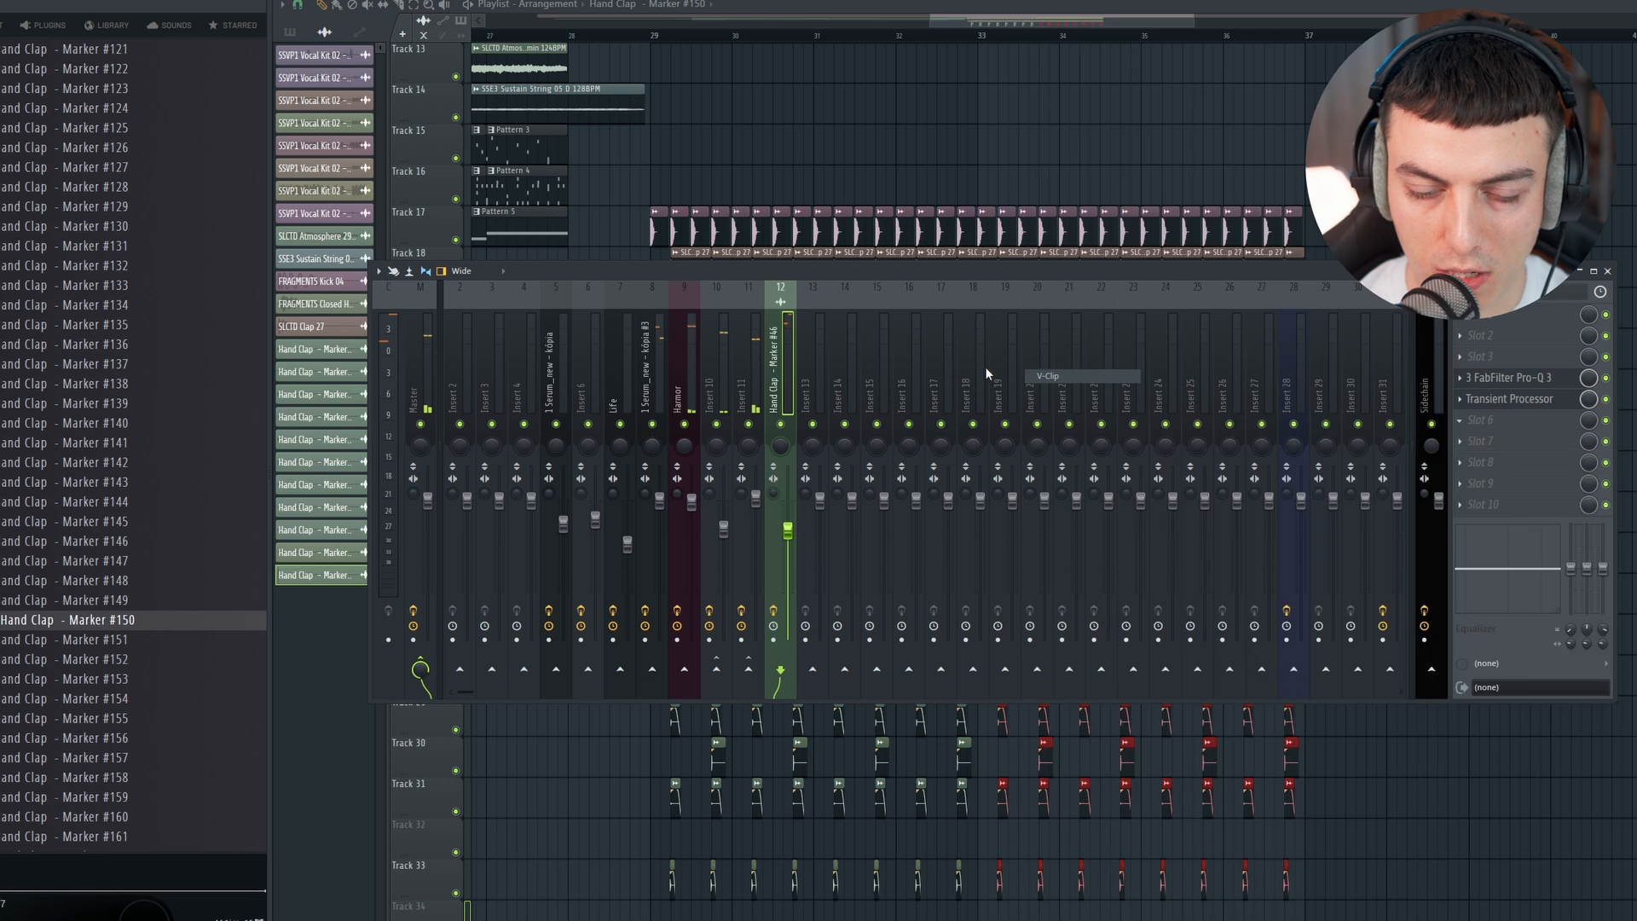
{"action": "key", "text": "space"}
{"action": "left_click", "coordinate": [1482, 420]}
{"action": "left_click", "coordinate": [667, 269]}
{"action": "left_click_drag", "start_coordinate": [806, 284], "coordinate": [811, 324]}
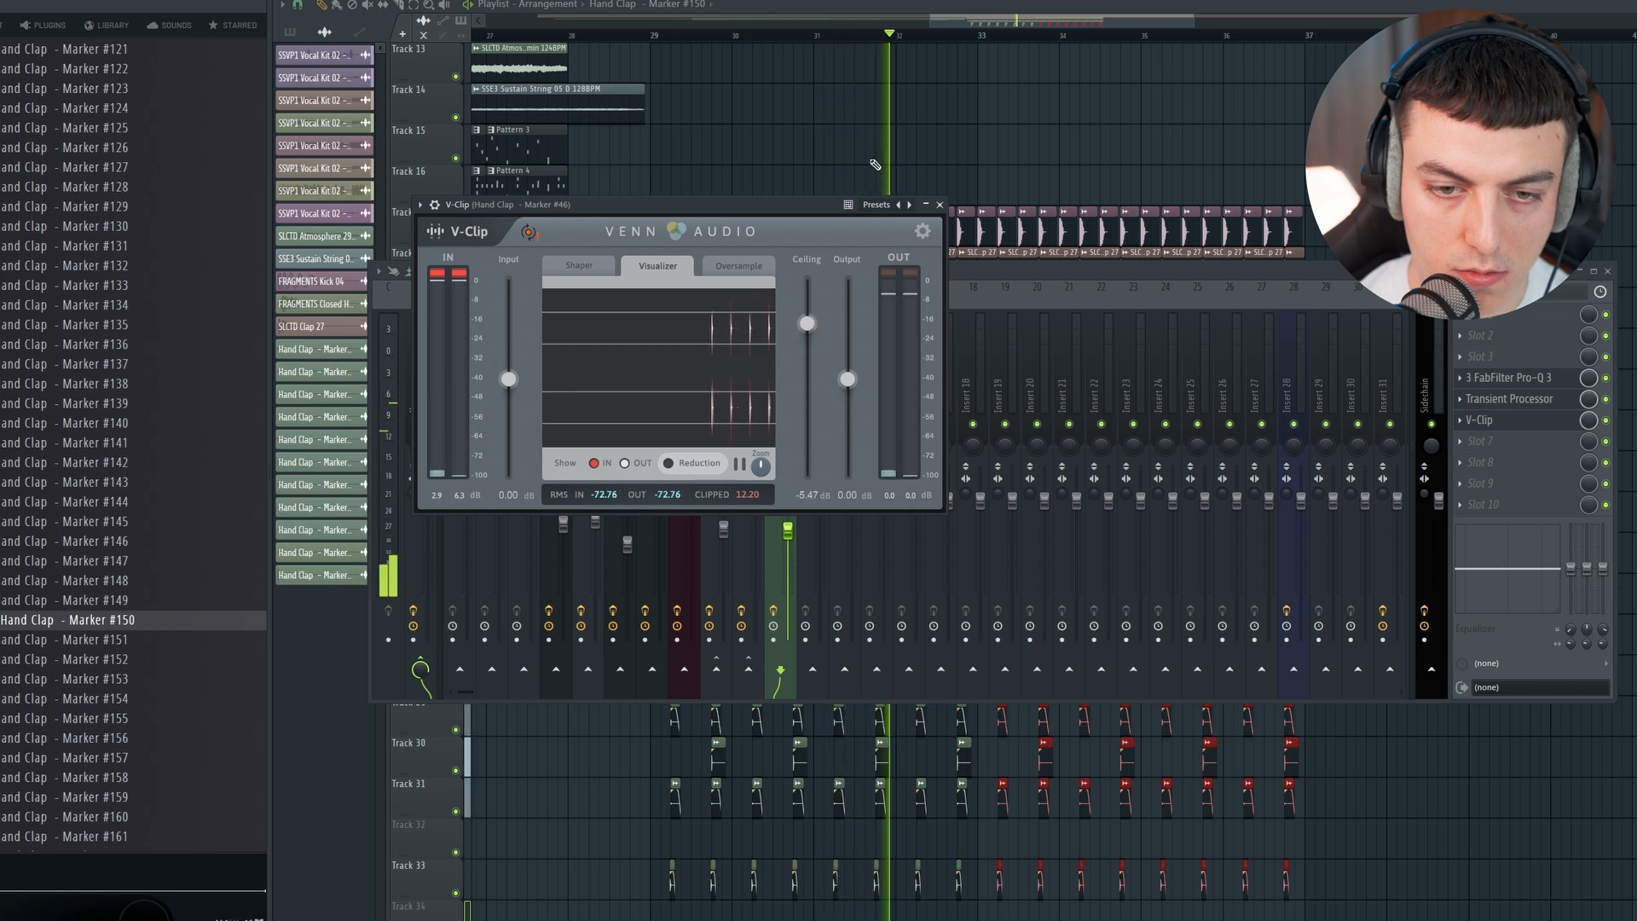
Step: Select all the drum, bass and automation clips of bars 29 to 37 and duplicate them to bar 37
{"action": "left_click", "coordinate": [656, 36]}
{"action": "left_click_drag", "start_coordinate": [1317, 303], "coordinate": [1215, 351]}
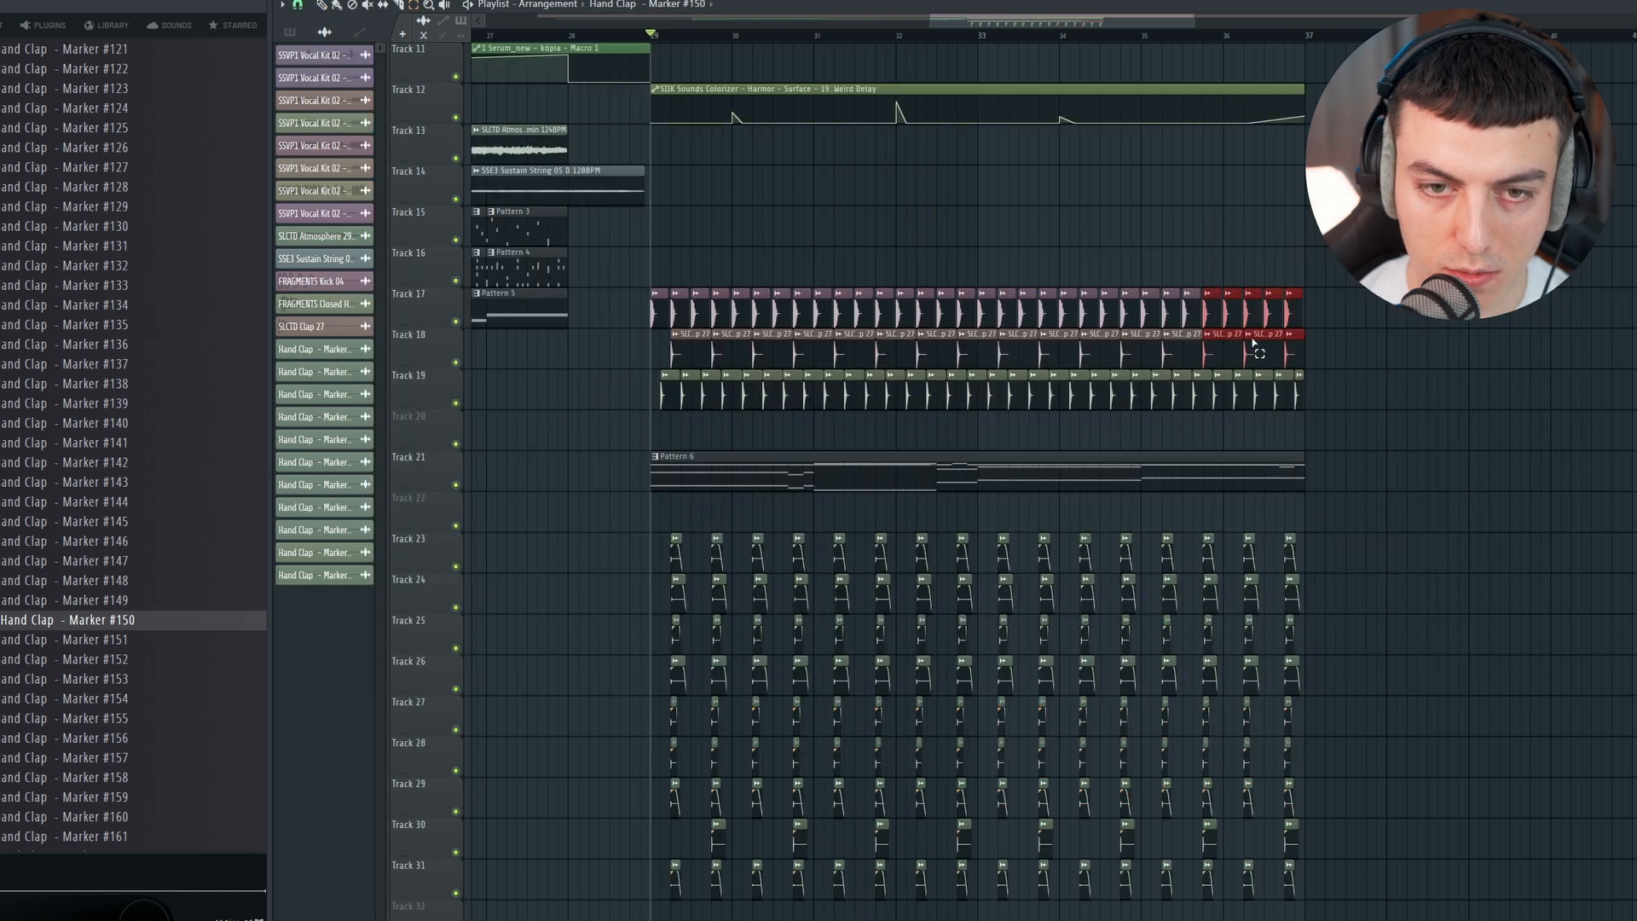
{"action": "scroll", "coordinate": [1261, 352], "scroll_direction": "up", "scroll_amount": 4}
{"action": "left_click_drag", "start_coordinate": [1369, 256], "coordinate": [661, 914]}
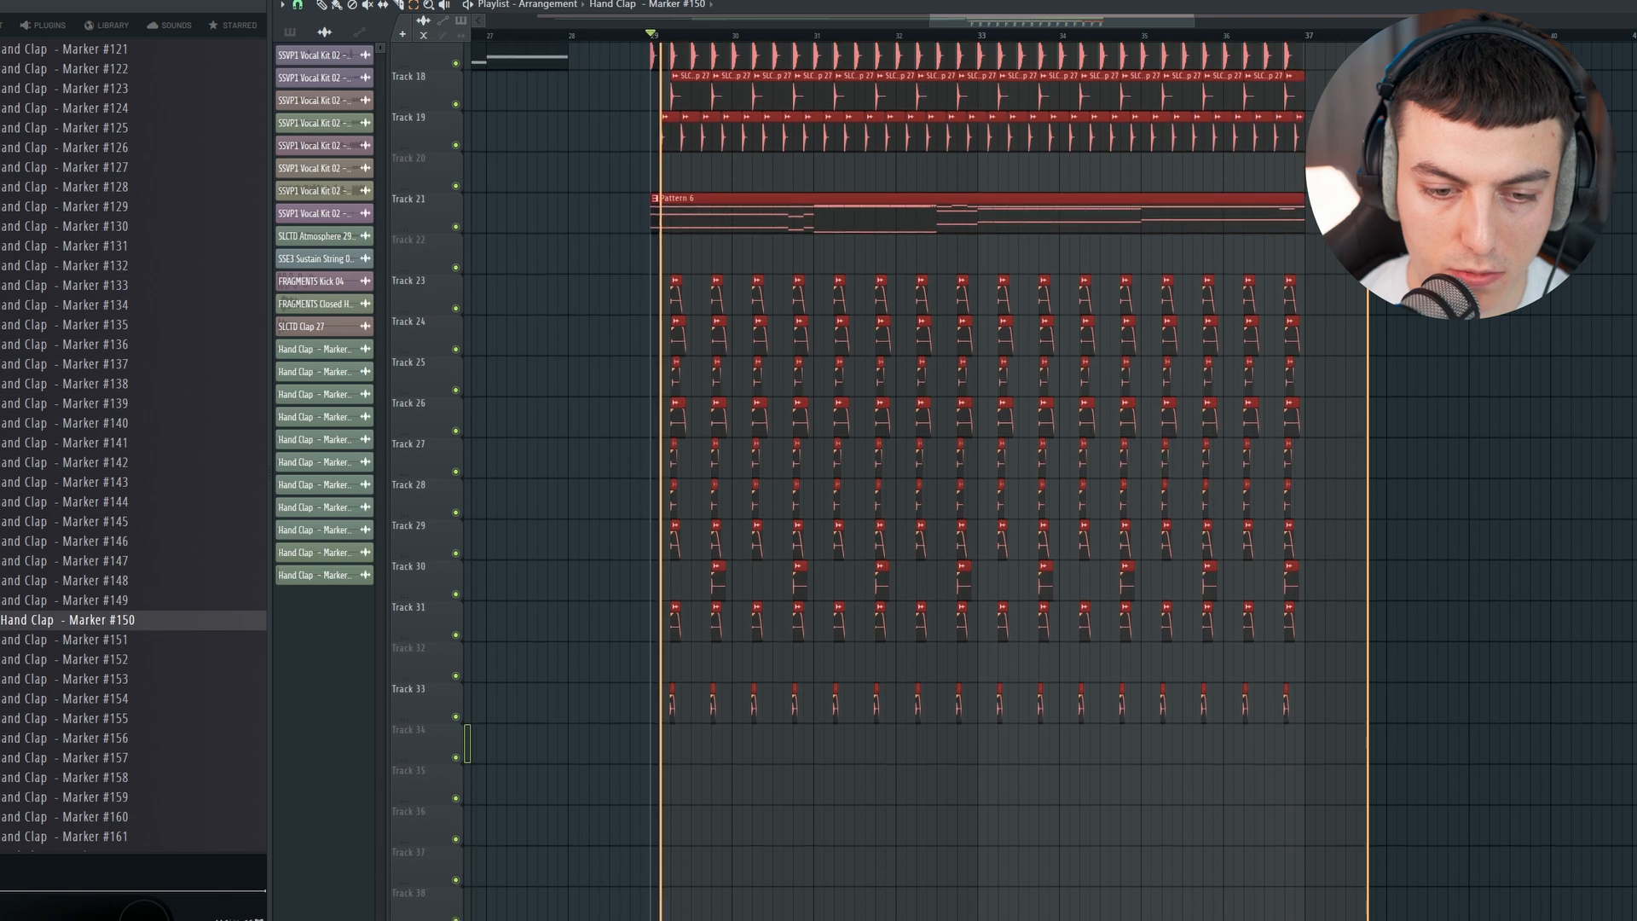
{"action": "key", "text": "ctrl+b"}
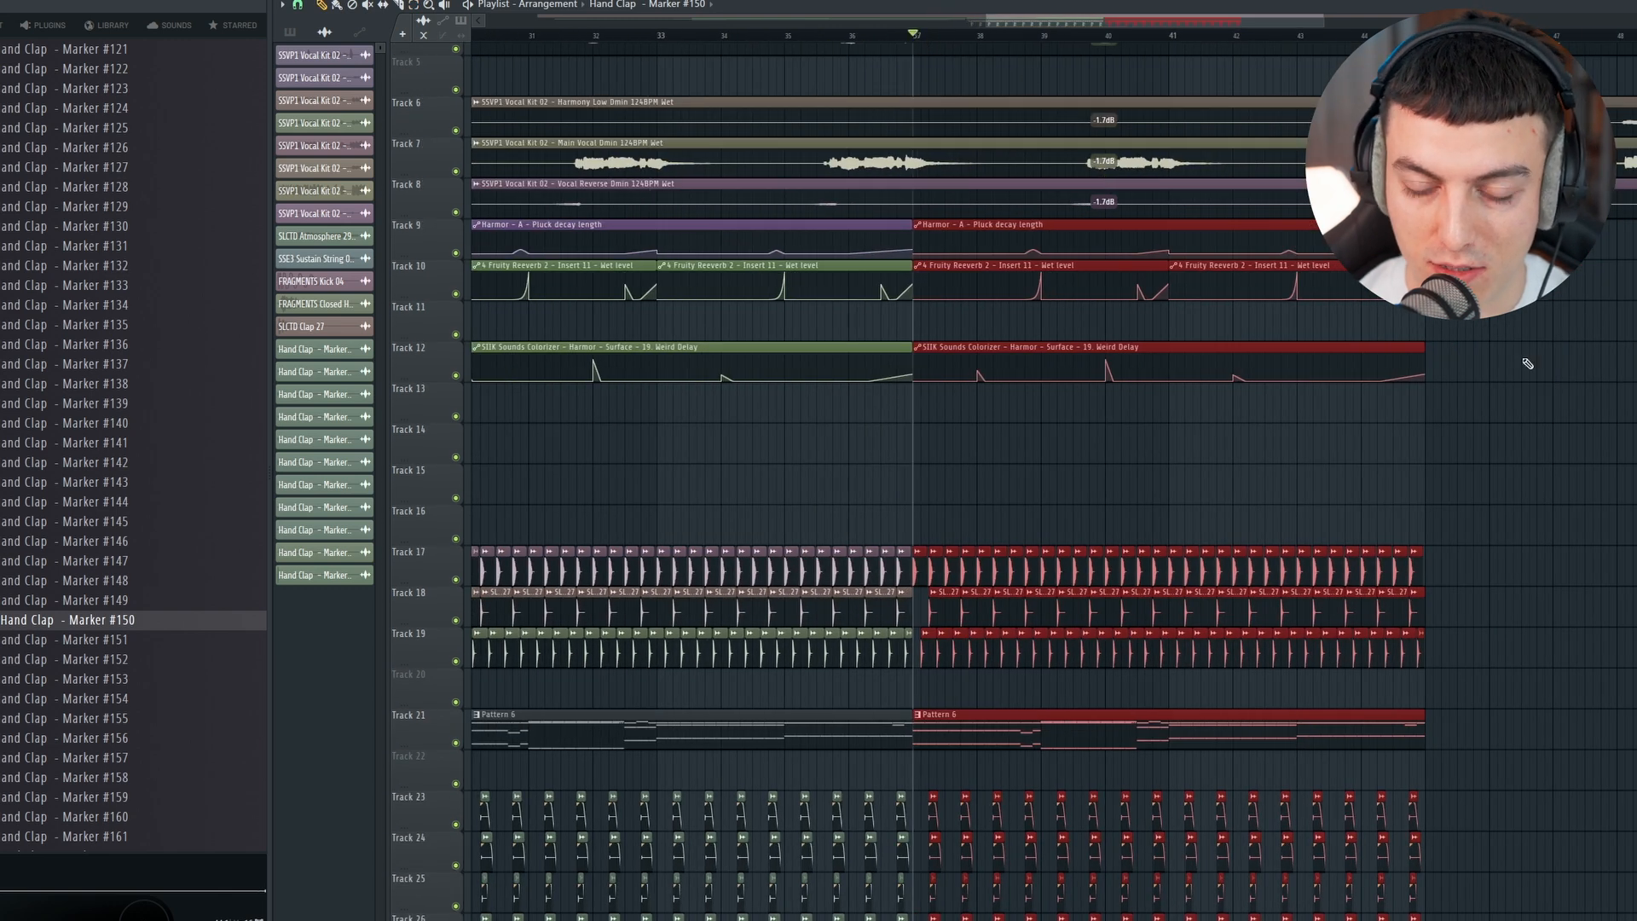
Step: Mute the last three kicks on track 17 before bar 45, keeping the claps active, and play back the transition
{"action": "scroll", "coordinate": [1504, 368], "scroll_direction": "down", "scroll_amount": 4}
{"action": "key", "text": "space"}
{"action": "scroll", "coordinate": [964, 526], "scroll_direction": "down", "scroll_amount": 2}
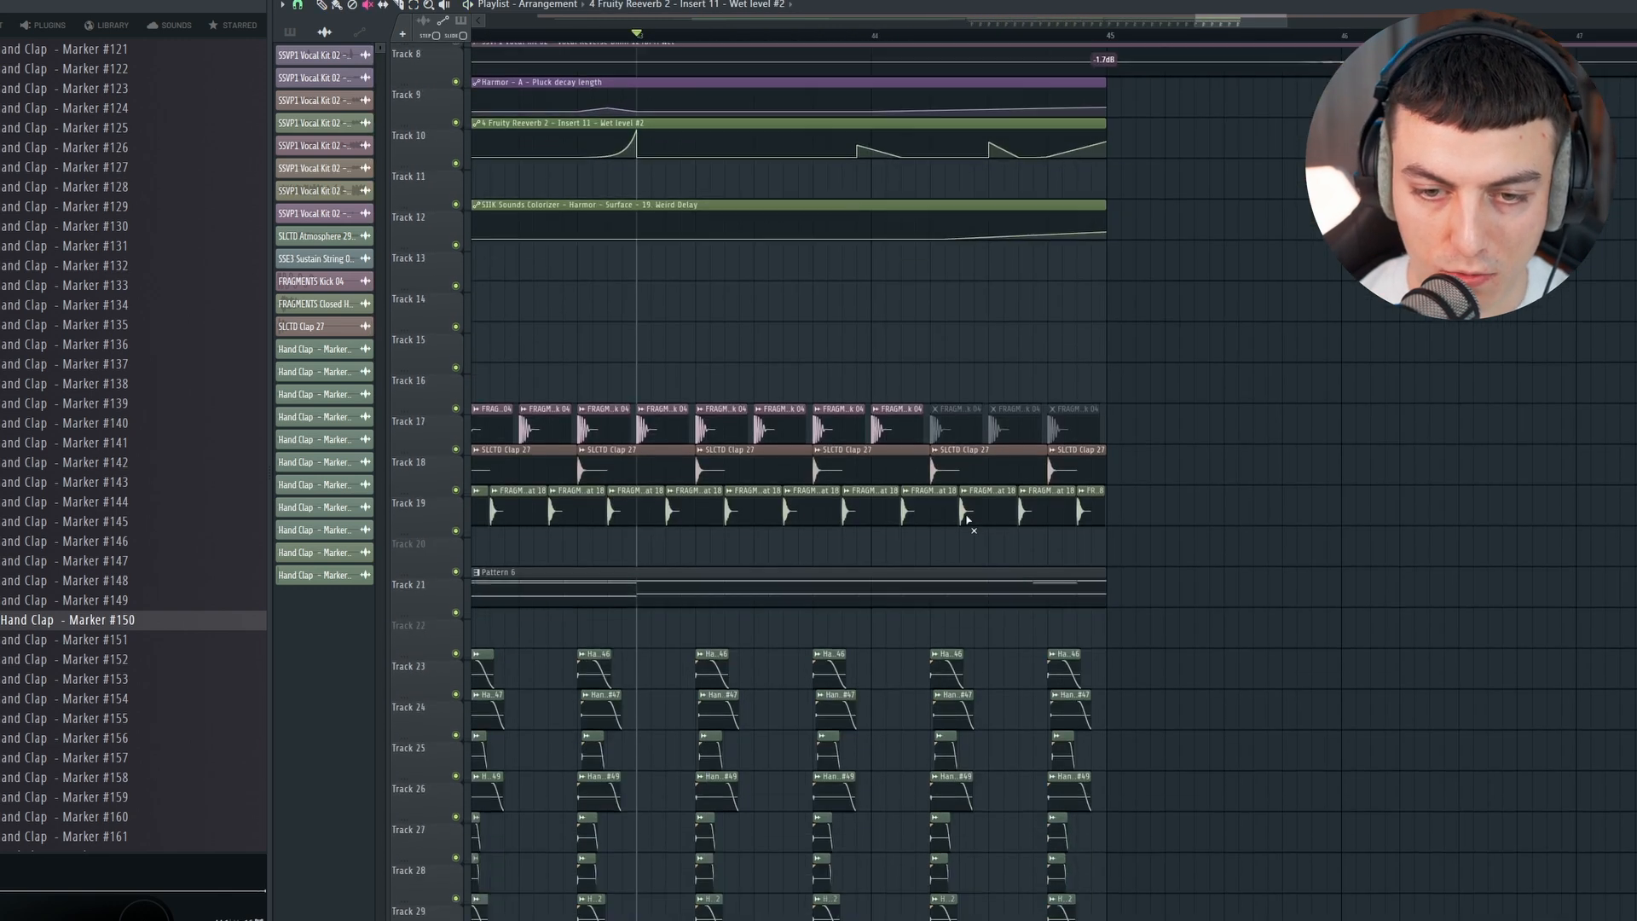
{"action": "left_click_drag", "start_coordinate": [968, 436], "coordinate": [1076, 436]}
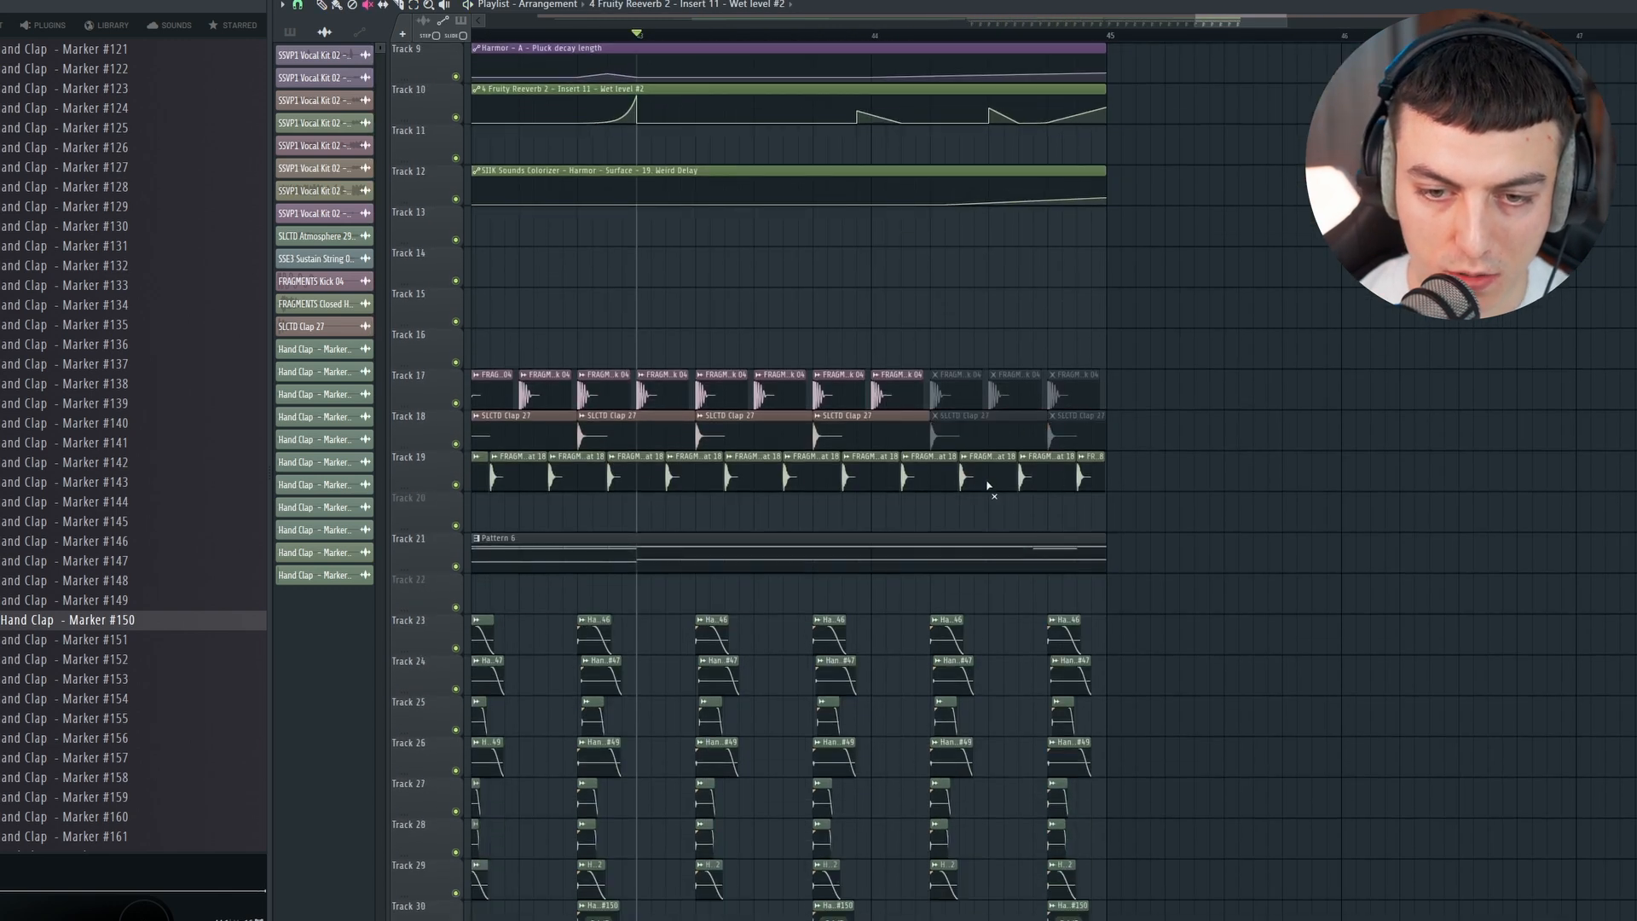
{"action": "key", "text": "space"}
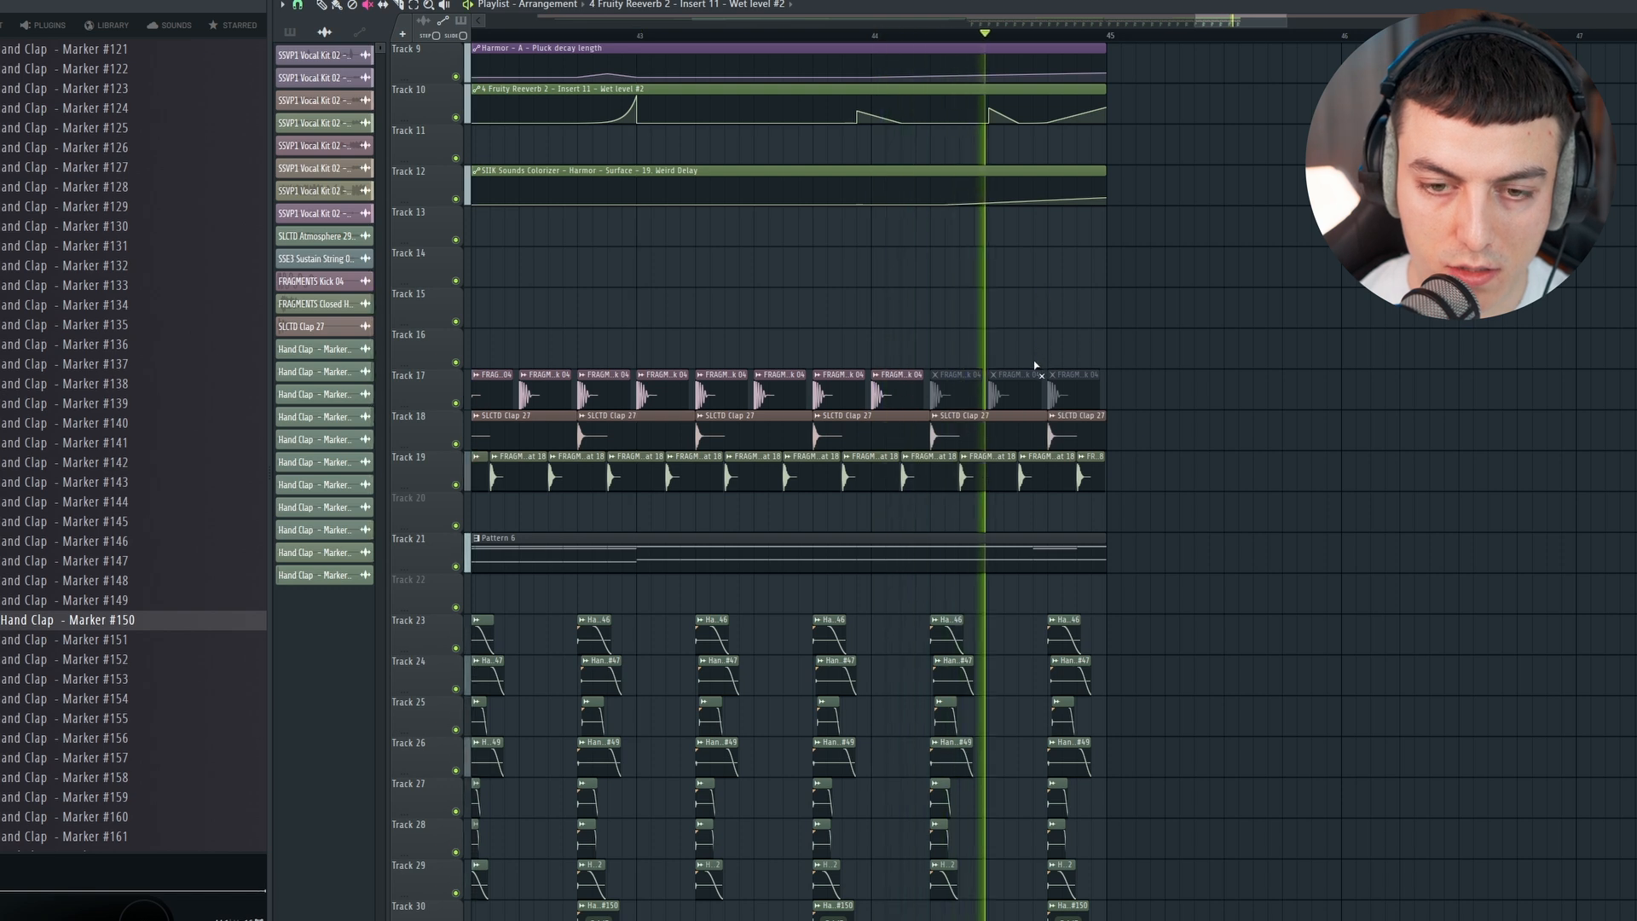
{"action": "key", "text": "space"}
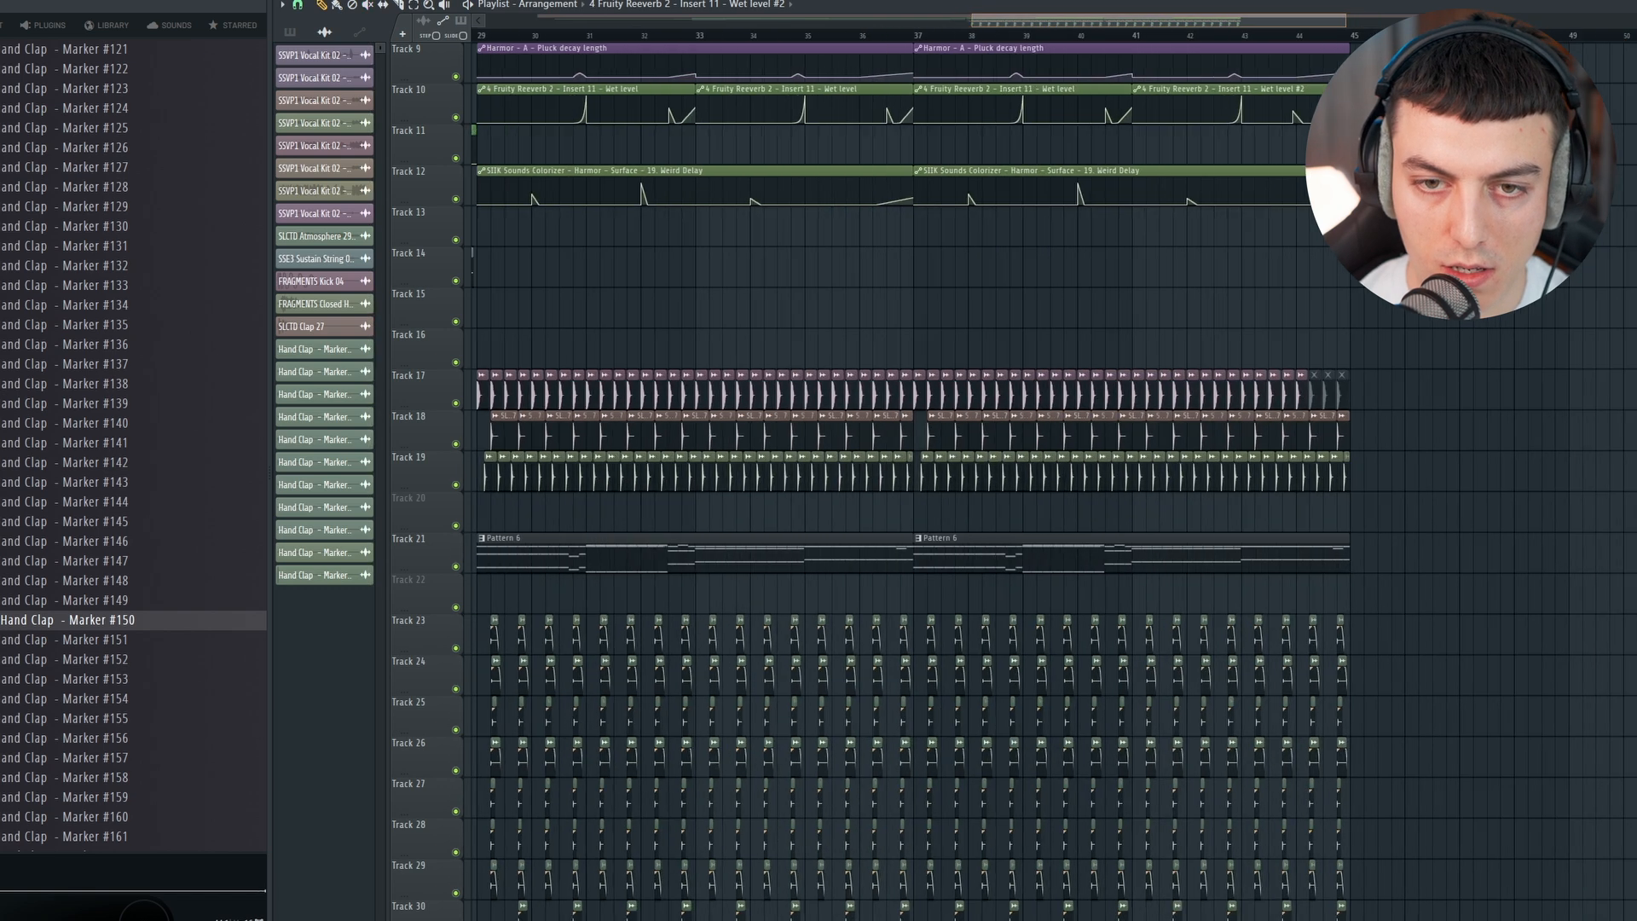
Step: Set the playback loop range to bars 37 to 45
{"action": "scroll", "coordinate": [916, 48], "scroll_direction": "up", "scroll_amount": 2}
{"action": "left_click_drag", "start_coordinate": [914, 36], "coordinate": [1581, 58]}
{"action": "left_click", "coordinate": [1619, 164], "text": "ctrl"}
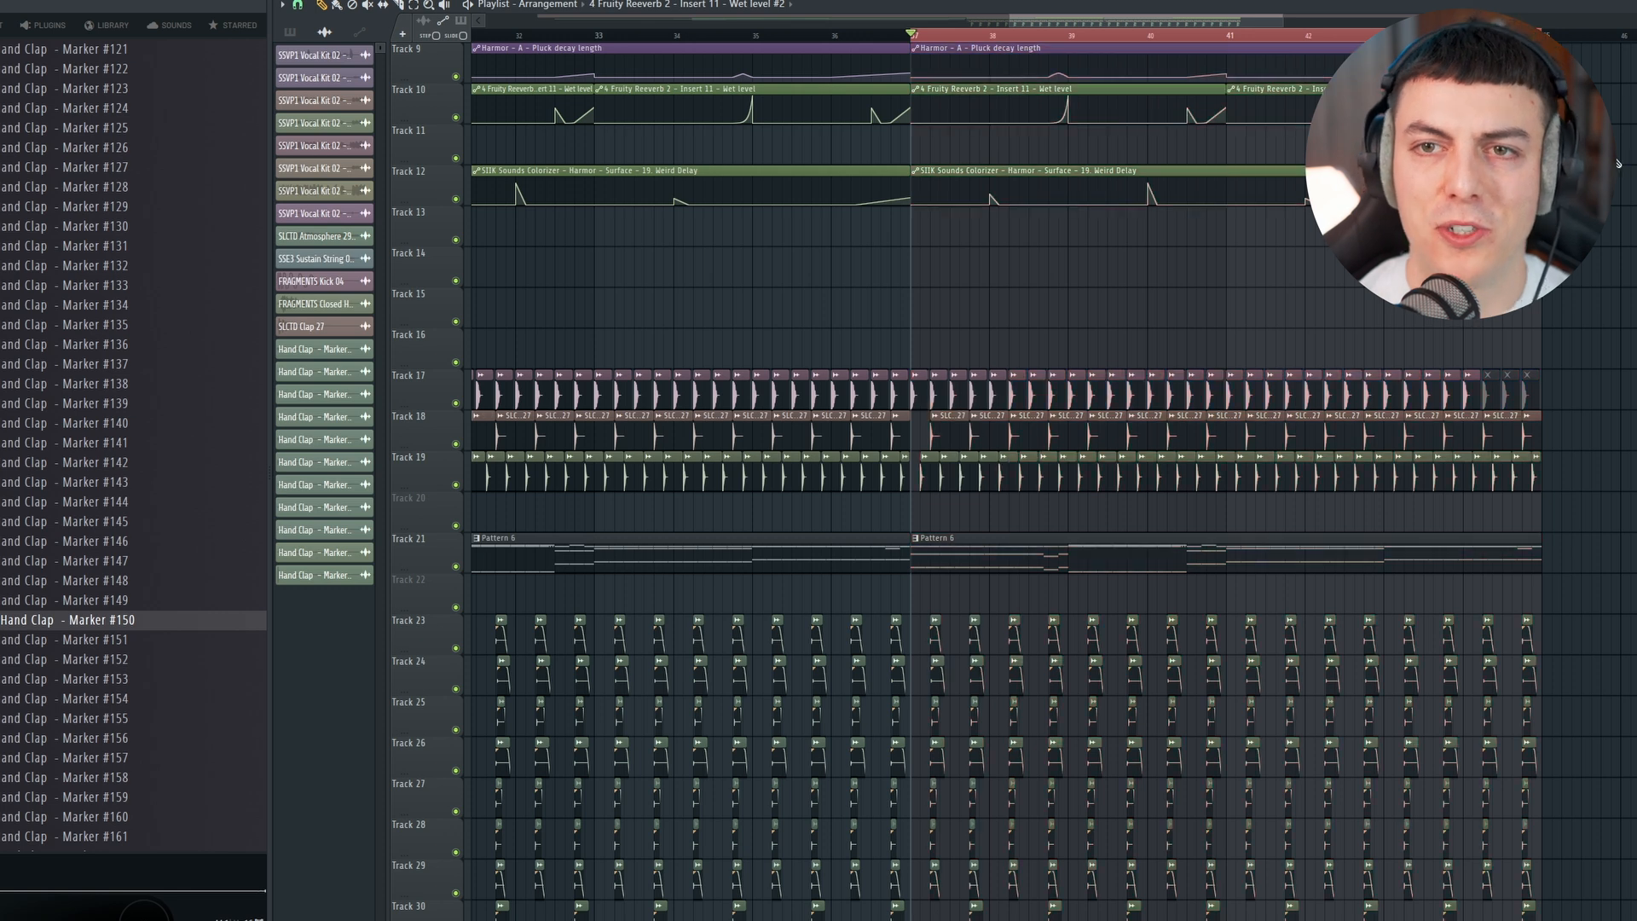
Step: Load Infiltrator into slot 6 of the Harmor mixer track
{"action": "key", "text": "F9"}
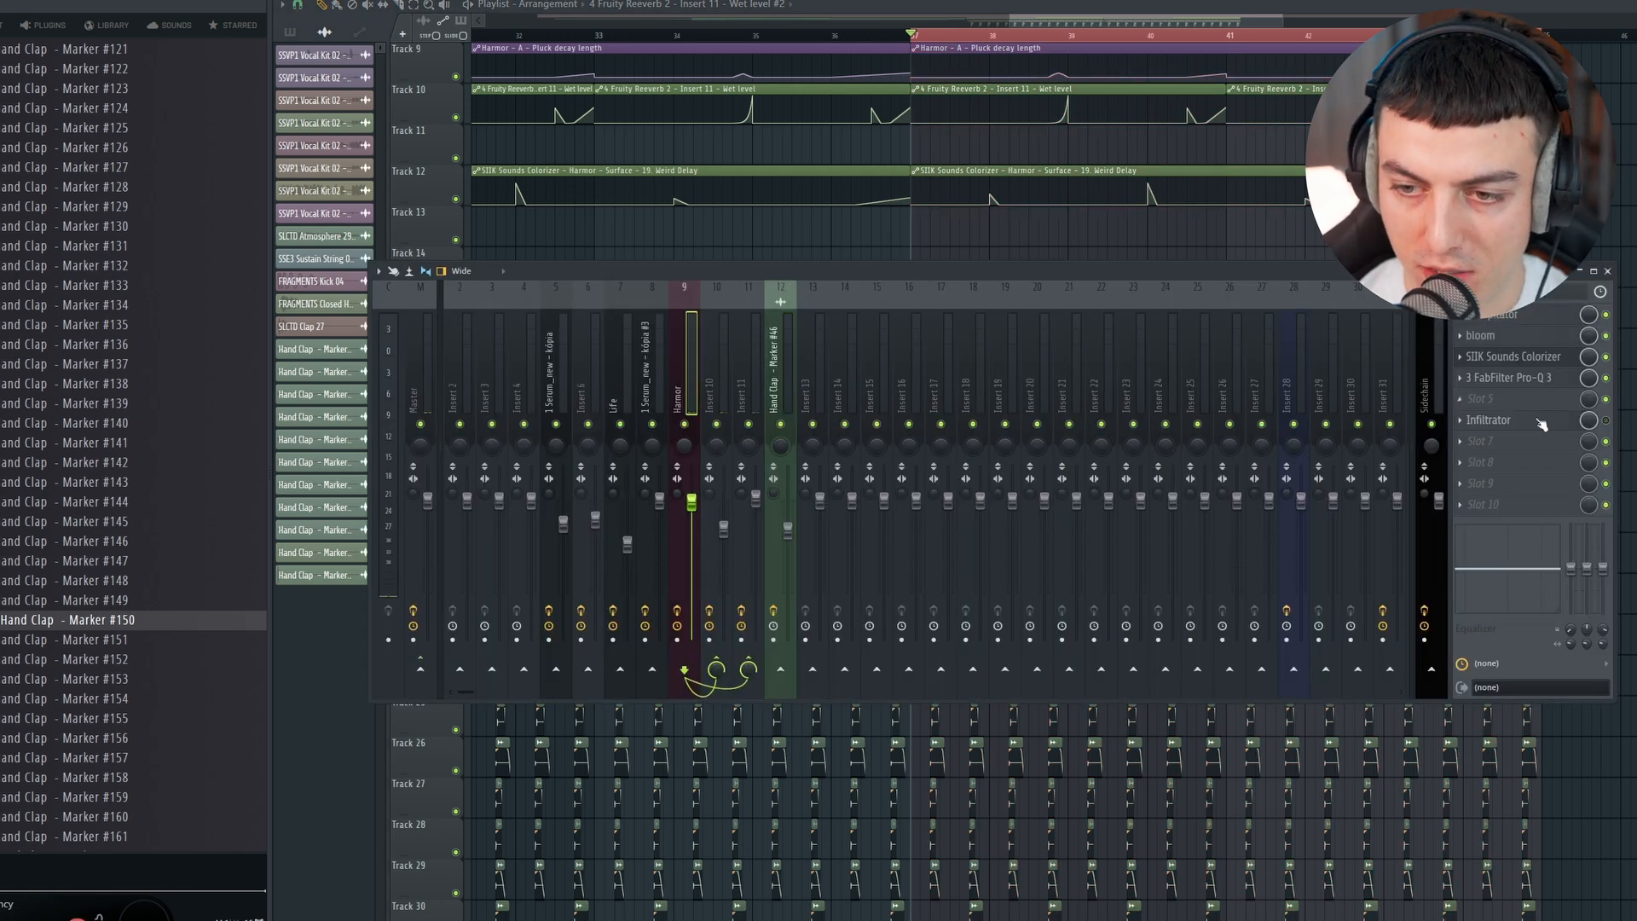
{"action": "left_click", "coordinate": [1490, 419]}
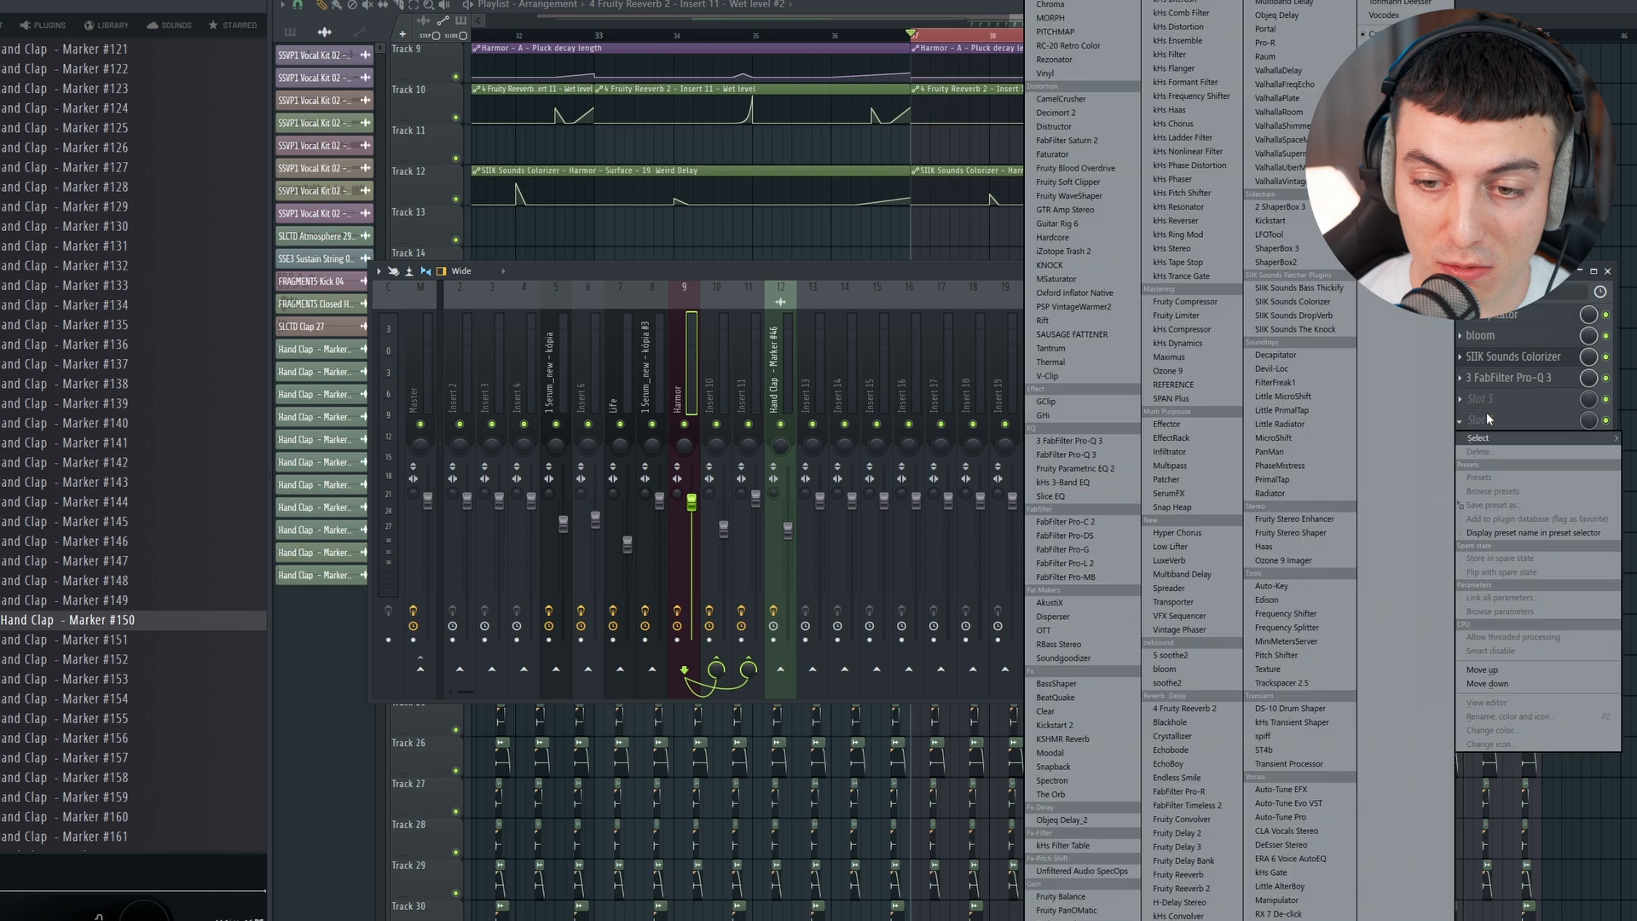
{"action": "left_click", "coordinate": [1183, 454]}
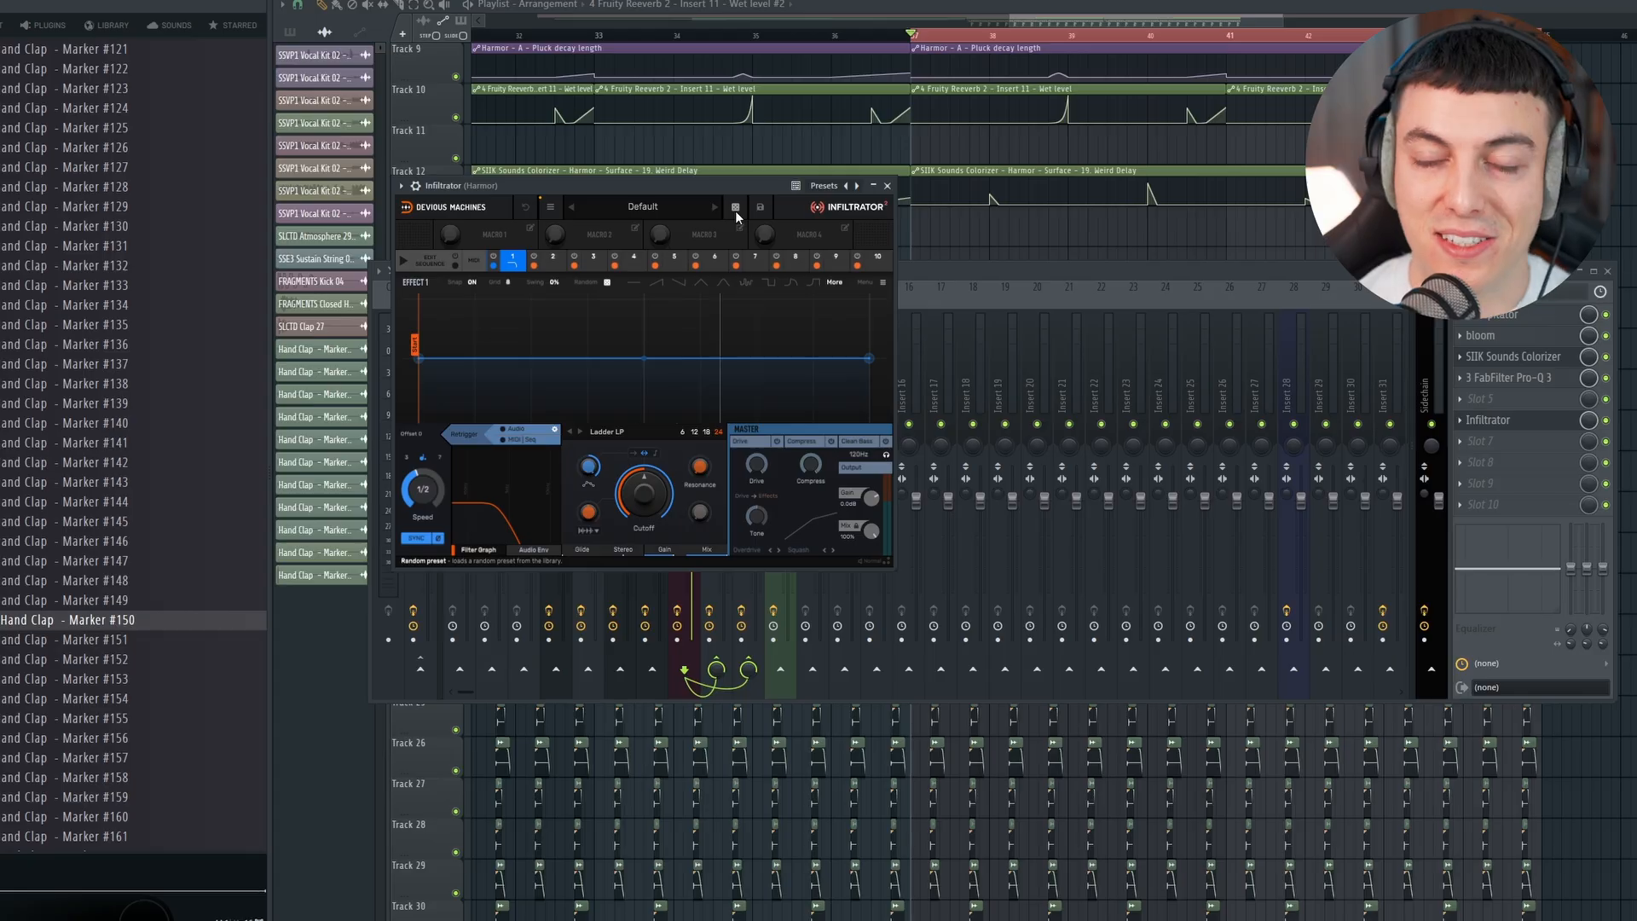
Step: Audition random Infiltrator presets on Harmor in playback and settle on The Full Band
{"action": "left_click", "coordinate": [735, 208]}
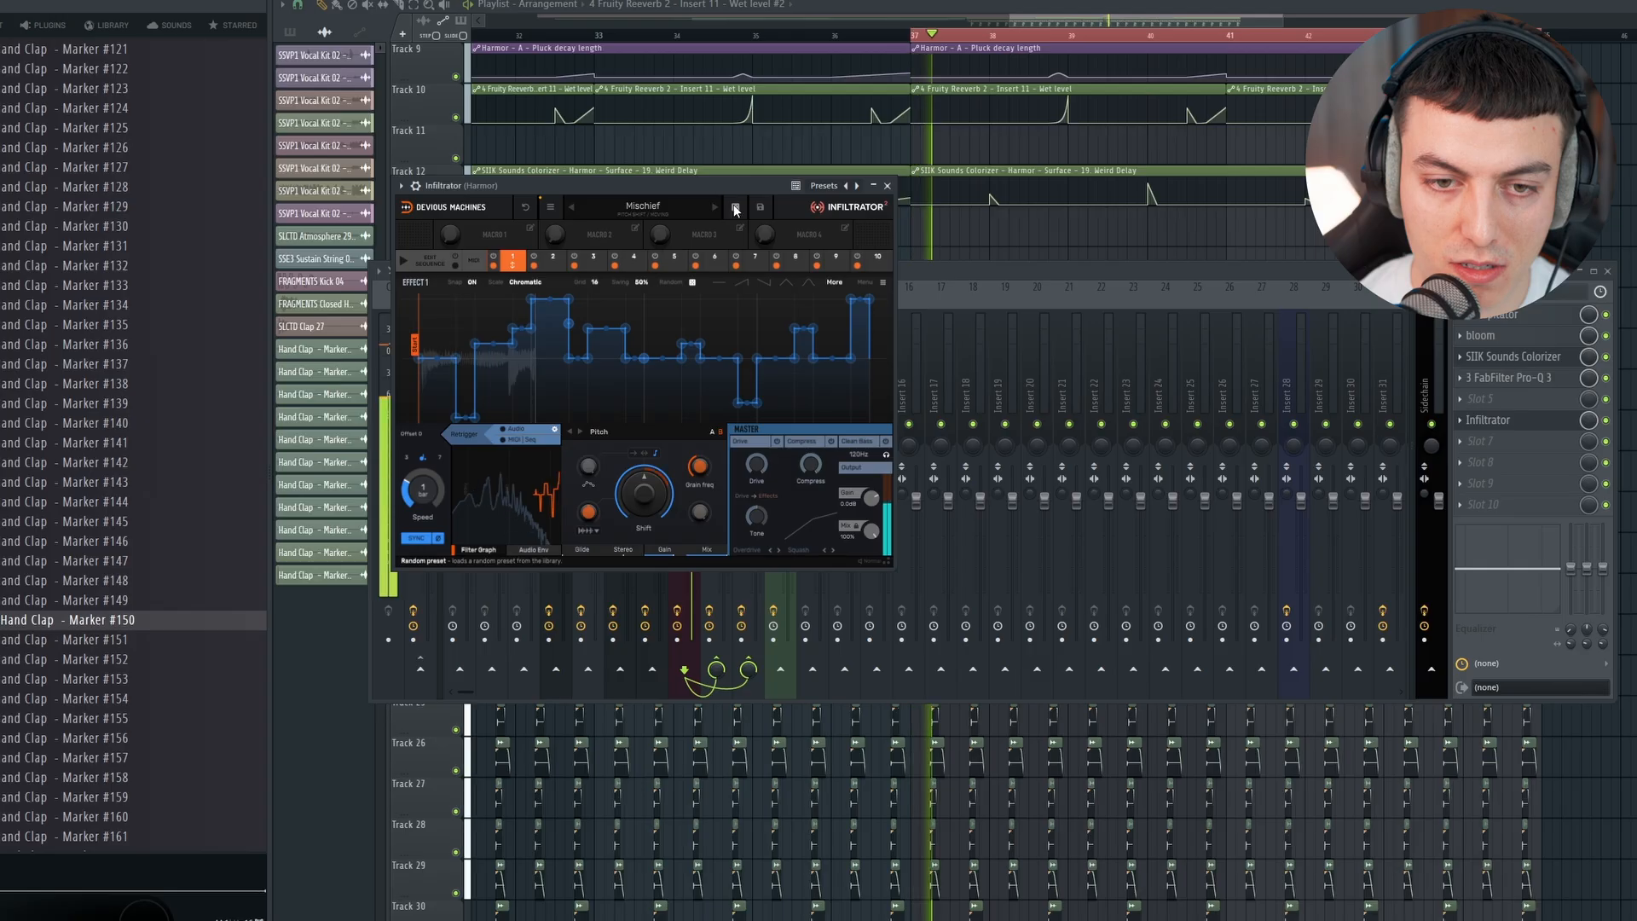
{"action": "left_click", "coordinate": [737, 211]}
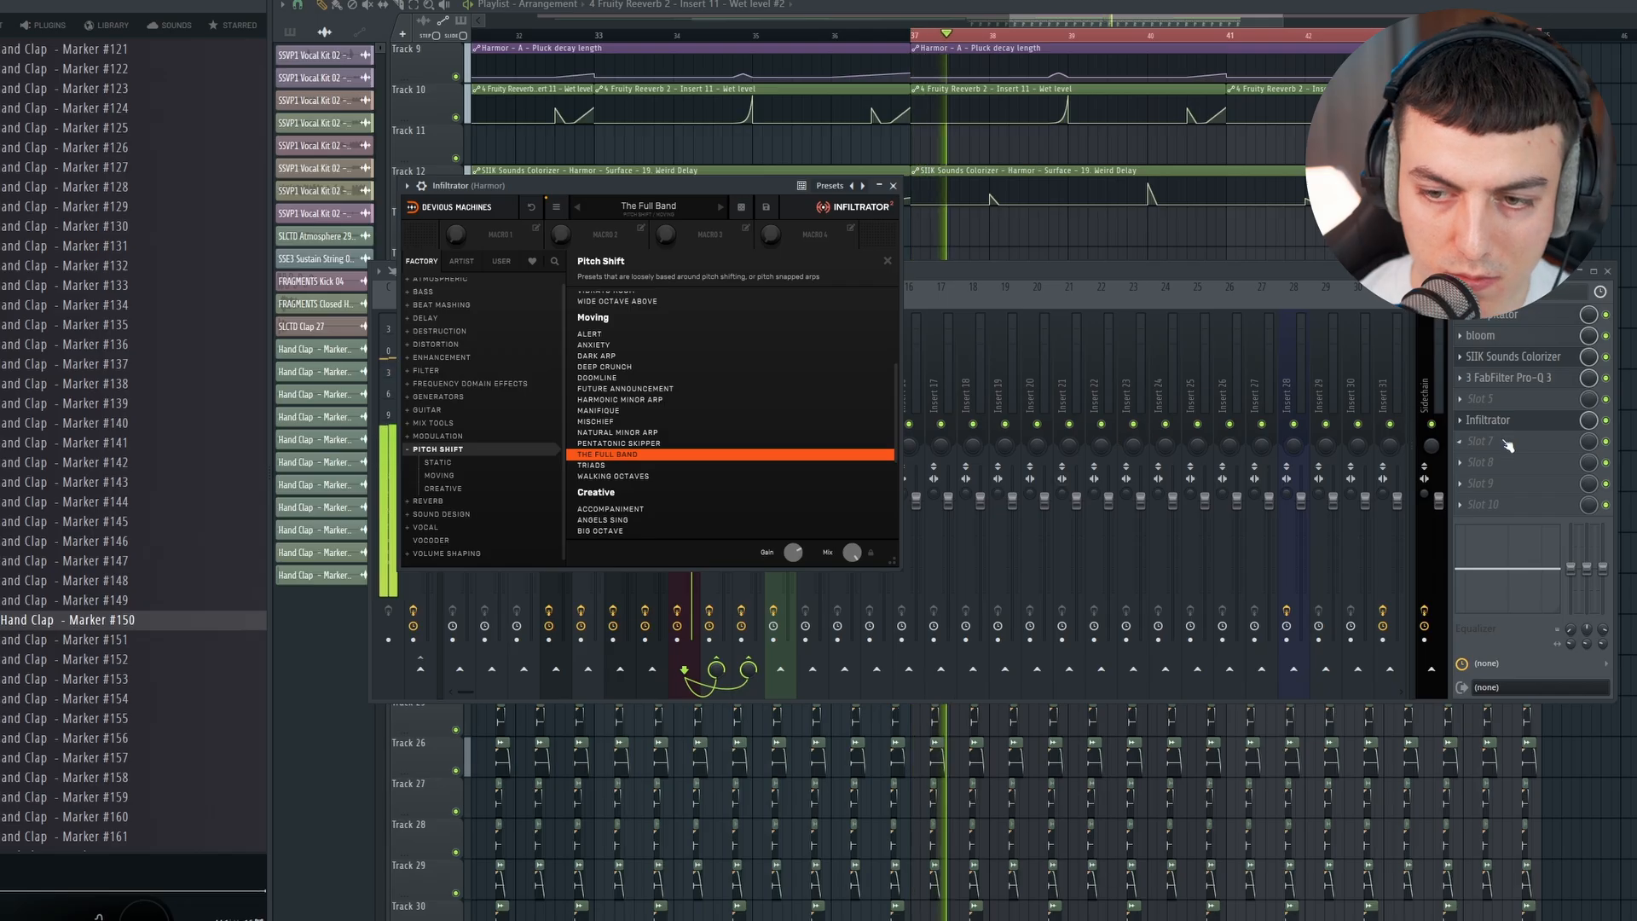
{"action": "left_click", "coordinate": [1505, 421]}
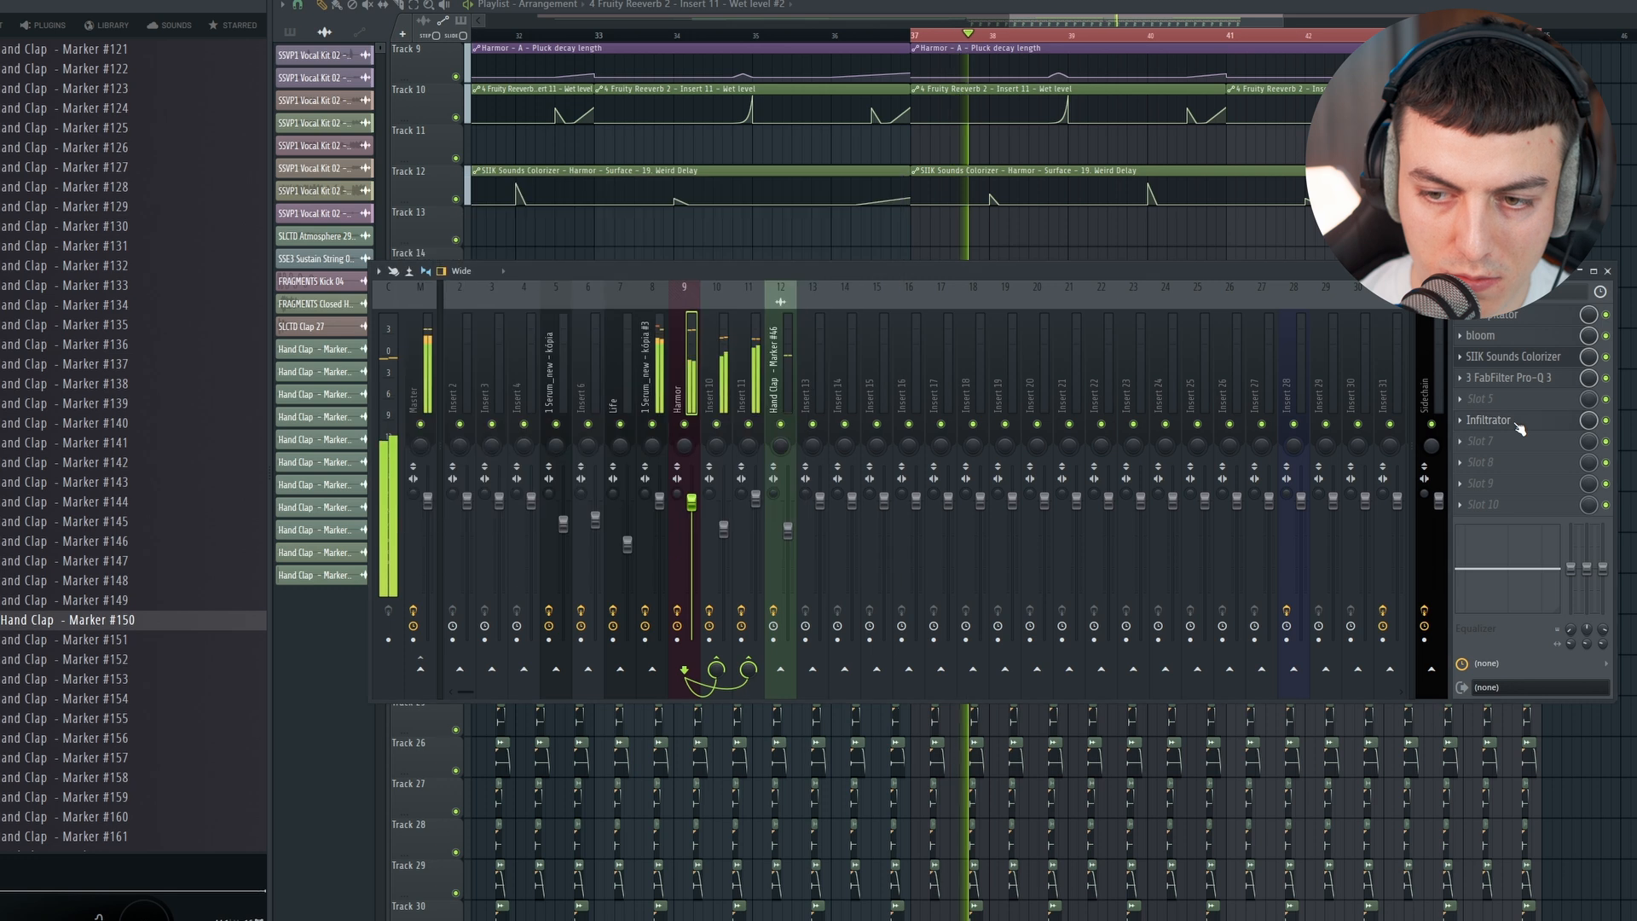
{"action": "left_click", "coordinate": [1518, 426]}
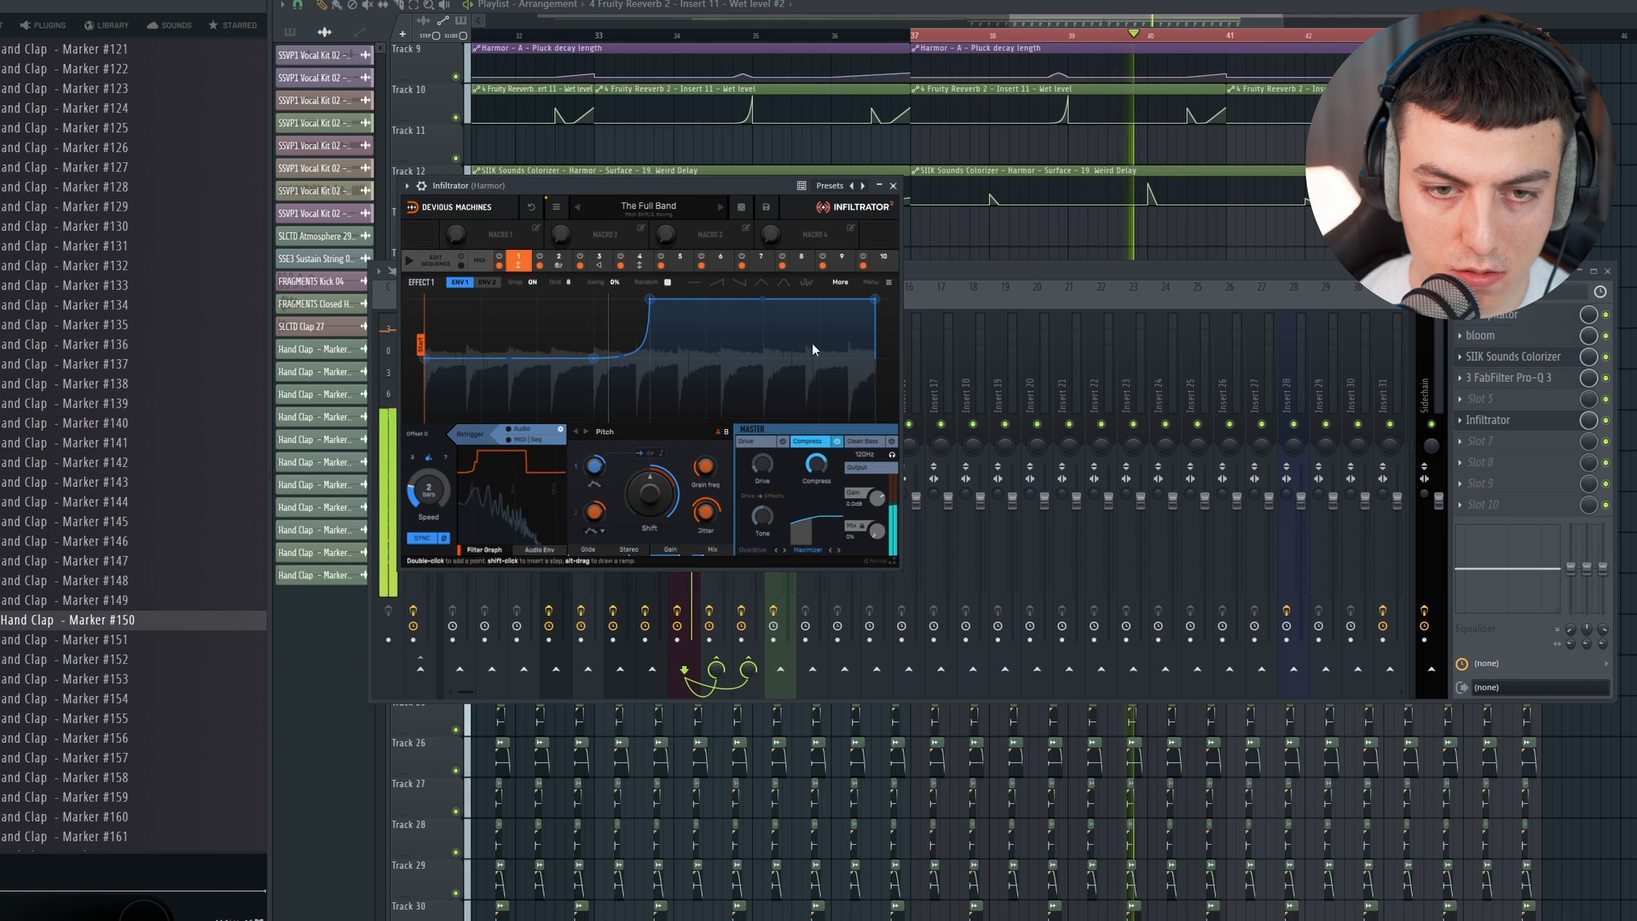
Step: Create an automation clip for the Infiltrator Mix over bars 37 to 45 on track 11 and edit its first point's value
{"action": "key", "text": "space"}
{"action": "left_click", "coordinate": [70, 1]}
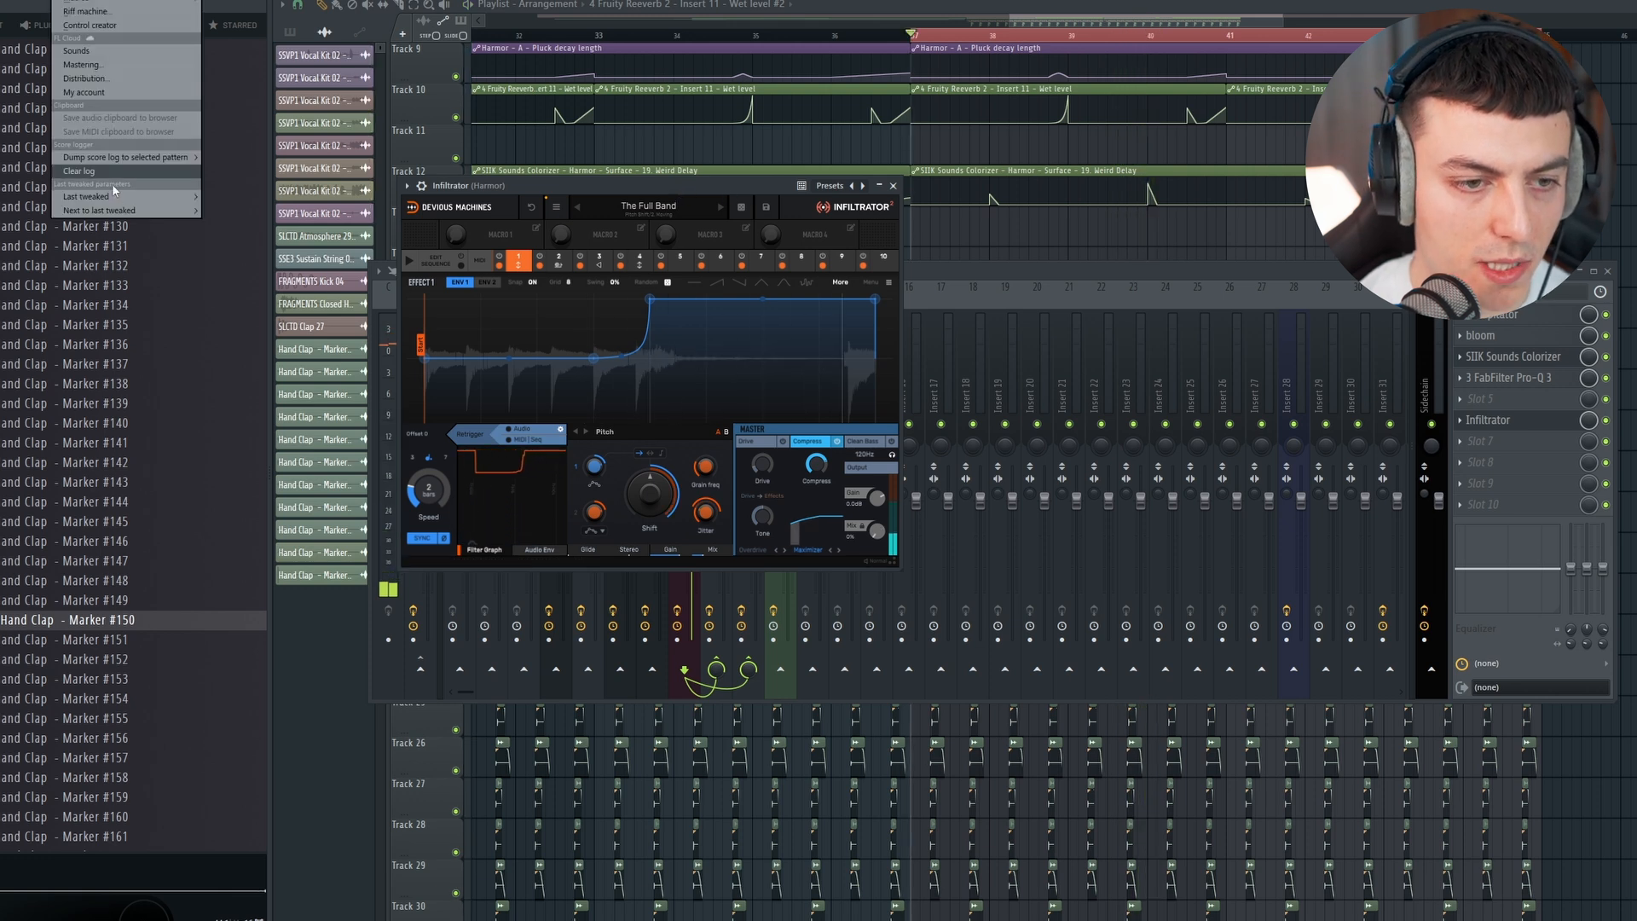
{"action": "mouse_move", "coordinate": [112, 191]}
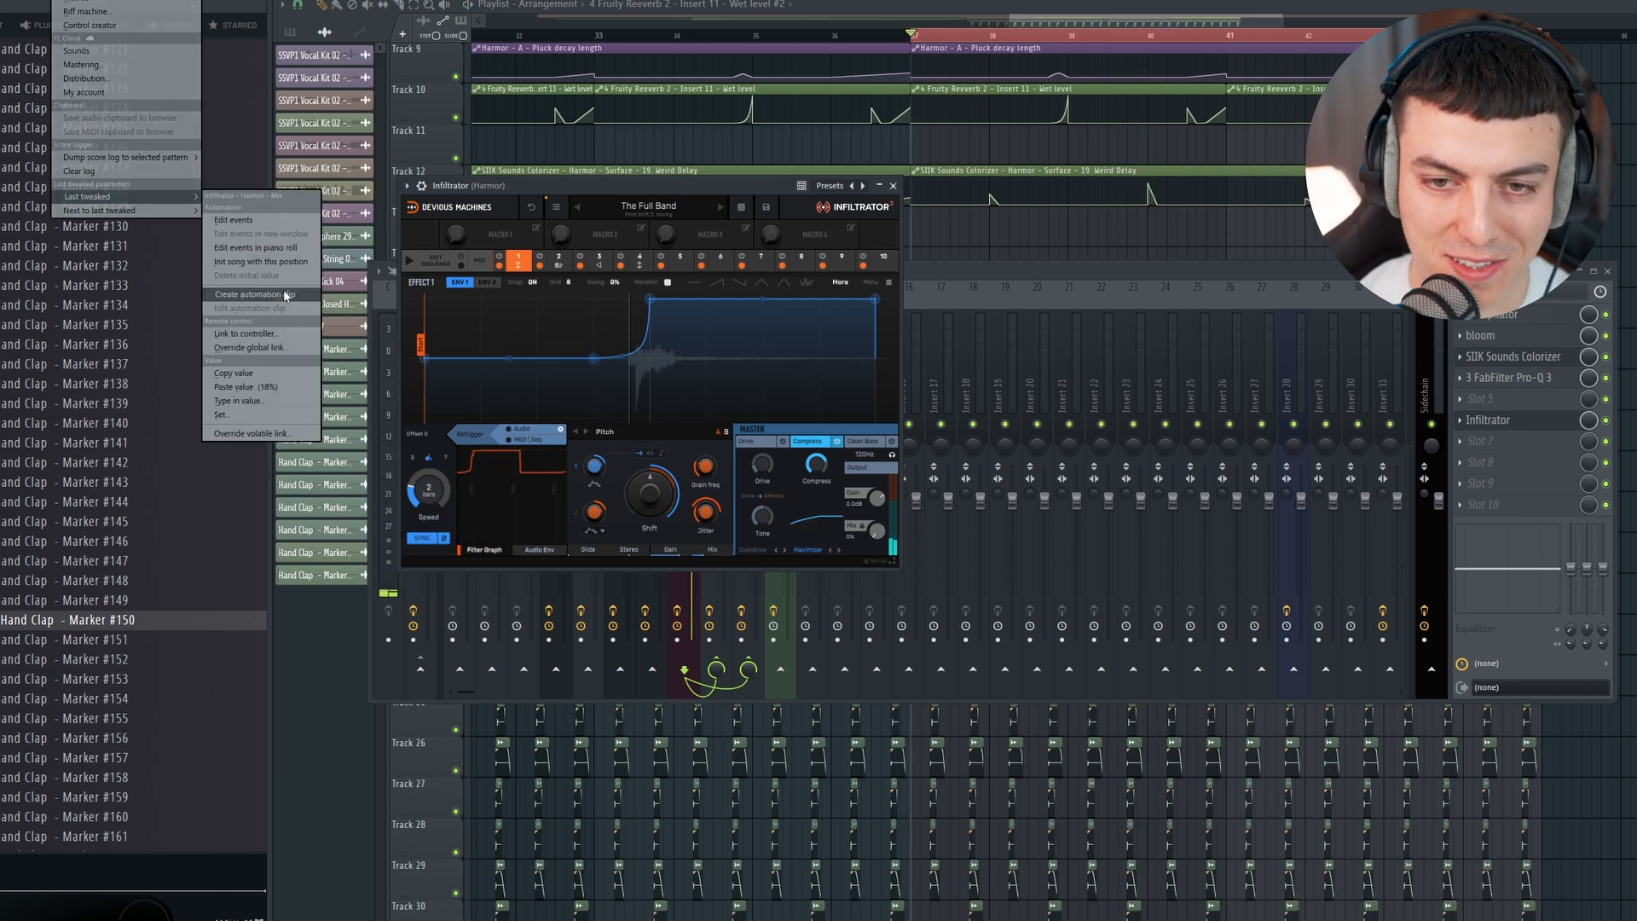
{"action": "left_click", "coordinate": [285, 295]}
{"action": "key", "text": "space"}
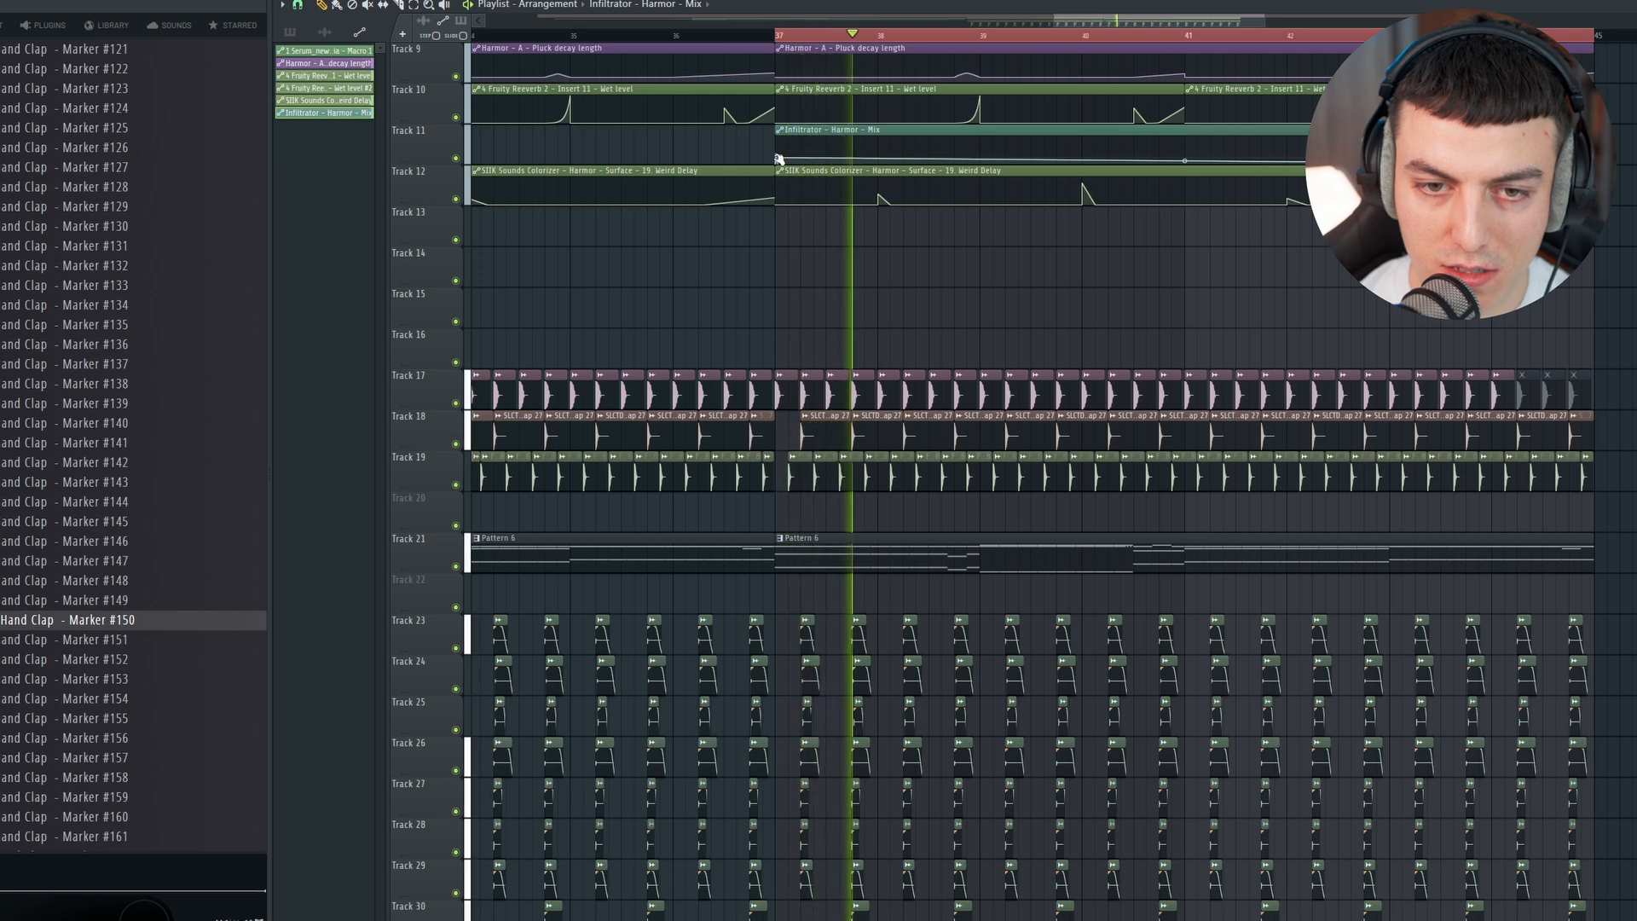
{"action": "right_click", "coordinate": [779, 159]}
{"action": "left_click", "coordinate": [818, 391]}
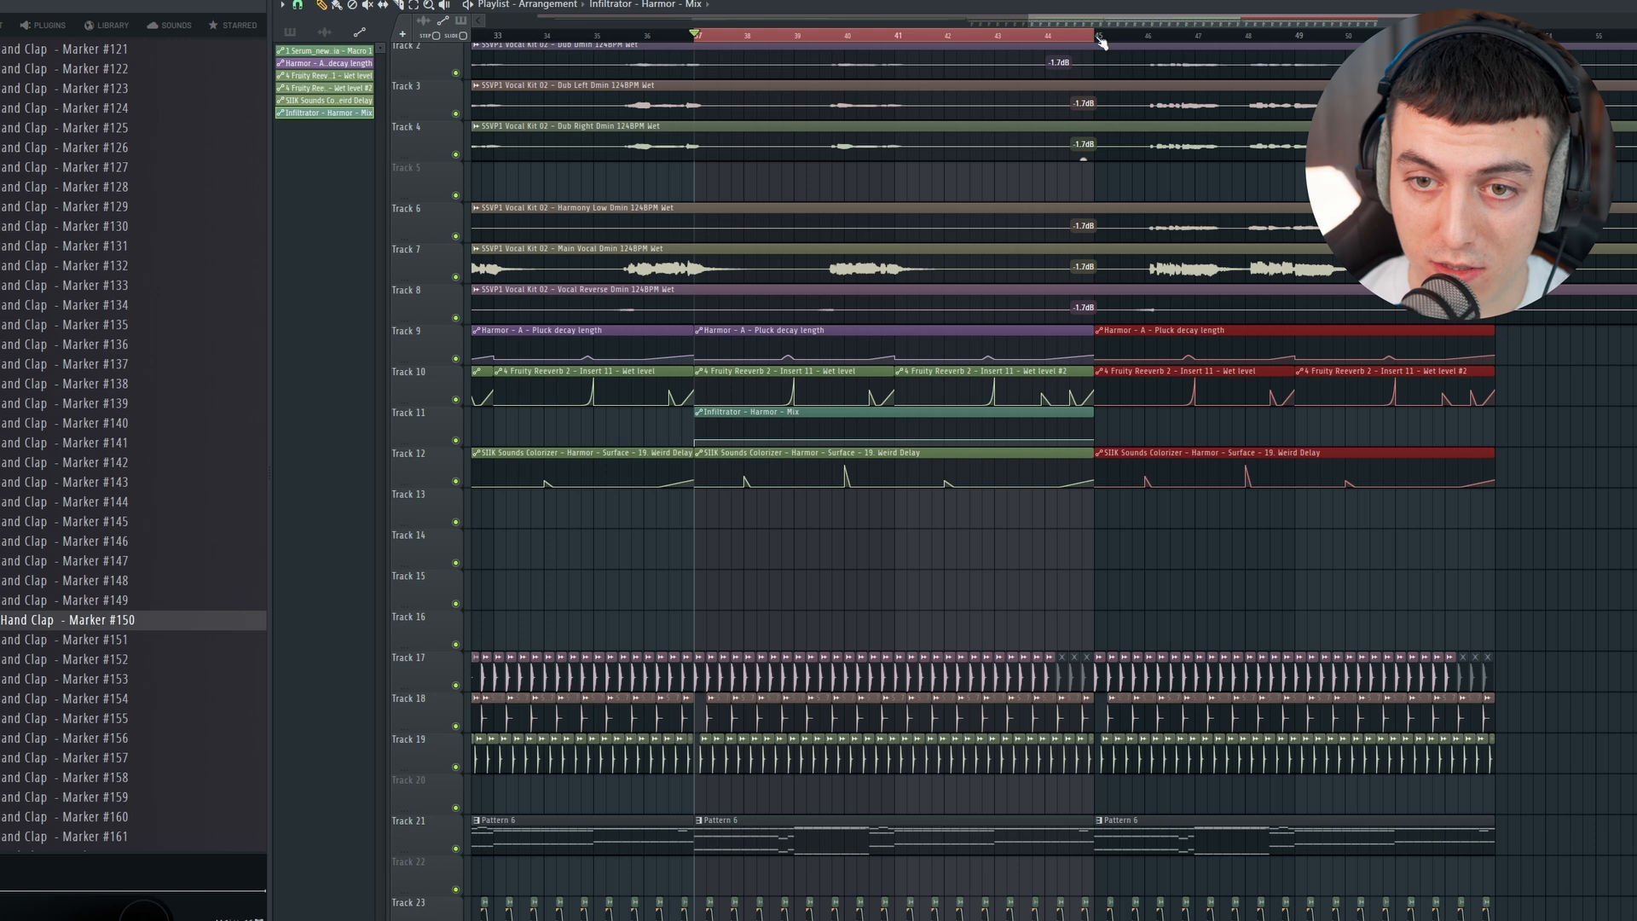
Step: Duplicate the bars 37 to 45 section to bar 45 without the Infiltrator automation and play it back against the vocals
{"action": "key", "text": "ctrl+d"}
{"action": "left_click", "coordinate": [1098, 36]}
{"action": "scroll", "coordinate": [1103, 24], "scroll_direction": "right", "scroll_amount": 3}
{"action": "scroll", "coordinate": [1006, 154], "scroll_direction": "down", "scroll_amount": 4}
{"action": "key", "text": "space"}
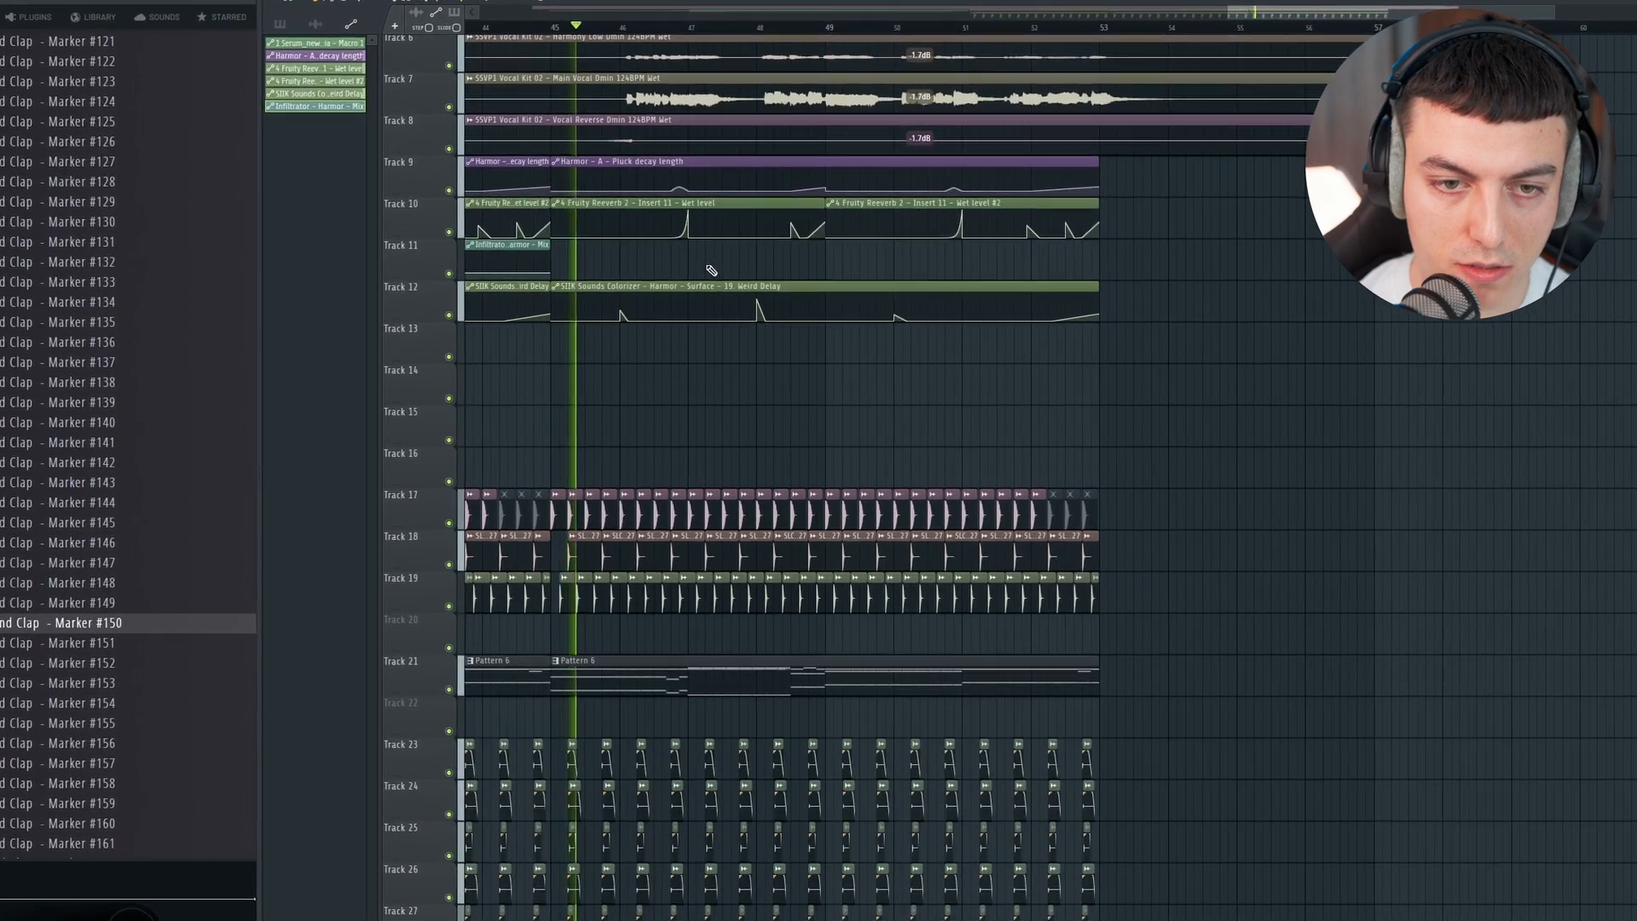
{"action": "scroll", "coordinate": [717, 264], "scroll_direction": "up", "scroll_amount": 4}
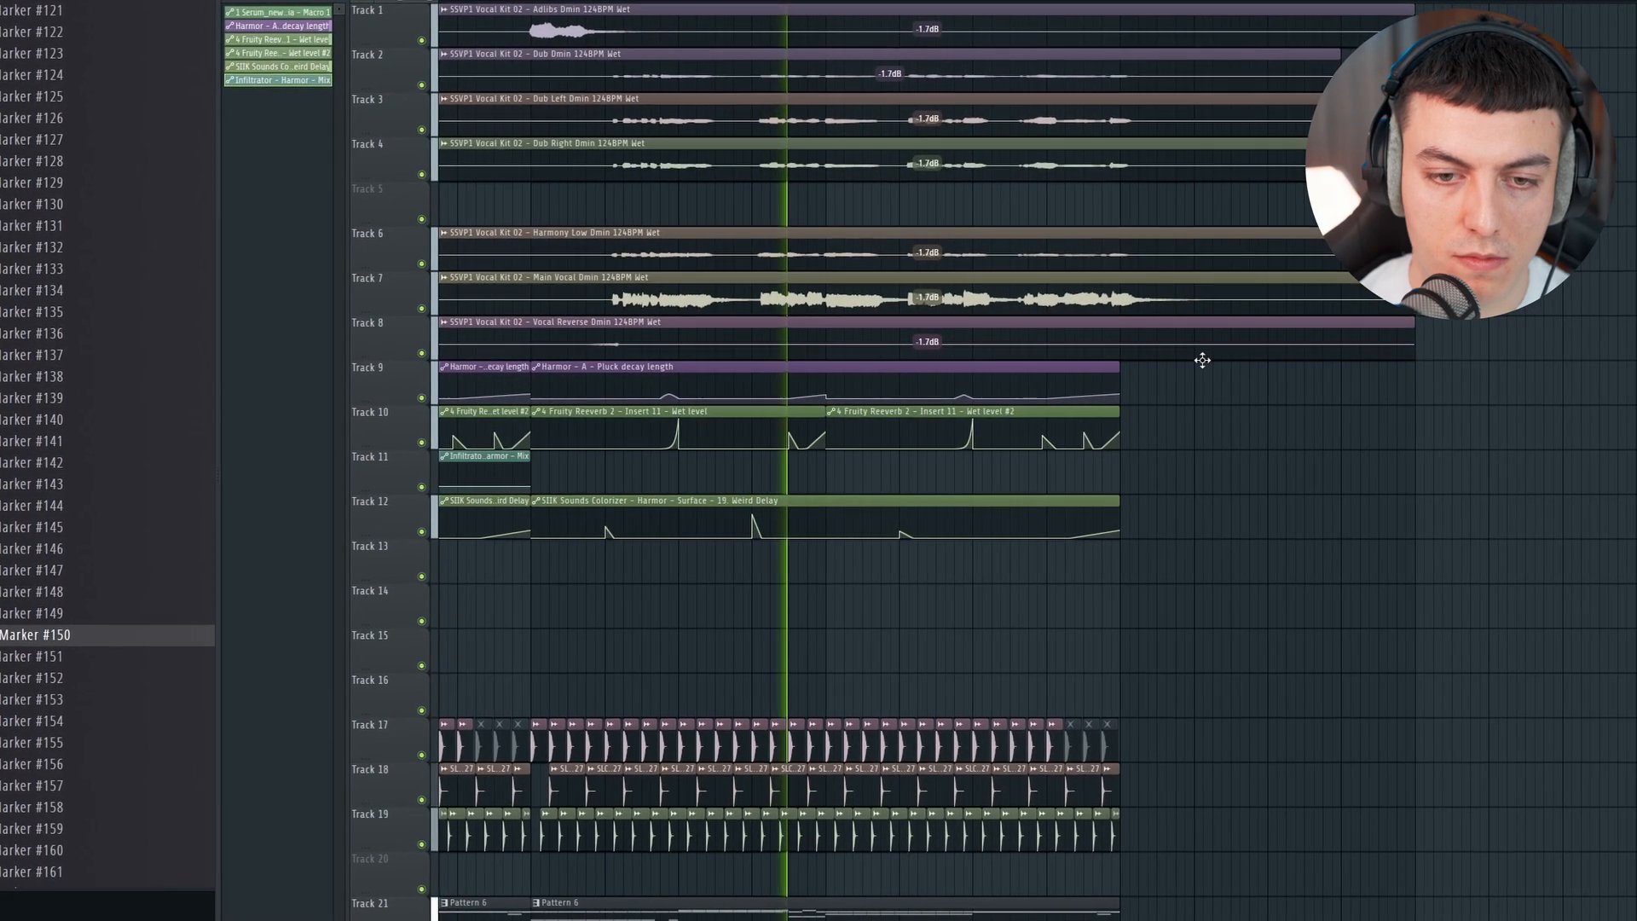
{"action": "scroll", "coordinate": [1185, 360], "scroll_direction": "down", "scroll_amount": 5}
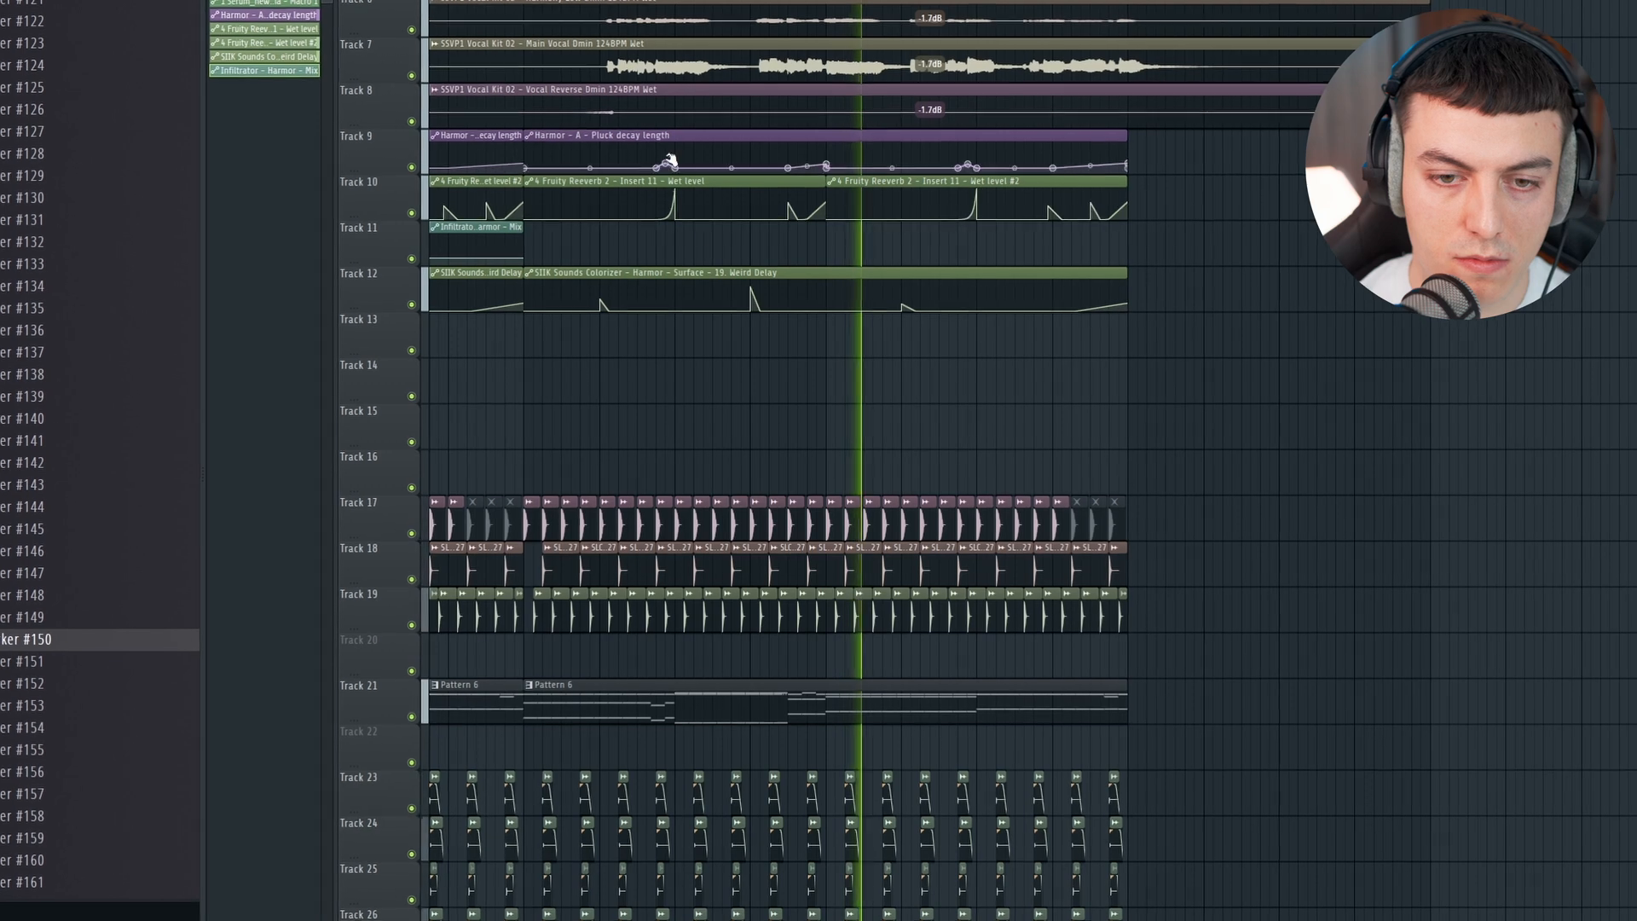
Step: Set the time selection to bars 45 to 53 and make the Pattern 6 clip there on track 21 unique
{"action": "key", "text": "space"}
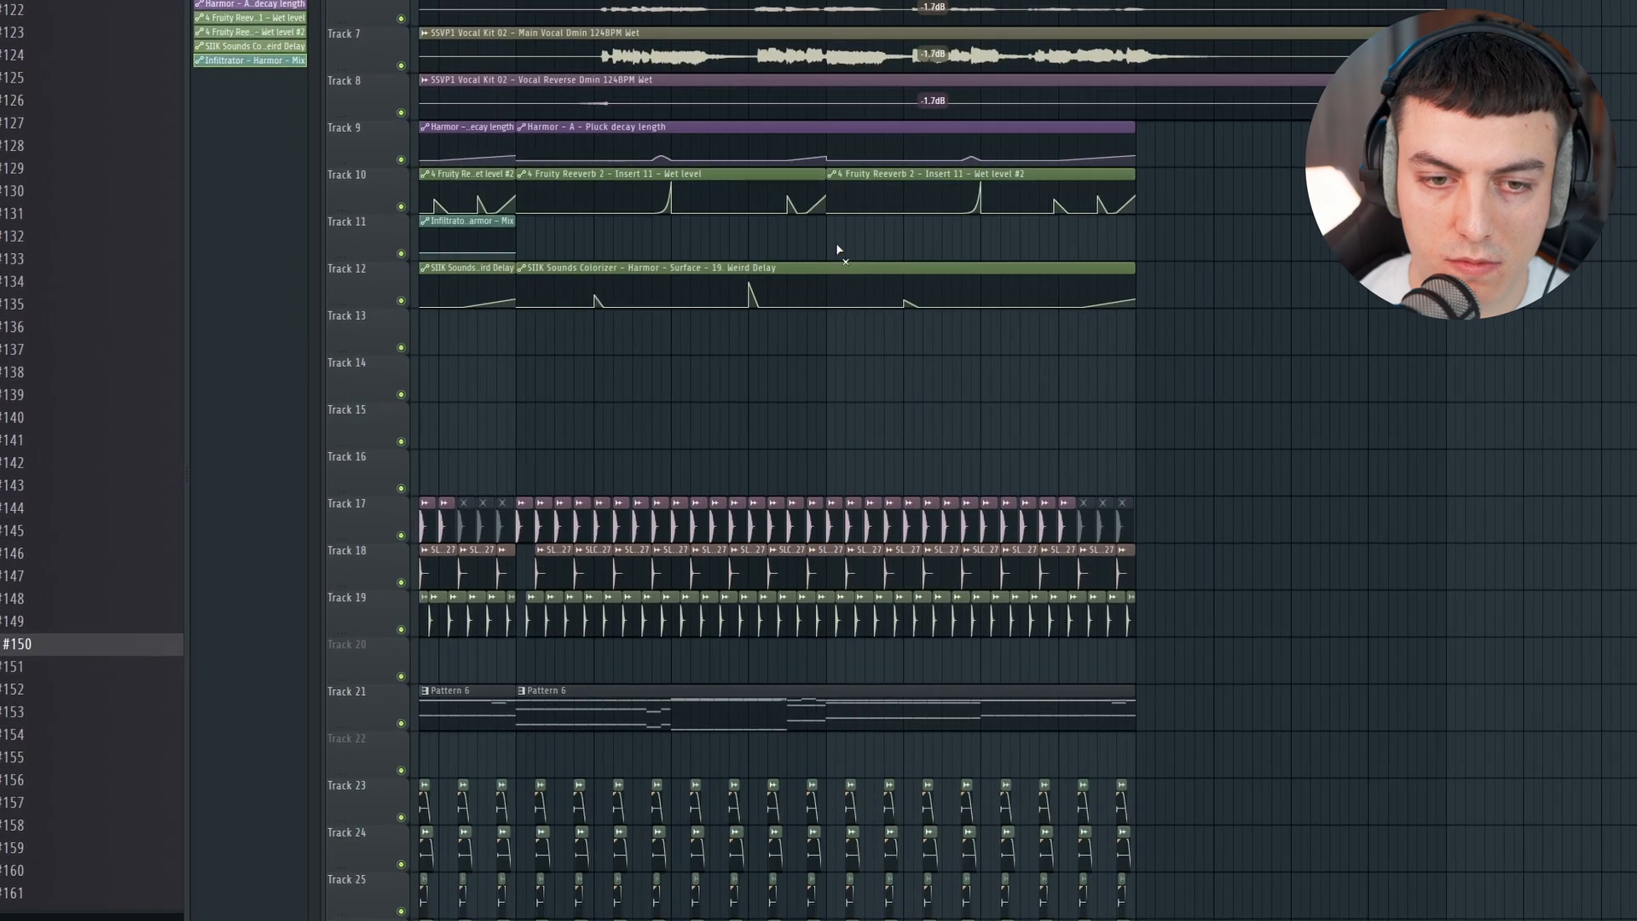
{"action": "left_click", "coordinate": [562, 36]}
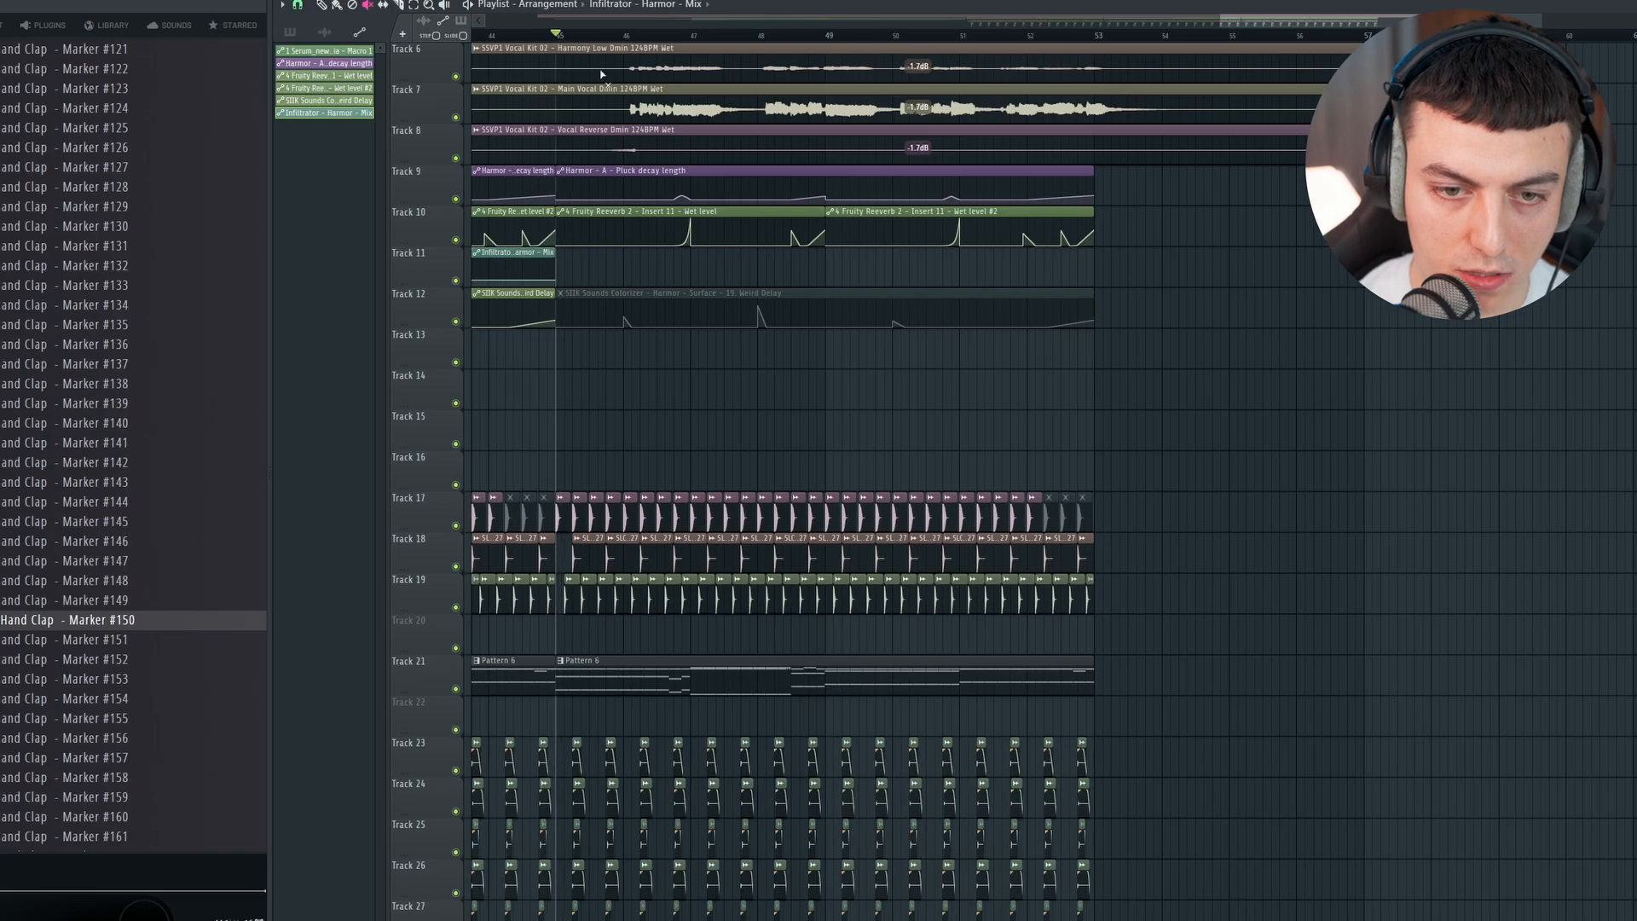
{"action": "scroll", "coordinate": [651, 113], "scroll_direction": "down", "scroll_amount": 6}
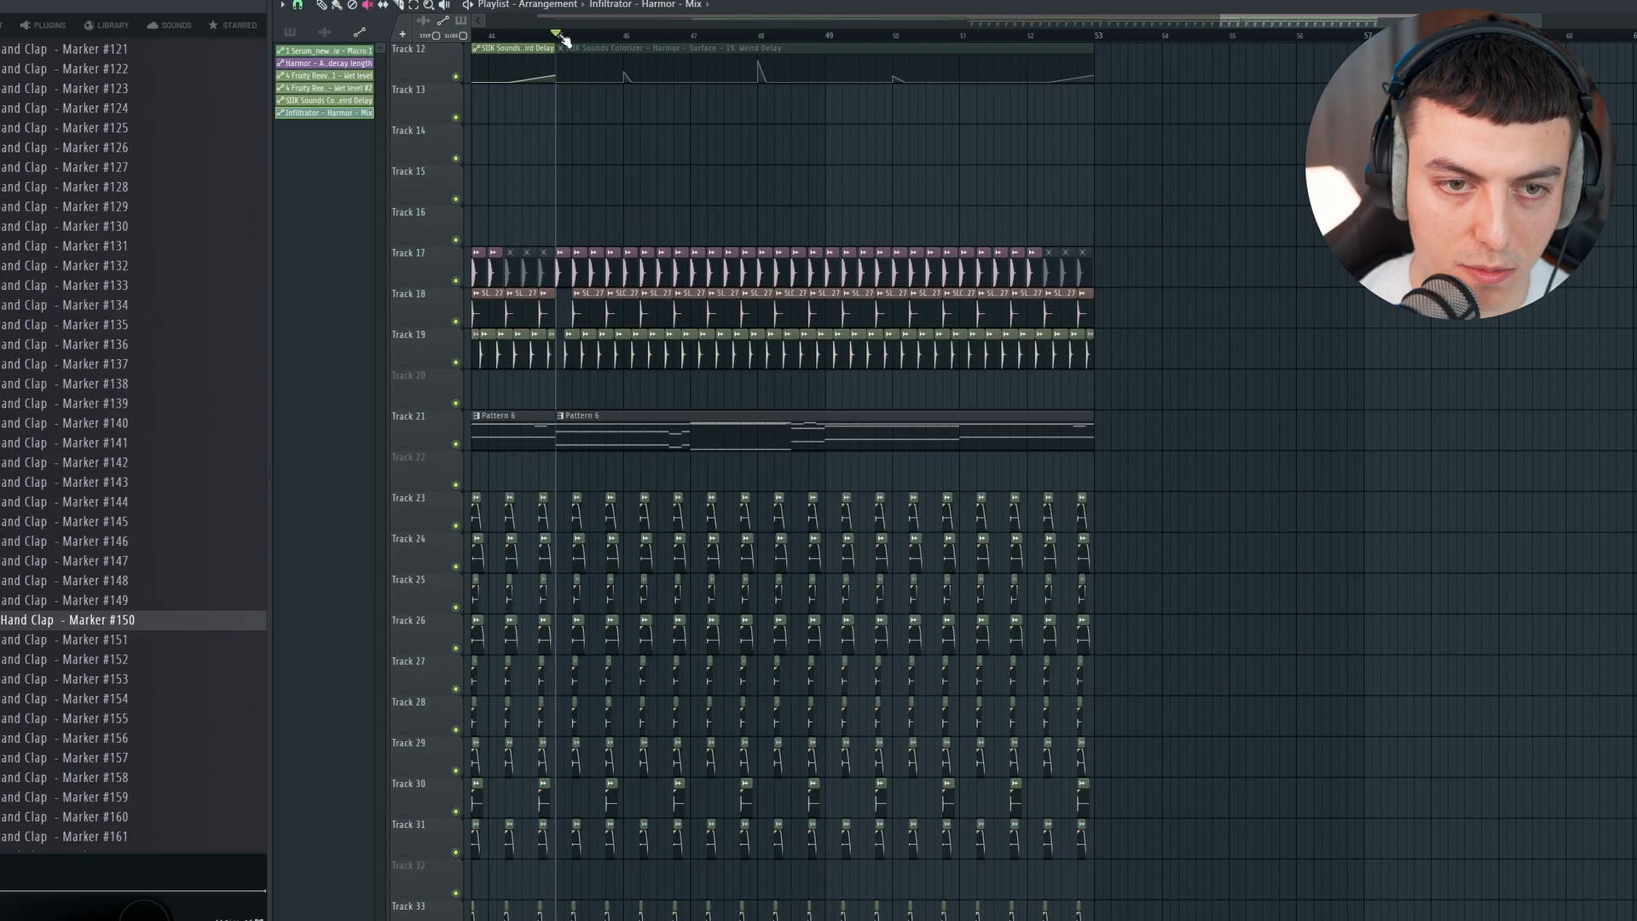
{"action": "left_click_drag", "start_coordinate": [564, 40], "coordinate": [988, 72]}
{"action": "left_click_drag", "start_coordinate": [1102, 44], "coordinate": [1096, 46]}
{"action": "right_click", "coordinate": [1183, 122]}
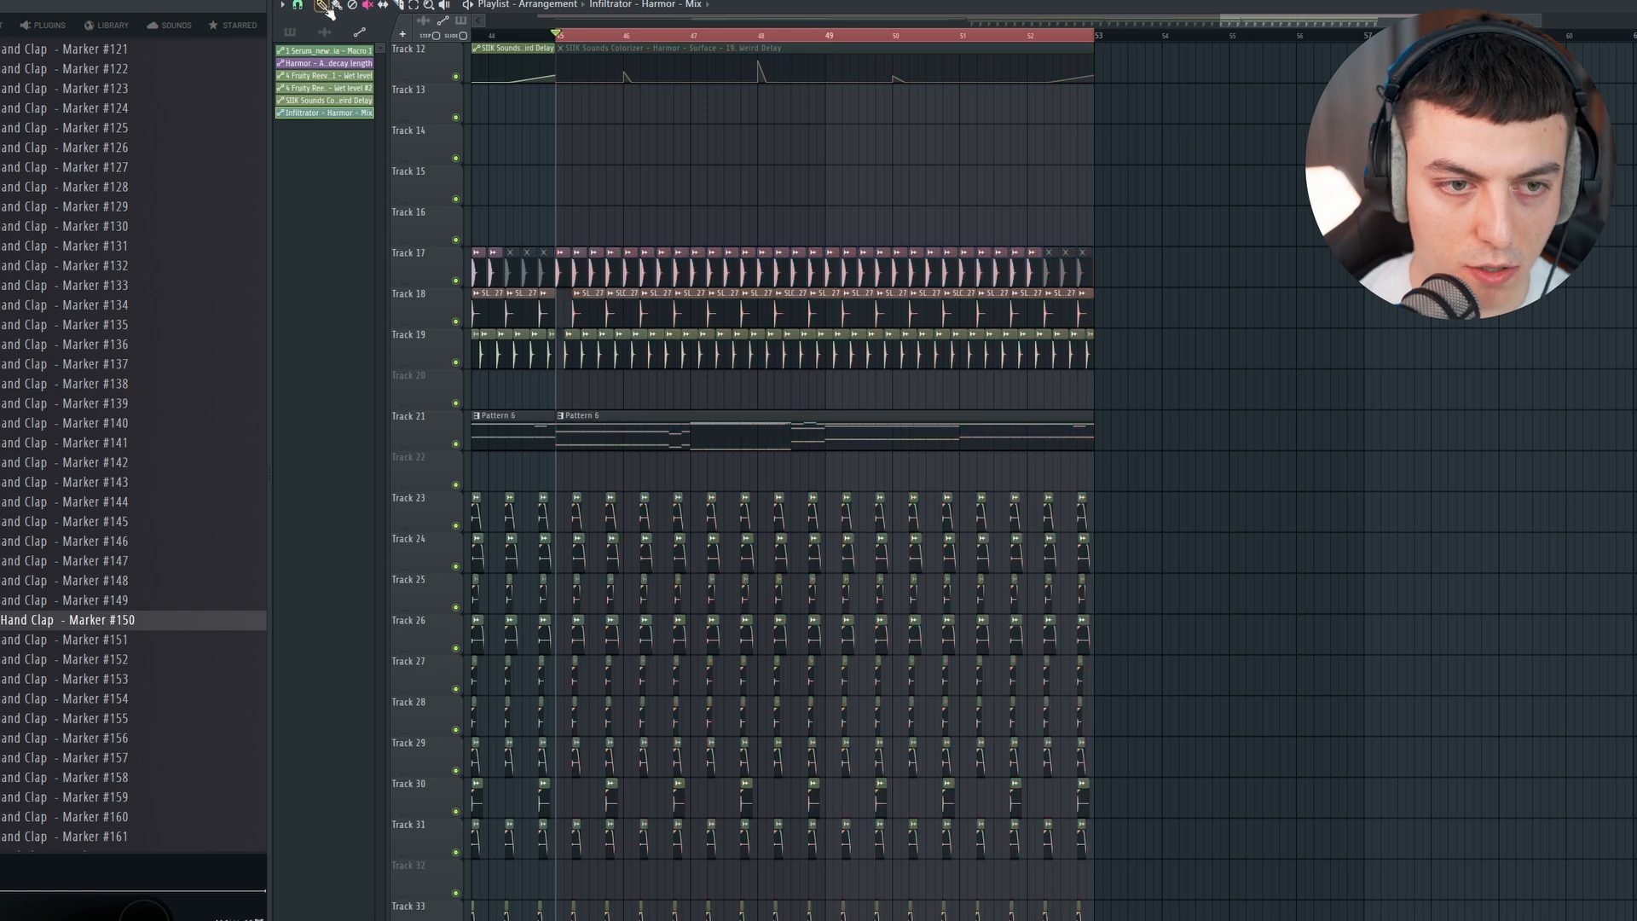
{"action": "left_click", "coordinate": [563, 417]}
{"action": "left_click", "coordinate": [608, 540]}
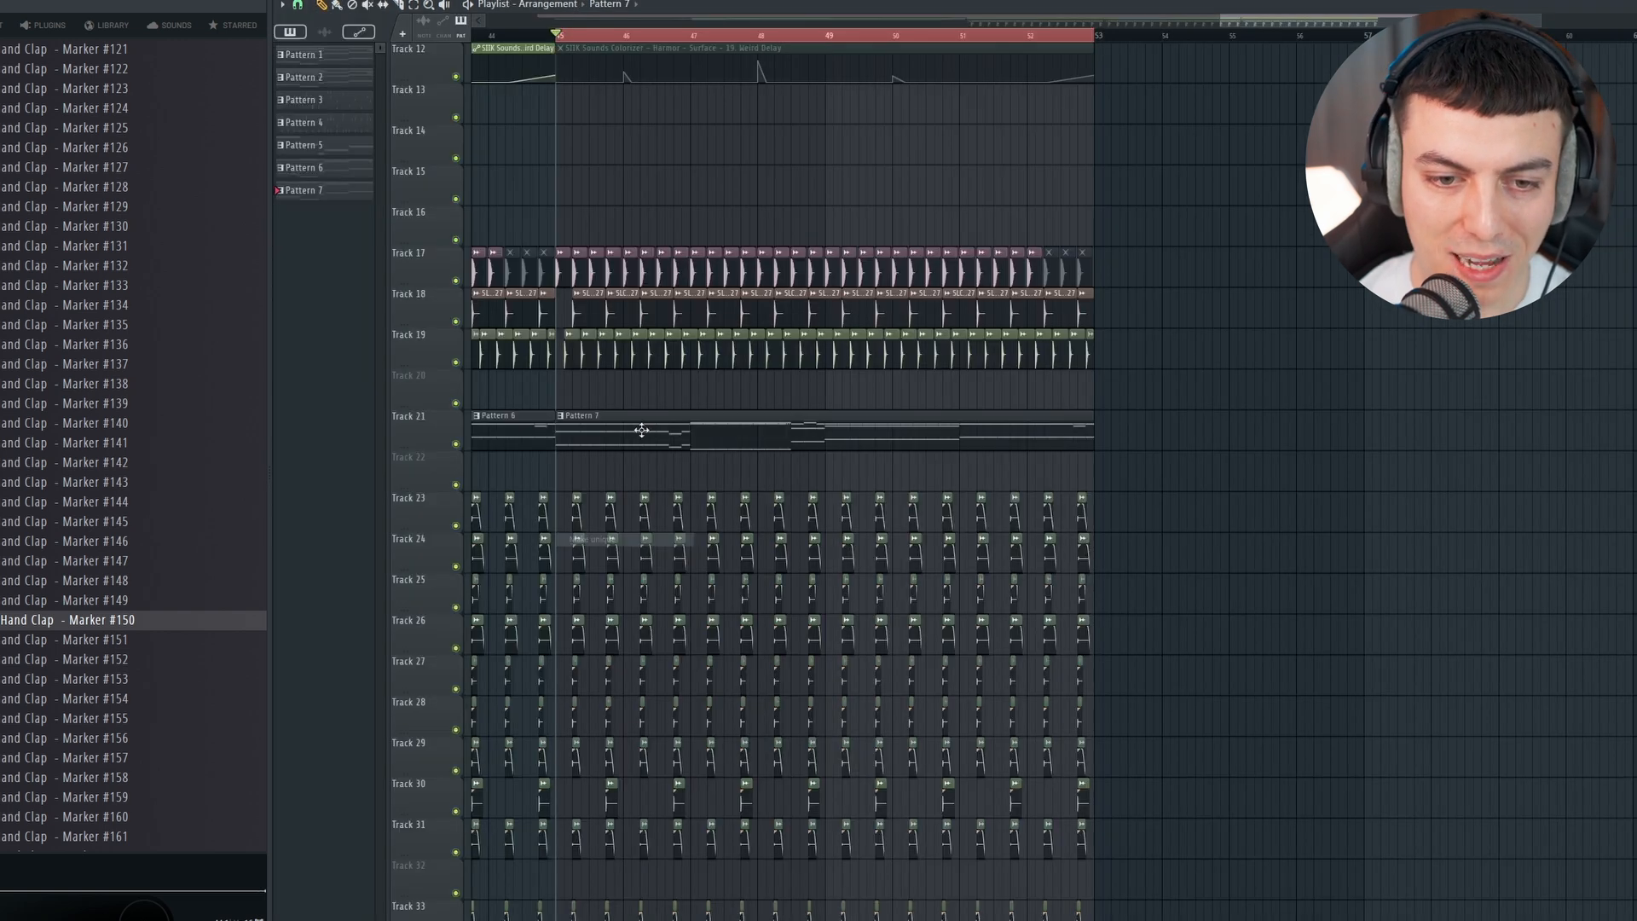
Step: Open the Harmor notes of the new Pattern 7 for editing
{"action": "double_click", "coordinate": [642, 427]}
{"action": "key", "text": "F6"}
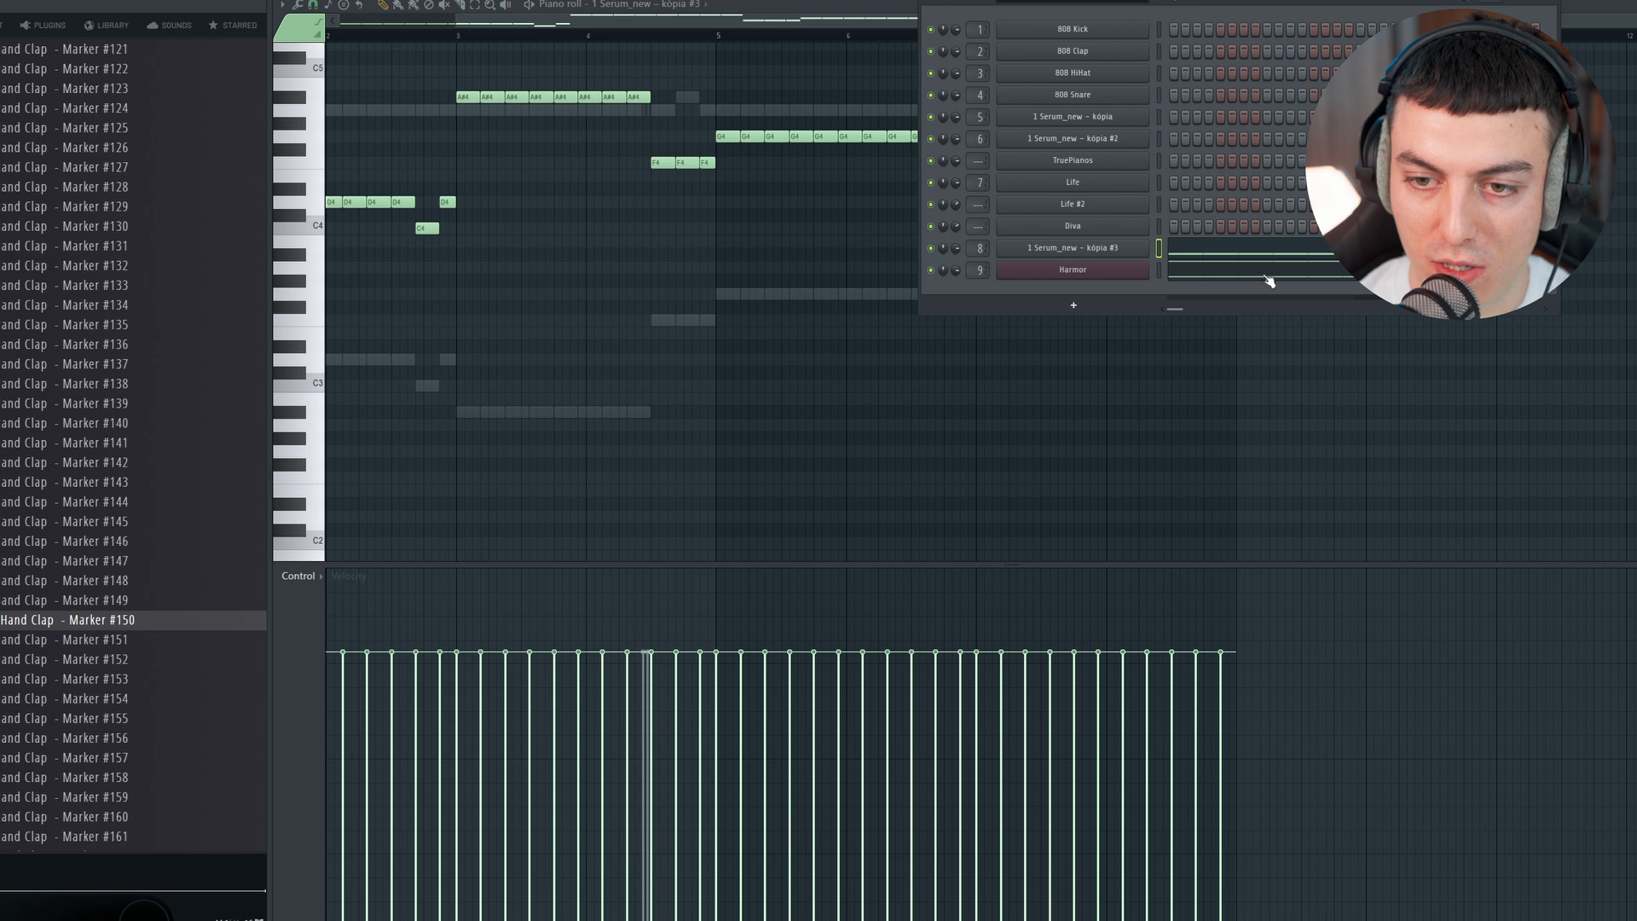
{"action": "left_click", "coordinate": [1250, 273]}
{"action": "scroll", "coordinate": [493, 19], "scroll_direction": "up", "scroll_amount": 2}
{"action": "left_click", "coordinate": [475, 6]}
{"action": "scroll", "coordinate": [732, 229], "scroll_direction": "up", "scroll_amount": 3}
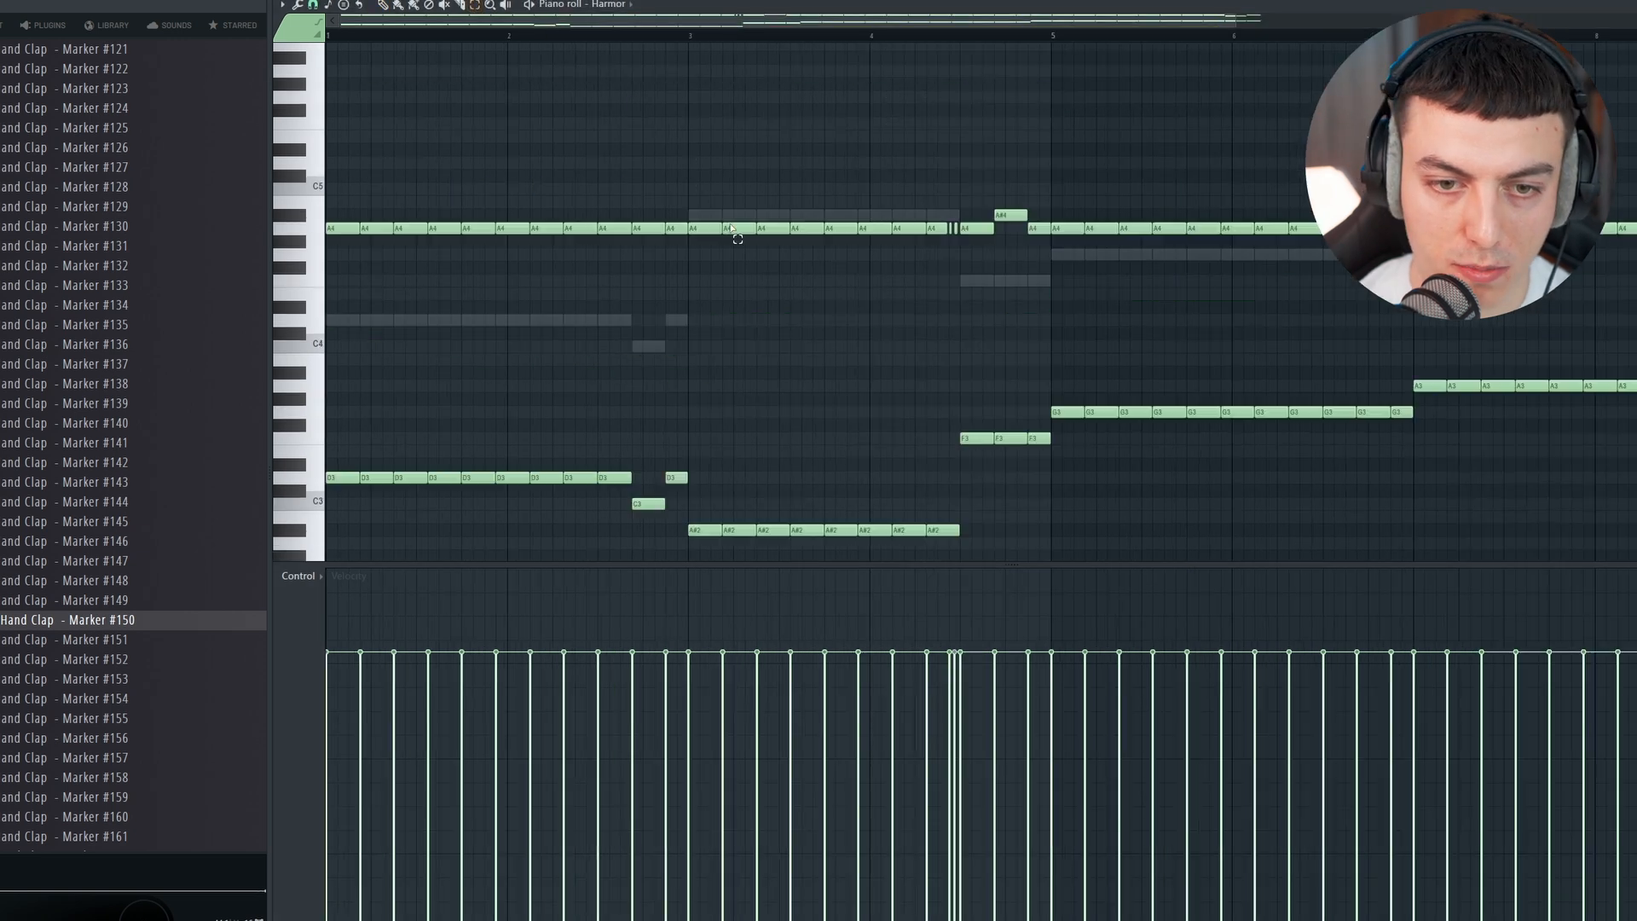
Step: Raise the upper Harmor notes from bar 3 to mid-bar 4 to two C5 notes followed by D5, checking in playback
{"action": "key", "text": "space"}
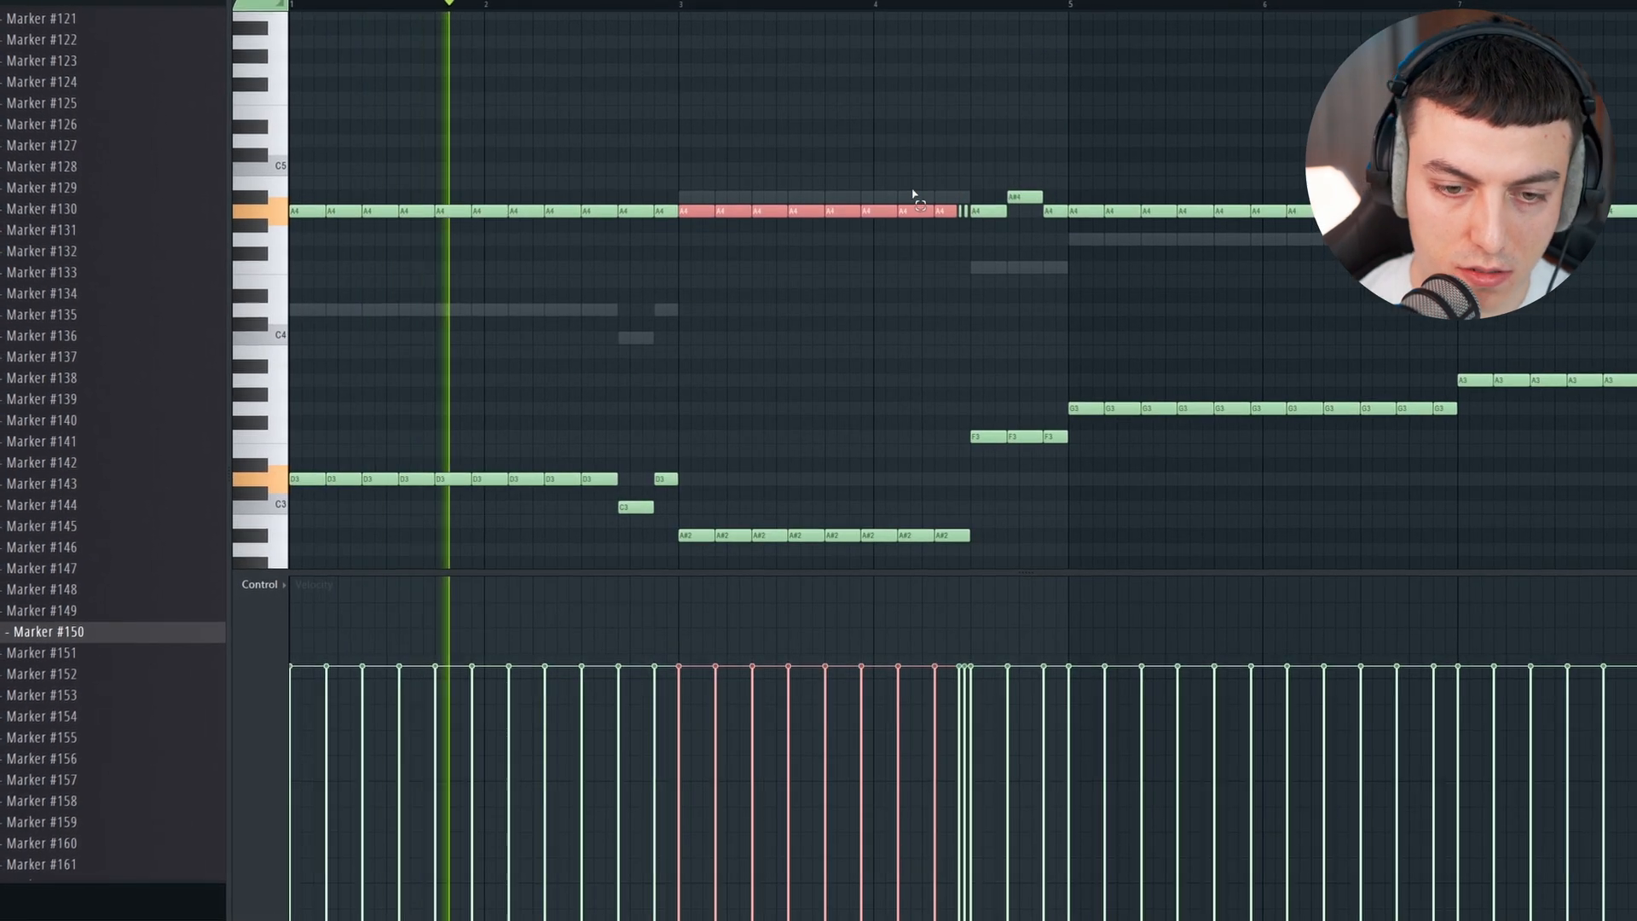
{"action": "key", "text": "shift+Up"}
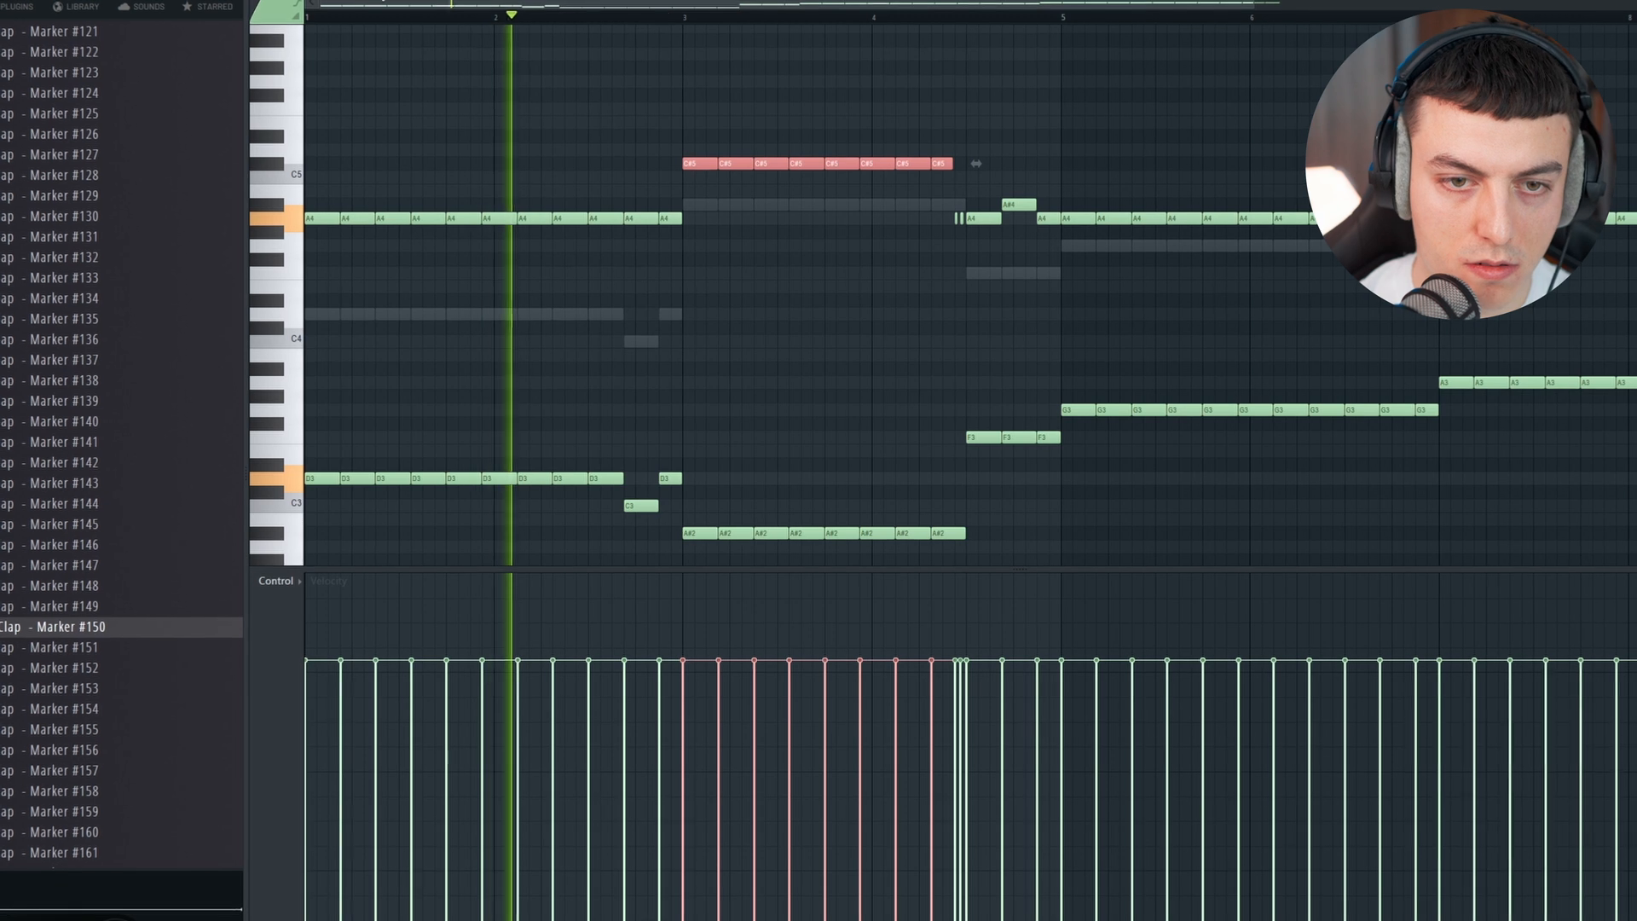
{"action": "key", "text": "space"}
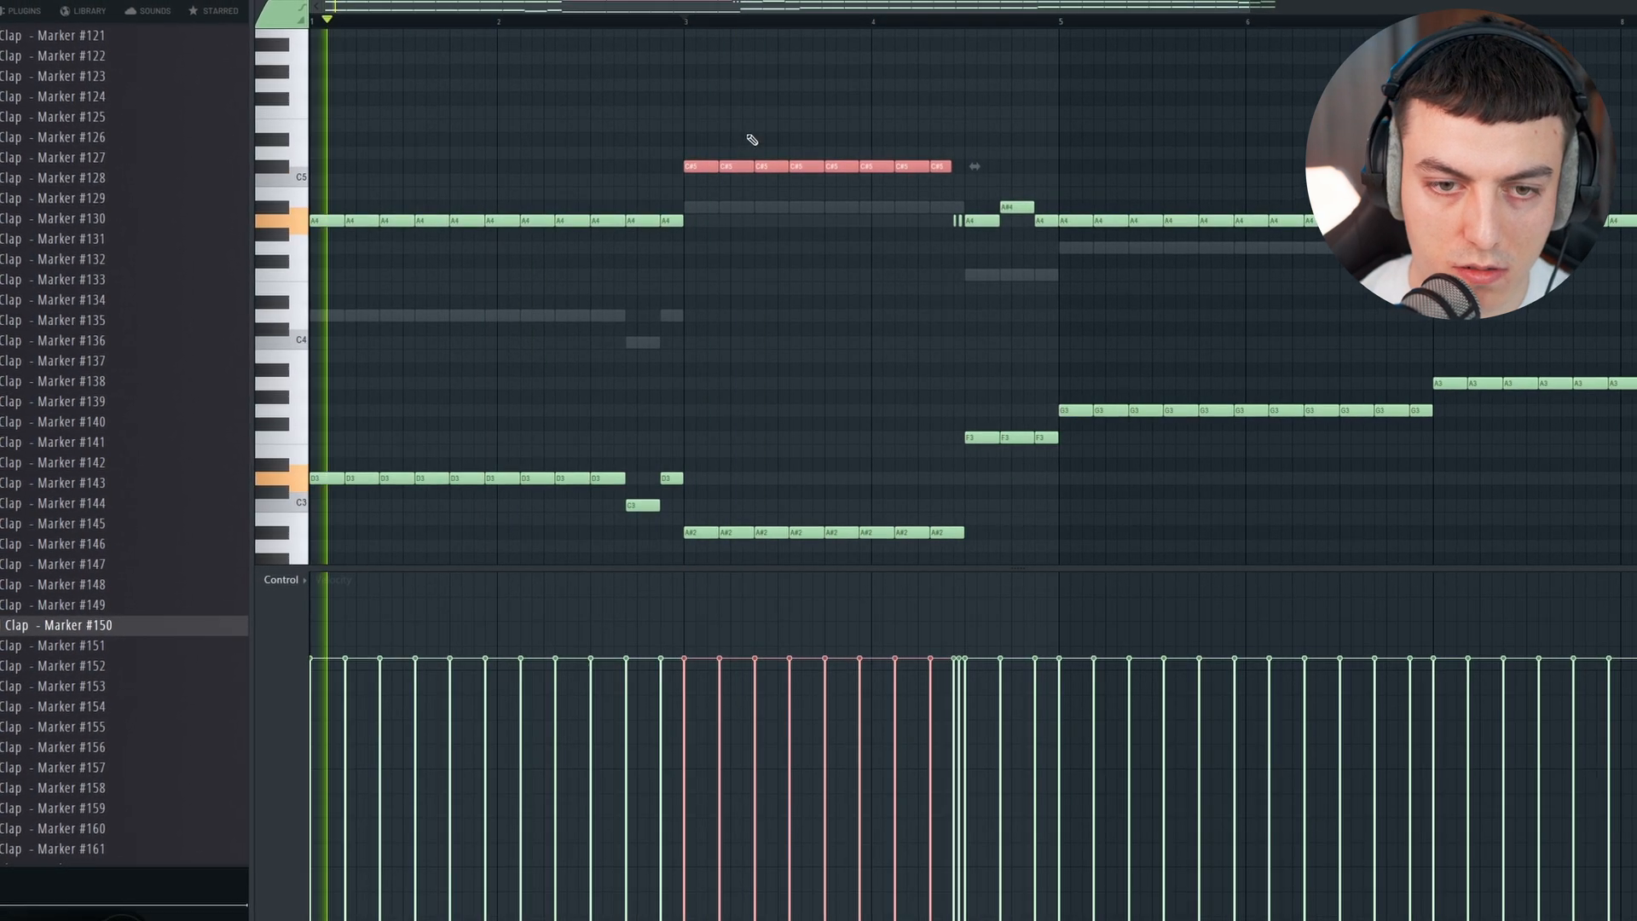
{"action": "key", "text": "space"}
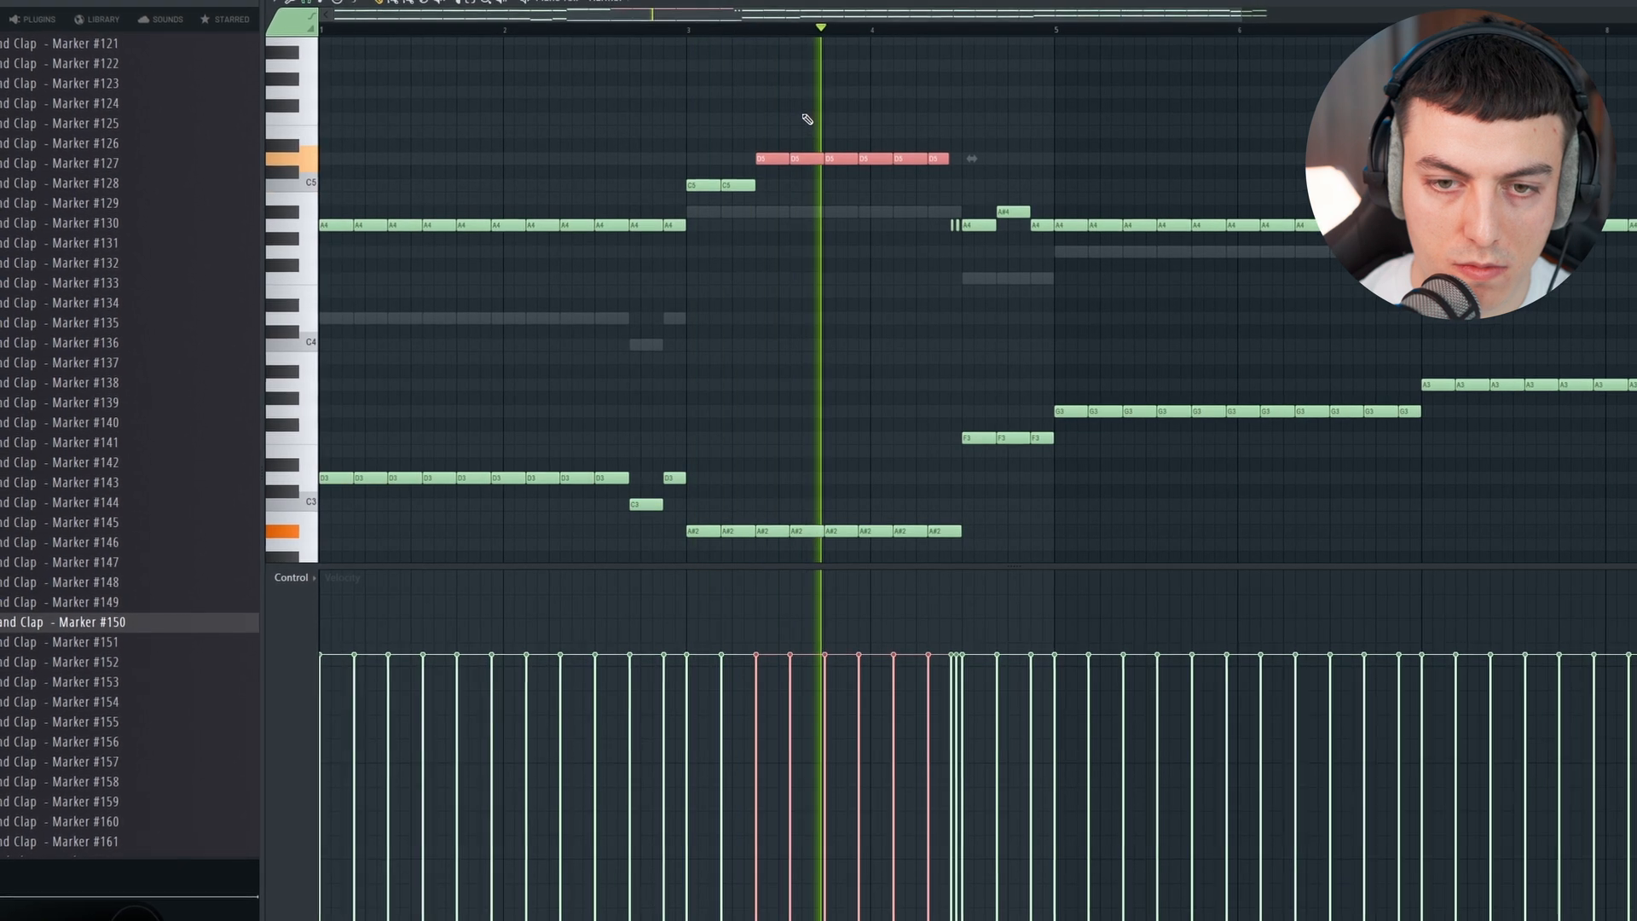
{"action": "key", "text": "space"}
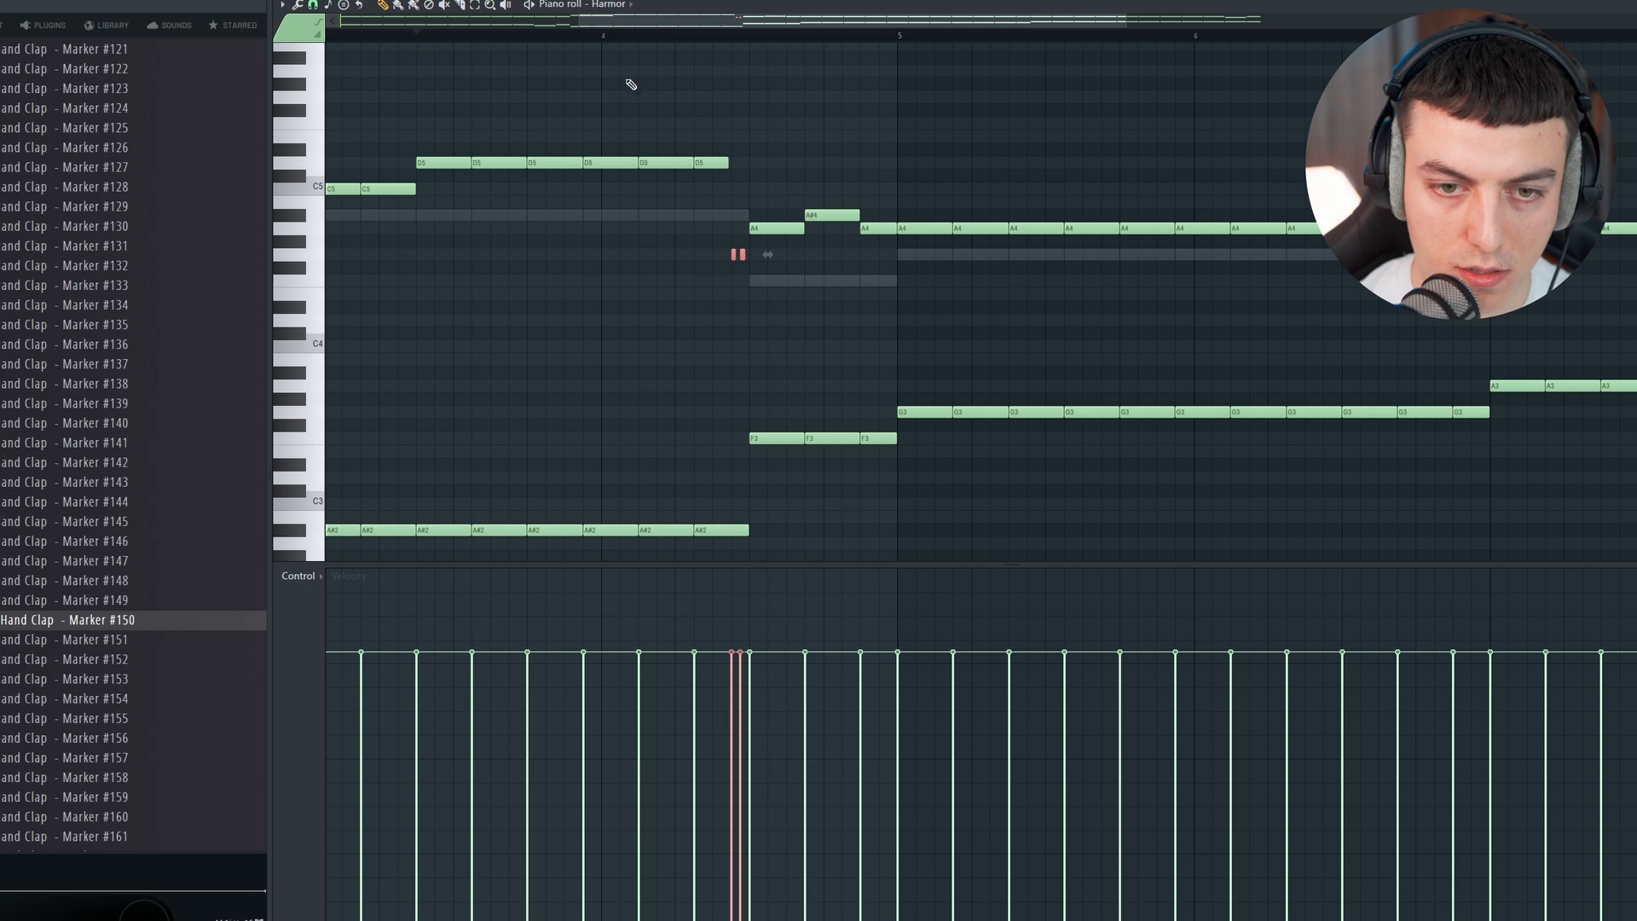
Step: Rework the three upper notes just before bar 5 into A4, G4 and A4 while looping that passage
{"action": "left_click_drag", "start_coordinate": [780, 229], "coordinate": [781, 258]}
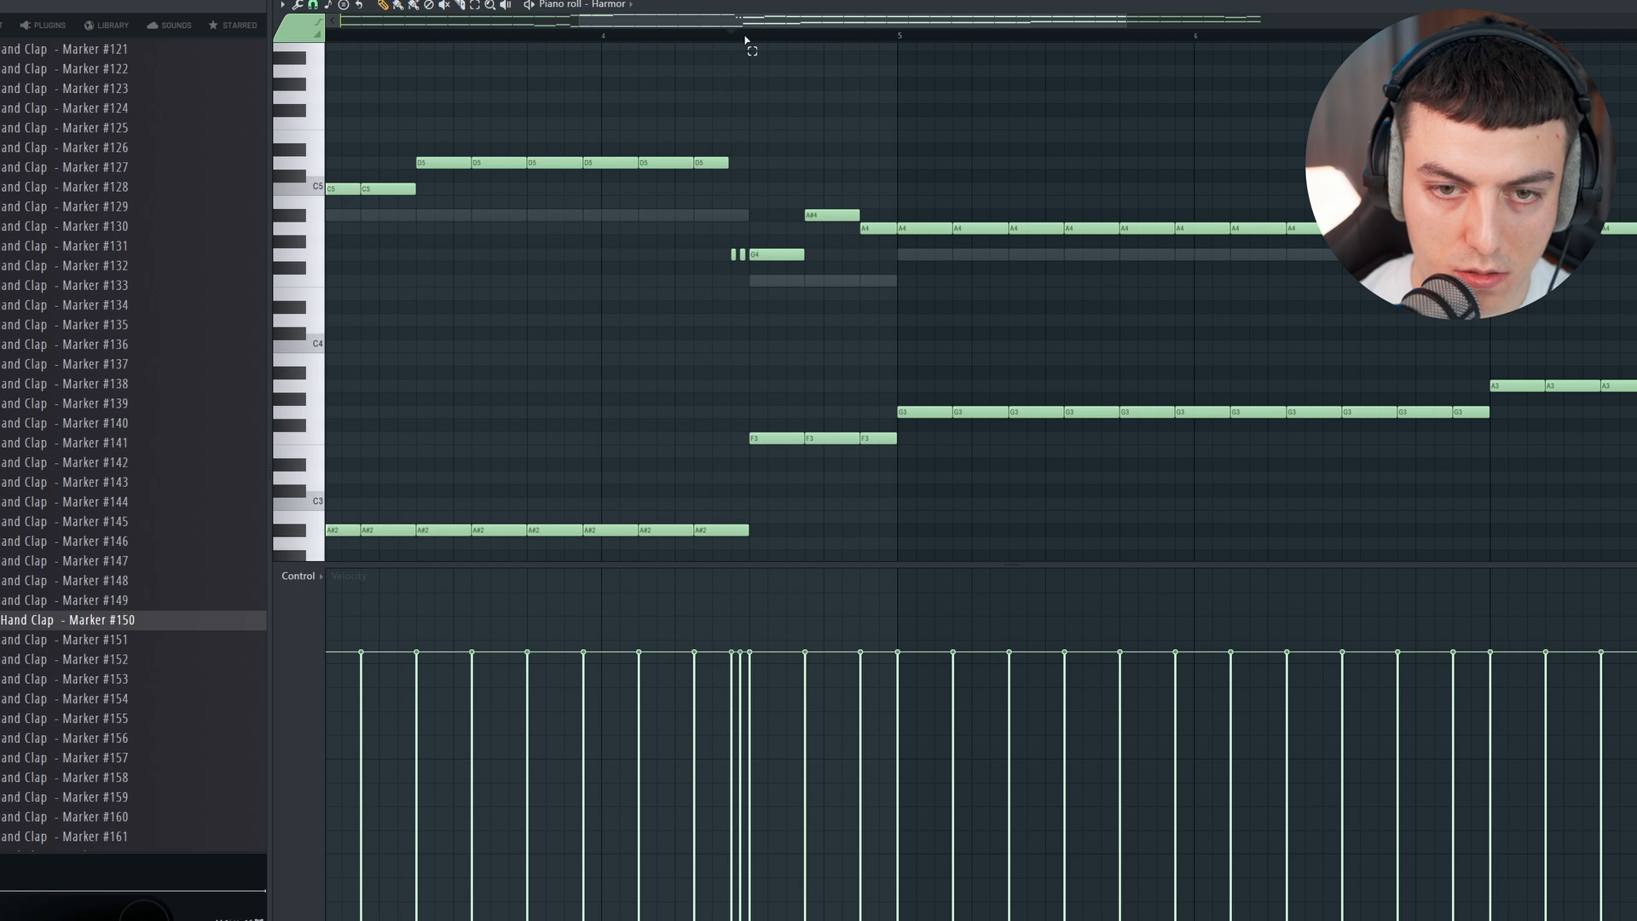
{"action": "left_click_drag", "start_coordinate": [745, 40], "coordinate": [904, 44]}
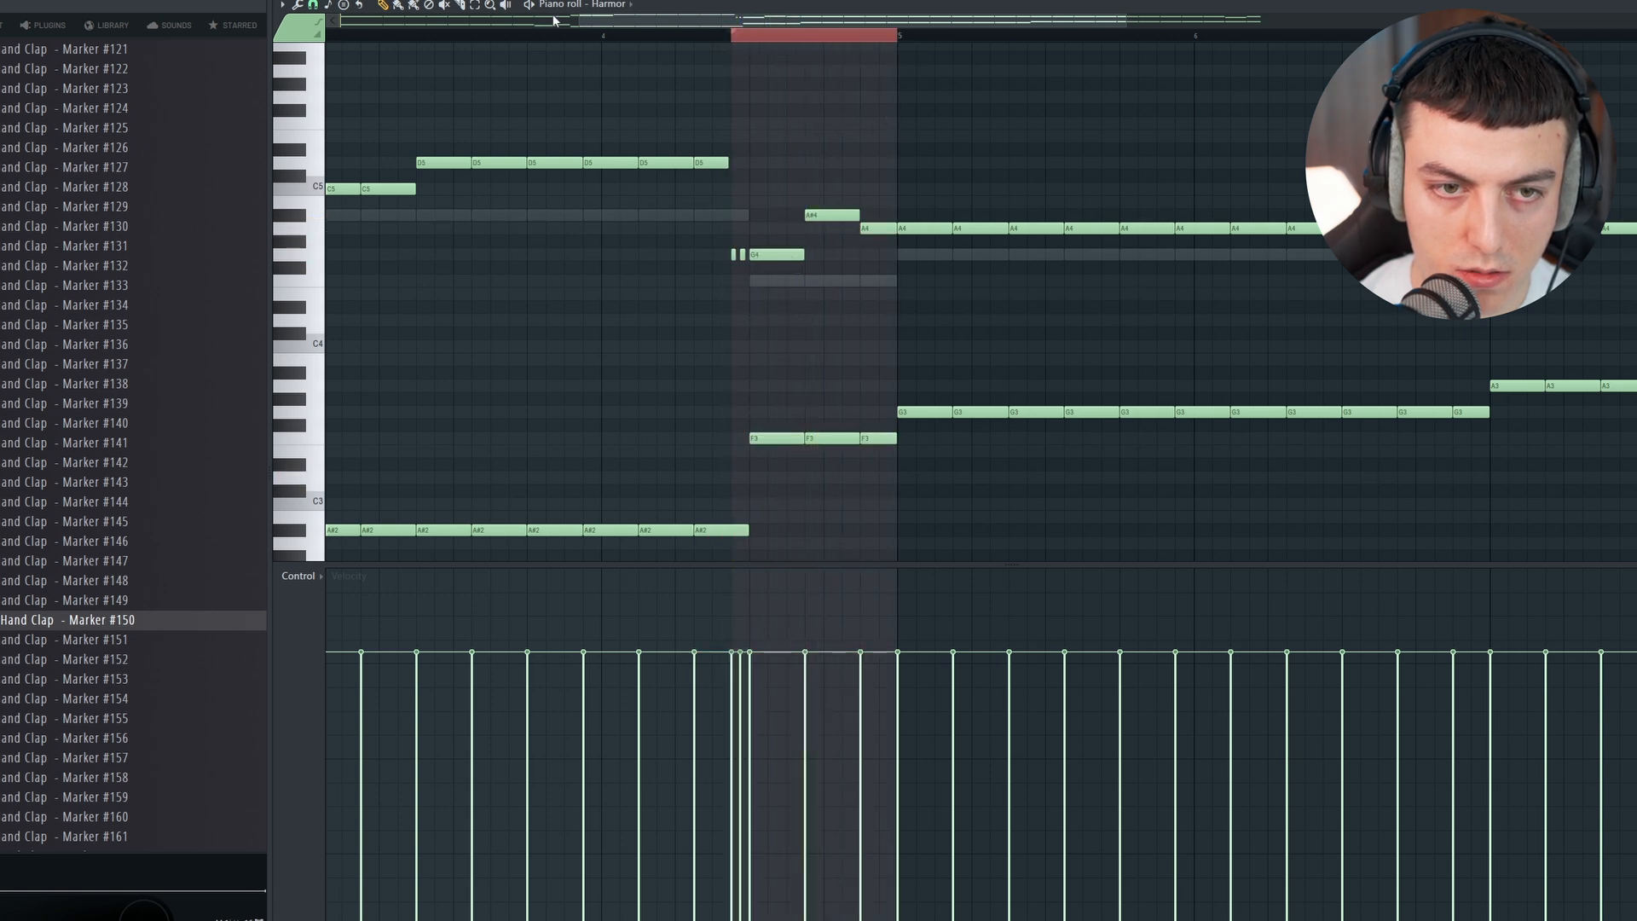
{"action": "key", "text": "space"}
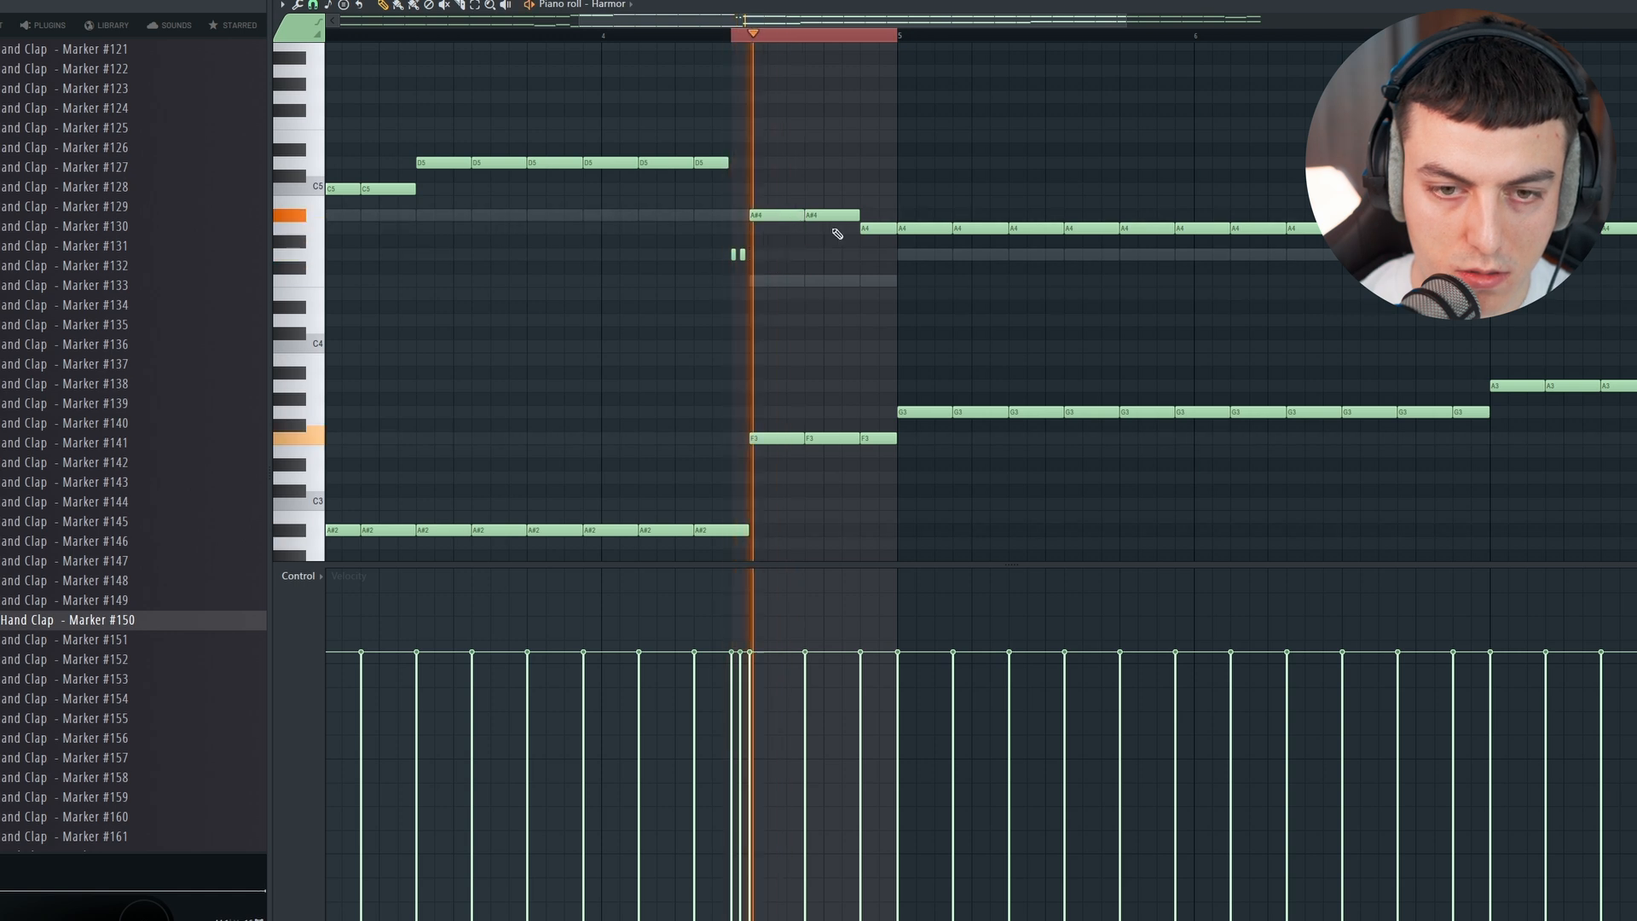
{"action": "left_click_drag", "start_coordinate": [881, 228], "coordinate": [880, 209]}
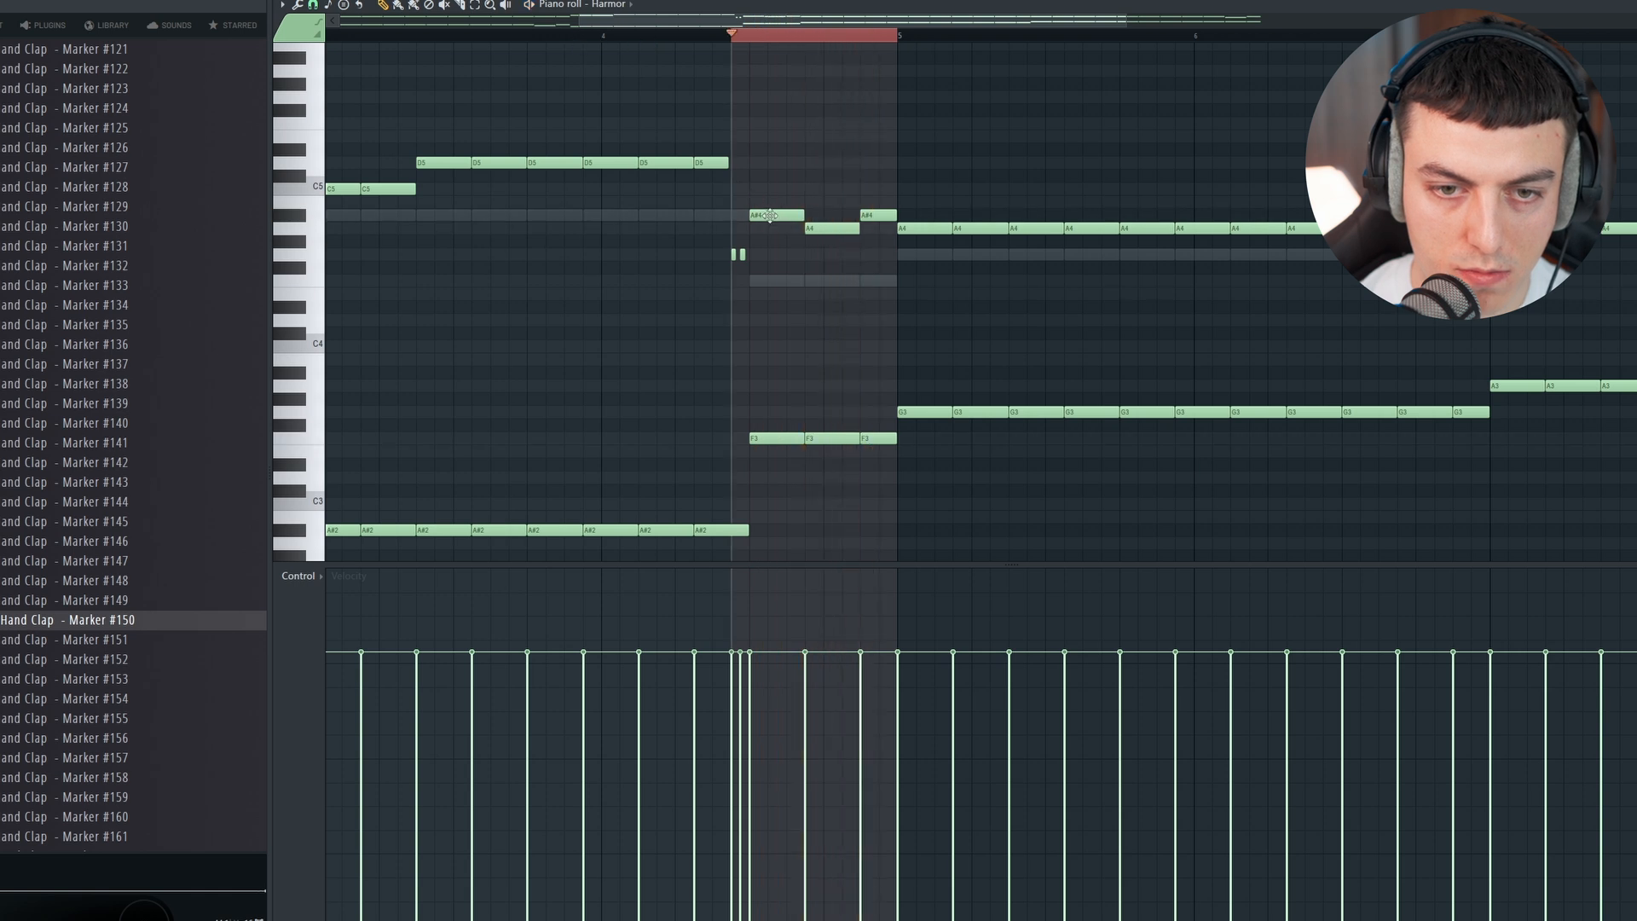
{"action": "key", "text": "space"}
{"action": "left_click_drag", "start_coordinate": [871, 218], "coordinate": [871, 229]}
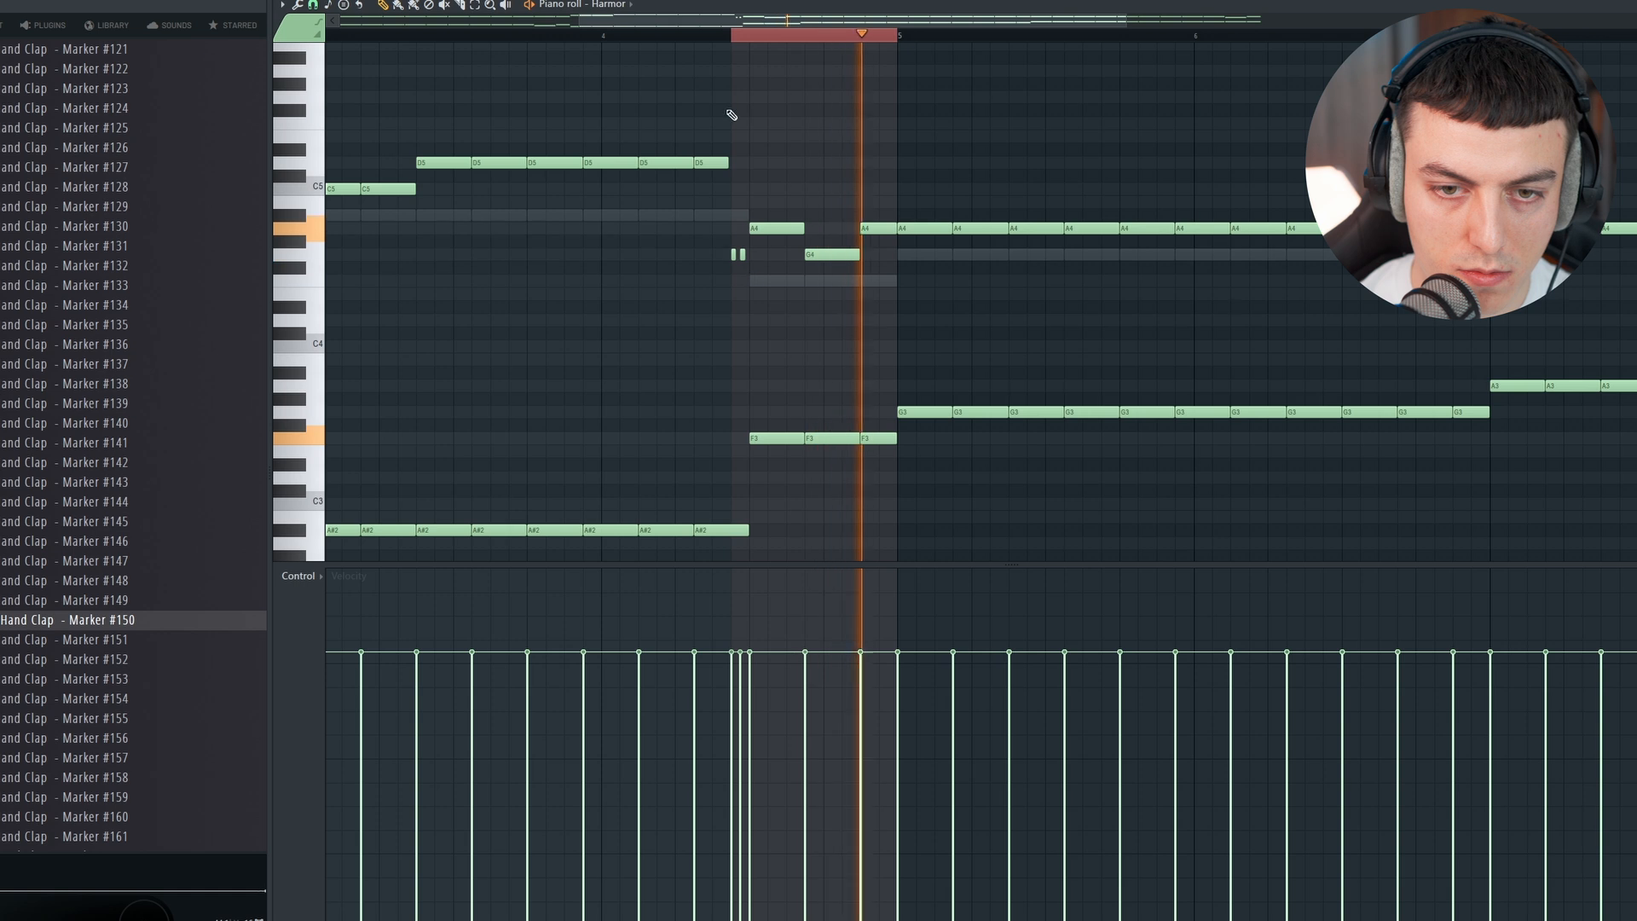
Step: Raise the upper notes of bars 5 and 6 to A#4 and set the second-to-last upper note in bar 8 to G#4
{"action": "double_click", "coordinate": [573, 36]}
{"action": "scroll", "coordinate": [733, 35], "scroll_direction": "down", "scroll_amount": 3}
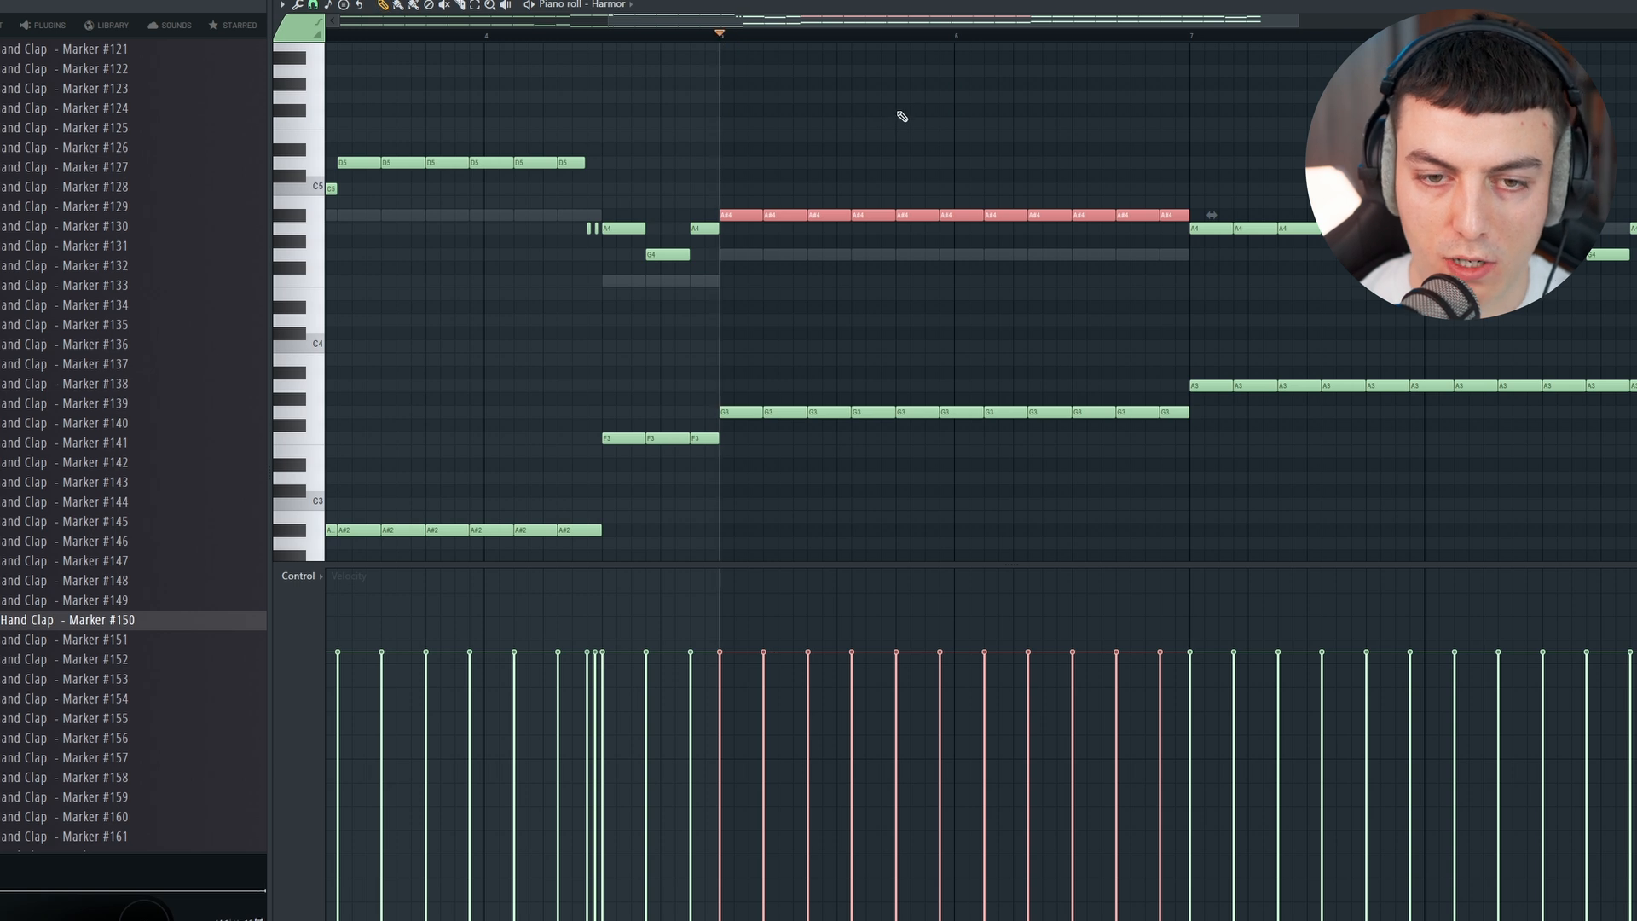
{"action": "left_click", "coordinate": [680, 36]}
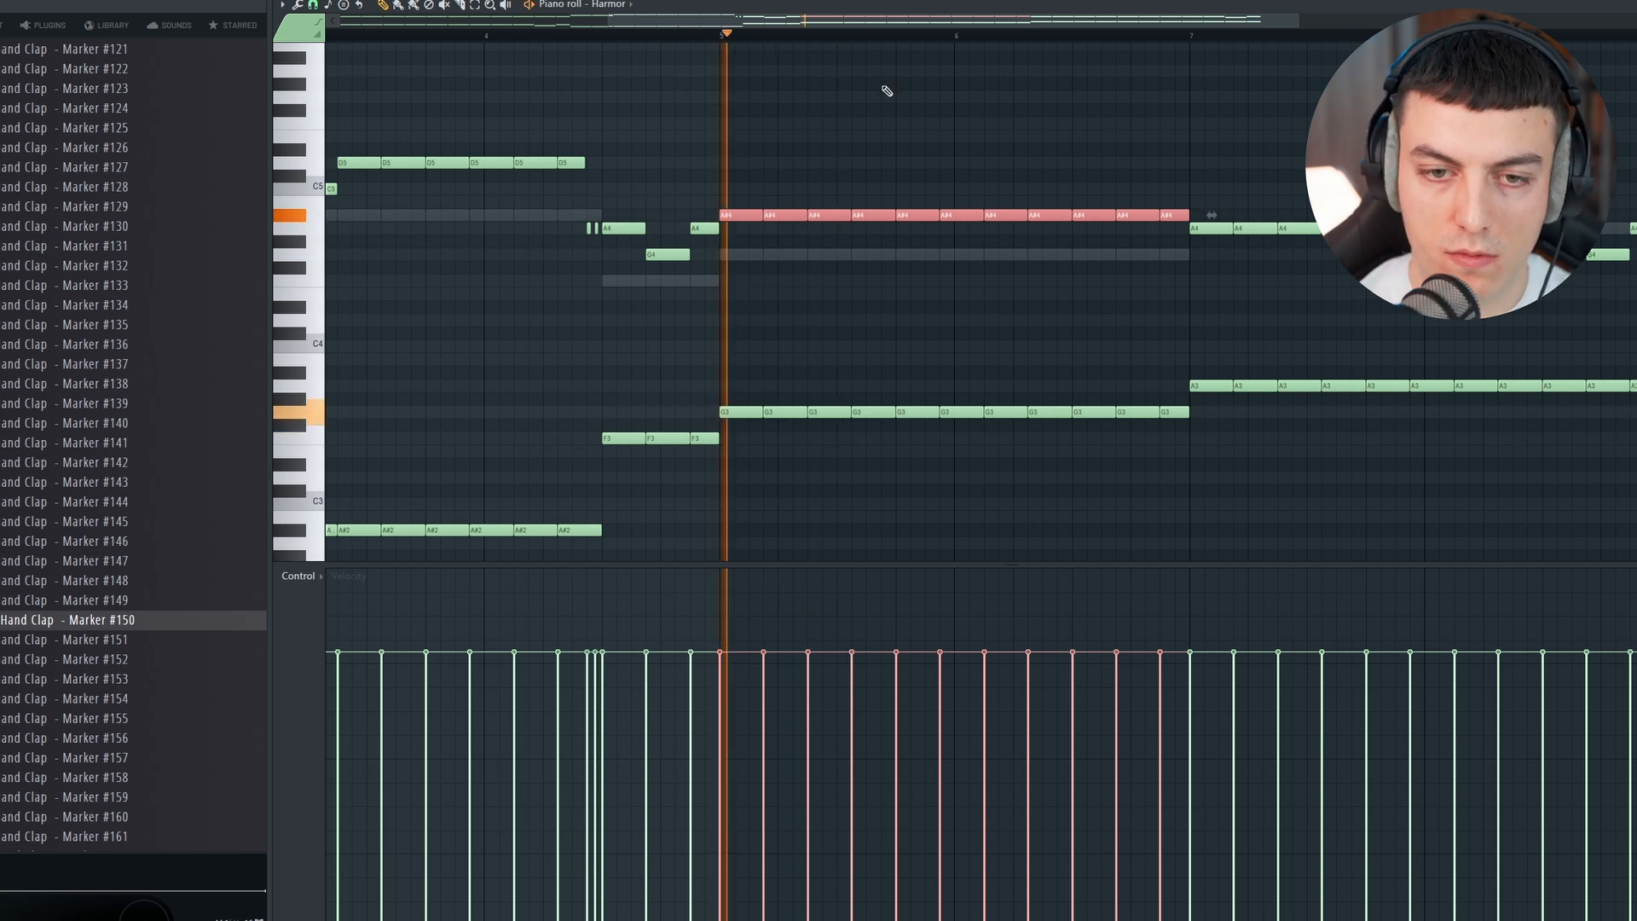
{"action": "left_click_drag", "start_coordinate": [767, 21], "coordinate": [975, 21]}
{"action": "scroll", "coordinate": [844, 215], "scroll_direction": "down", "scroll_amount": 1}
{"action": "left_click", "coordinate": [896, 114], "text": "ctrl"}
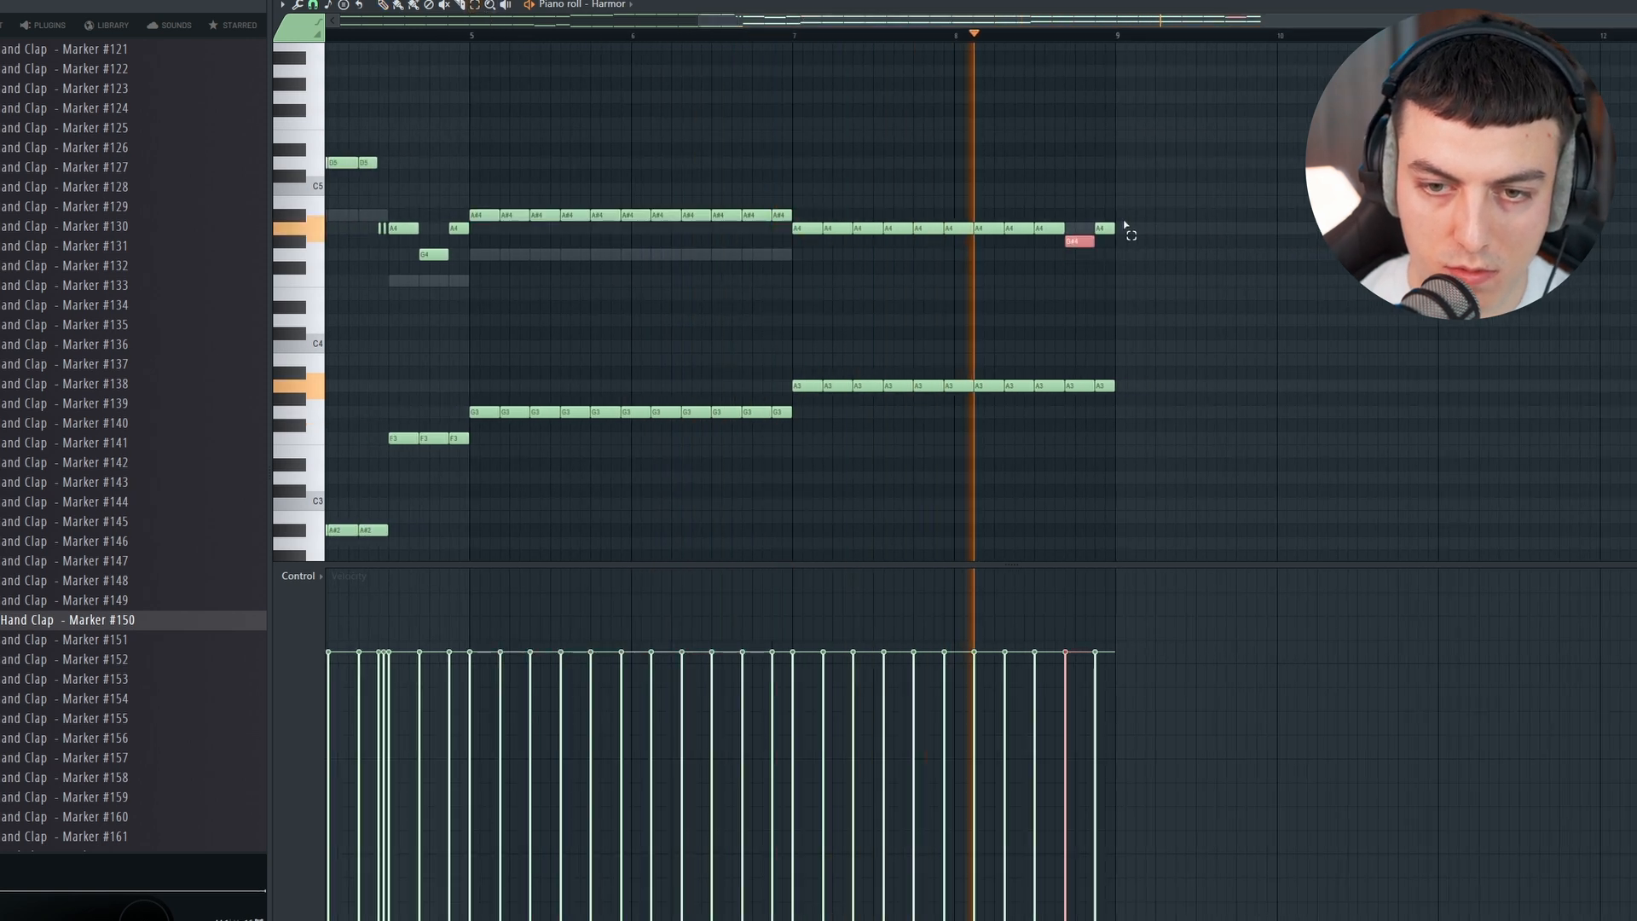
{"action": "left_click_drag", "start_coordinate": [706, 21], "coordinate": [350, 22]}
Step: Play back the arrangement from bar 45 with Pattern 7 to judge the new melody against the drums and claps
{"action": "key", "text": "F5"}
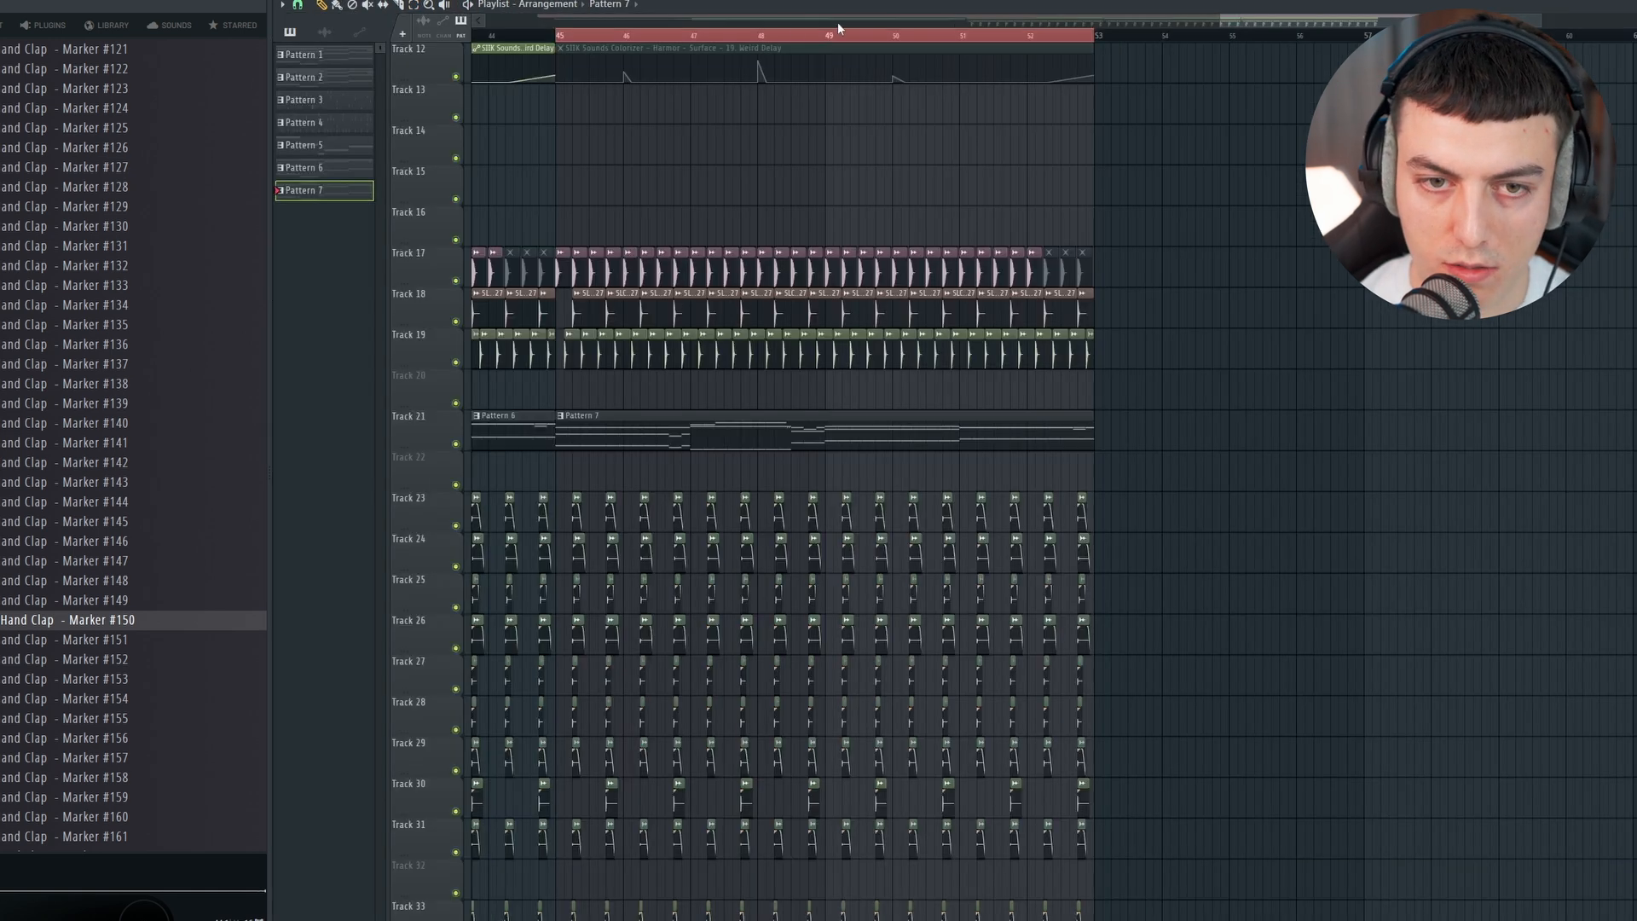
{"action": "scroll", "coordinate": [784, 58], "scroll_direction": "down", "scroll_amount": 5}
{"action": "scroll", "coordinate": [1099, 133], "scroll_direction": "up", "scroll_amount": 4}
{"action": "key", "text": "space"}
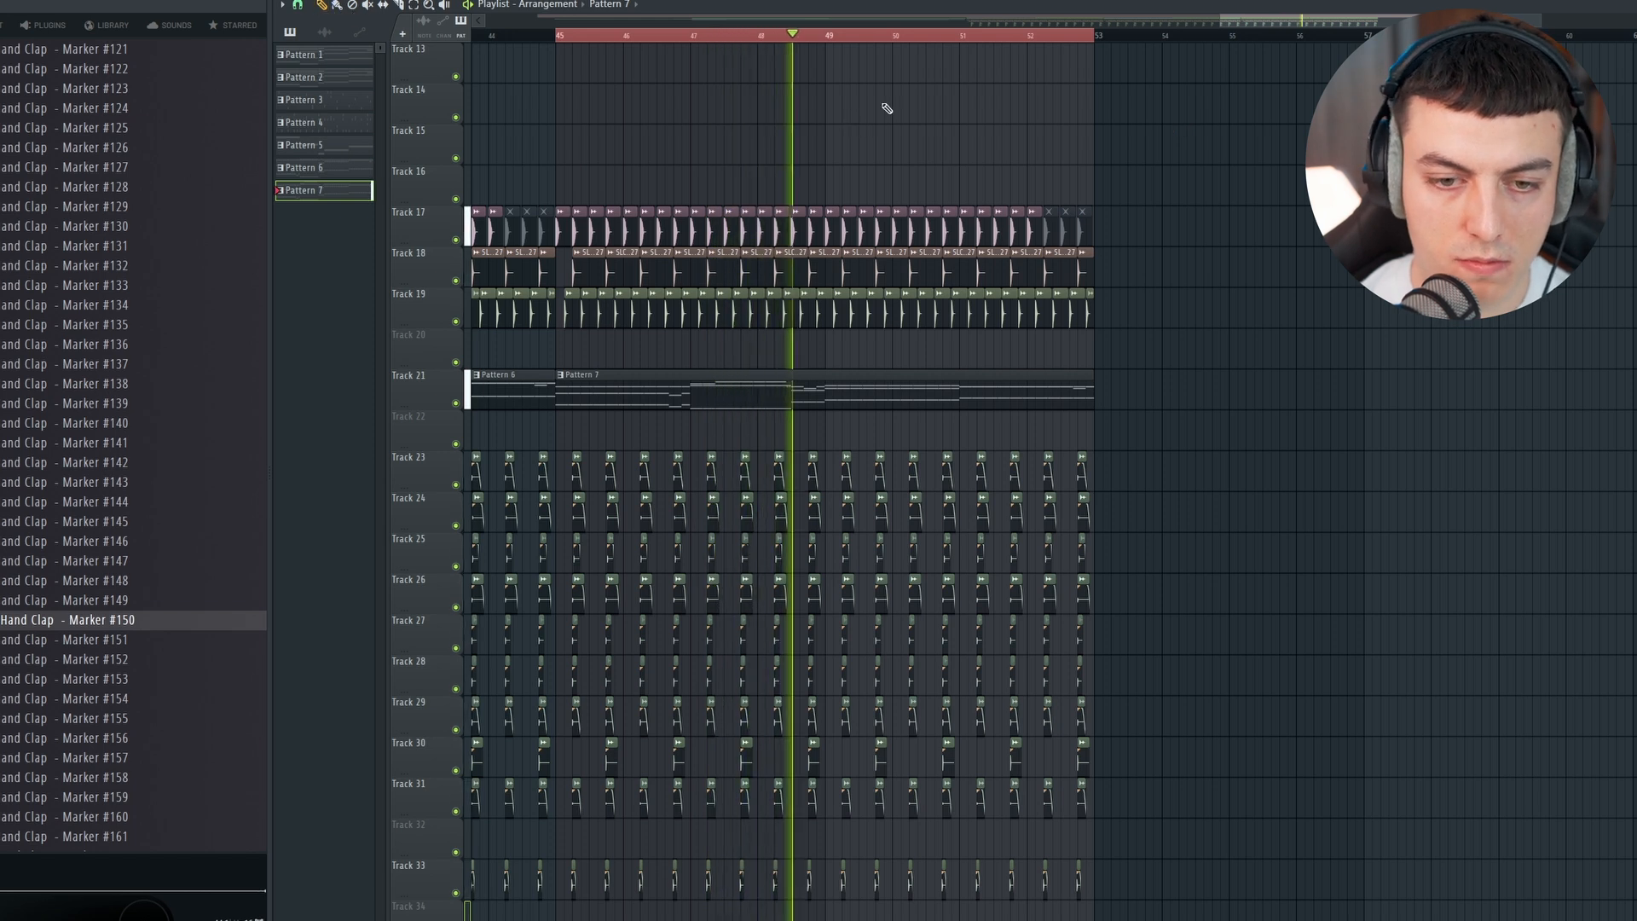
{"action": "scroll", "coordinate": [1126, 171], "scroll_direction": "up", "scroll_amount": 9}
{"action": "scroll", "coordinate": [1125, 175], "scroll_direction": "down", "scroll_amount": 13}
{"action": "scroll", "coordinate": [1160, 190], "scroll_direction": "up", "scroll_amount": 9}
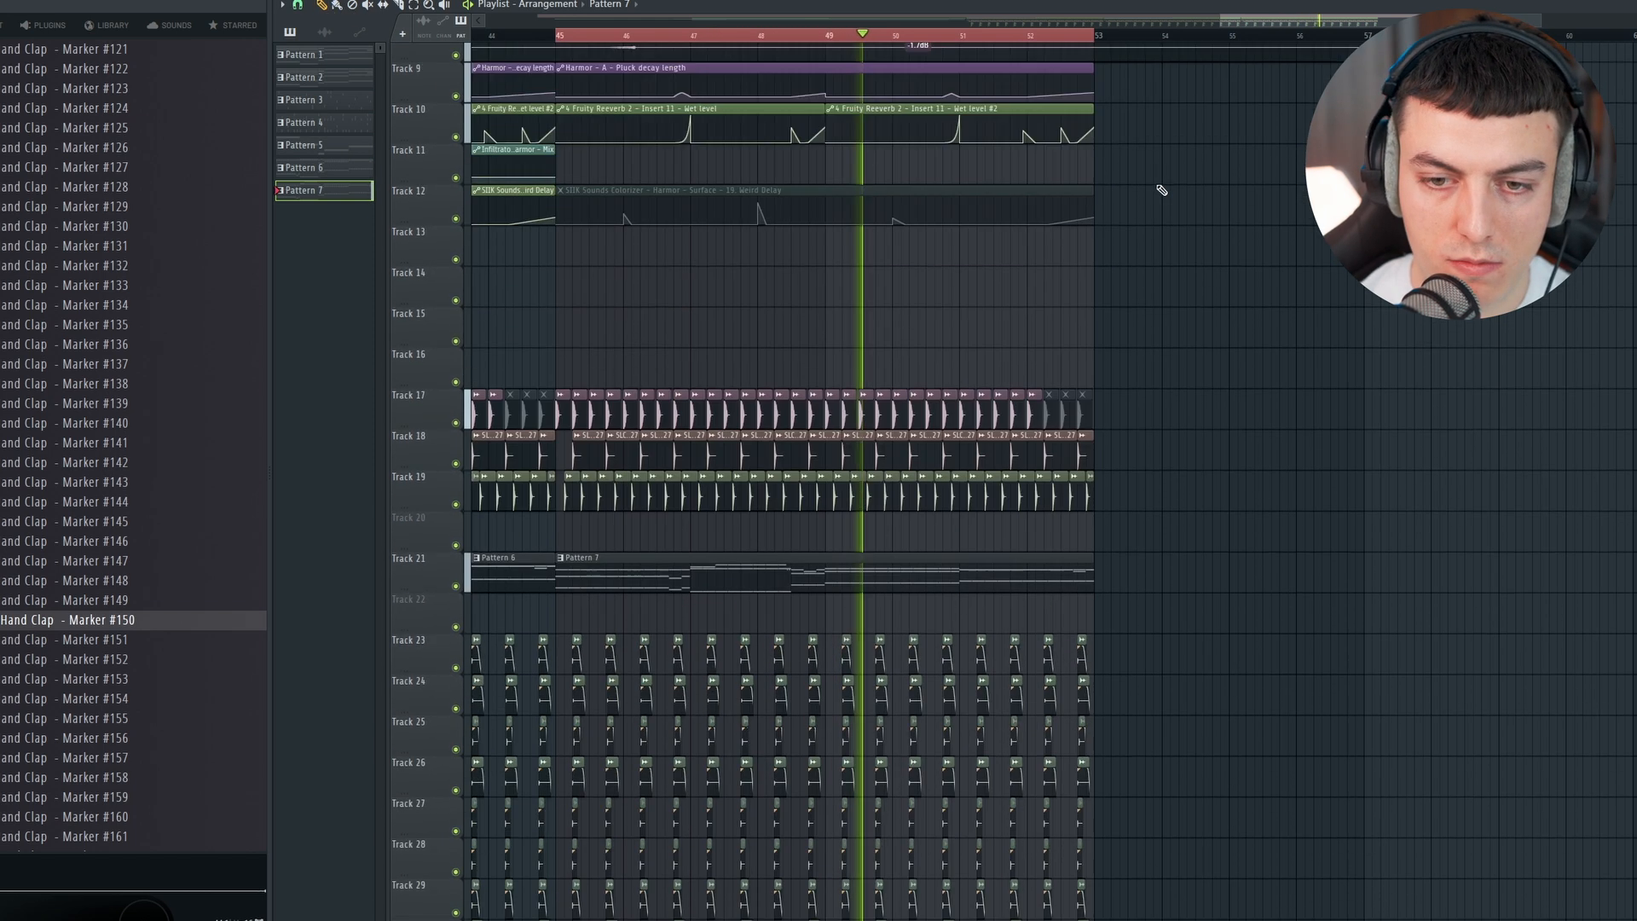
{"action": "left_click_drag", "start_coordinate": [1100, 37], "coordinate": [1173, 43]}
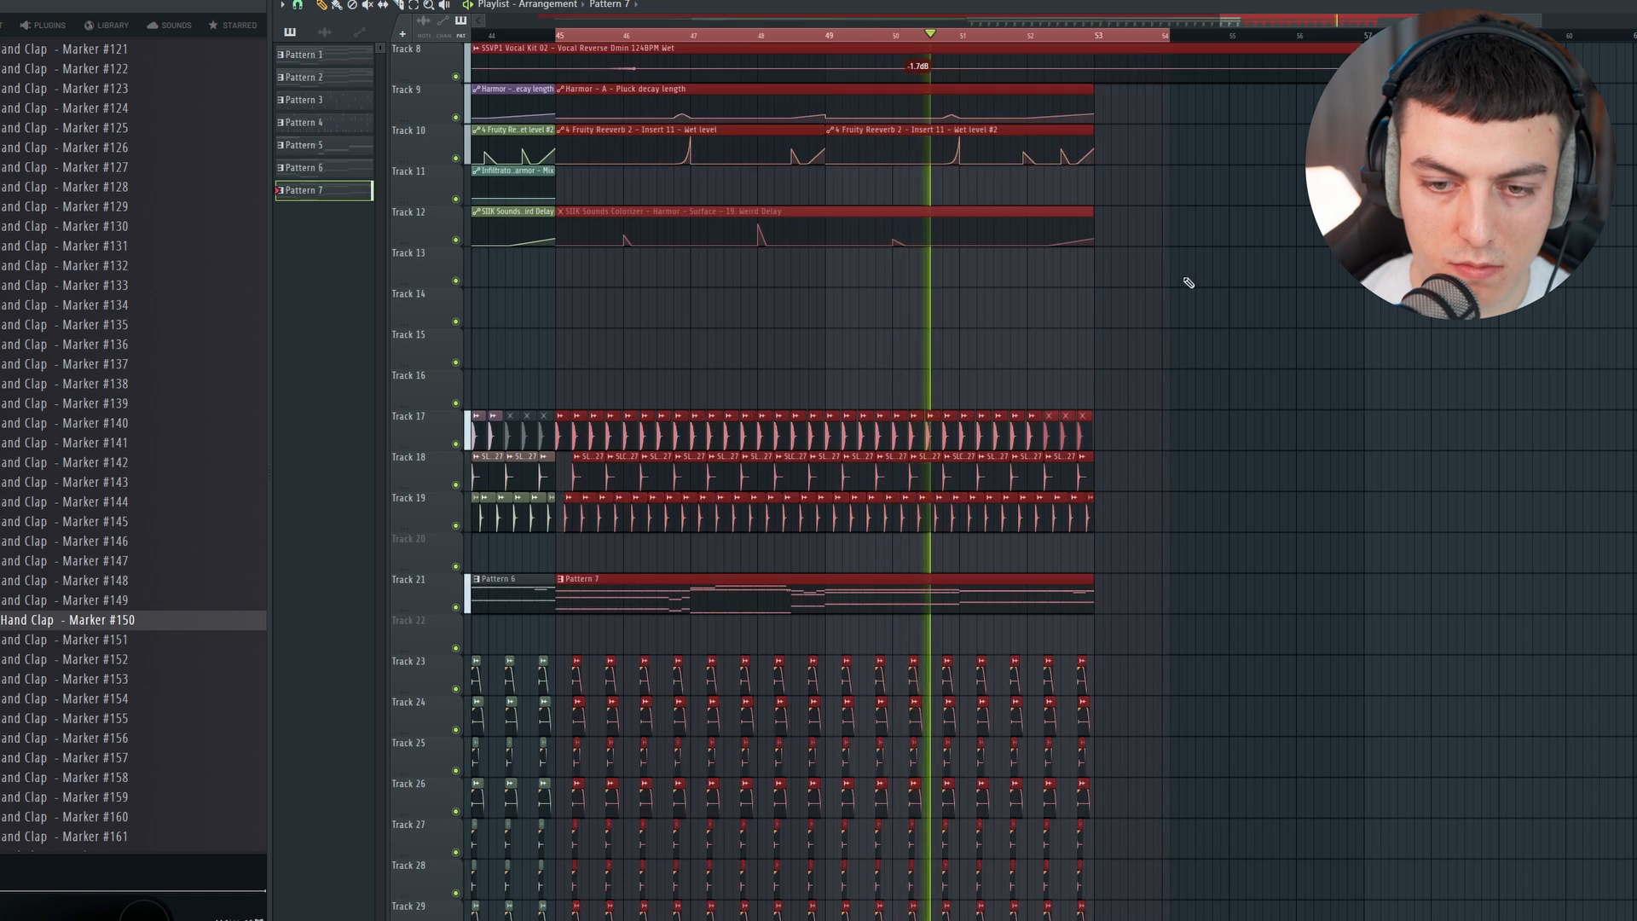
{"action": "scroll", "coordinate": [1183, 280], "scroll_direction": "down", "scroll_amount": 5}
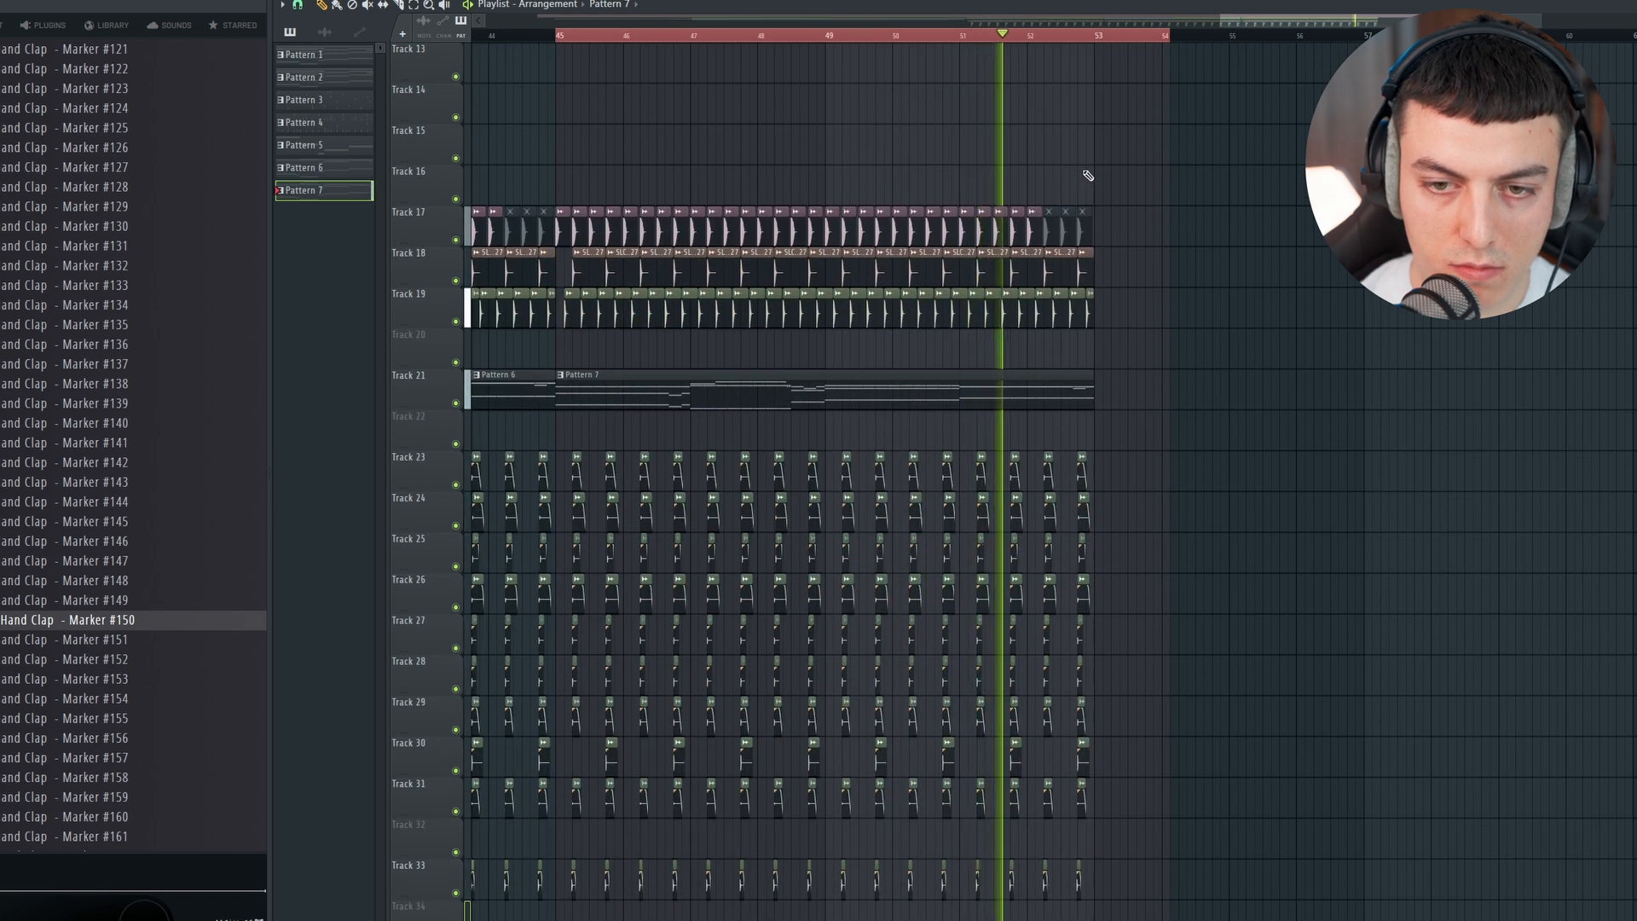
Step: Place the Track 15 (consolidated) loop on track 35 and Track 17 (consolidated) on track 36, and audition Track 15 in solo
{"action": "scroll", "coordinate": [1029, 27], "scroll_direction": "down", "scroll_amount": 3}
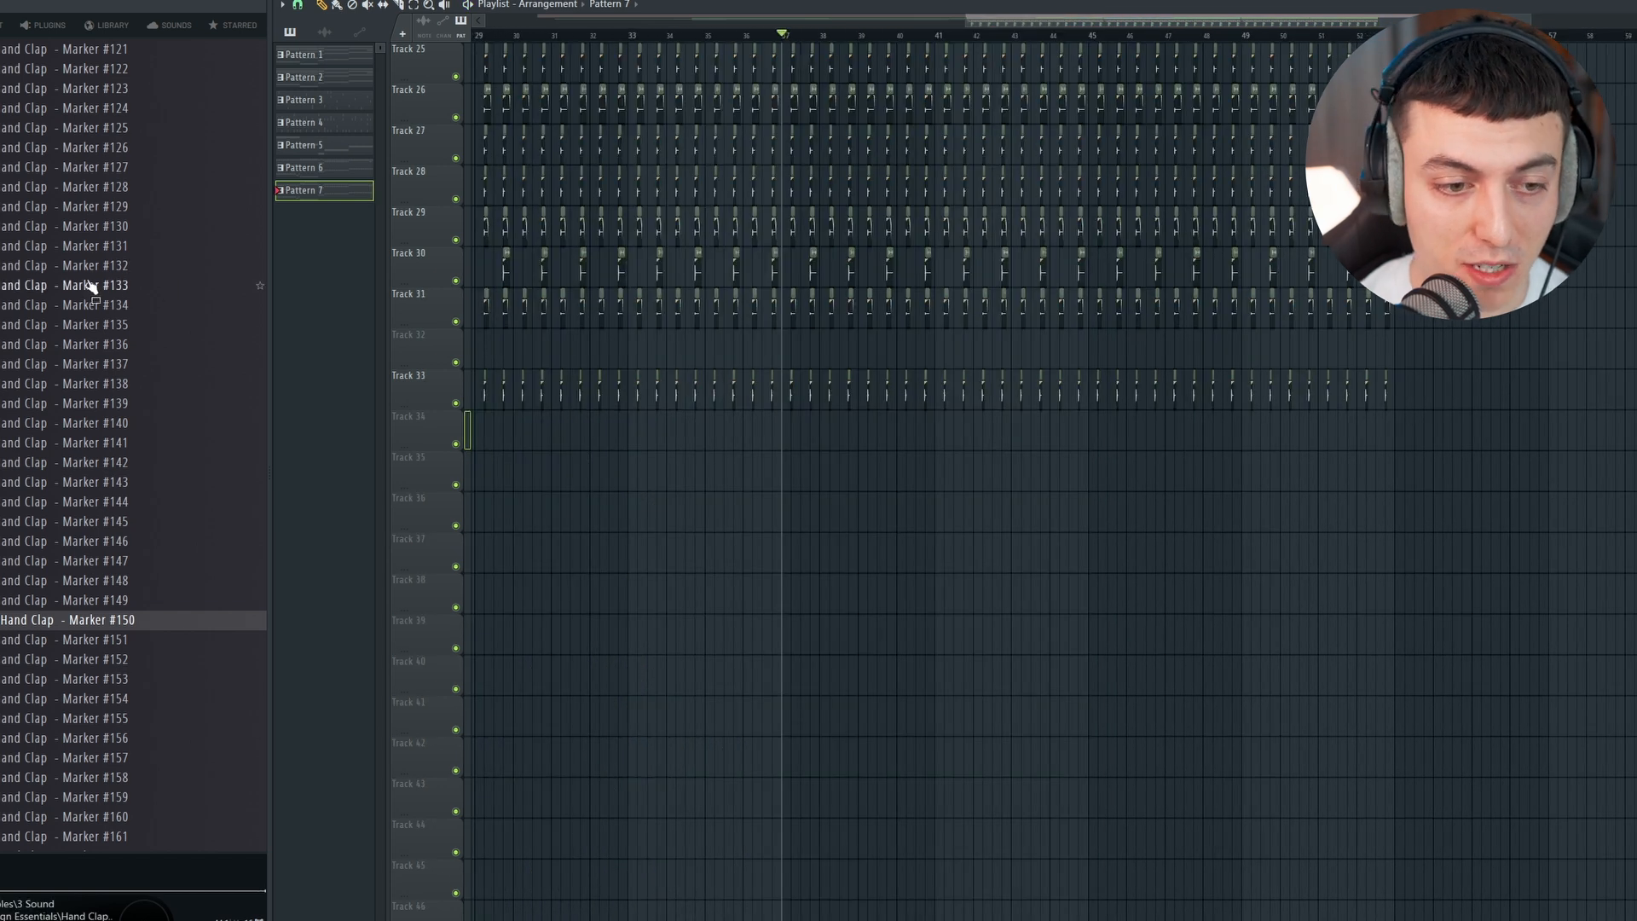
{"action": "scroll", "coordinate": [217, 296], "scroll_direction": "up", "scroll_amount": 2}
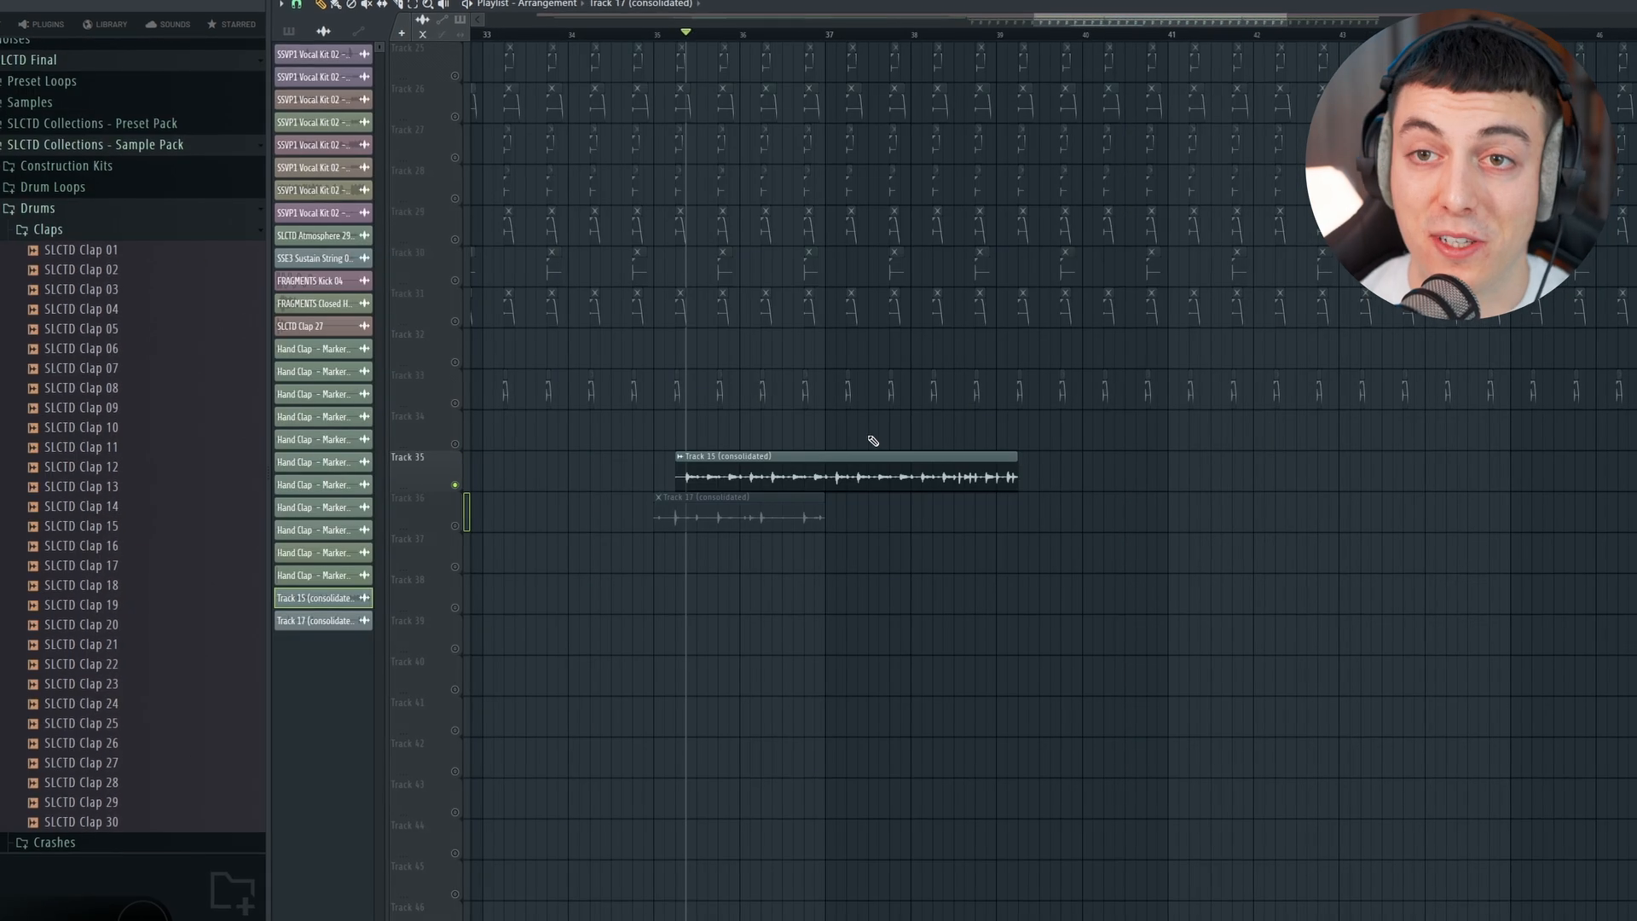
{"action": "scroll", "coordinate": [881, 213], "scroll_direction": "down", "scroll_amount": 2}
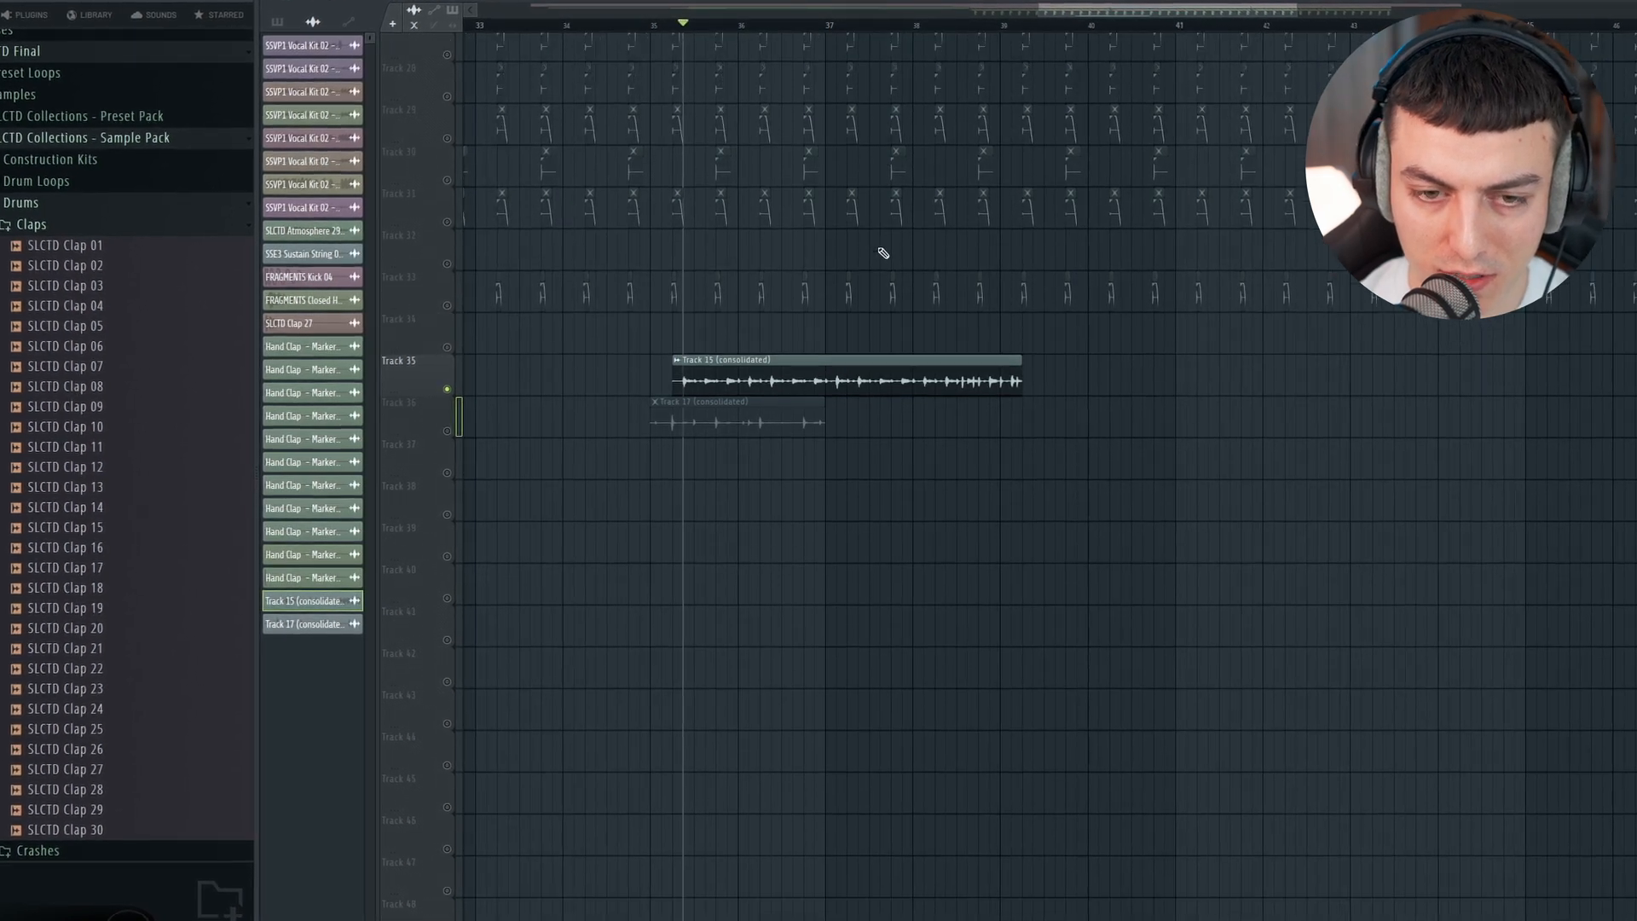
{"action": "key", "text": "space"}
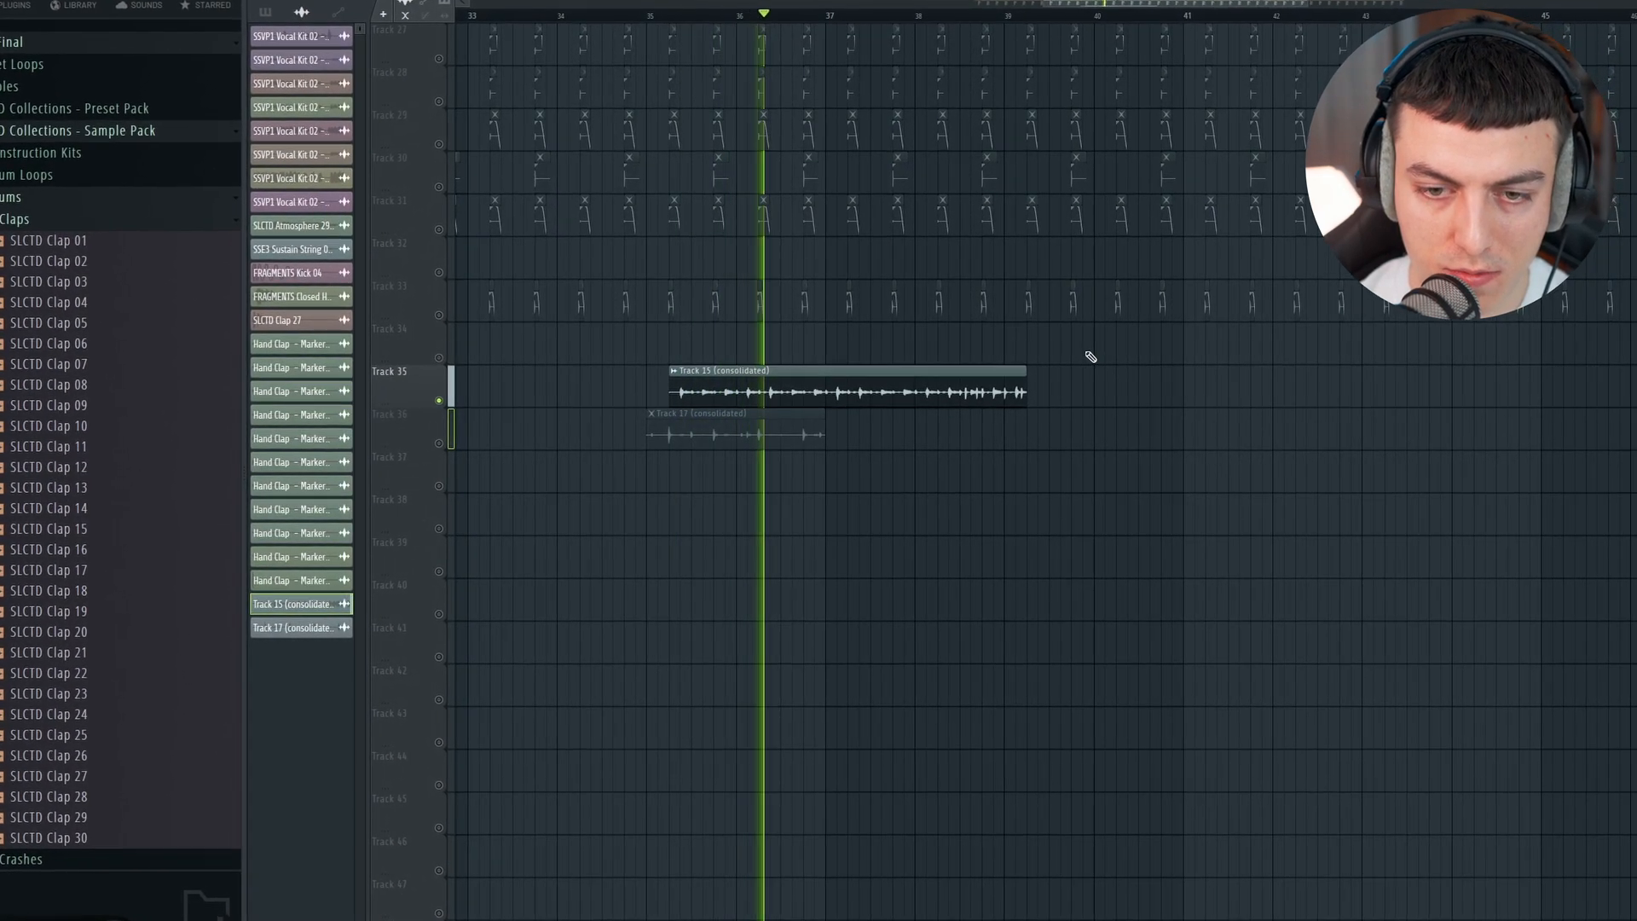
{"action": "key", "text": "space"}
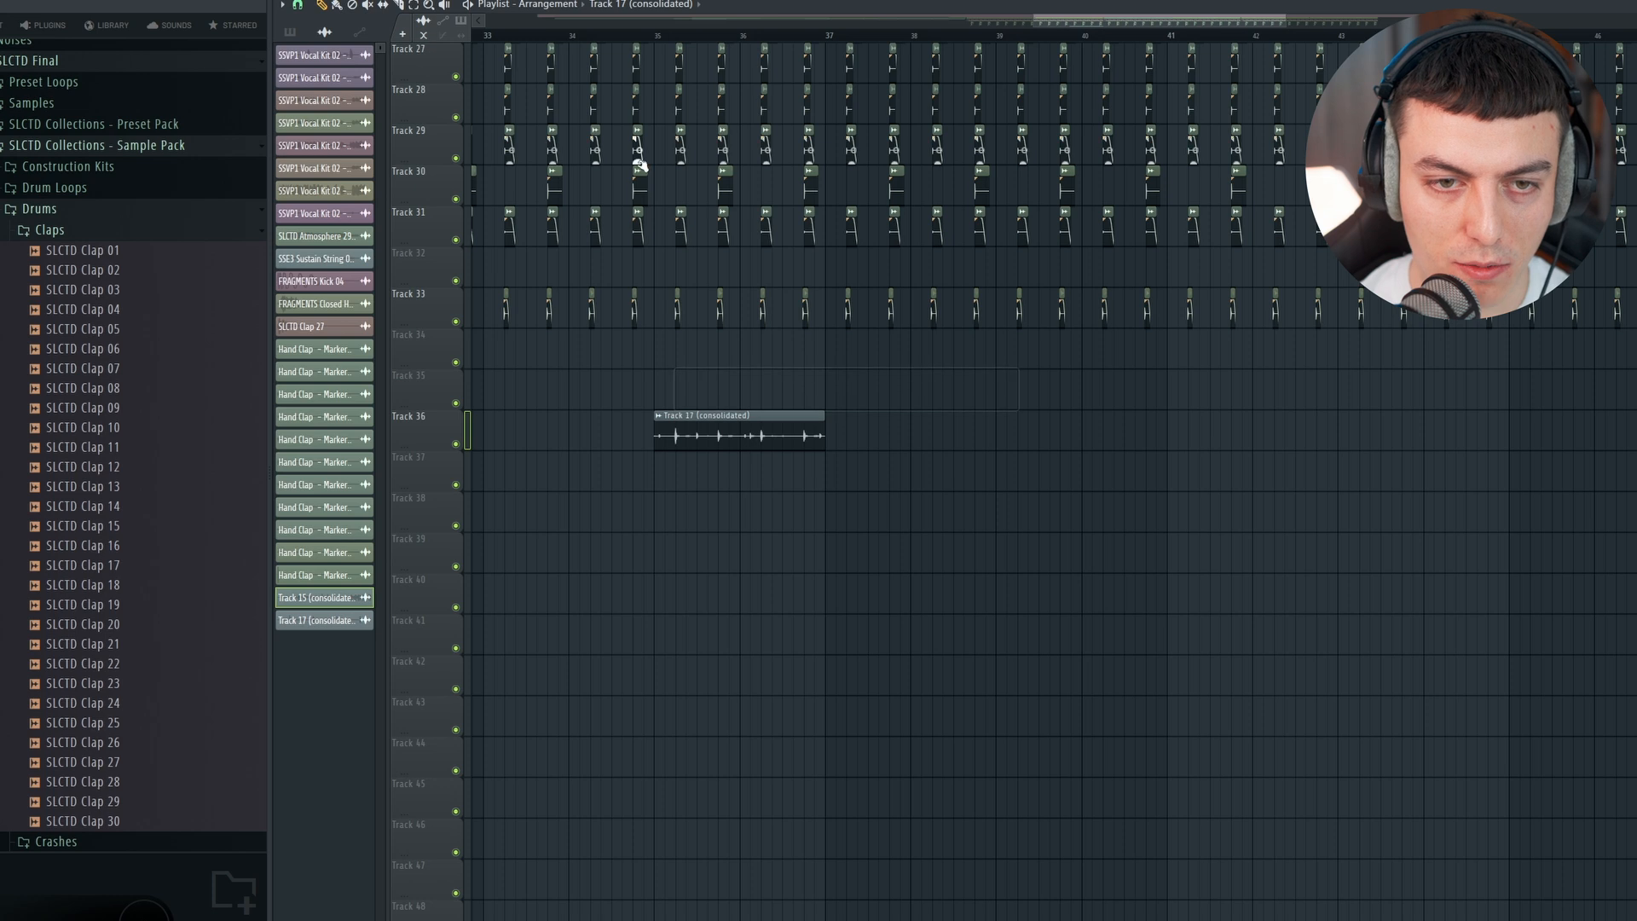
Step: Repeat the two consolidated loops on tracks 35 and 36 across bars 37 to 53
{"action": "scroll", "coordinate": [648, 179], "scroll_direction": "up", "scroll_amount": 5}
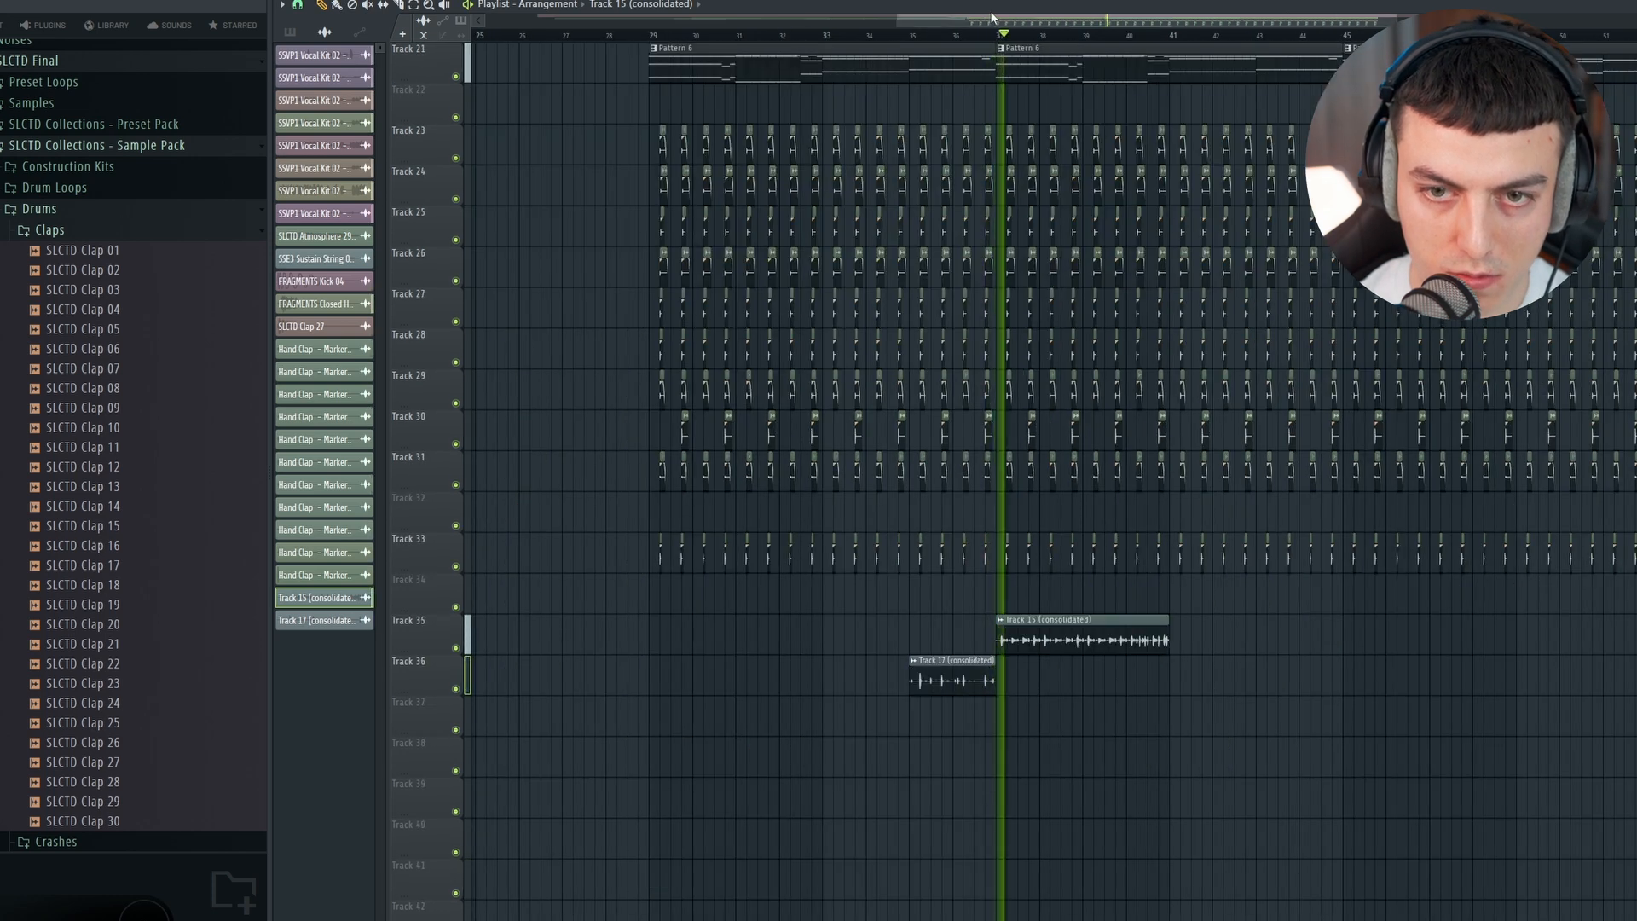
{"action": "left_click", "coordinate": [1014, 2]}
{"action": "left_click", "coordinate": [1155, 25]}
{"action": "scroll", "coordinate": [1194, 546], "scroll_direction": "up", "scroll_amount": 3}
{"action": "left_click_drag", "start_coordinate": [1089, 632], "coordinate": [1055, 631]}
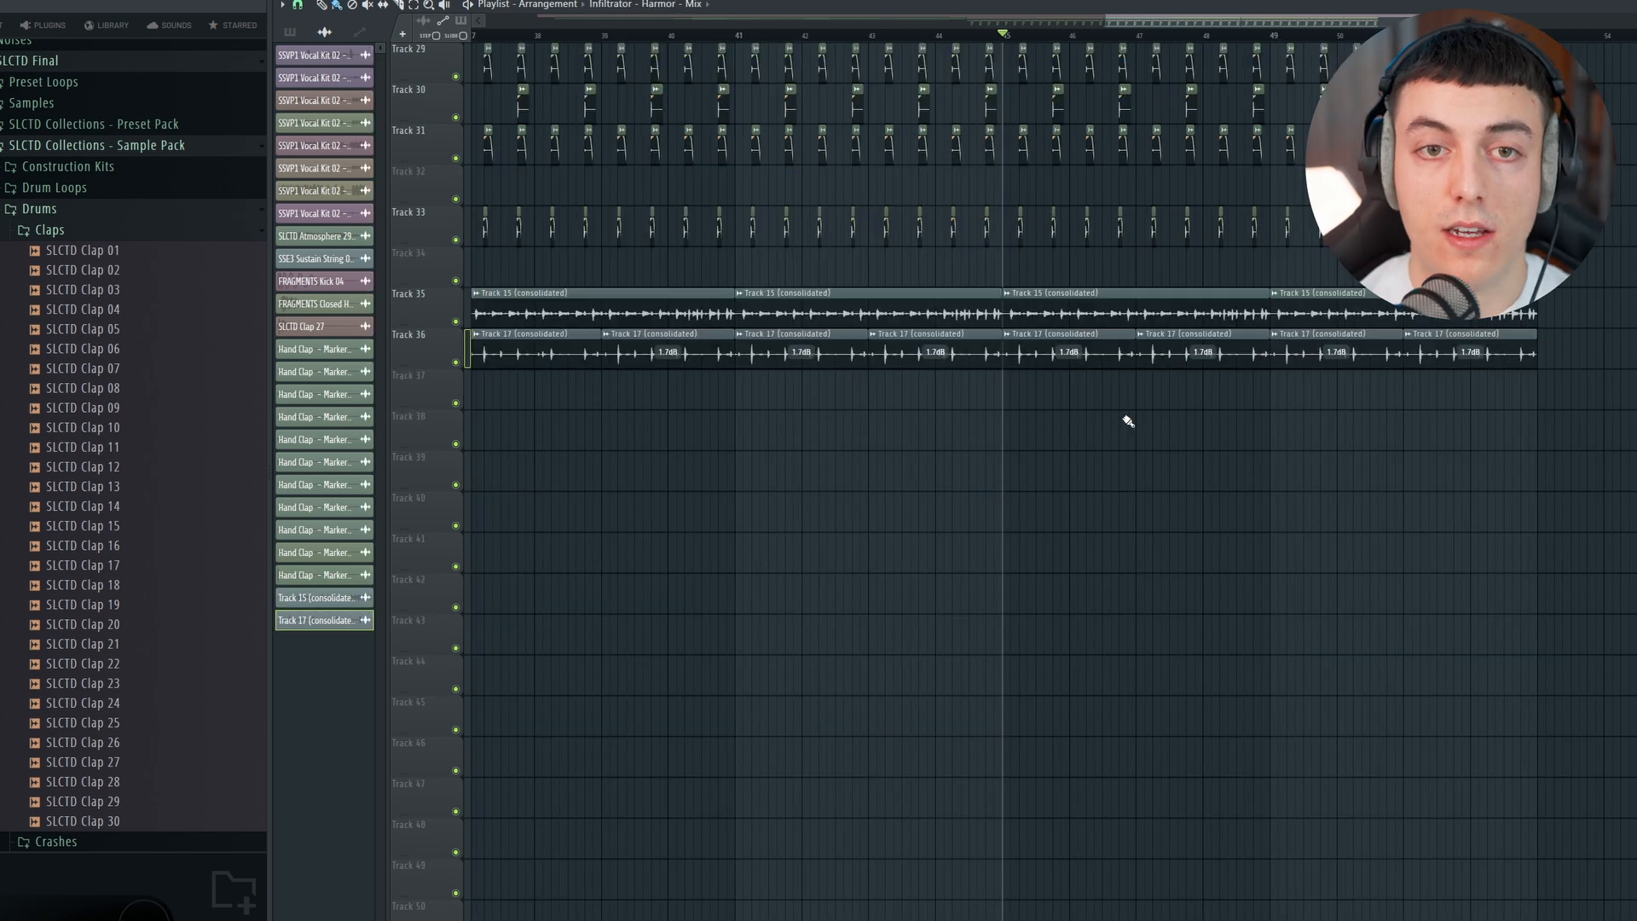
Step: Copy the SSE3 Sustain String 05 D 128BPM clip to bars 45 to 53 on track 14 and play it back
{"action": "scroll", "coordinate": [1054, 351], "scroll_direction": "up", "scroll_amount": 8}
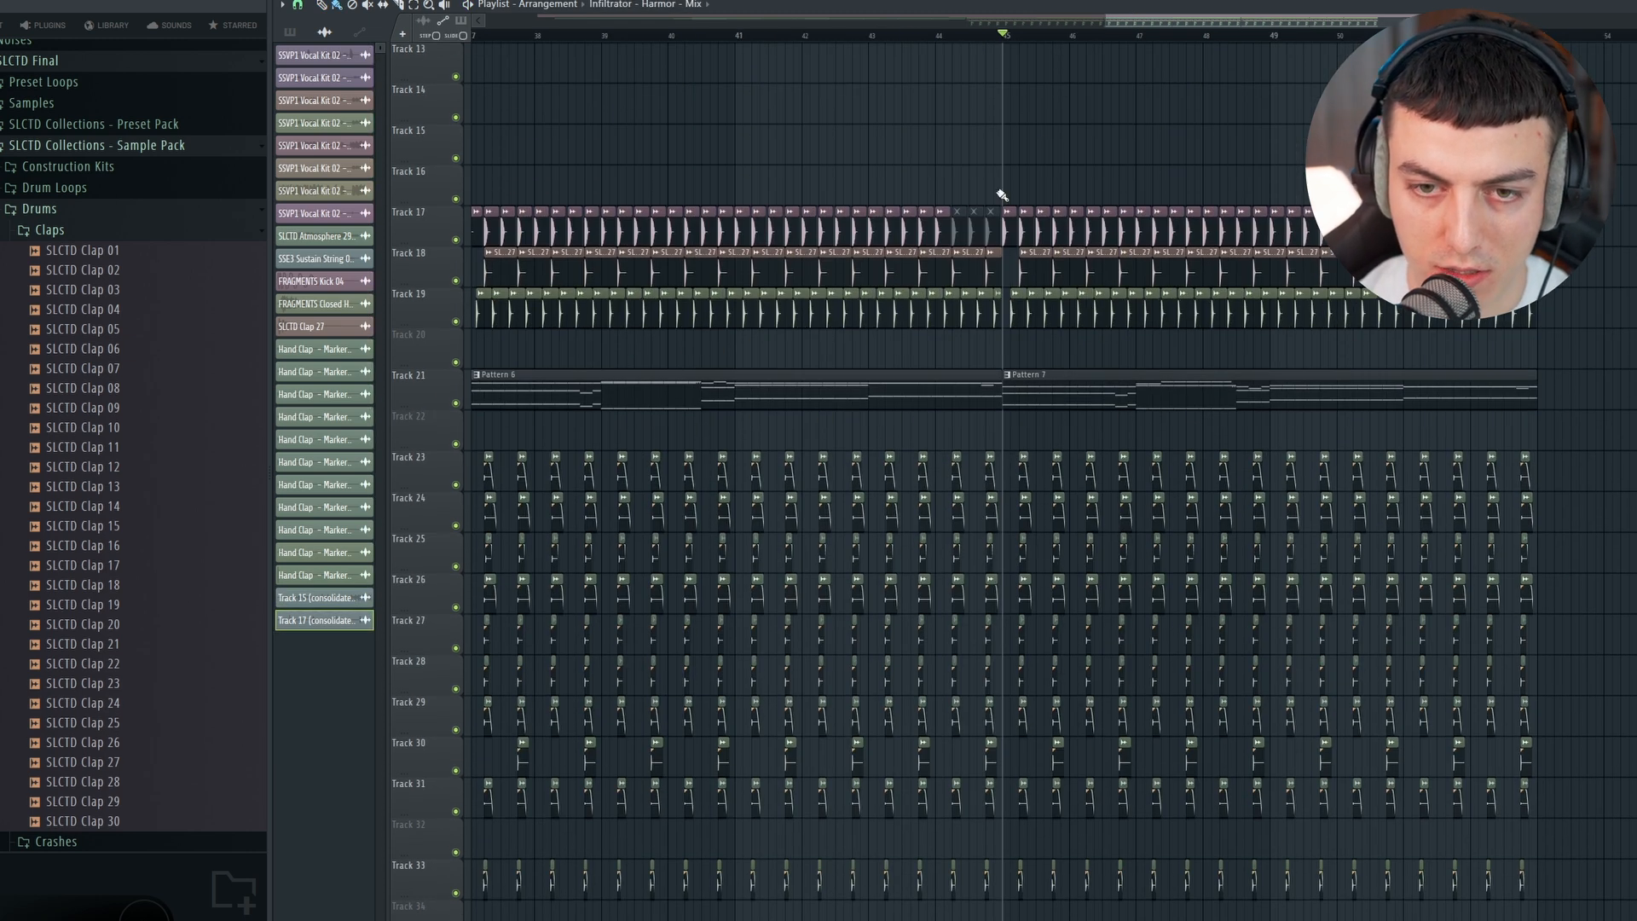
{"action": "left_click_drag", "start_coordinate": [898, 20], "coordinate": [848, 26]}
{"action": "scroll", "coordinate": [906, 230], "scroll_direction": "up", "scroll_amount": 4}
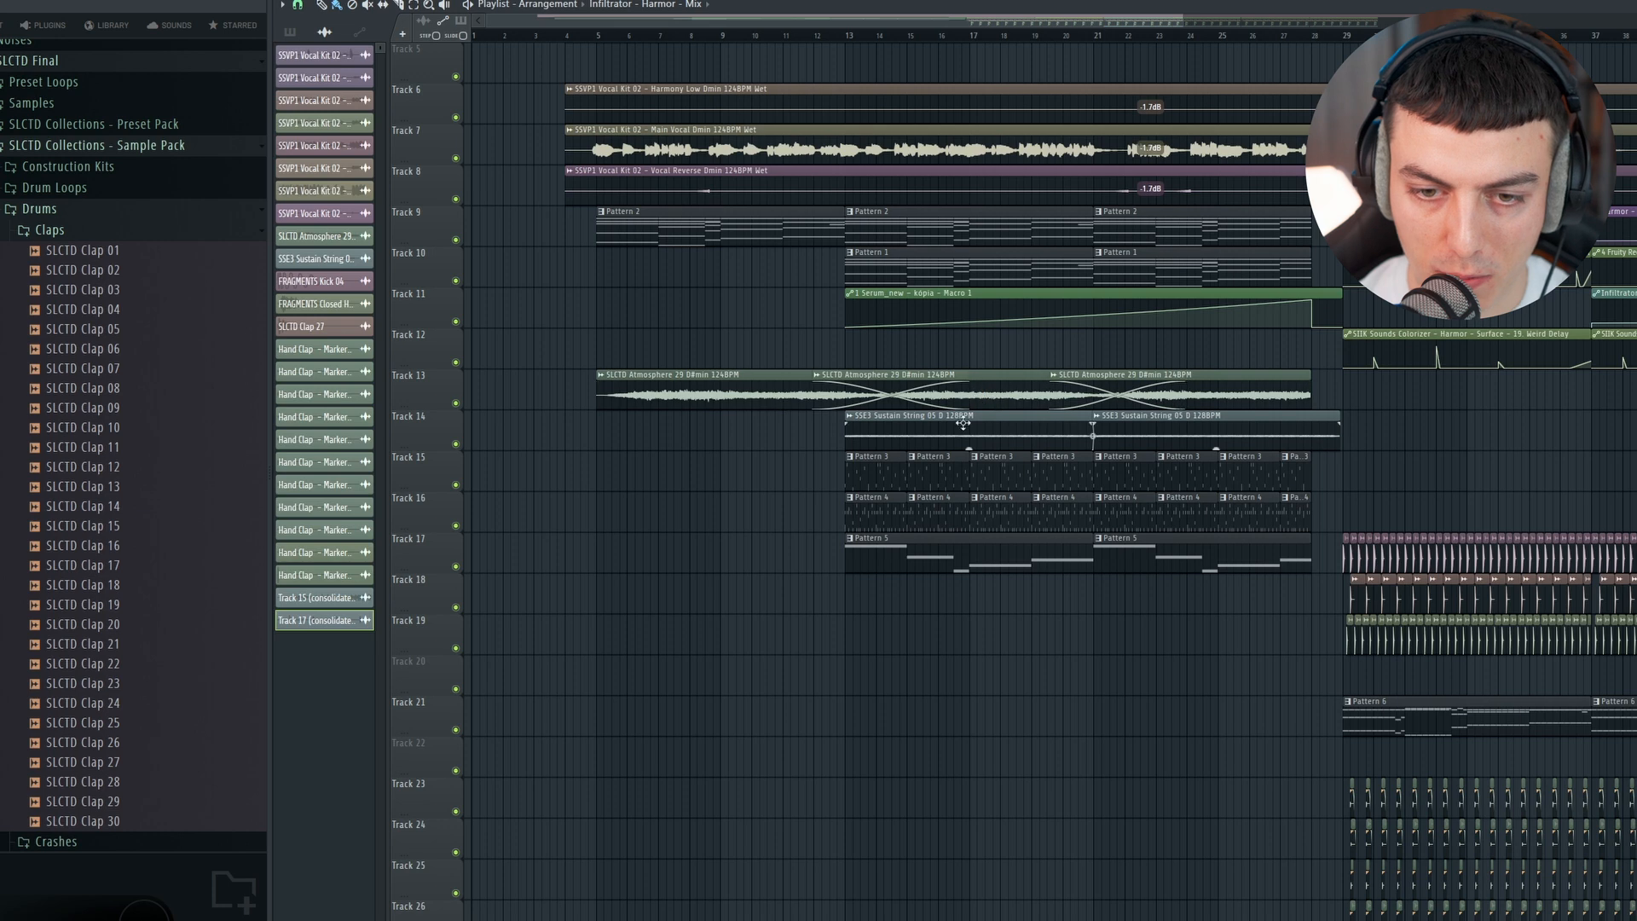
{"action": "scroll", "coordinate": [1177, 245], "scroll_direction": "down", "scroll_amount": 11}
{"action": "left_click_drag", "start_coordinate": [1071, 17], "coordinate": [1182, 17]}
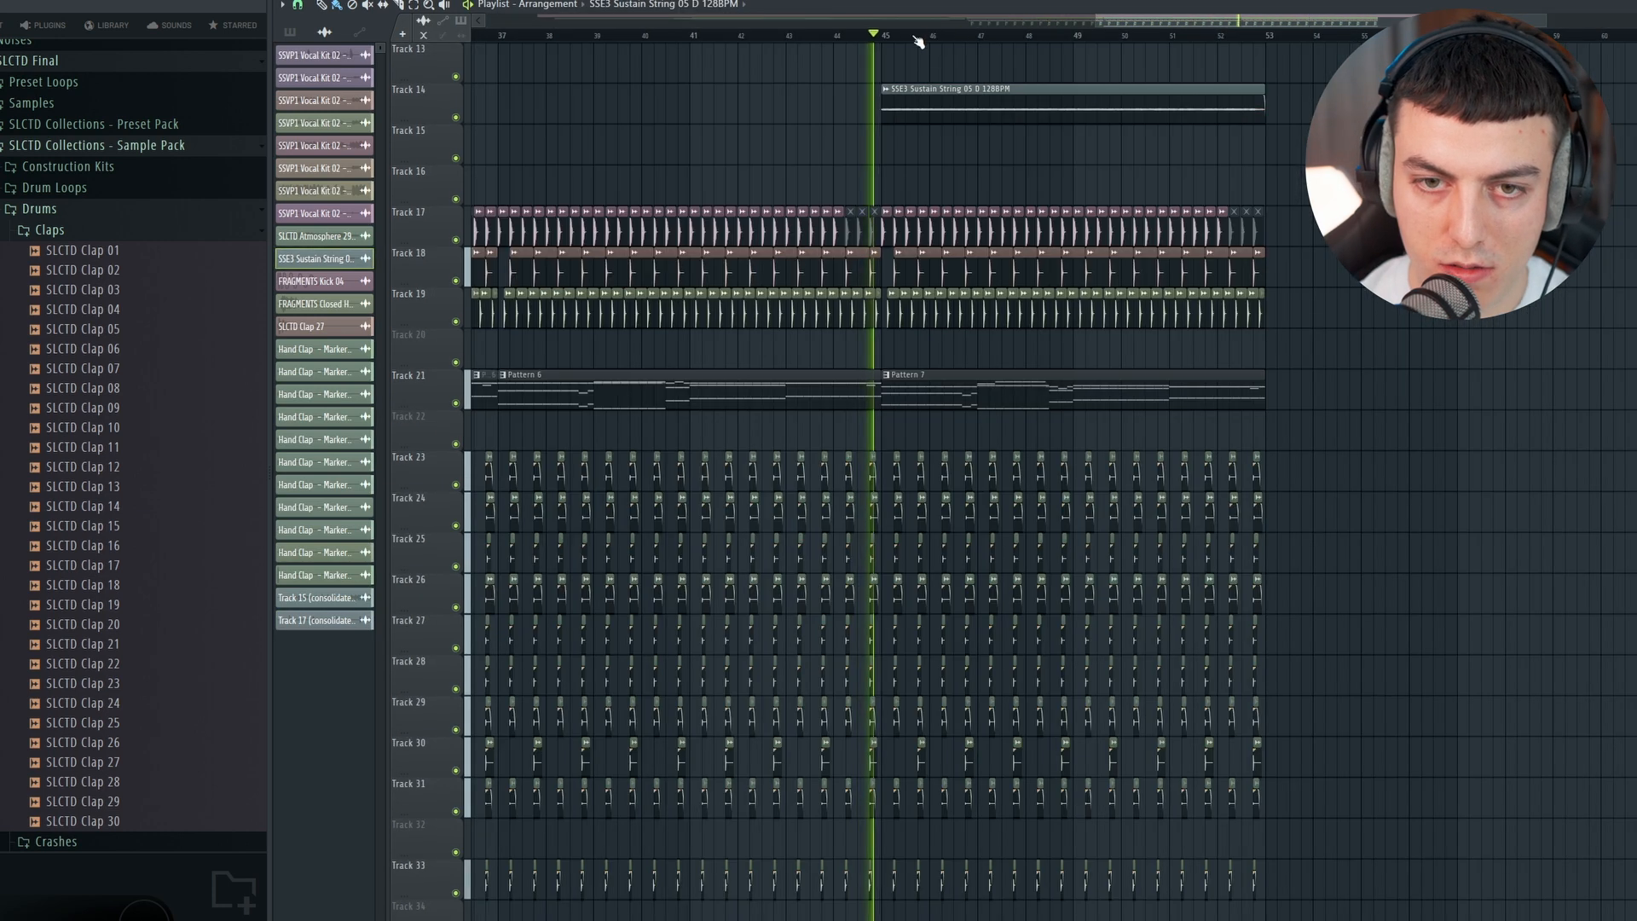
{"action": "scroll", "coordinate": [909, 35], "scroll_direction": "down", "scroll_amount": 1}
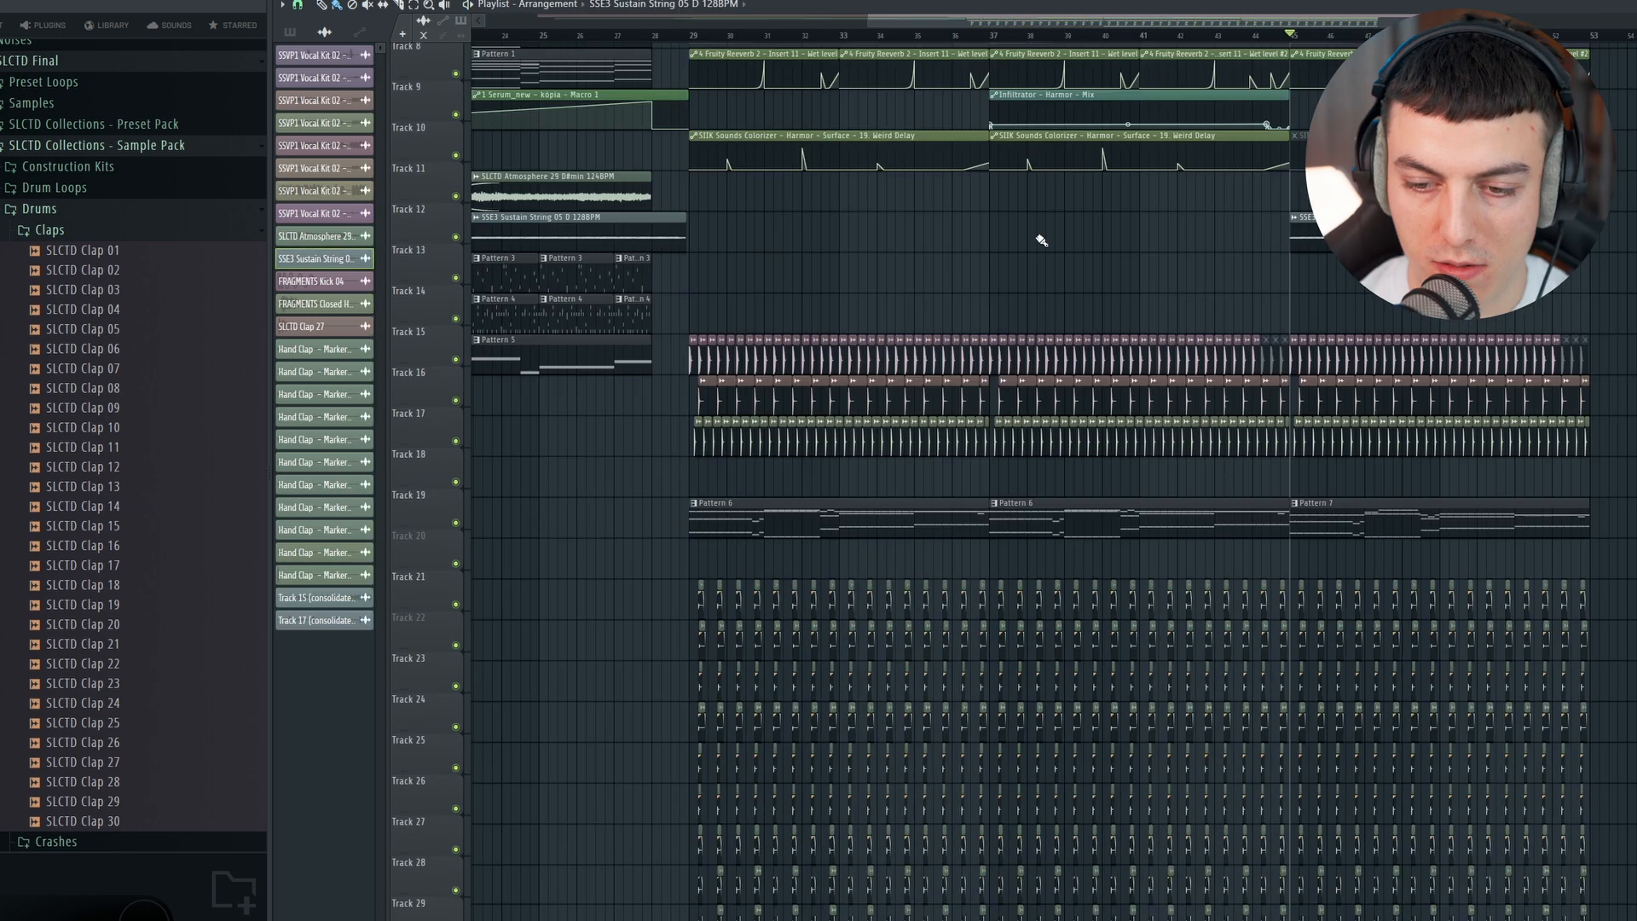
Step: Place SSE3 Tonal Transition 05 G 128BPM on track 34 from about bar 27 to 33 and play it into the drop
{"action": "scroll", "coordinate": [1041, 241], "scroll_direction": "down", "scroll_amount": 7}
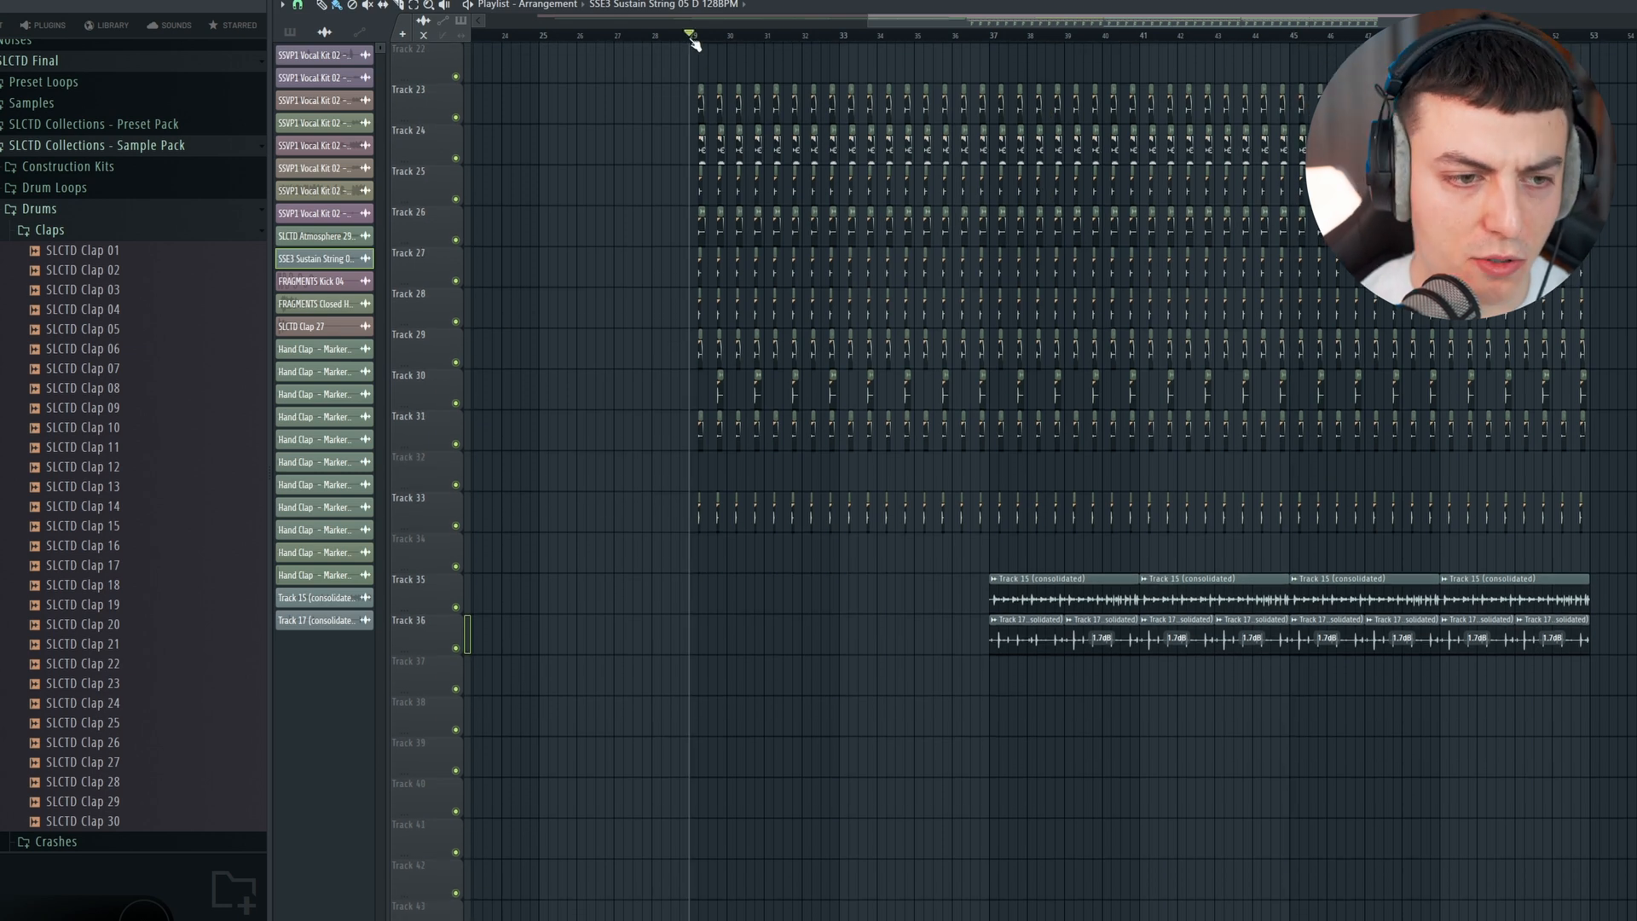
{"action": "scroll", "coordinate": [85, 196], "scroll_direction": "up", "scroll_amount": 5}
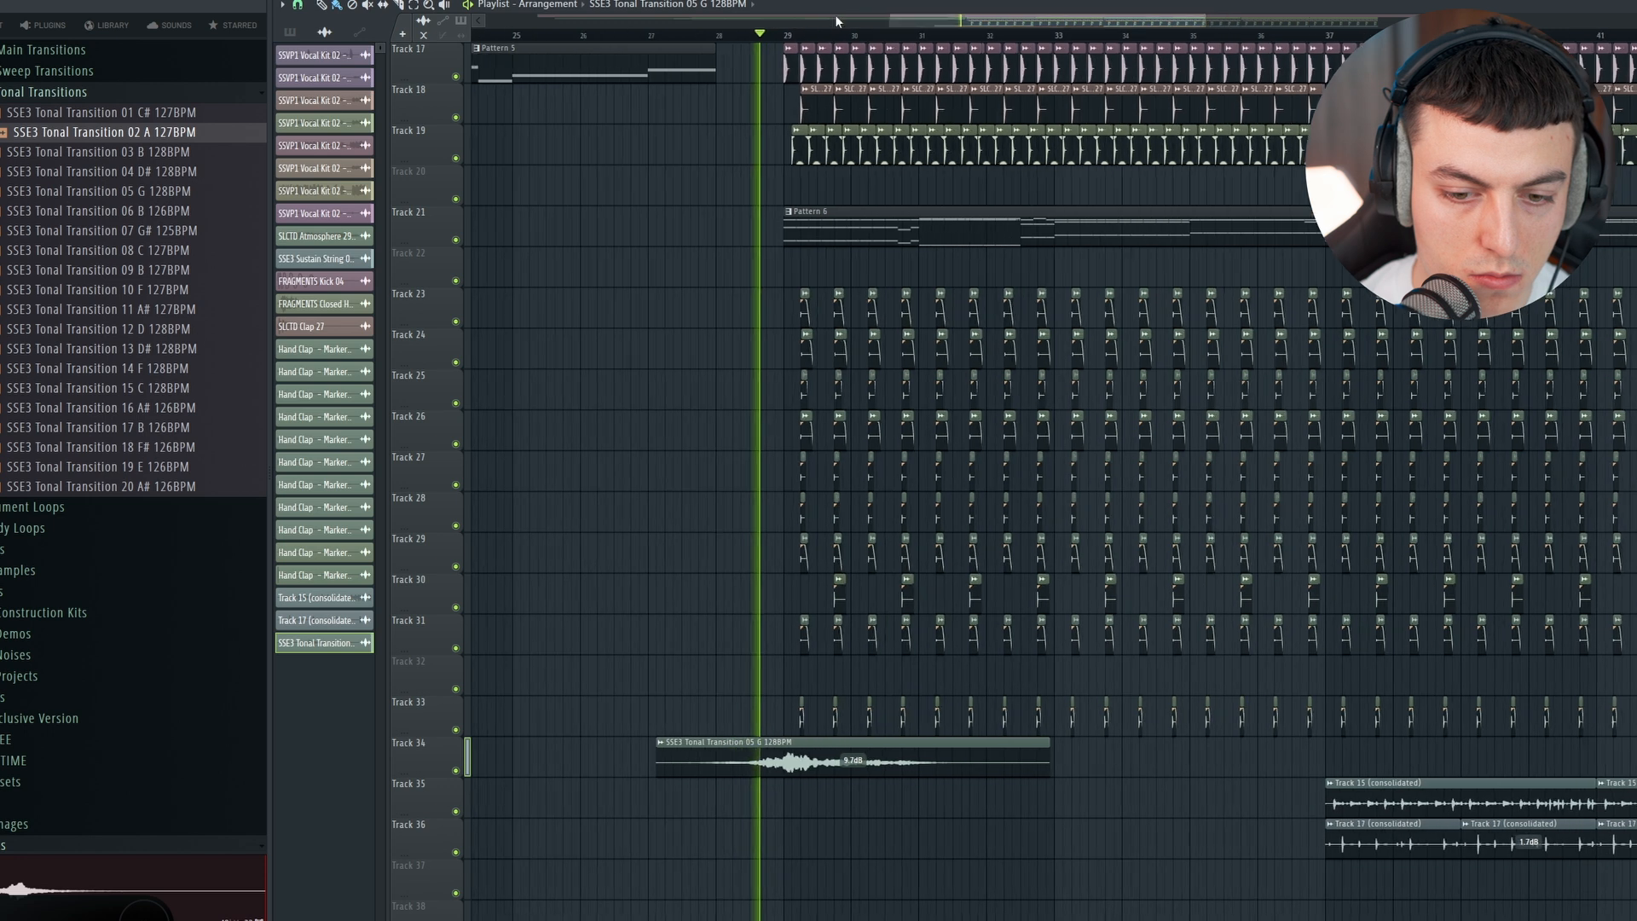
Step: Move the SSE3 Tonal Transition 05 G clip from track 34 to track 38 and play it at the start of the drop
{"action": "scroll", "coordinate": [854, 546], "scroll_direction": "down", "scroll_amount": 3}
{"action": "left_click_drag", "start_coordinate": [854, 545], "coordinate": [844, 682]}
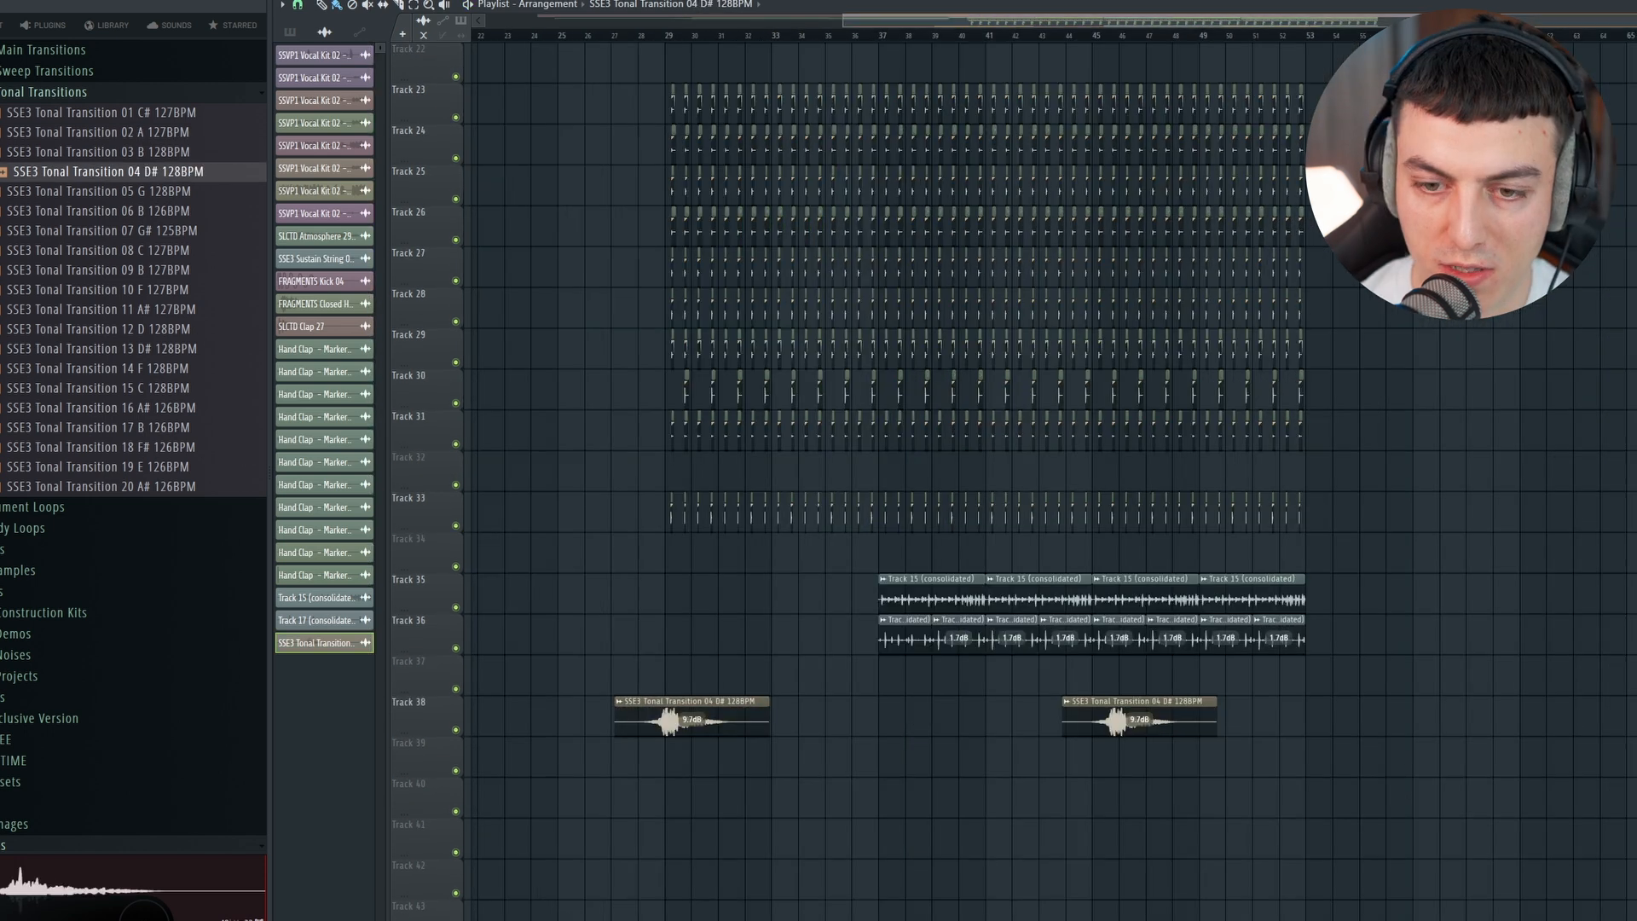
{"action": "scroll", "coordinate": [1180, 679], "scroll_direction": "up", "scroll_amount": 4}
{"action": "key", "text": "space"}
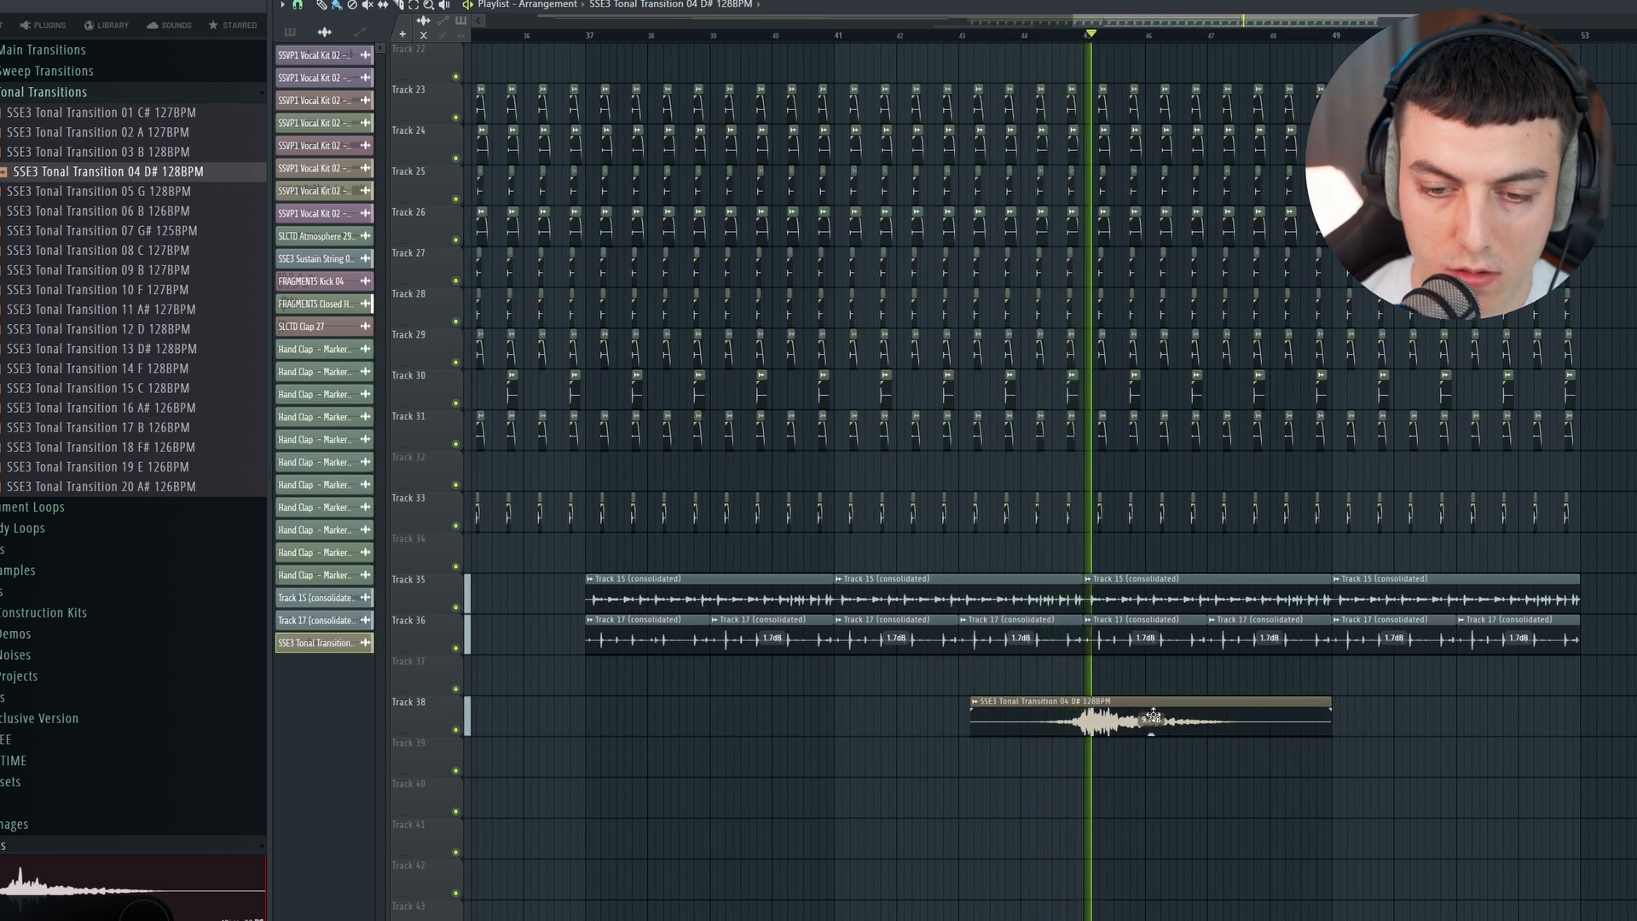
Step: Nudge the SSE3 Tonal Transition 04 D# clip on track 38 slightly earlier, ending just before bar 49, and open its channel settings
{"action": "left_click_drag", "start_coordinate": [1105, 713], "coordinate": [1101, 714]}
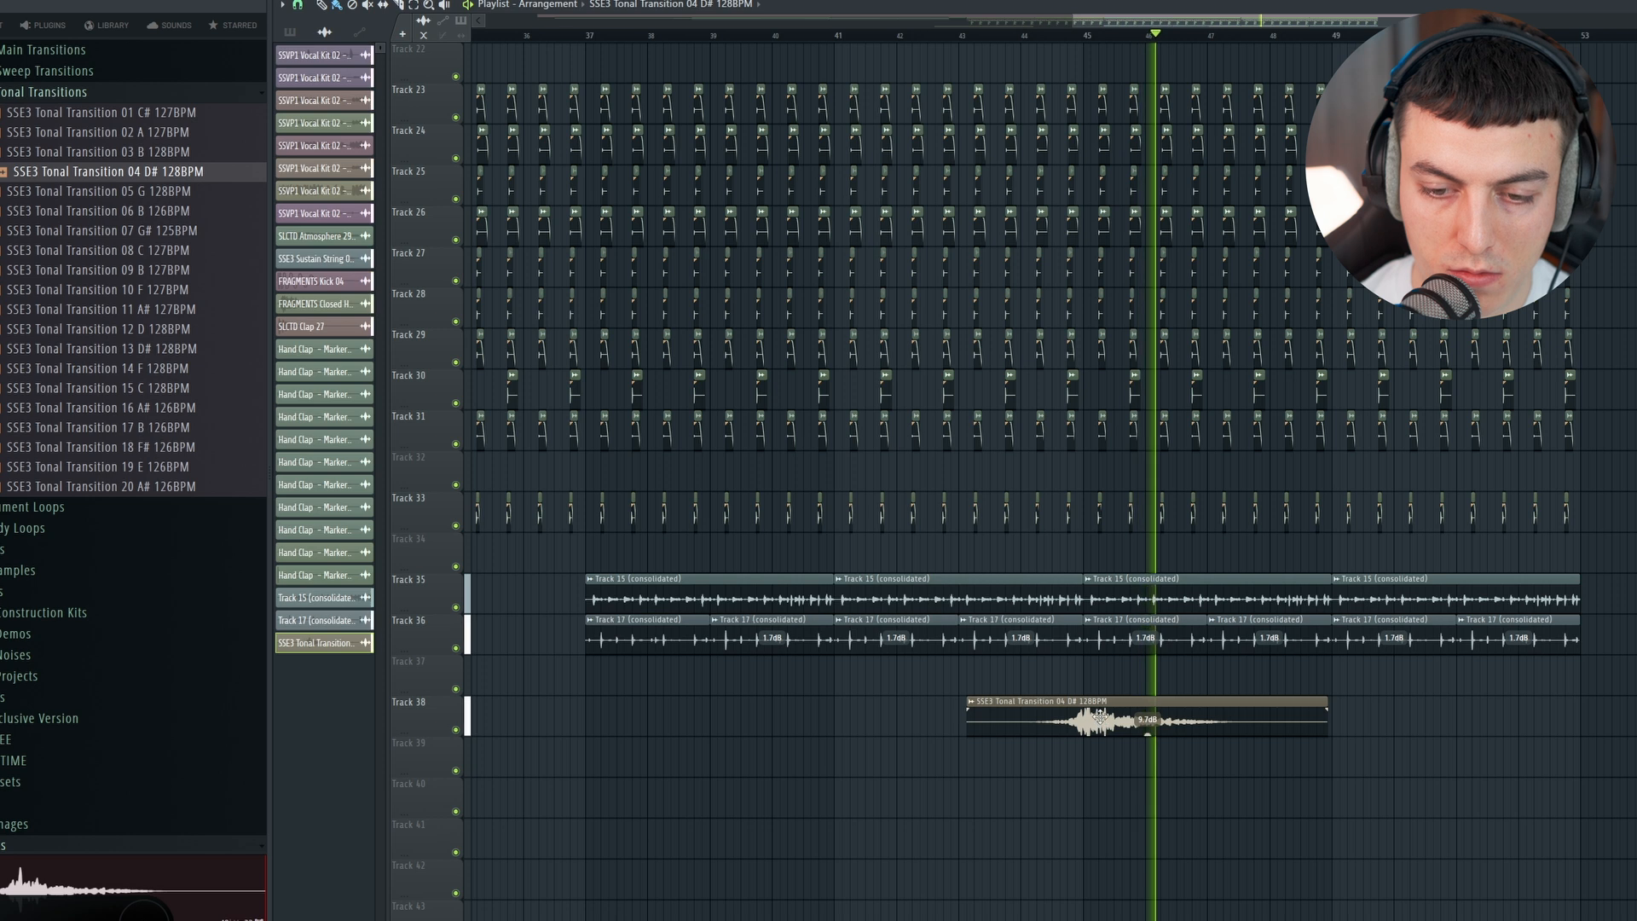
{"action": "double_click", "coordinate": [1101, 716]}
{"action": "scroll", "coordinate": [1040, 251], "scroll_direction": "up", "scroll_amount": 5}
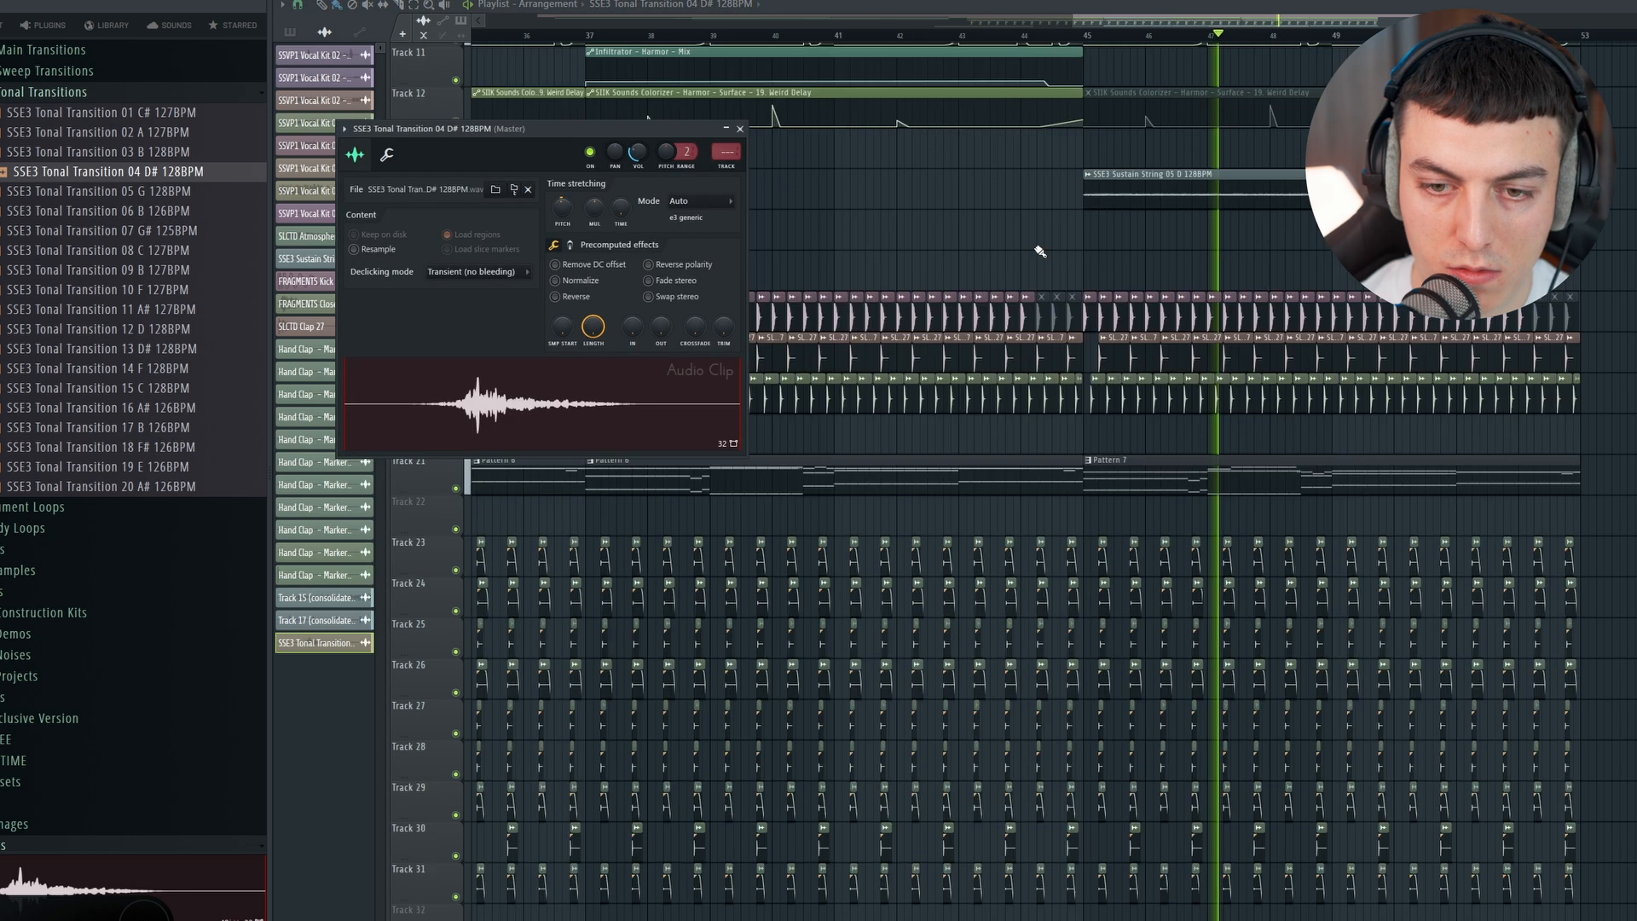
Step: Select the vocal clips starting just before bar 45 on tracks 1 to 7 and raise their level to about -0.2 dB
{"action": "scroll", "coordinate": [1040, 252], "scroll_direction": "up", "scroll_amount": 1}
{"action": "left_click_drag", "start_coordinate": [1122, 317], "coordinate": [1018, 43]}
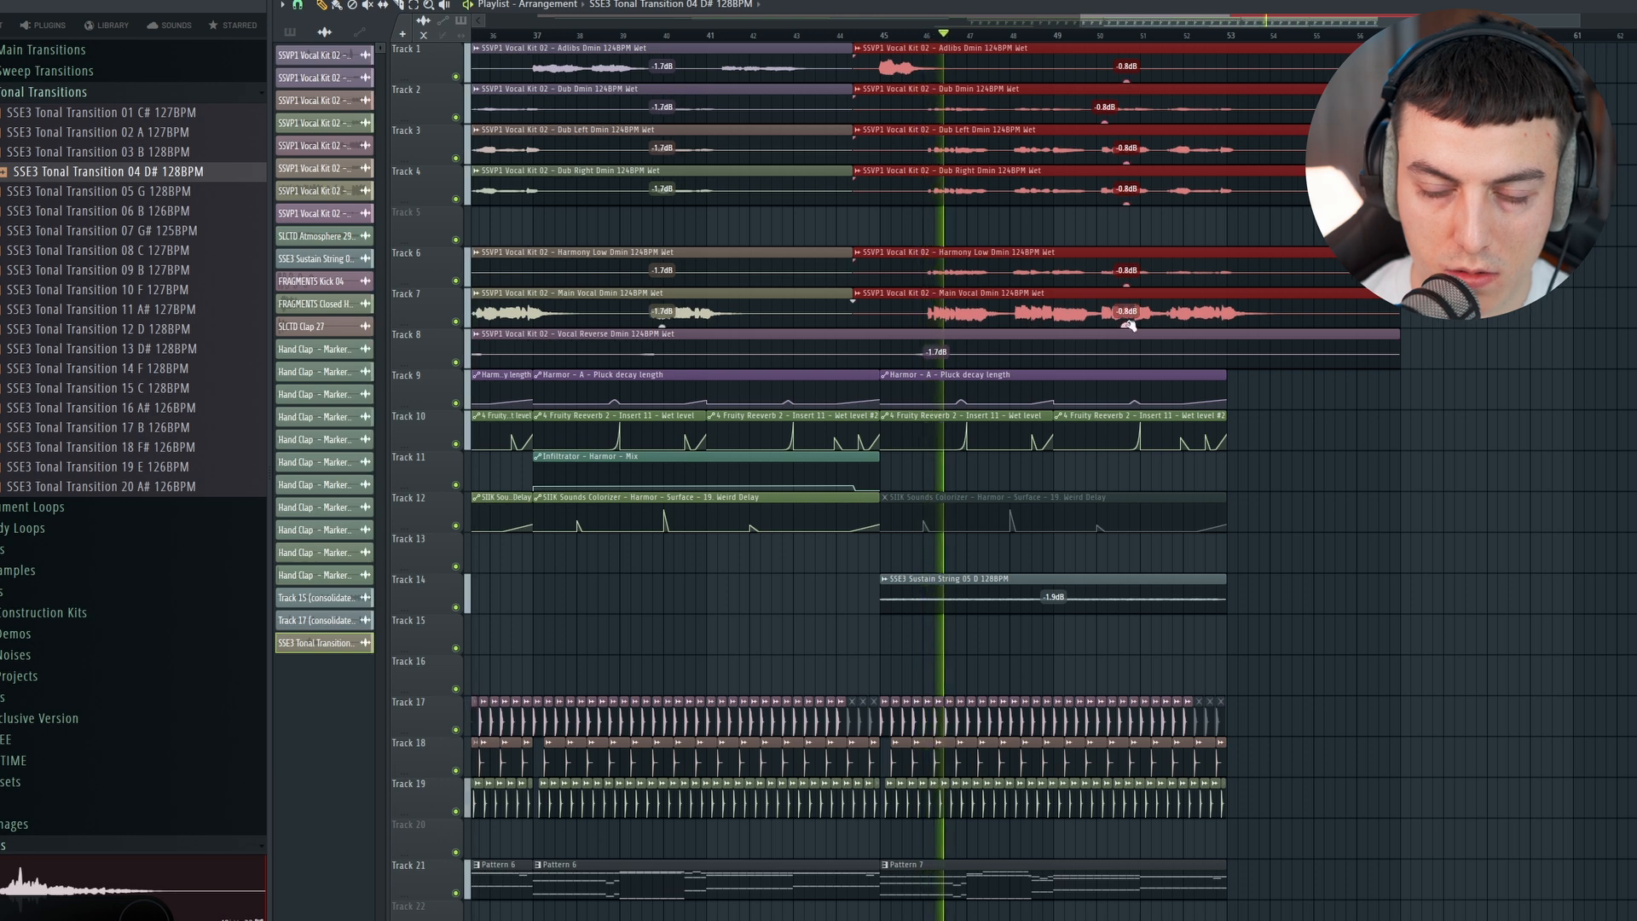
{"action": "left_click_drag", "start_coordinate": [1128, 325], "coordinate": [1128, 314]}
{"action": "left_click", "coordinate": [1414, 455], "text": "ctrl"}
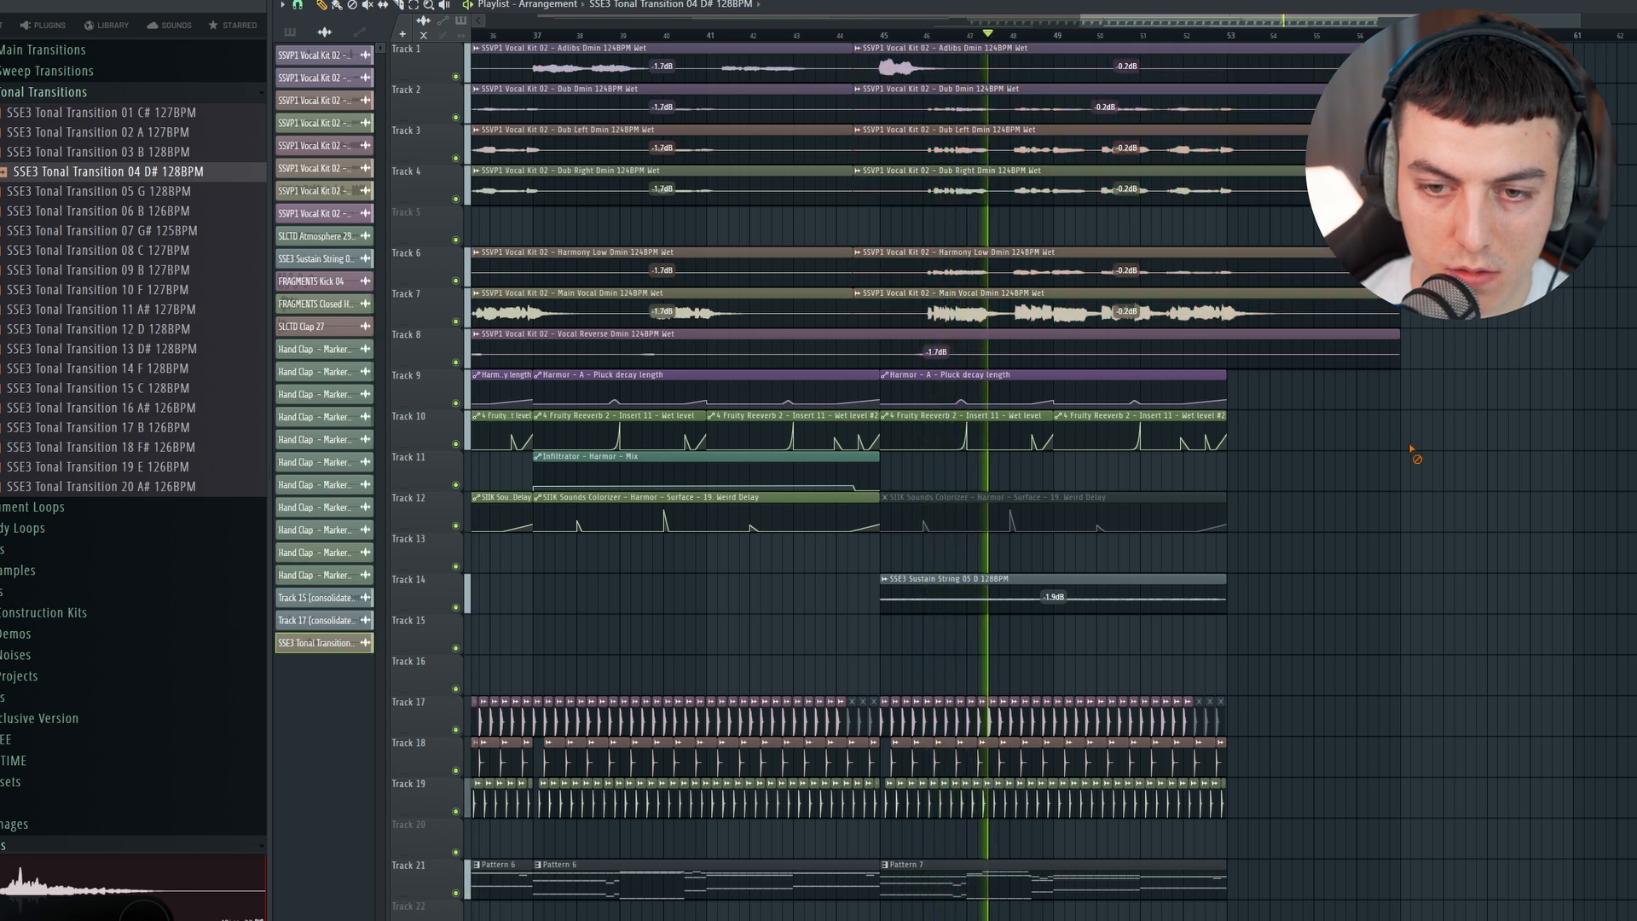
Step: Play the end of the drop and the build-up from about bar 26 into bar 29 to examine the transitions
{"action": "scroll", "coordinate": [1092, 29], "scroll_direction": "down", "scroll_amount": 3}
{"action": "scroll", "coordinate": [1034, 246], "scroll_direction": "down", "scroll_amount": 4}
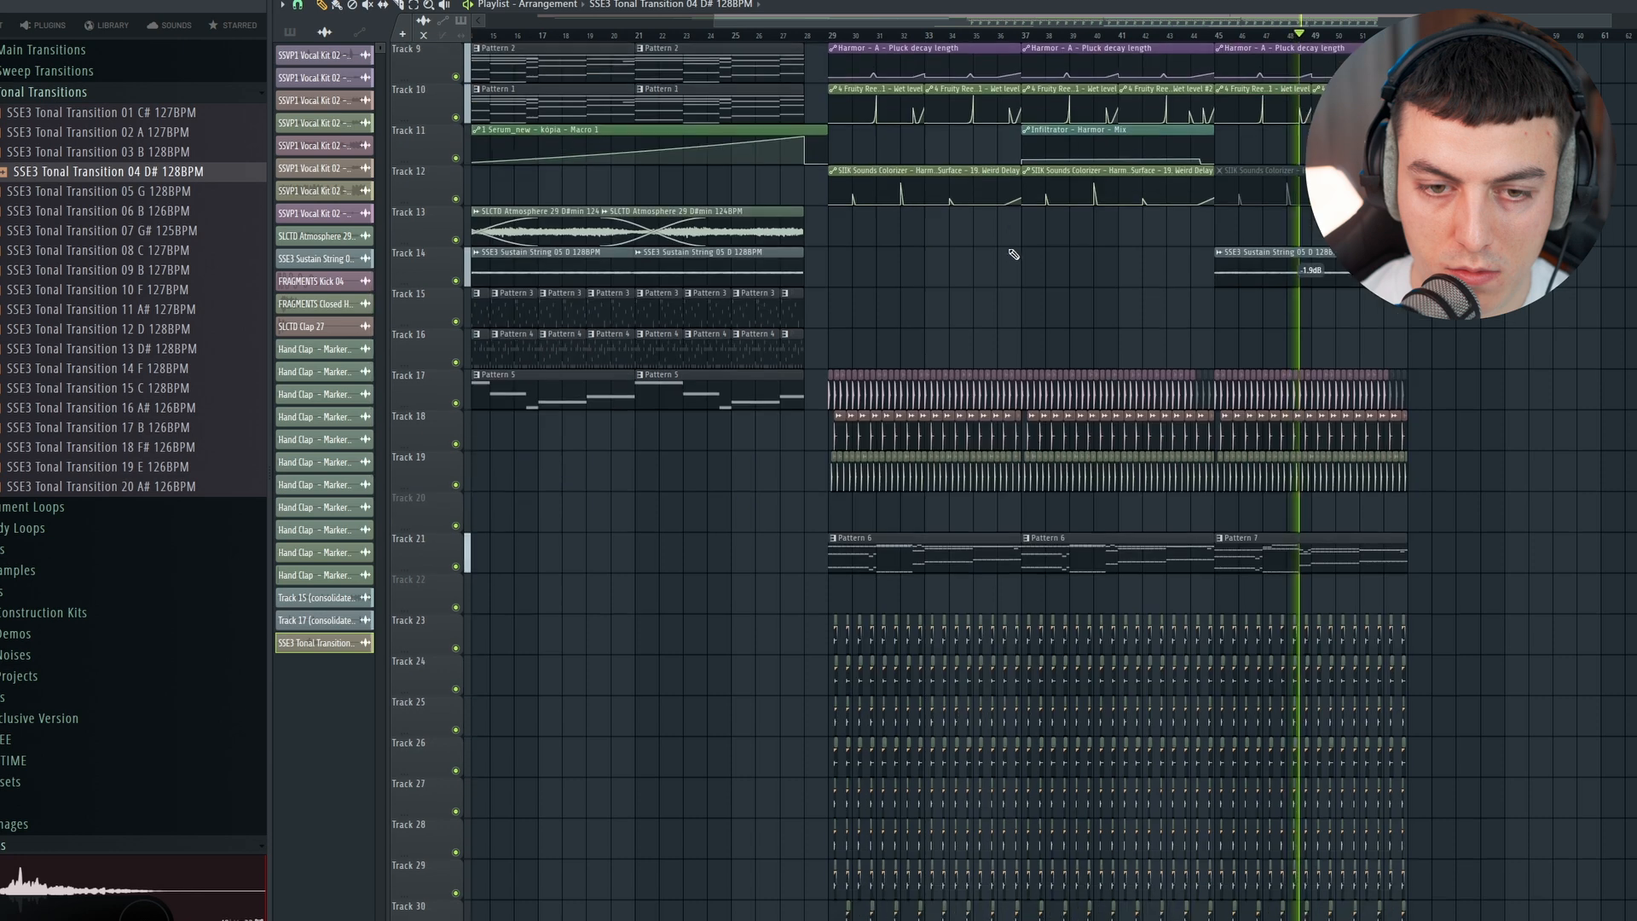
{"action": "key", "text": "space"}
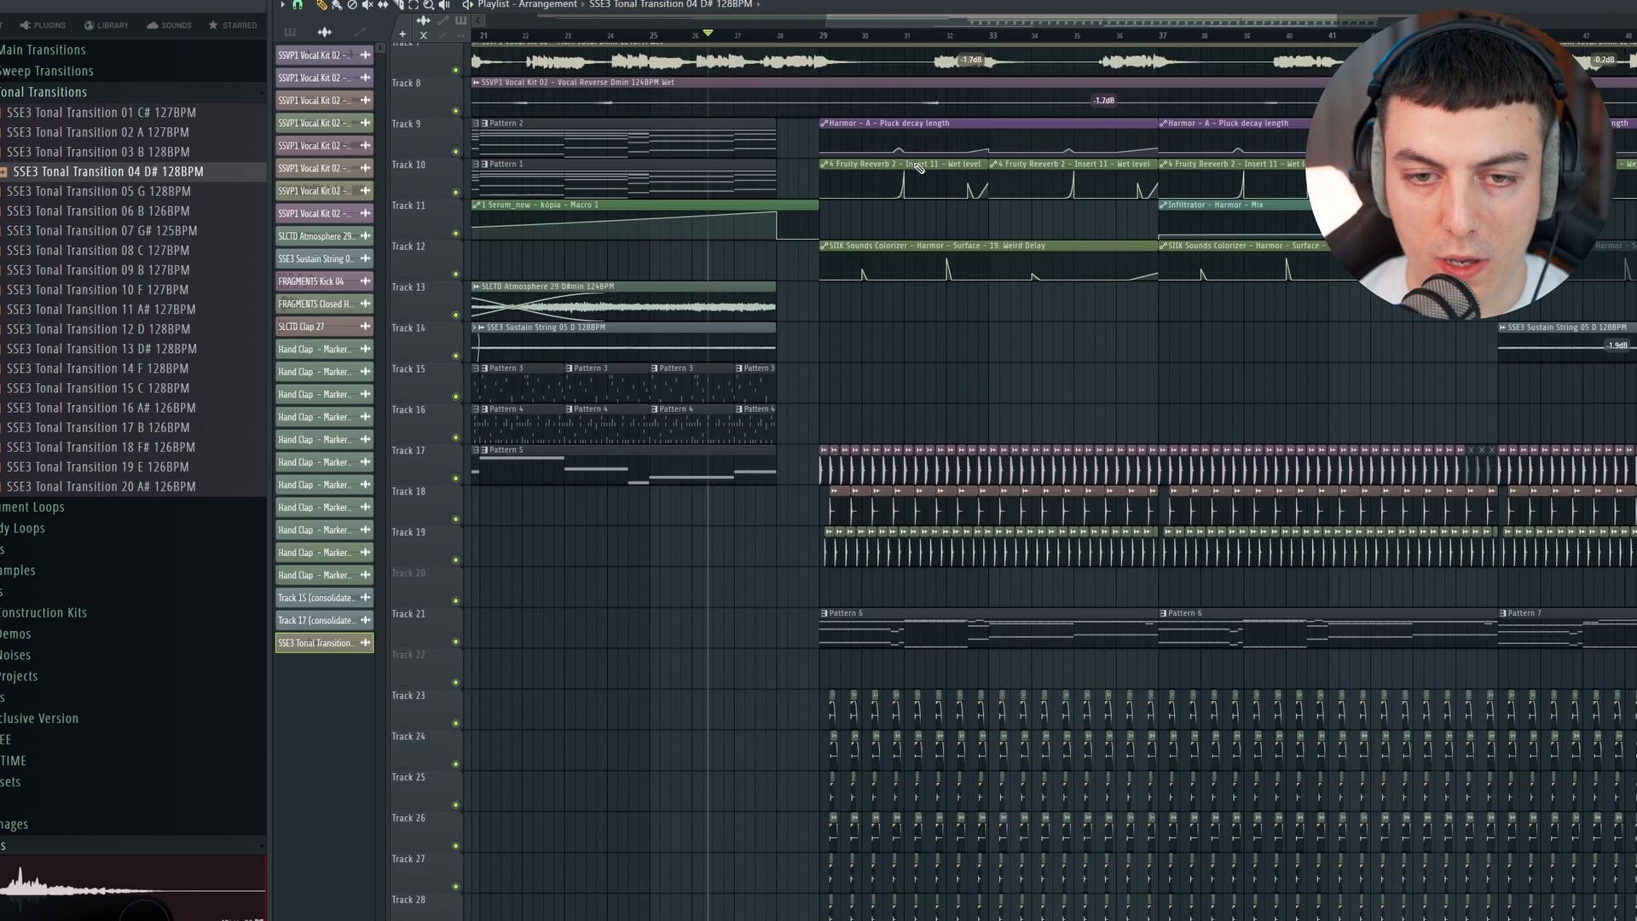
{"action": "scroll", "coordinate": [767, 222], "scroll_direction": "up", "scroll_amount": 2}
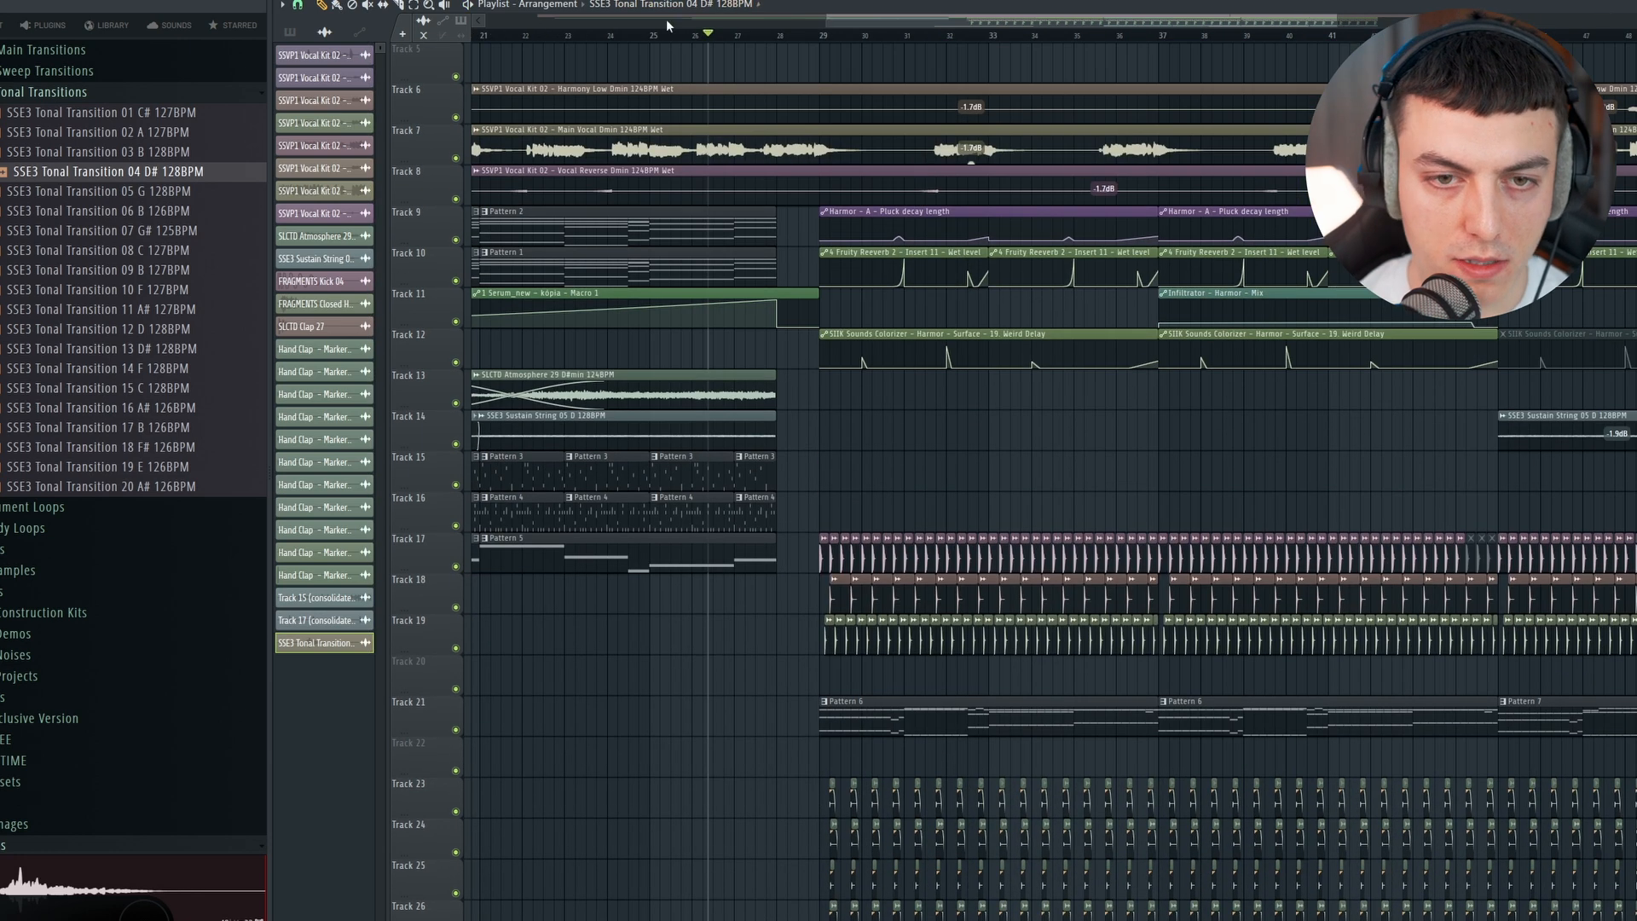
{"action": "scroll", "coordinate": [811, 128], "scroll_direction": "down", "scroll_amount": 12}
{"action": "scroll", "coordinate": [829, 218], "scroll_direction": "up", "scroll_amount": 4}
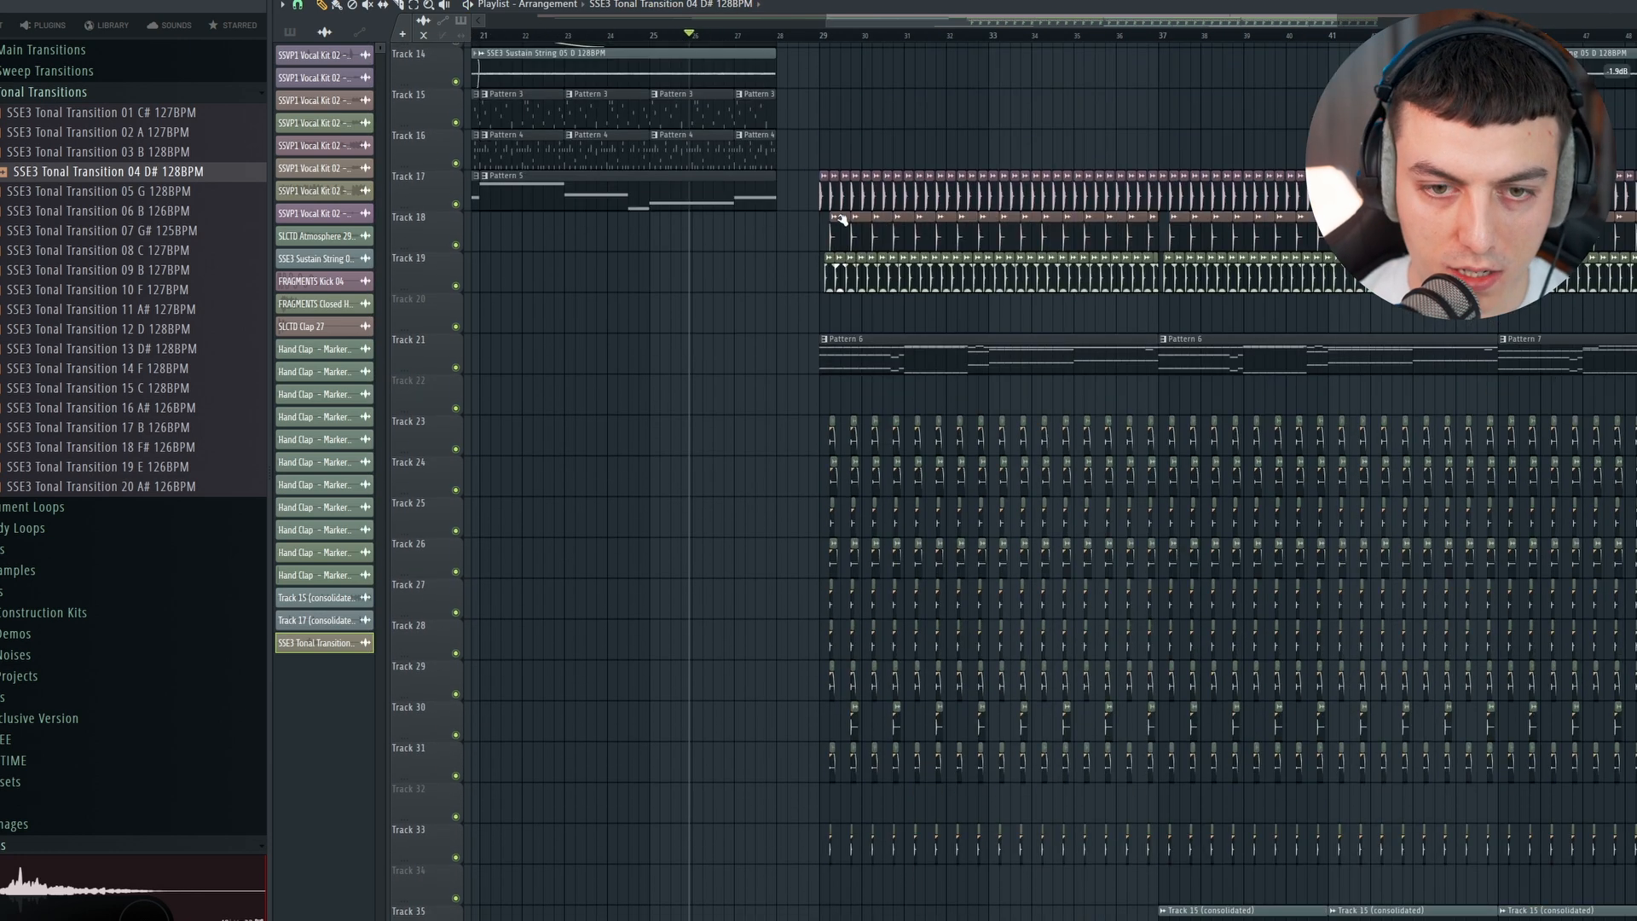
{"action": "key", "text": "space"}
{"action": "scroll", "coordinate": [834, 130], "scroll_direction": "up", "scroll_amount": 6}
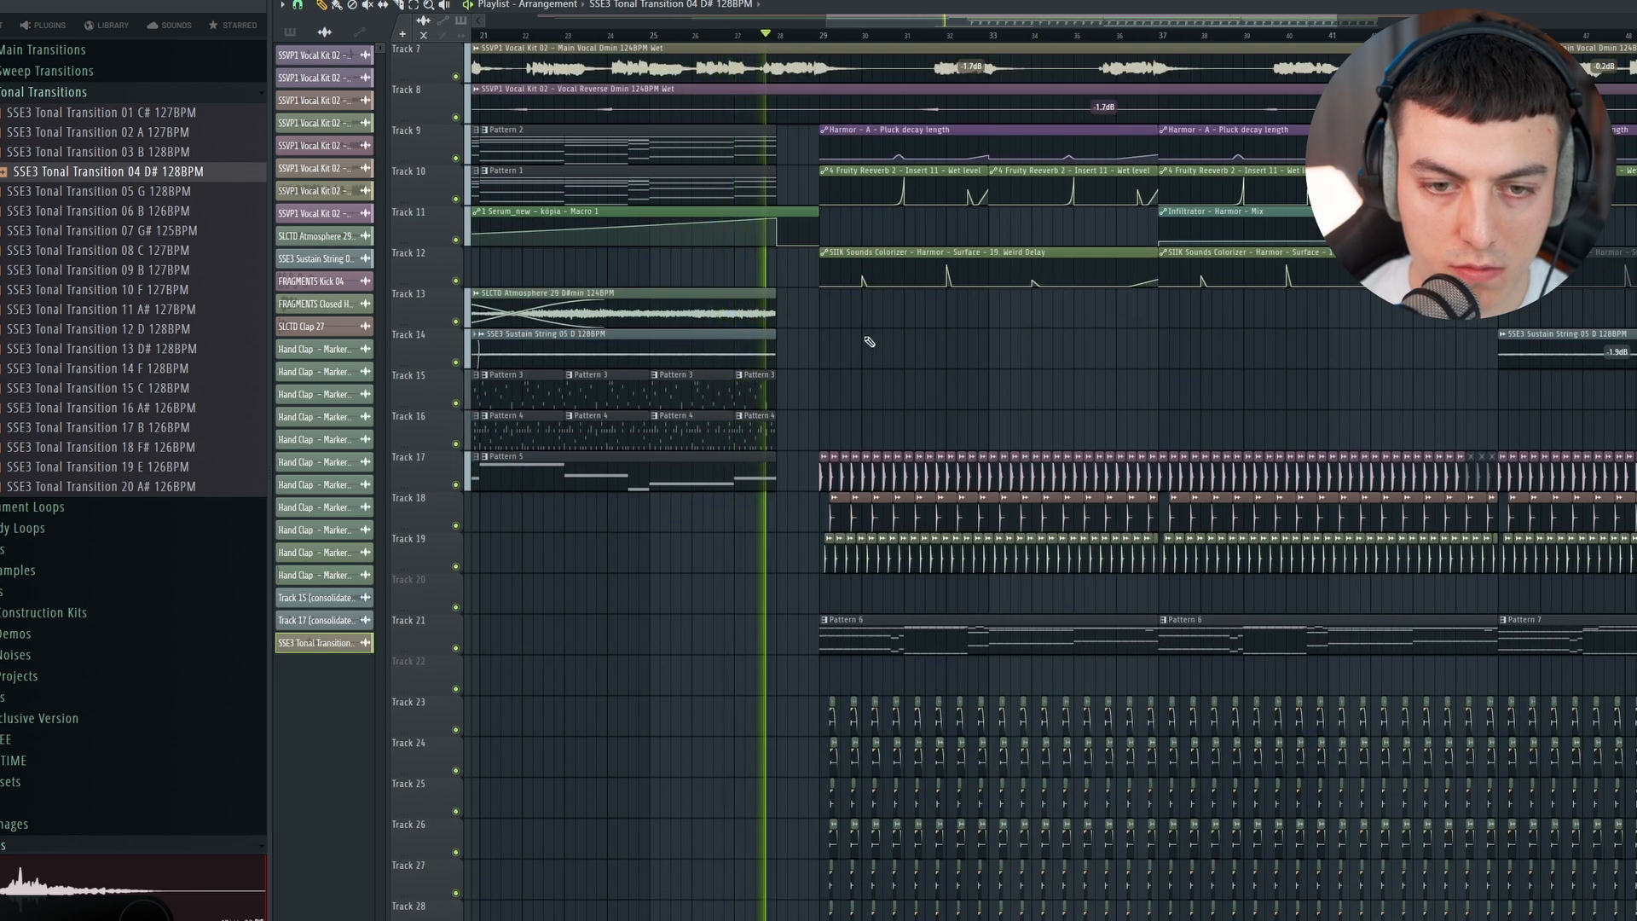
{"action": "scroll", "coordinate": [870, 342], "scroll_direction": "down", "scroll_amount": 3}
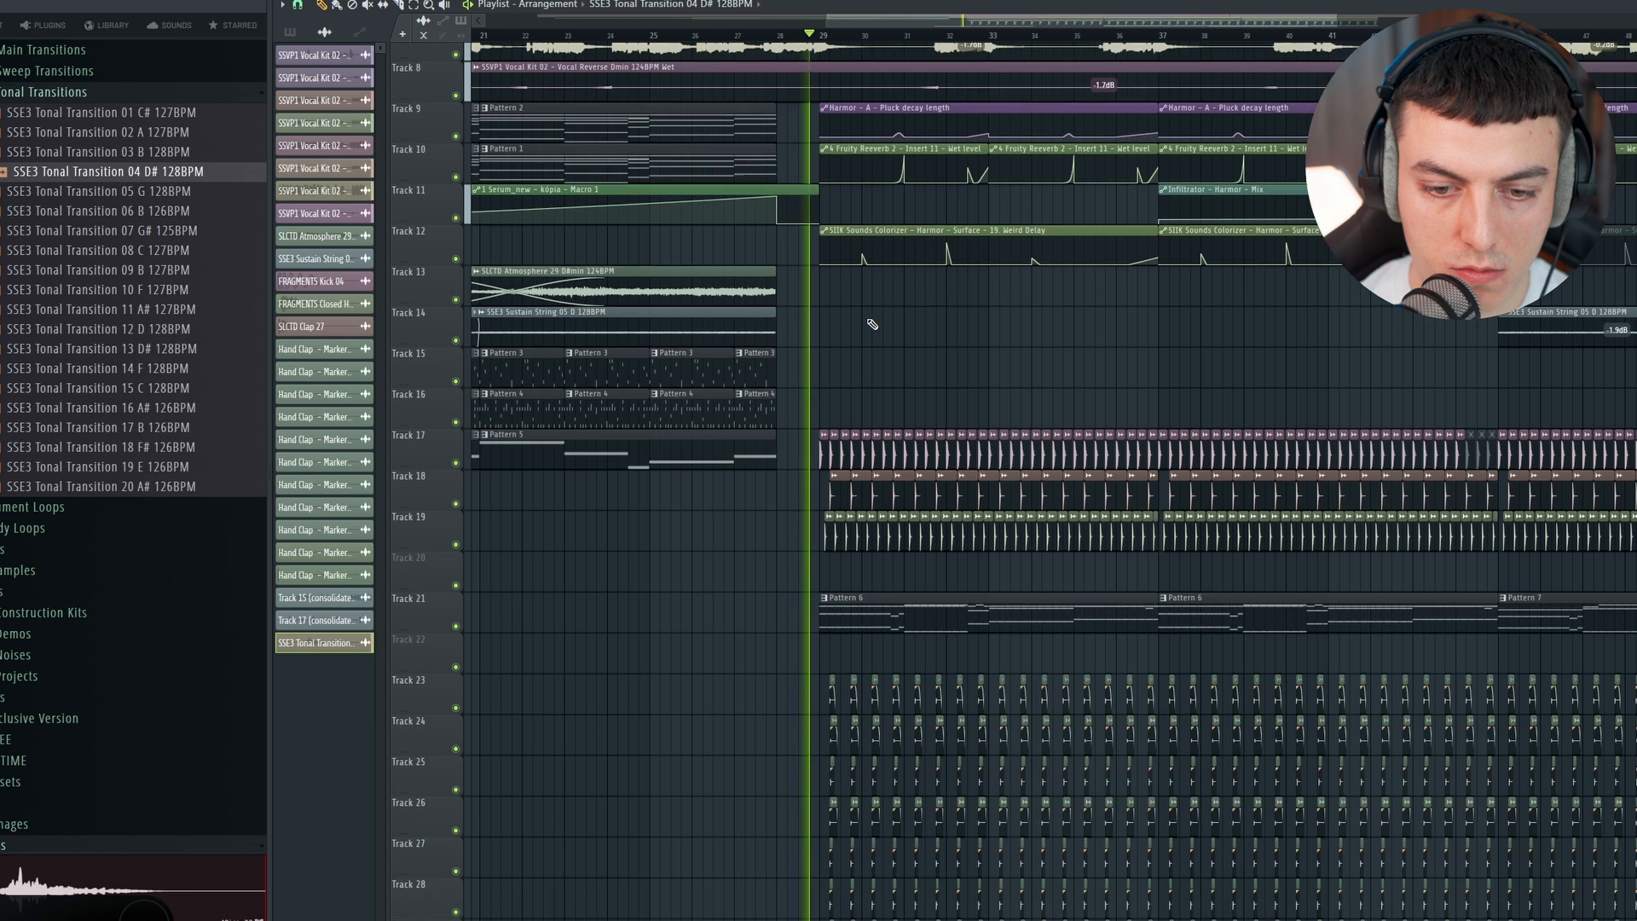
Step: Audition the SSE3 Main Transition samples and place SSE3 Main Transition 07 127BPM on track 16 just before bar 29
{"action": "key", "text": "space"}
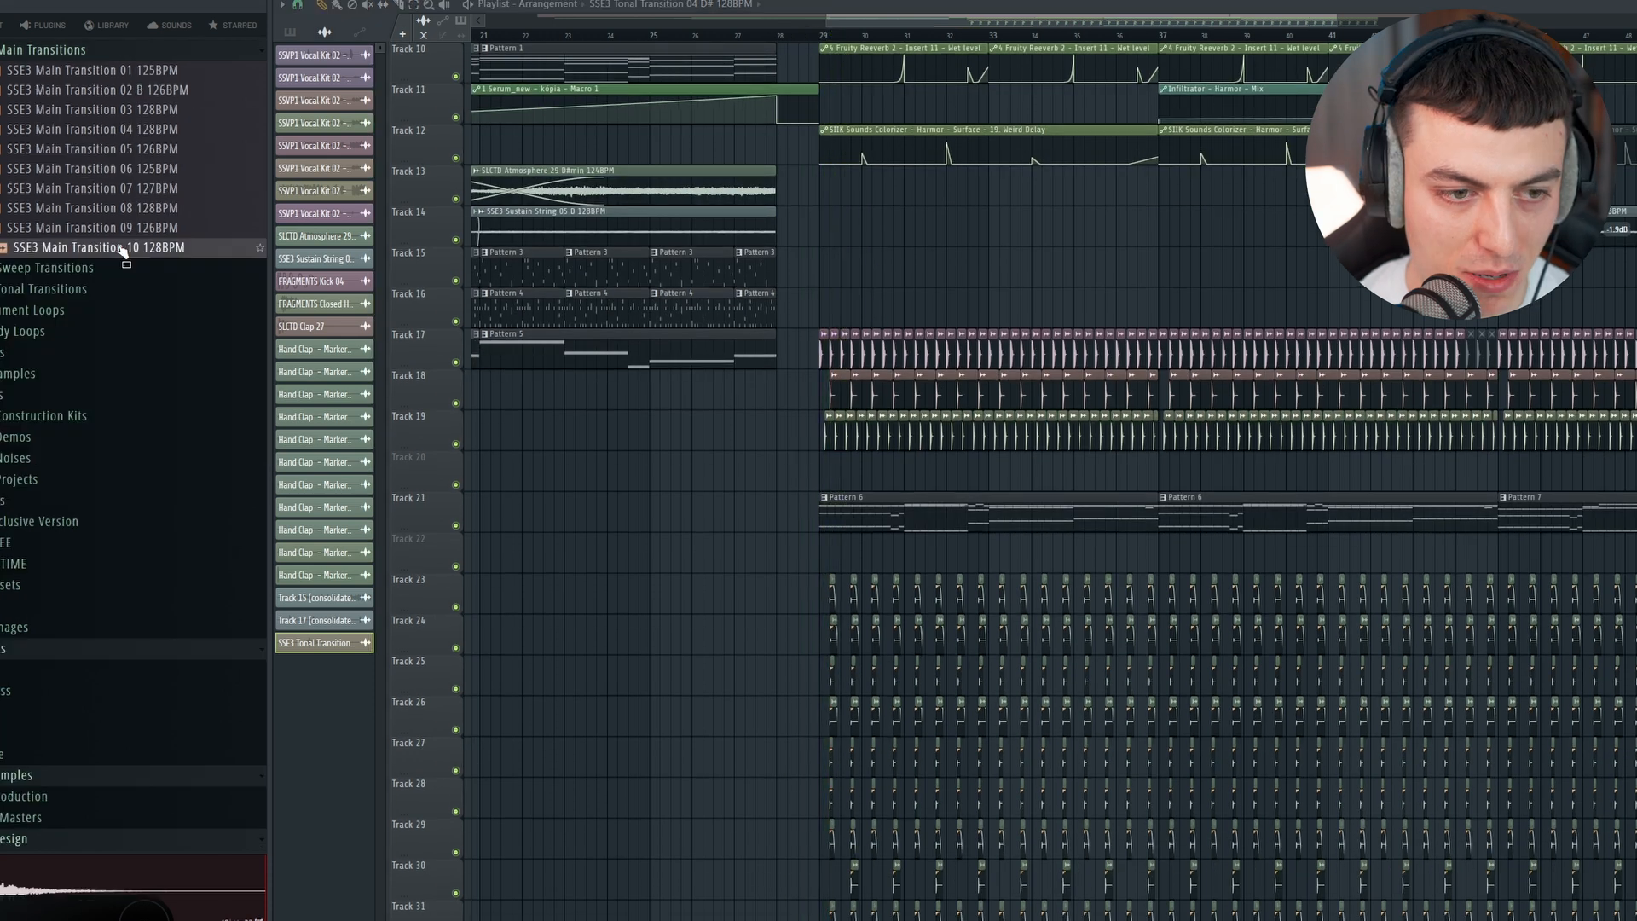
{"action": "left_click", "coordinate": [133, 230]}
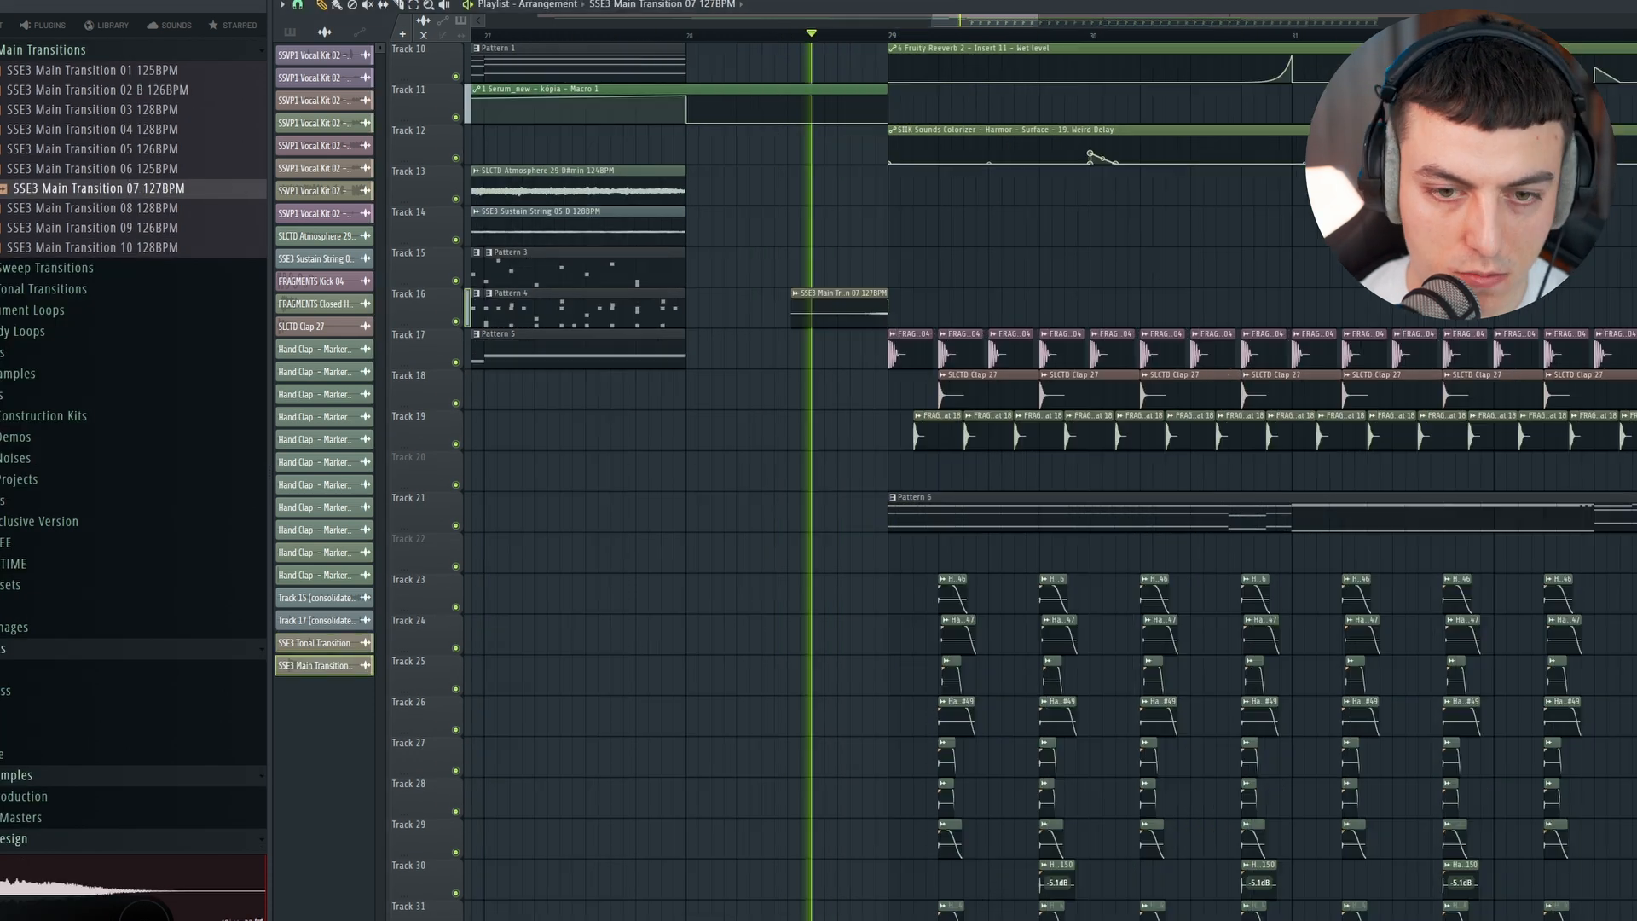
{"action": "scroll", "coordinate": [868, 269], "scroll_direction": "down", "scroll_amount": 1}
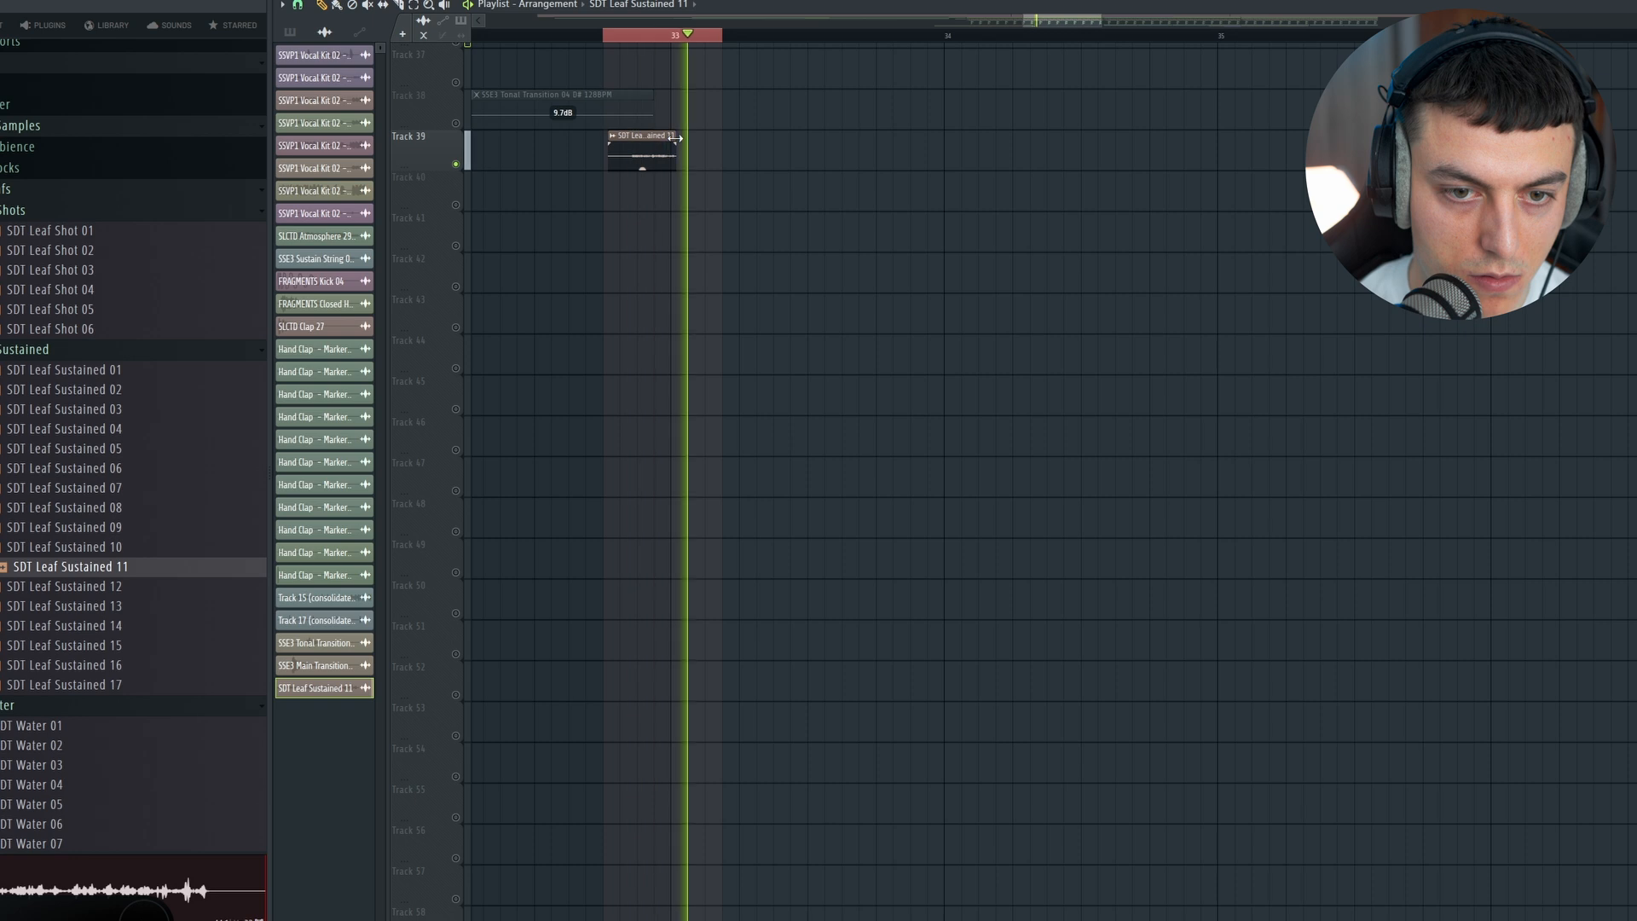
Step: Load Fruity Reeverb 2 into slot 6 of the SDT Leaf Sustained 11 mixer insert and close the mixer and channel windows
{"action": "key", "text": "F9"}
{"action": "left_click", "coordinate": [1498, 420]}
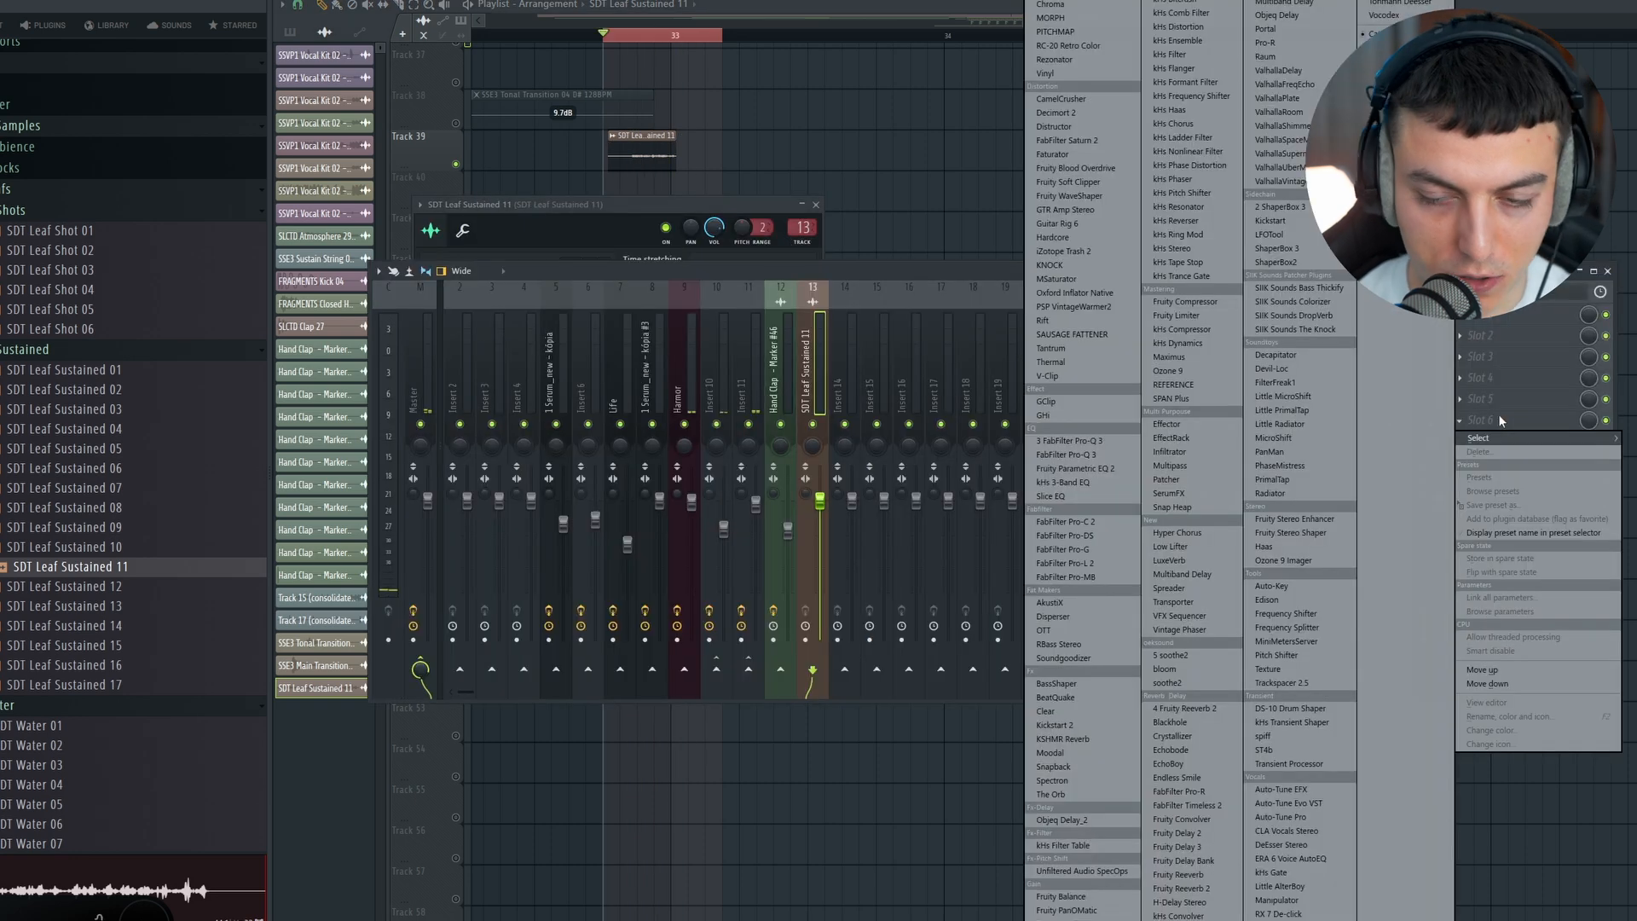
{"action": "left_click", "coordinate": [1177, 708]}
{"action": "key", "text": "space"}
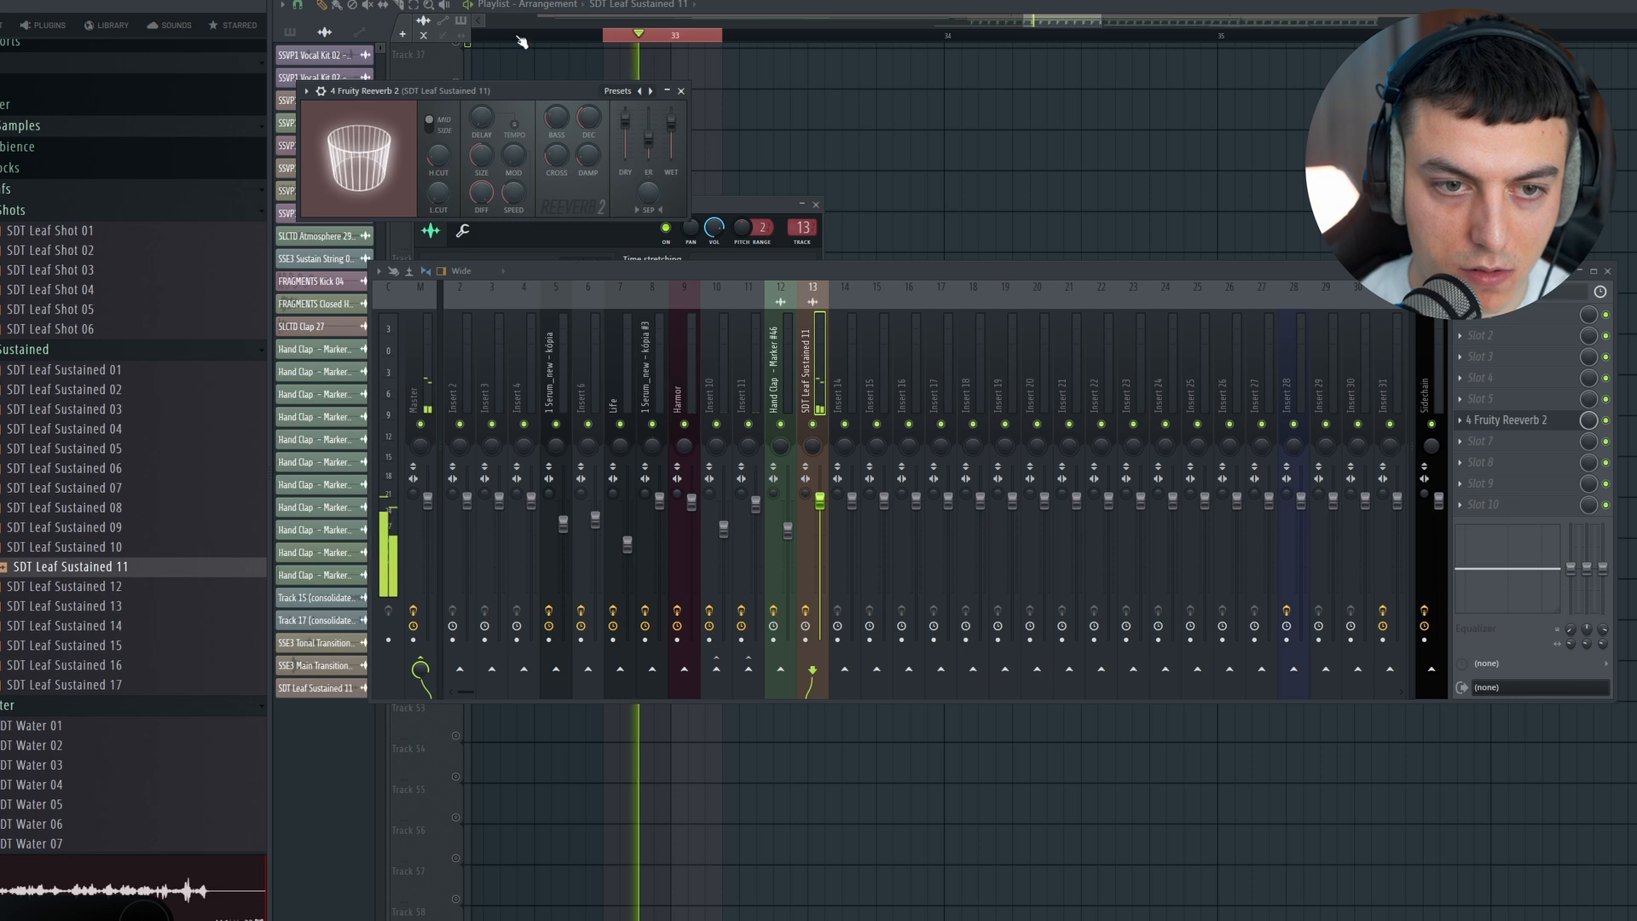
{"action": "key", "text": "F12"}
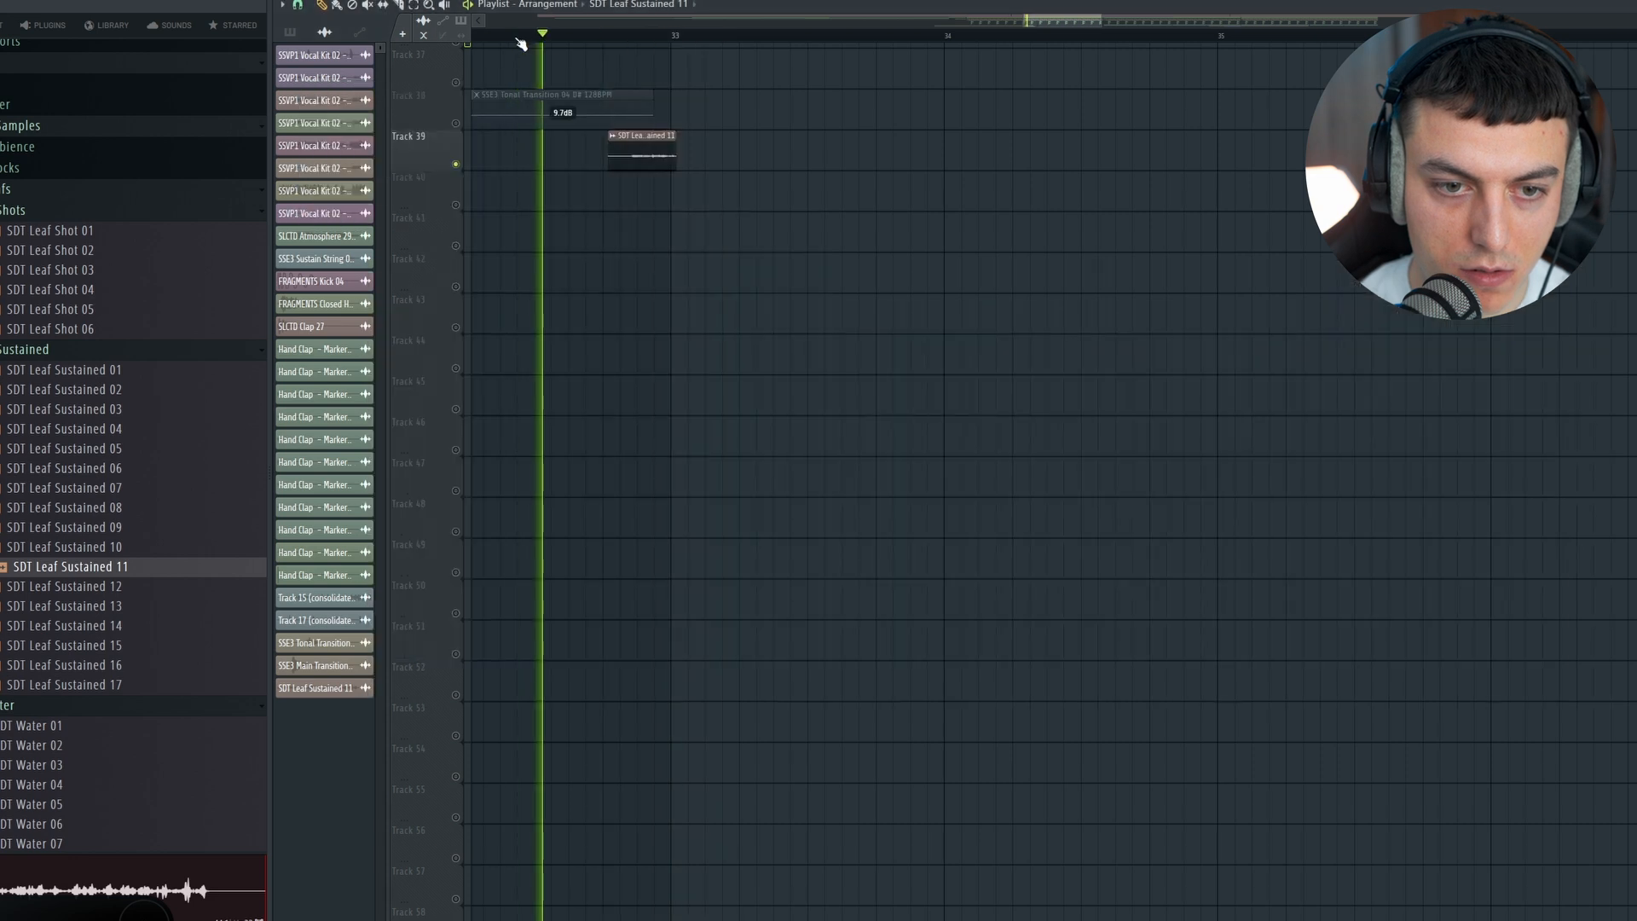
Step: Play the SDT Leaf Sustained 11 clip on track 39 up to bar 33 to check how it leads in
{"action": "key", "text": "space"}
{"action": "scroll", "coordinate": [636, 38], "scroll_direction": "down", "scroll_amount": 2}
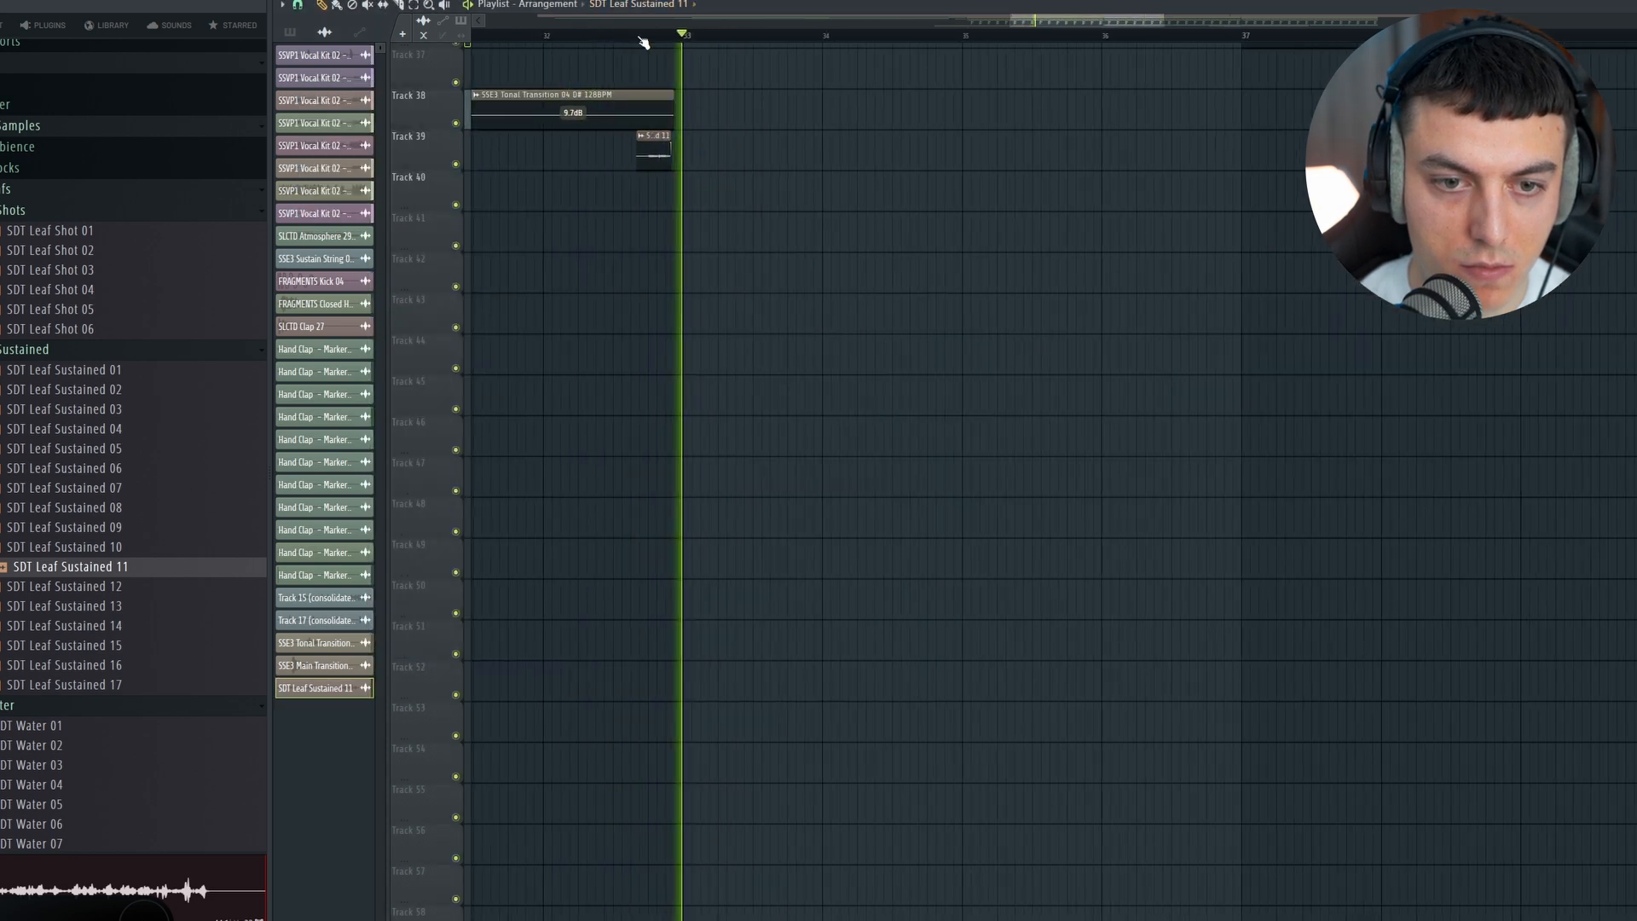
{"action": "scroll", "coordinate": [785, 173], "scroll_direction": "up", "scroll_amount": 5}
{"action": "scroll", "coordinate": [785, 175], "scroll_direction": "down", "scroll_amount": 5}
{"action": "key", "text": "space"}
Step: Place a copy of the SDT Leaf Sustained 11 clip on track 38 ending at bar 53 and play the end of the drop
{"action": "scroll", "coordinate": [659, 38], "scroll_direction": "down", "scroll_amount": 2}
{"action": "scroll", "coordinate": [682, 85], "scroll_direction": "right", "scroll_amount": 5}
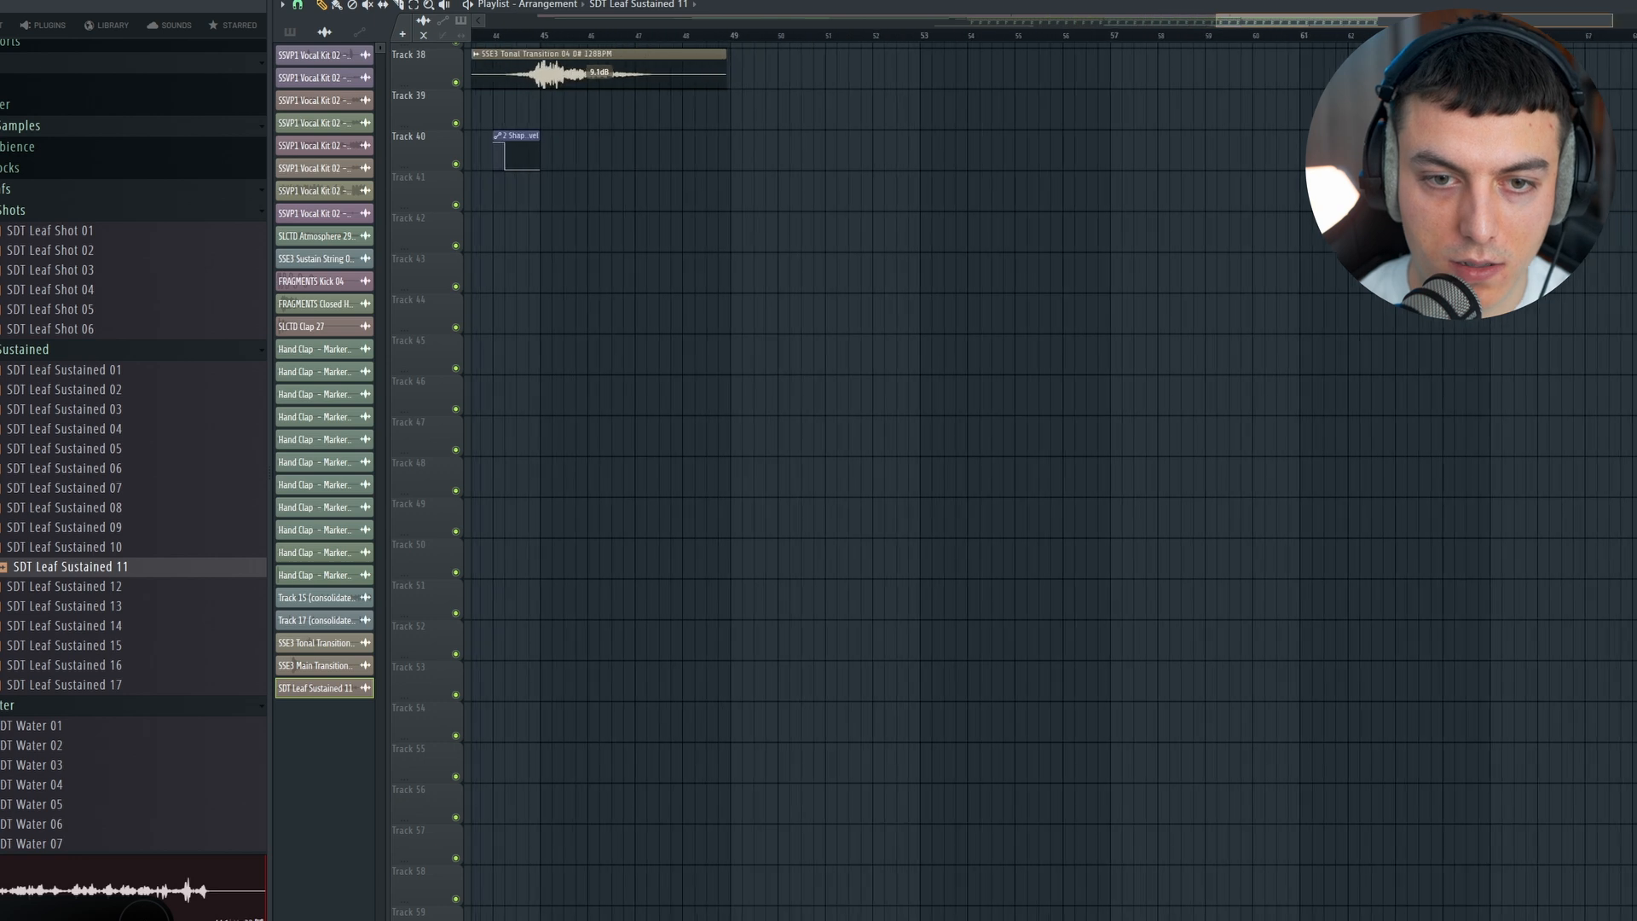
{"action": "scroll", "coordinate": [716, 36], "scroll_direction": "up", "scroll_amount": 2}
{"action": "scroll", "coordinate": [943, 256], "scroll_direction": "up", "scroll_amount": 4}
{"action": "scroll", "coordinate": [1108, 384], "scroll_direction": "down", "scroll_amount": 1}
{"action": "left_click", "coordinate": [1124, 416]}
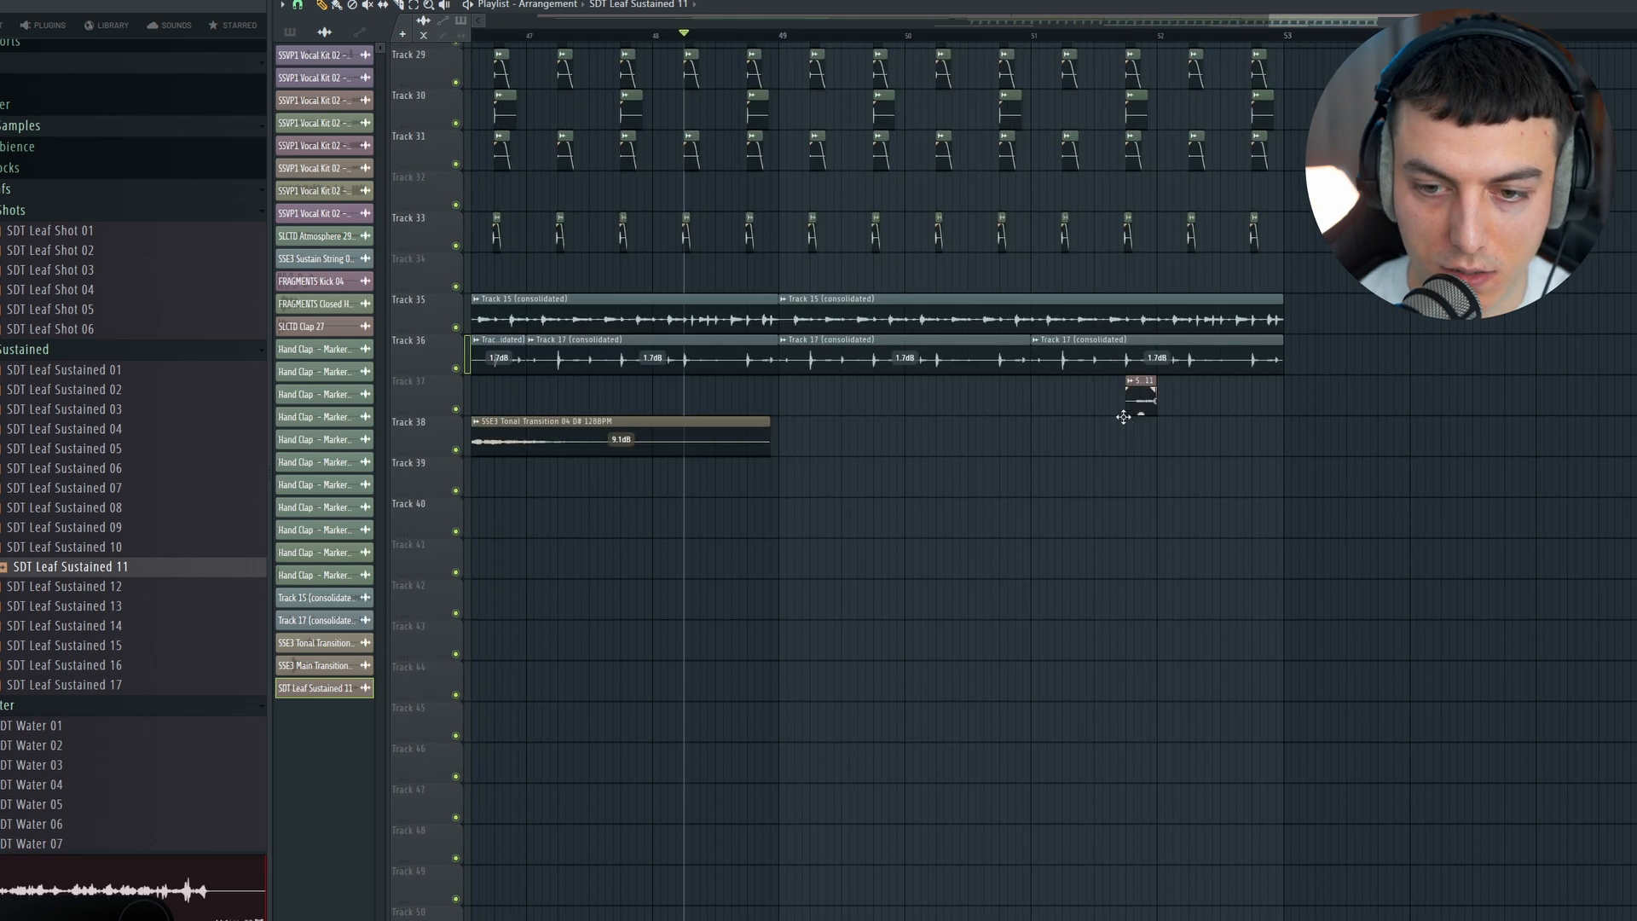
{"action": "scroll", "coordinate": [1244, 18], "scroll_direction": "down", "scroll_amount": 2}
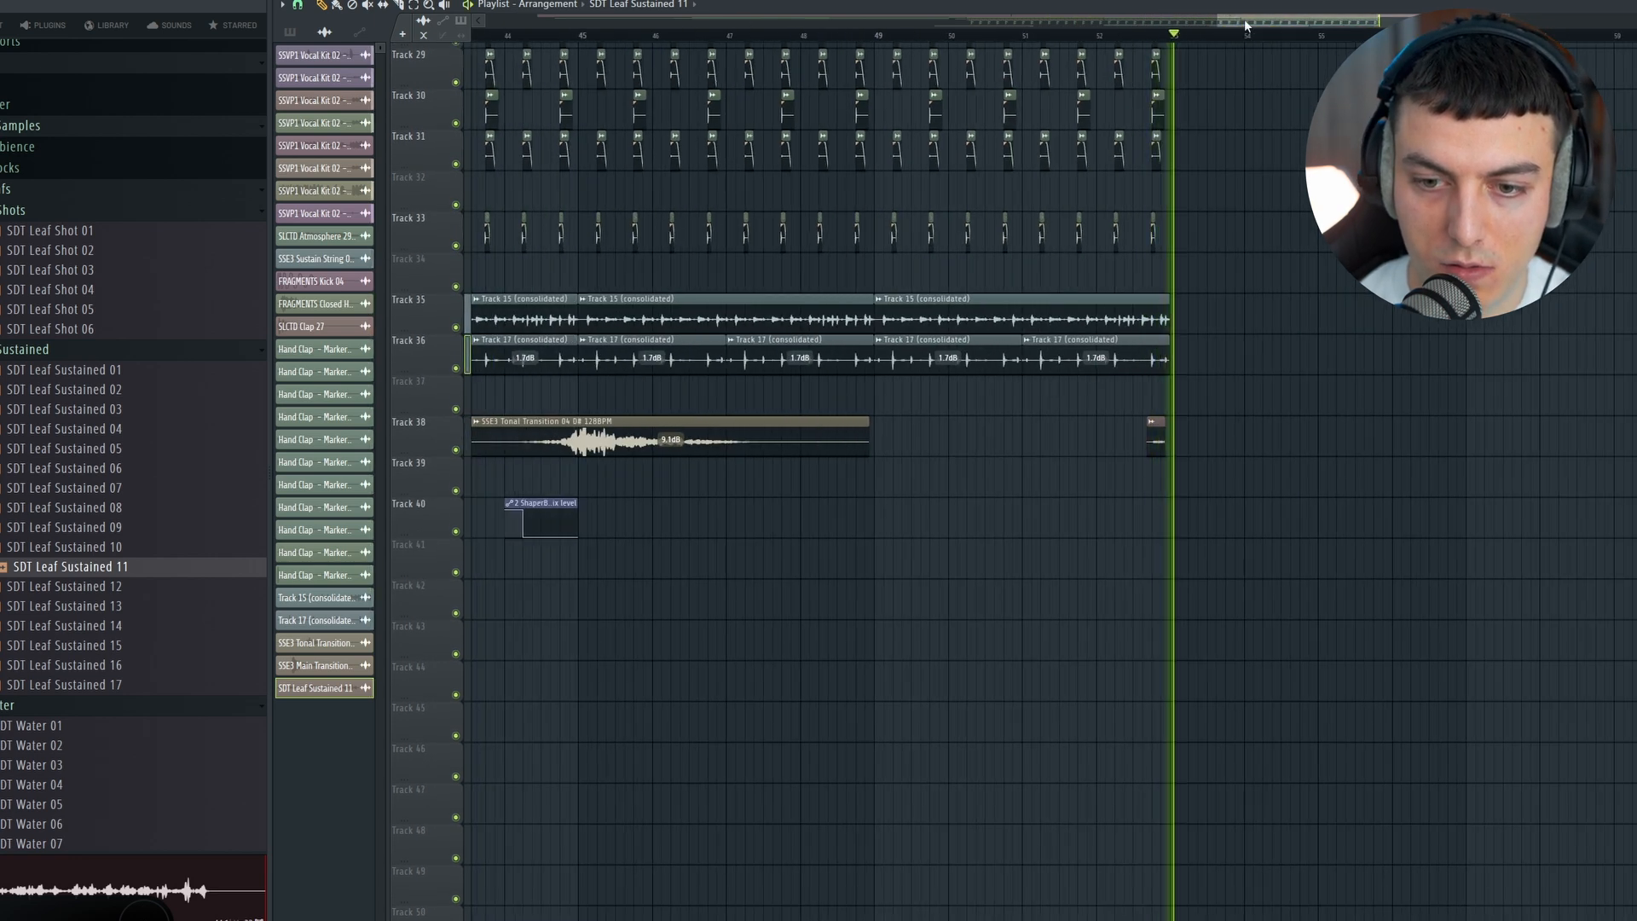
{"action": "scroll", "coordinate": [1244, 19], "scroll_direction": "down", "scroll_amount": 4}
Step: Place SSE3 Sweep Up 03 128BPM on track 20 from about bar 20 to bar 28 and play it into the drop
{"action": "scroll", "coordinate": [1048, 478], "scroll_direction": "up", "scroll_amount": 4}
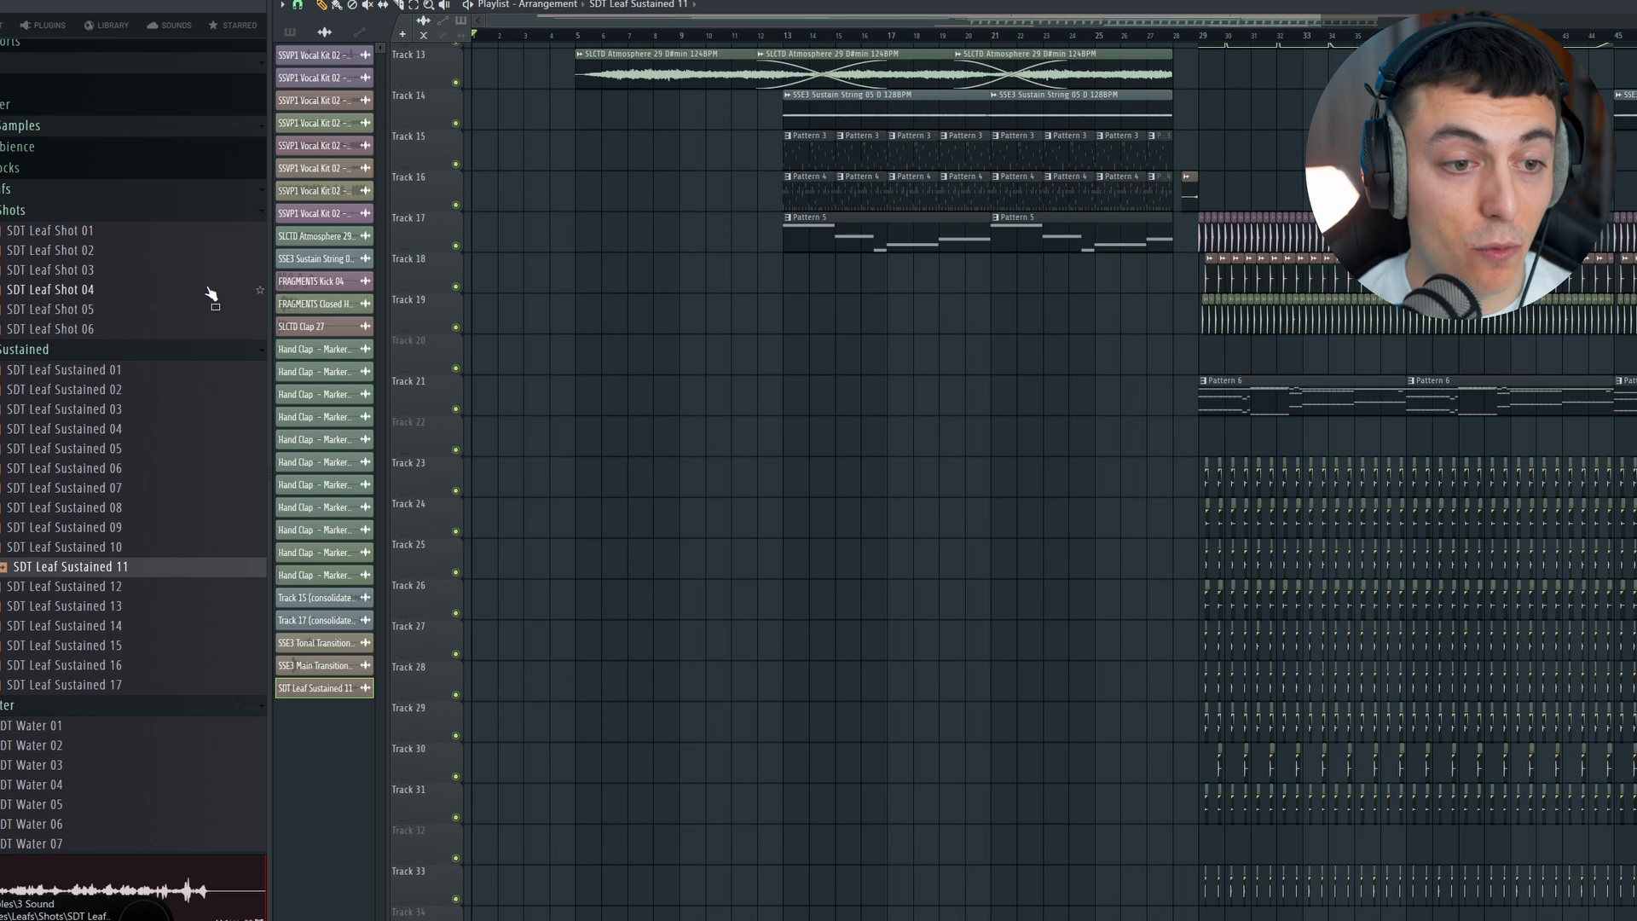
{"action": "left_click", "coordinate": [68, 196]}
{"action": "scroll", "coordinate": [68, 230], "scroll_direction": "up", "scroll_amount": 10}
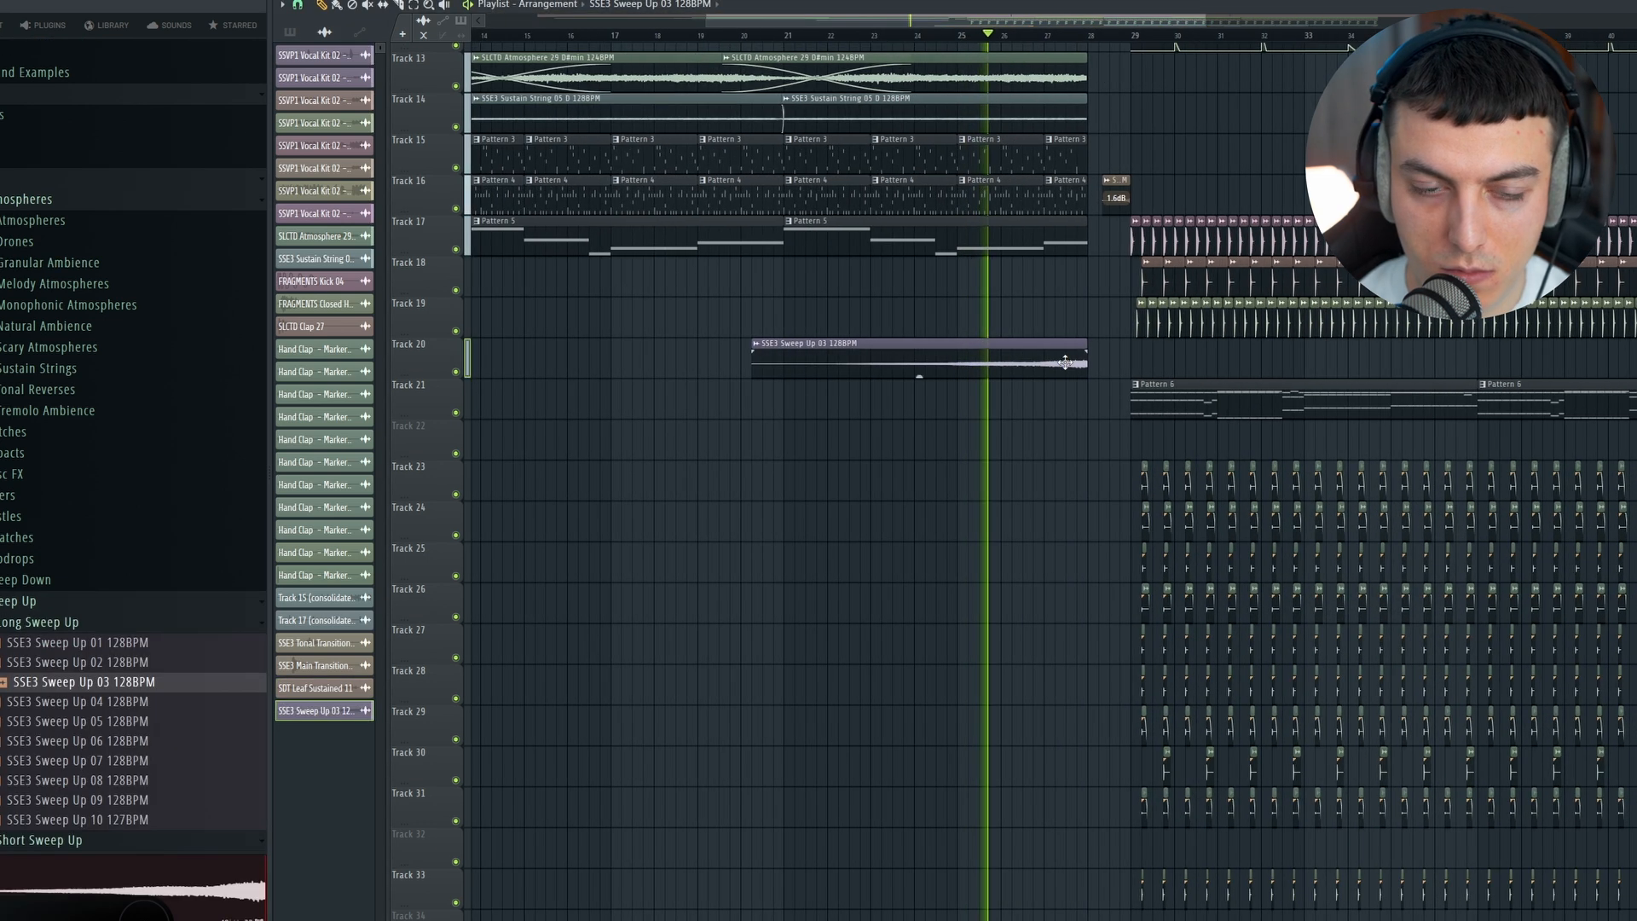
{"action": "left_click", "coordinate": [805, 343]}
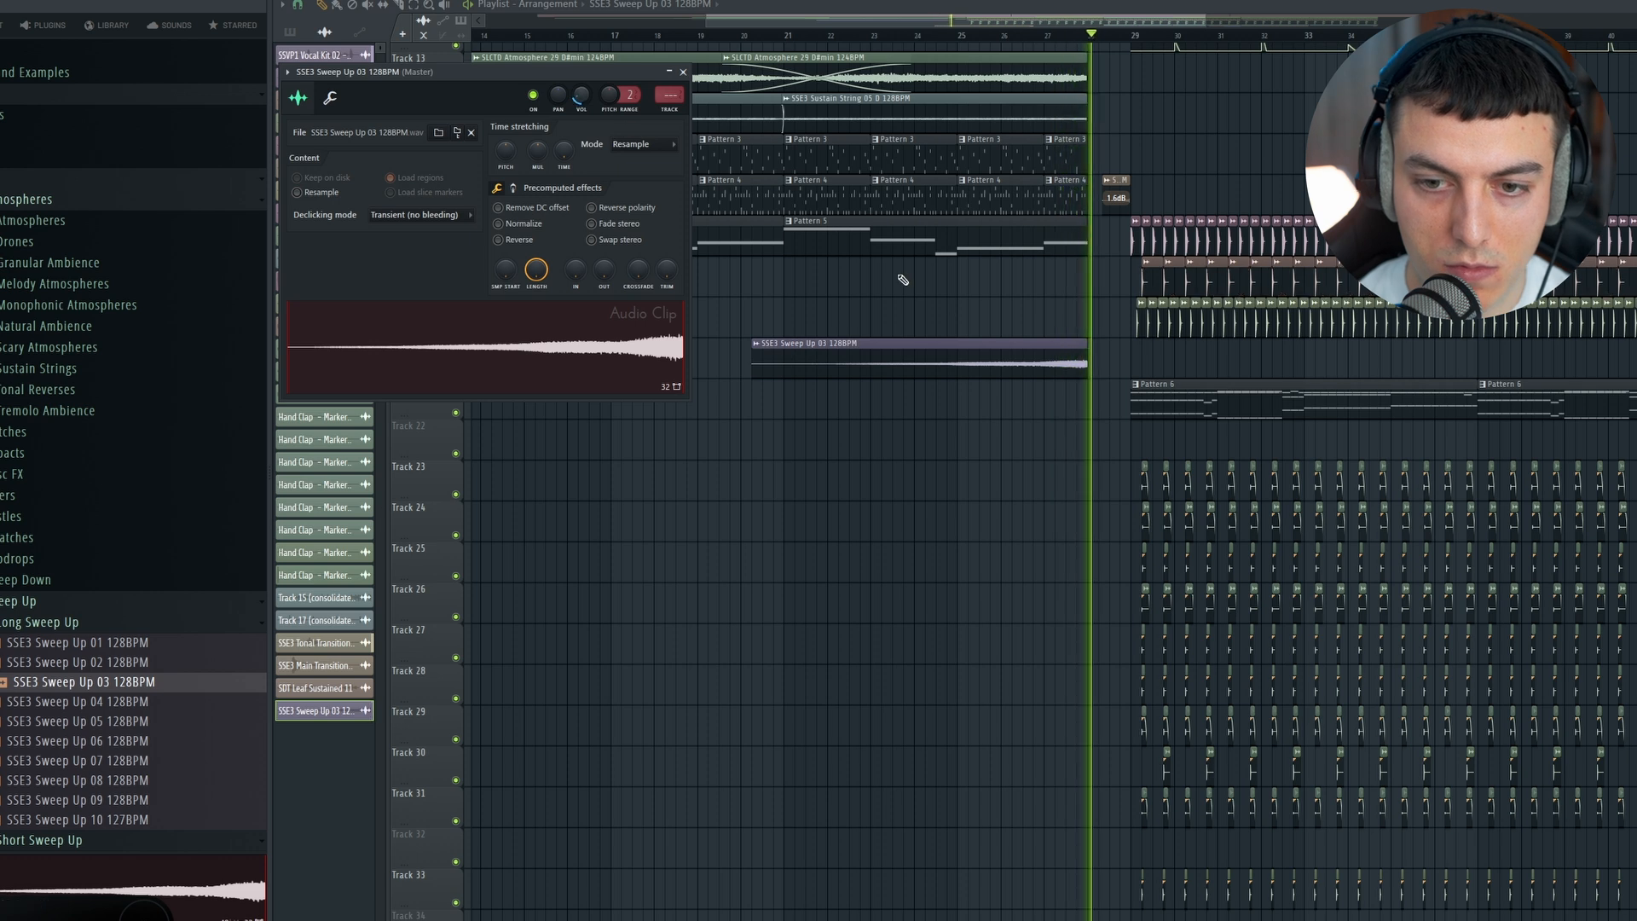
{"action": "key", "text": "Escape"}
{"action": "left_click_drag", "start_coordinate": [1106, 21], "coordinate": [1176, 24]}
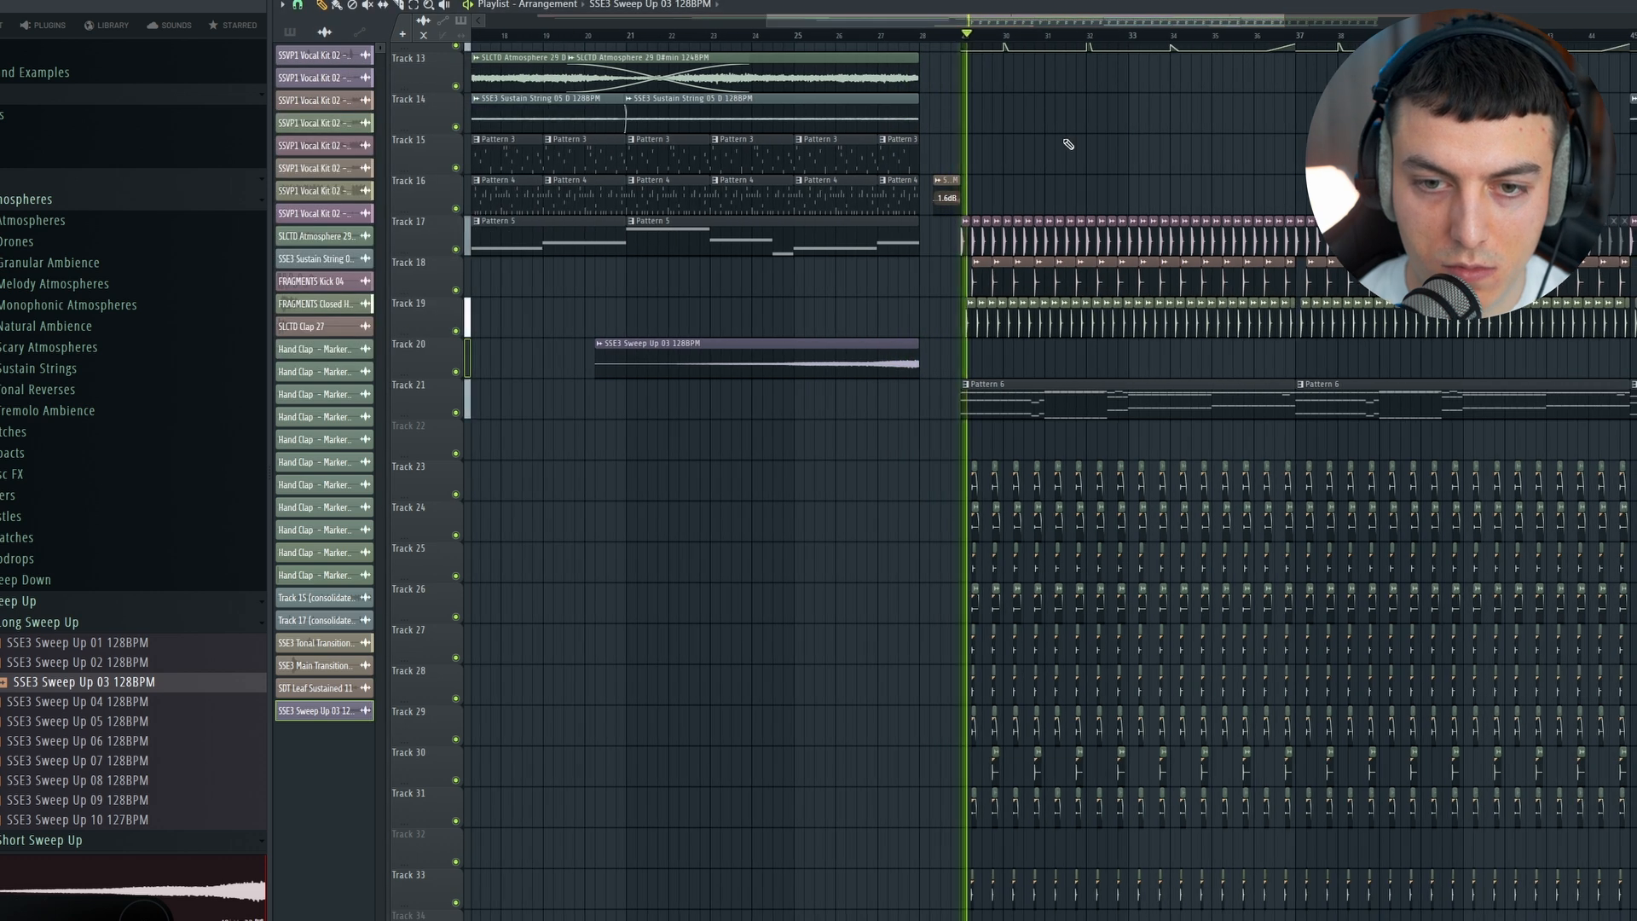